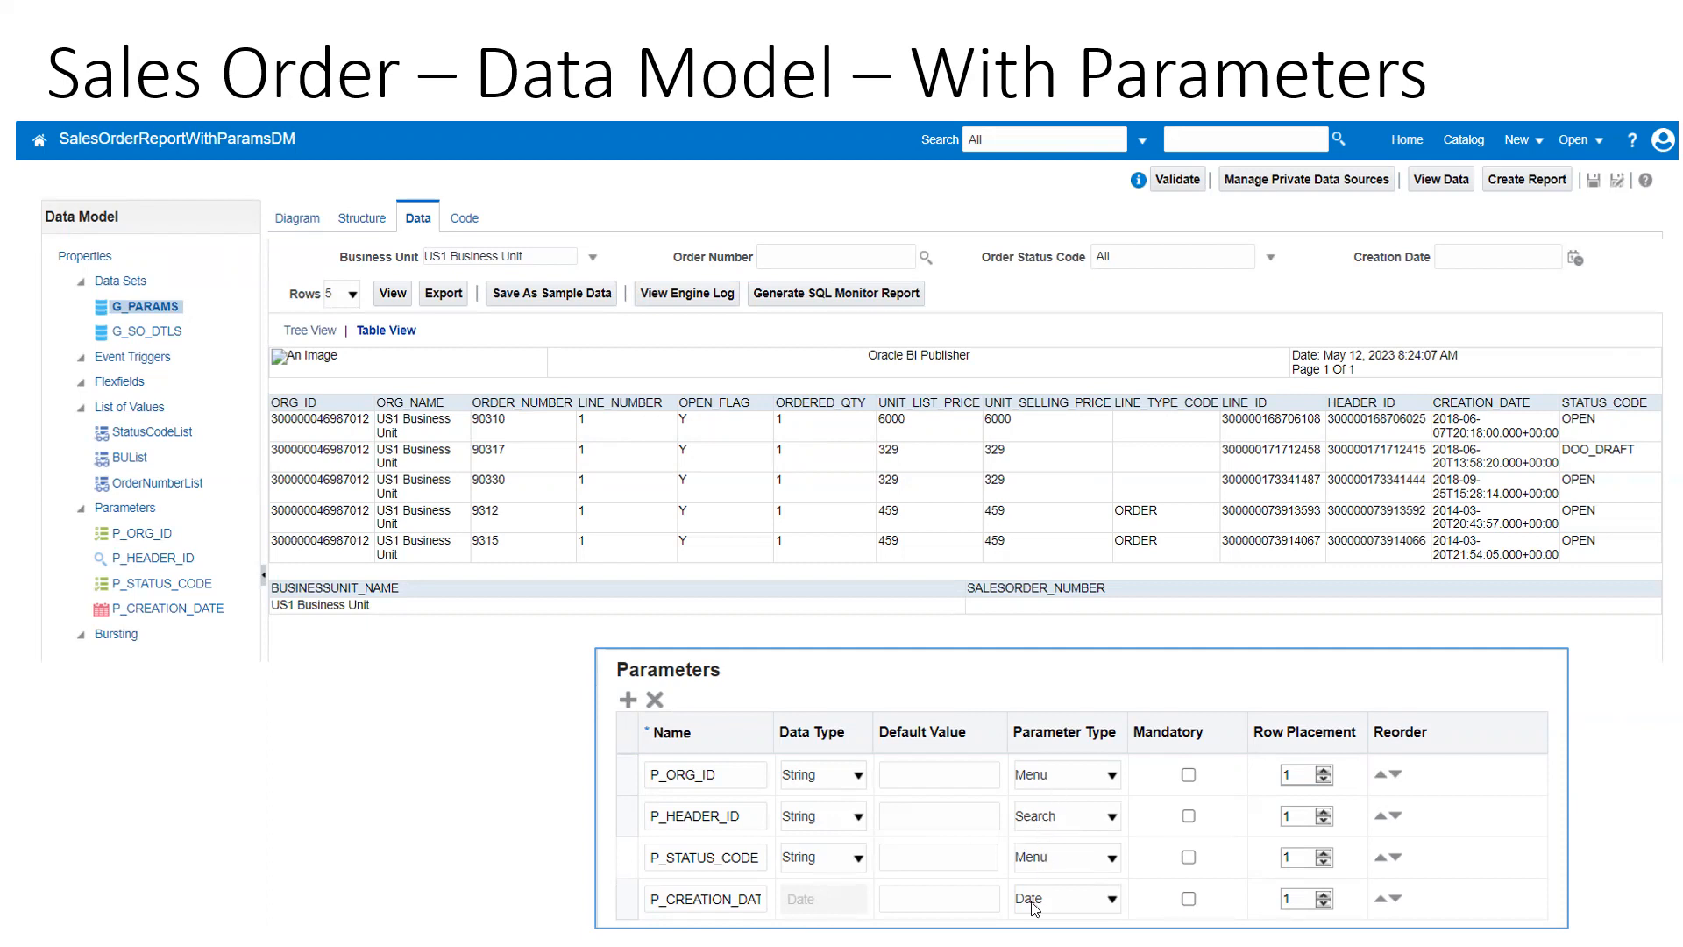
{"action": "key", "text": "Right"}
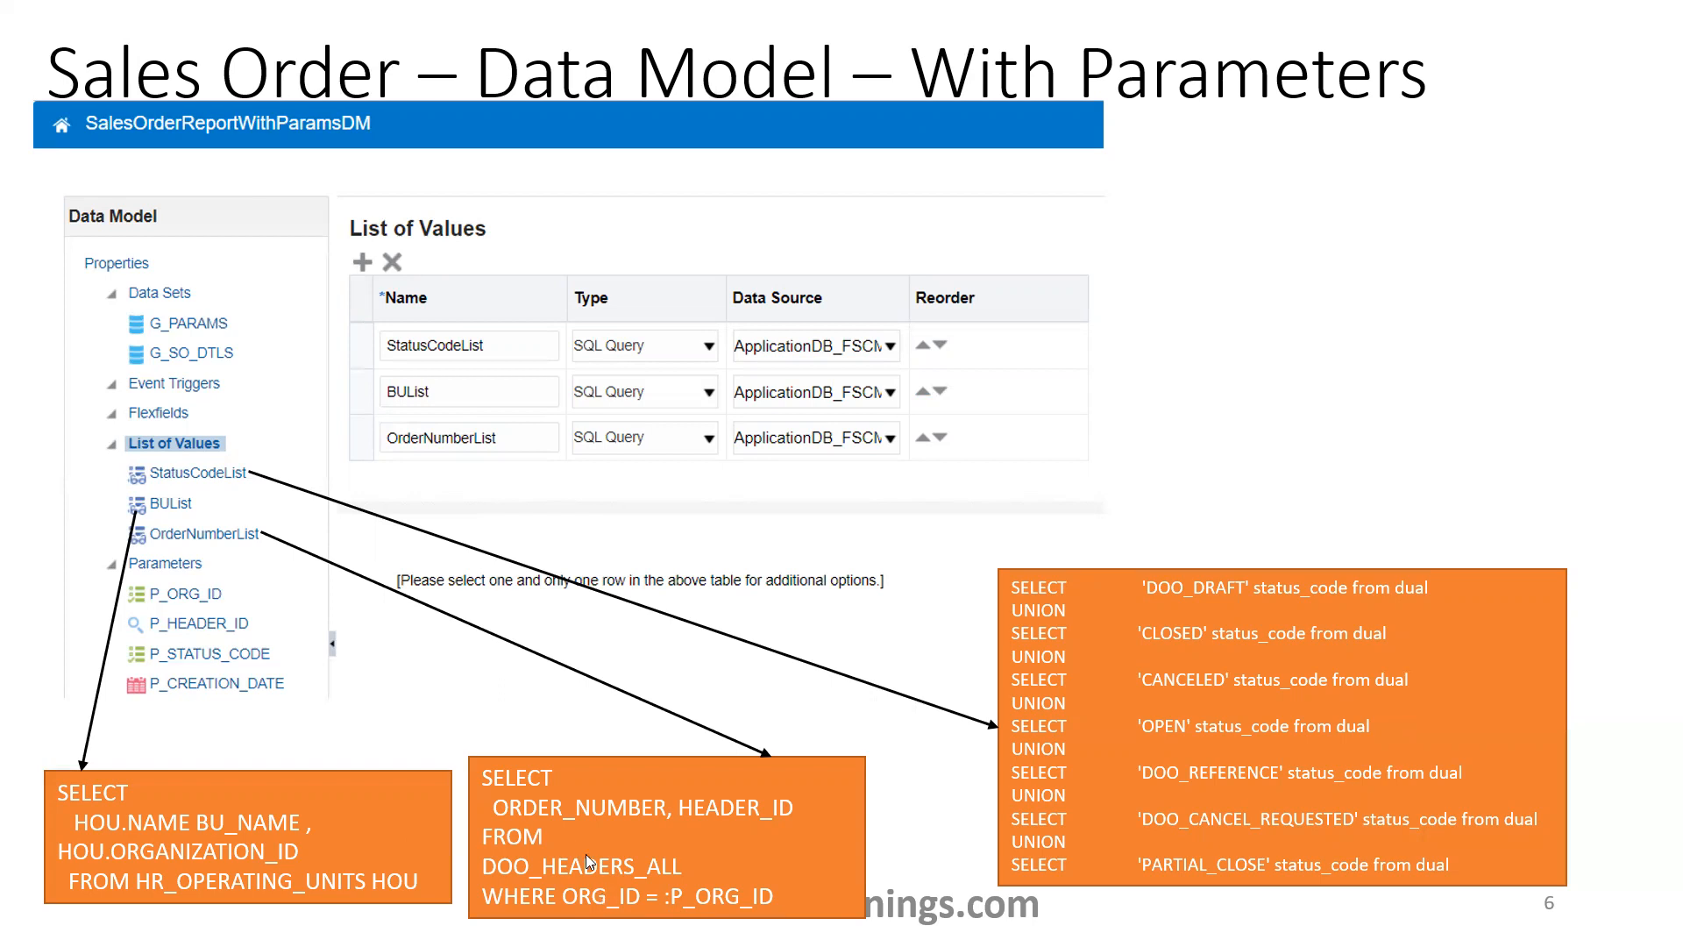
{"action": "key", "text": "Right"}
{"action": "key", "text": "Left"}
- Switch to Oracle Fusion Cloud Applications in Chrome and open Reports and Analytics from the Tools apps
{"action": "key", "text": "alt+Tab"}
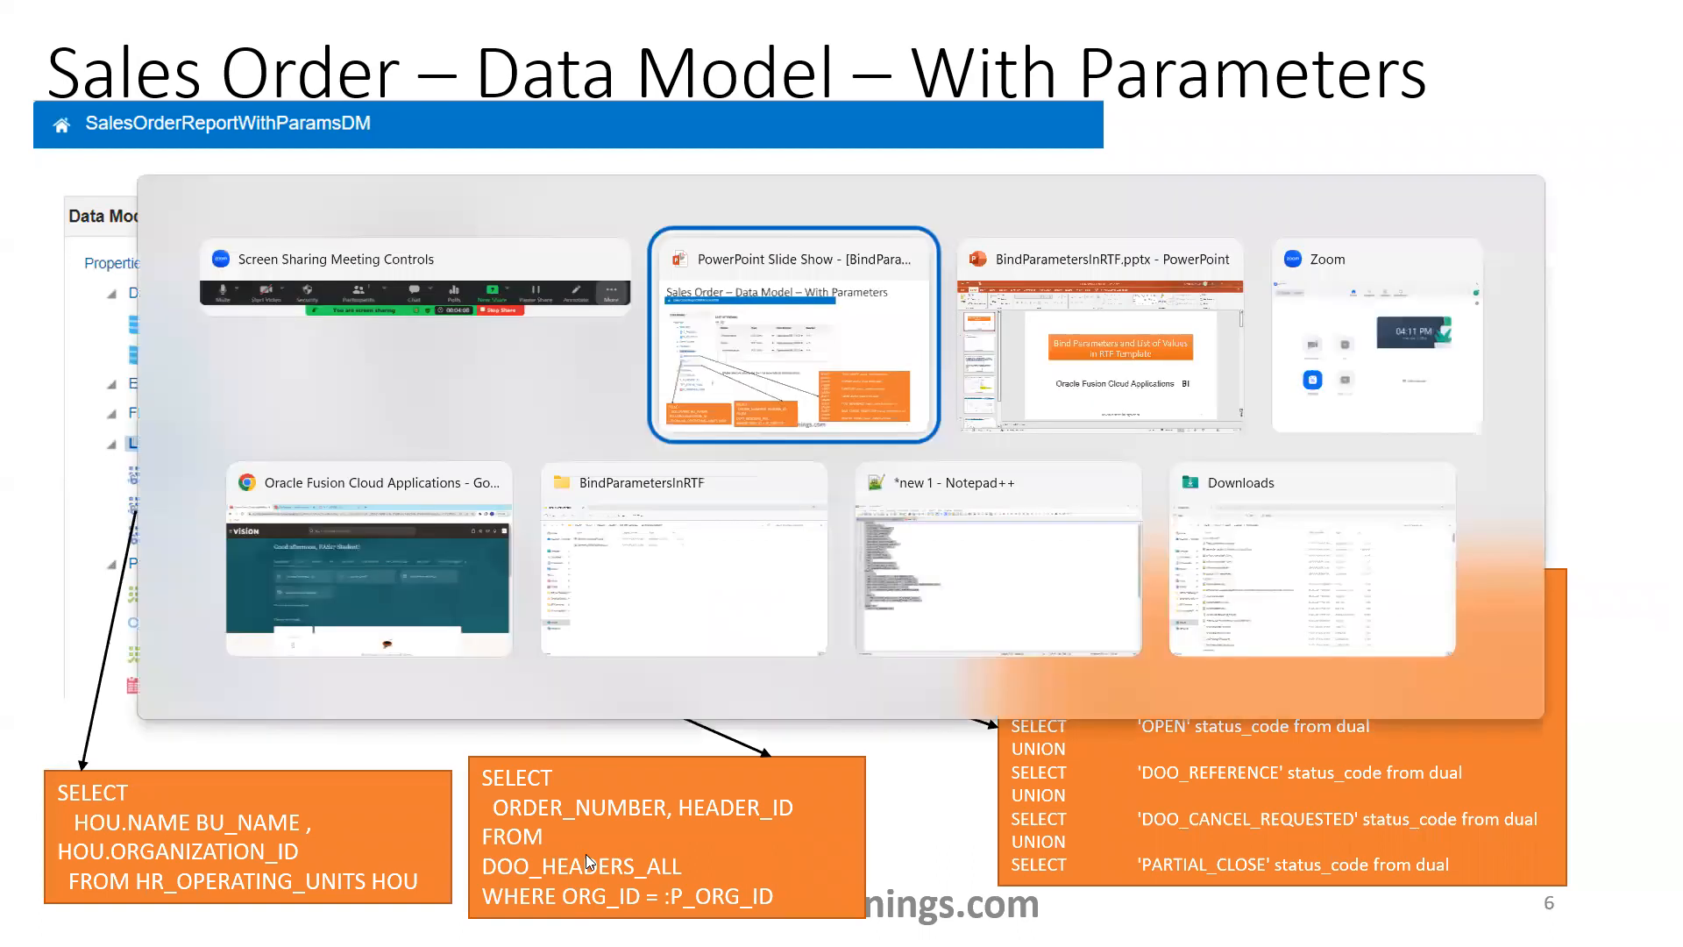
{"action": "key", "text": "Tab"}
{"action": "key", "text": "Tab"}
{"action": "key", "text": "Tab"}
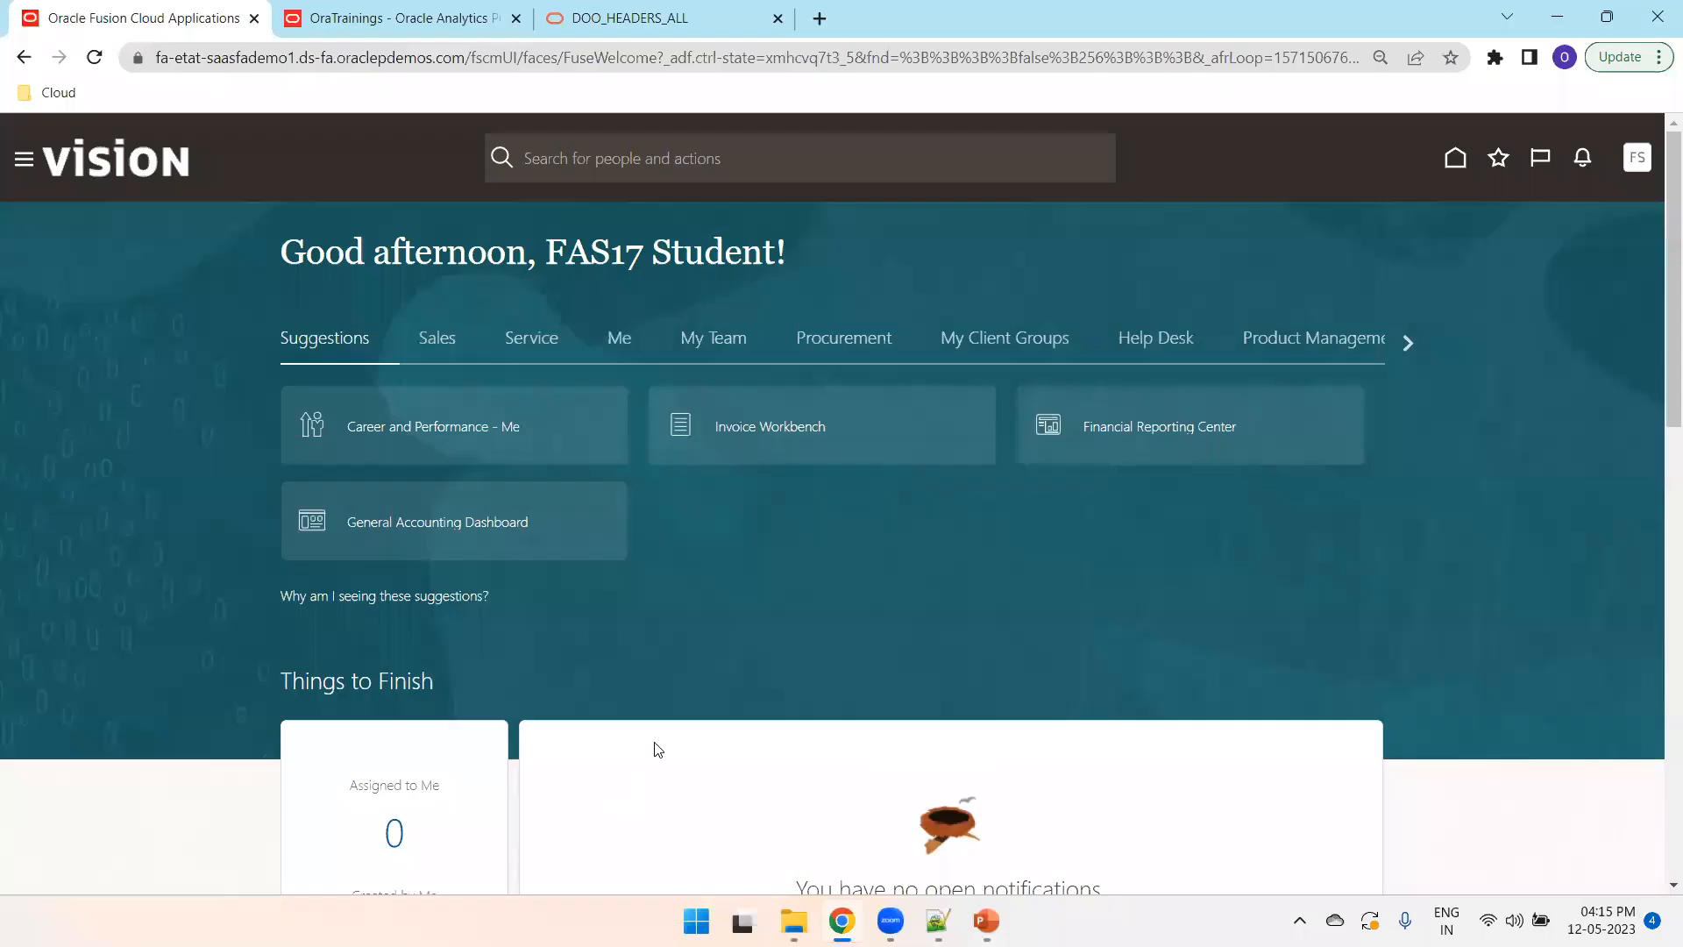
{"action": "left_click", "coordinate": [1411, 339]}
{"action": "left_click", "coordinate": [1411, 339]}
{"action": "left_click", "coordinate": [1409, 340]}
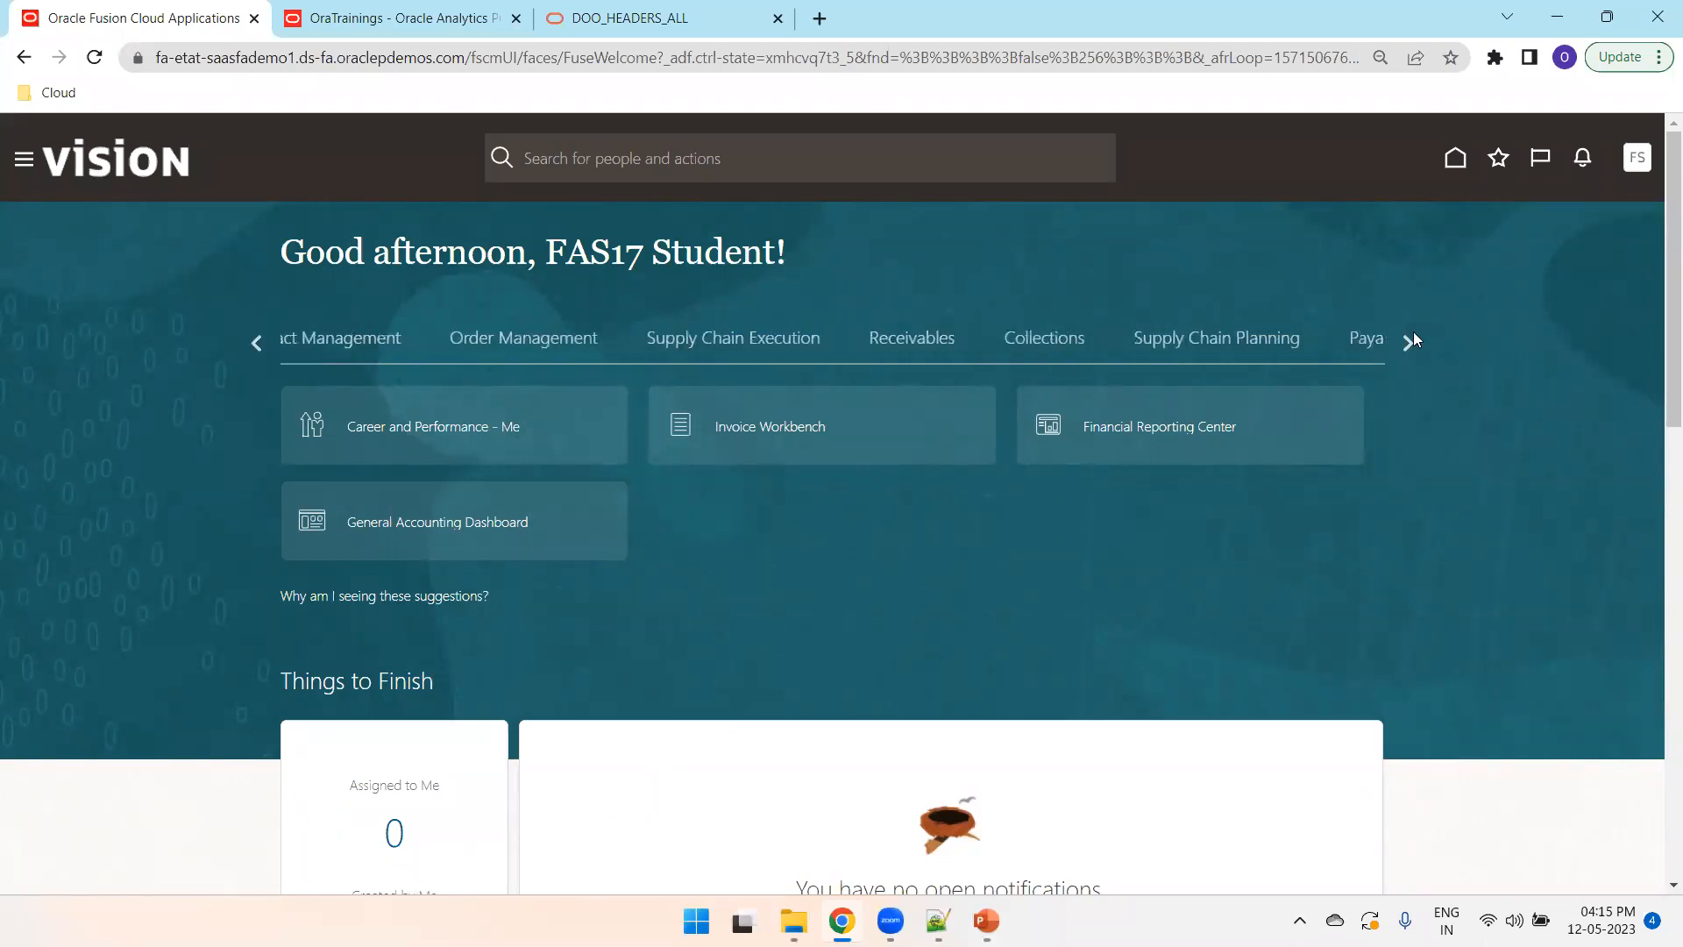
{"action": "left_click", "coordinate": [1409, 340]}
{"action": "left_click", "coordinate": [1409, 338]}
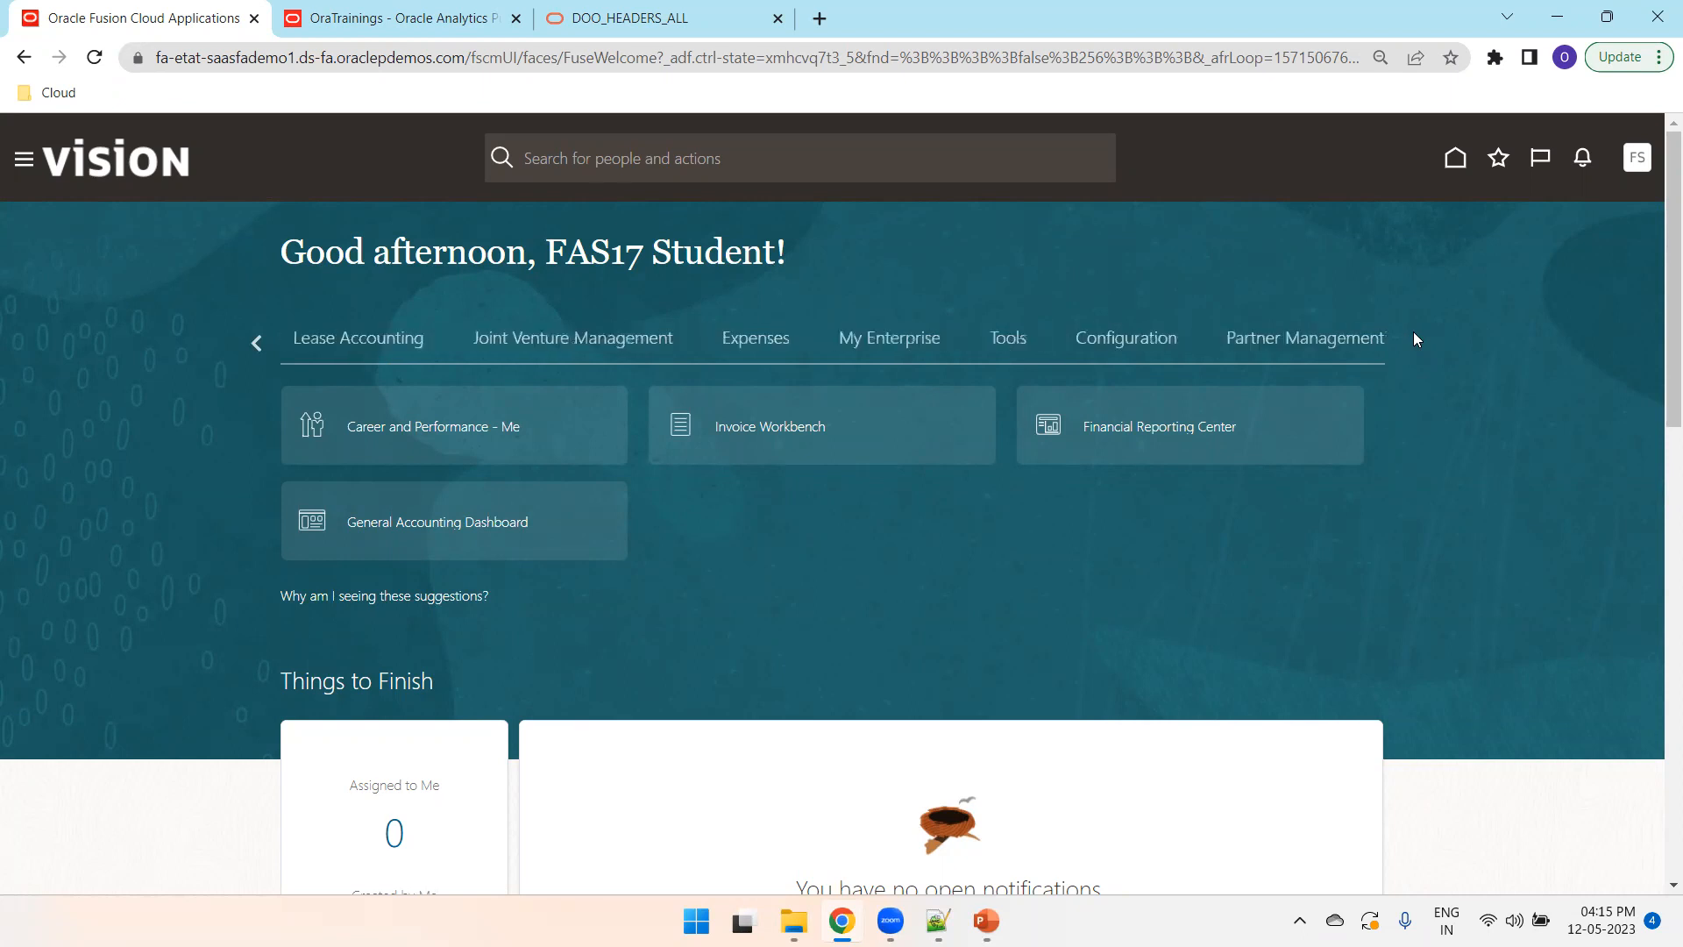
{"action": "left_click", "coordinate": [1409, 338]}
{"action": "left_click", "coordinate": [455, 338]}
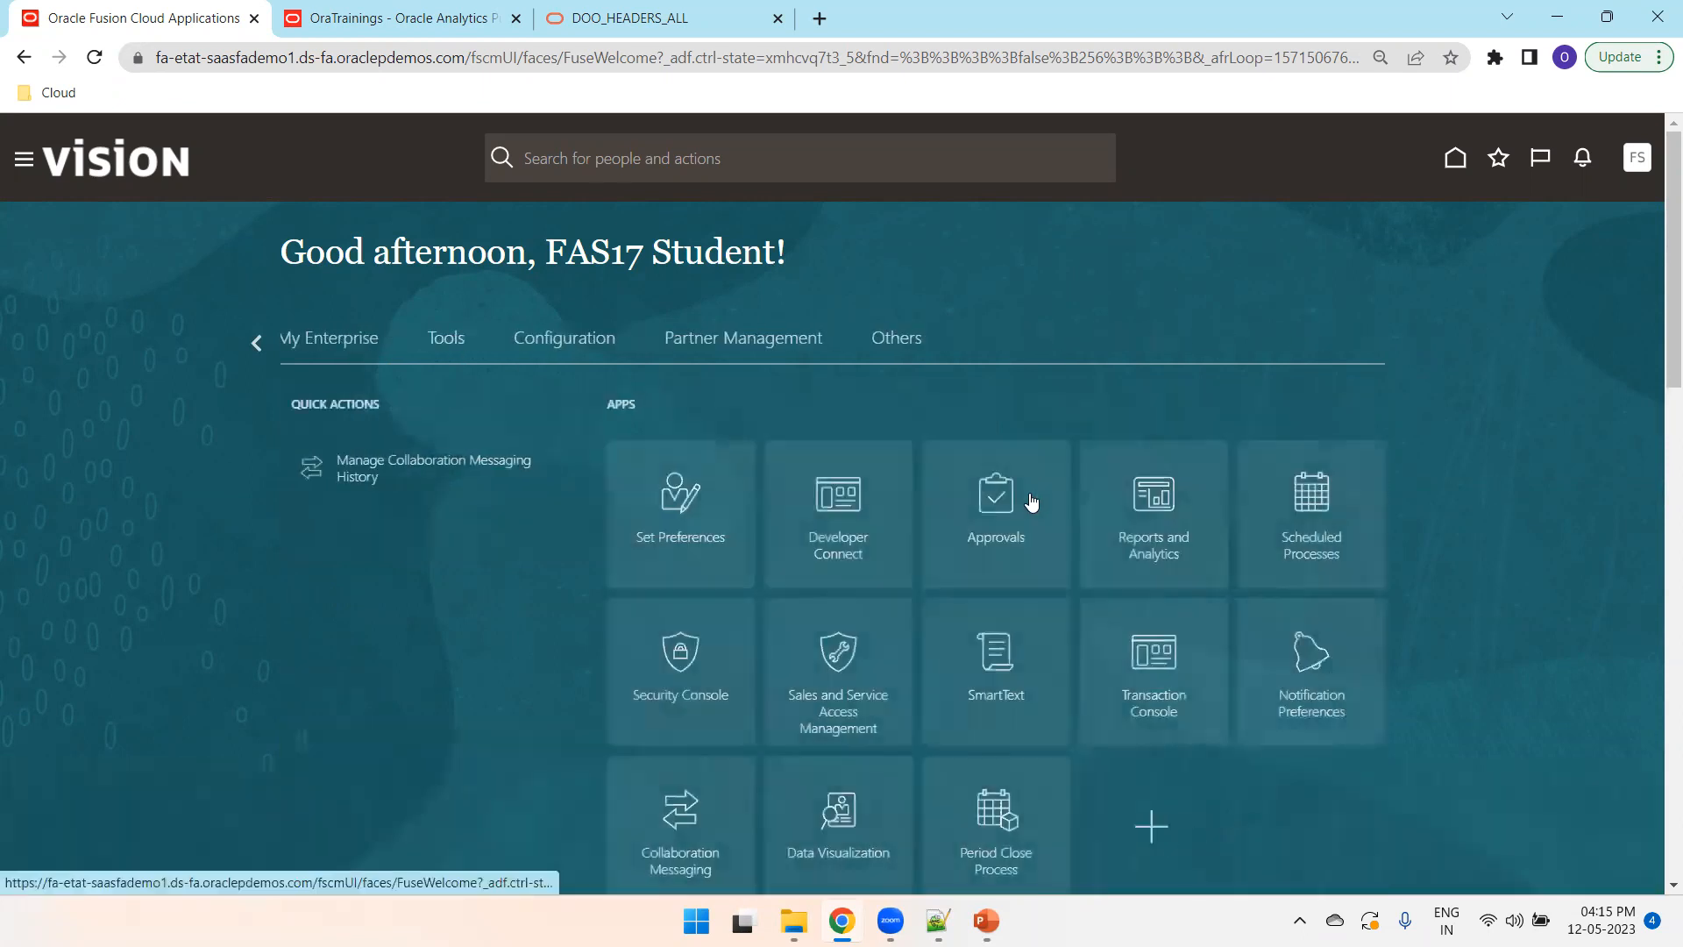
{"action": "left_click", "coordinate": [1146, 509]}
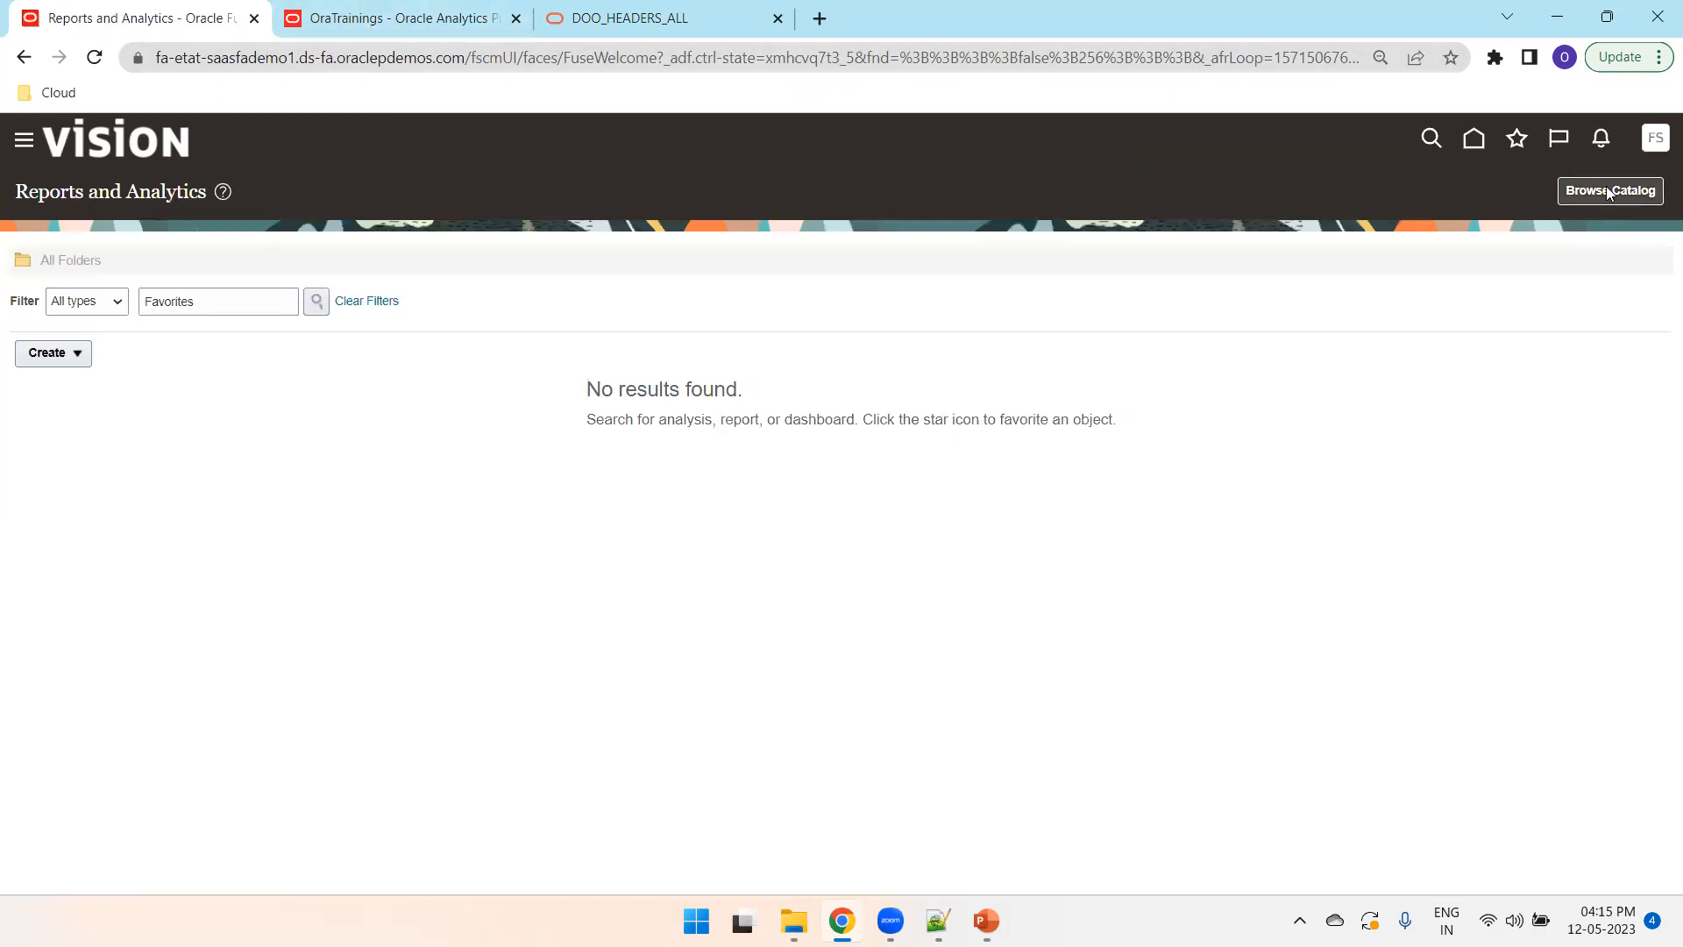
- Open the full report catalog, close the old OraTrainings analytics page and return to the catalog page
{"action": "left_click", "coordinate": [1608, 191]}
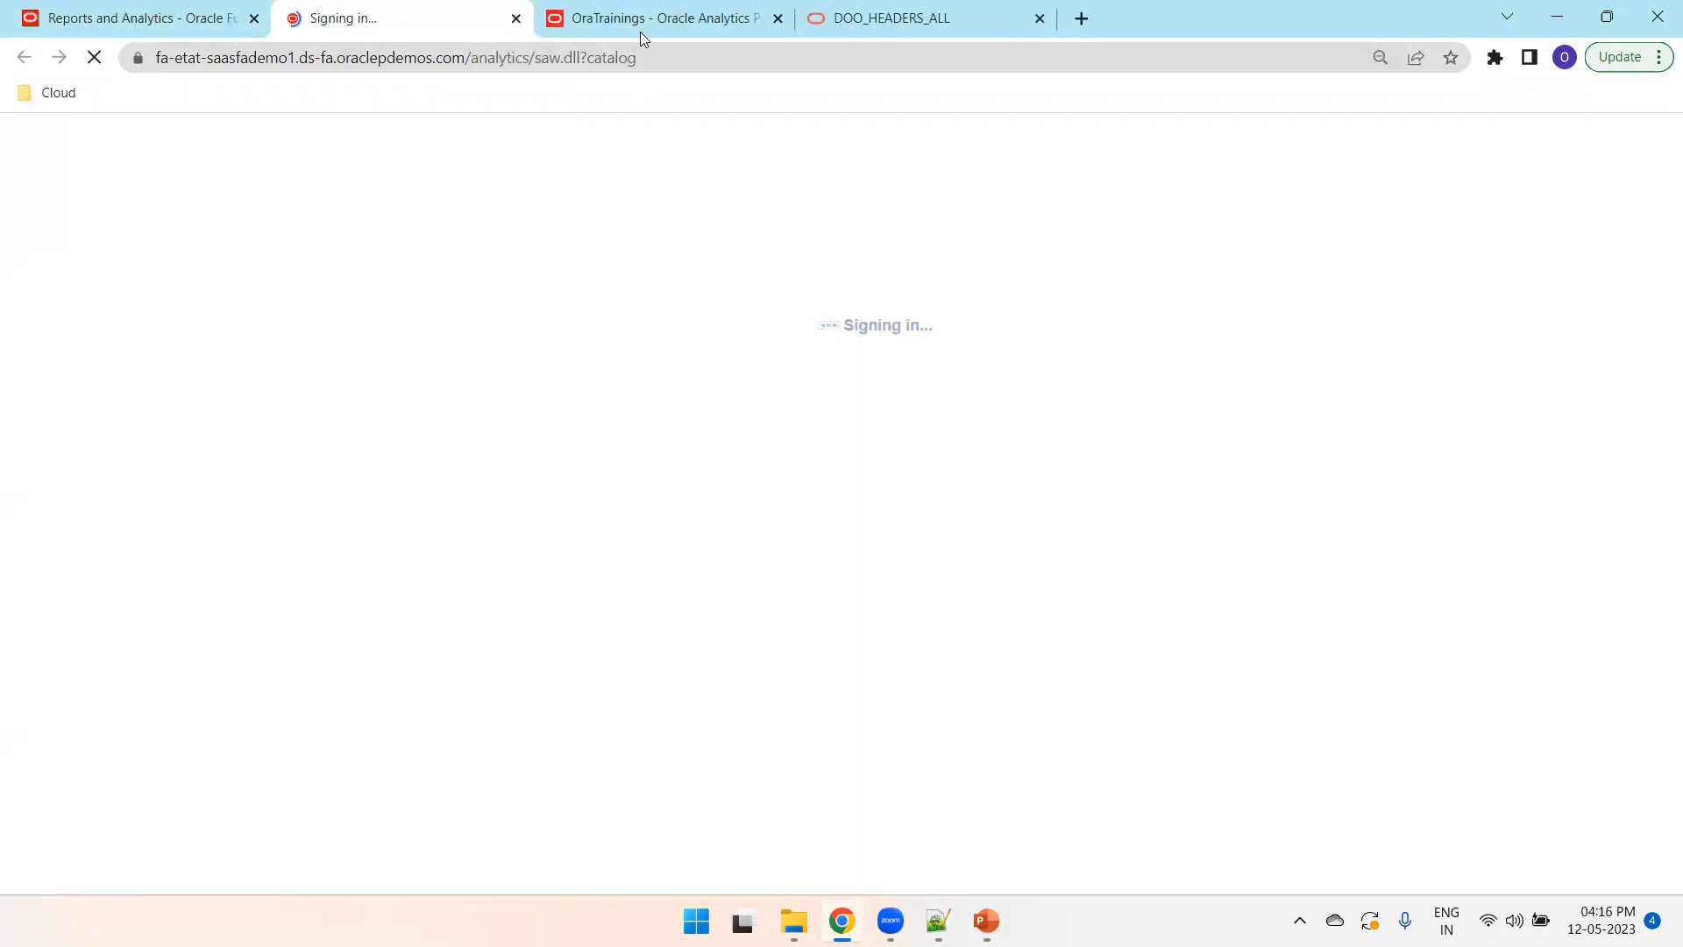
{"action": "left_click", "coordinate": [640, 31]}
{"action": "key", "text": "ctrl+w"}
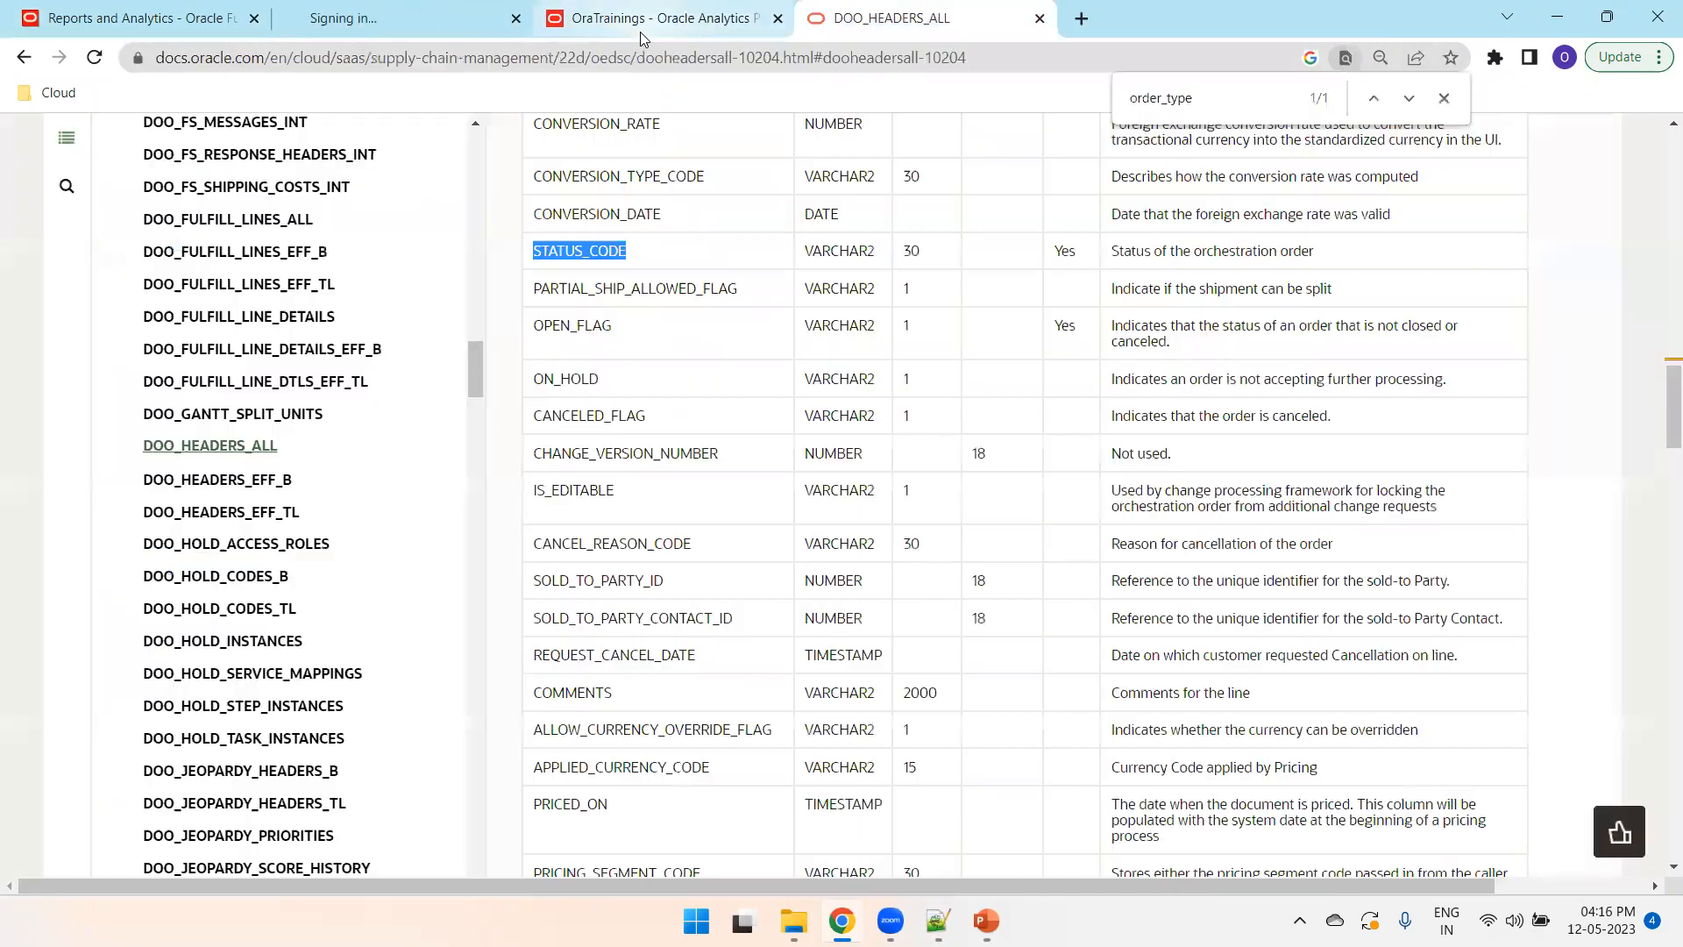
{"action": "left_click", "coordinate": [413, 14]}
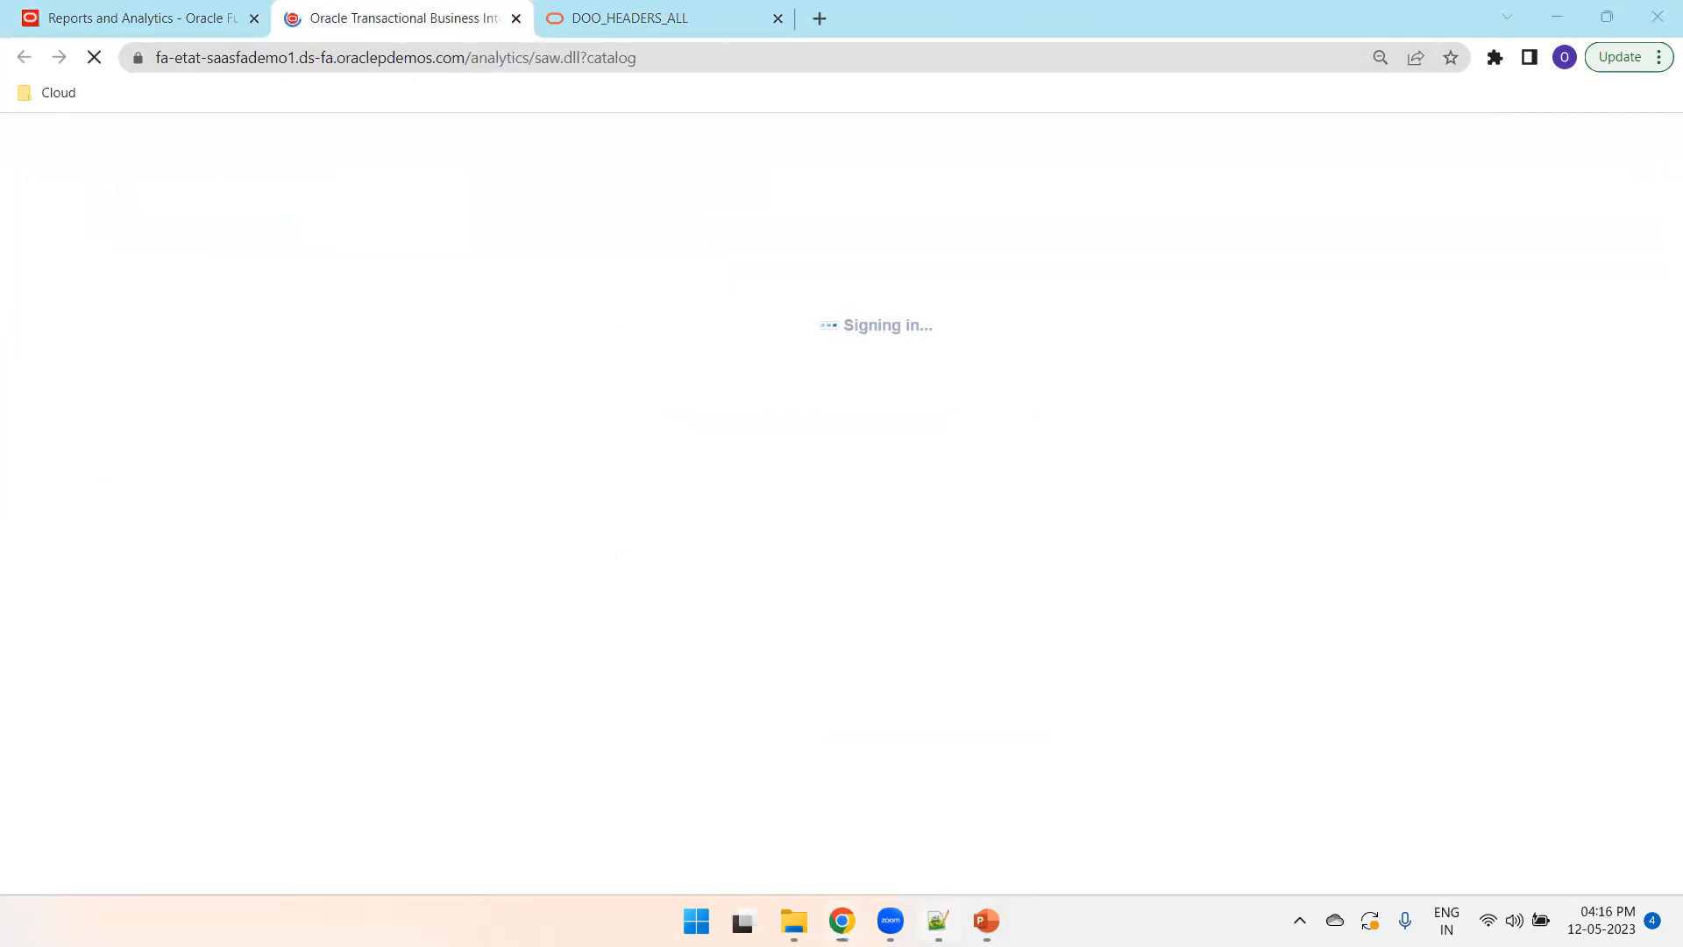
- Switch to Notepad++ and examine the main query in SalesOrderWithBindParams.sql, especially its bind parameter conditions on organization and status code
{"action": "key", "text": "alt+Tab"}
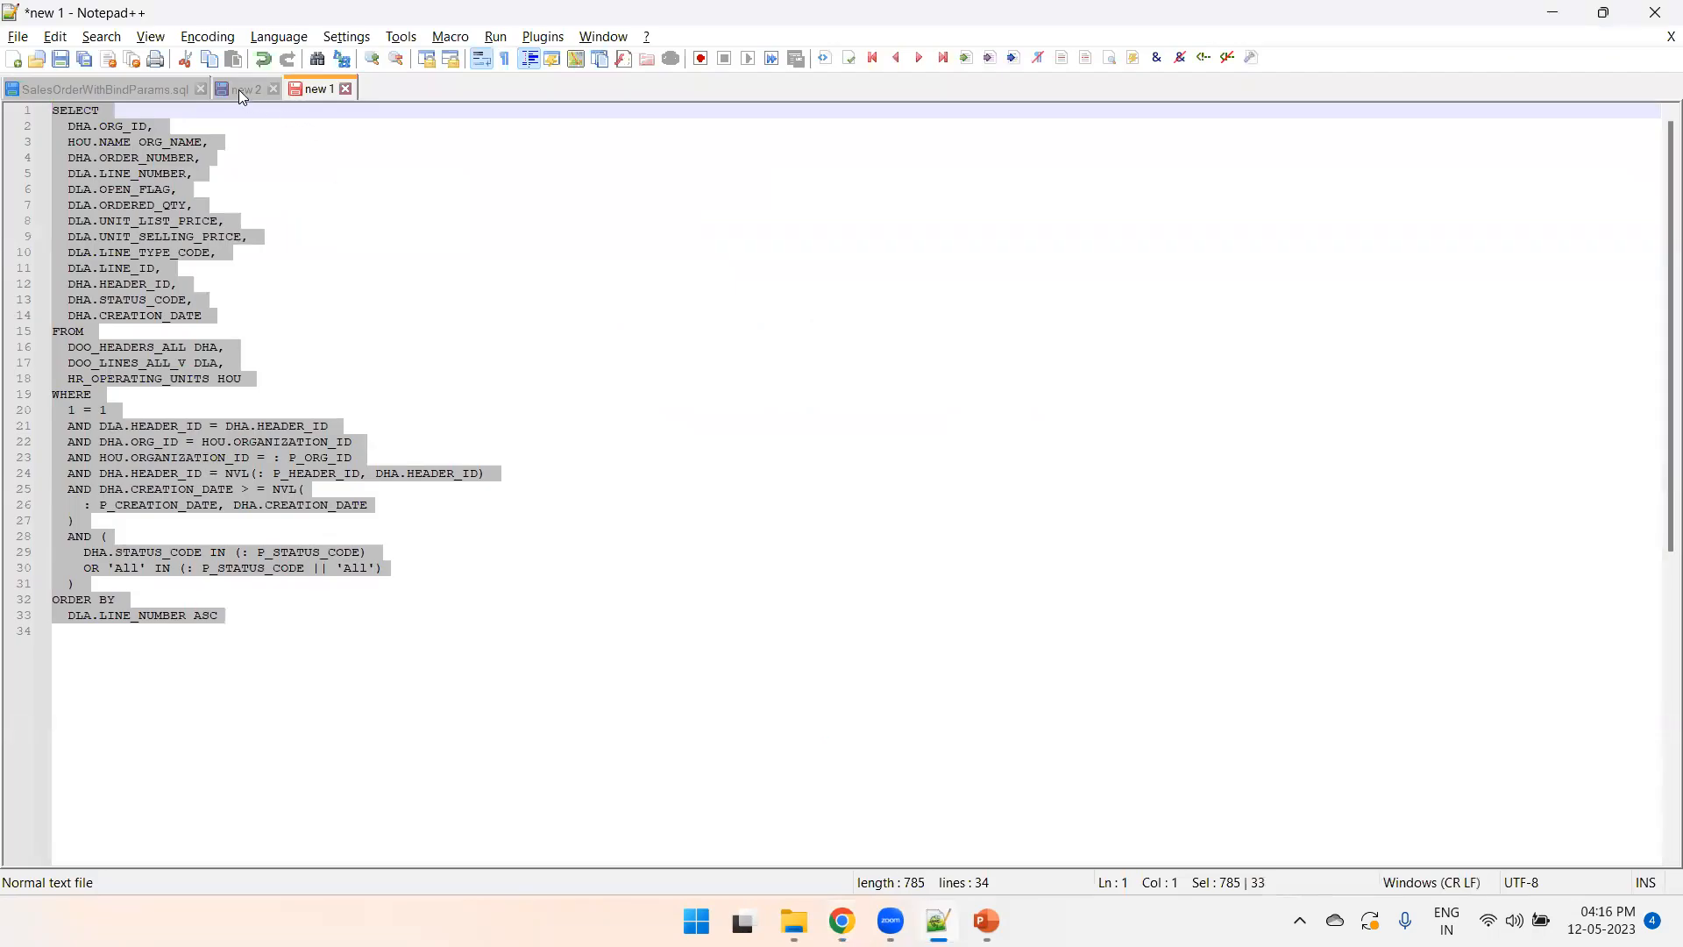
{"action": "left_click", "coordinate": [116, 88]}
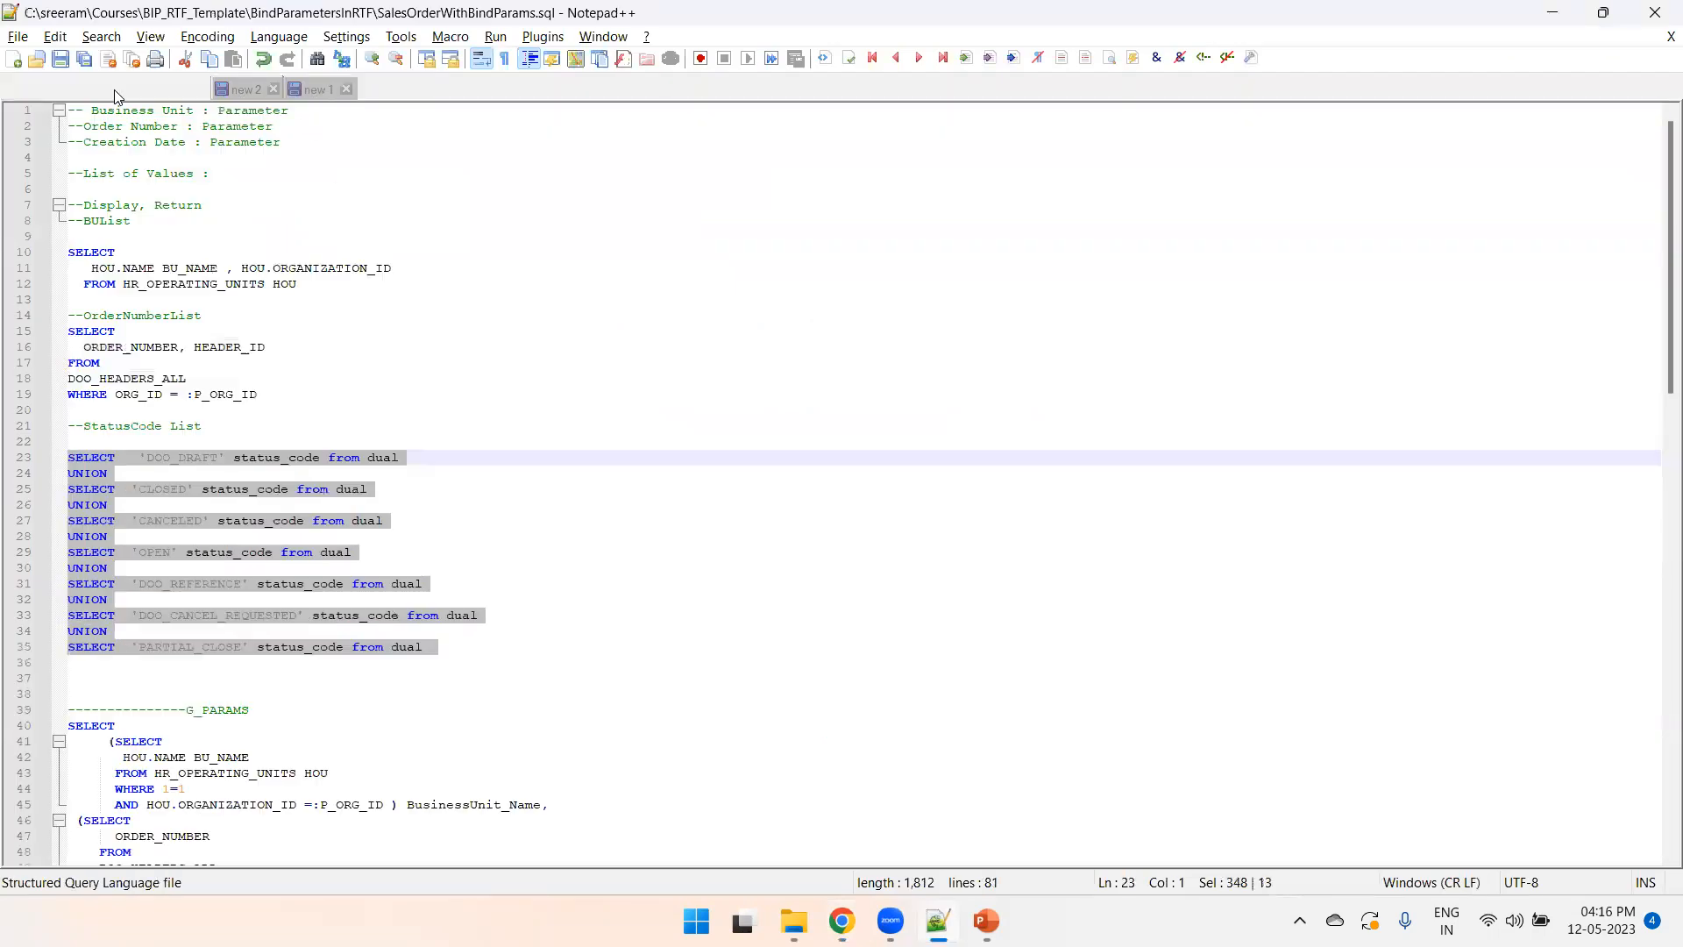
{"action": "left_click", "coordinate": [564, 548]}
{"action": "scroll", "coordinate": [564, 549], "scroll_direction": "down", "scroll_amount": 5}
{"action": "scroll", "coordinate": [565, 548], "scroll_direction": "down", "scroll_amount": 9}
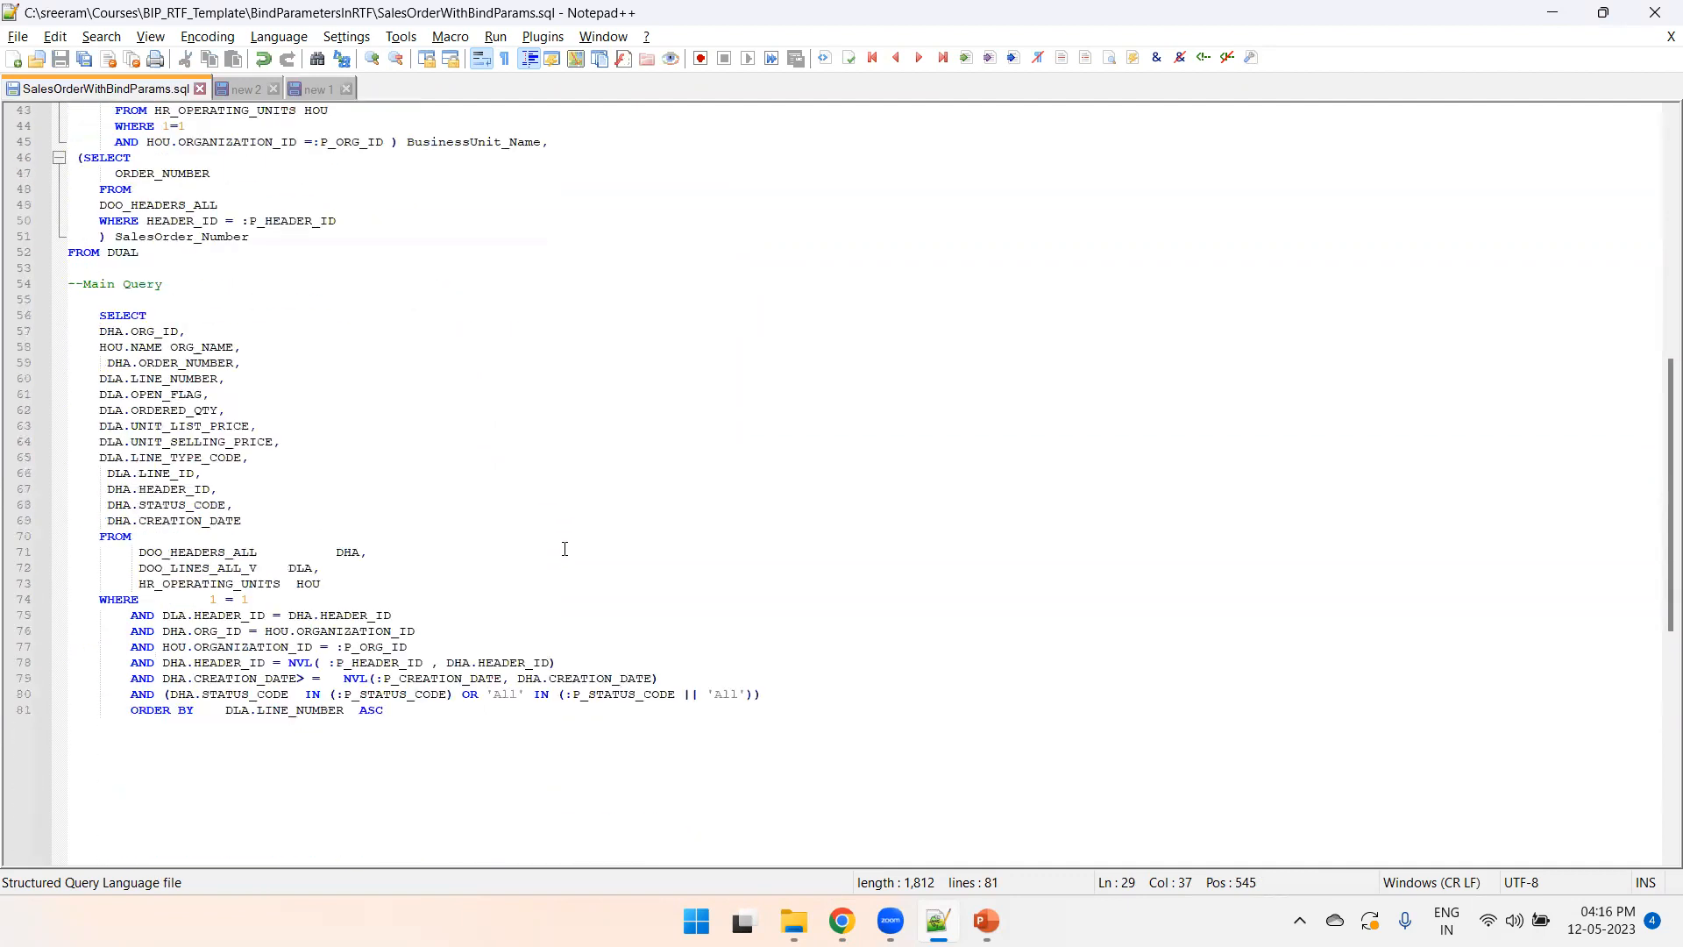
{"action": "scroll", "coordinate": [565, 549], "scroll_direction": "up", "scroll_amount": 3, "text": "ctrl"}
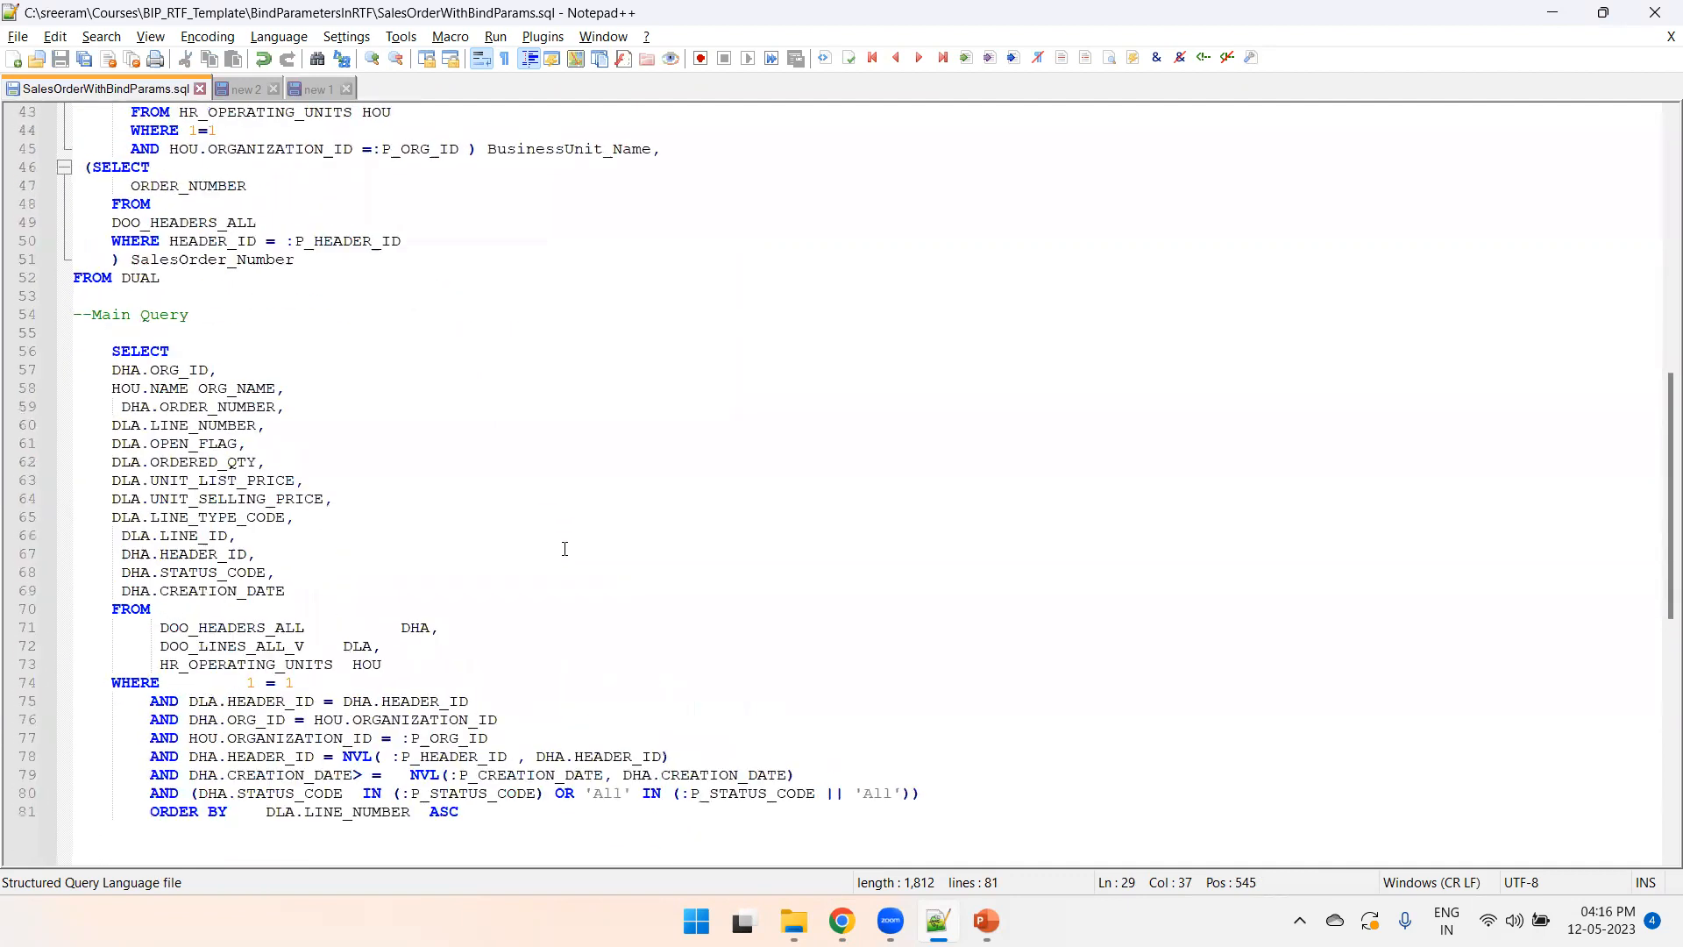
{"action": "scroll", "coordinate": [564, 548], "scroll_direction": "down", "scroll_amount": 1}
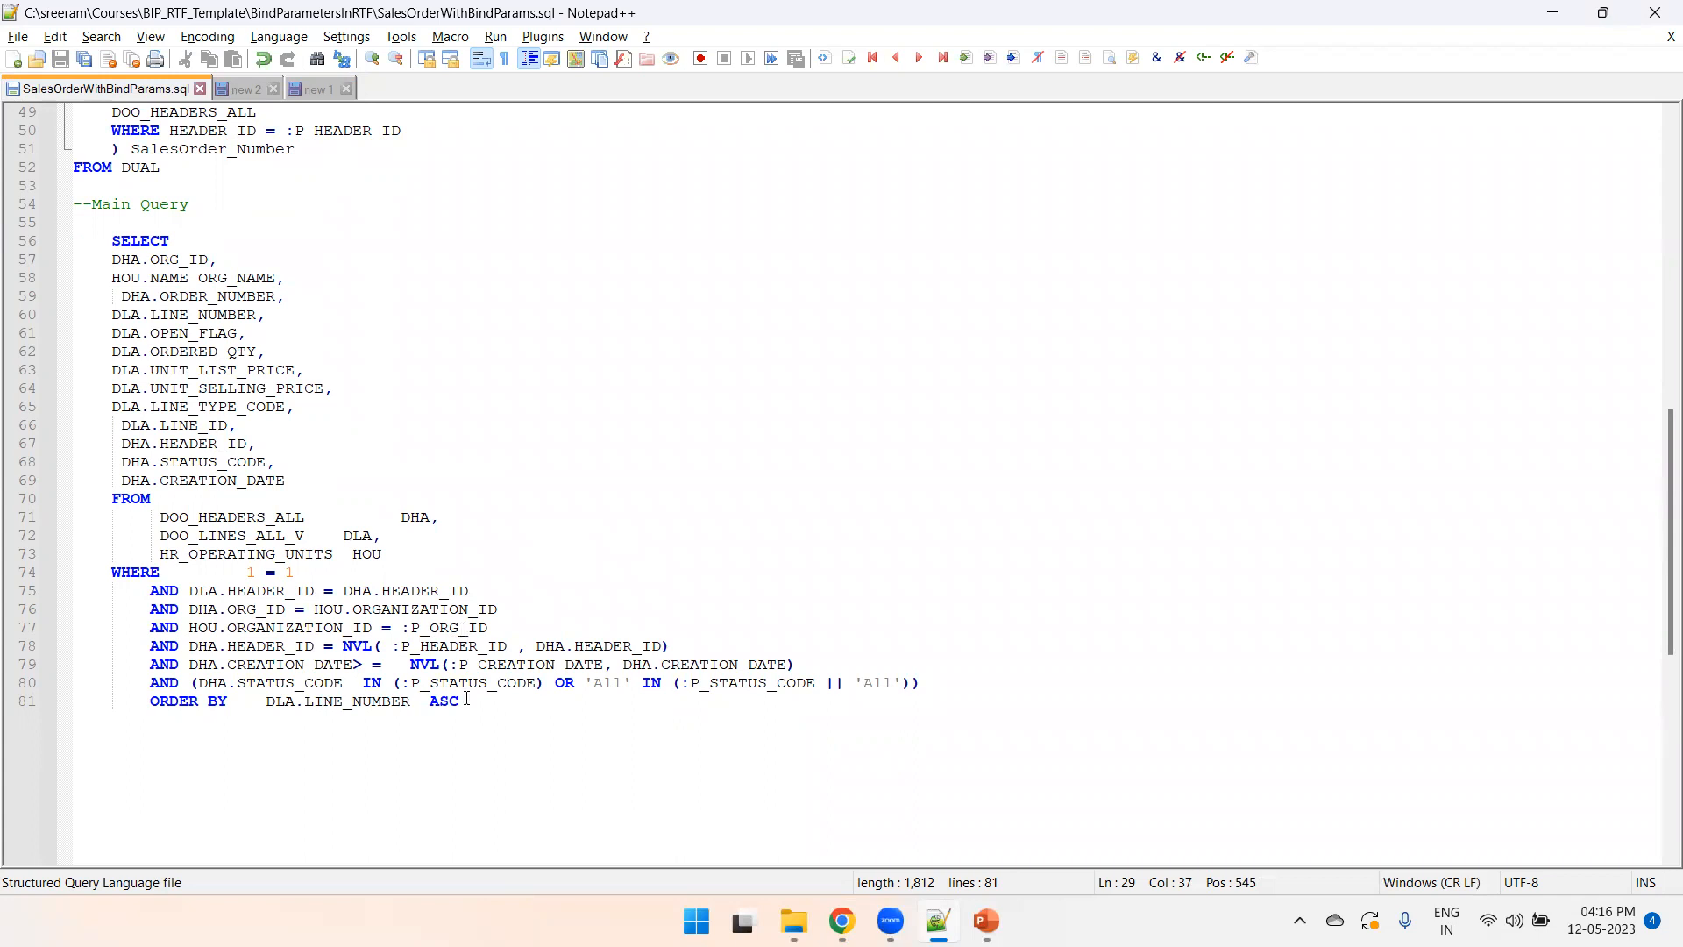
{"action": "double_click", "coordinate": [278, 629]}
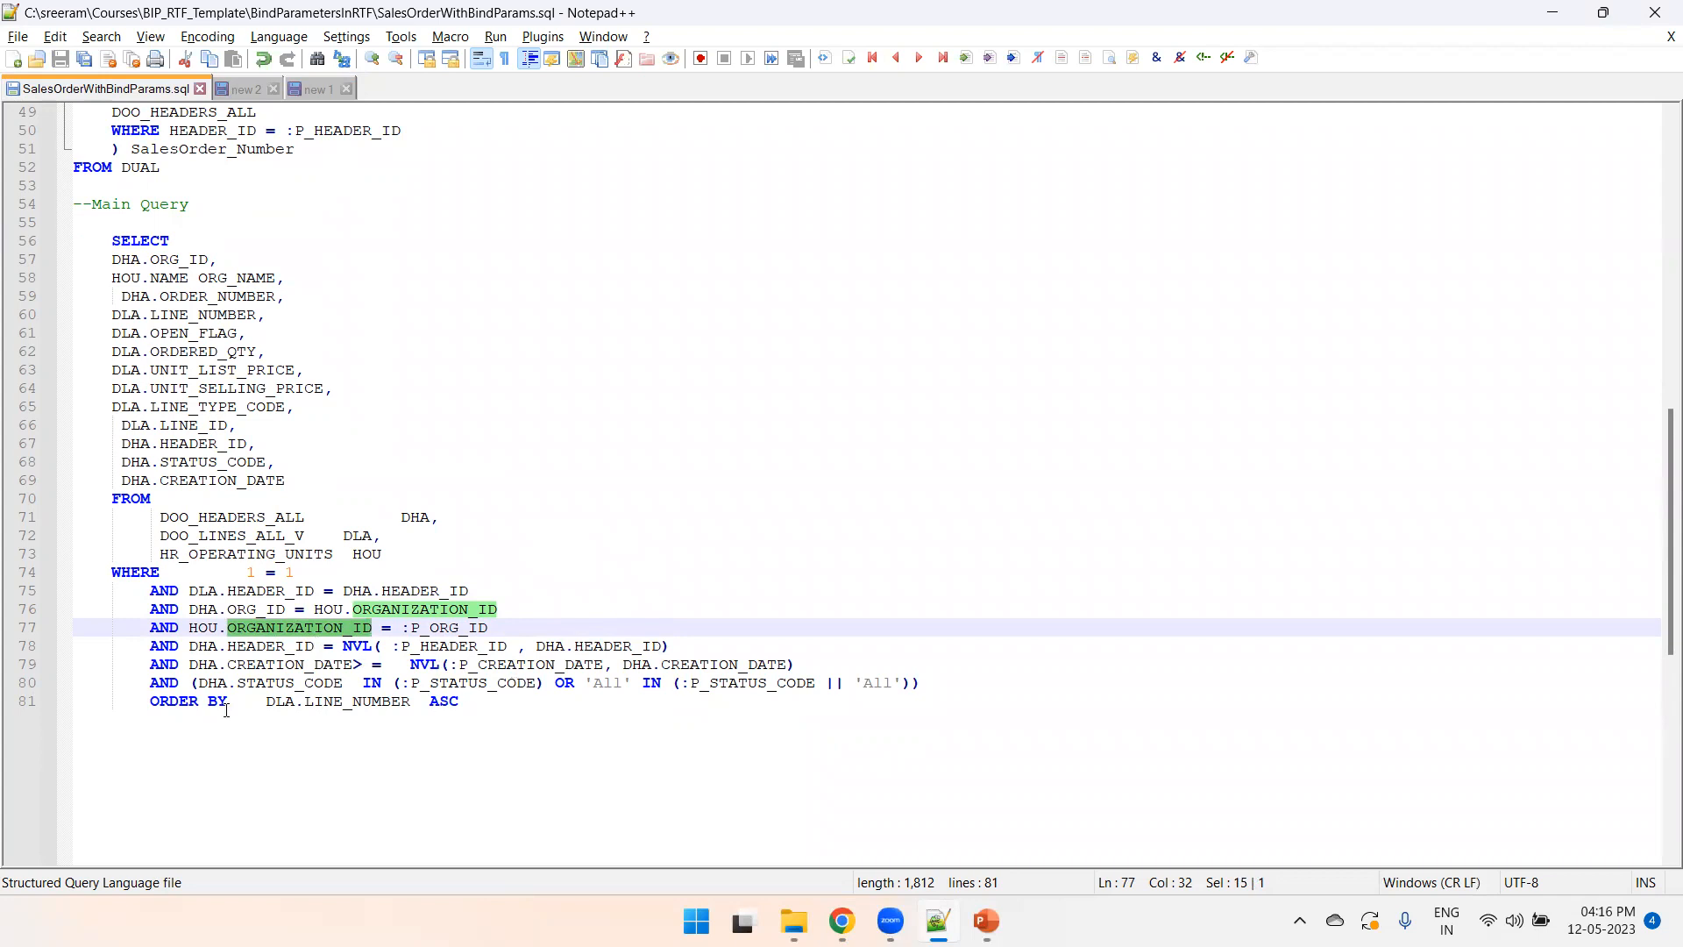
{"action": "left_click_drag", "start_coordinate": [356, 683], "coordinate": [391, 683]}
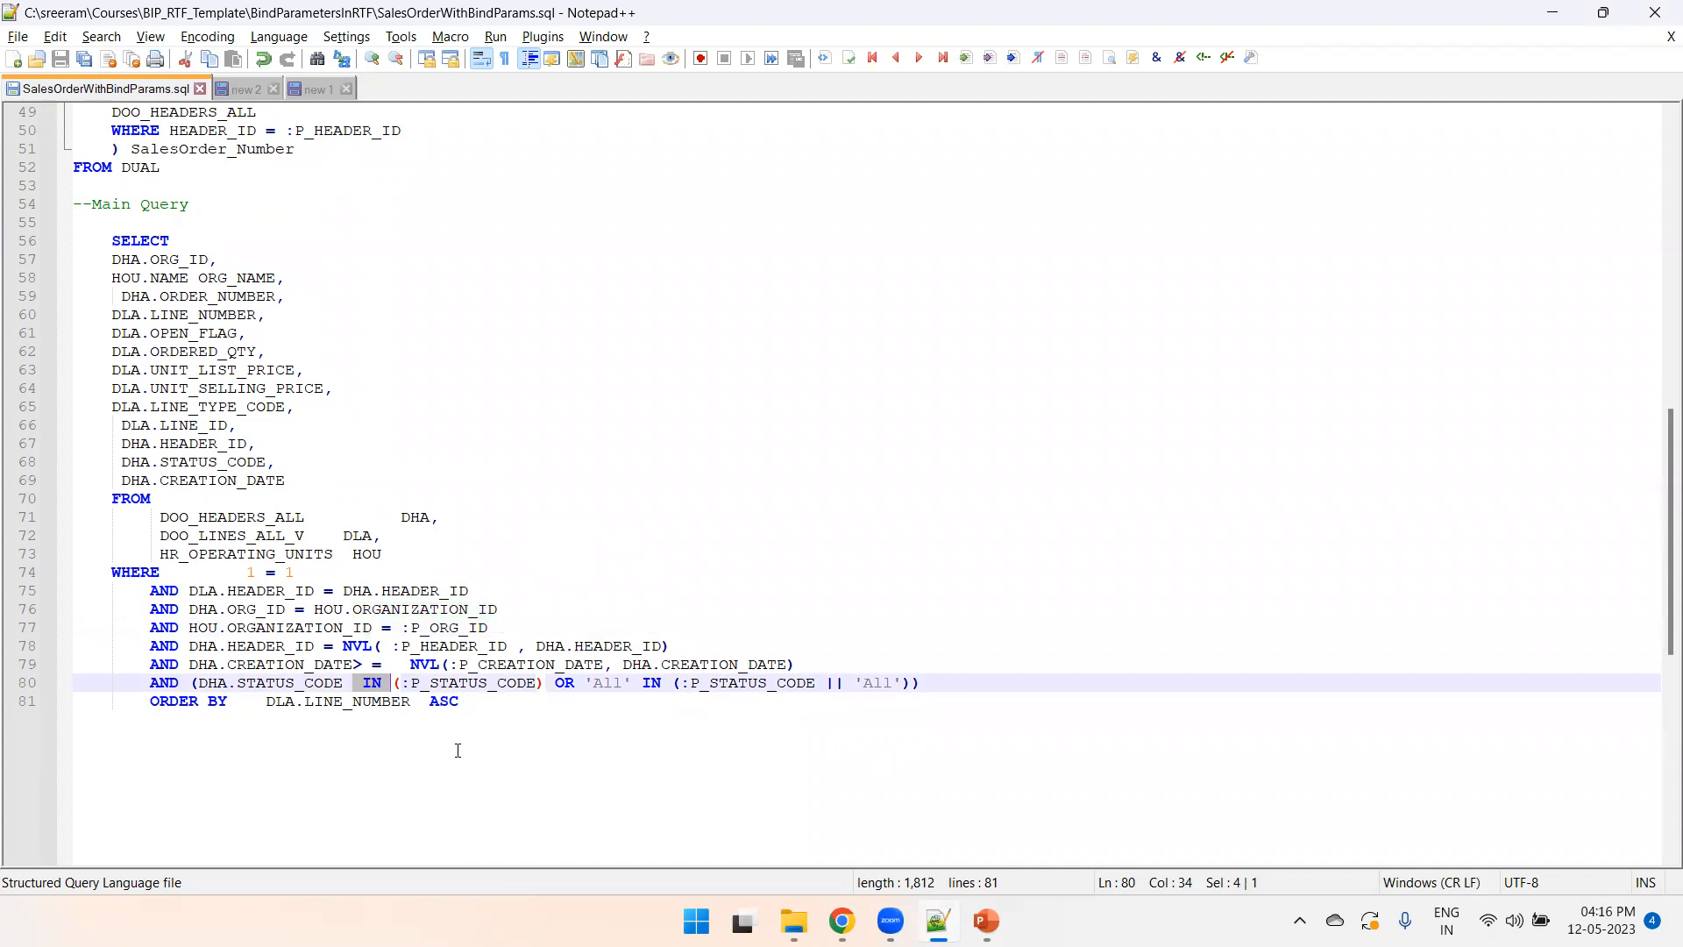
- Switch back to the catalog in Chrome and create a new data model
{"action": "key", "text": "alt+Tab"}
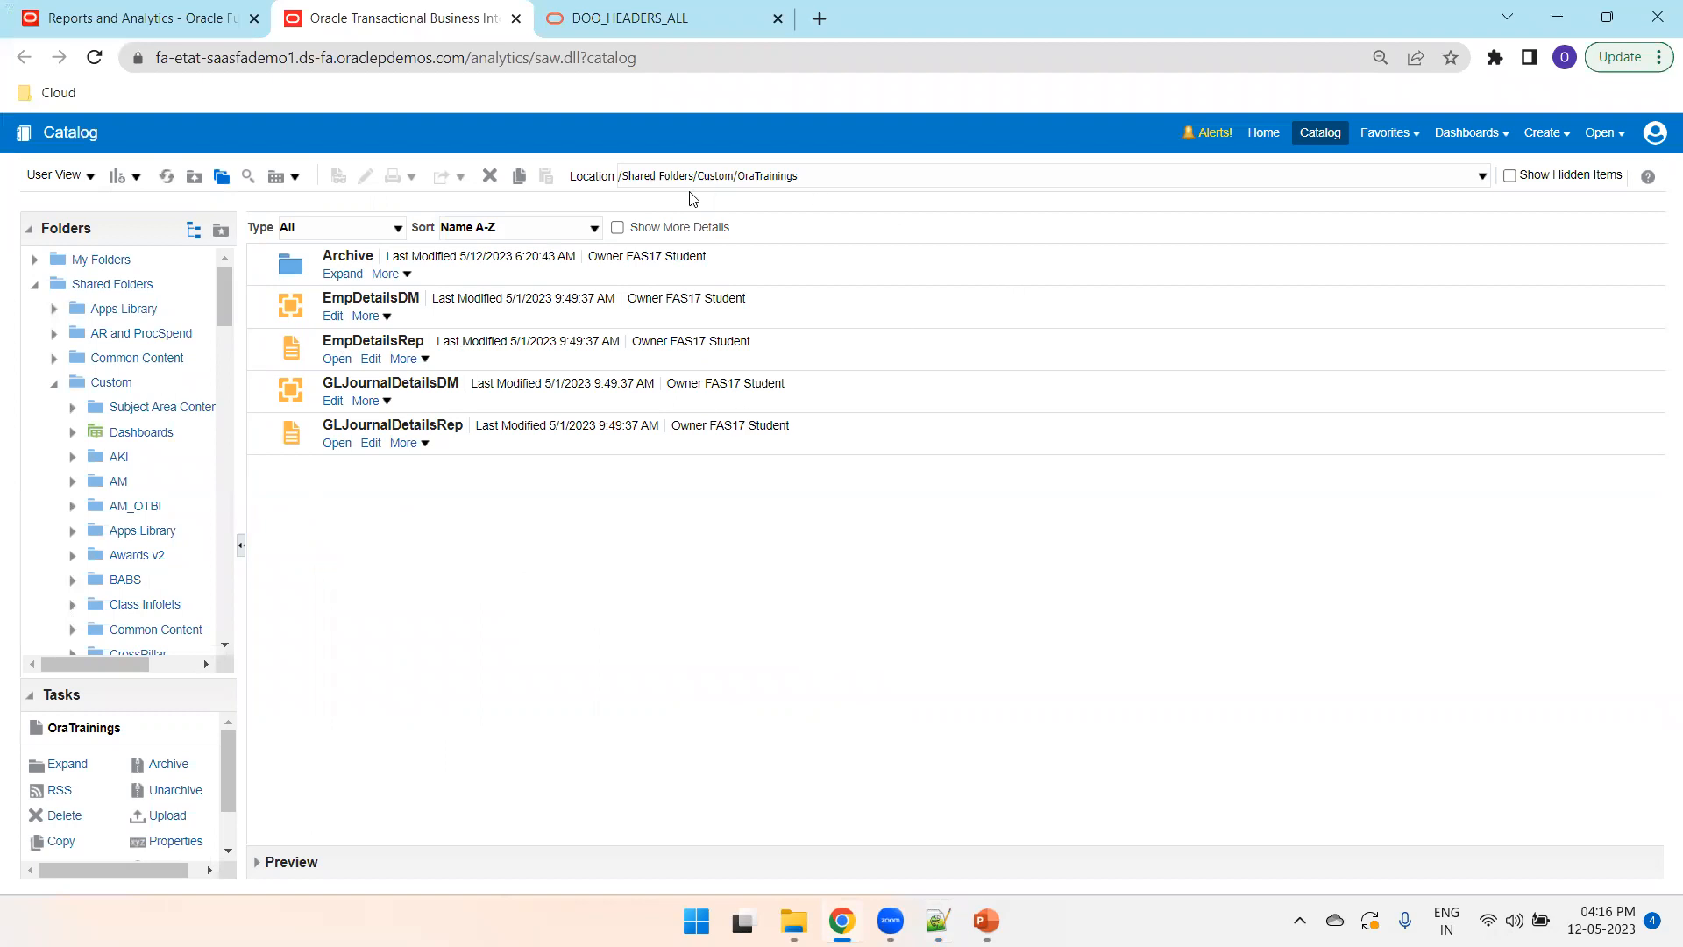
{"action": "left_click", "coordinate": [1538, 130]}
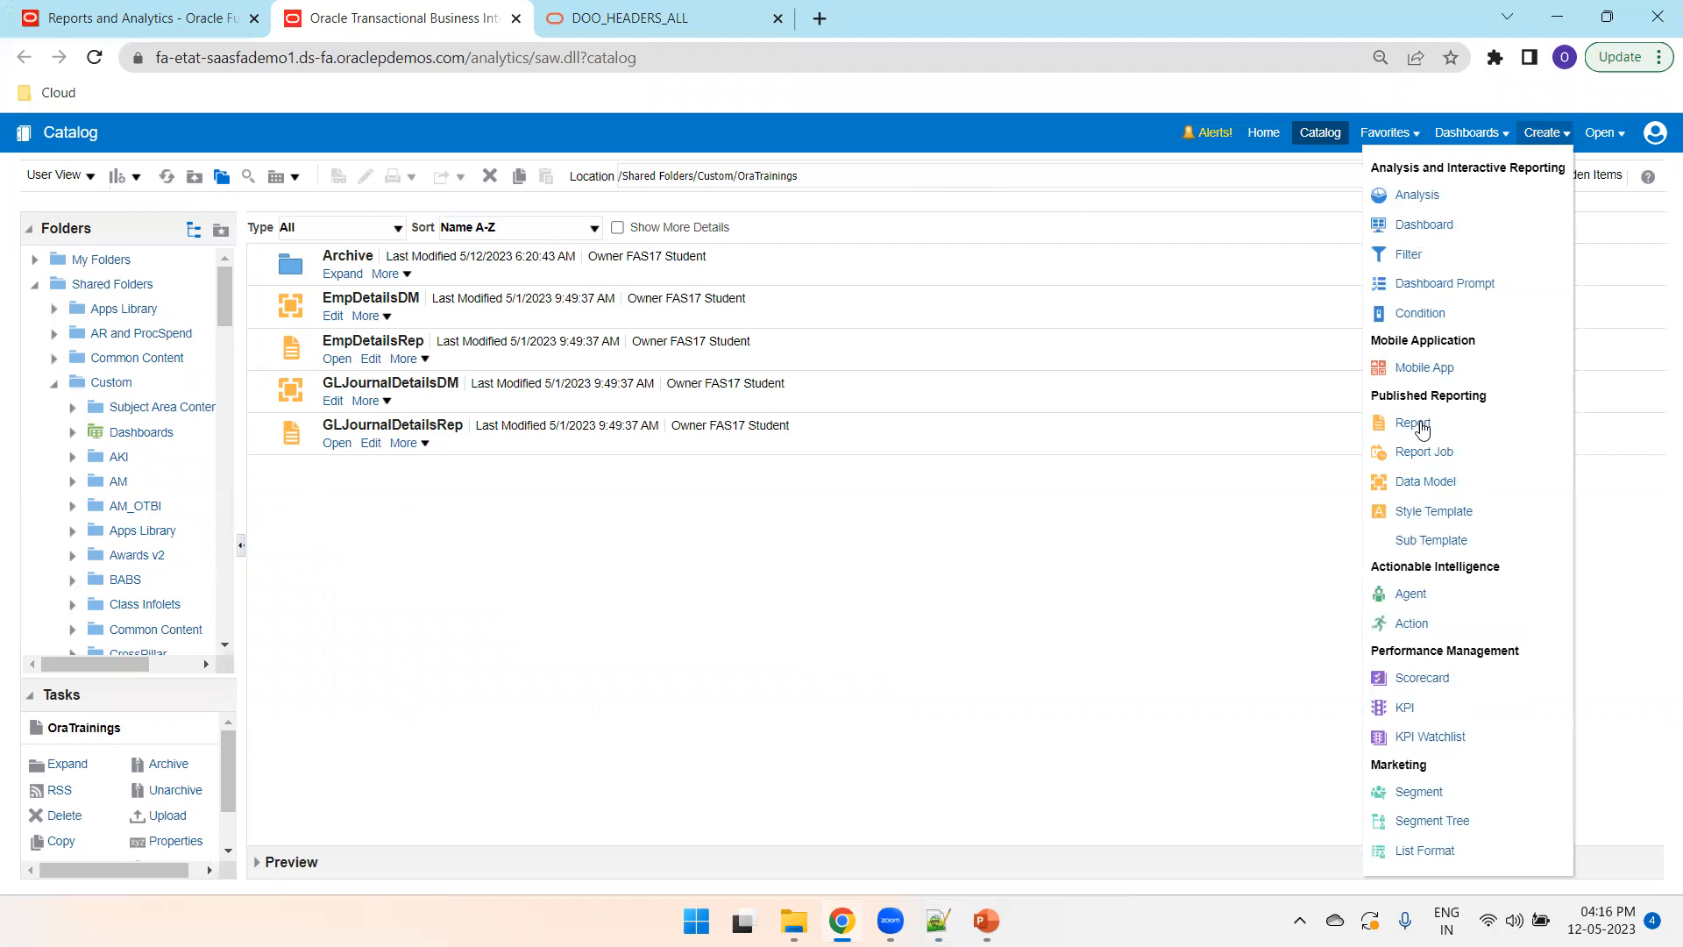
{"action": "left_click", "coordinate": [1415, 478]}
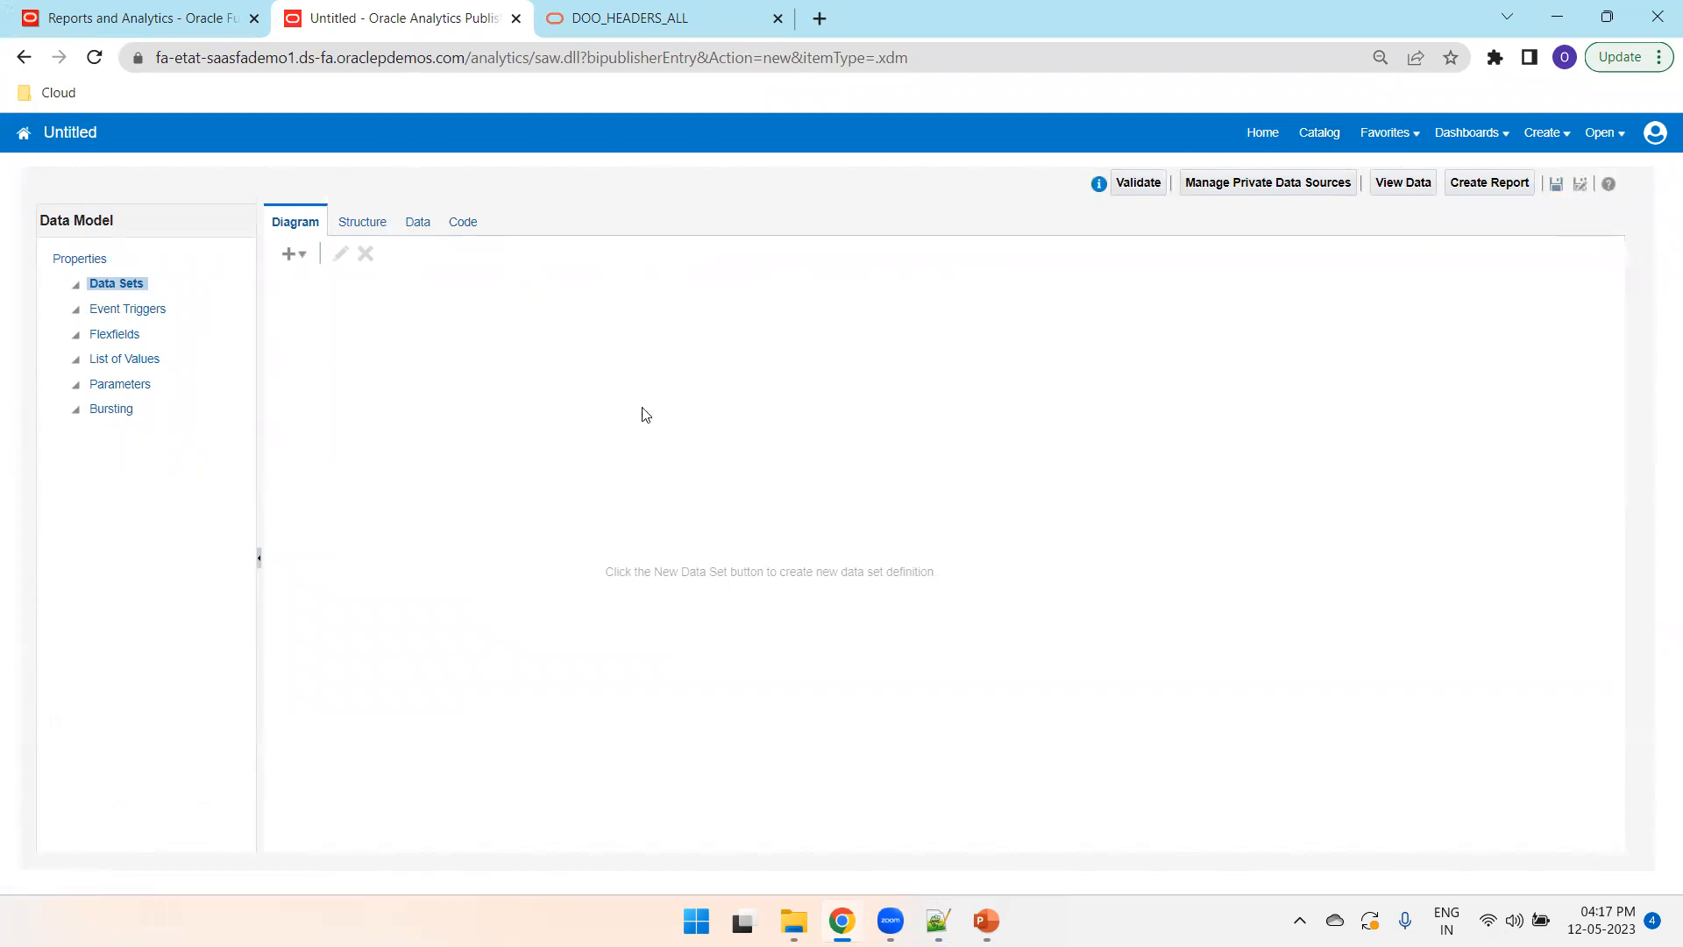
- Save the data model as SalesOrderReportWithBindParamDM in /Shared Folders/Custom/OraTrainings
{"action": "key", "text": "ctrl+s"}
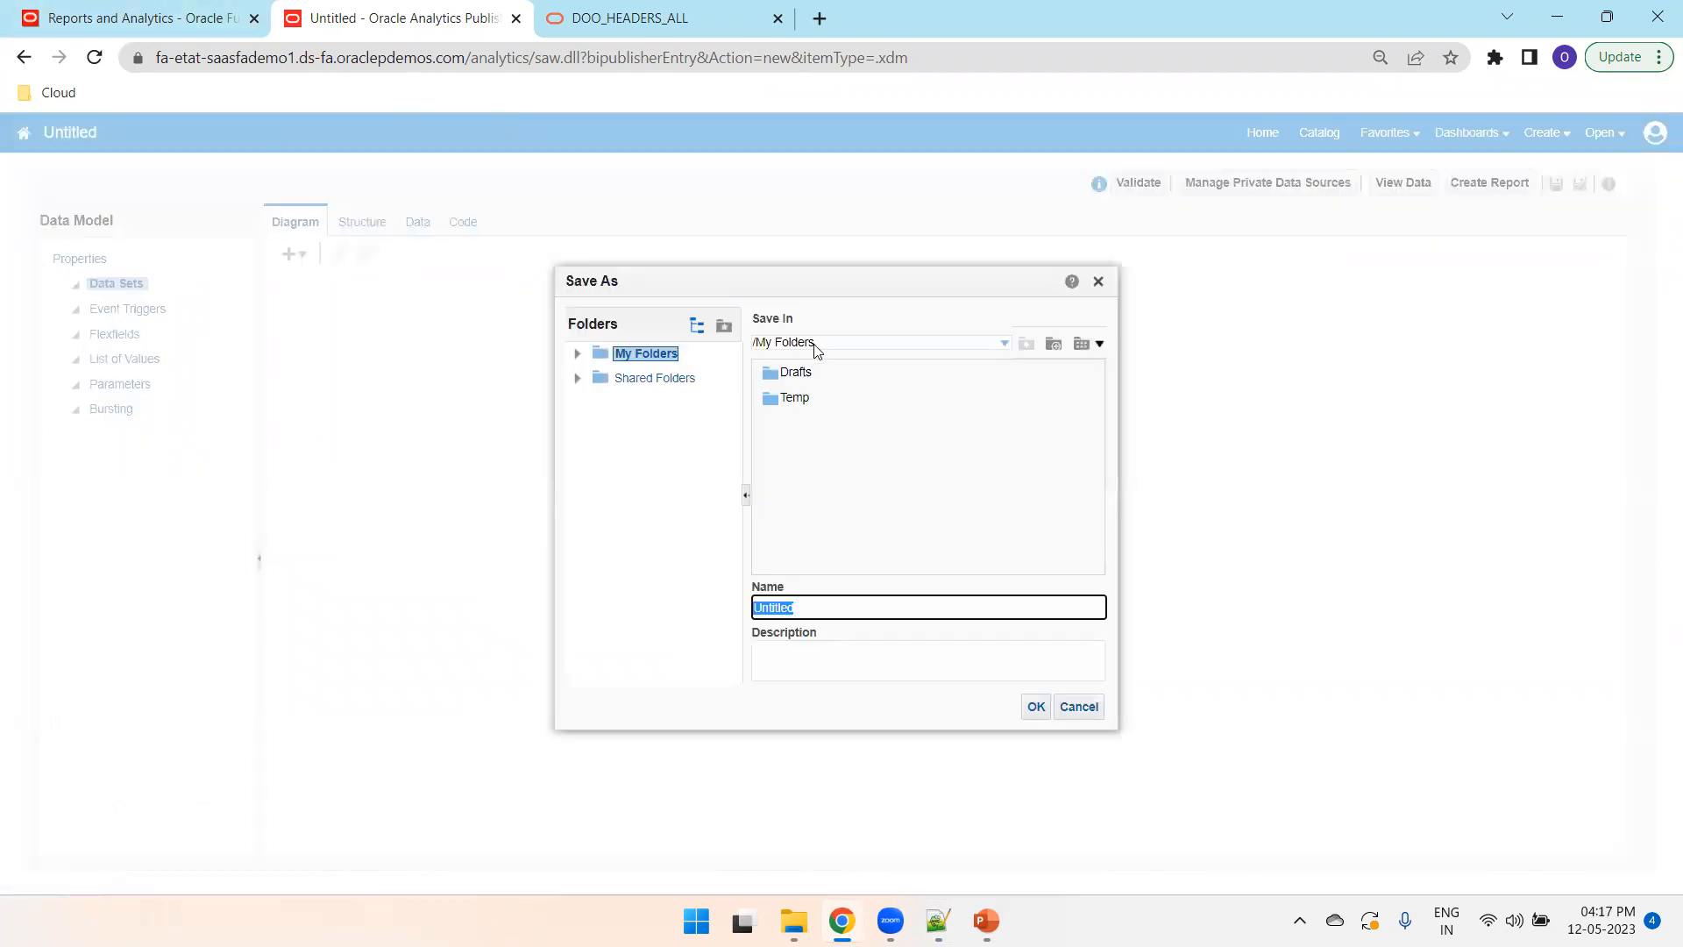
{"action": "left_click", "coordinate": [659, 384]}
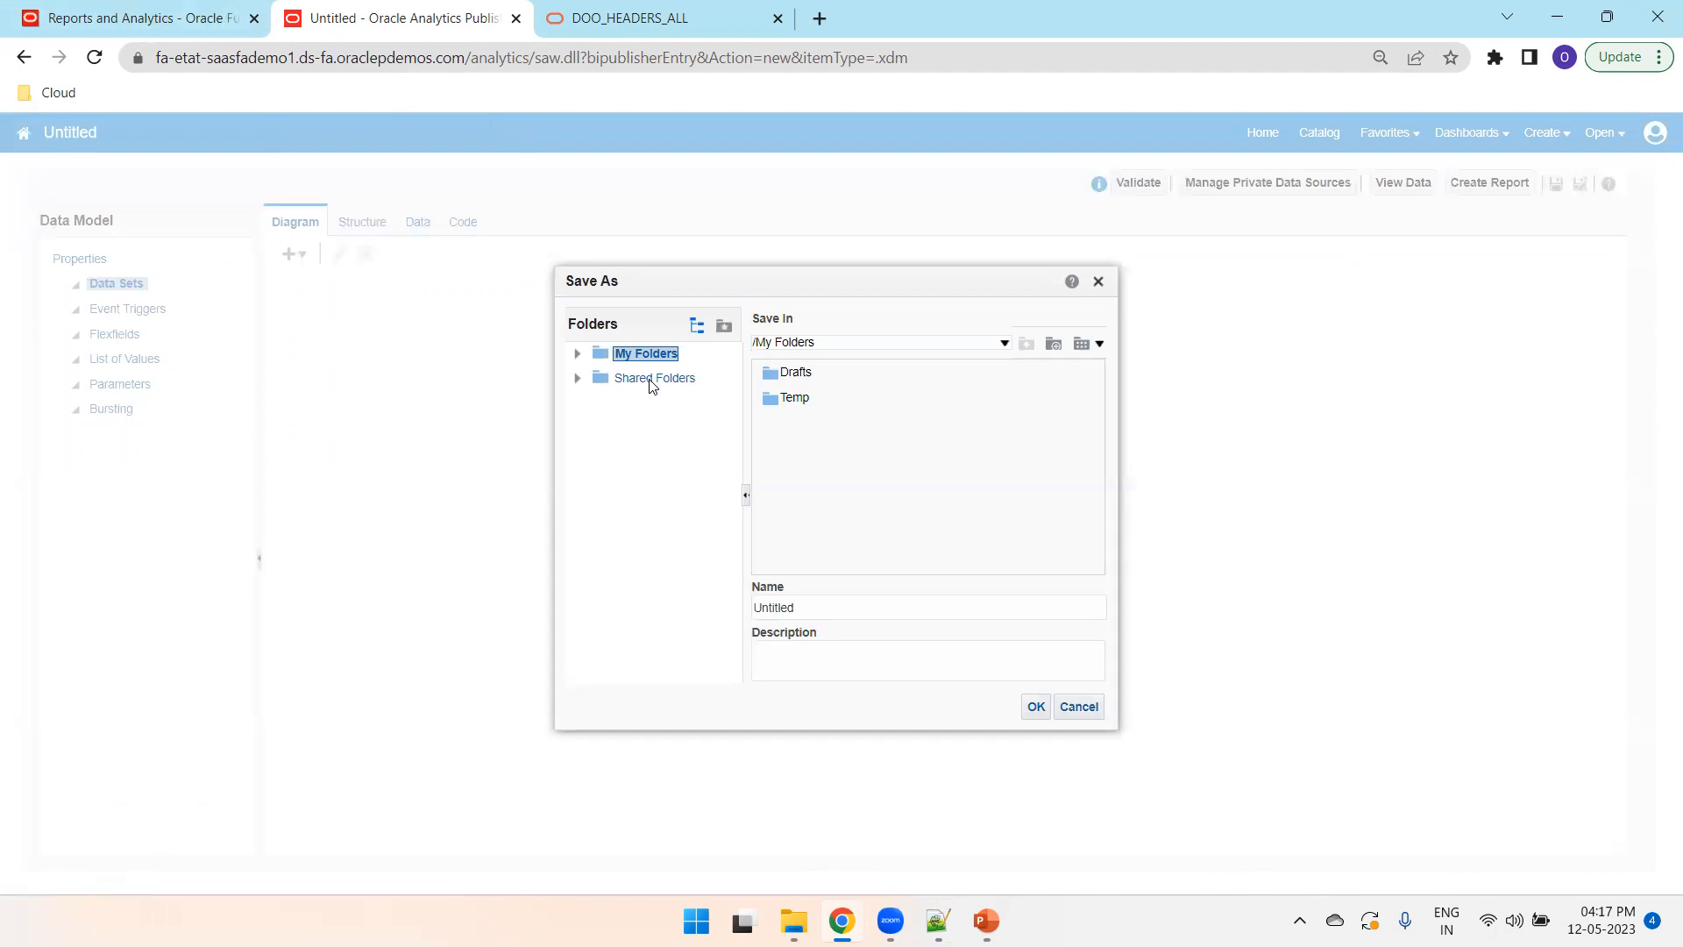
{"action": "left_click", "coordinate": [651, 380]}
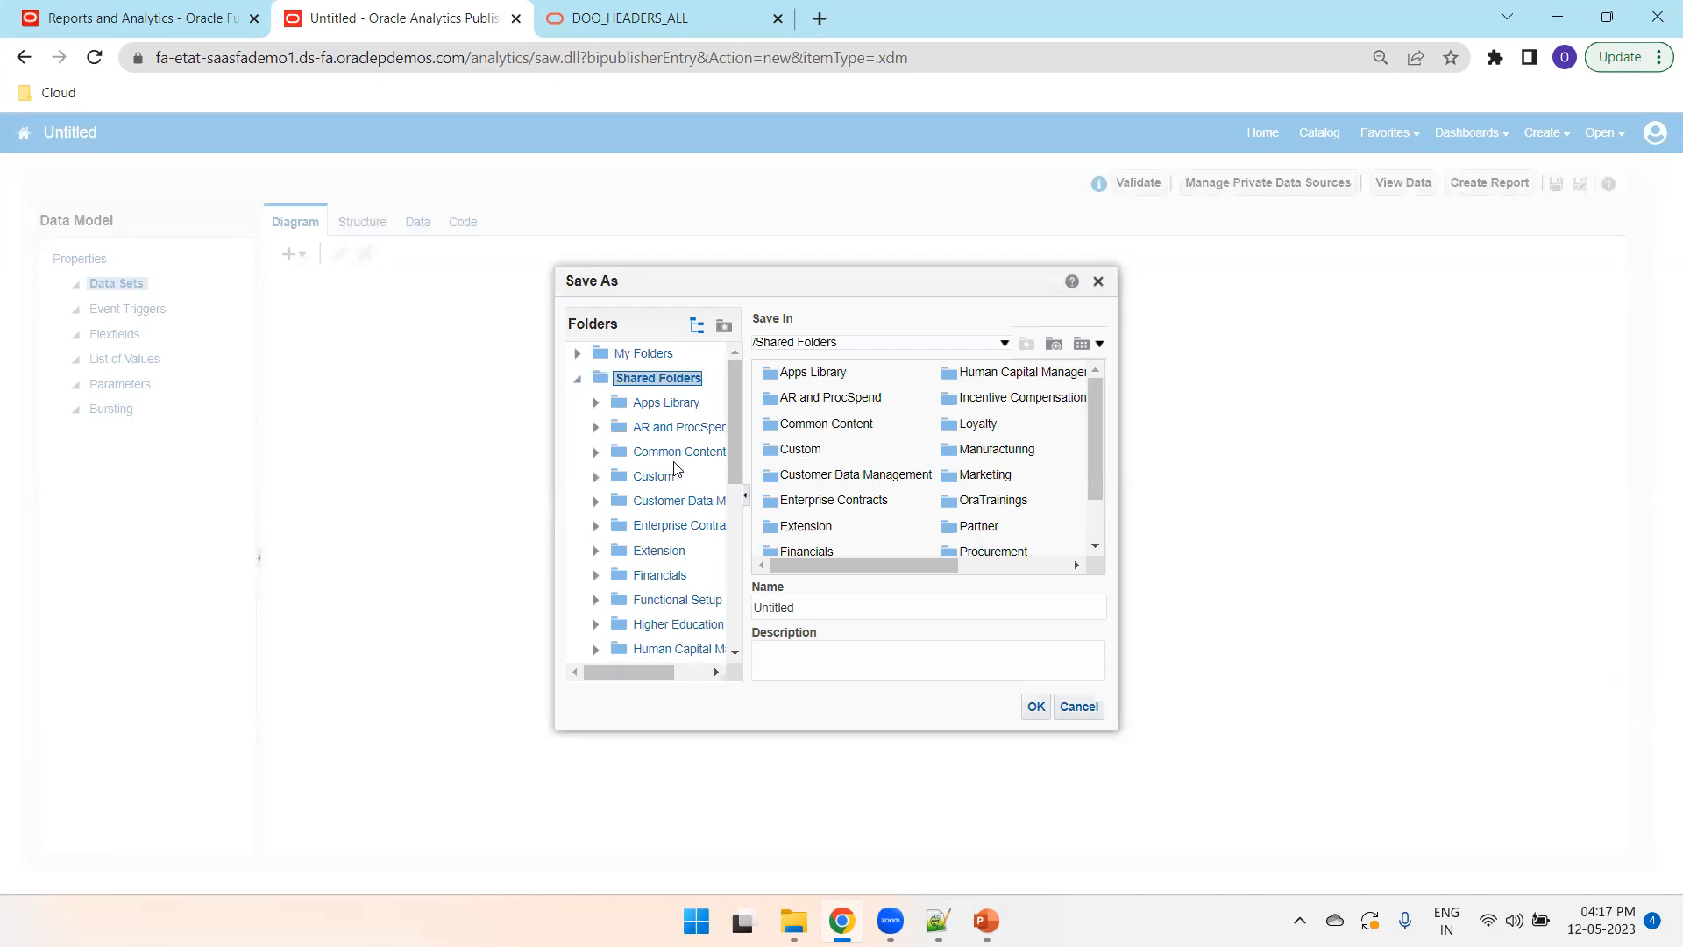
{"action": "left_click", "coordinate": [655, 481]}
{"action": "scroll", "coordinate": [995, 566], "scroll_direction": "right", "scroll_amount": 3}
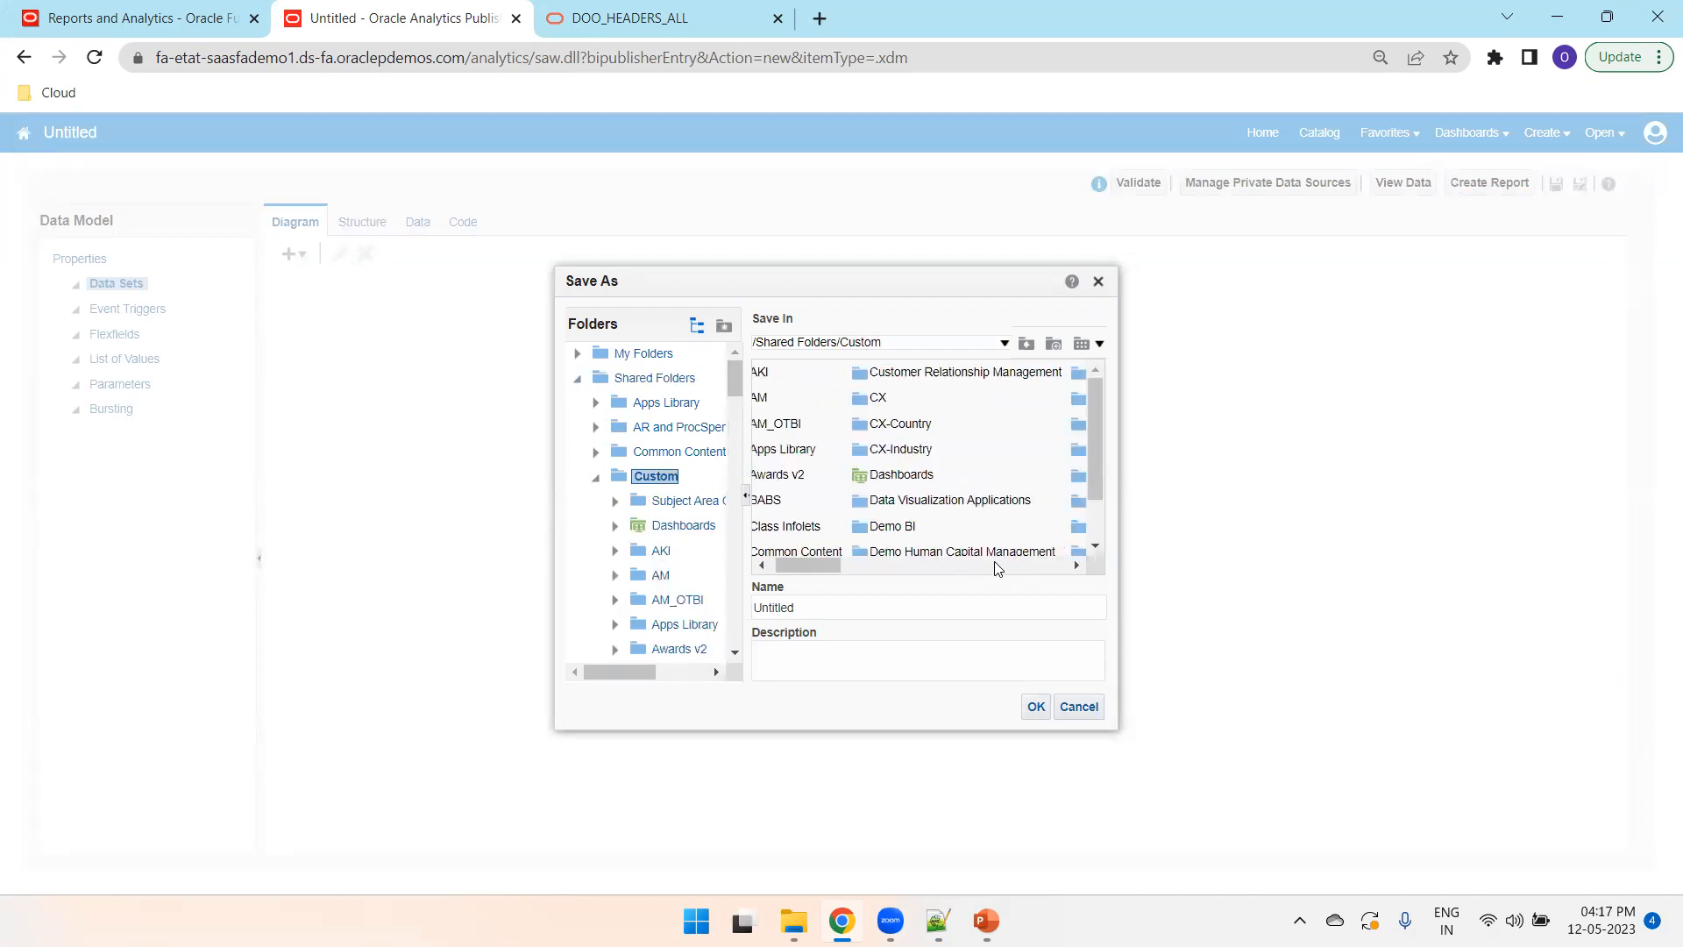
{"action": "scroll", "coordinate": [995, 569], "scroll_direction": "right", "scroll_amount": 3}
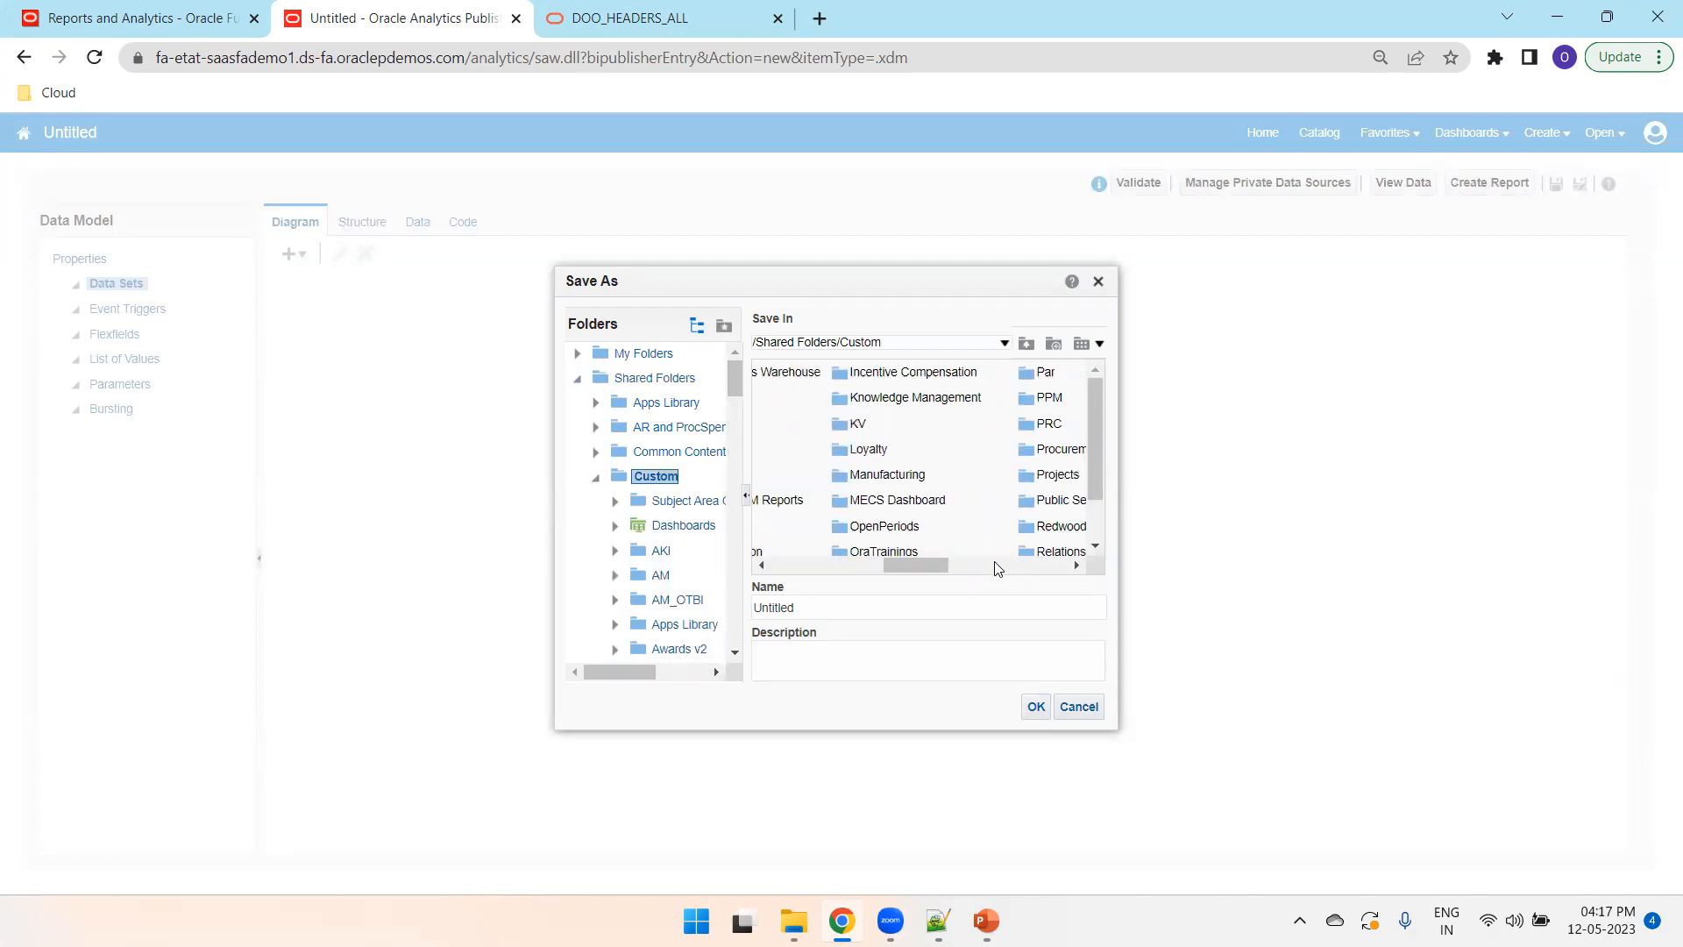
{"action": "double_click", "coordinate": [903, 550]}
{"action": "double_click", "coordinate": [815, 611]}
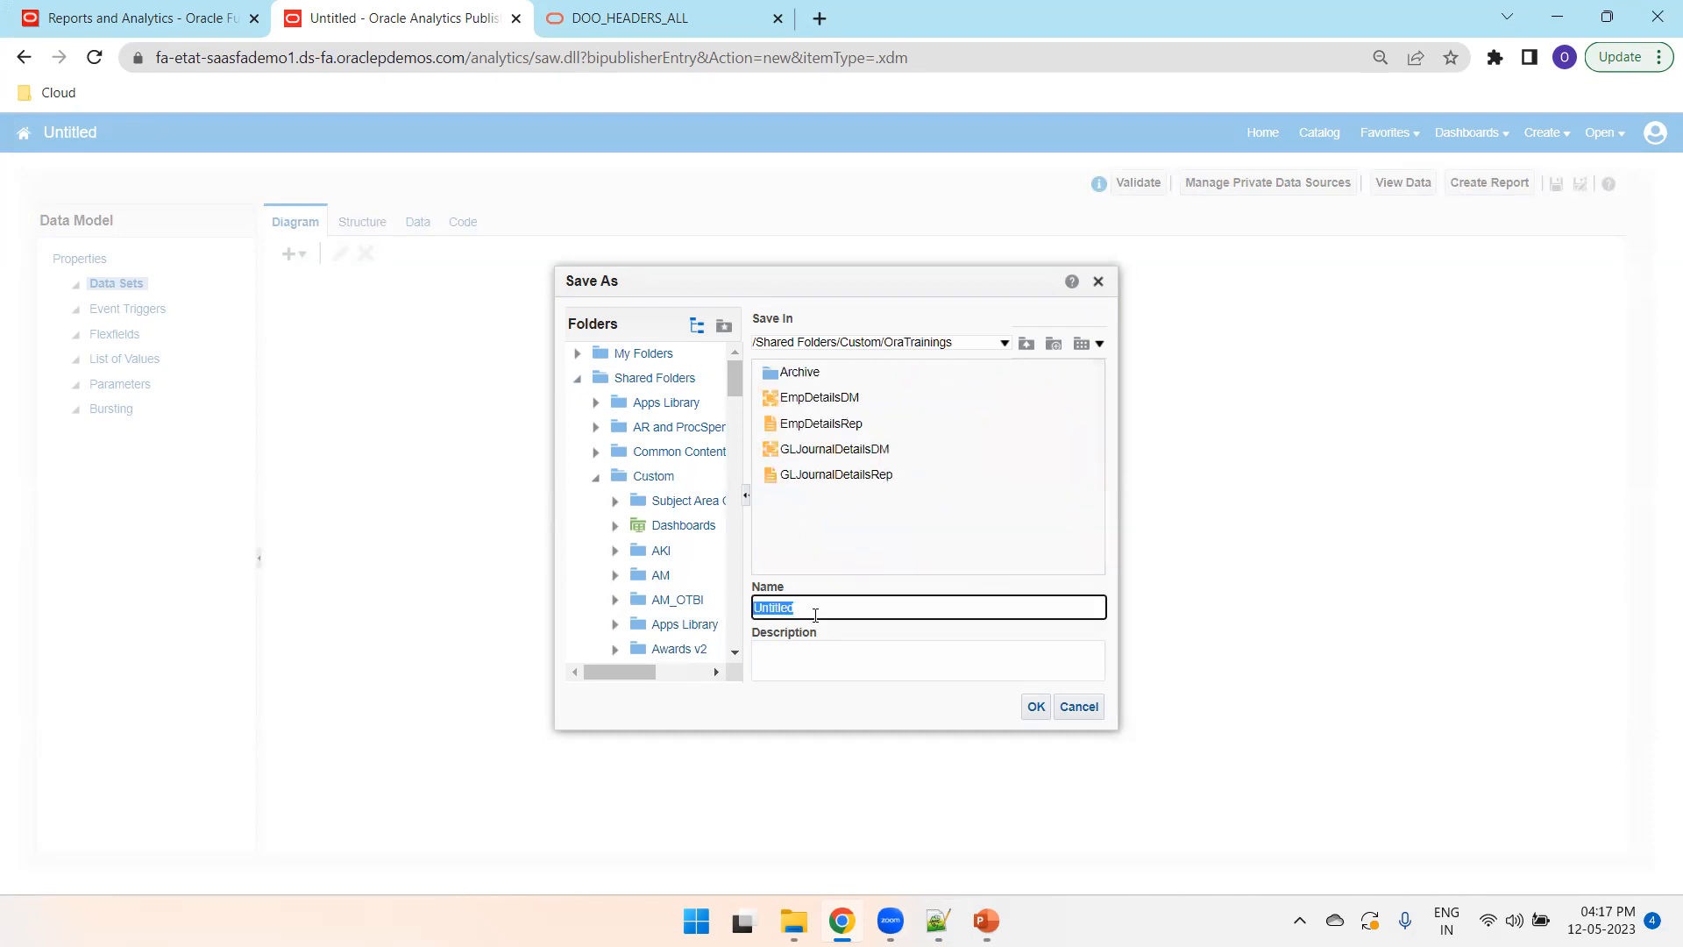
{"action": "type", "text": "SalesOrder"}
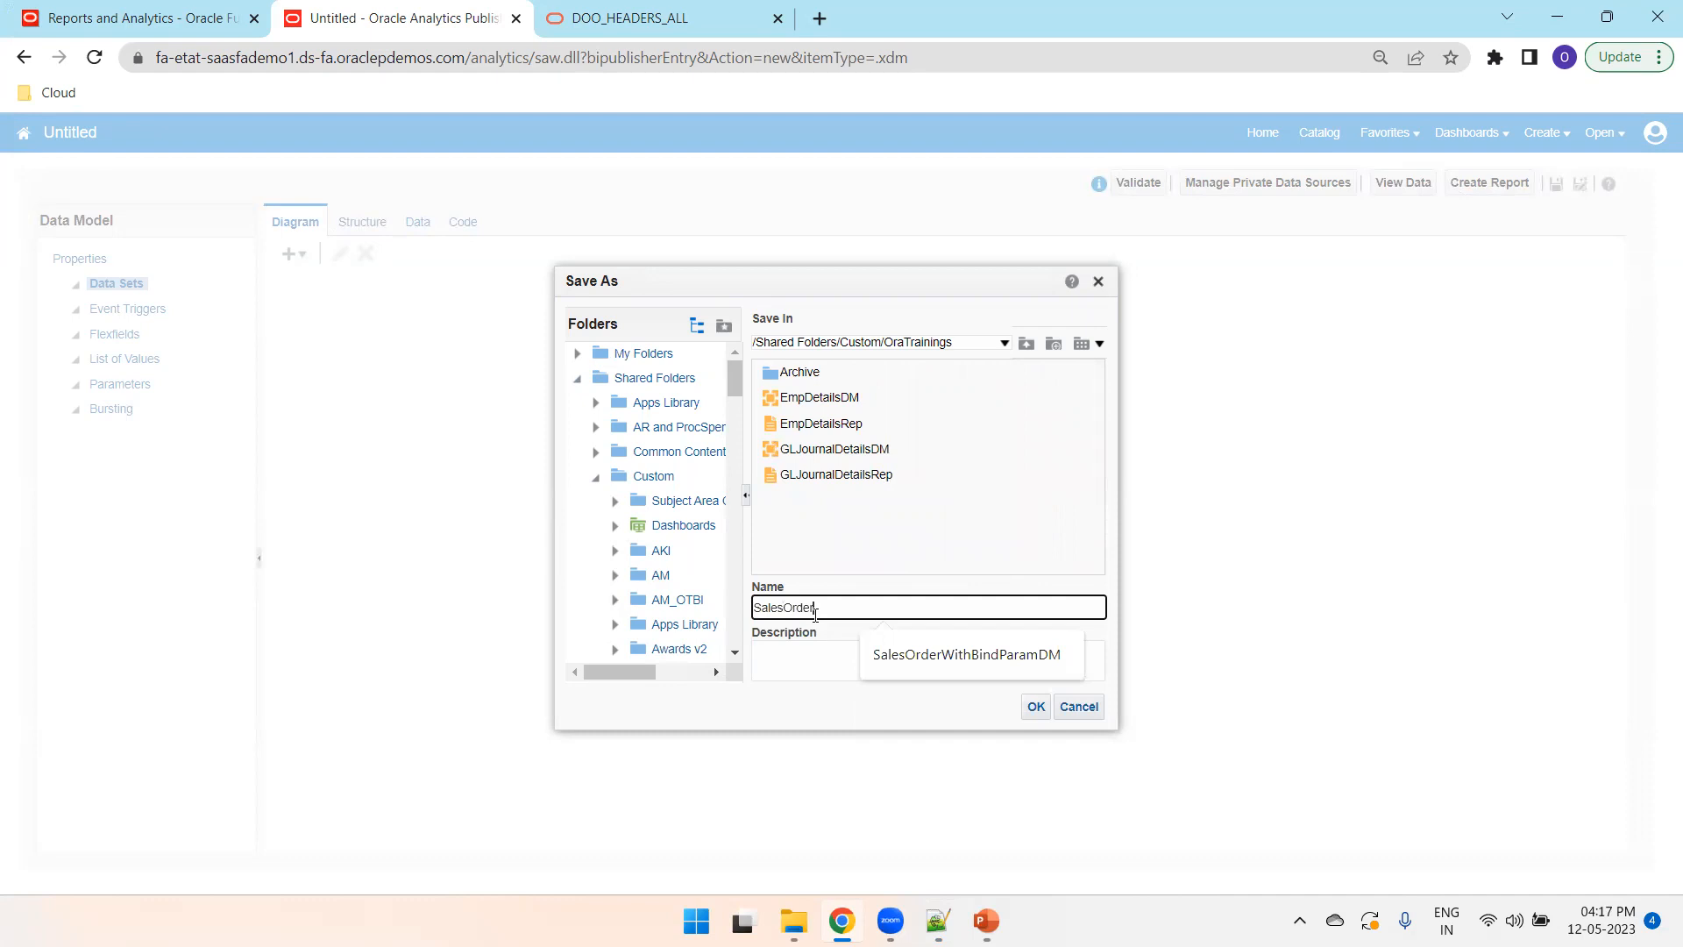
{"action": "type", "text": "ReportW"}
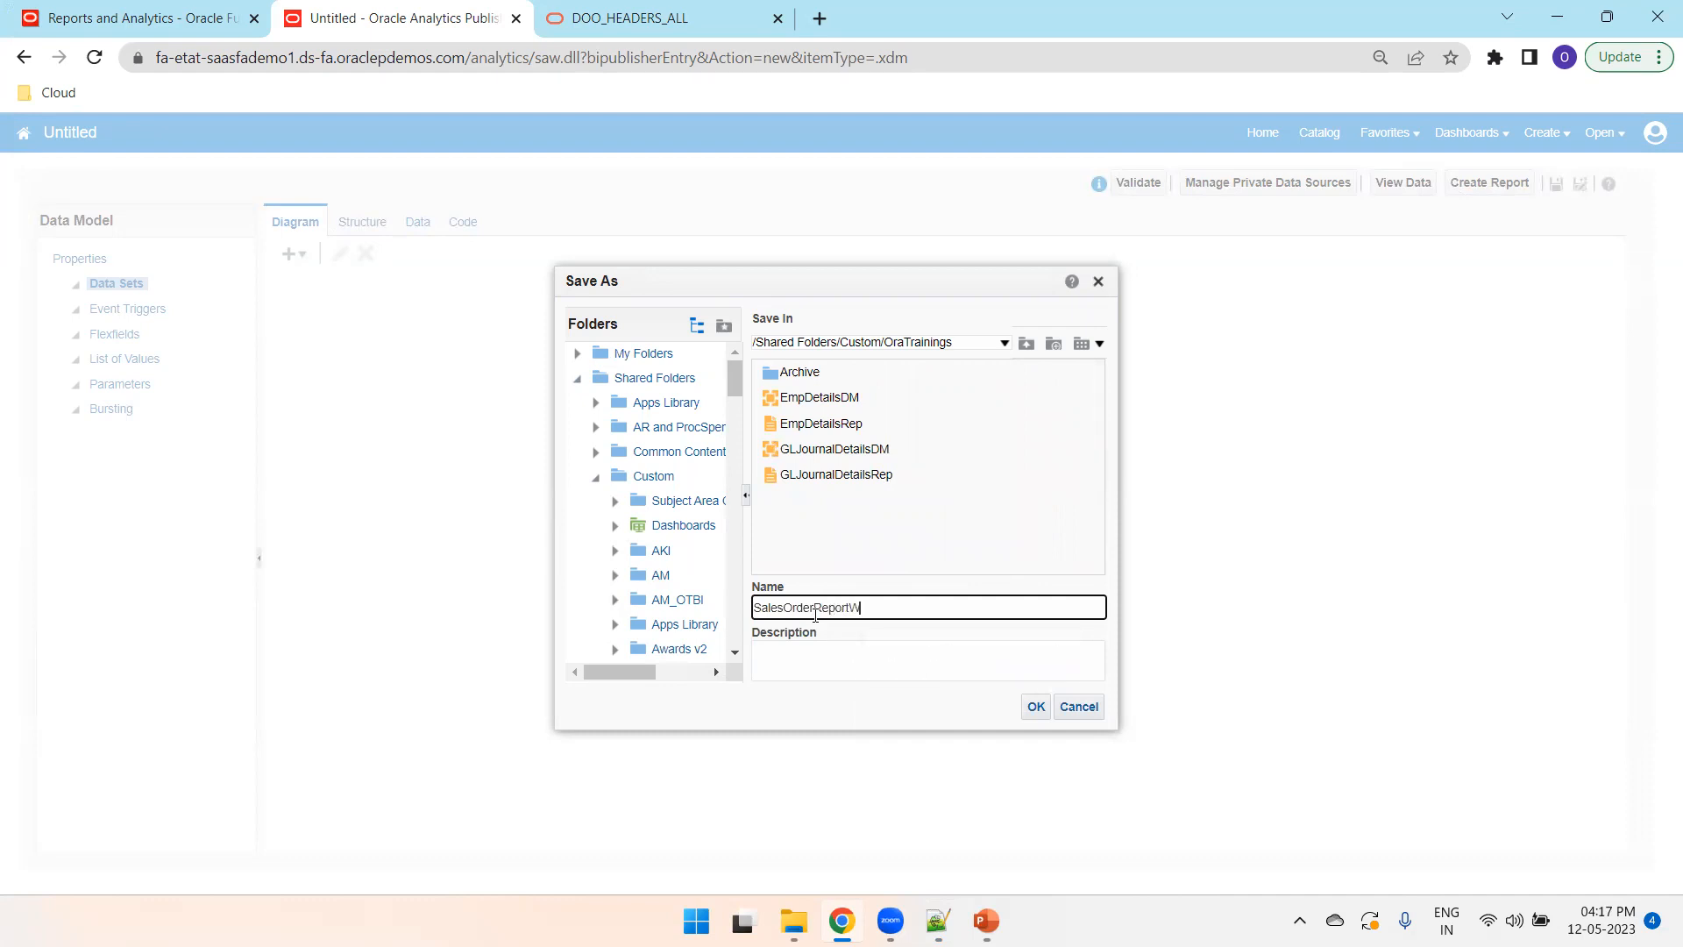
{"action": "type", "text": "ithBindParamDM"}
{"action": "key", "text": "Return"}
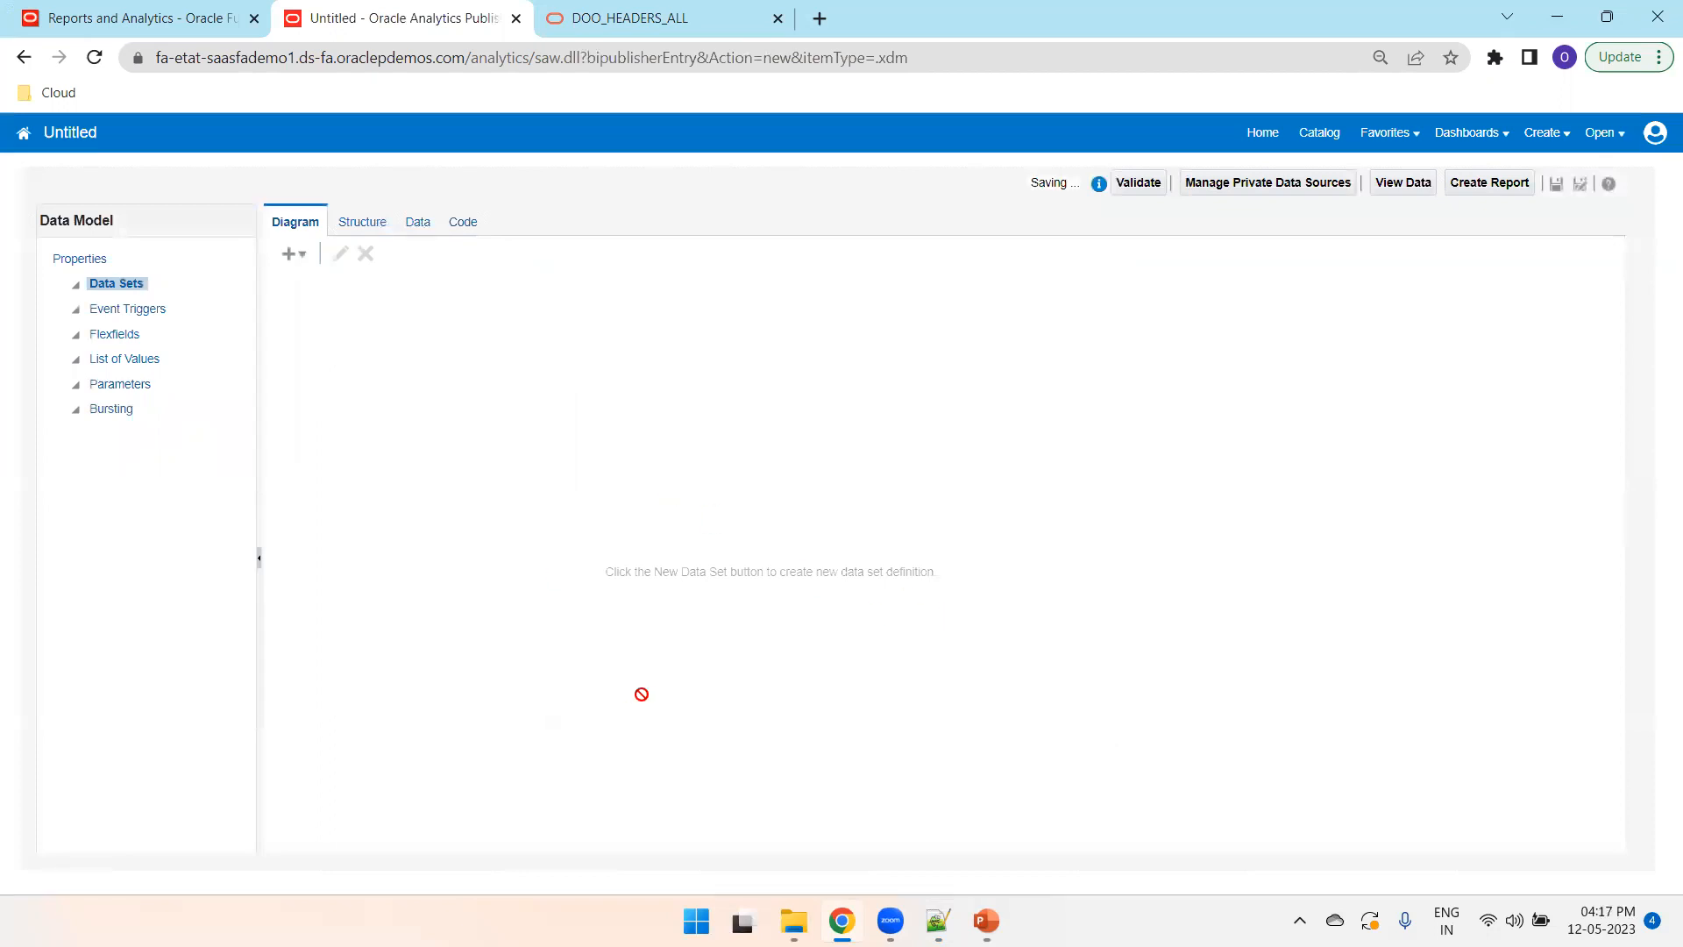
- Copy the whole main query from SalesOrderWithBindParams.sql in Notepad++ and return to the data model in Chrome
{"action": "left_click", "coordinate": [937, 920]}
{"action": "left_click_drag", "start_coordinate": [570, 728], "coordinate": [78, 241]}
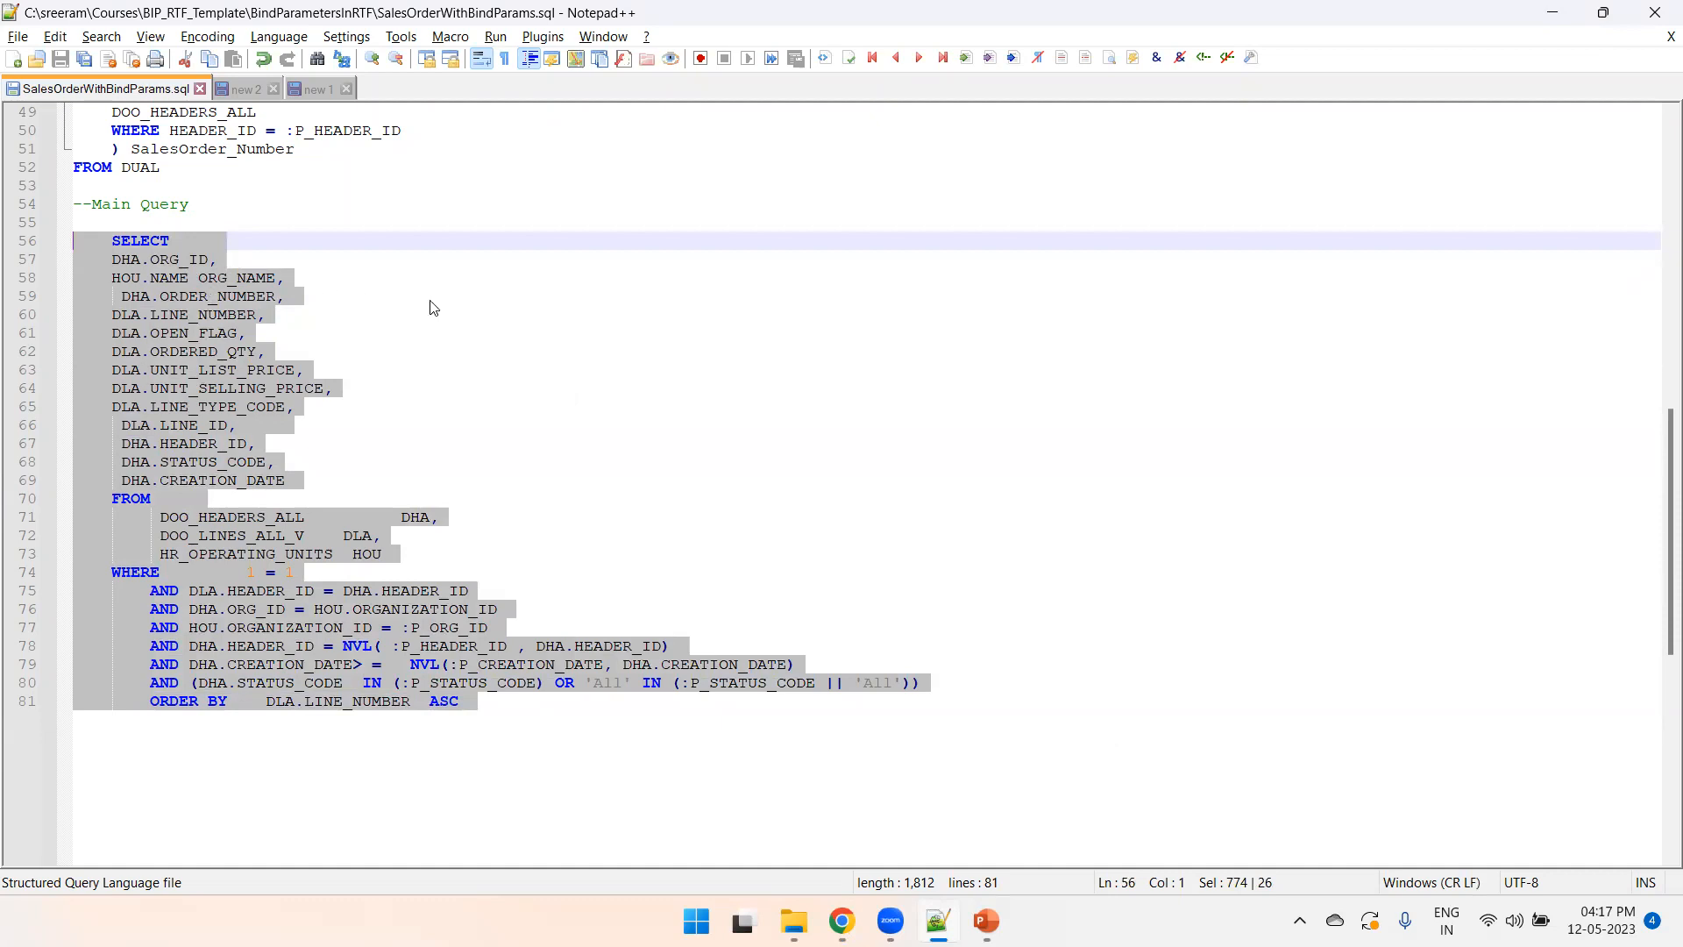
{"action": "key", "text": "ctrl+c"}
{"action": "key", "text": "alt+Tab"}
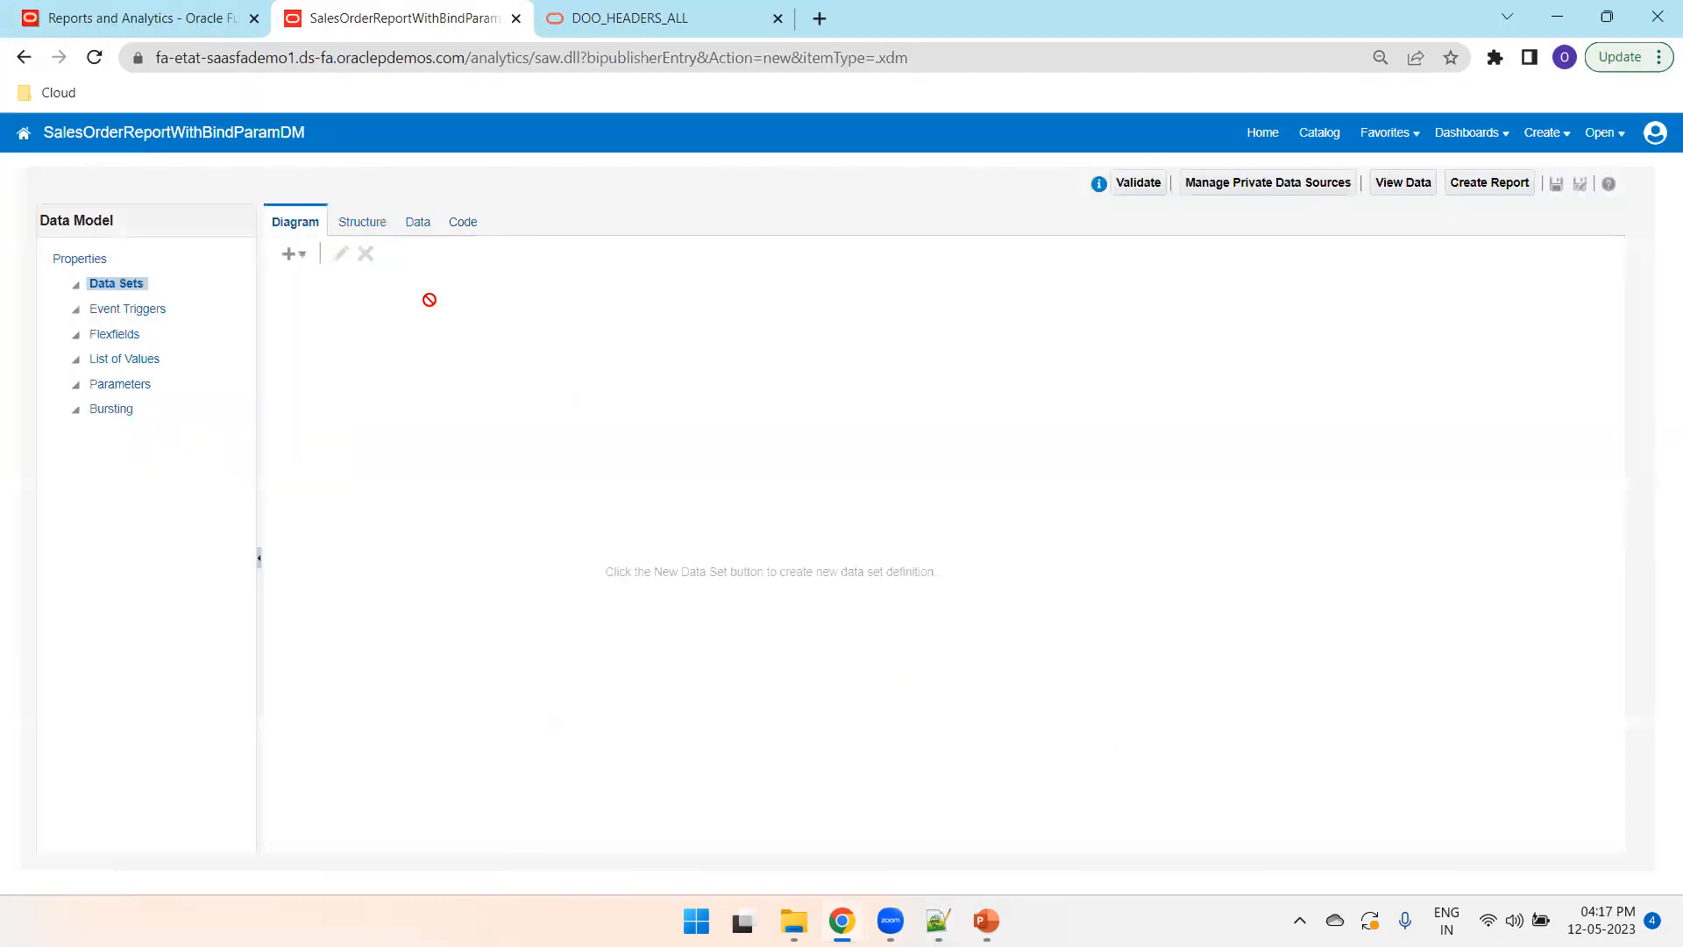
{"action": "key", "text": "alt+Tab"}
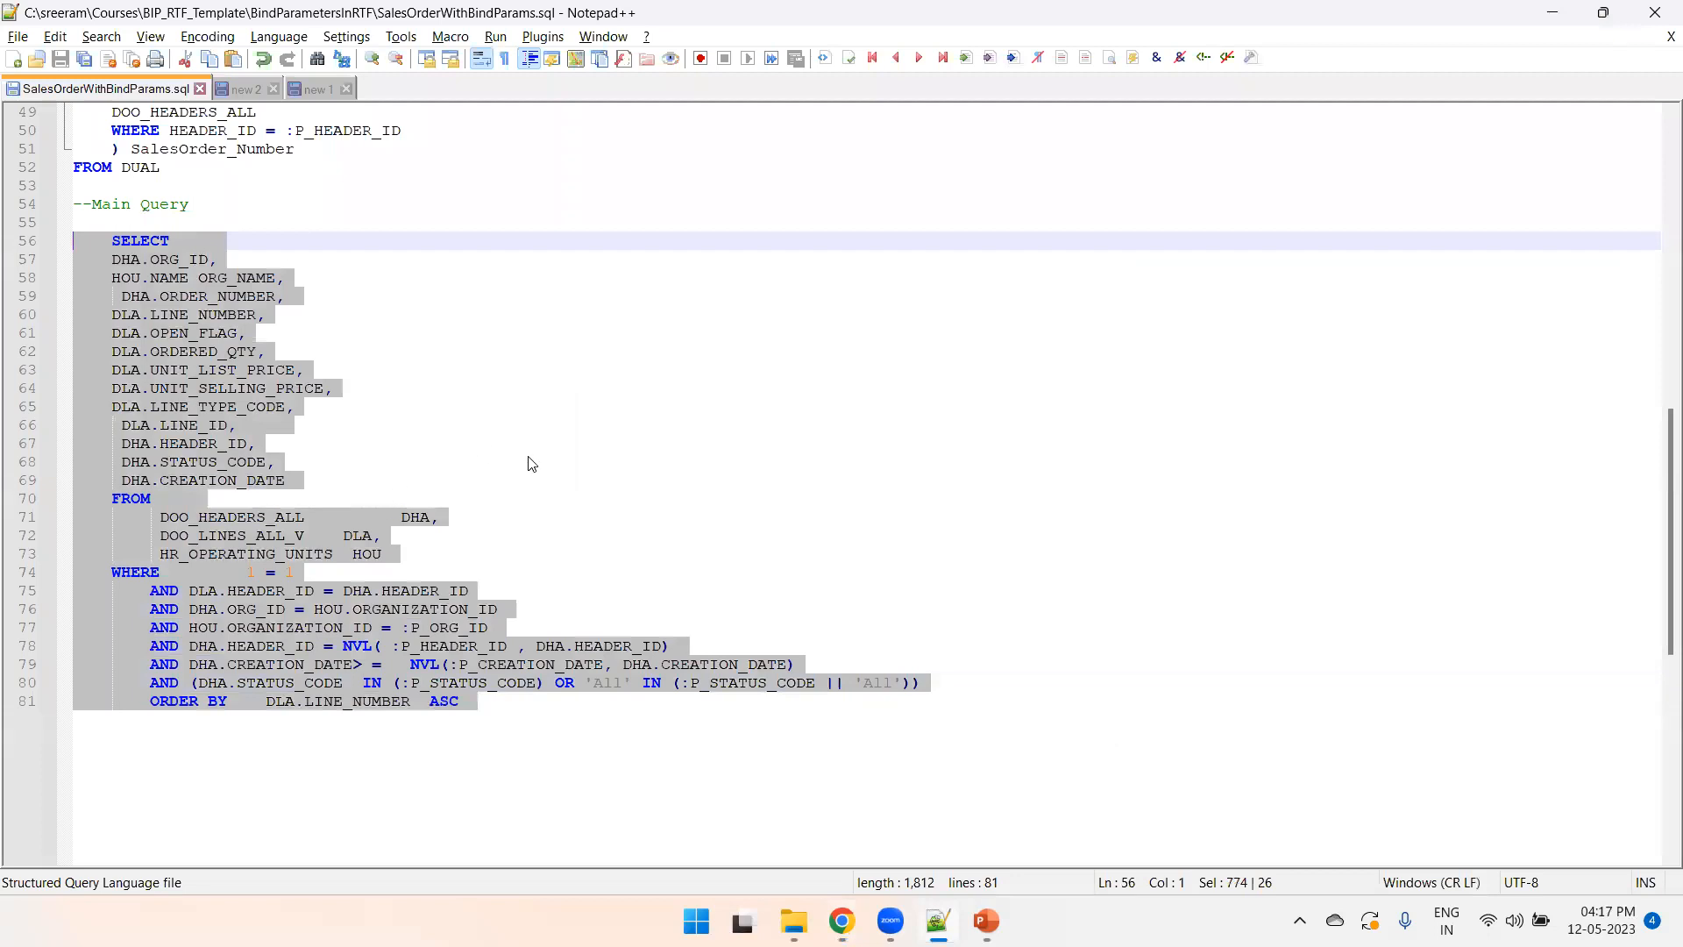
{"action": "key", "text": "alt+Tab"}
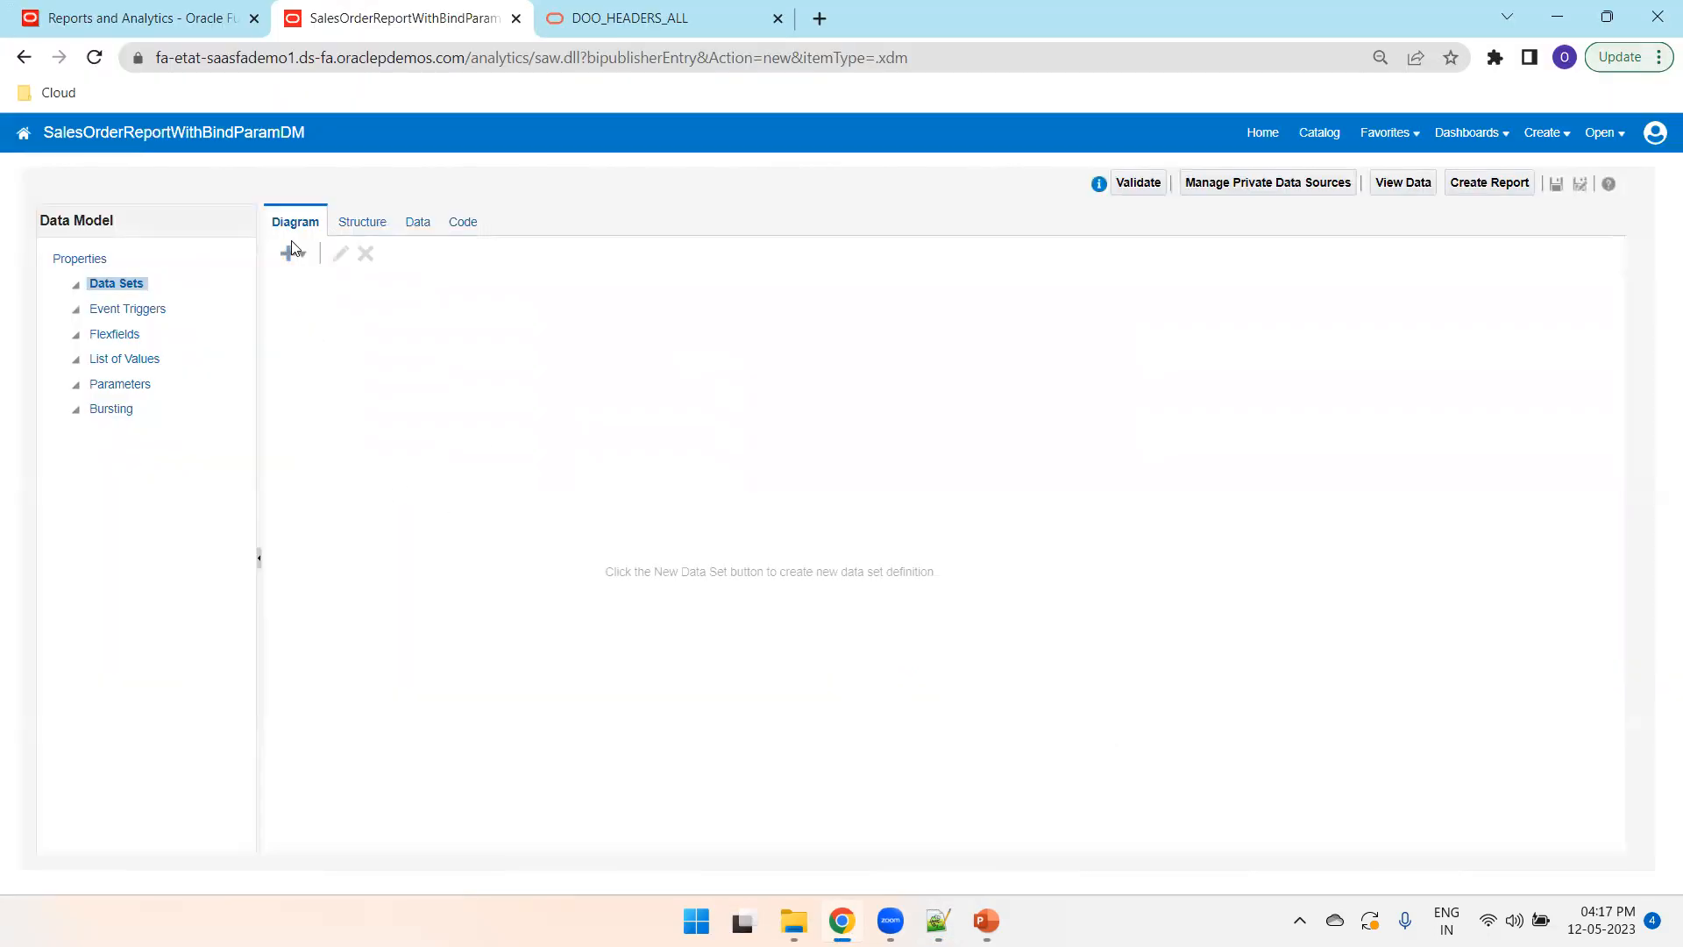
- Create a SQL query data set named G_SO_DTLS on data source ApplicationDB_FSCM, using the copied main query
{"action": "left_click", "coordinate": [289, 254]}
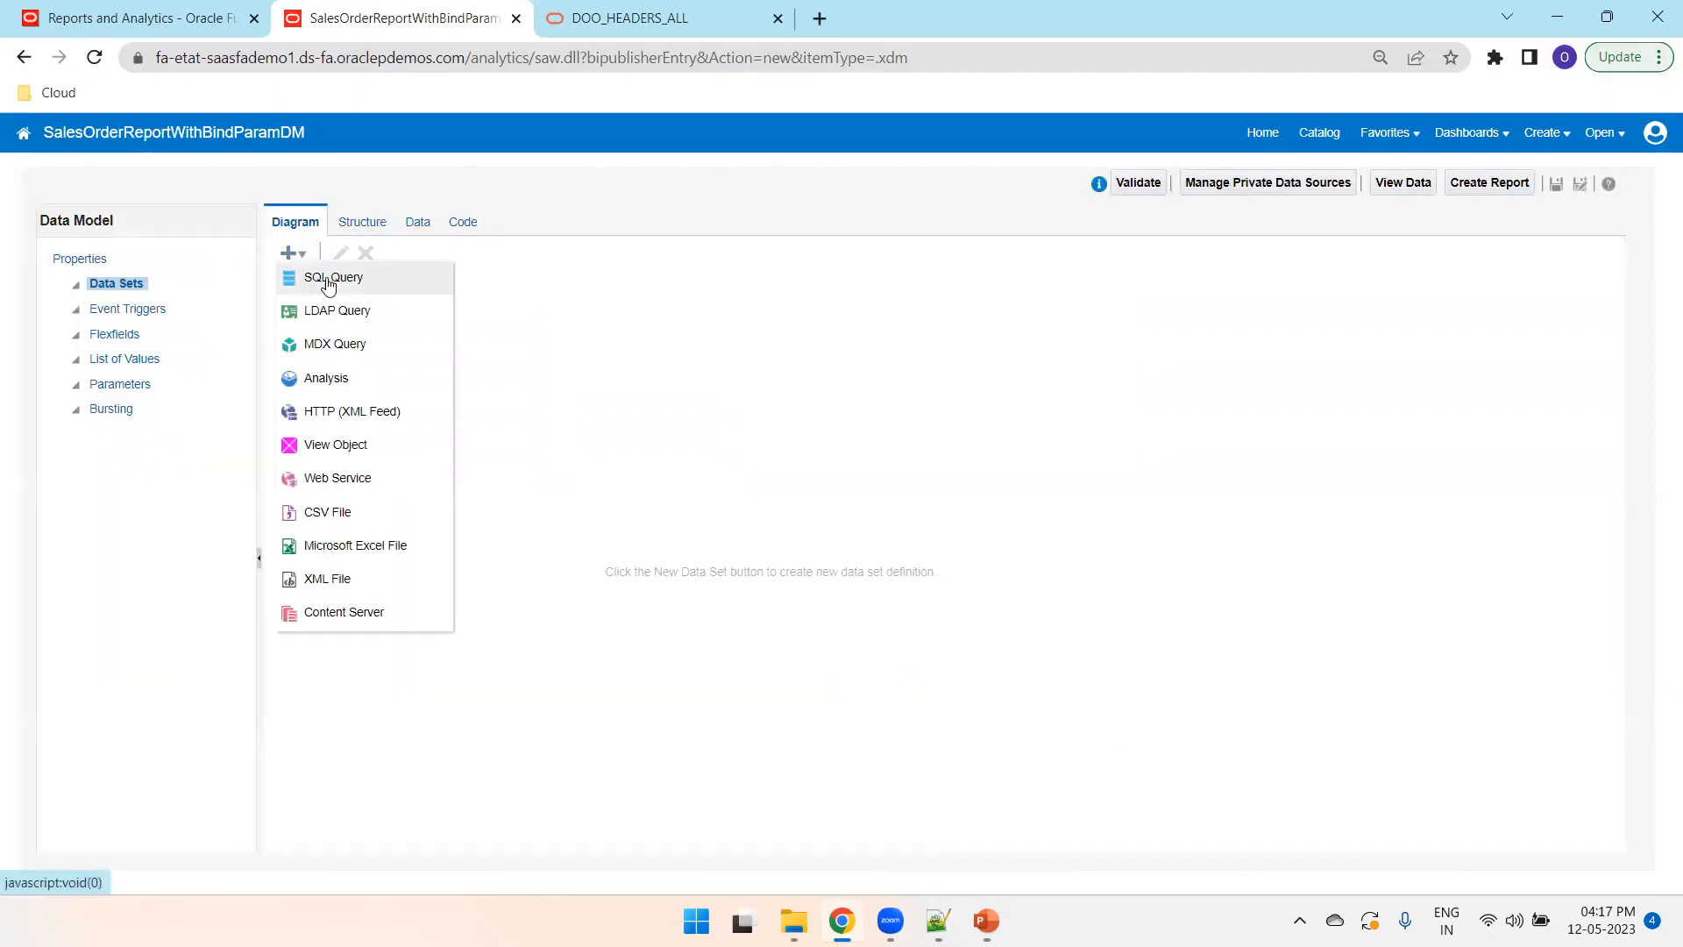
{"action": "left_click", "coordinate": [337, 277]}
{"action": "left_click", "coordinate": [759, 366]}
{"action": "type", "text": "G_SO_DTLS"}
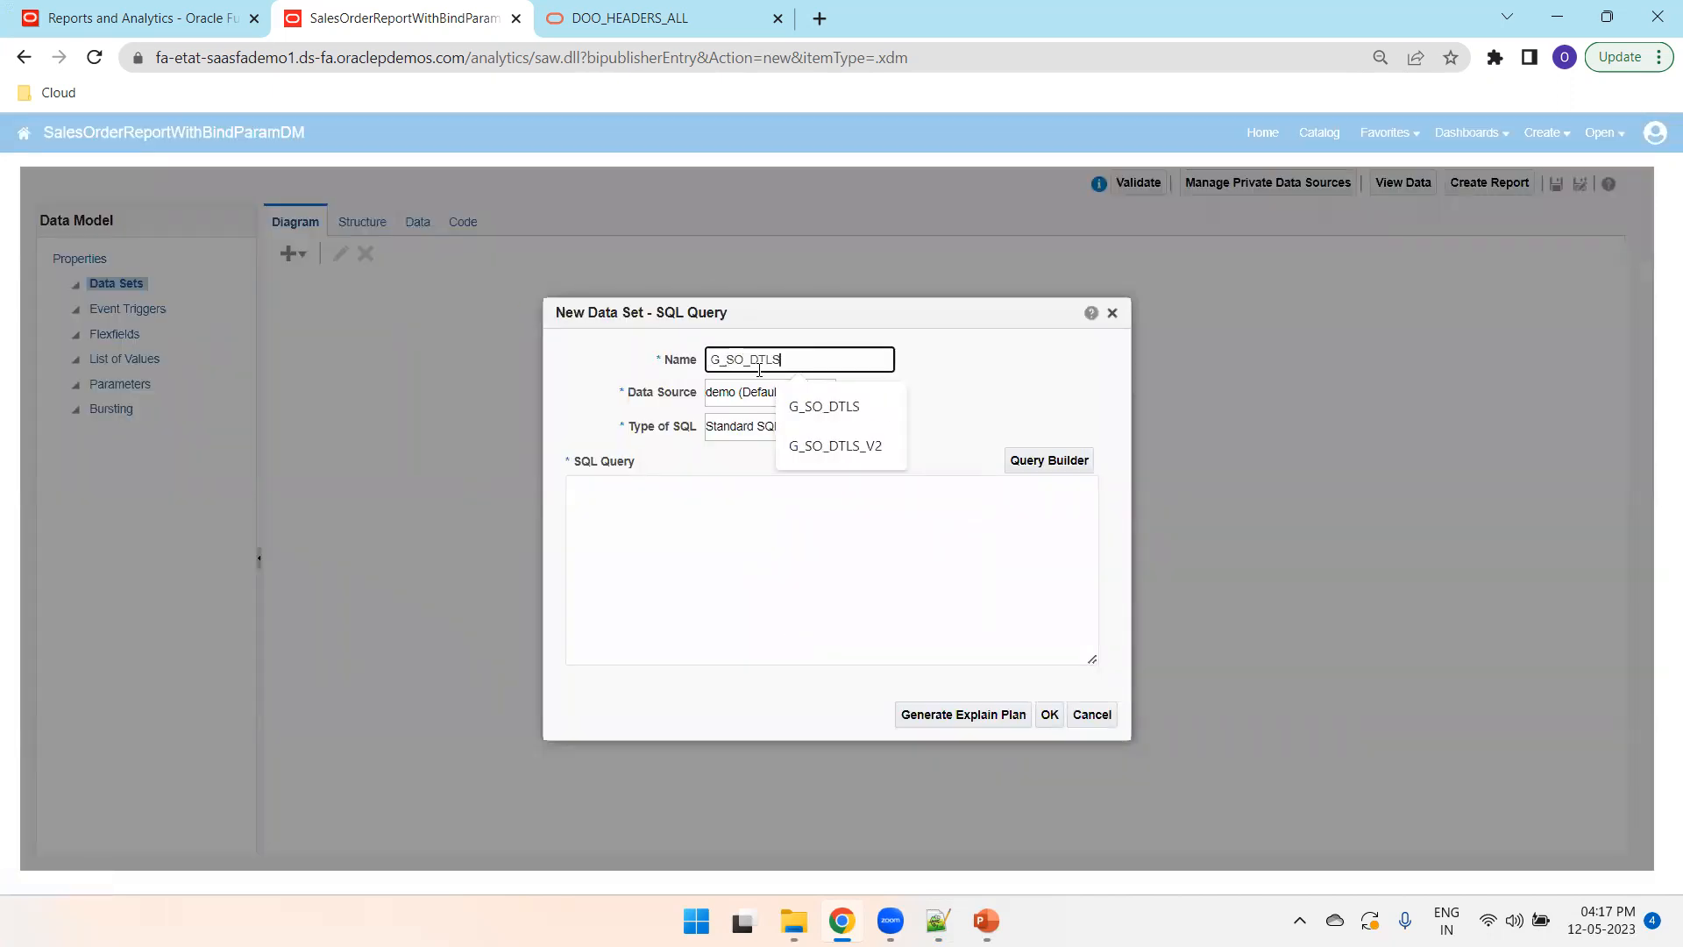
{"action": "key", "text": "Tab"}
{"action": "key", "text": "a"}
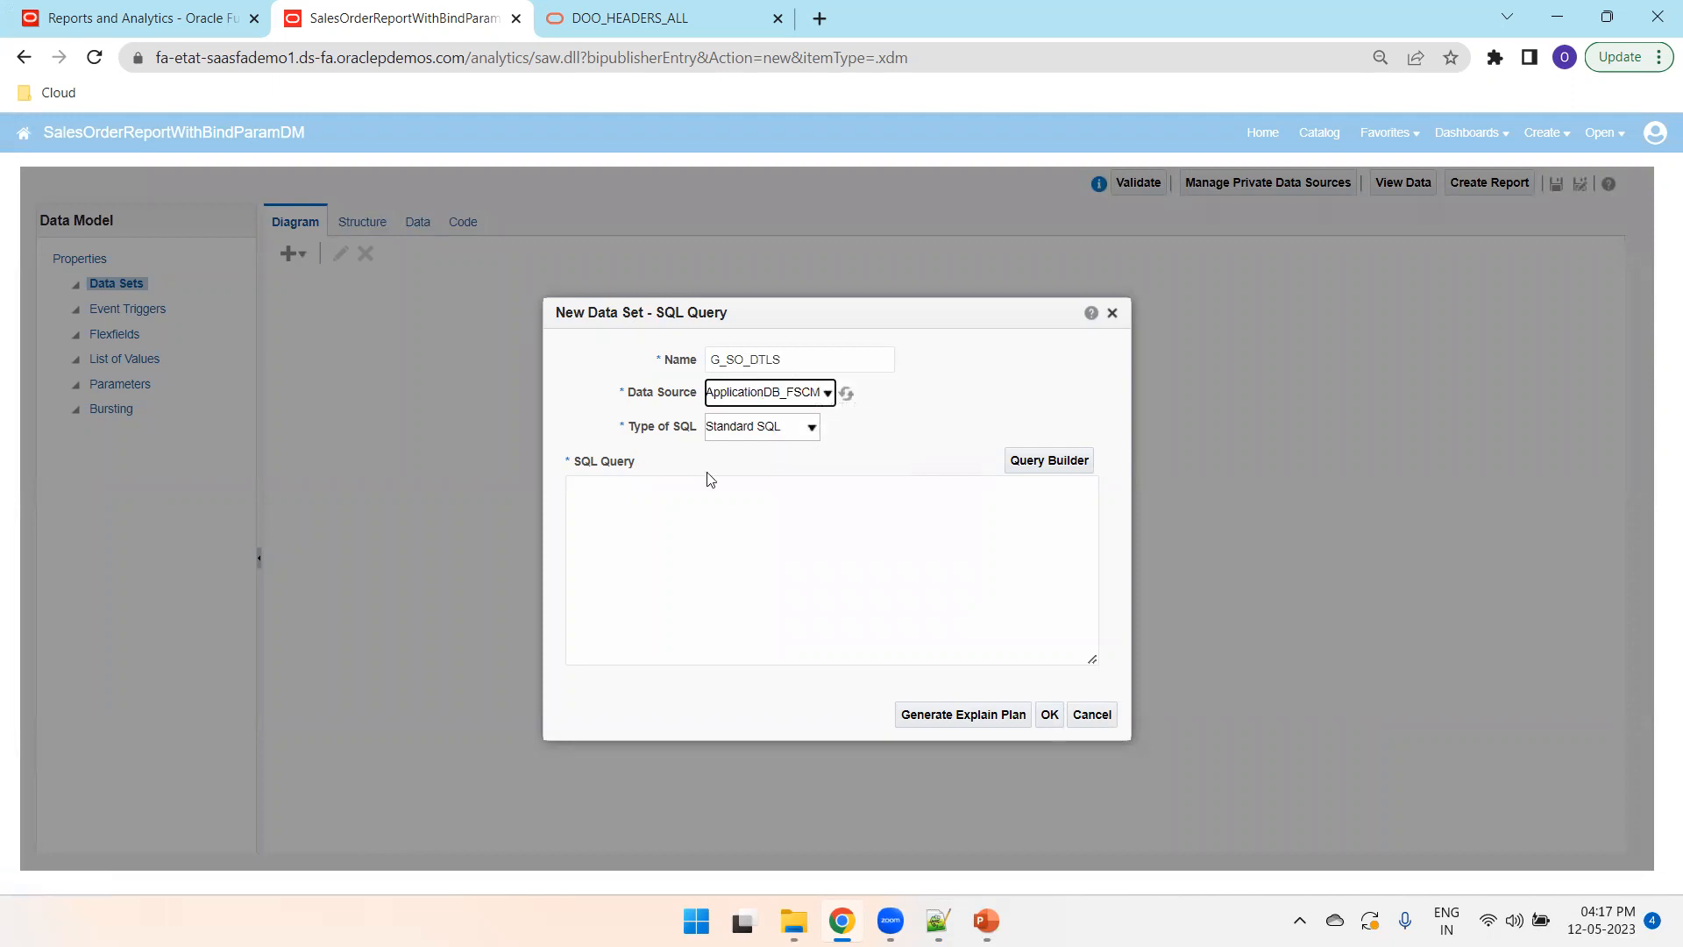
{"action": "left_click", "coordinate": [733, 547]}
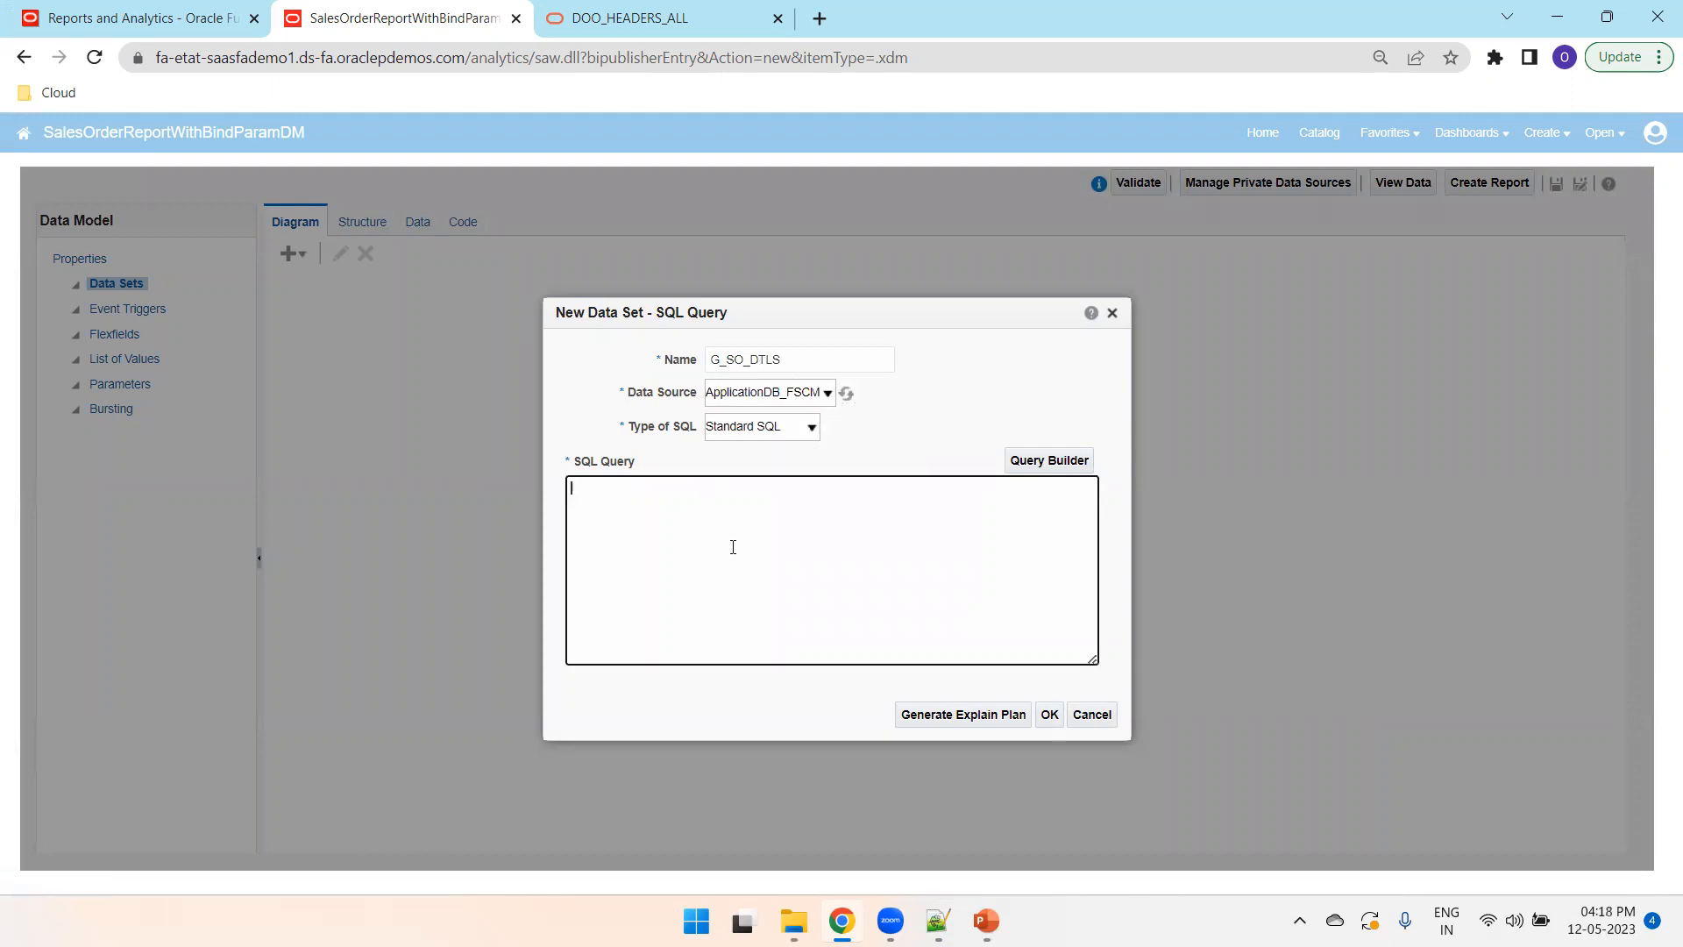
{"action": "key", "text": "ctrl+v"}
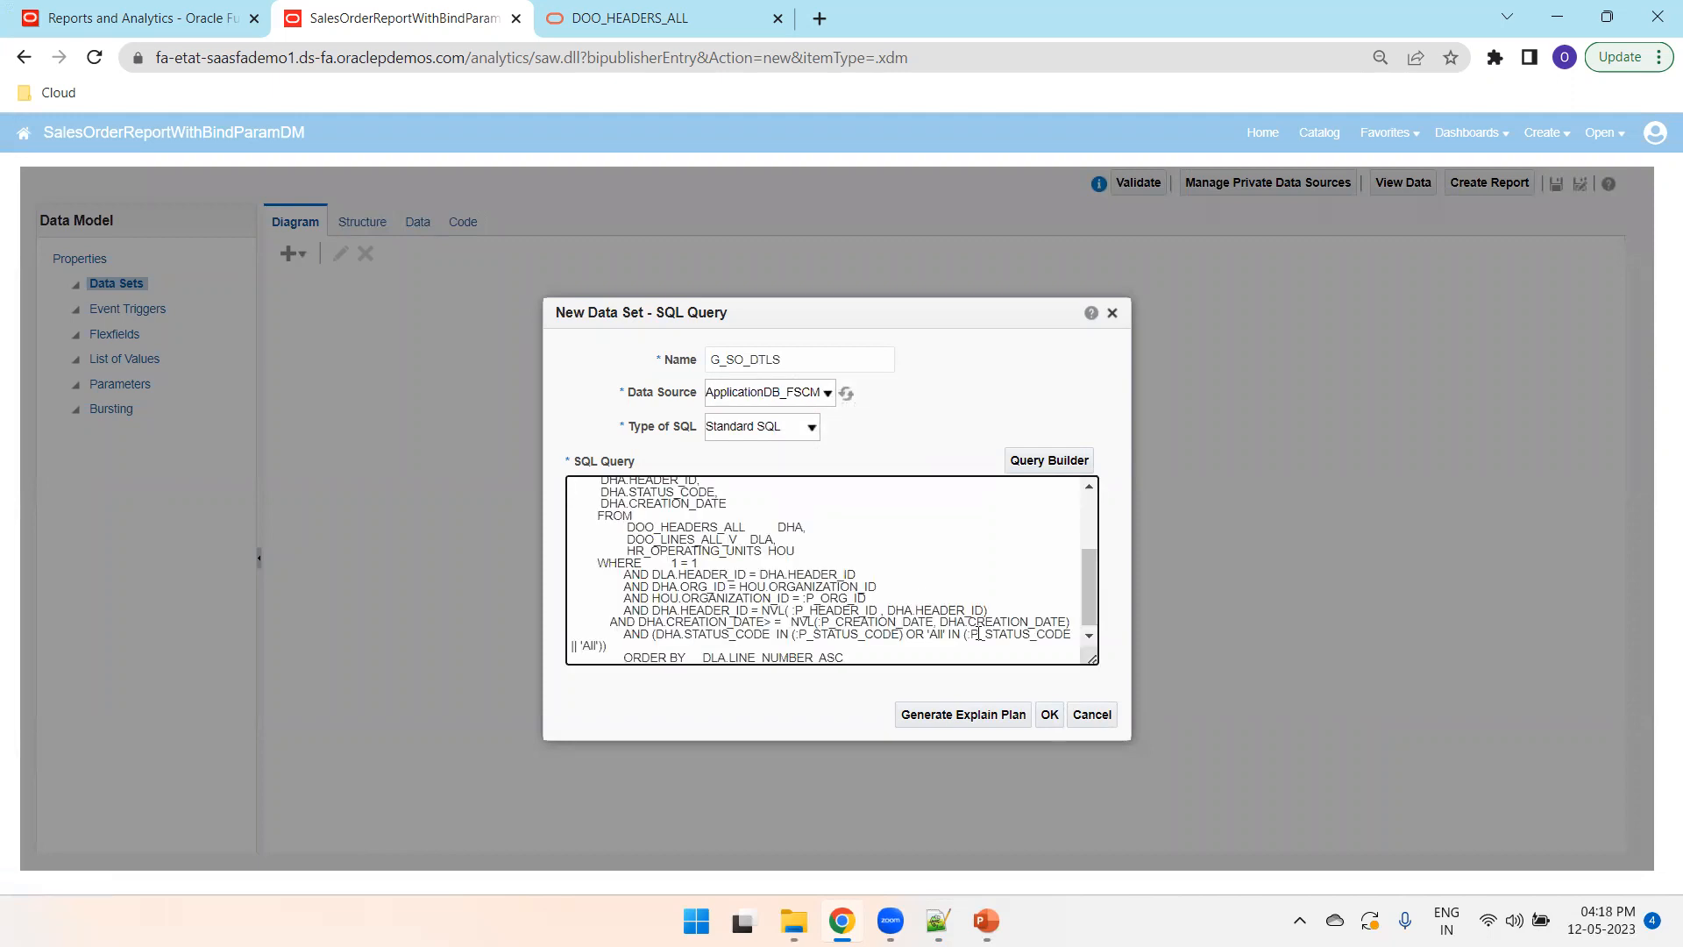
{"action": "left_click", "coordinate": [1048, 716]}
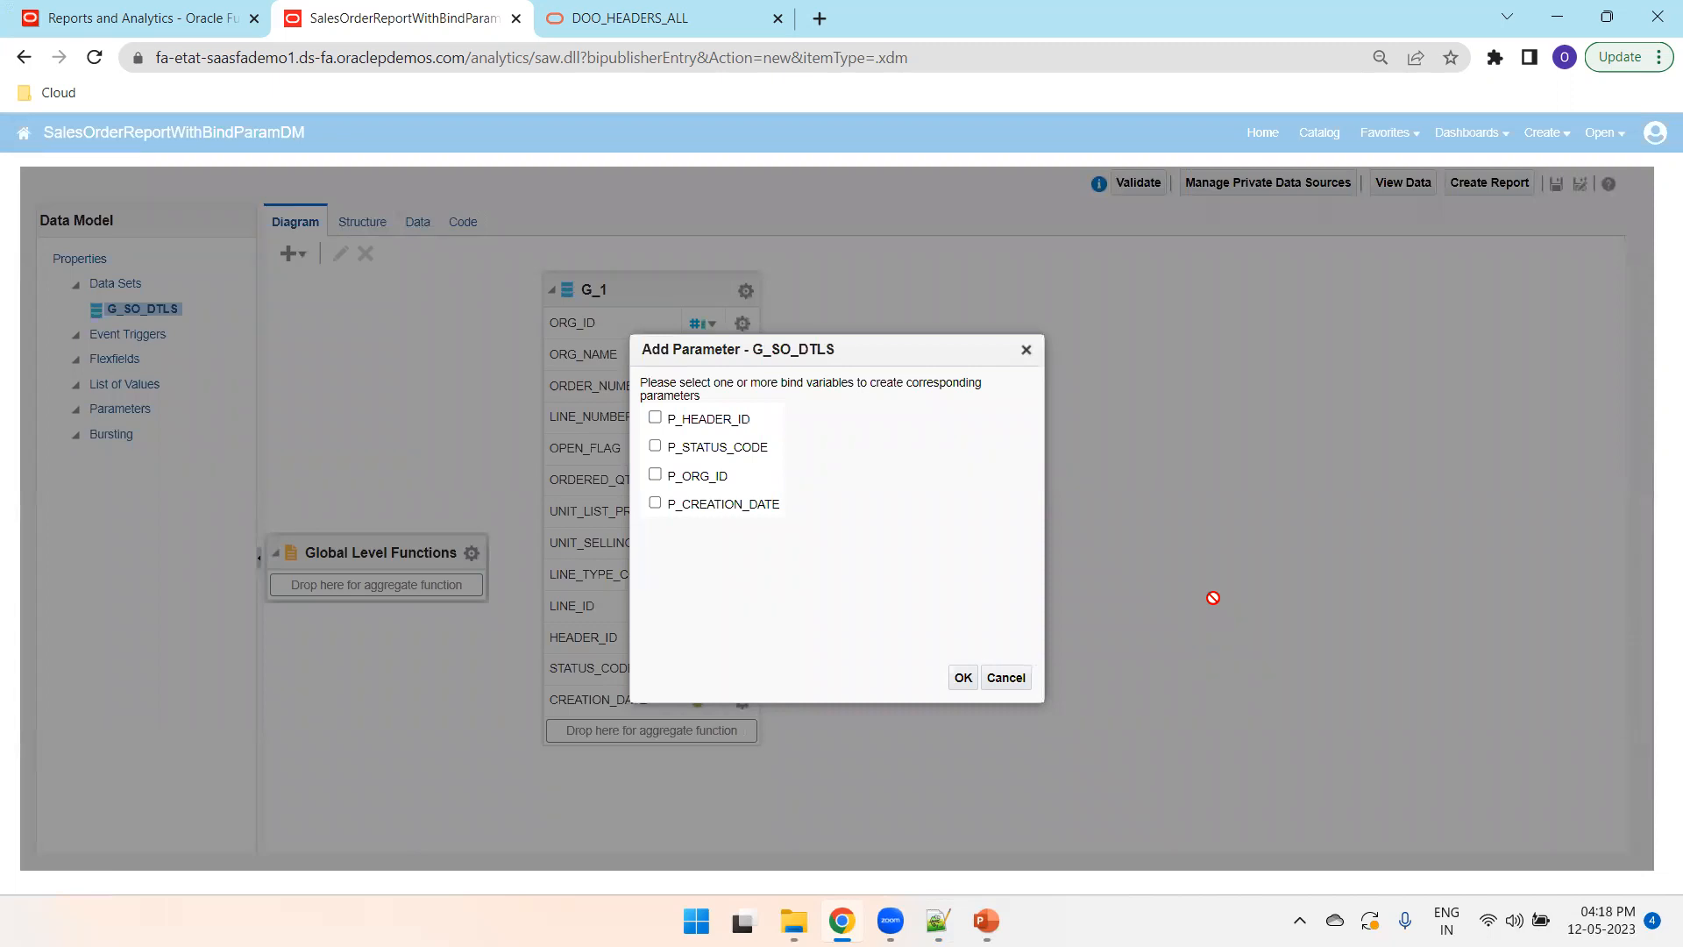
- Create parameters for the bind variables P_HEADER_ID, P_STATUS_CODE, P_ORG_ID and P_CREATION_DATE, and save the data model
{"action": "left_click", "coordinate": [657, 419]}
{"action": "left_click", "coordinate": [655, 447]}
{"action": "left_click", "coordinate": [655, 503]}
{"action": "left_click", "coordinate": [654, 475]}
{"action": "left_click", "coordinate": [963, 677]}
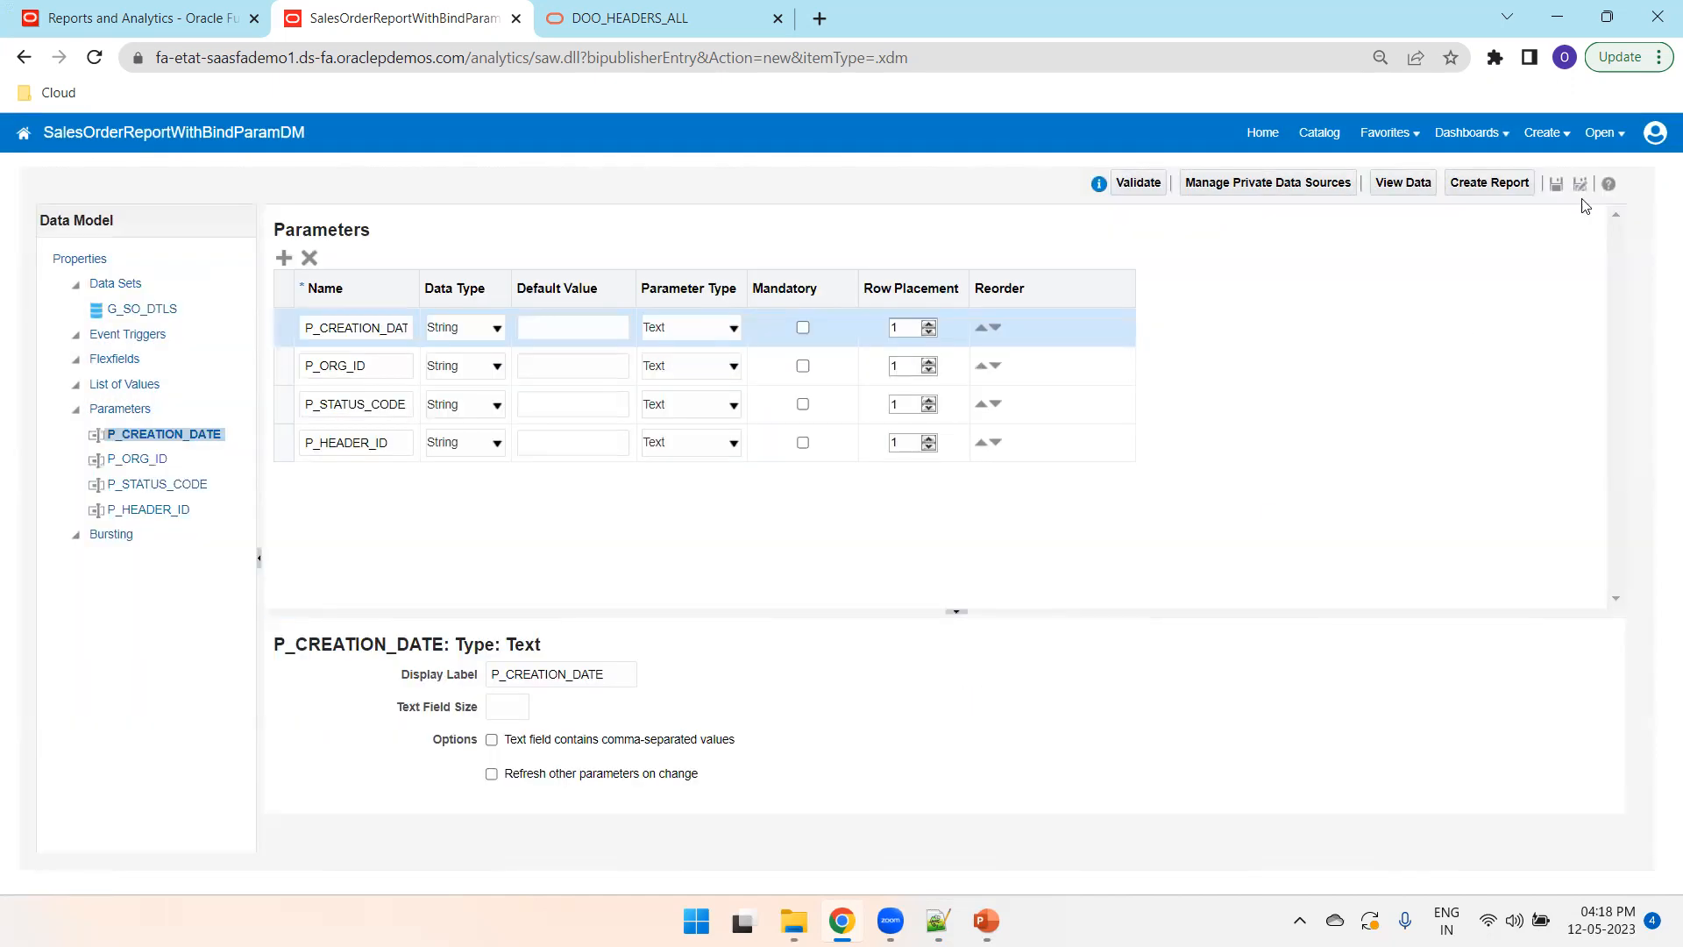
{"action": "left_click", "coordinate": [1556, 184]}
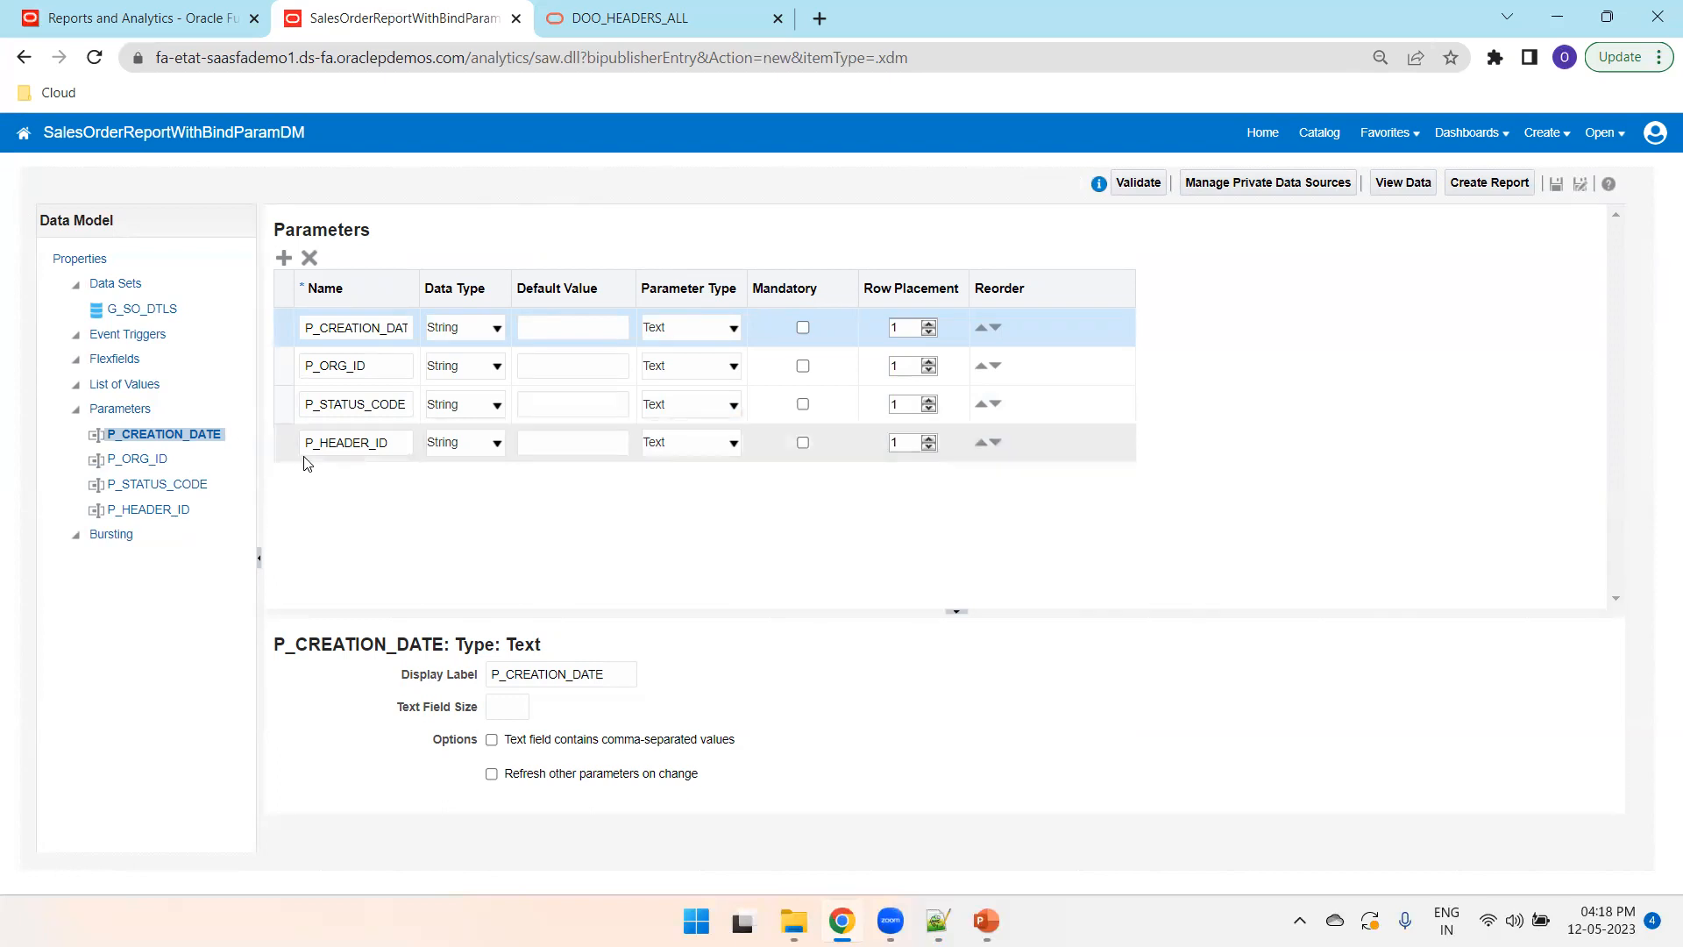
- Copy the BUList query from SalesOrderWithBindParams.sql in Notepad++ and return to the data model in Chrome
{"action": "key", "text": "alt+Tab"}
{"action": "scroll", "coordinate": [741, 422], "scroll_direction": "up", "scroll_amount": 8}
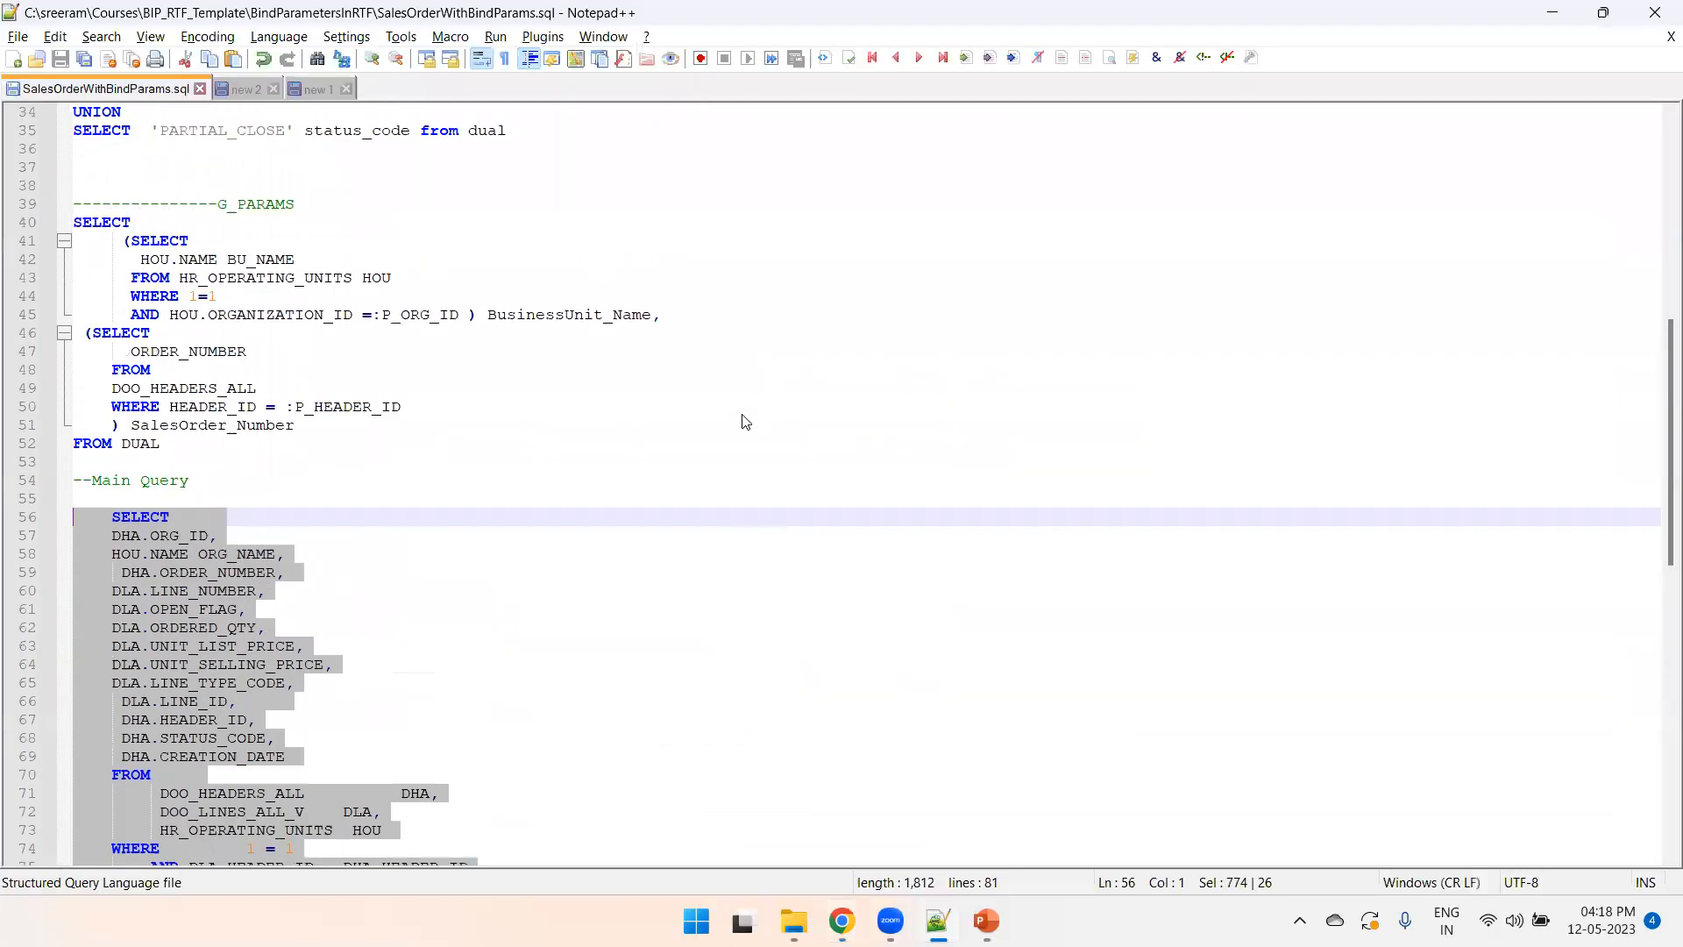
{"action": "scroll", "coordinate": [741, 422], "scroll_direction": "up", "scroll_amount": 7}
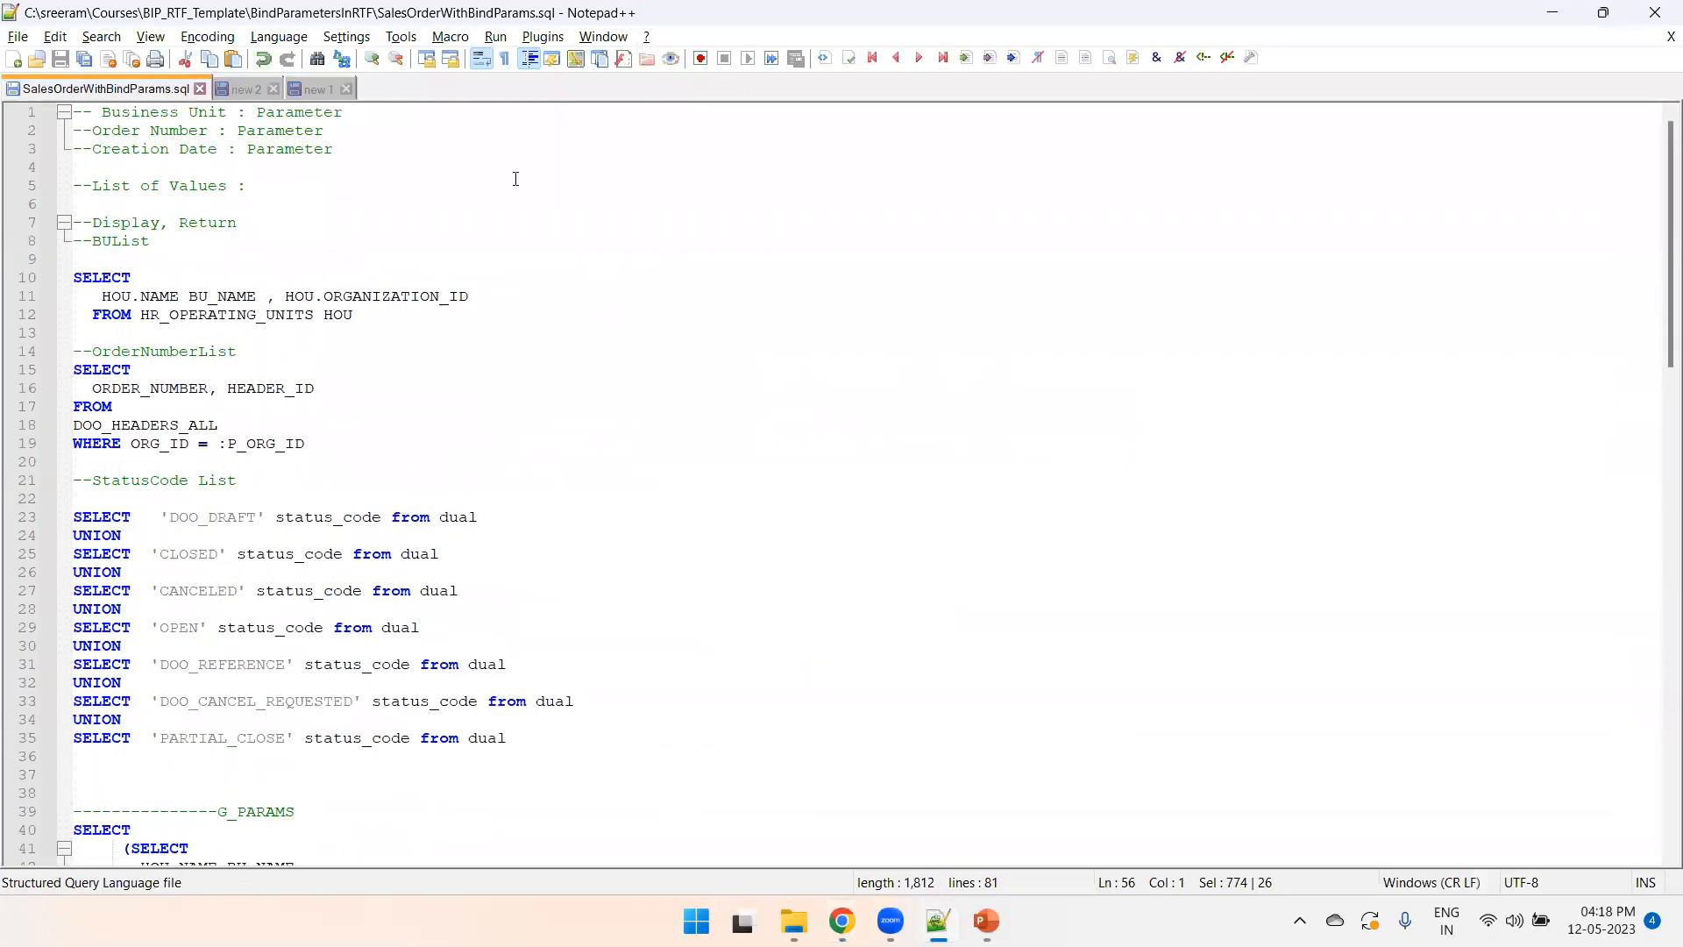
{"action": "left_click_drag", "start_coordinate": [388, 322], "coordinate": [52, 261]}
{"action": "key", "text": "ctrl+c"}
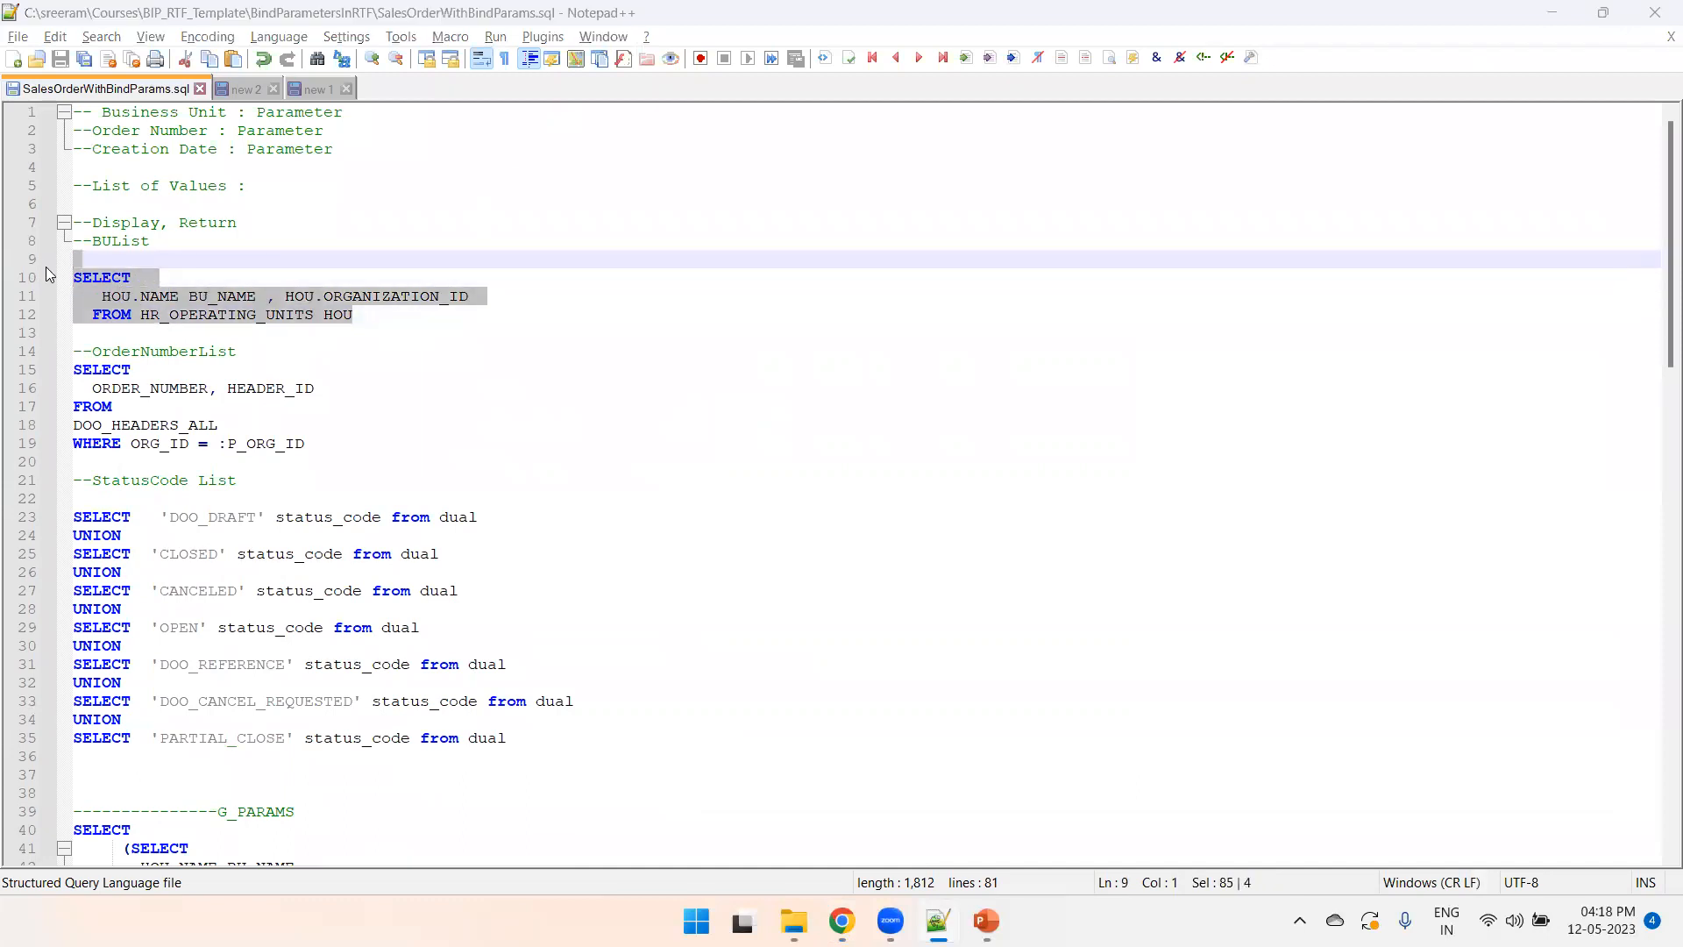
{"action": "key", "text": "alt+Tab"}
- Add a SQL query list of values named BUList with data source ApplicationDB_FSCM
{"action": "left_click", "coordinate": [109, 386]}
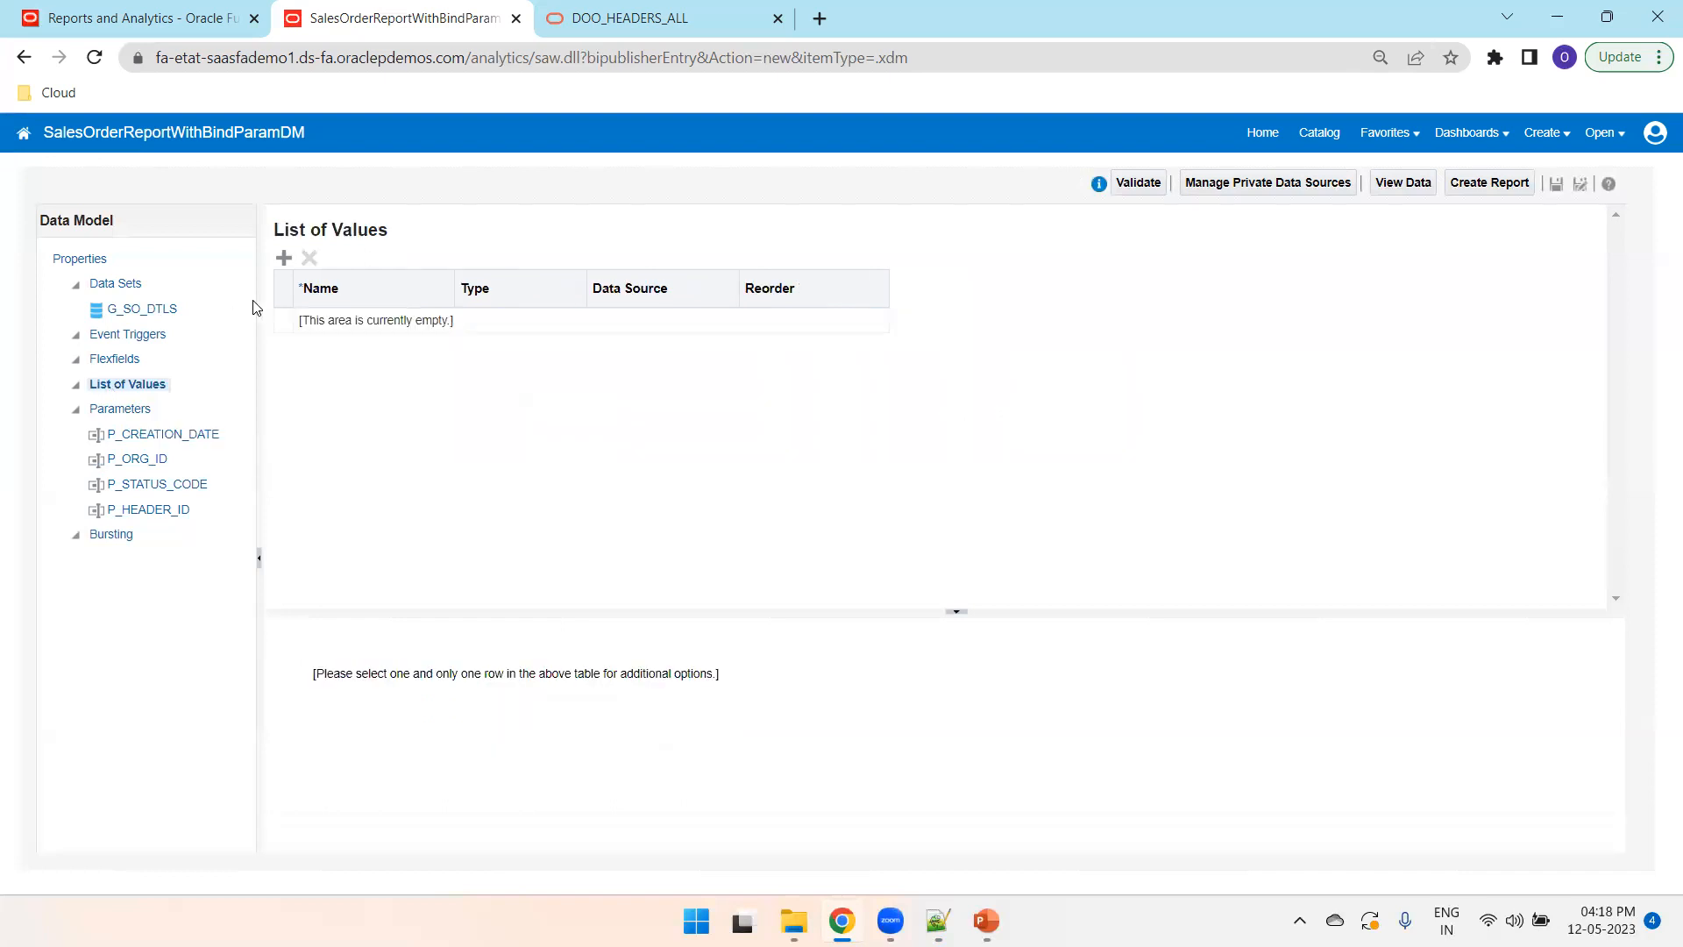
{"action": "left_click", "coordinate": [283, 257]}
{"action": "double_click", "coordinate": [379, 329]}
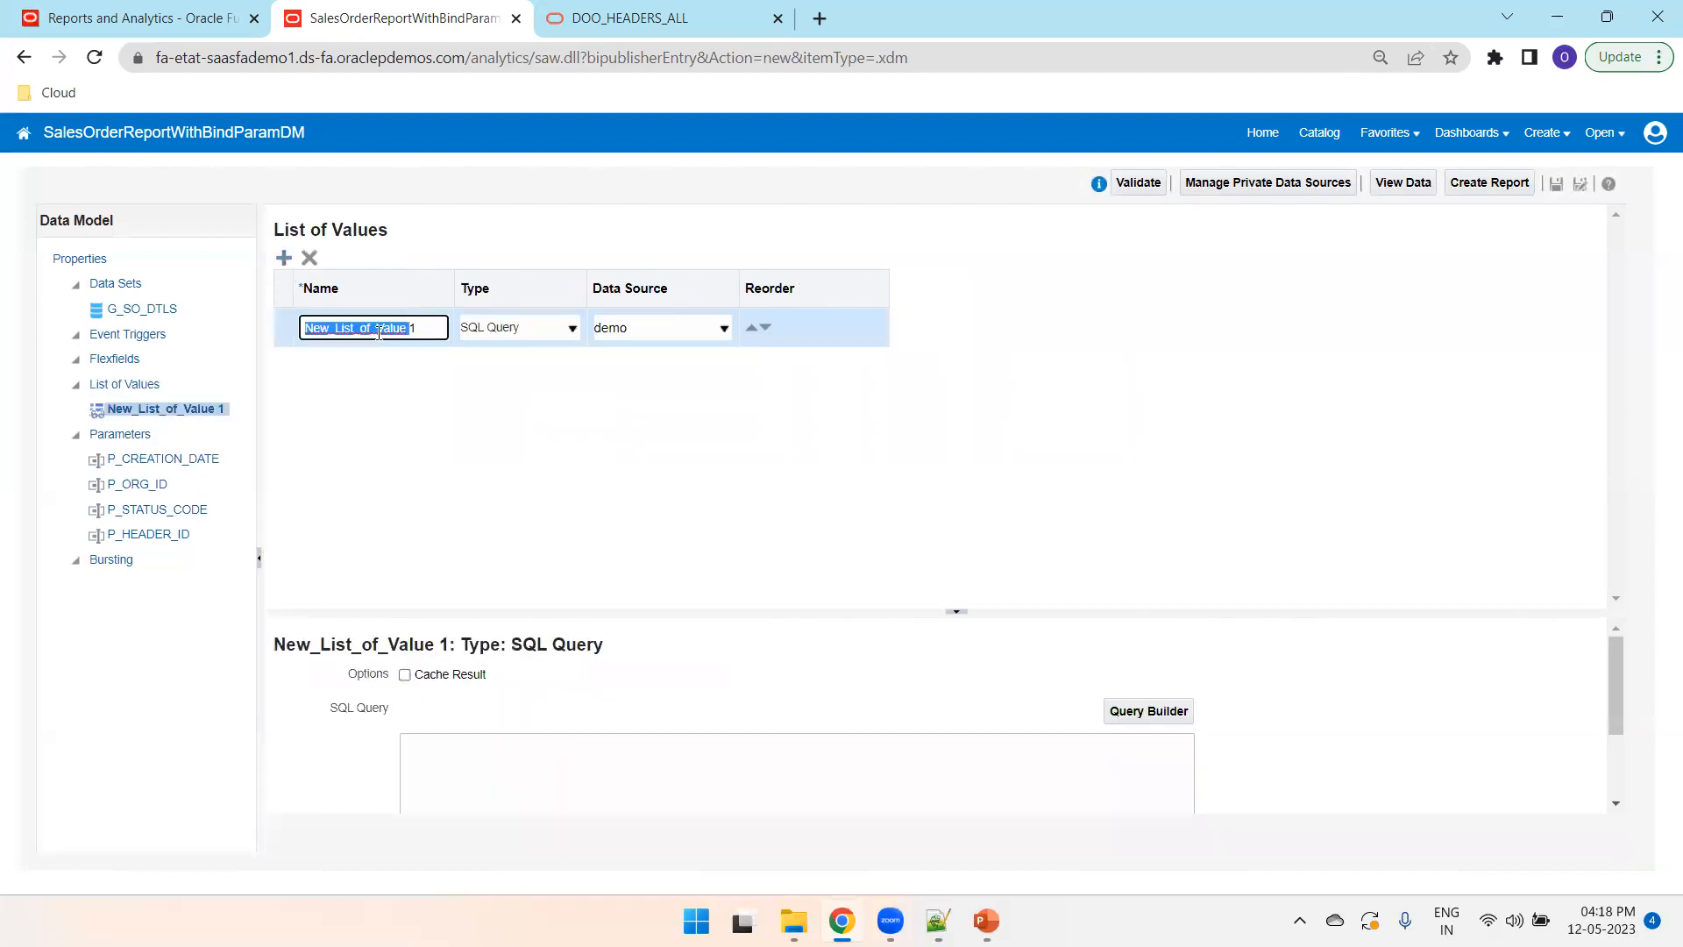
{"action": "key", "text": "ctrl+a"}
{"action": "key", "text": "BackSpace"}
{"action": "type", "text": "BUL"}
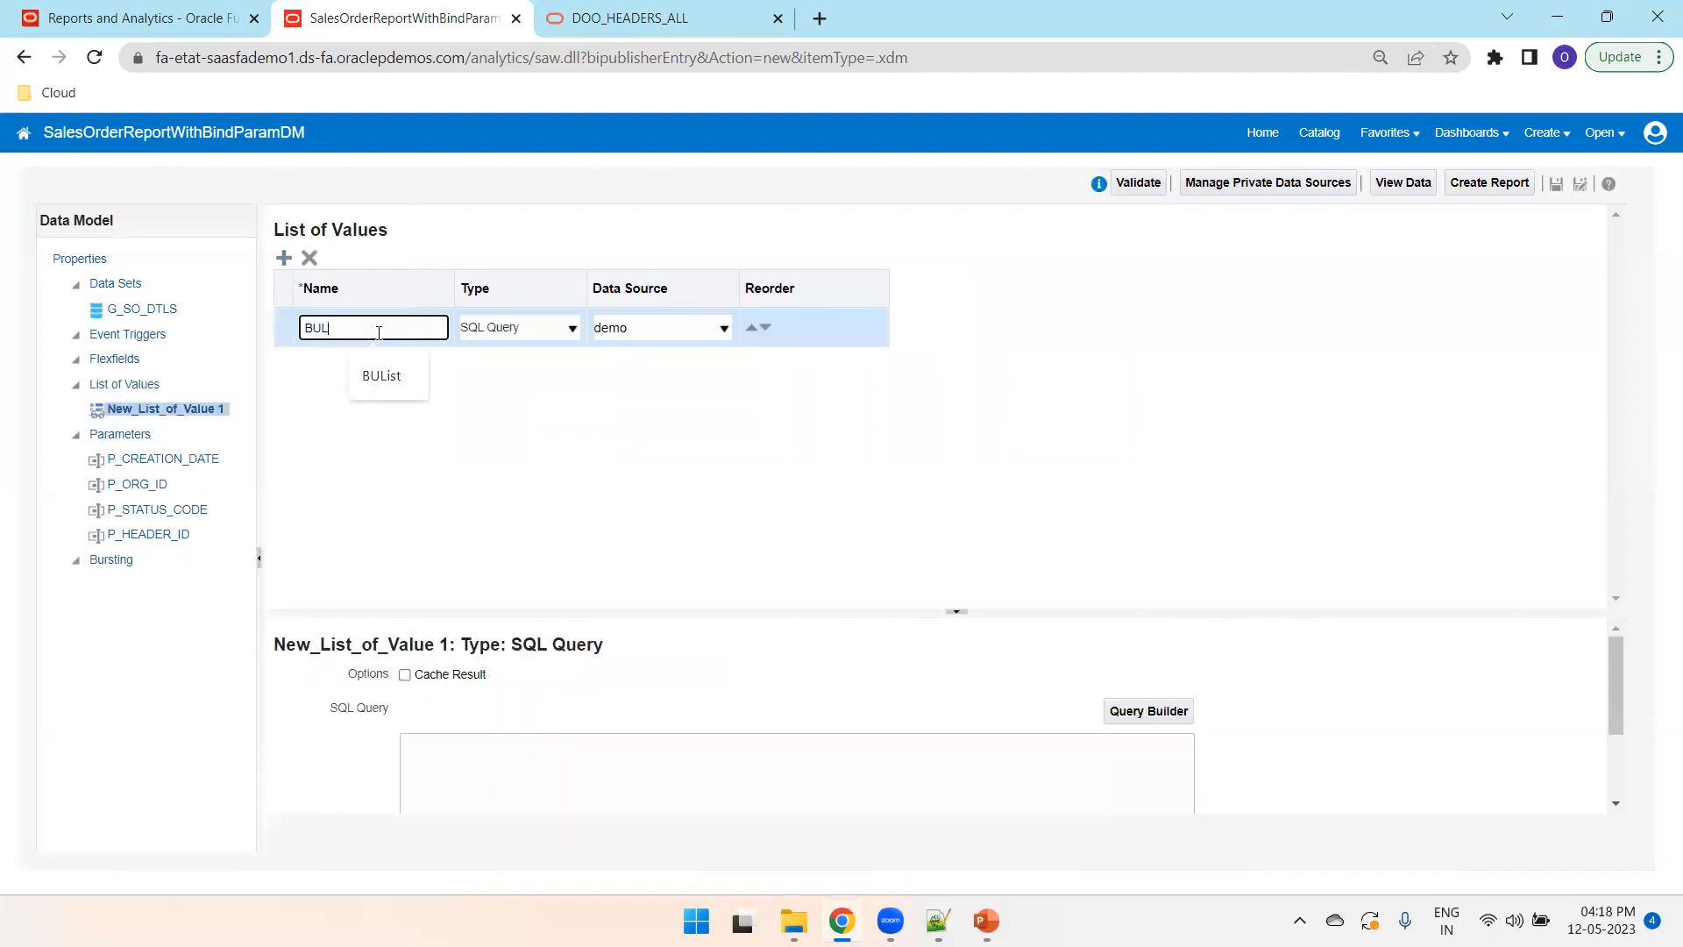
{"action": "type", "text": "ist"}
{"action": "key", "text": "Tab"}
{"action": "key", "text": "Tab"}
{"action": "key", "text": "a"}
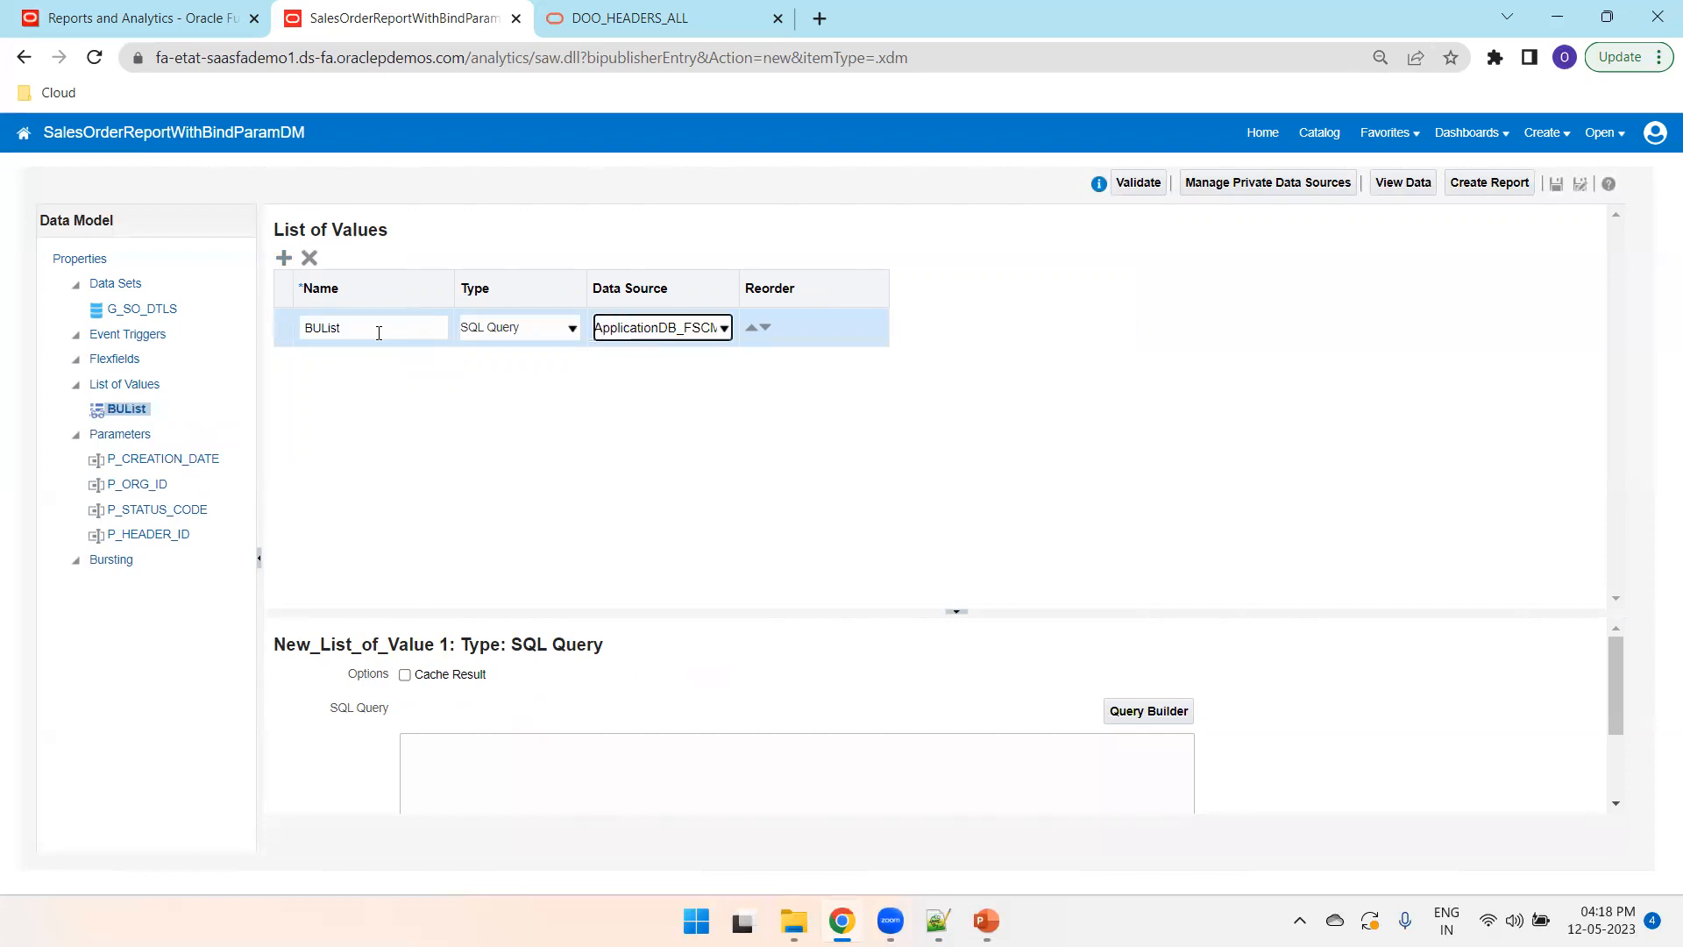
- Paste the copied operating units query as BUList's SQL query and save the data model
{"action": "left_click", "coordinate": [665, 762]}
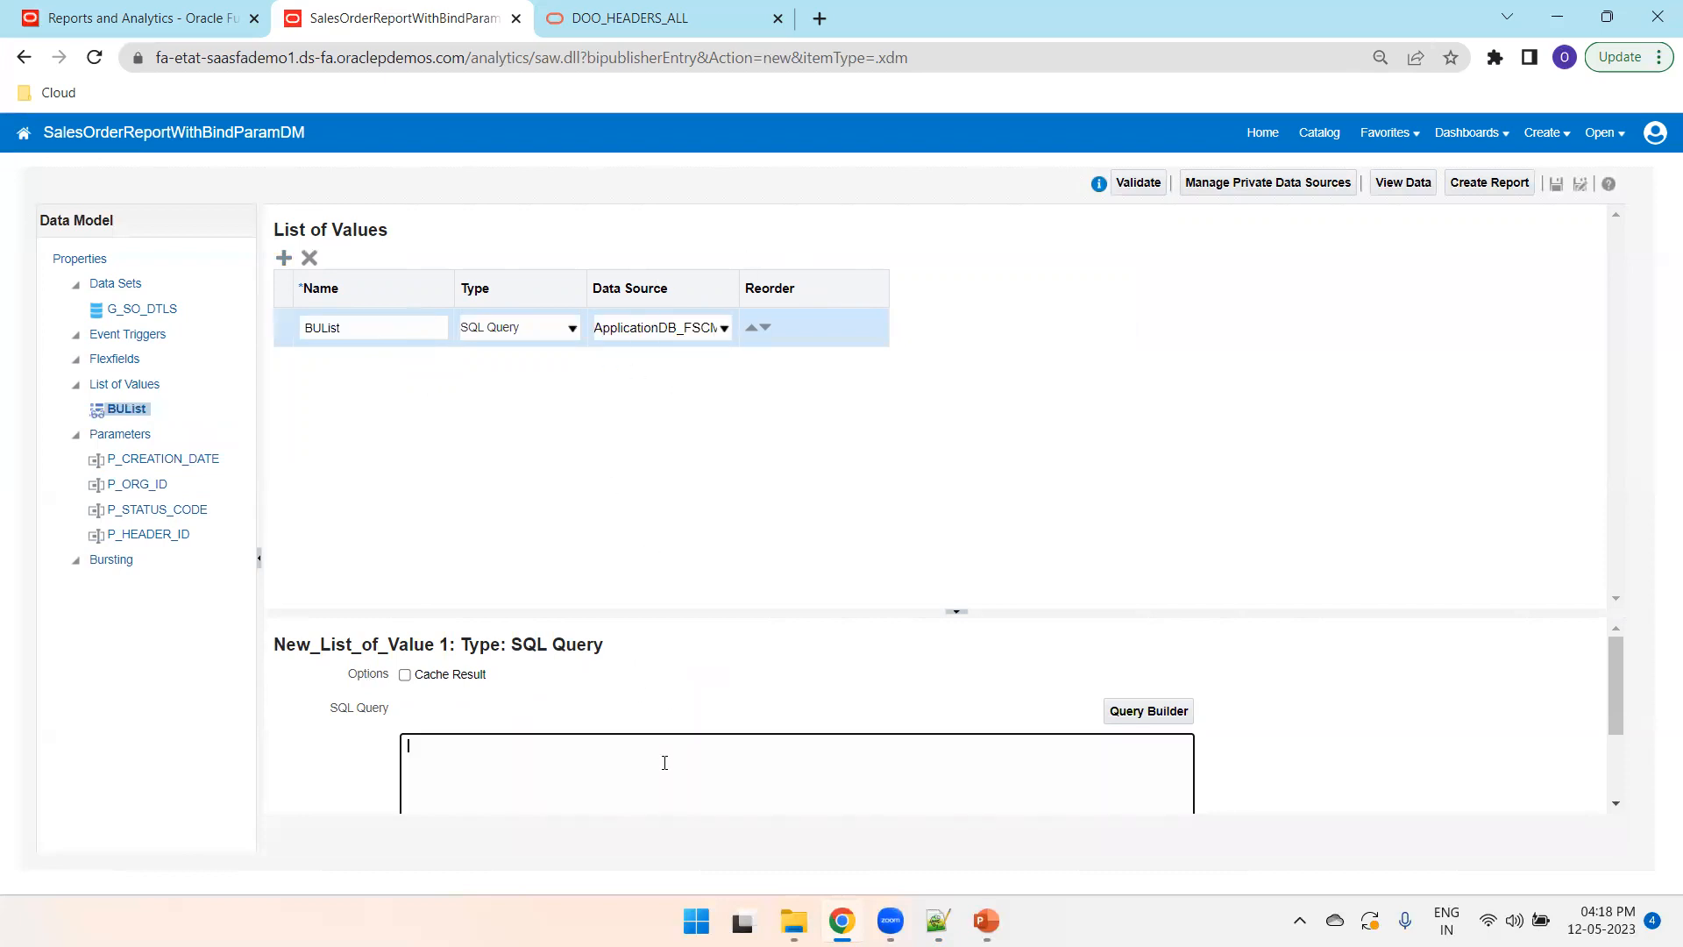
{"action": "key", "text": "ctrl+v"}
{"action": "left_click", "coordinate": [1556, 185]}
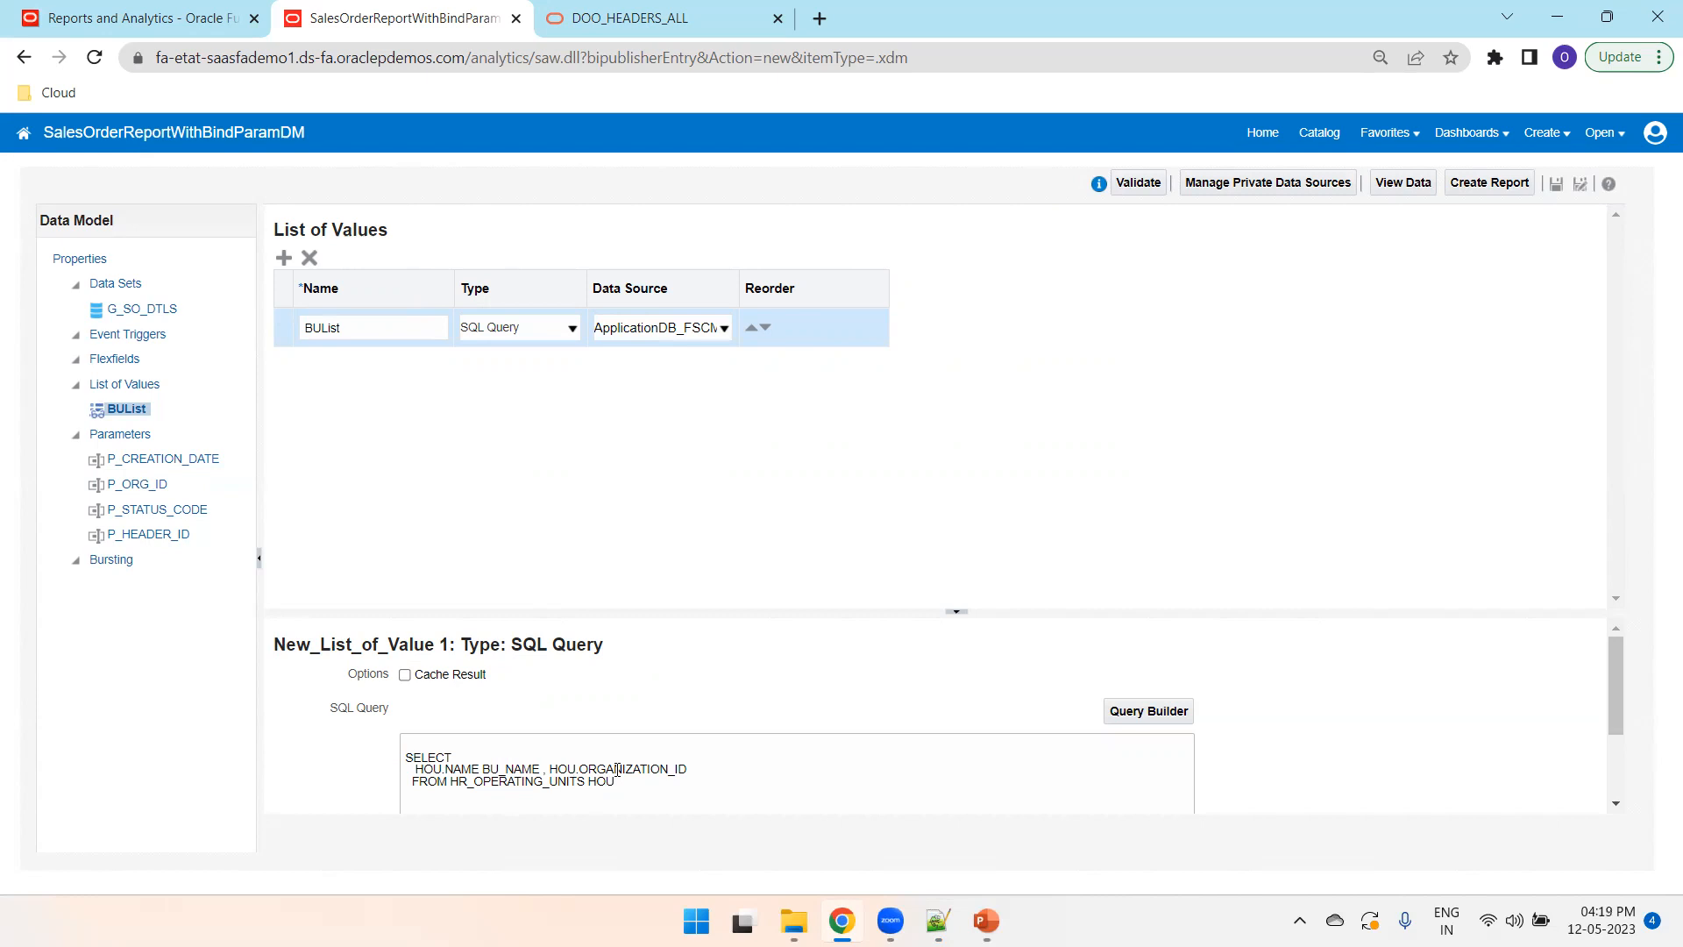
- Copy the OrderNumberList query from SalesOrderWithBindParams.sql in Notepad++ and return to the data model in Chrome
{"action": "key", "text": "alt+Tab"}
{"action": "left_click_drag", "start_coordinate": [326, 441], "coordinate": [54, 366]}
{"action": "key", "text": "ctrl+c"}
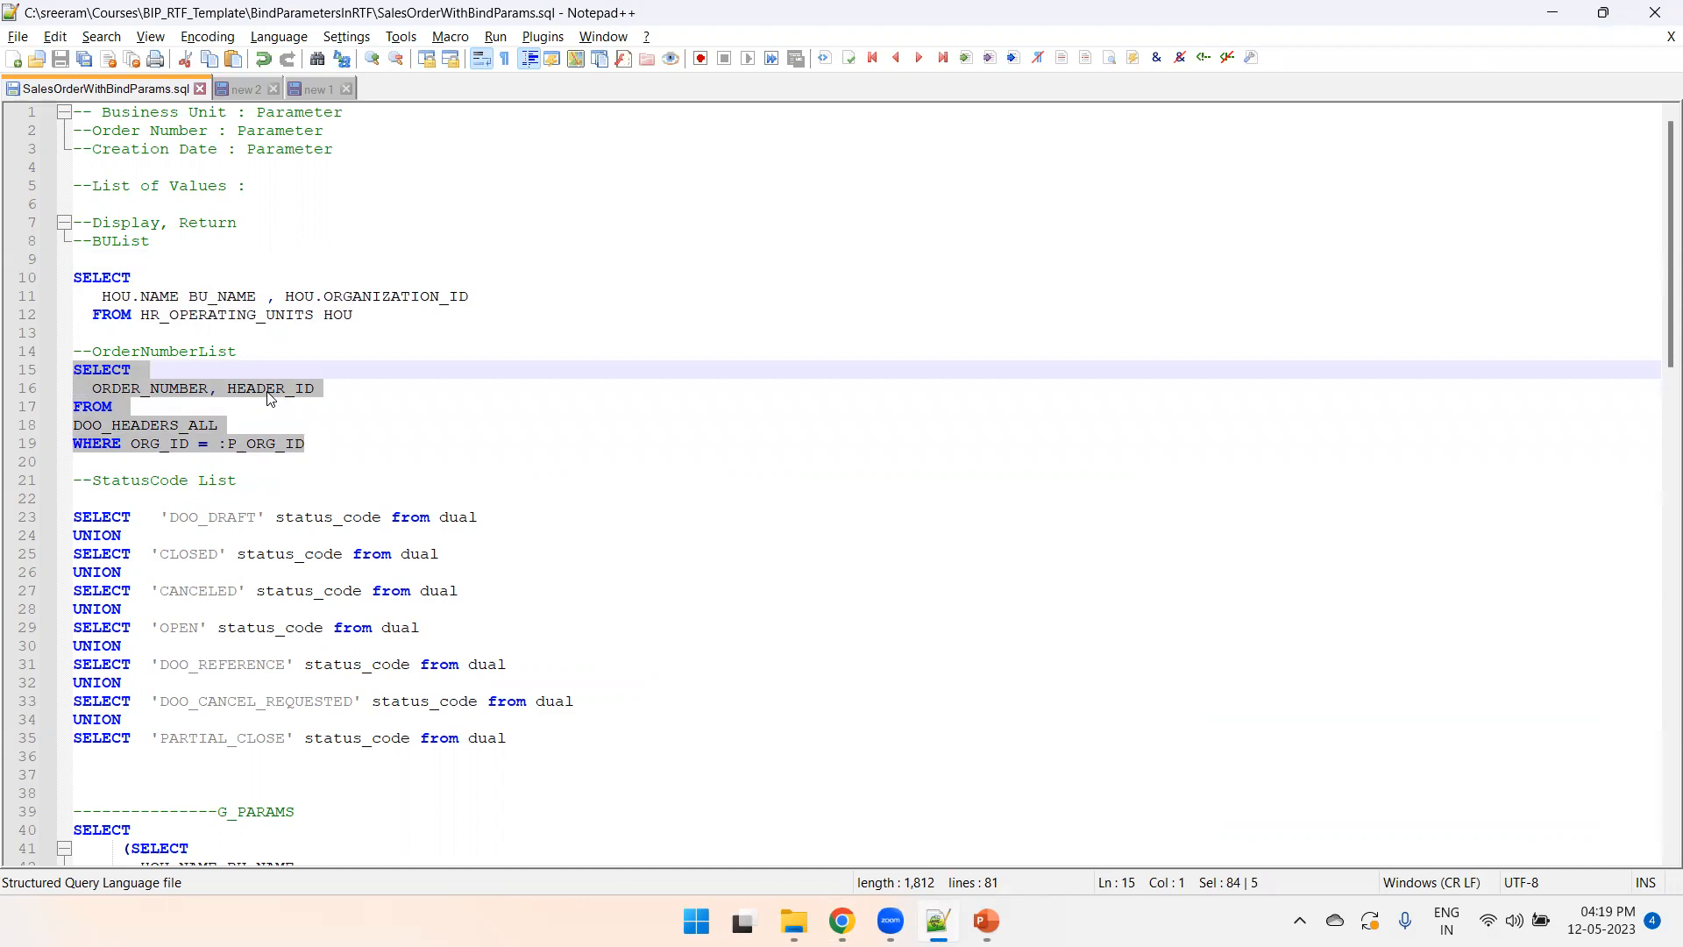
{"action": "key", "text": "alt+Tab"}
- Add a SQL query list of values named OrderNumberList with data source ApplicationDB_FSCM
{"action": "left_click", "coordinate": [283, 257]}
{"action": "left_click", "coordinate": [341, 324]}
{"action": "double_click", "coordinate": [342, 325]}
{"action": "key", "text": "ctrl+a"}
{"action": "key", "text": "BackSpace"}
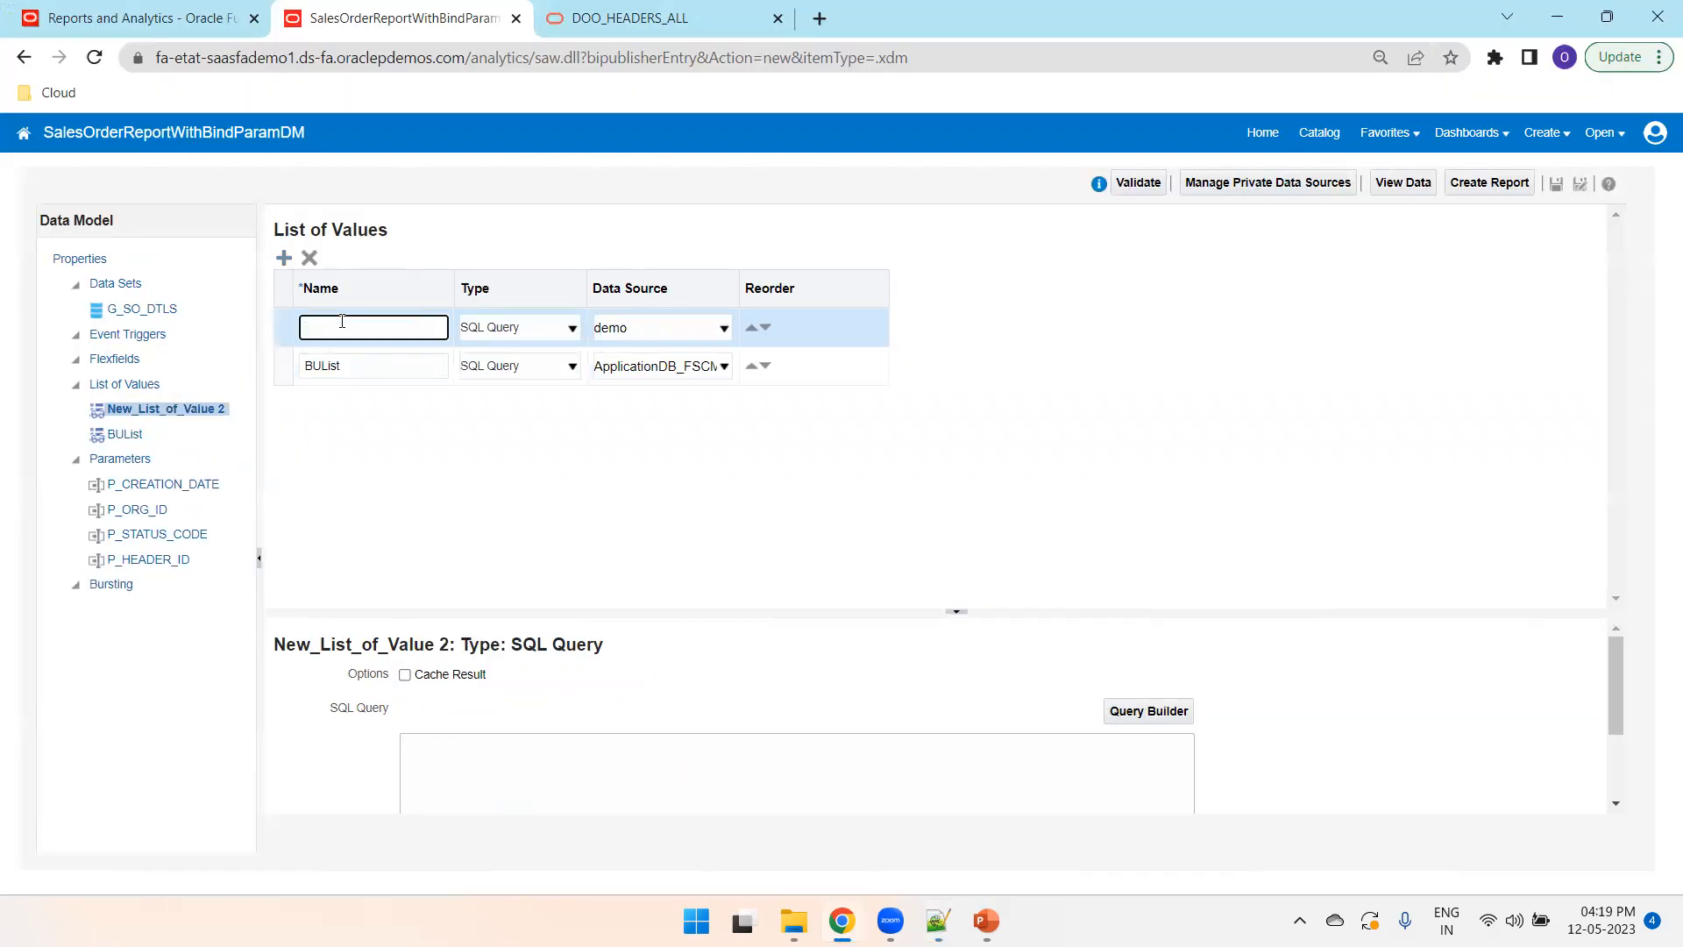
{"action": "type", "text": "OrderNumberLis"}
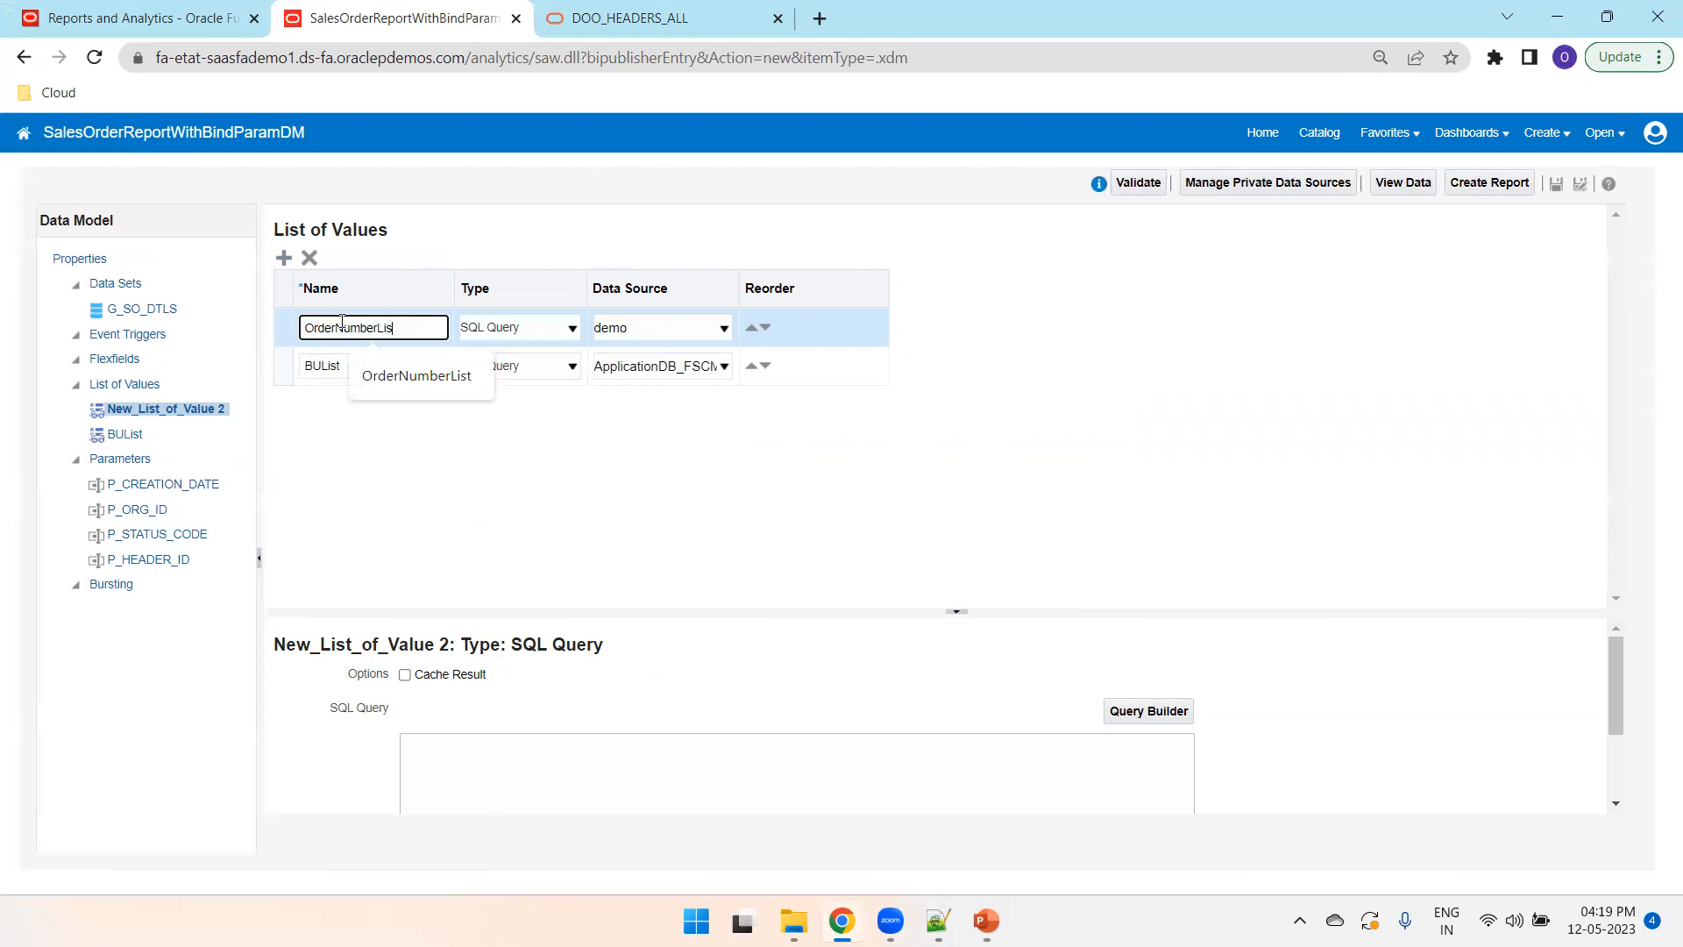
{"action": "type", "text": "t"}
{"action": "key", "text": "Tab"}
{"action": "key", "text": "Tab"}
- Paste the copied order number query as OrderNumberList's SQL query and save the data model
{"action": "left_click", "coordinate": [558, 754]}
{"action": "key", "text": "ctrl+v"}
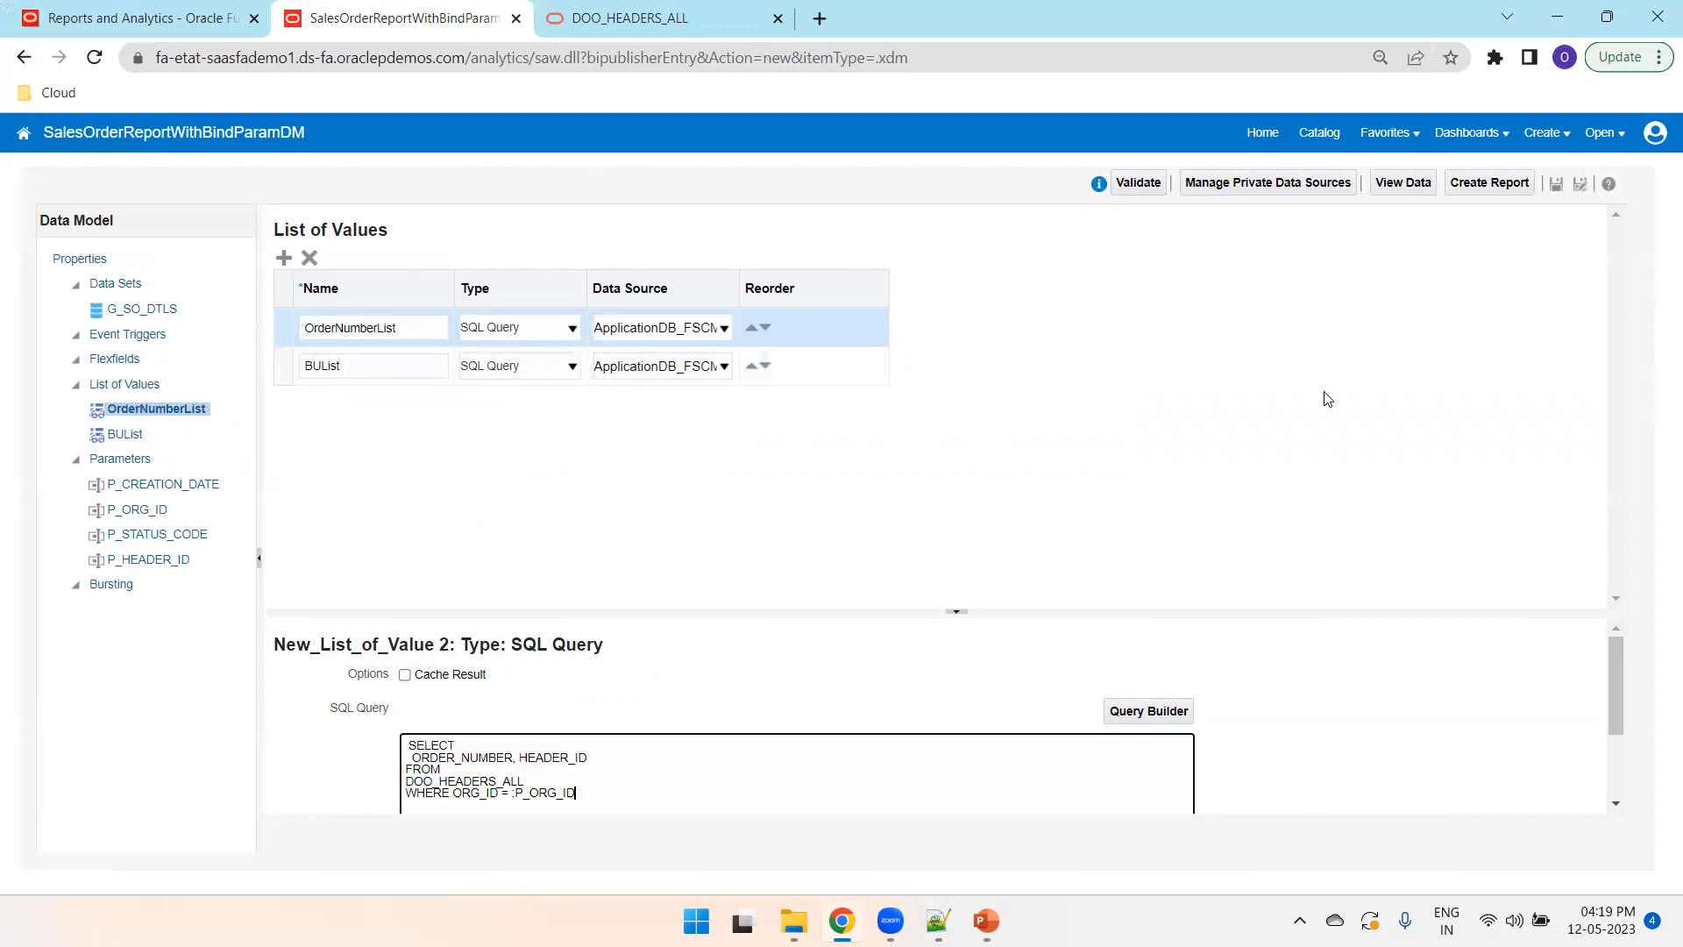
{"action": "left_click", "coordinate": [1556, 185]}
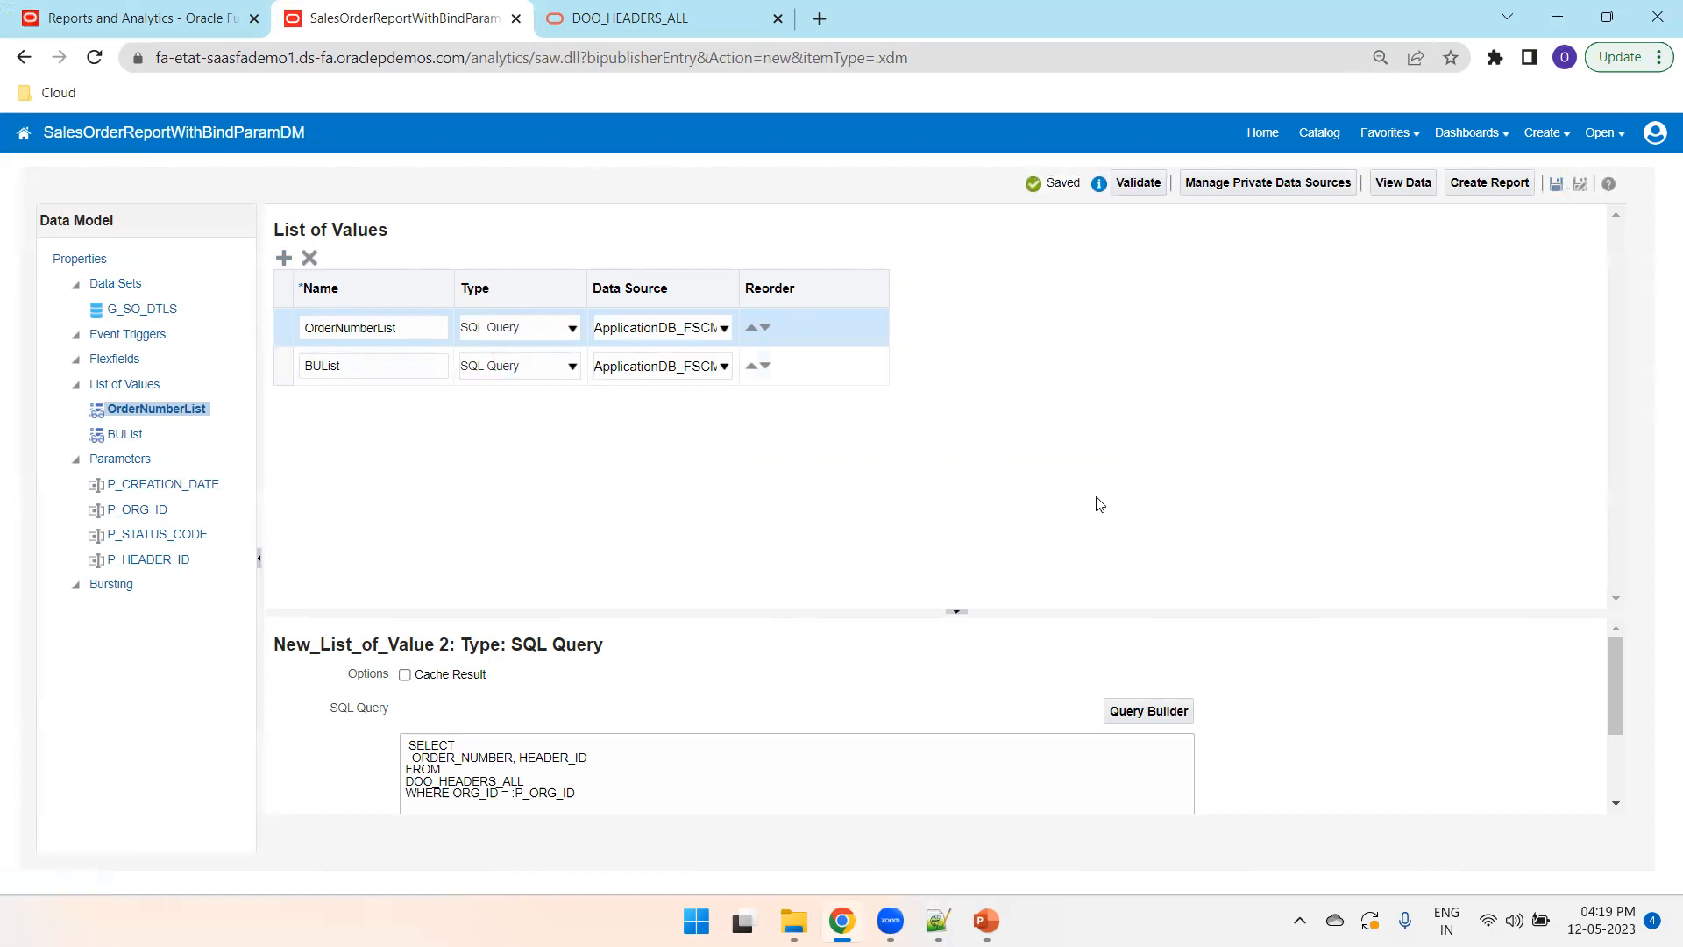
- Copy the StatusCode List union query from SalesOrderWithBindParams.sql in Notepad++ and return to the data model in Chrome
{"action": "key", "text": "alt+Tab"}
{"action": "left_click_drag", "start_coordinate": [524, 729], "coordinate": [36, 516]}
{"action": "key", "text": "ctrl+c"}
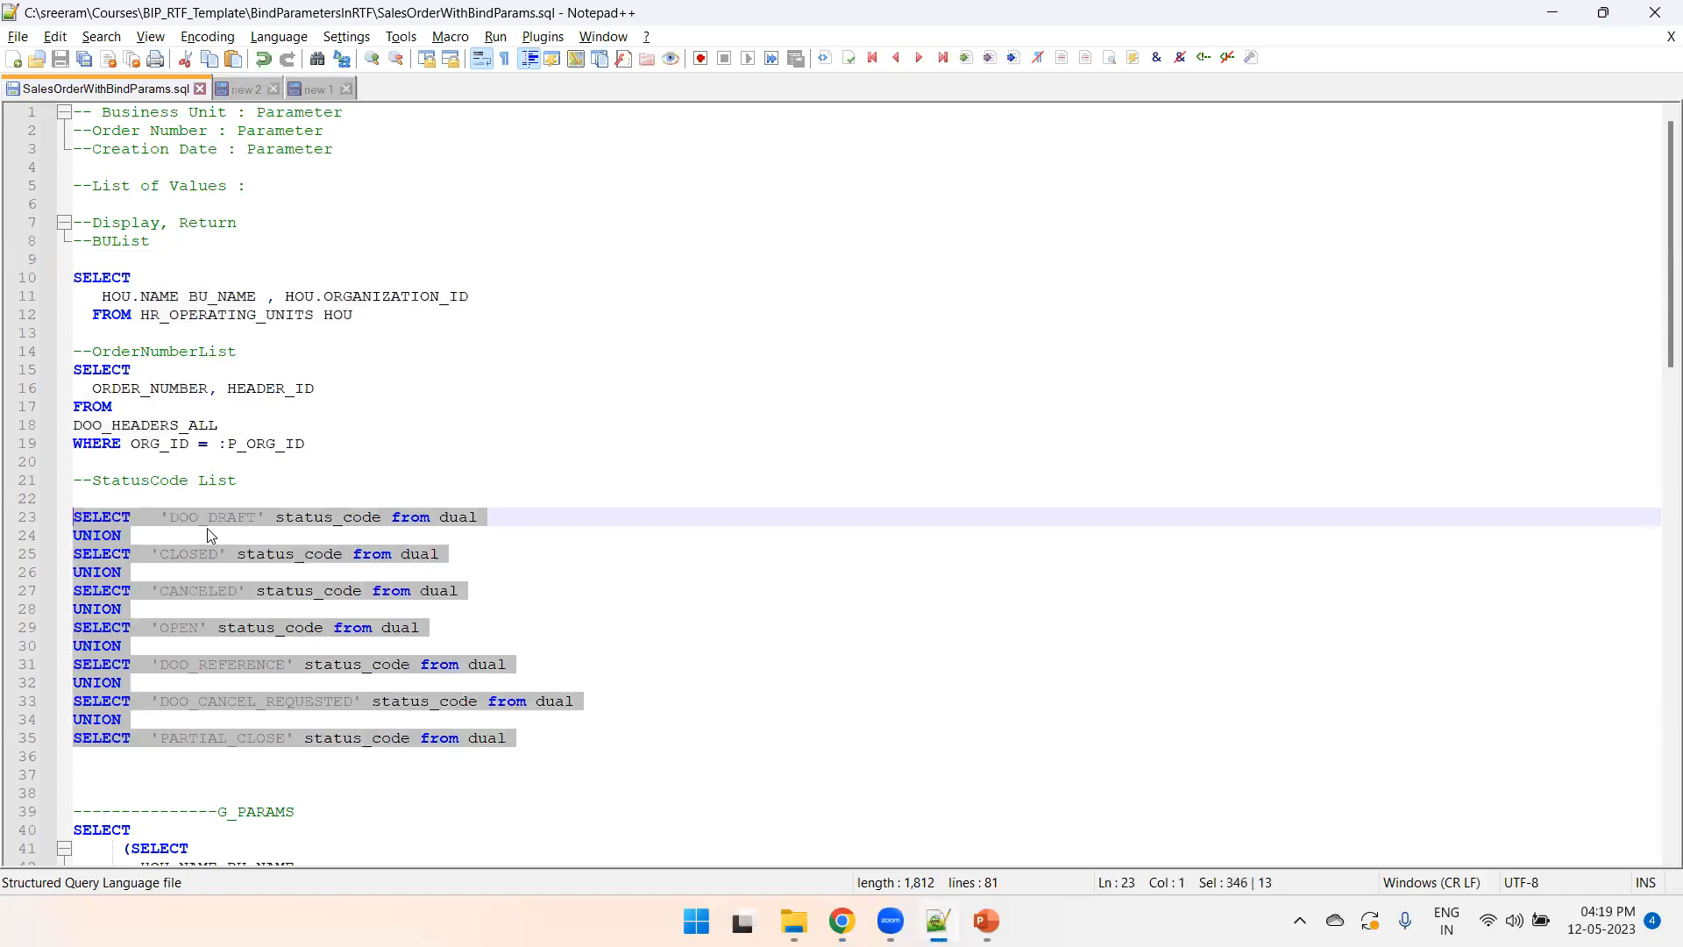
{"action": "key", "text": "alt+Tab"}
- Add a SQL query list of values named StatusCodeList with data source ApplicationDB_FSCM
{"action": "left_click", "coordinate": [283, 257]}
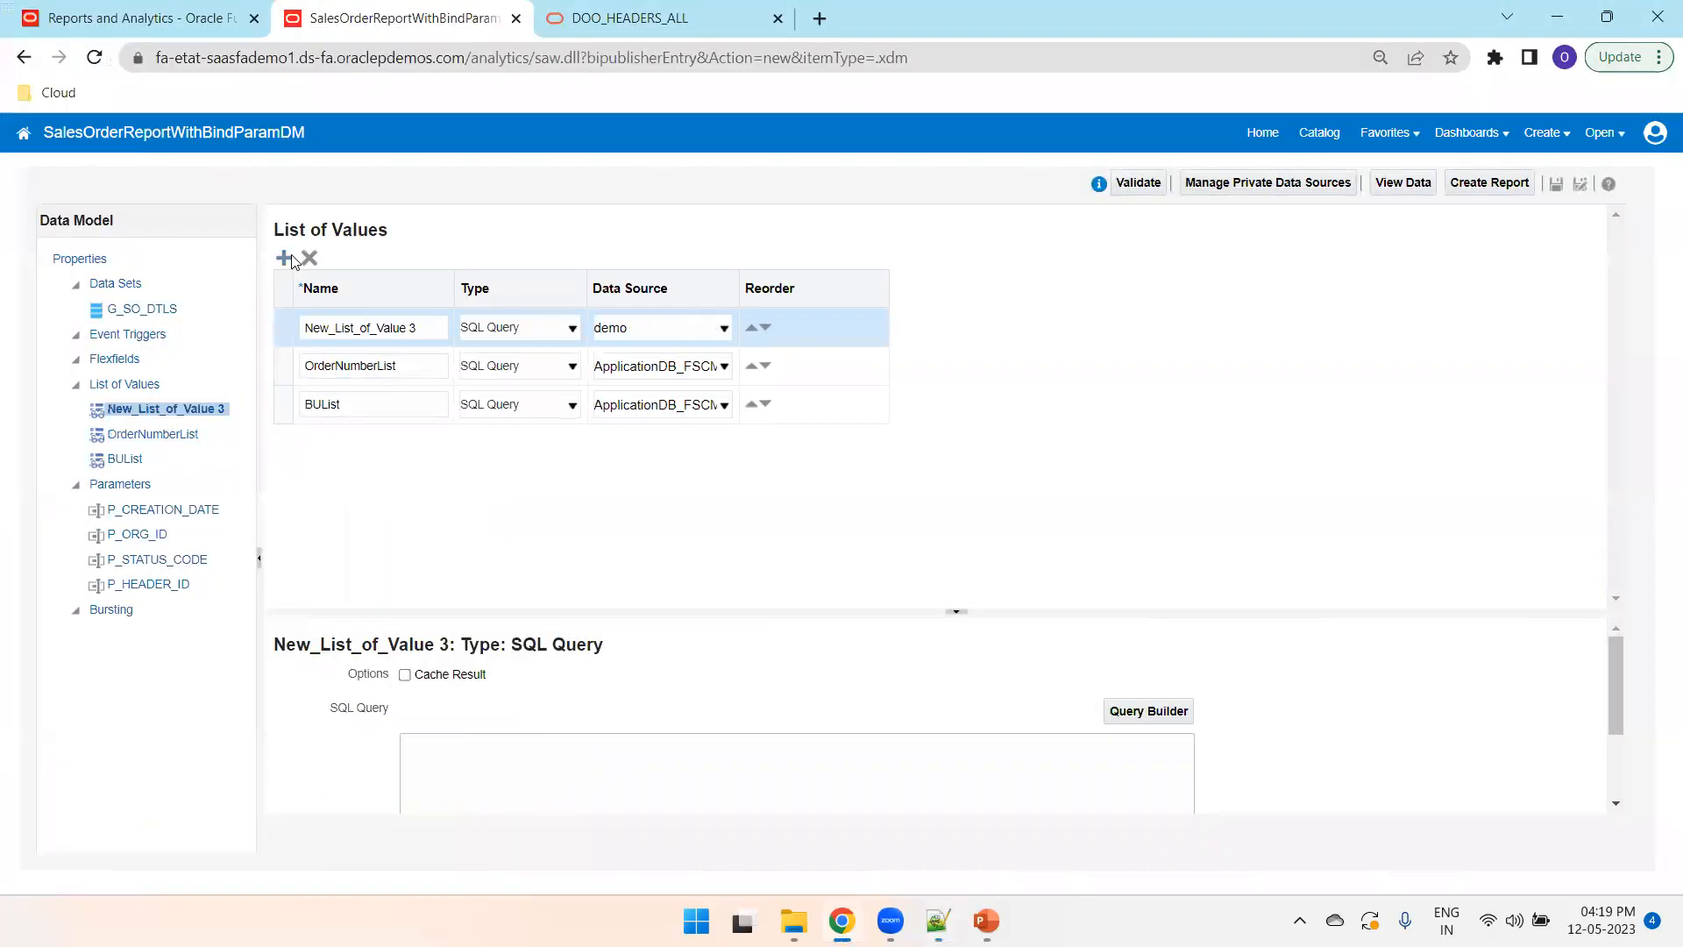
{"action": "double_click", "coordinate": [395, 327]}
{"action": "key", "text": "ctrl+a"}
{"action": "key", "text": "BackSpace"}
{"action": "type", "text": "Sta"}
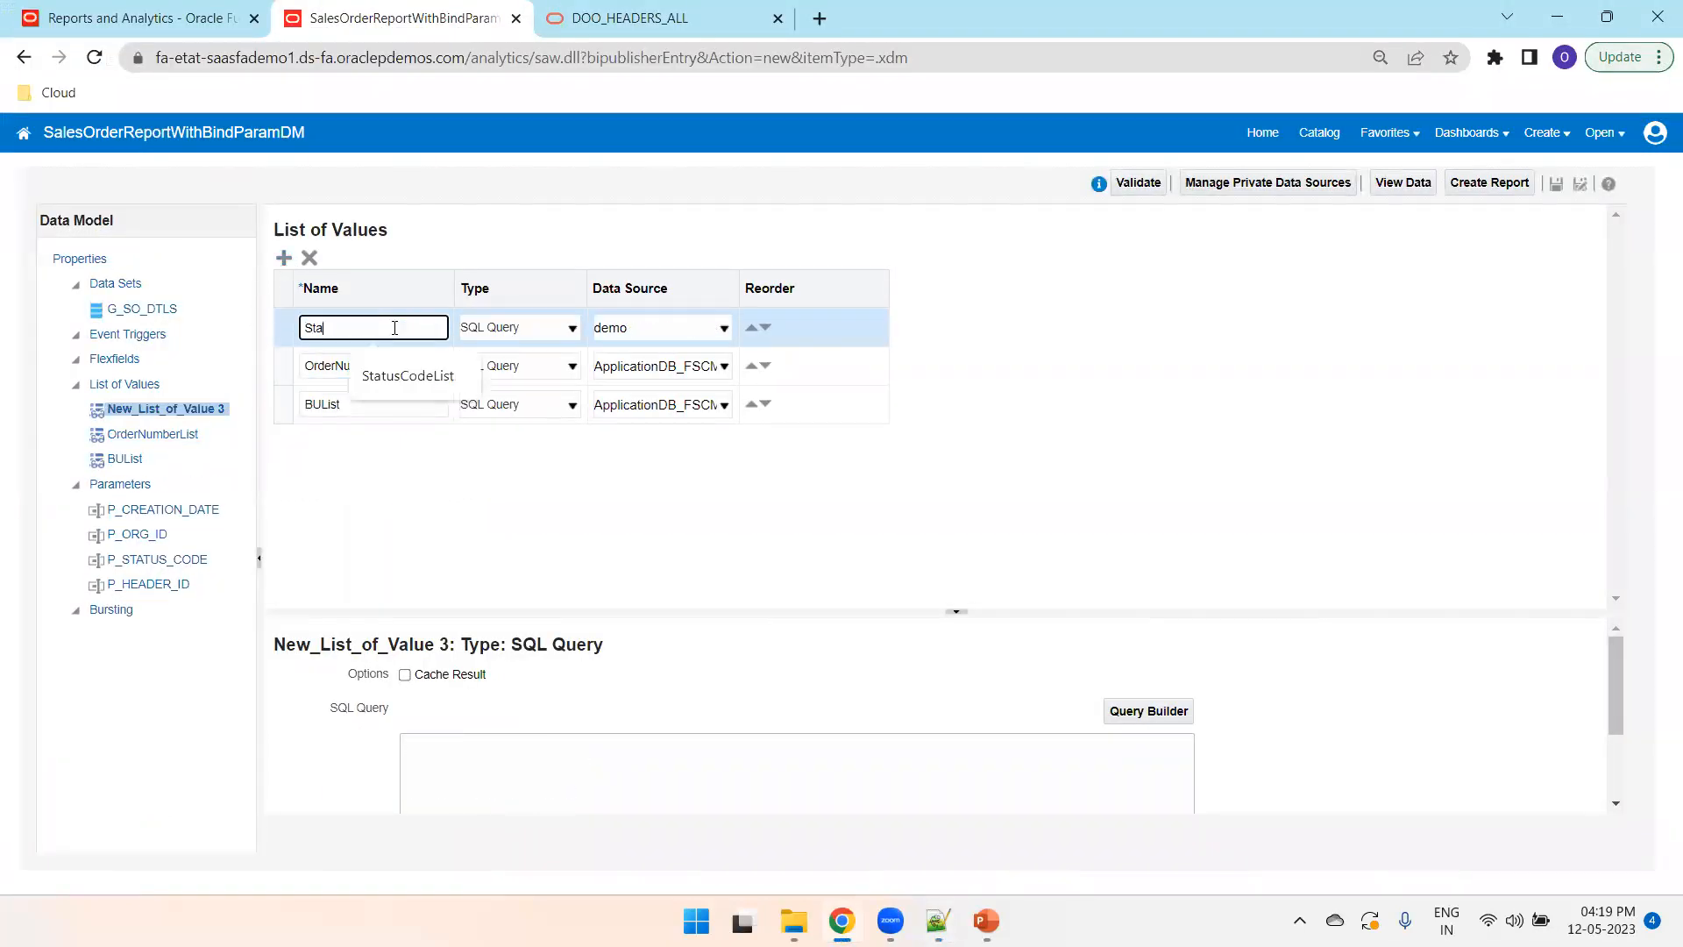
{"action": "type", "text": "tusCodeList"}
{"action": "key", "text": "Tab"}
{"action": "key", "text": "Tab"}
{"action": "key", "text": "a"}
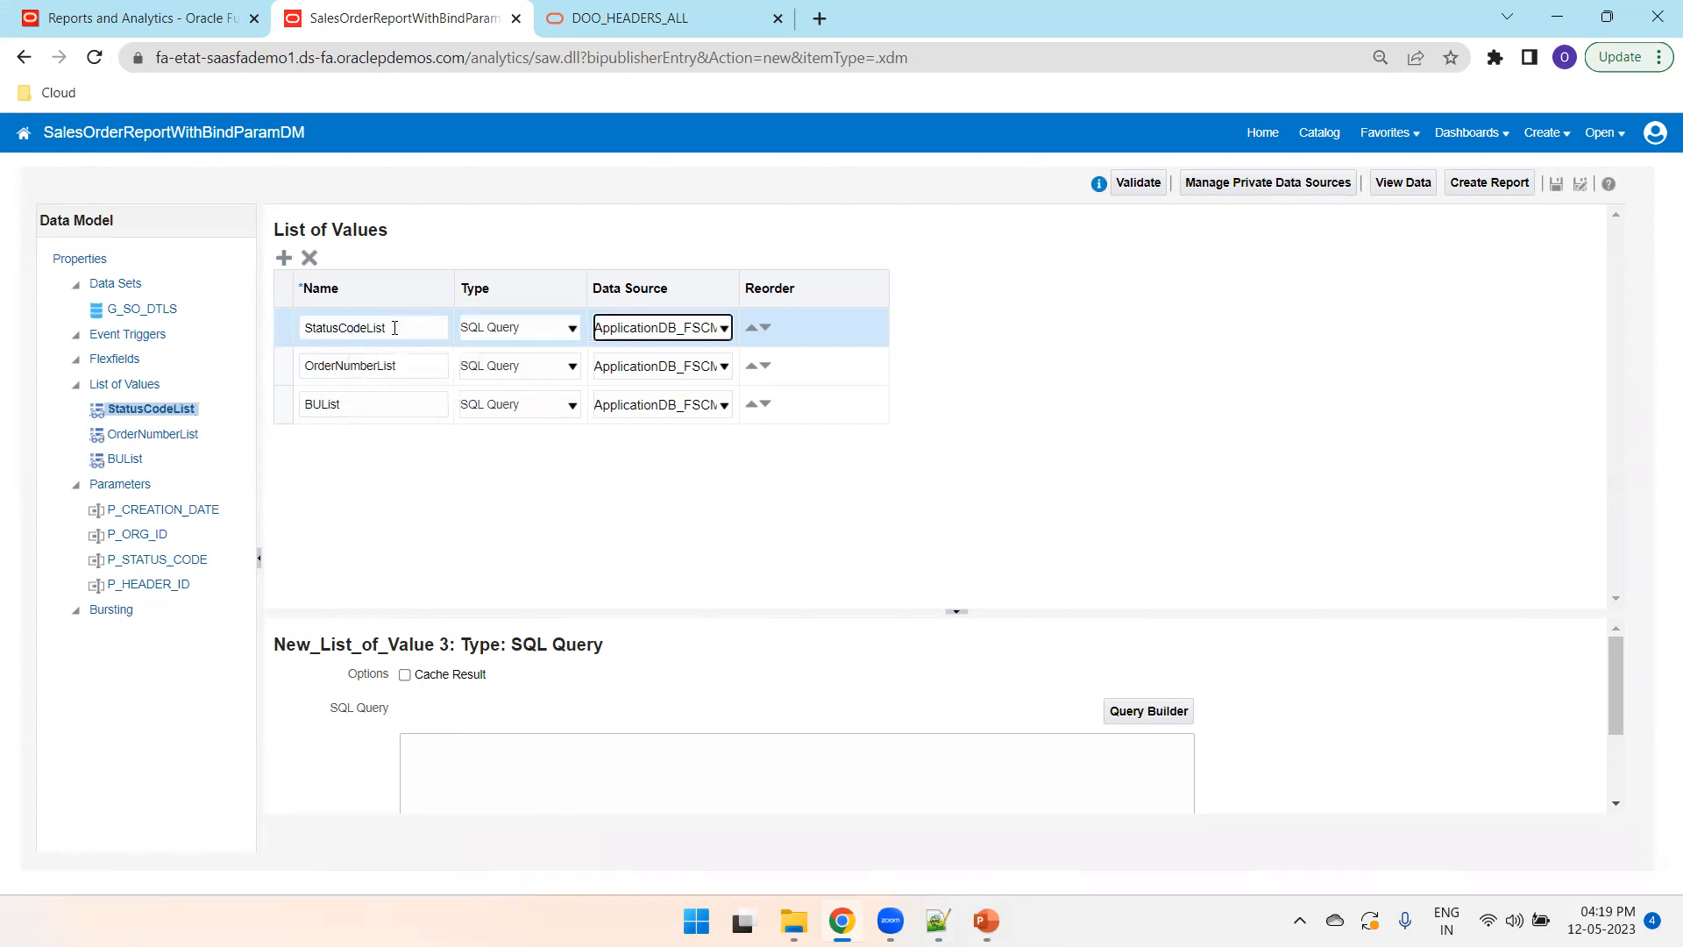
- Paste the copied status code union query as StatusCodeList's SQL query and save the data model
{"action": "left_click", "coordinate": [631, 755]}
{"action": "key", "text": "ctrl+v"}
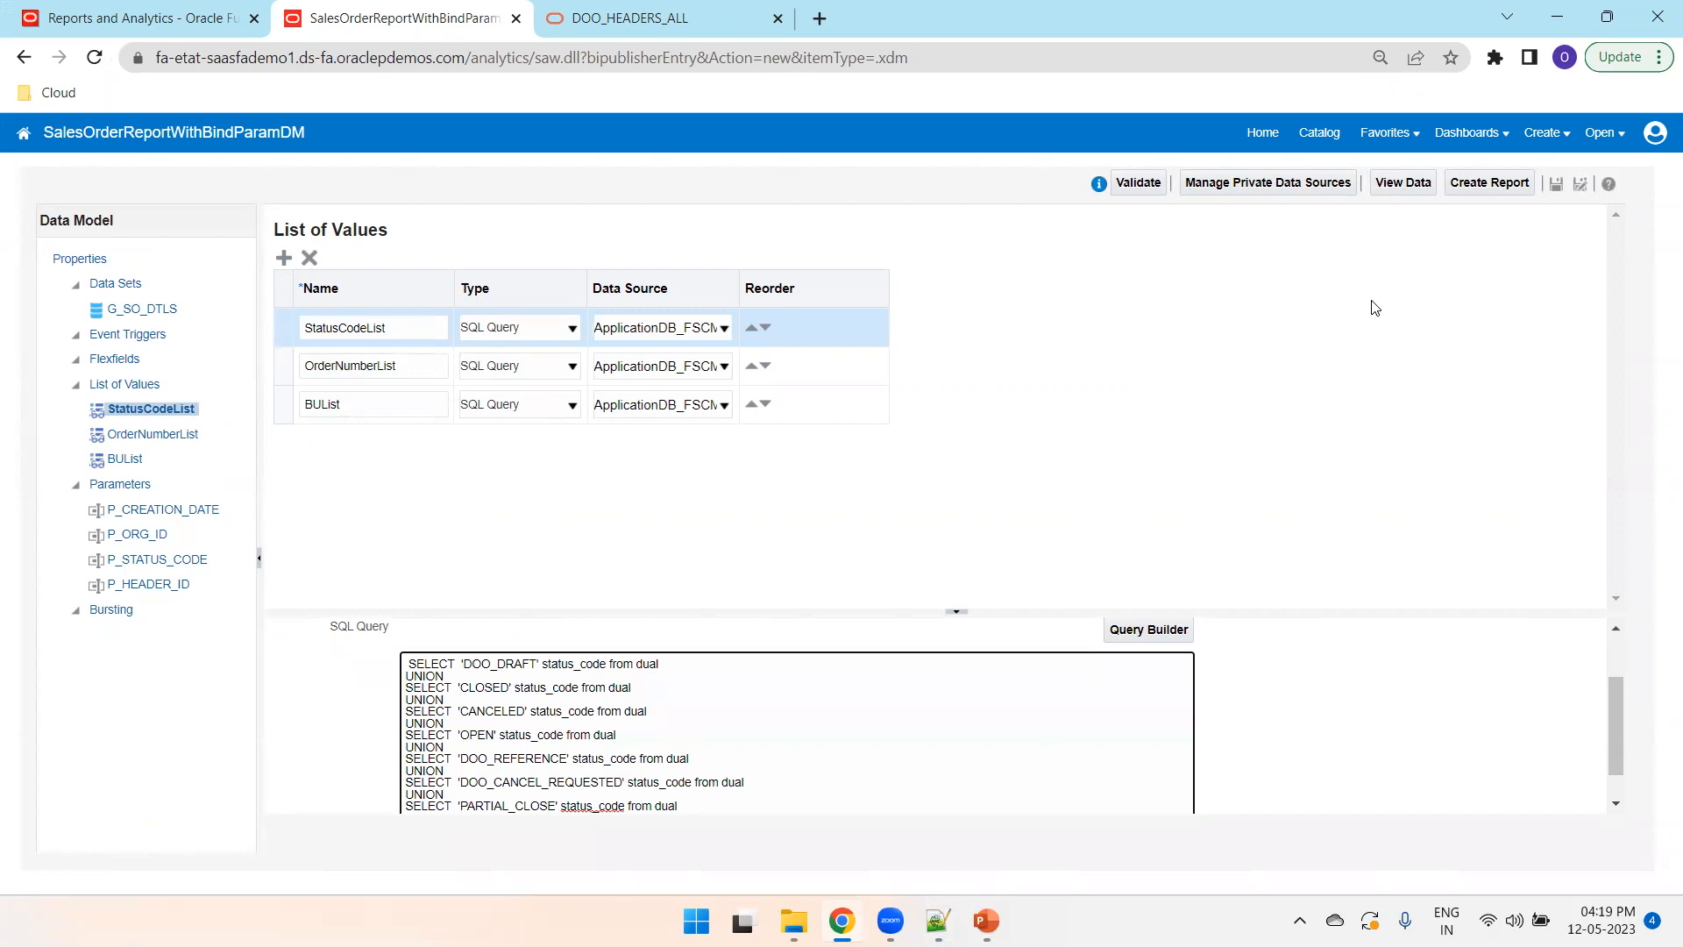
{"action": "left_click", "coordinate": [1557, 188]}
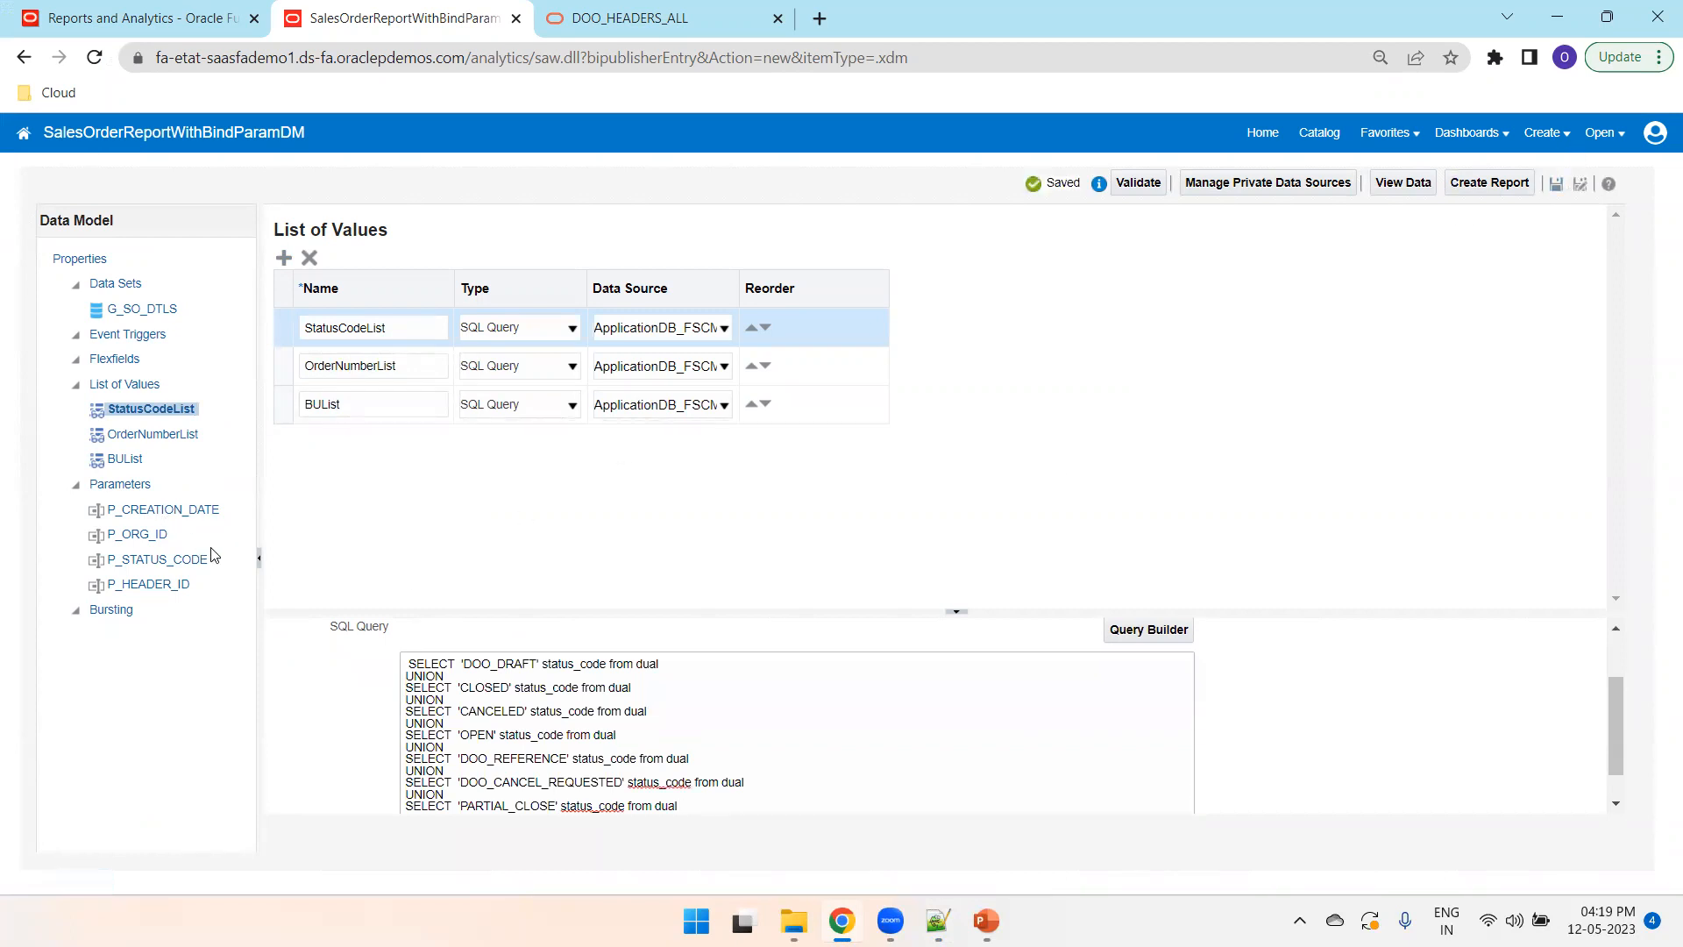
- Move the P_ORG_ID parameter above P_CREATION_DATE so it comes first in the parameter order
{"action": "left_click", "coordinate": [122, 487]}
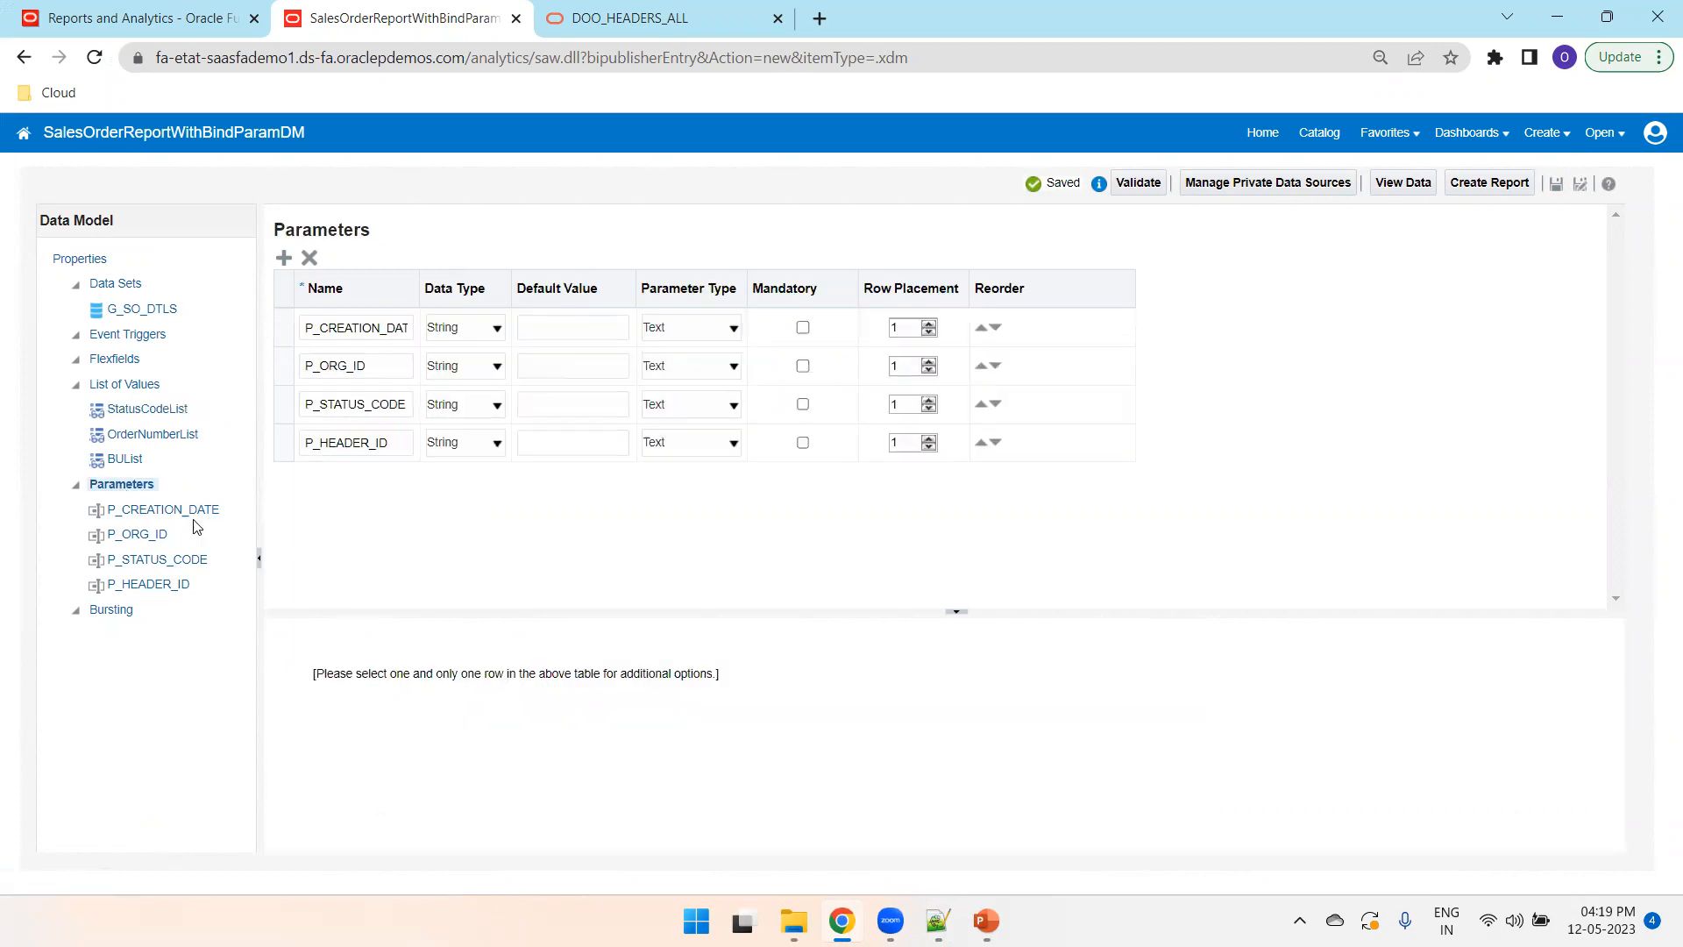
{"action": "left_click", "coordinate": [150, 537]}
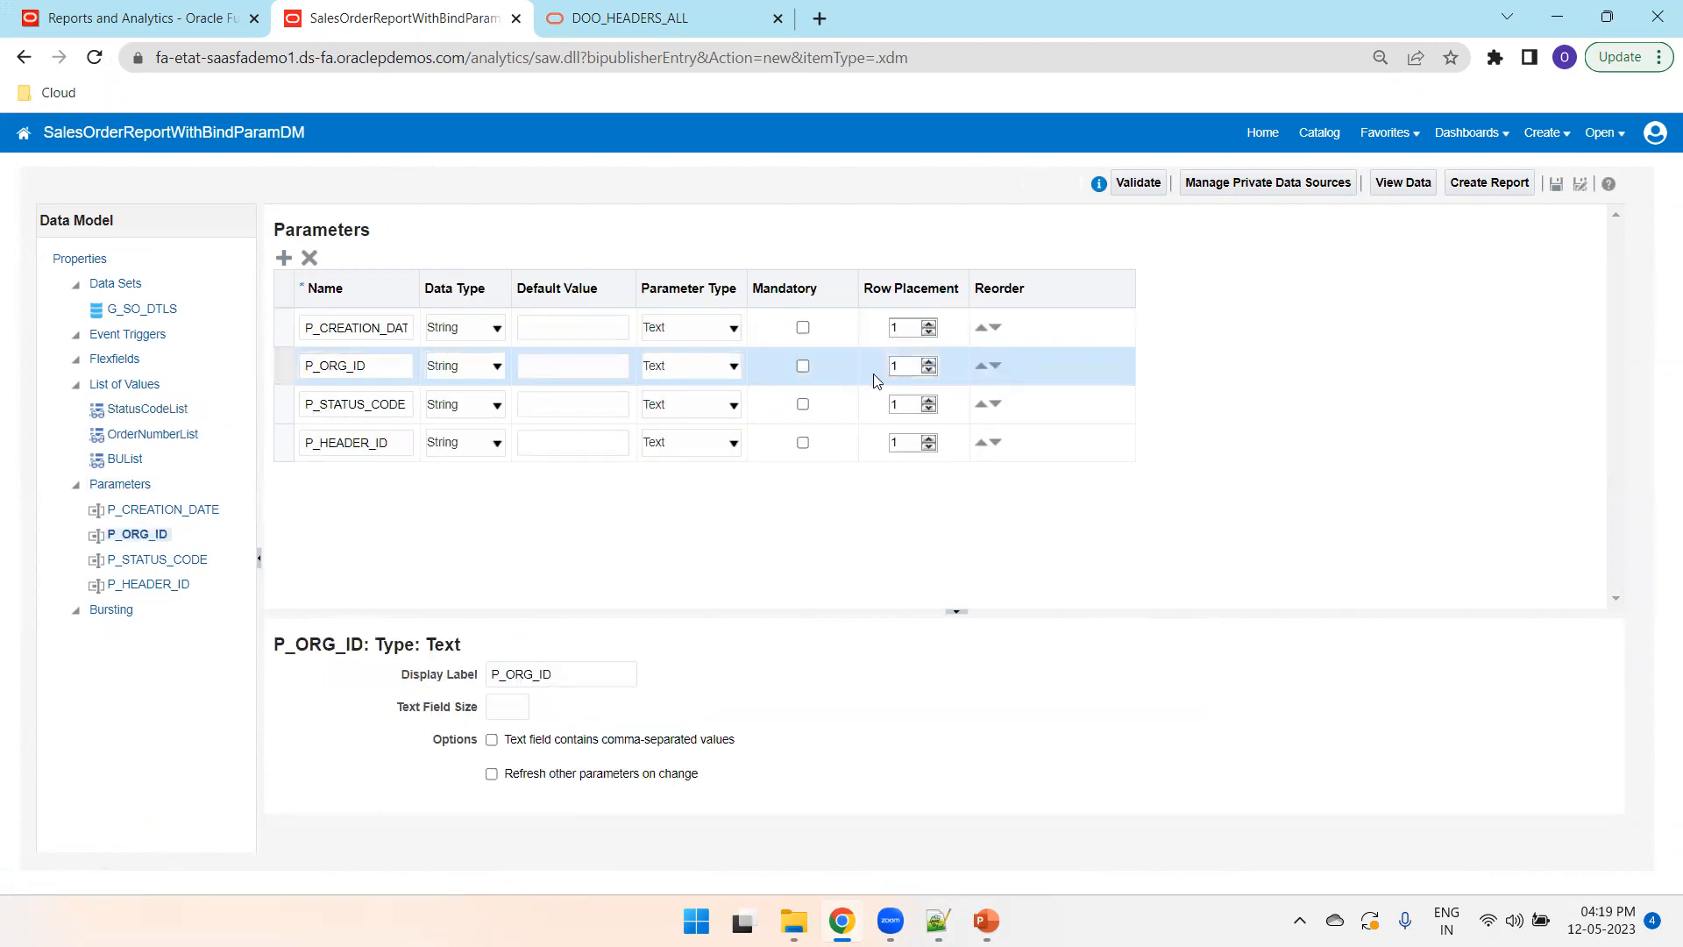
{"action": "left_click", "coordinate": [981, 364]}
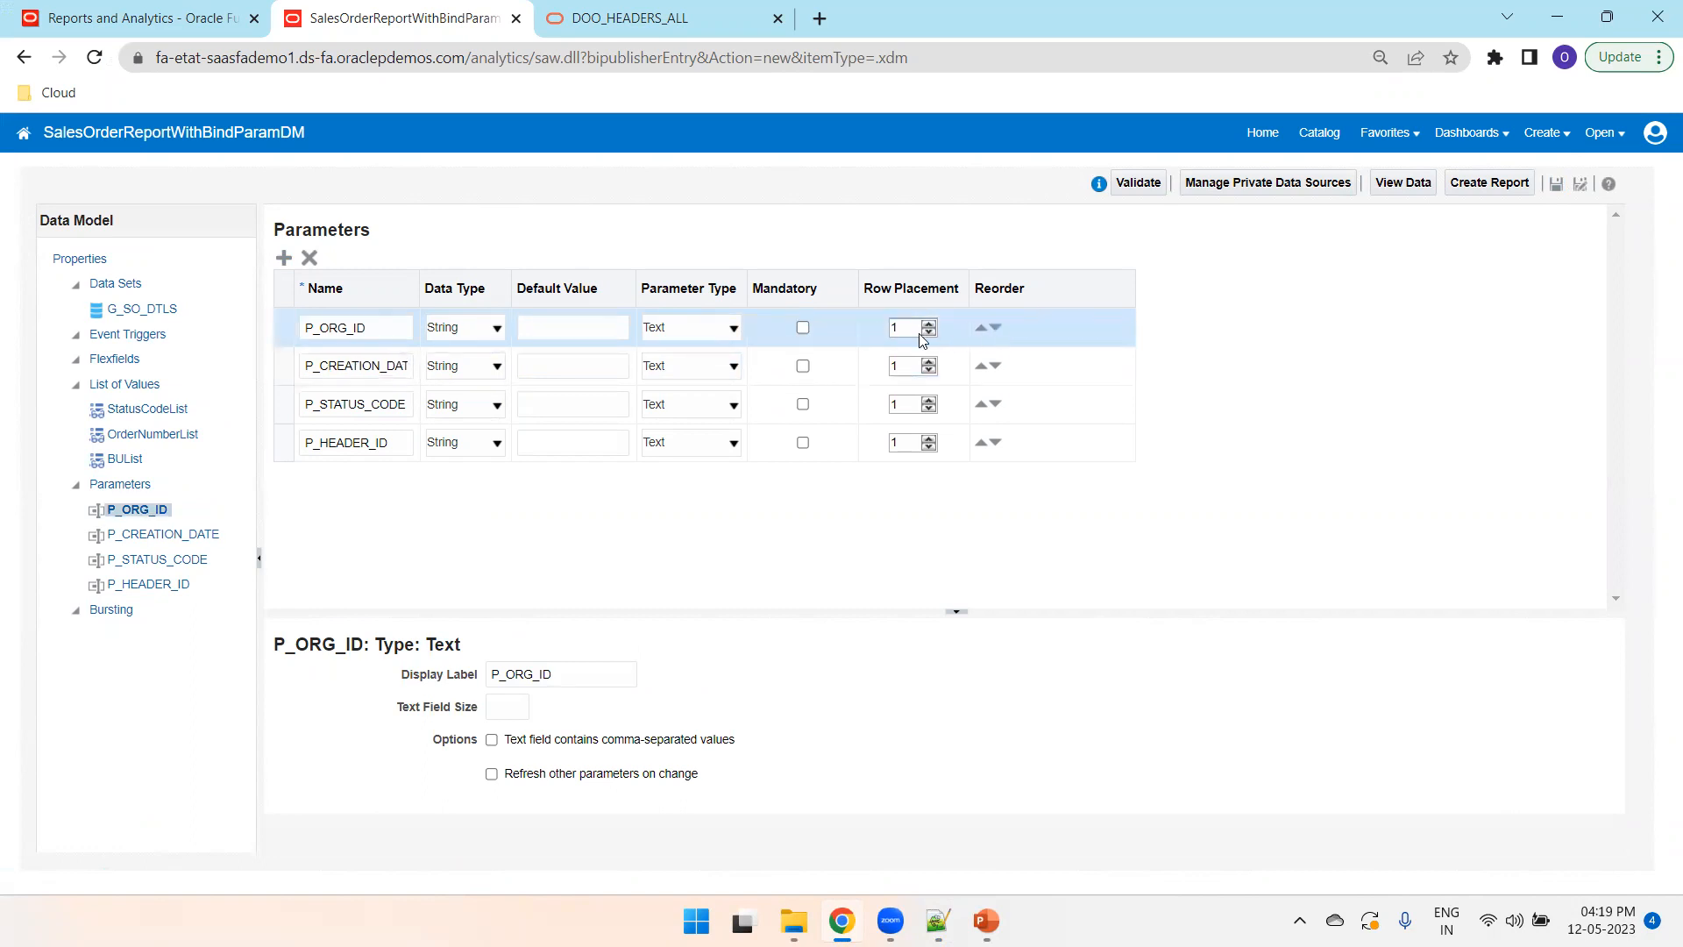
- Make P_ORG_ID a mandatory Menu parameter based on BUList, disable its Can select all option, and save the data model
{"action": "left_click", "coordinate": [668, 329]}
{"action": "left_click", "coordinate": [667, 366]}
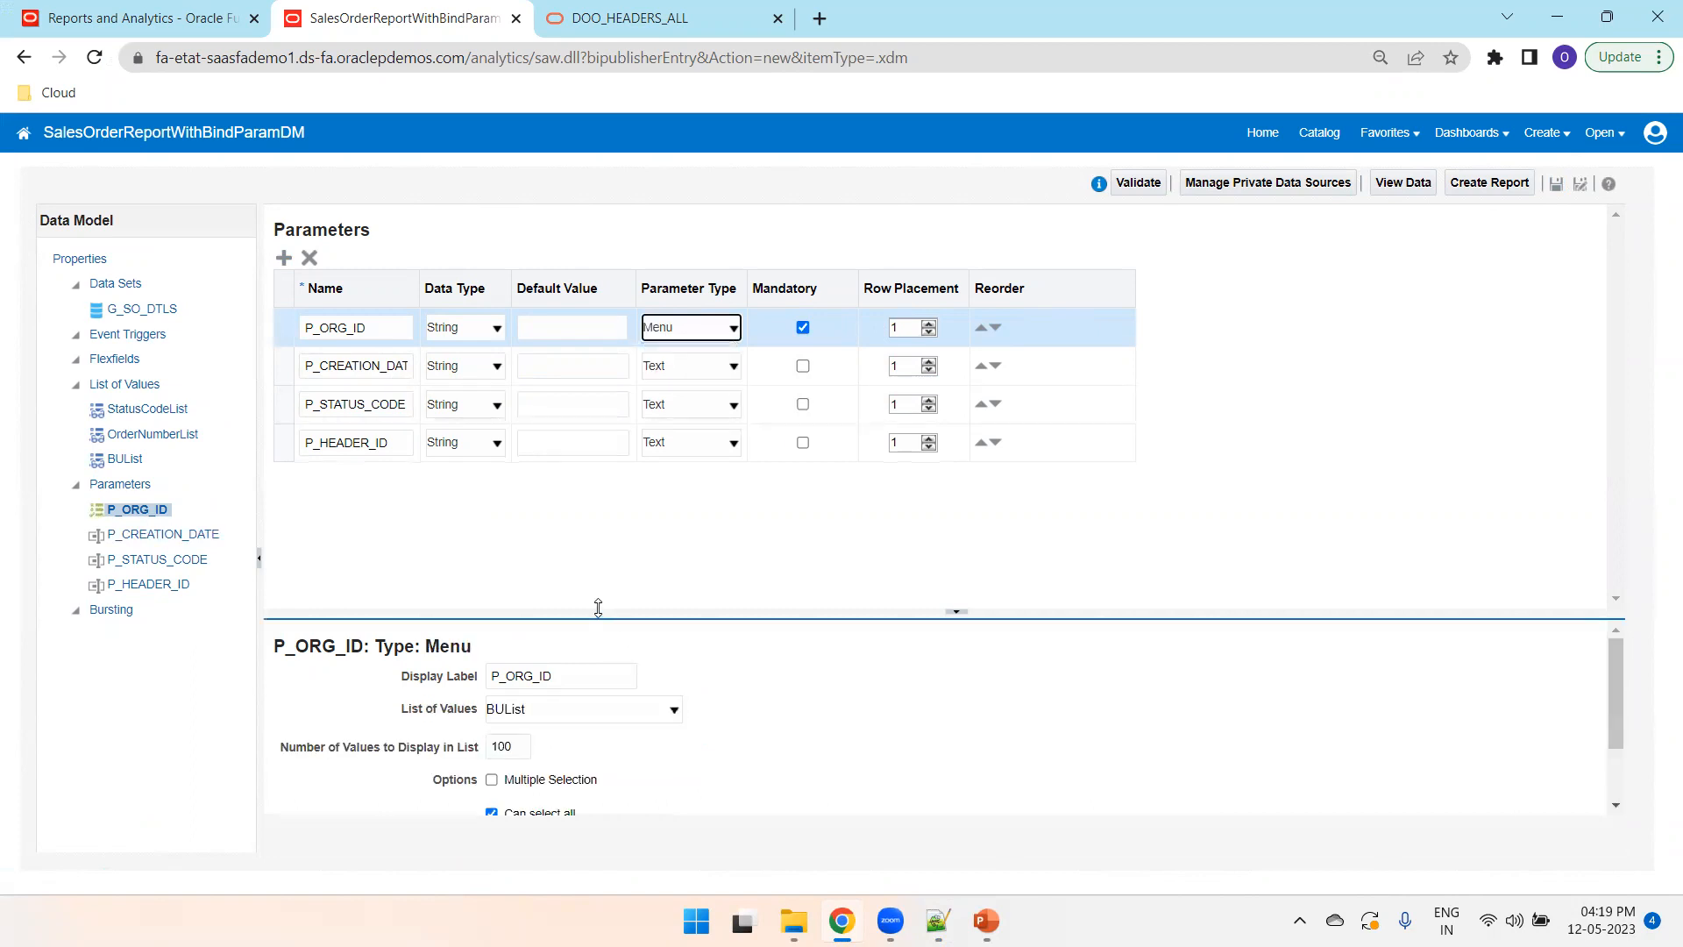
{"action": "left_click_drag", "start_coordinate": [598, 608], "coordinate": [612, 473]}
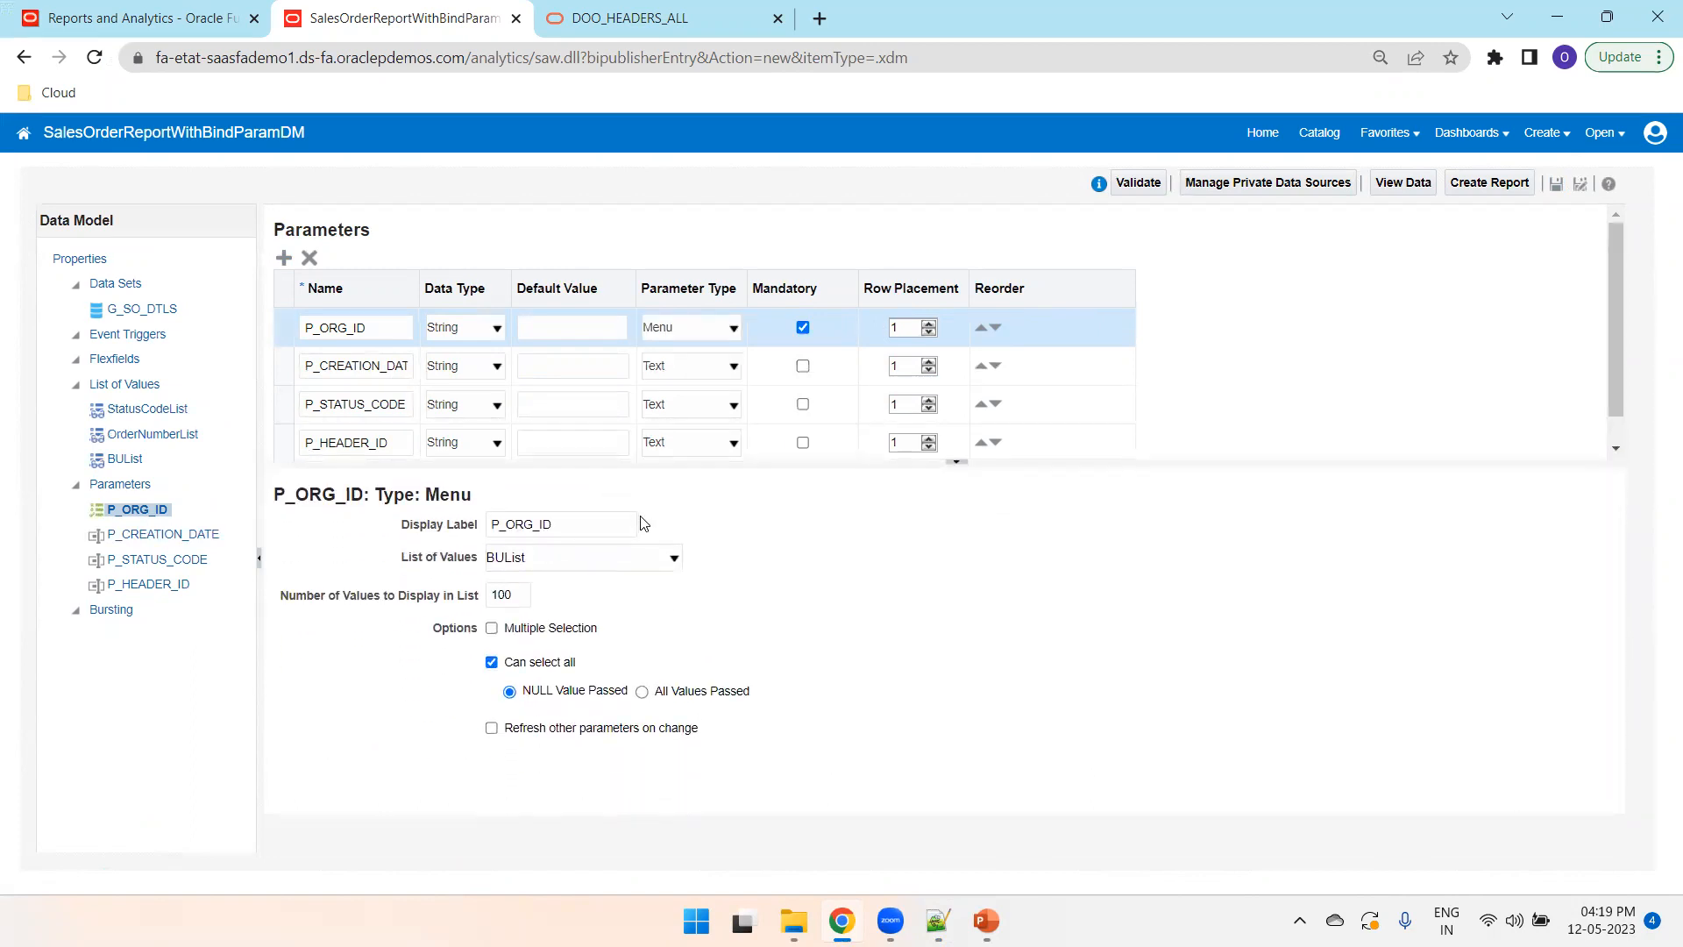
{"action": "left_click", "coordinate": [492, 663]}
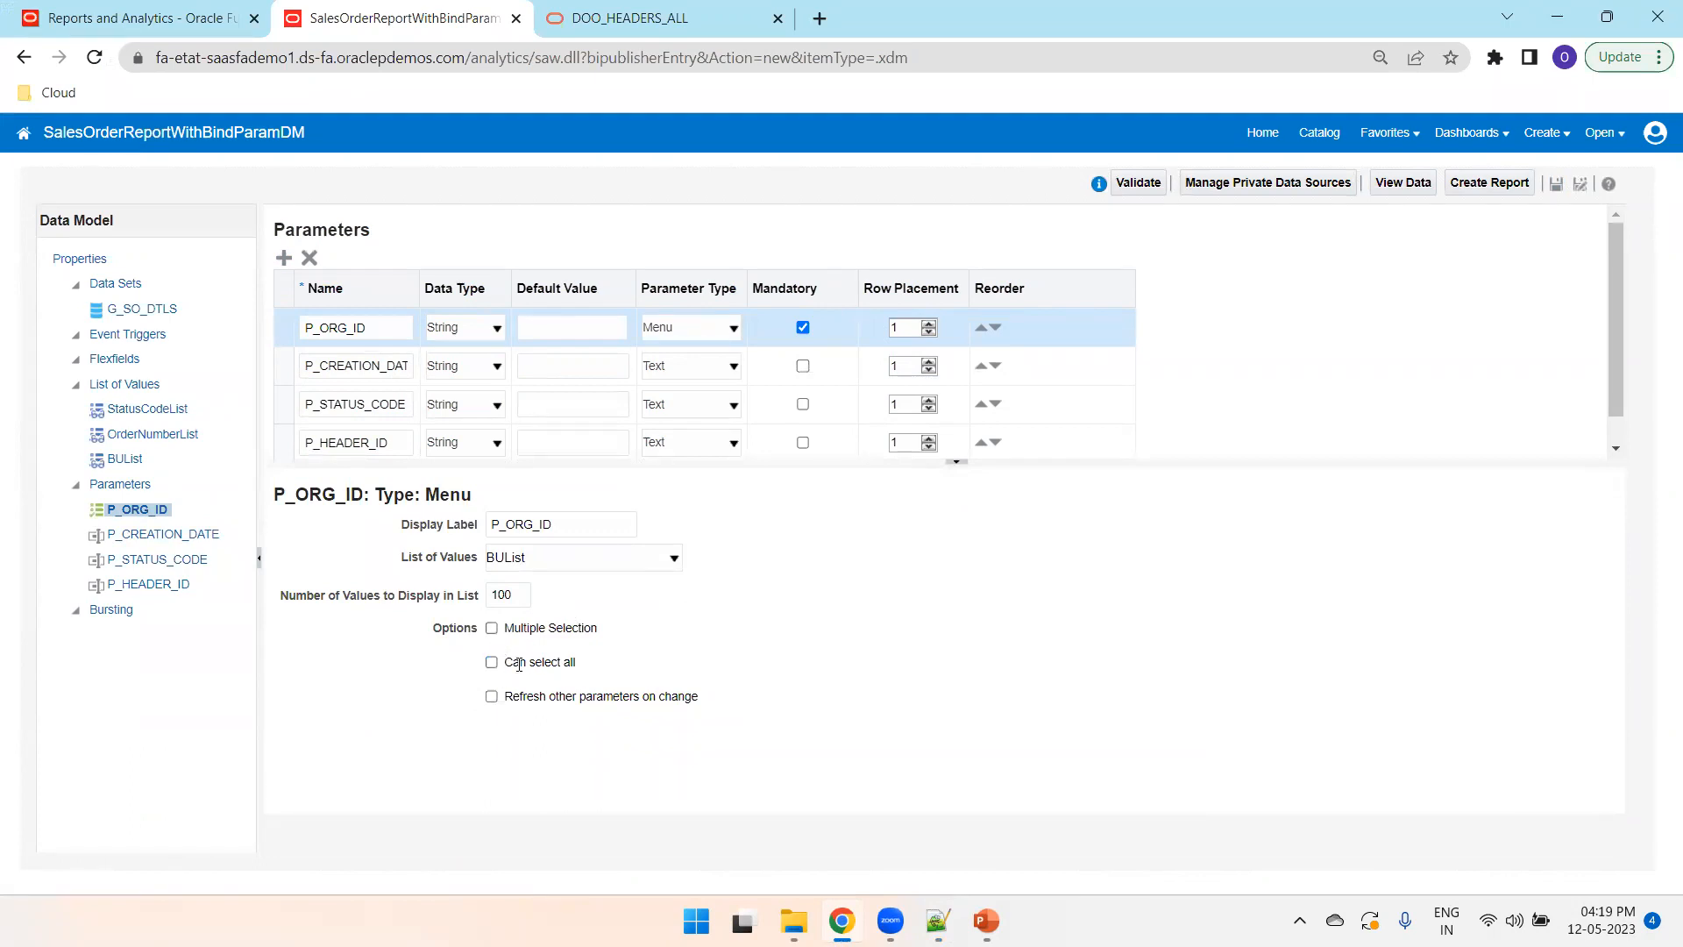
{"action": "left_click", "coordinate": [1556, 184]}
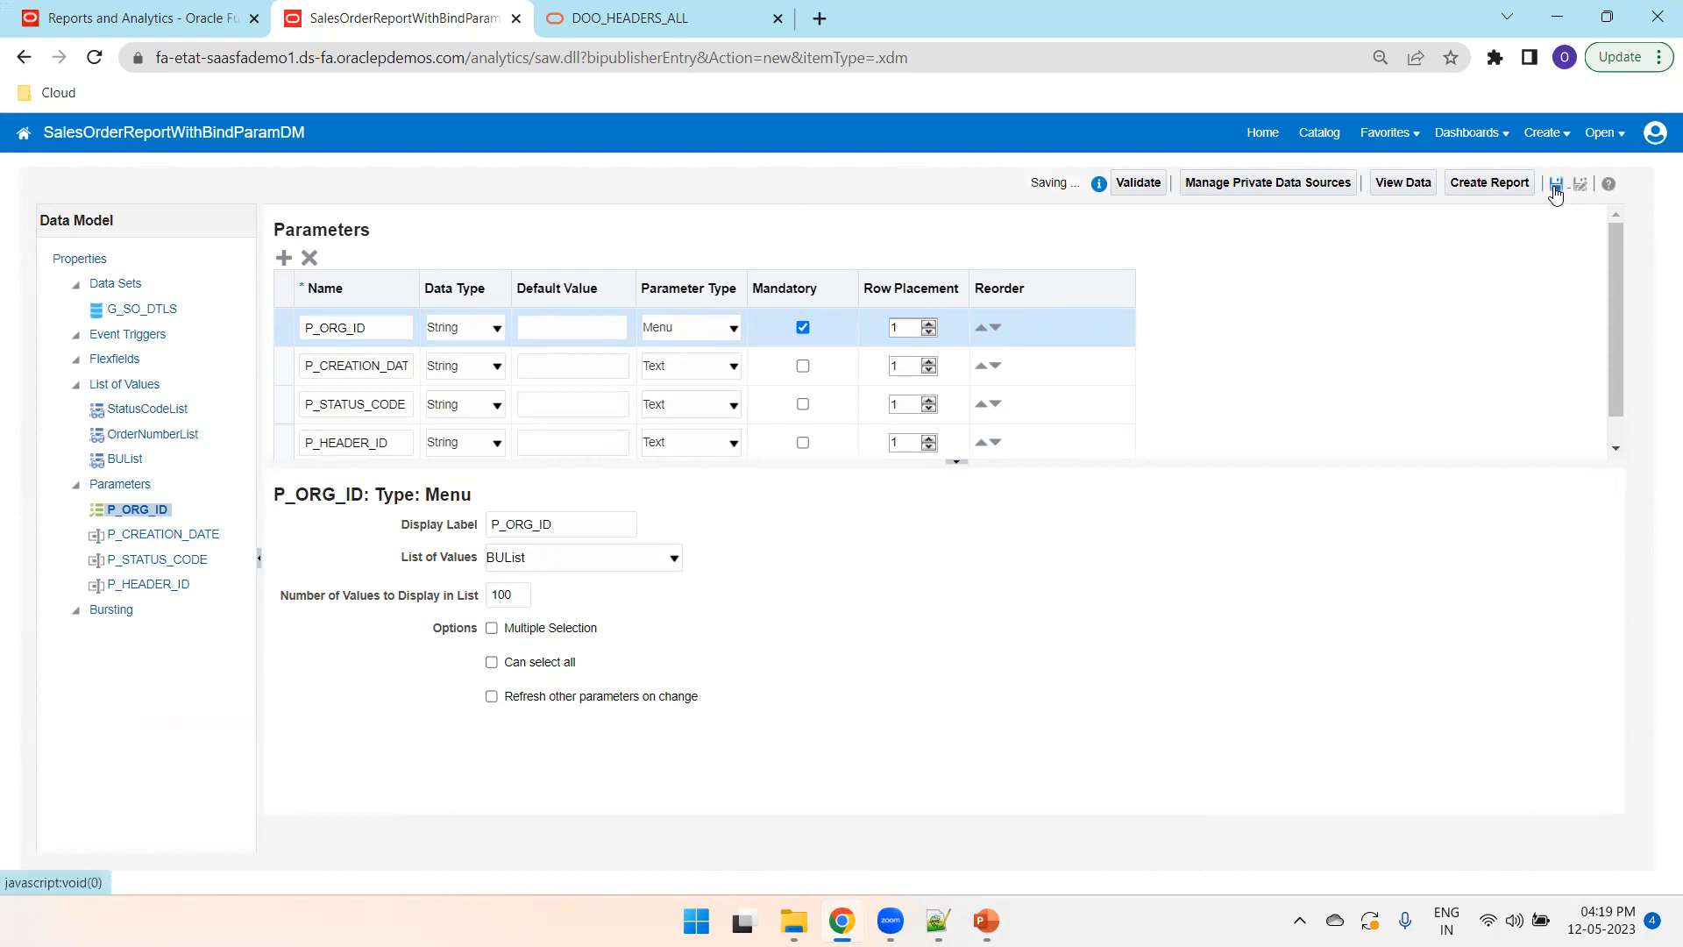
- Set the display label of the P_ORG_ID parameter to Business Unit Name
{"action": "double_click", "coordinate": [601, 523]}
{"action": "type", "text": "Organization N"}
{"action": "key", "text": "ctrl+a"}
{"action": "type", "text": "Business Unit"}
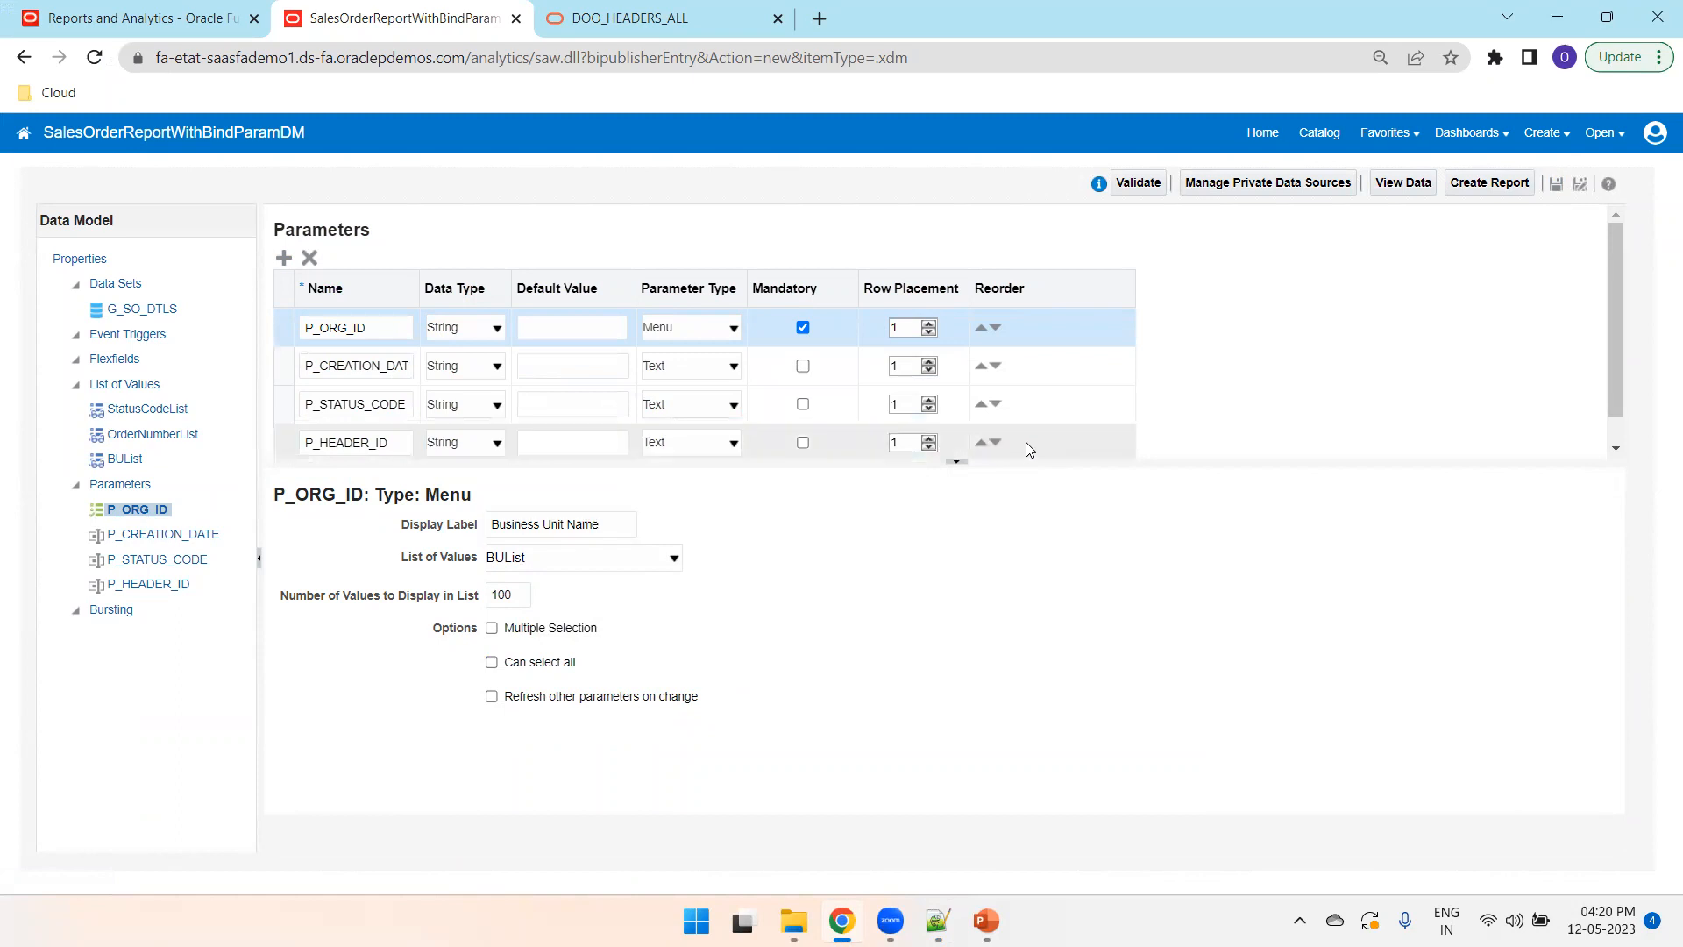
- Move the P_HEADER_ID parameter up so it sits directly below P_ORG_ID in the parameter order
{"action": "left_click", "coordinate": [993, 444]}
{"action": "left_click", "coordinate": [982, 444]}
{"action": "left_click", "coordinate": [981, 444]}
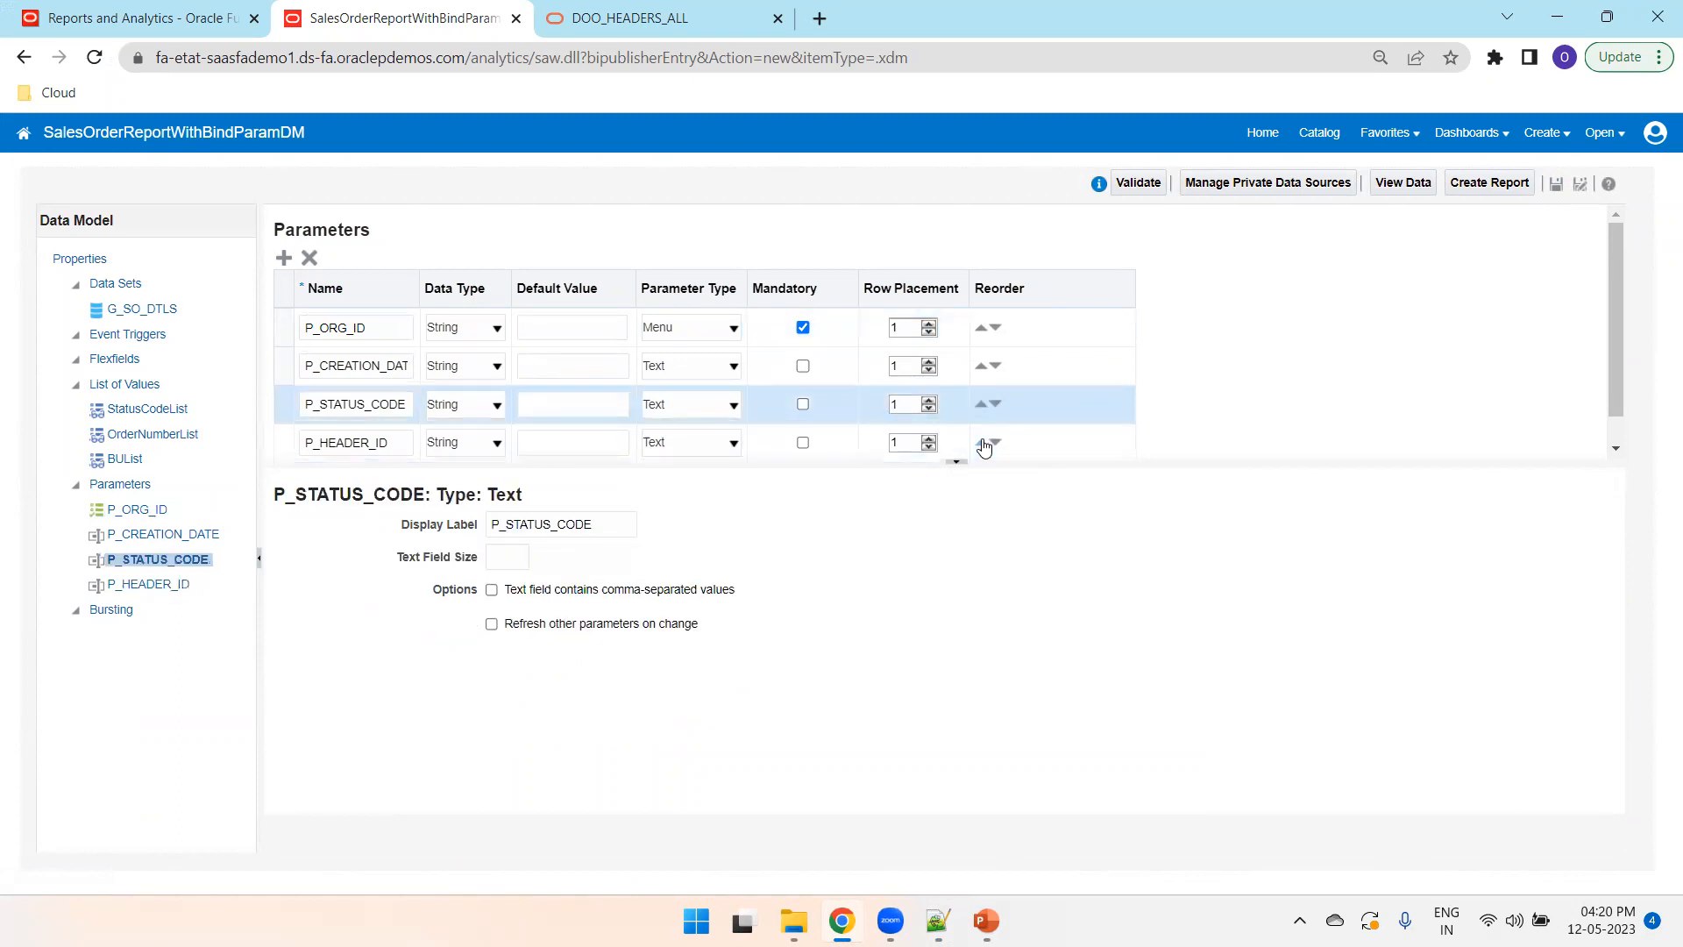
{"action": "left_click", "coordinate": [1038, 451]}
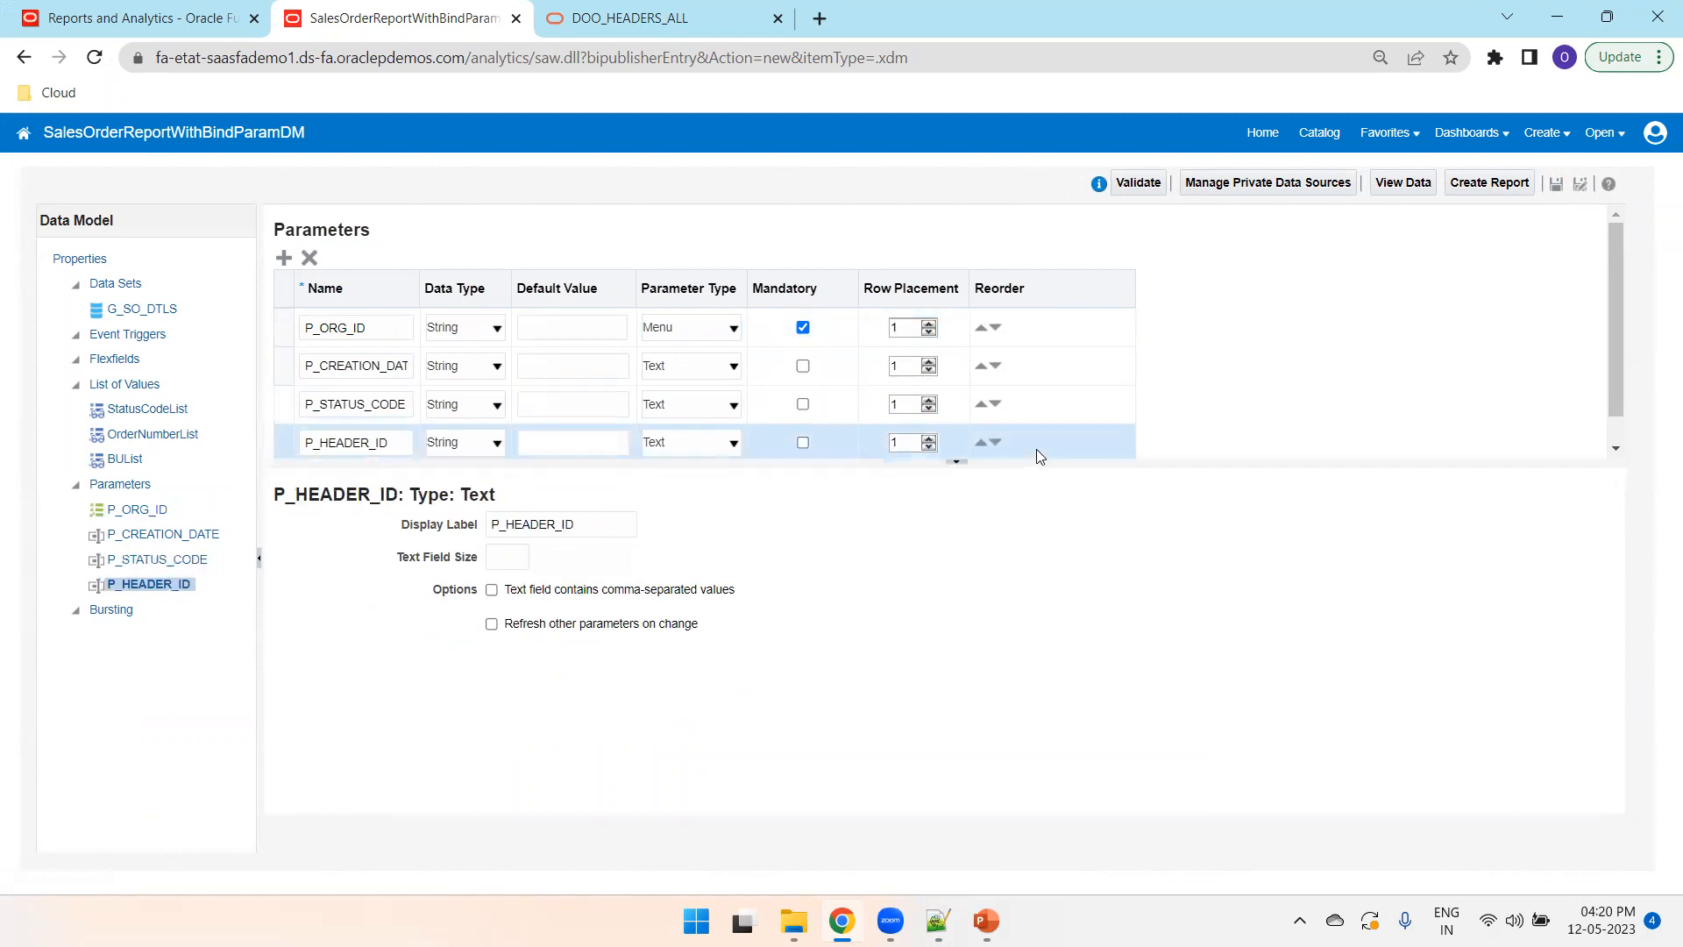
{"action": "left_click", "coordinate": [981, 444]}
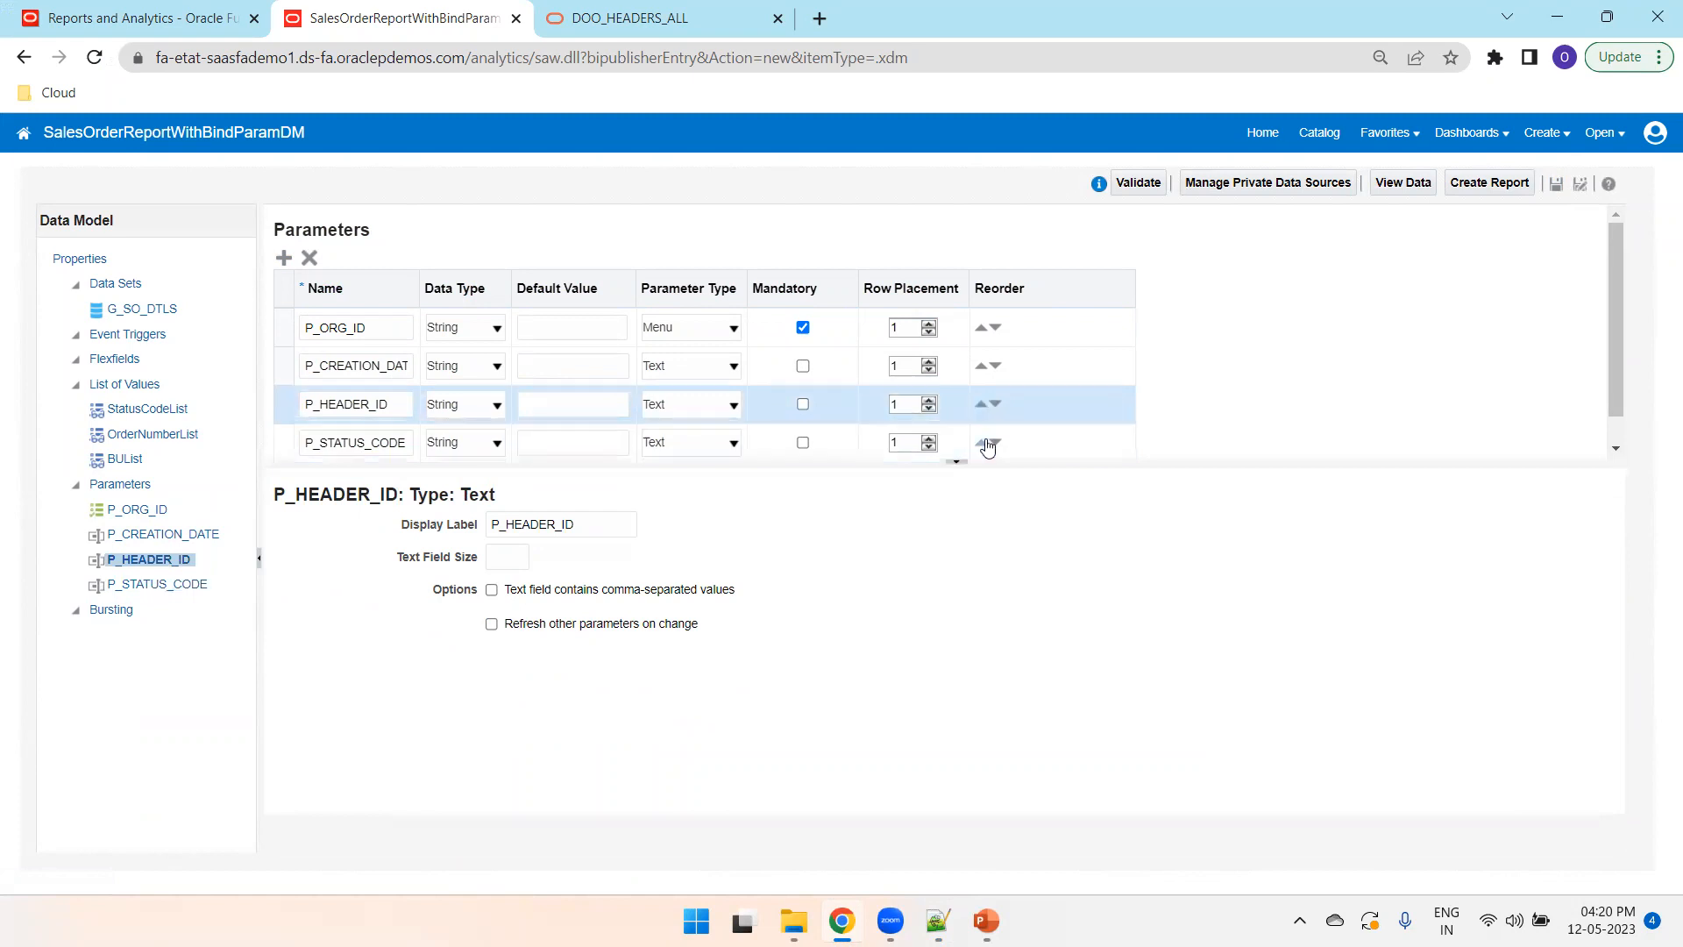
{"action": "left_click", "coordinate": [981, 404]}
- Make P_HEADER_ID a Search parameter based on OrderNumberList that refreshes other parameters on change
{"action": "left_click", "coordinate": [733, 370]}
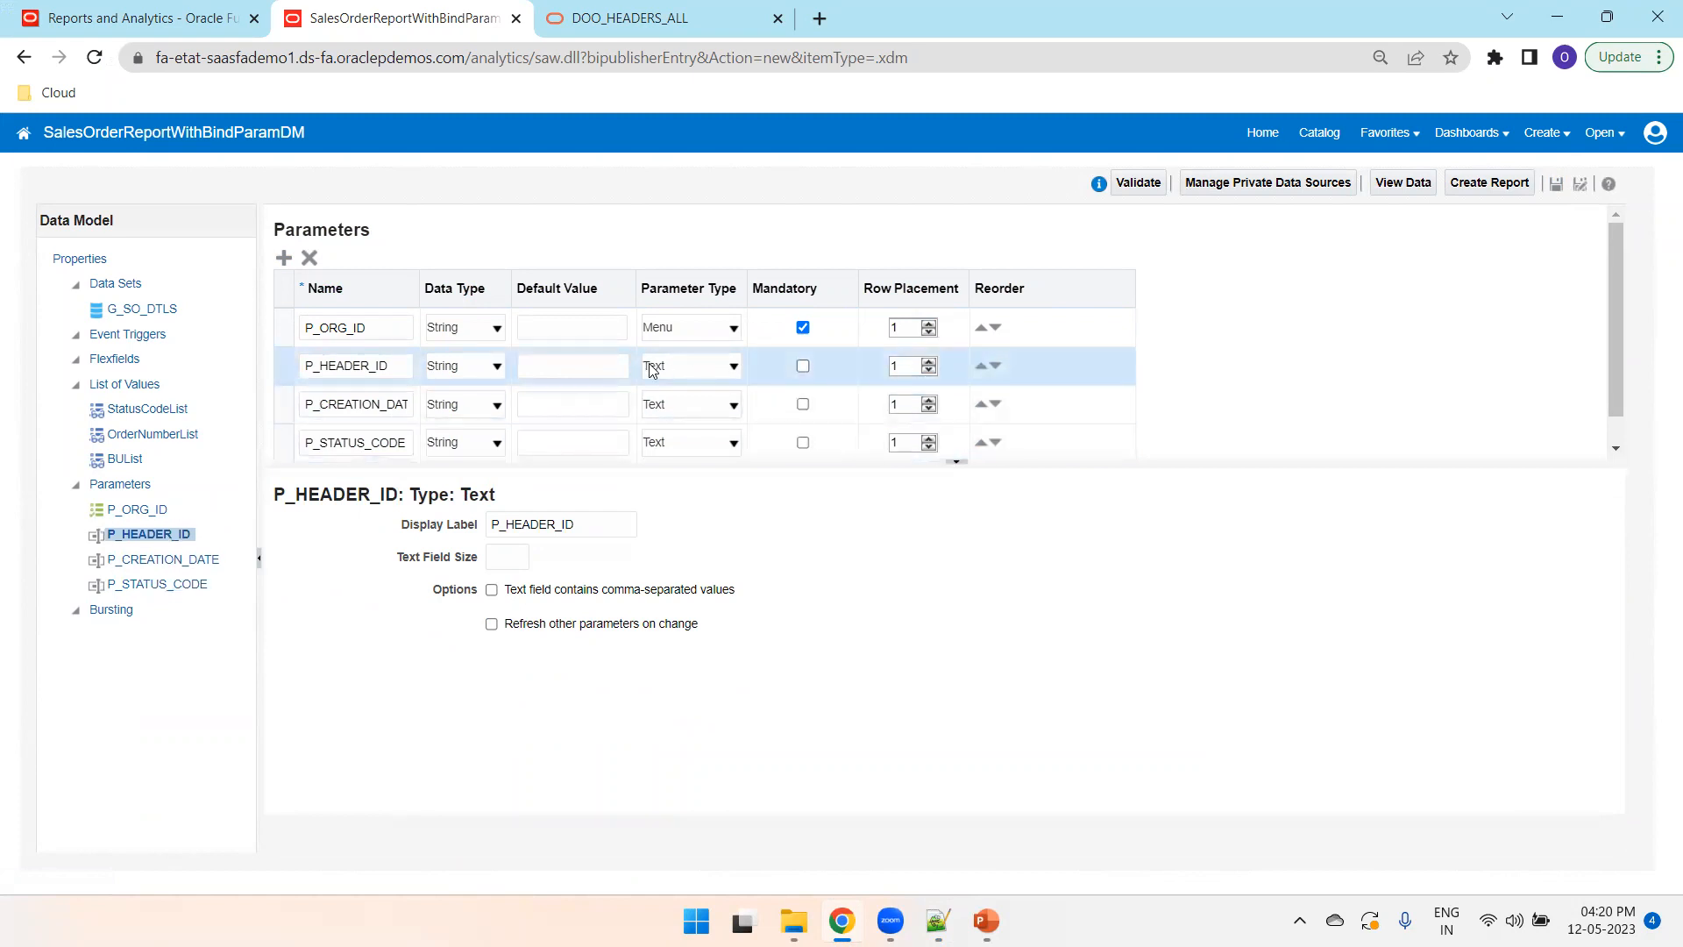
{"action": "left_click", "coordinate": [666, 366]}
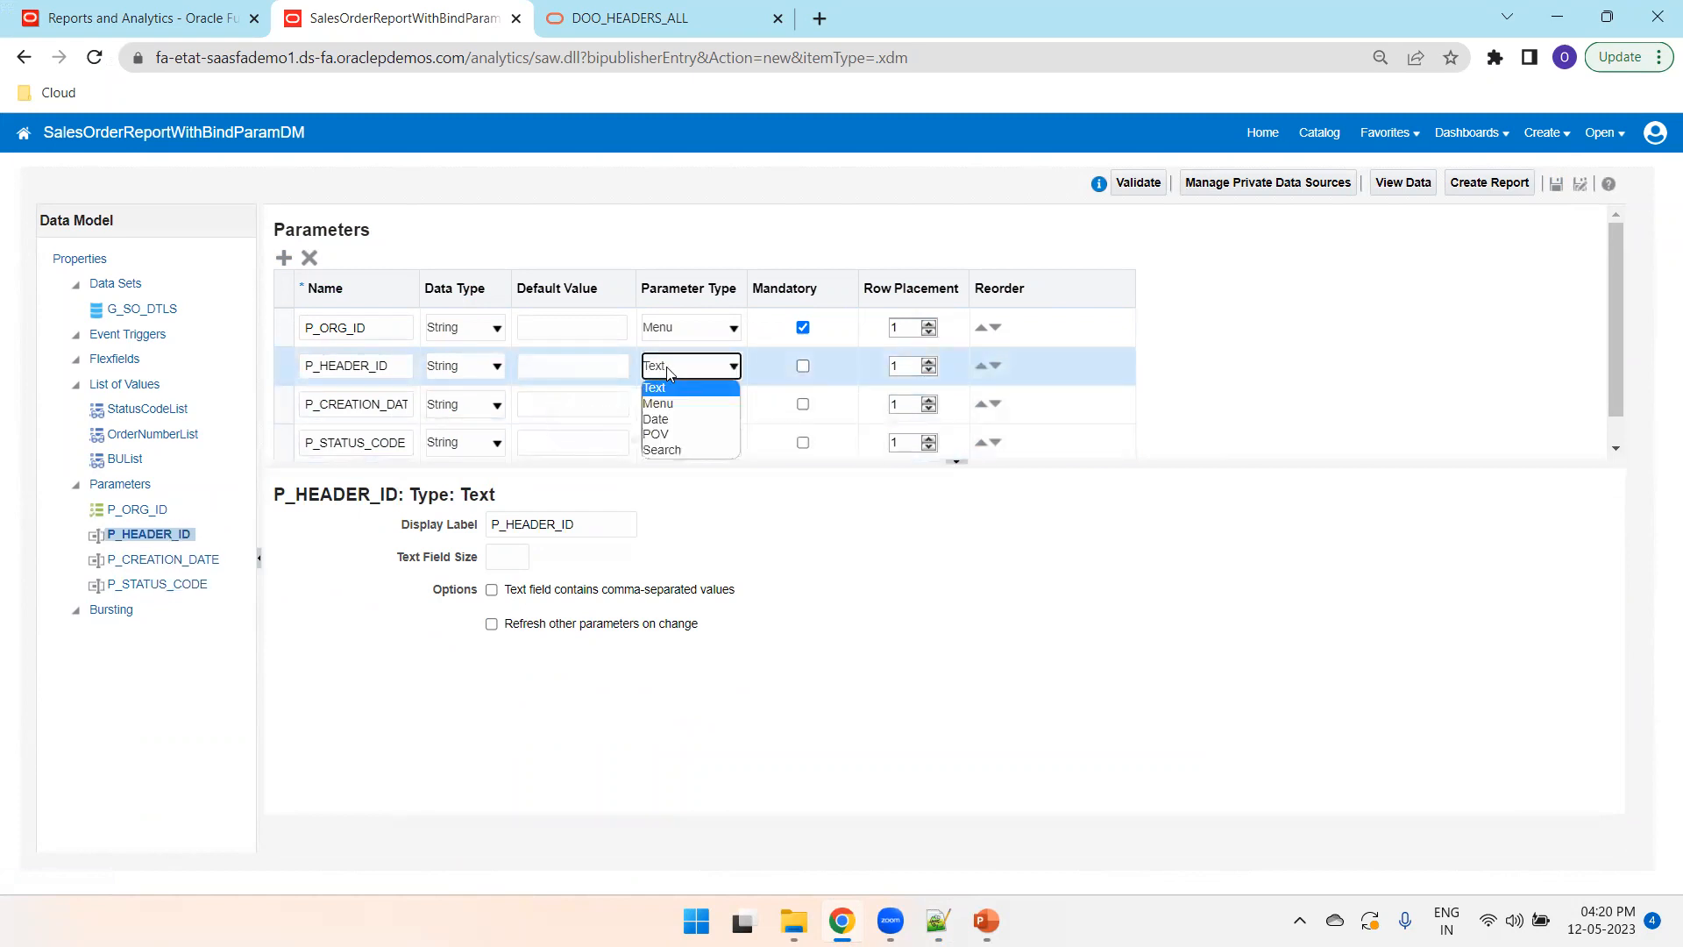
{"action": "left_click", "coordinate": [680, 447]}
{"action": "left_click", "coordinate": [615, 559]}
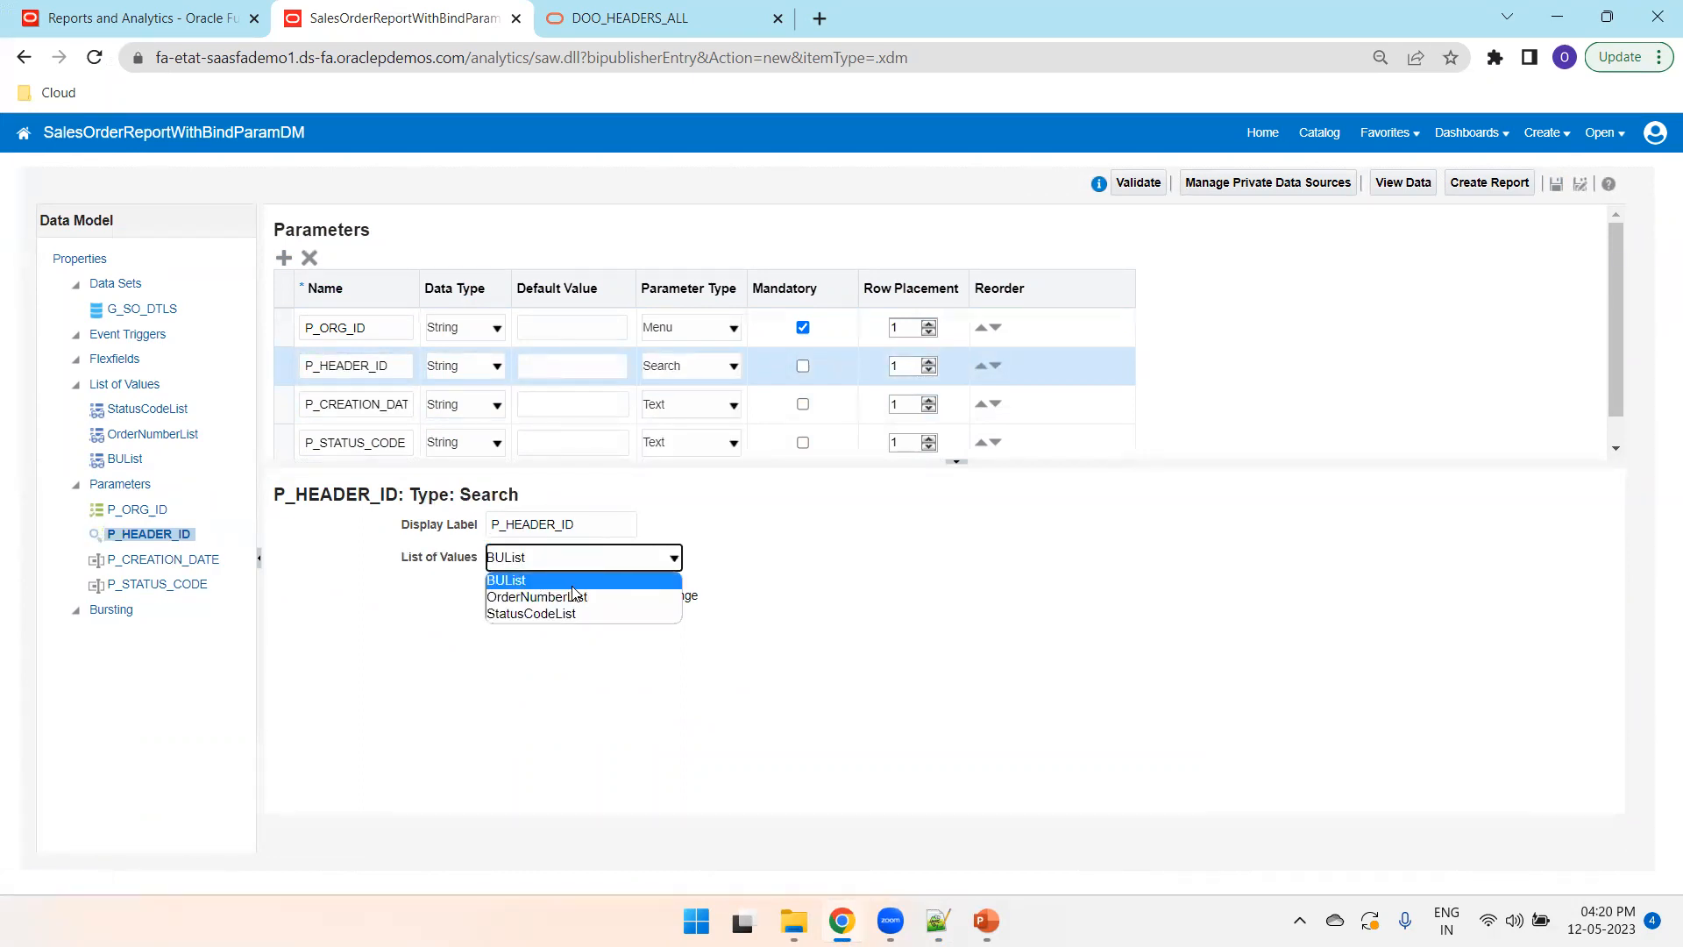
{"action": "left_click", "coordinate": [539, 597]}
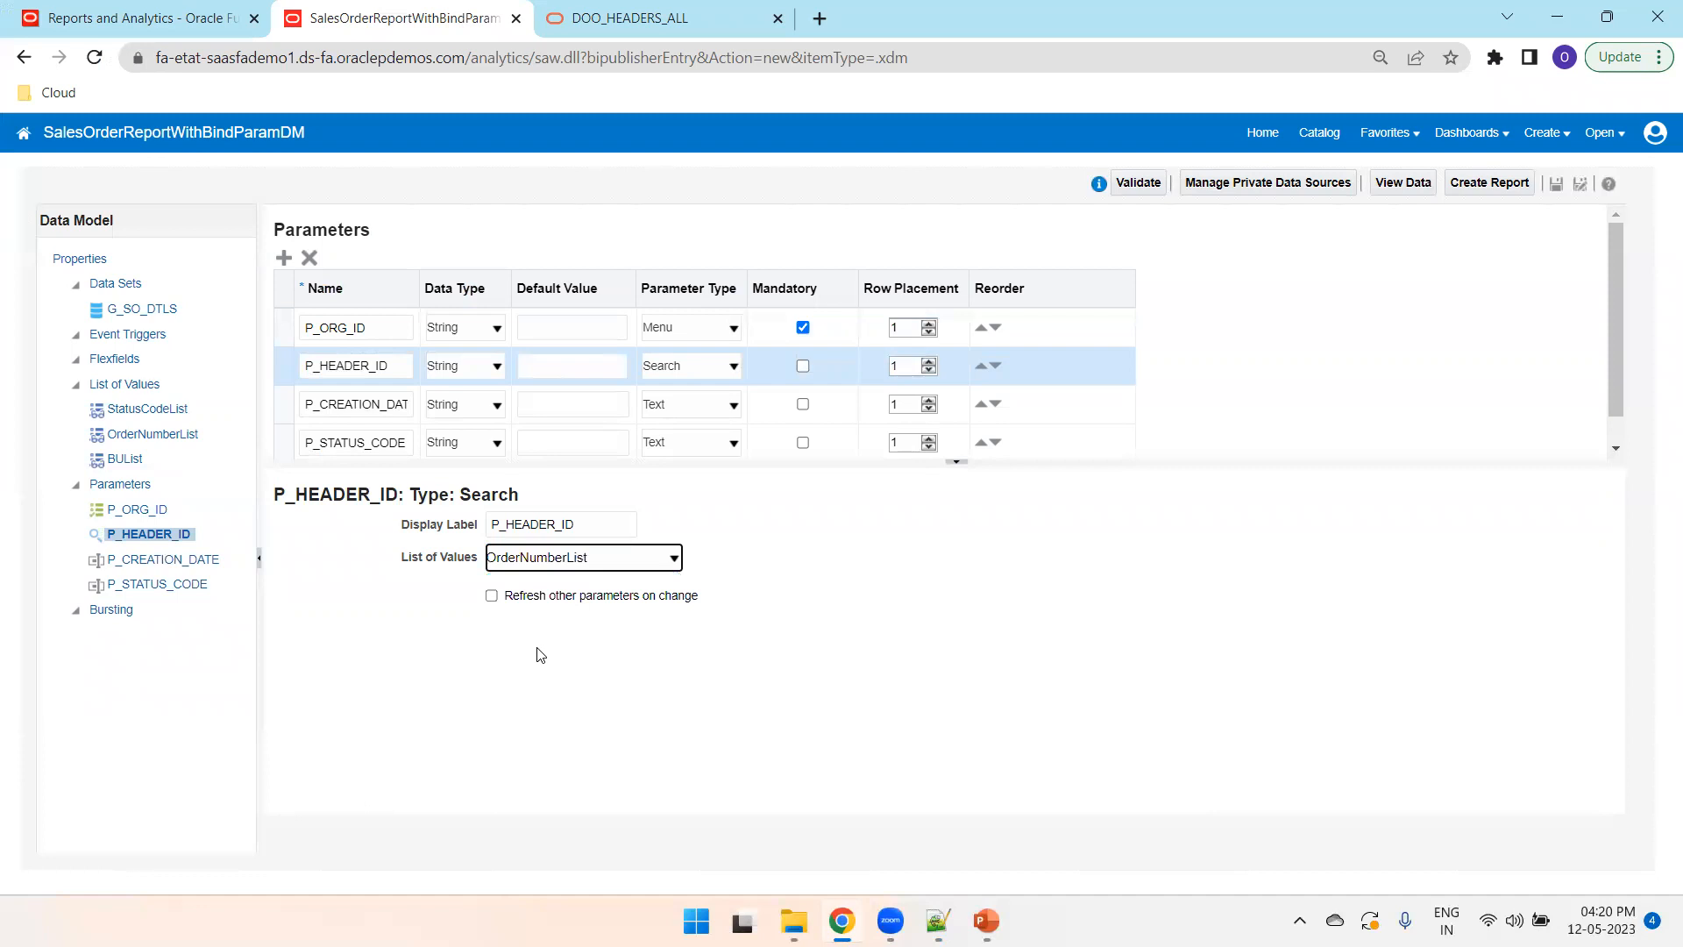
{"action": "left_click", "coordinate": [492, 596]}
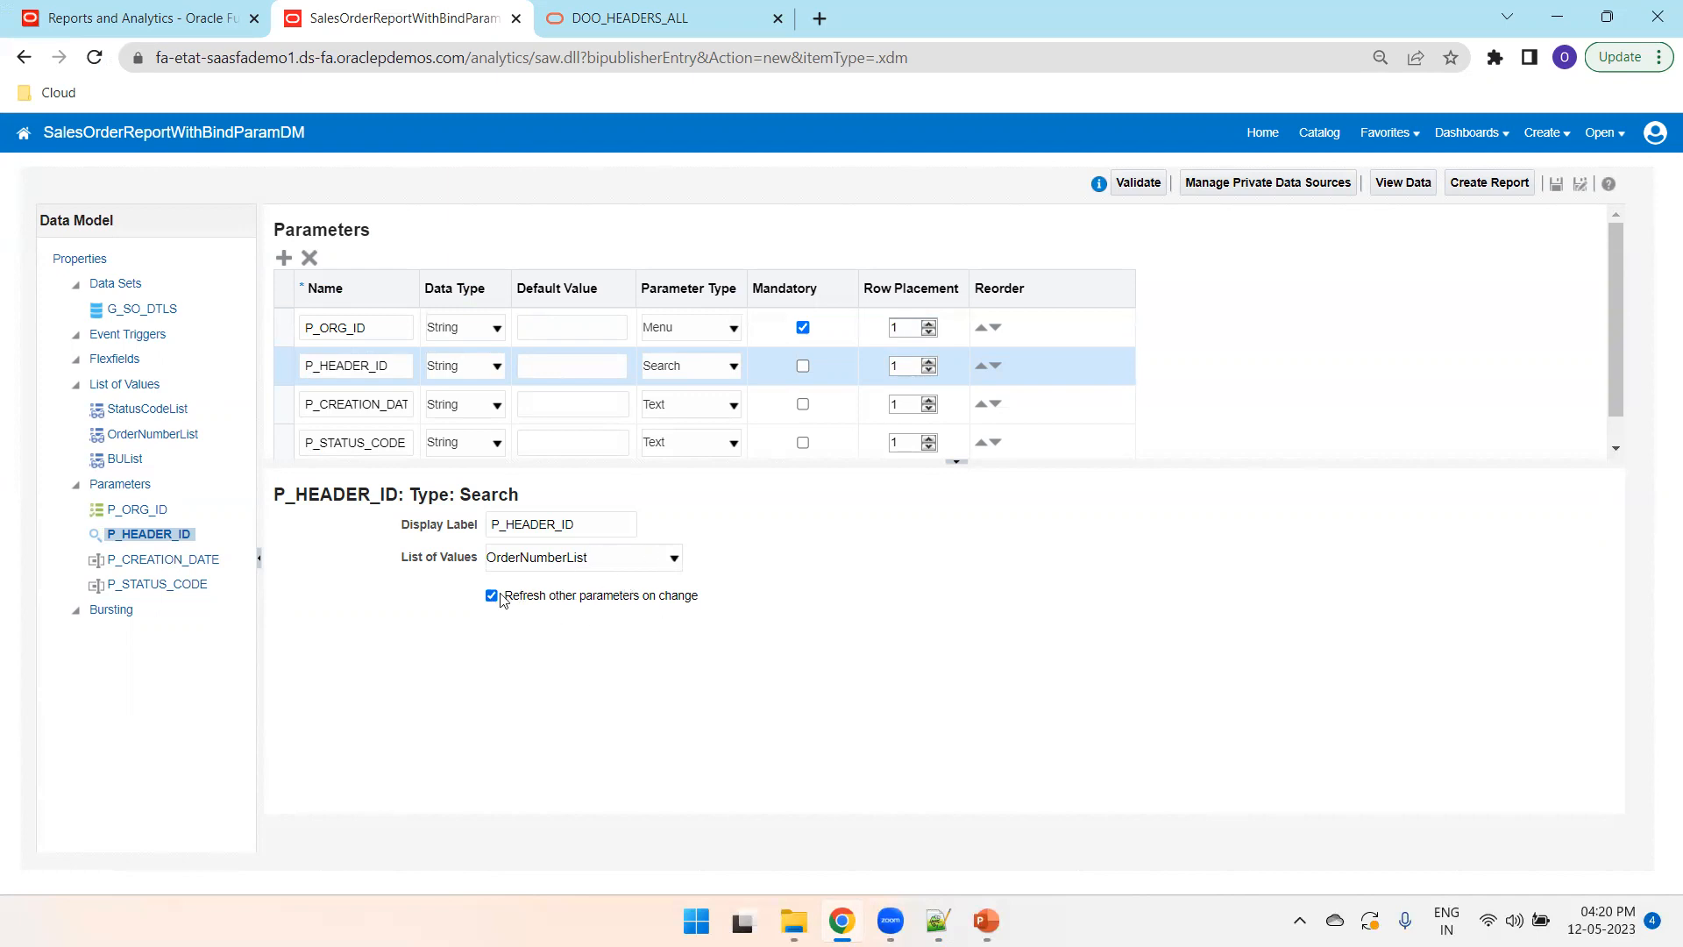
- Enable Refresh other parameters on change for P_ORG_ID and save the data model
{"action": "left_click", "coordinate": [556, 323]}
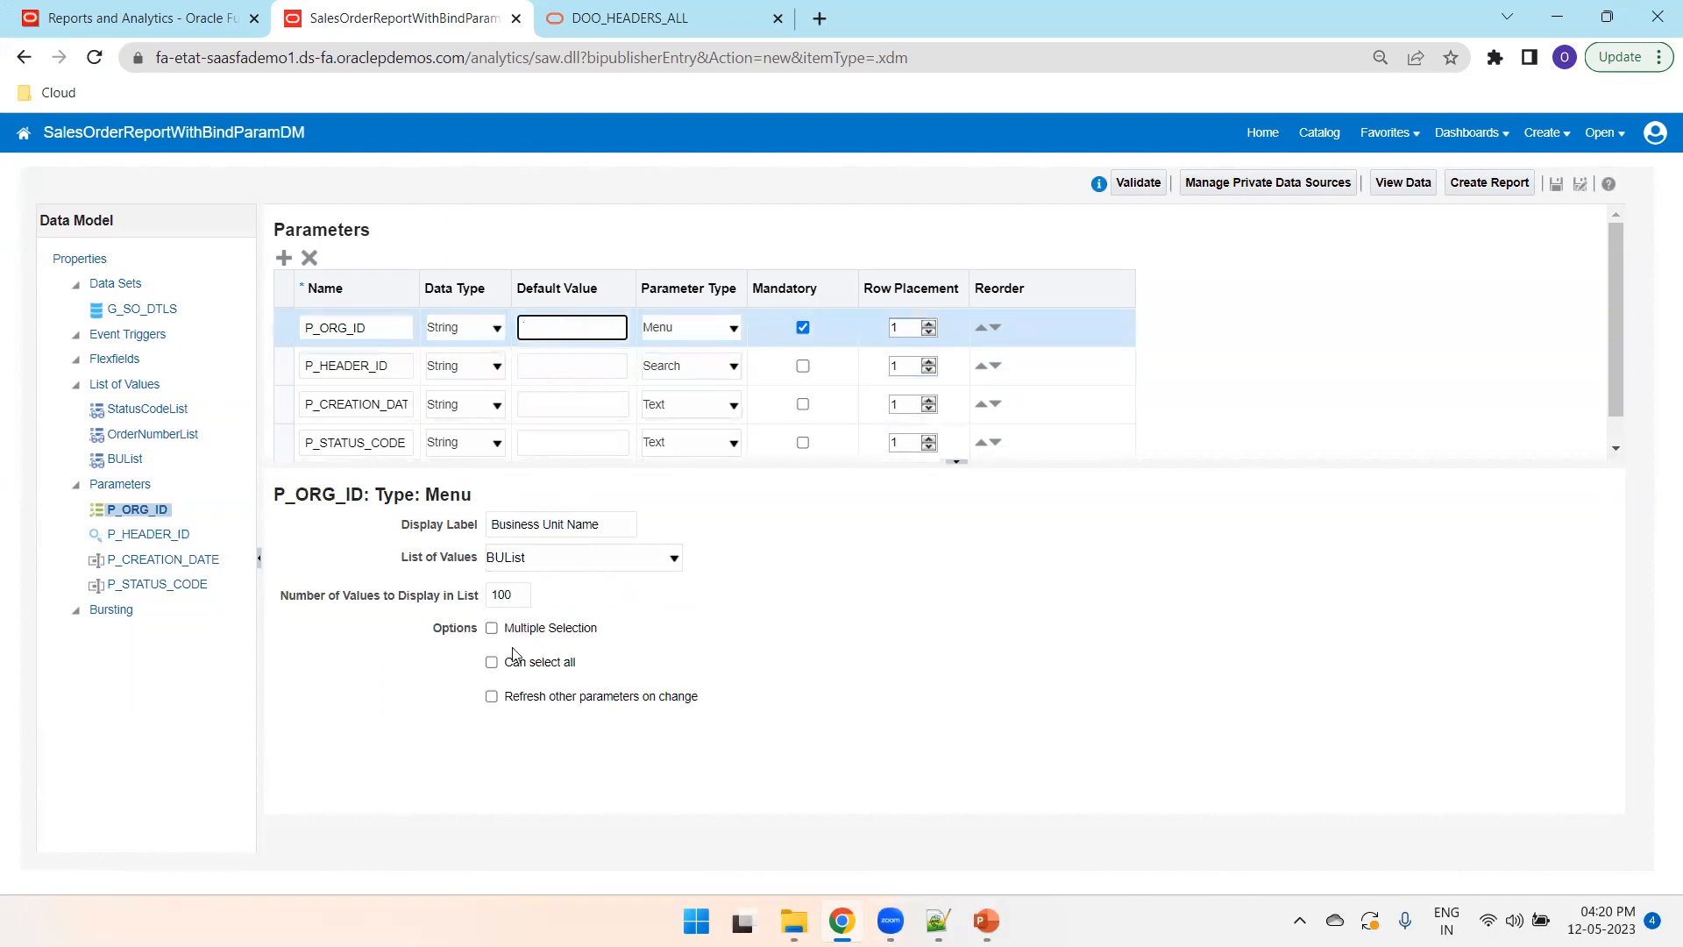
{"action": "left_click", "coordinate": [492, 697]}
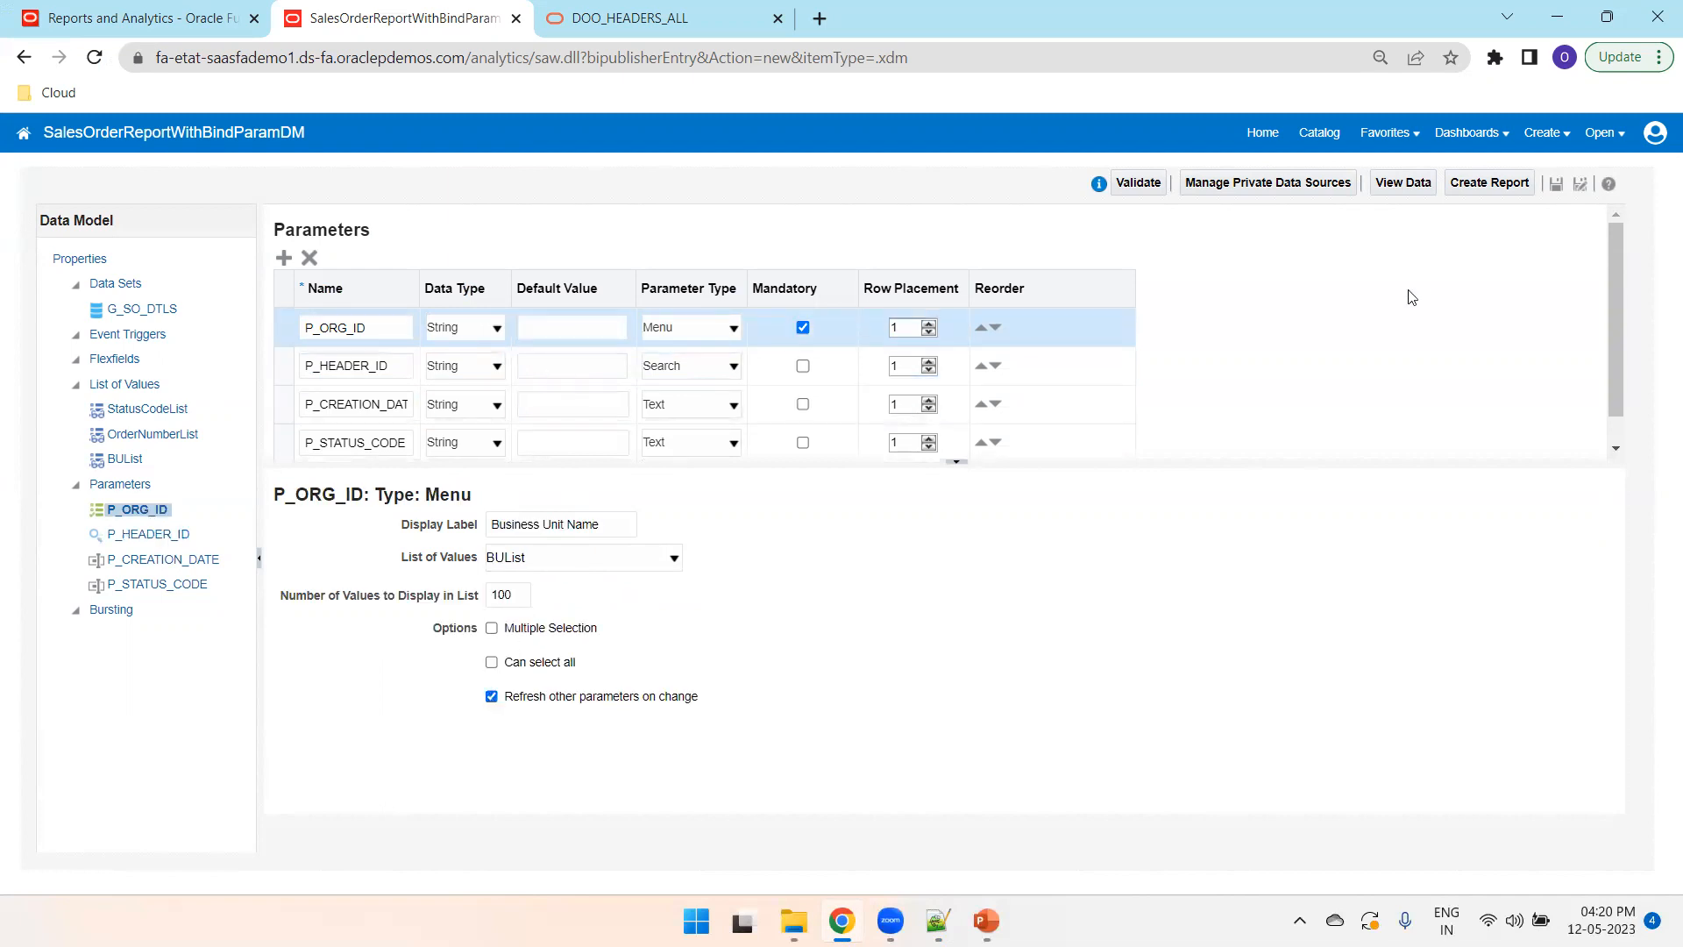
{"action": "left_click", "coordinate": [1556, 191]}
- Make P_STATUS_CODE a Menu parameter based on StatusCodeList, with Multiple Selection and Can select all enabled and NULL Value Passed
{"action": "left_click", "coordinate": [556, 403]}
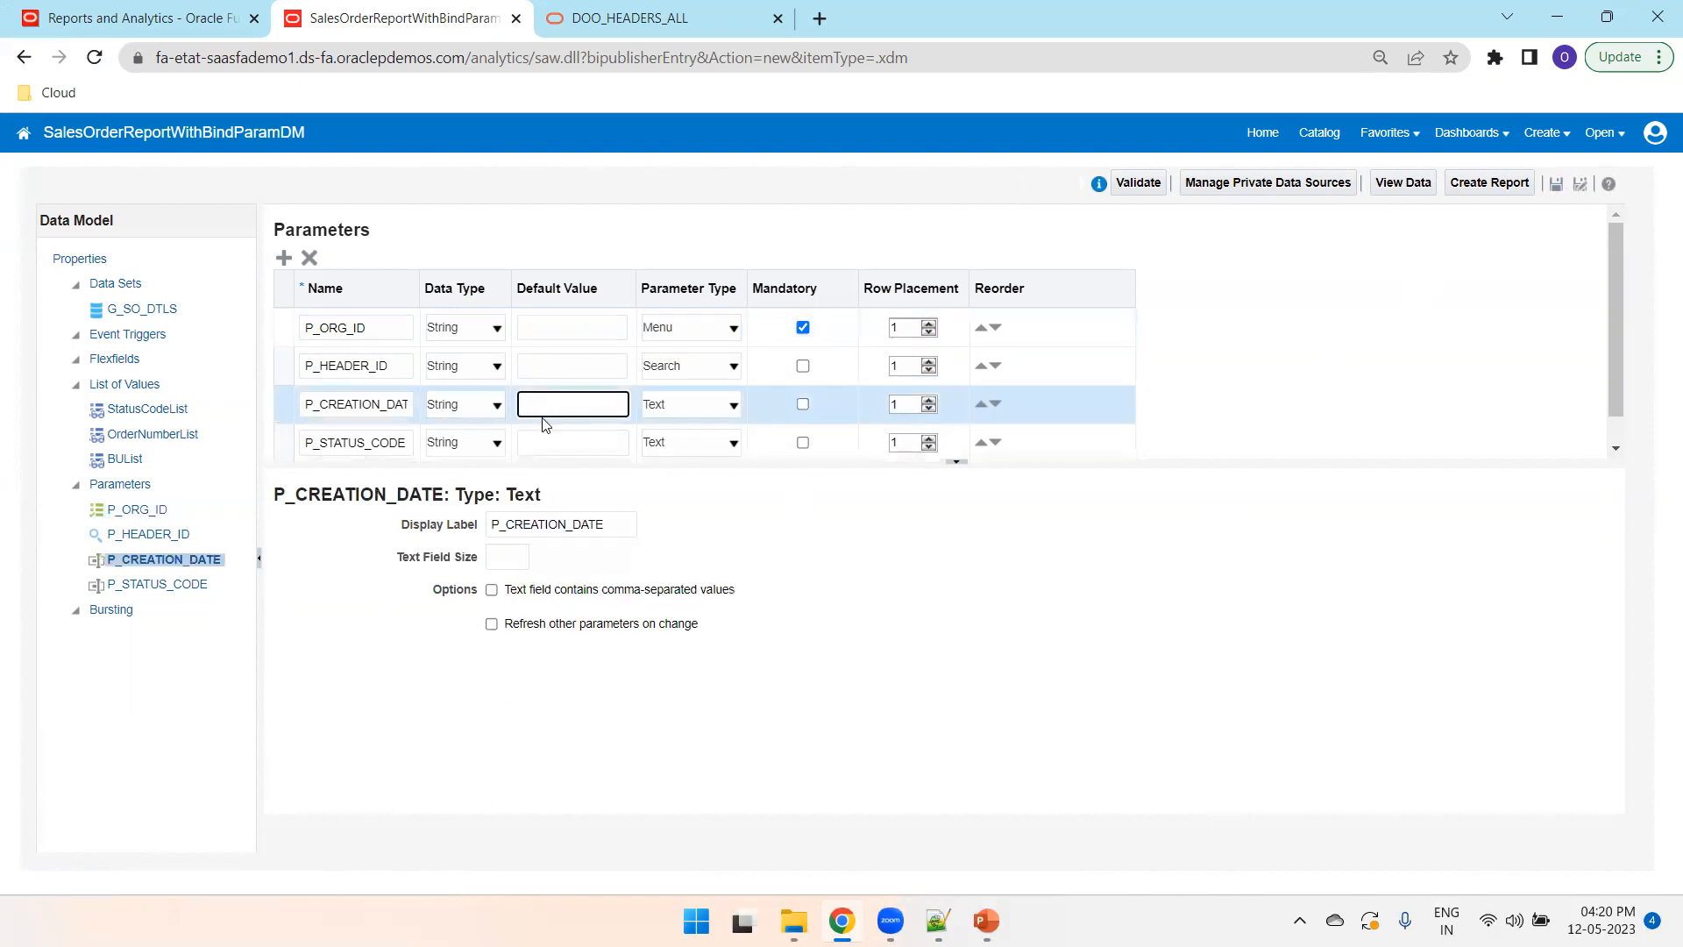
{"action": "left_click", "coordinate": [554, 439]}
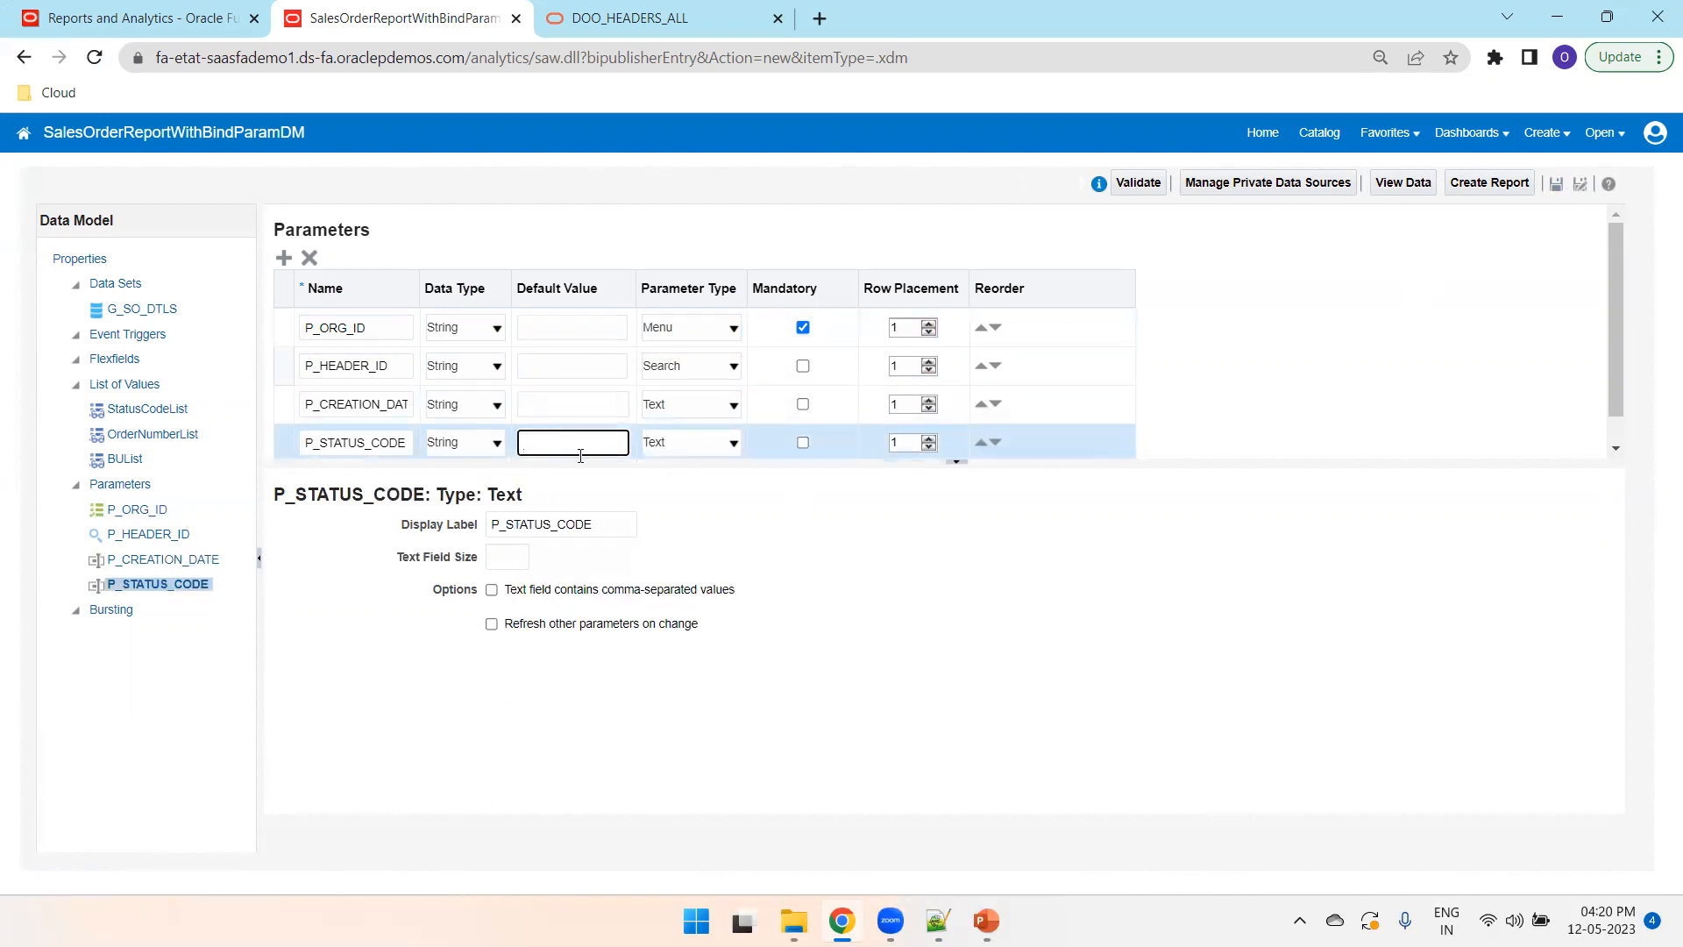
{"action": "left_click", "coordinate": [688, 450]}
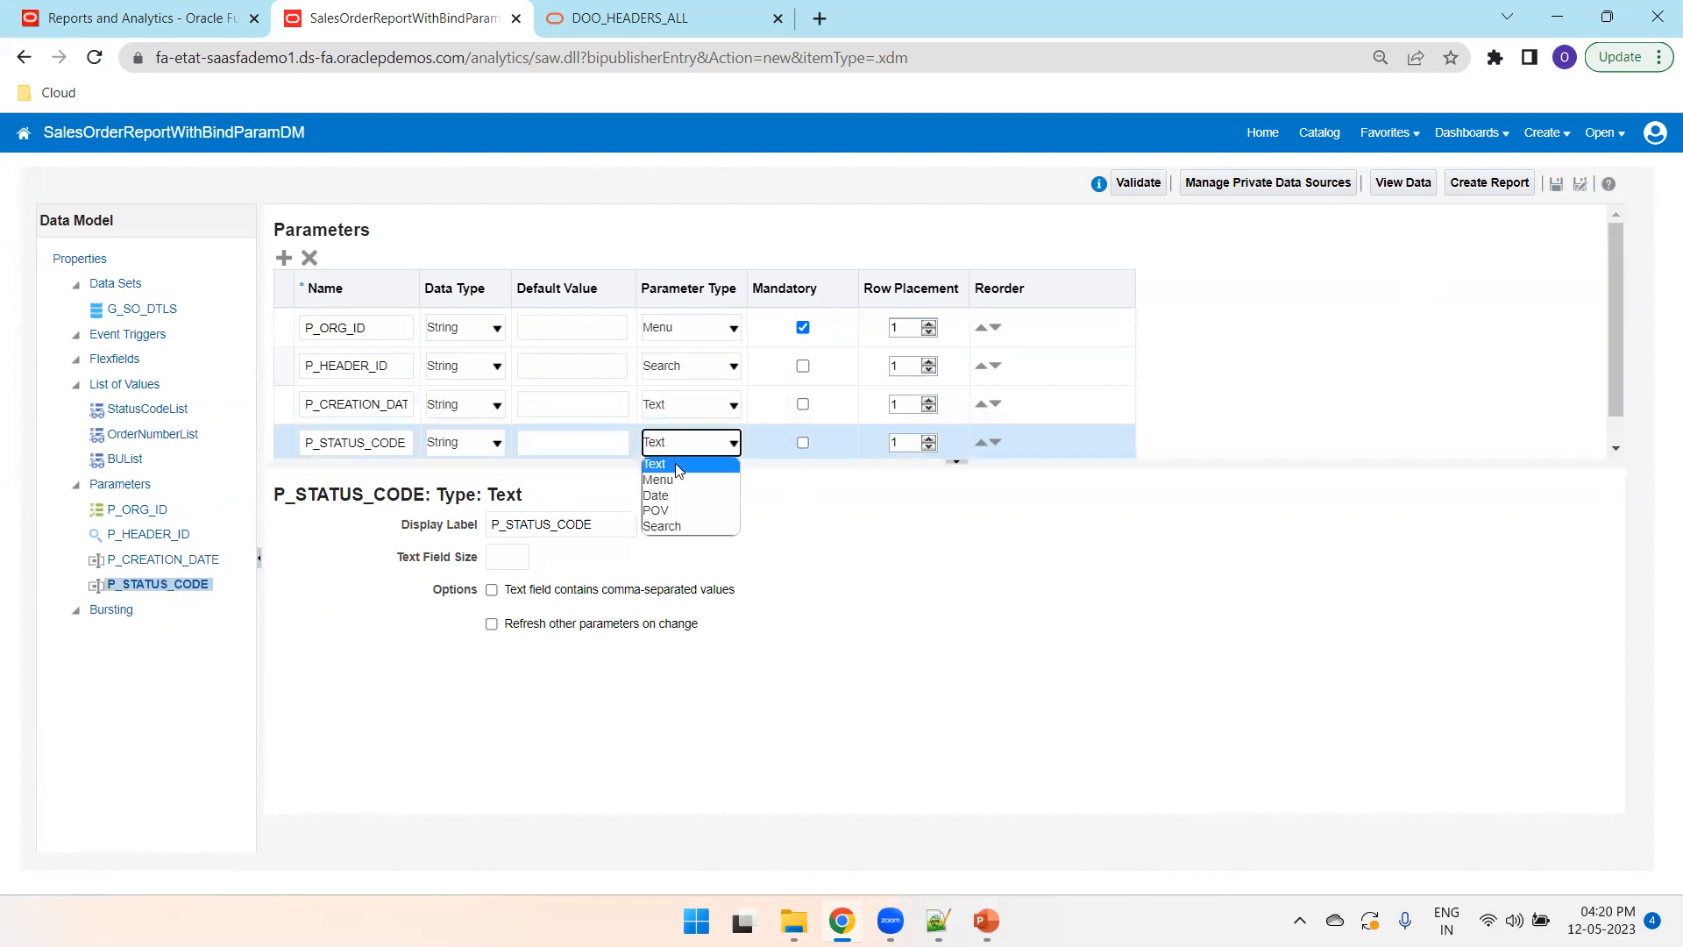
{"action": "left_click", "coordinate": [675, 480]}
{"action": "left_click", "coordinate": [603, 568]}
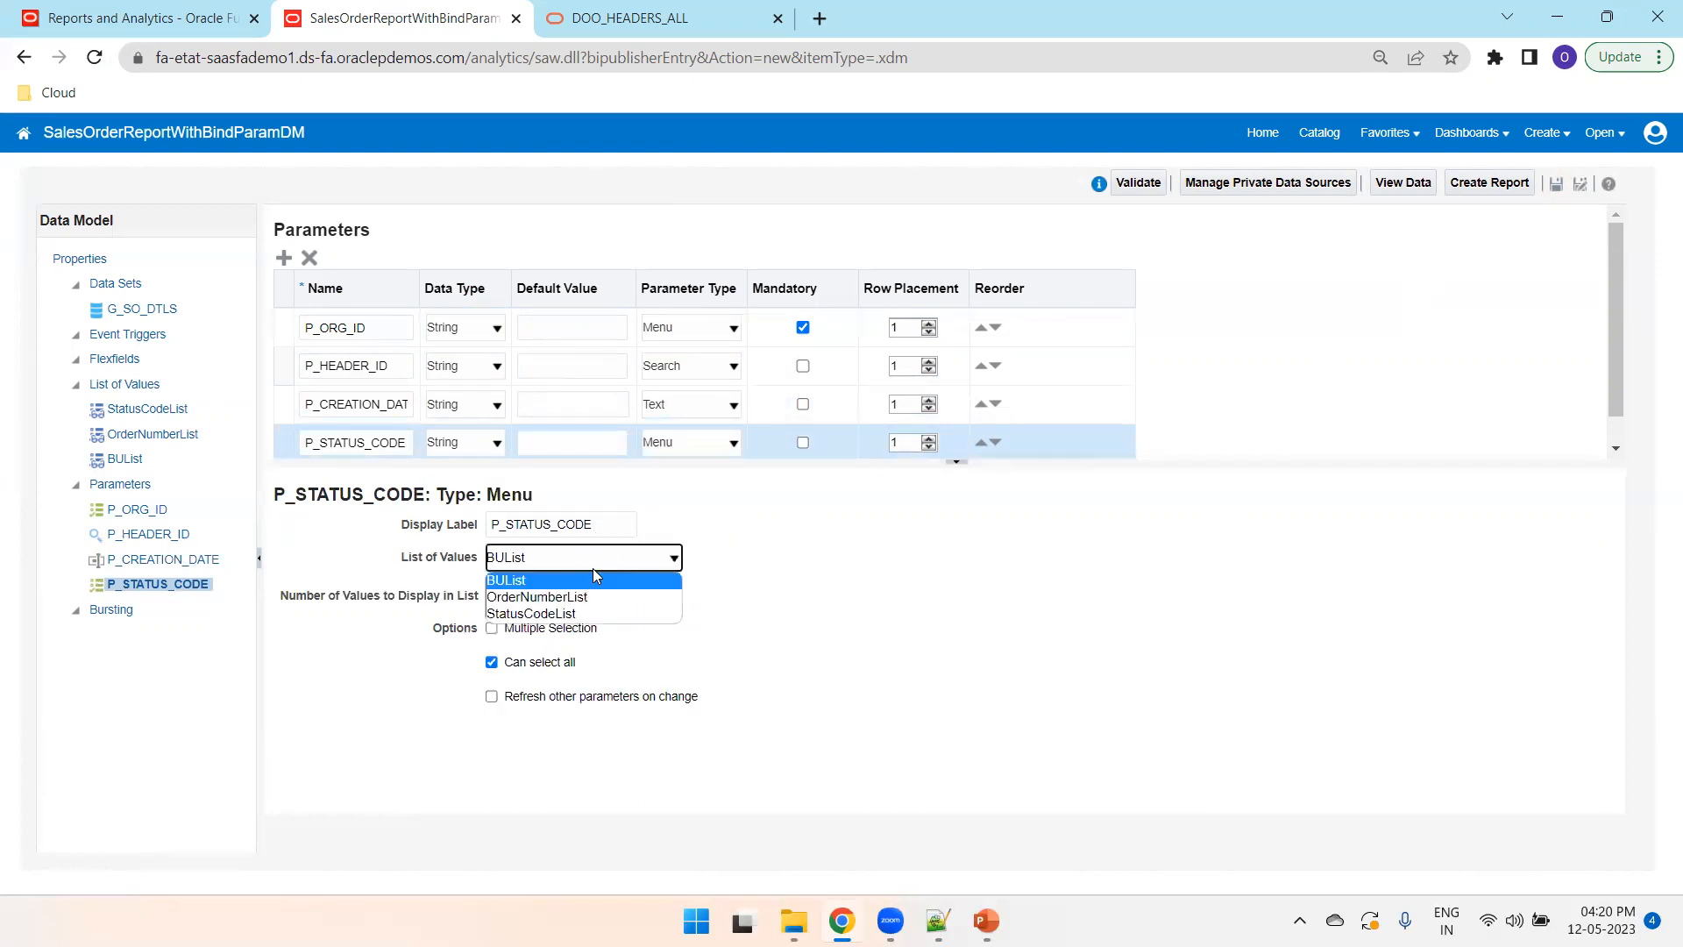
{"action": "left_click", "coordinate": [566, 612]}
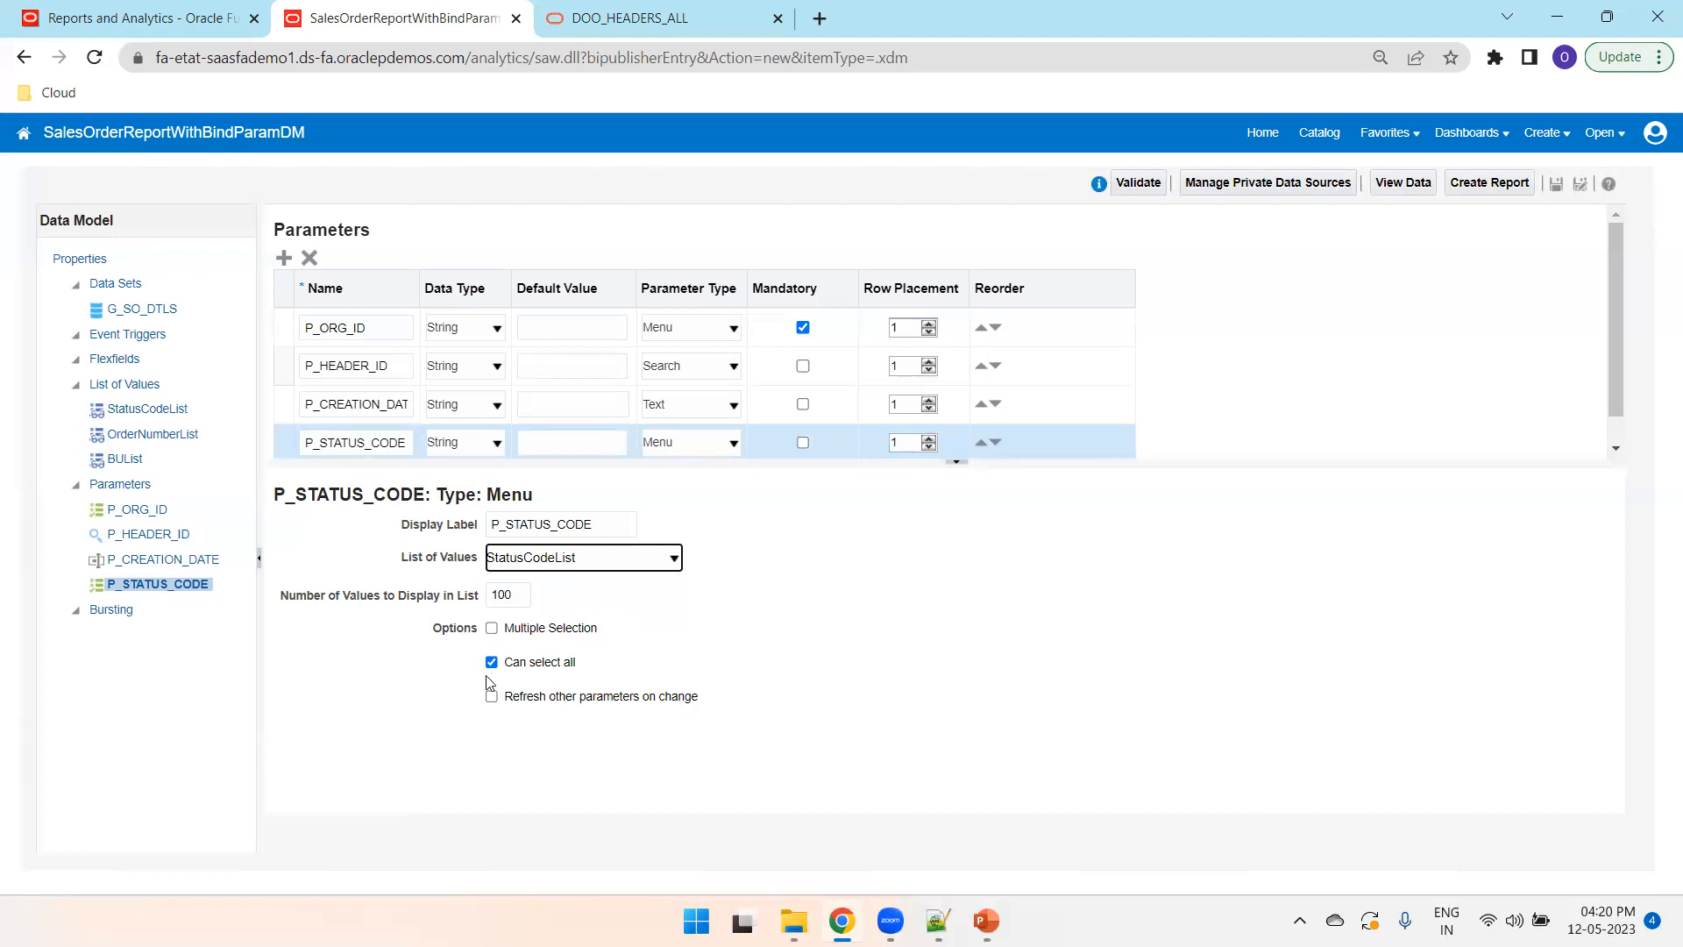
{"action": "left_click", "coordinate": [503, 630]}
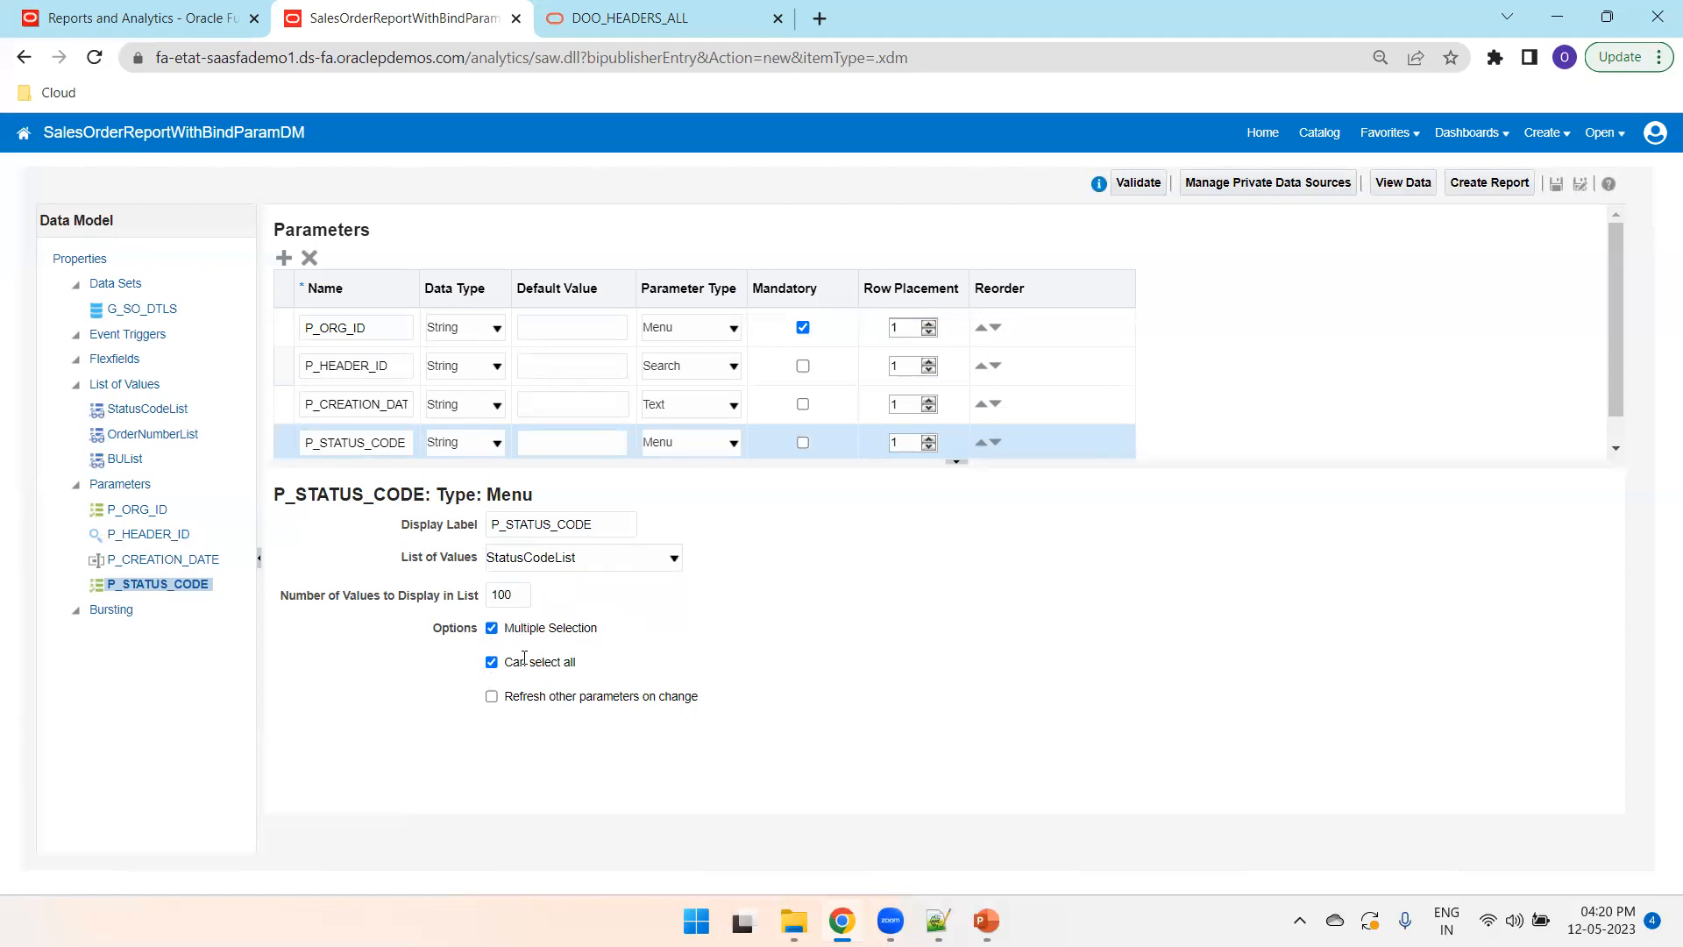
{"action": "left_click", "coordinate": [492, 663]}
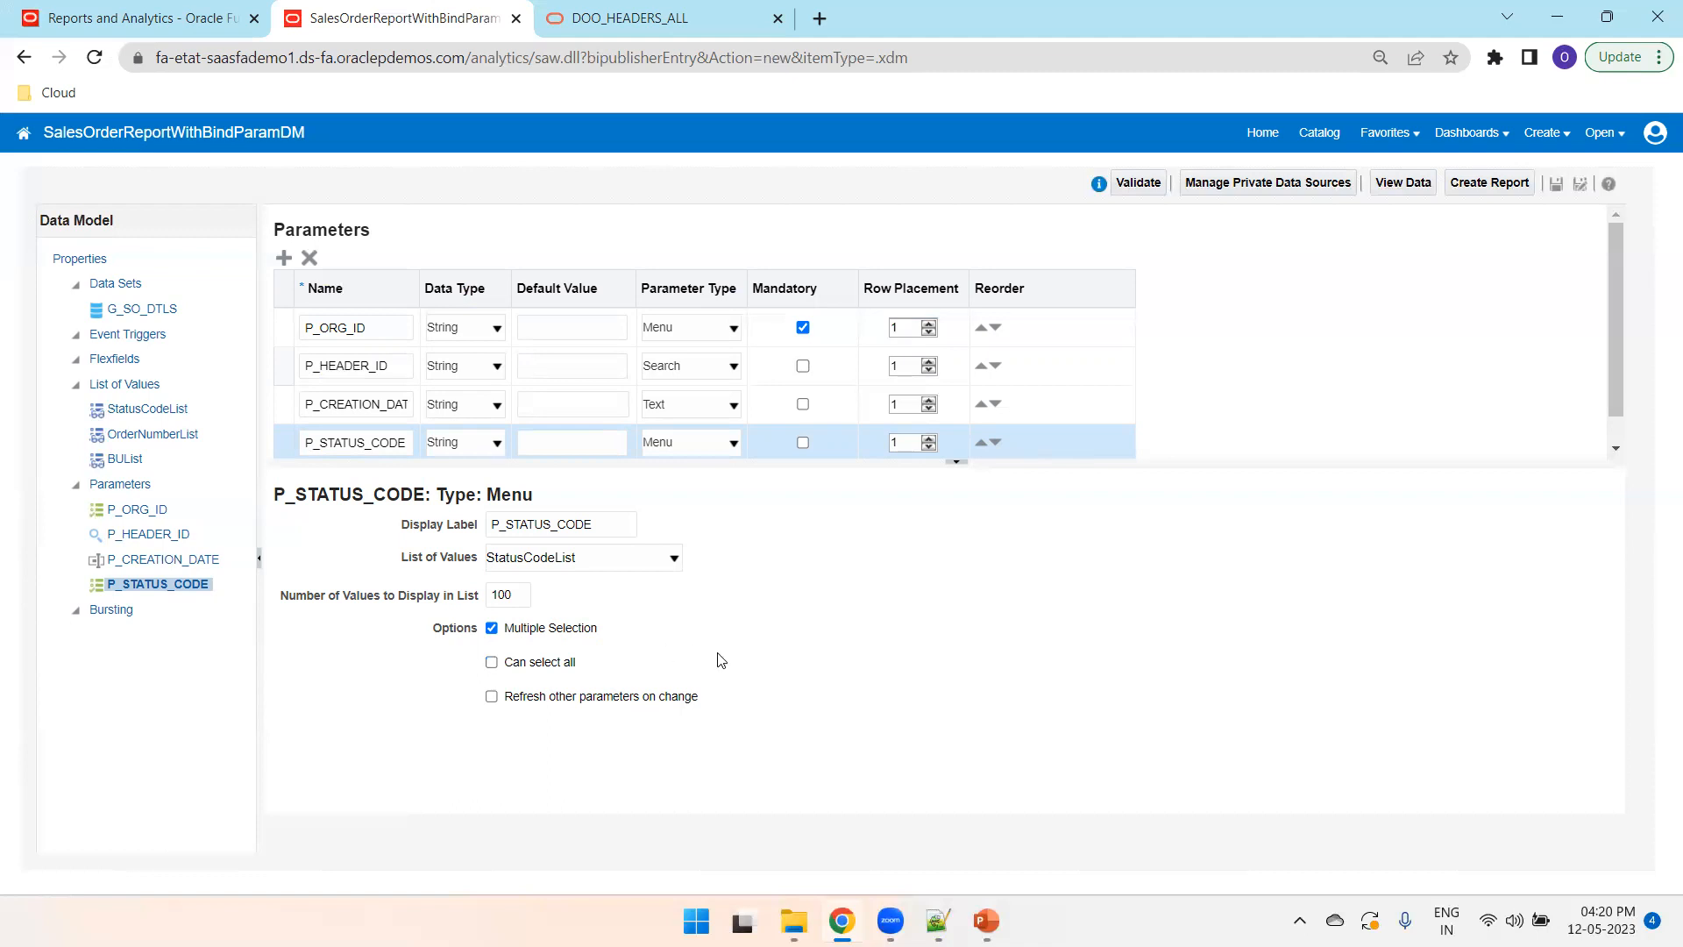
{"action": "left_click", "coordinate": [1557, 185]}
{"action": "left_click", "coordinate": [489, 663]}
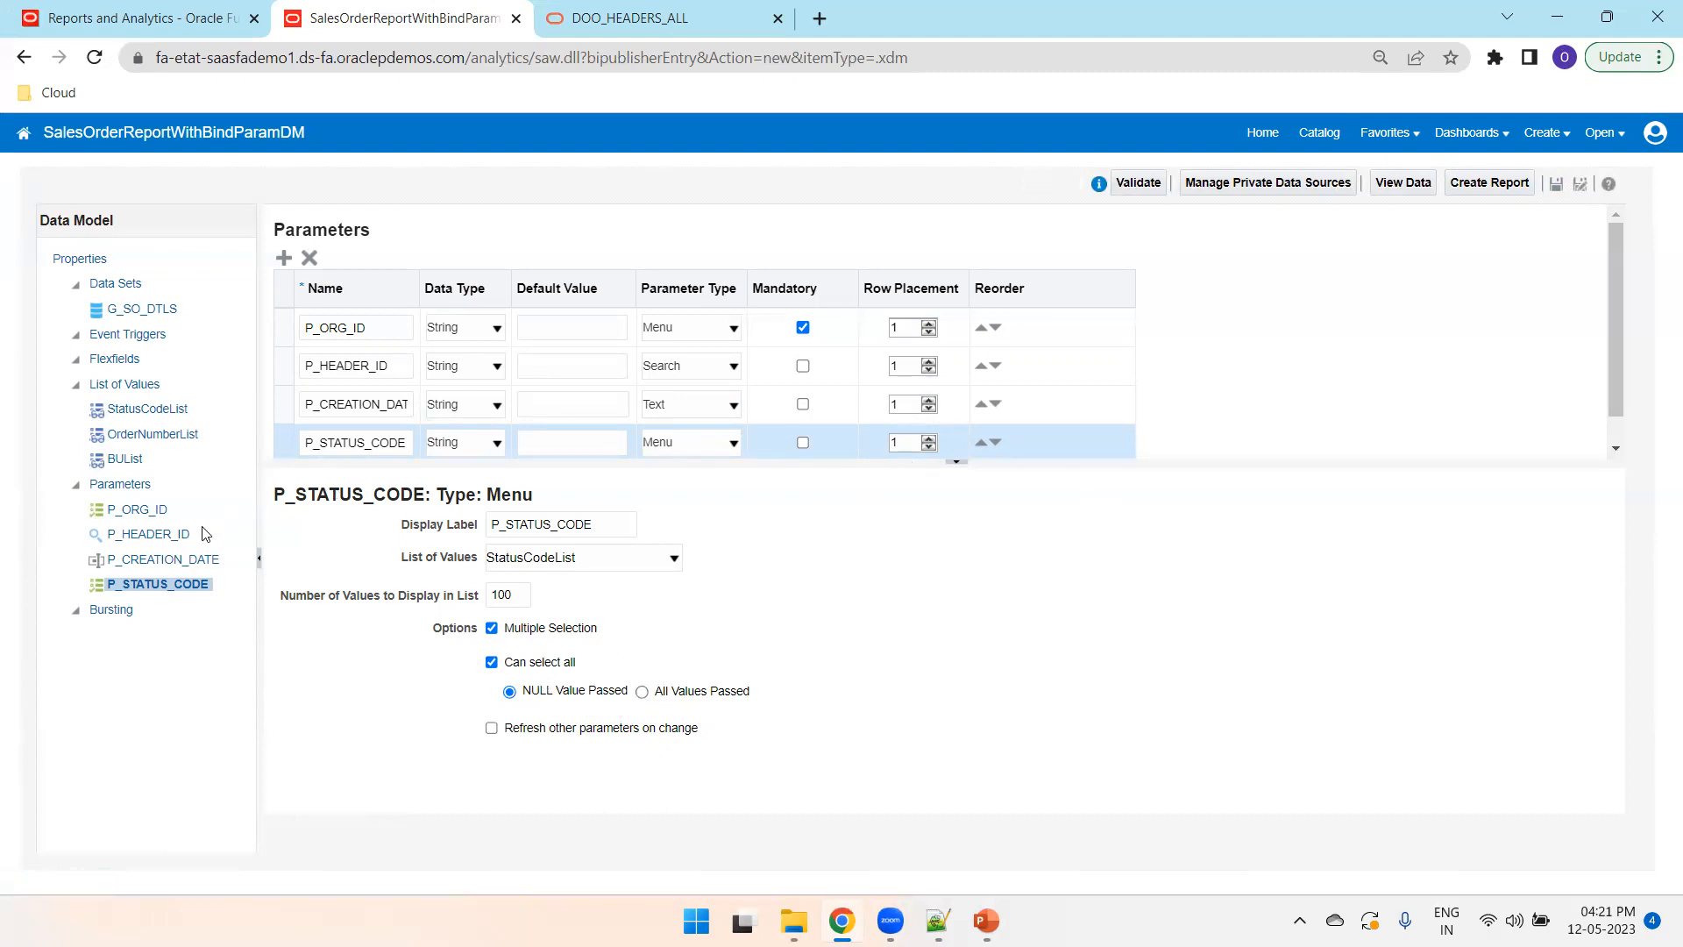
- Set the display label of the P_CREATION_DATE parameter to Order Creation Date
{"action": "left_click", "coordinate": [153, 563]}
{"action": "double_click", "coordinate": [535, 523]}
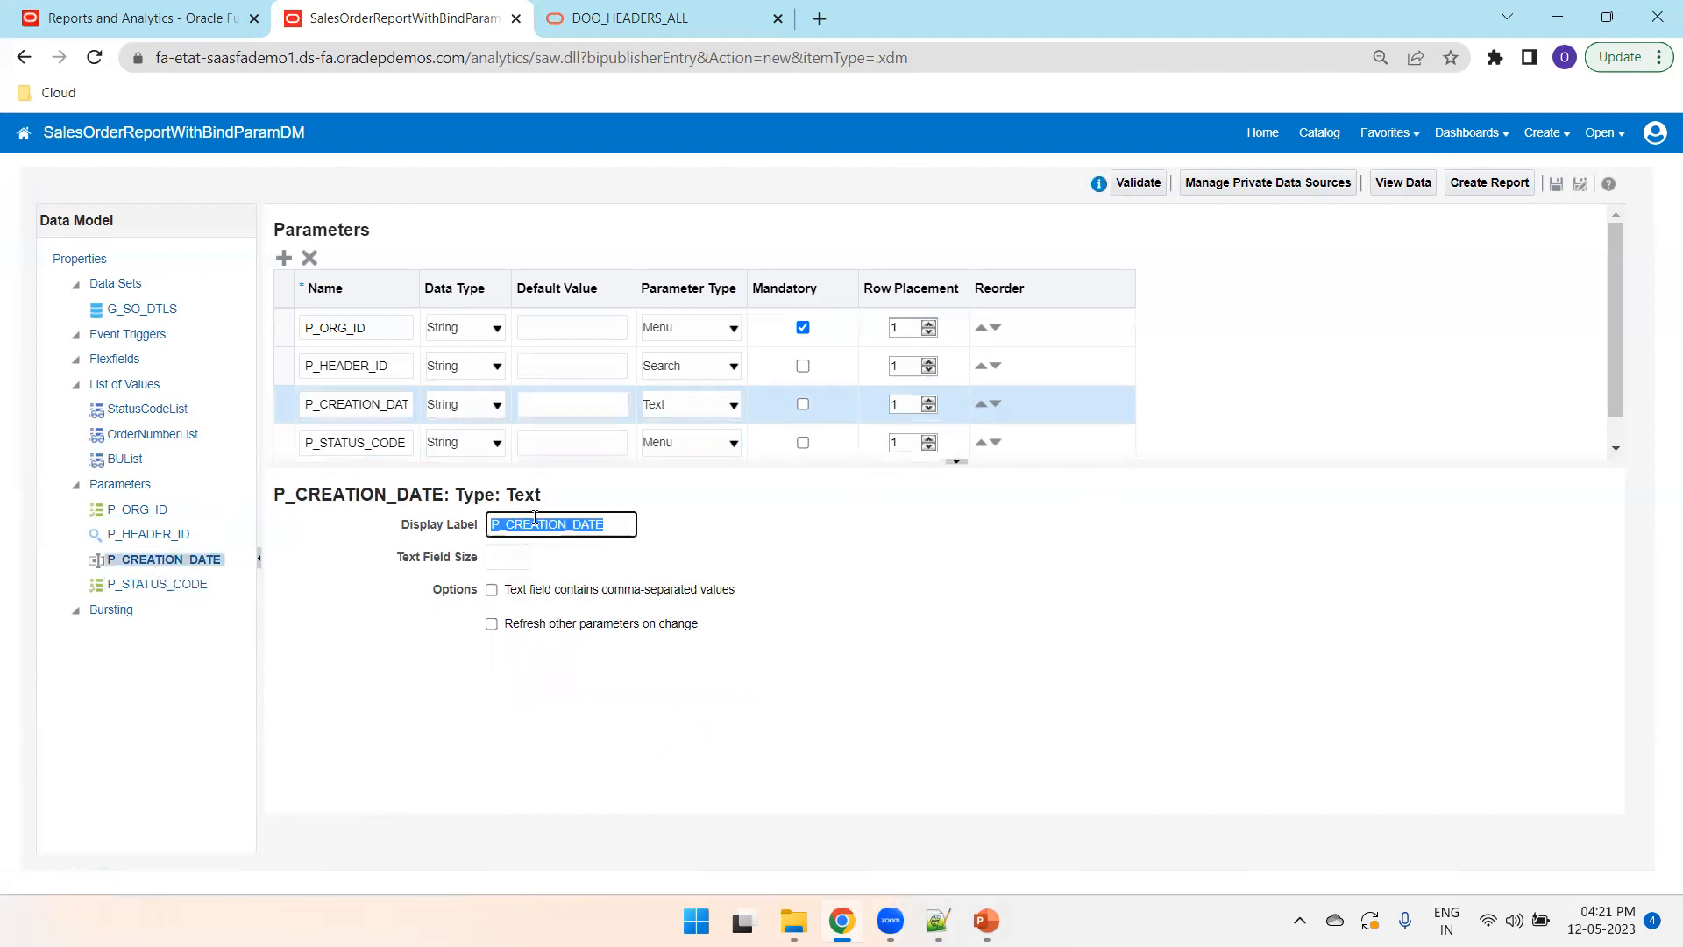
{"action": "type", "text": "Order Creation Date"}
- Set the display label of P_STATUS_CODE to Order Status Code and save the data model
{"action": "left_click", "coordinate": [552, 441]}
{"action": "double_click", "coordinate": [613, 527]}
{"action": "type", "text": "OR"}
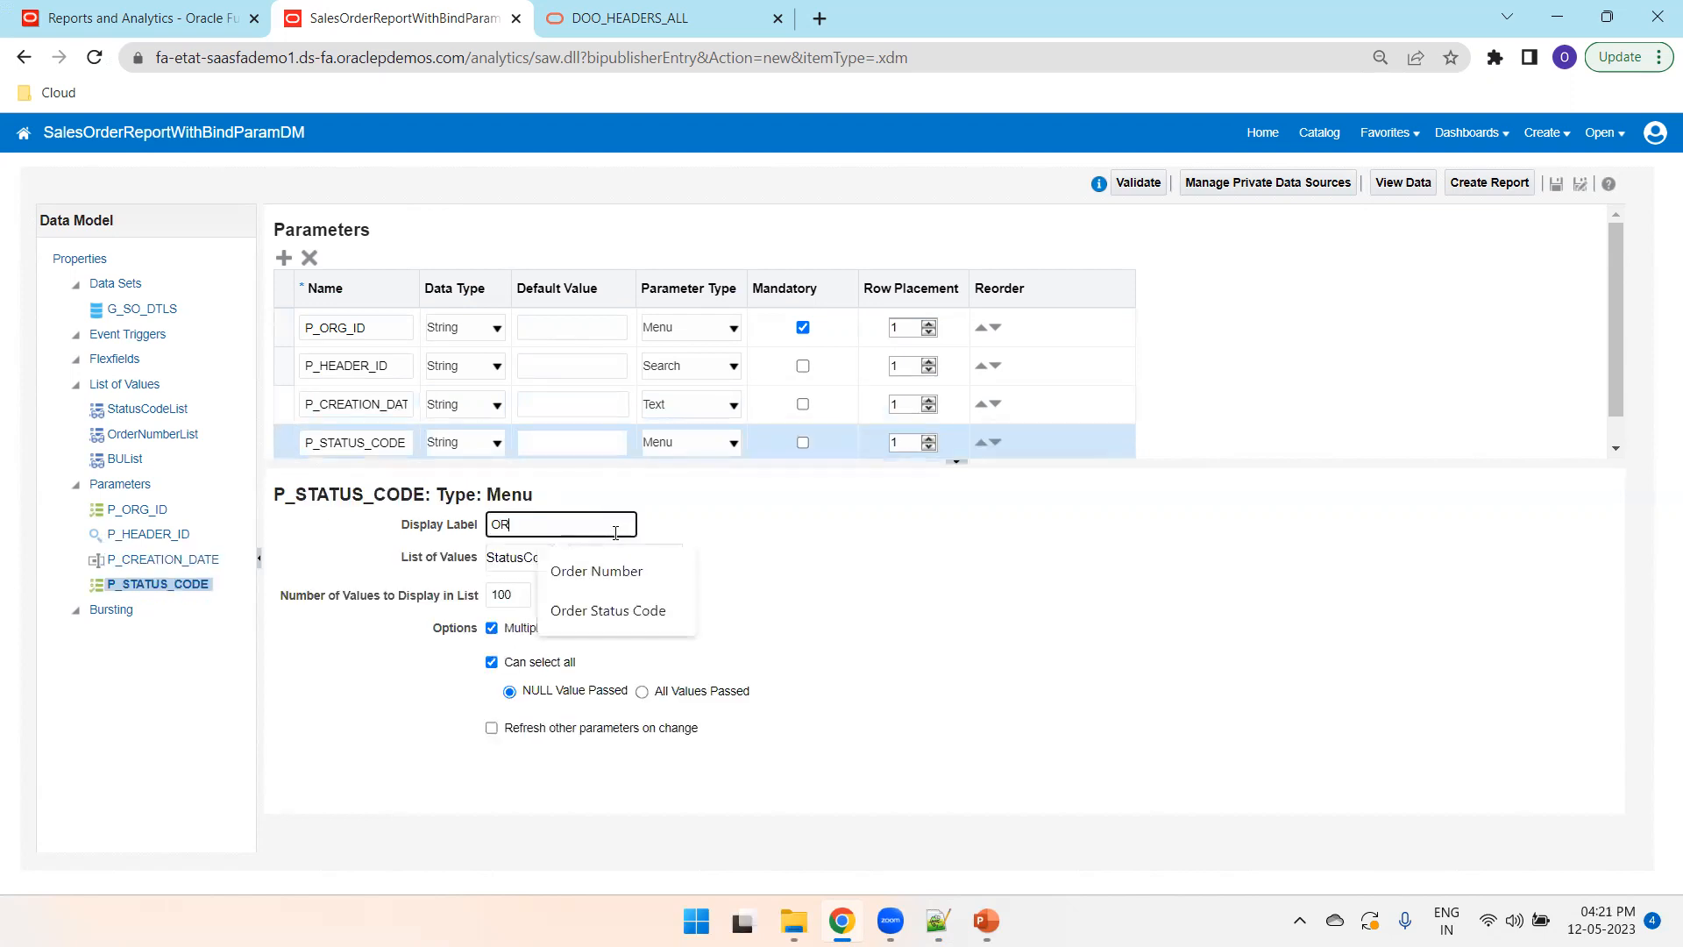
{"action": "type", "text": "der Status Code"}
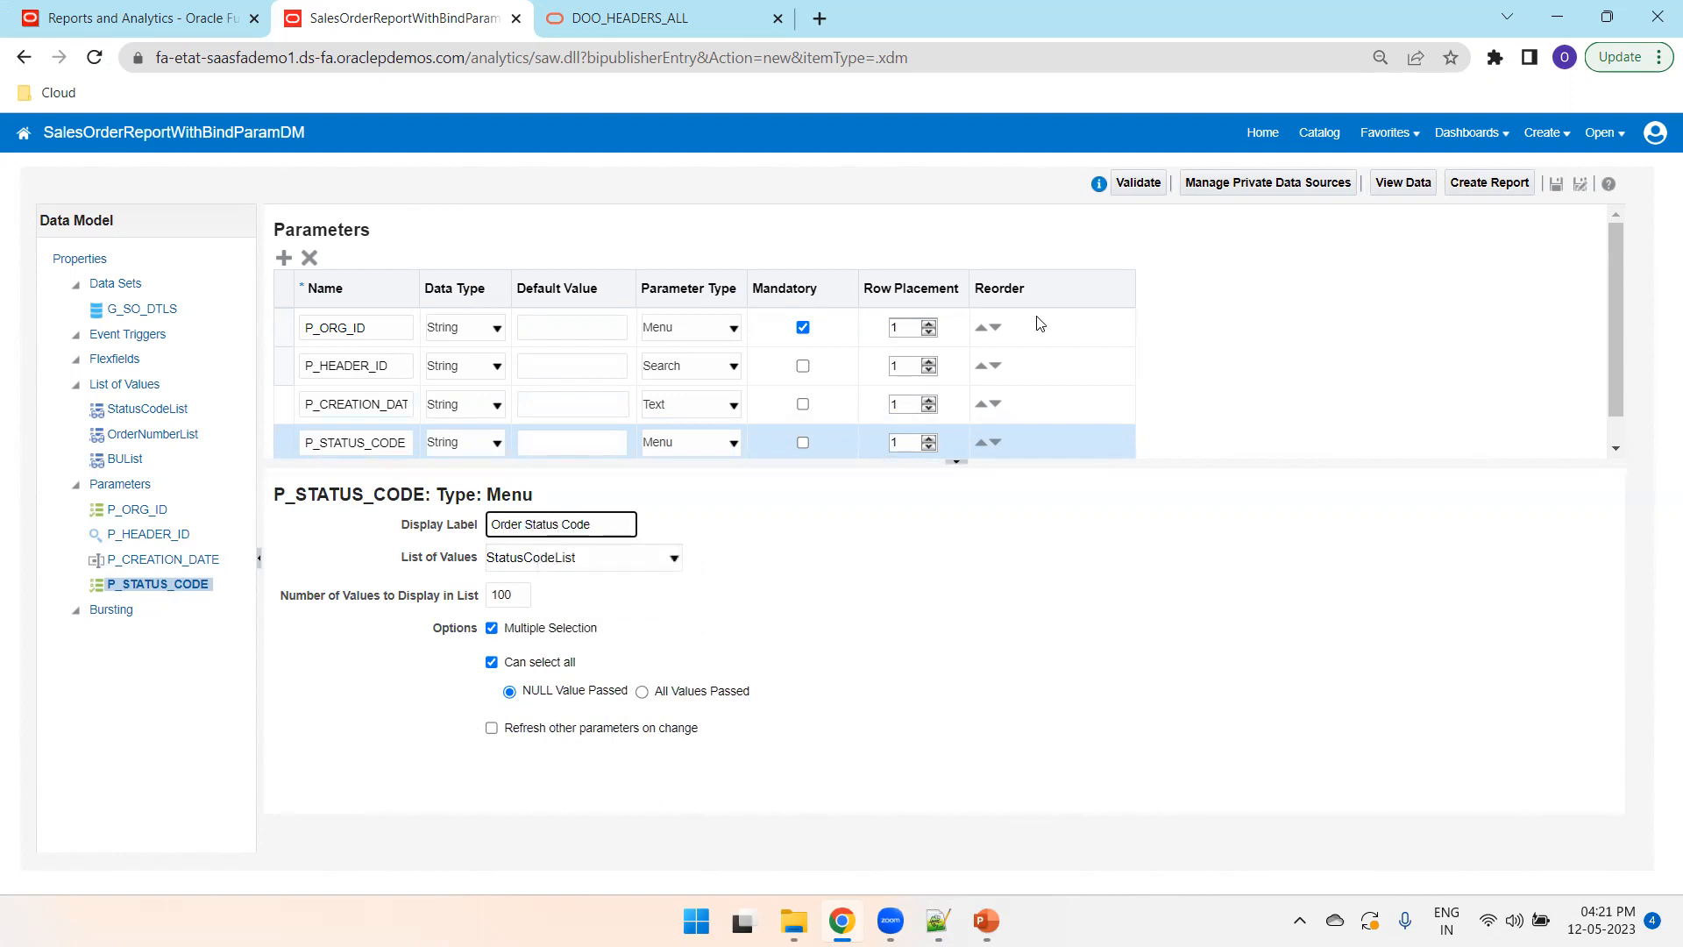
{"action": "left_click", "coordinate": [1556, 186]}
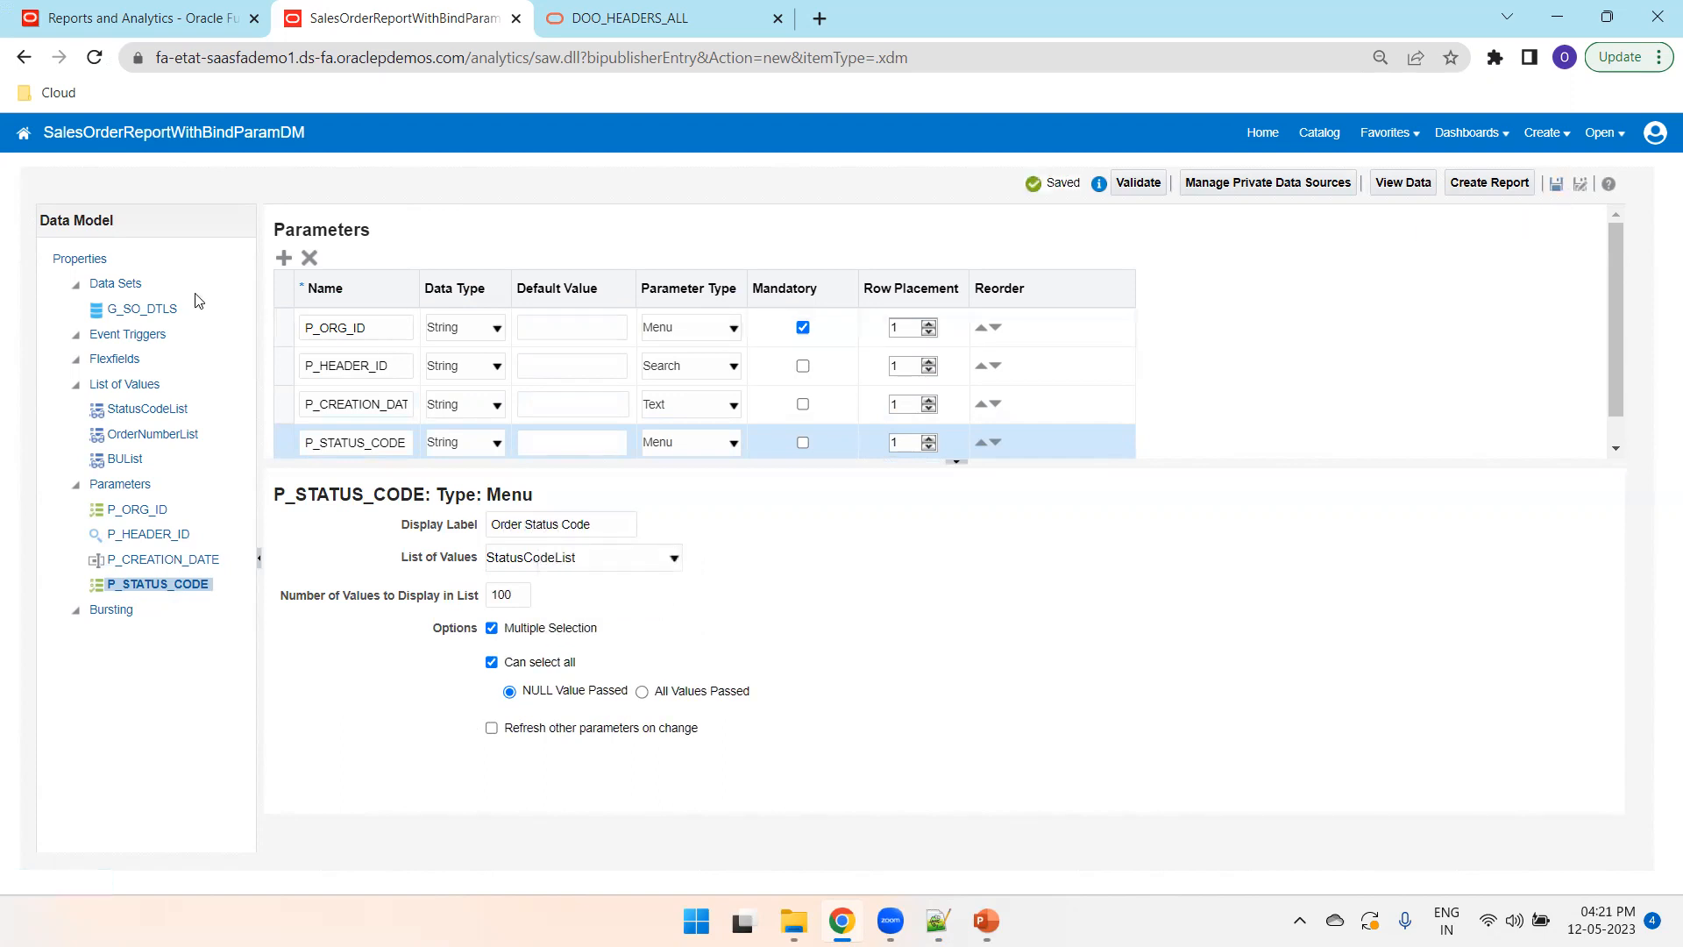
- Open the data preview of the G_SO_DTLS data set and choose UK Business Unit as the Business Unit Name
{"action": "left_click", "coordinate": [163, 309]}
{"action": "left_click", "coordinate": [416, 222]}
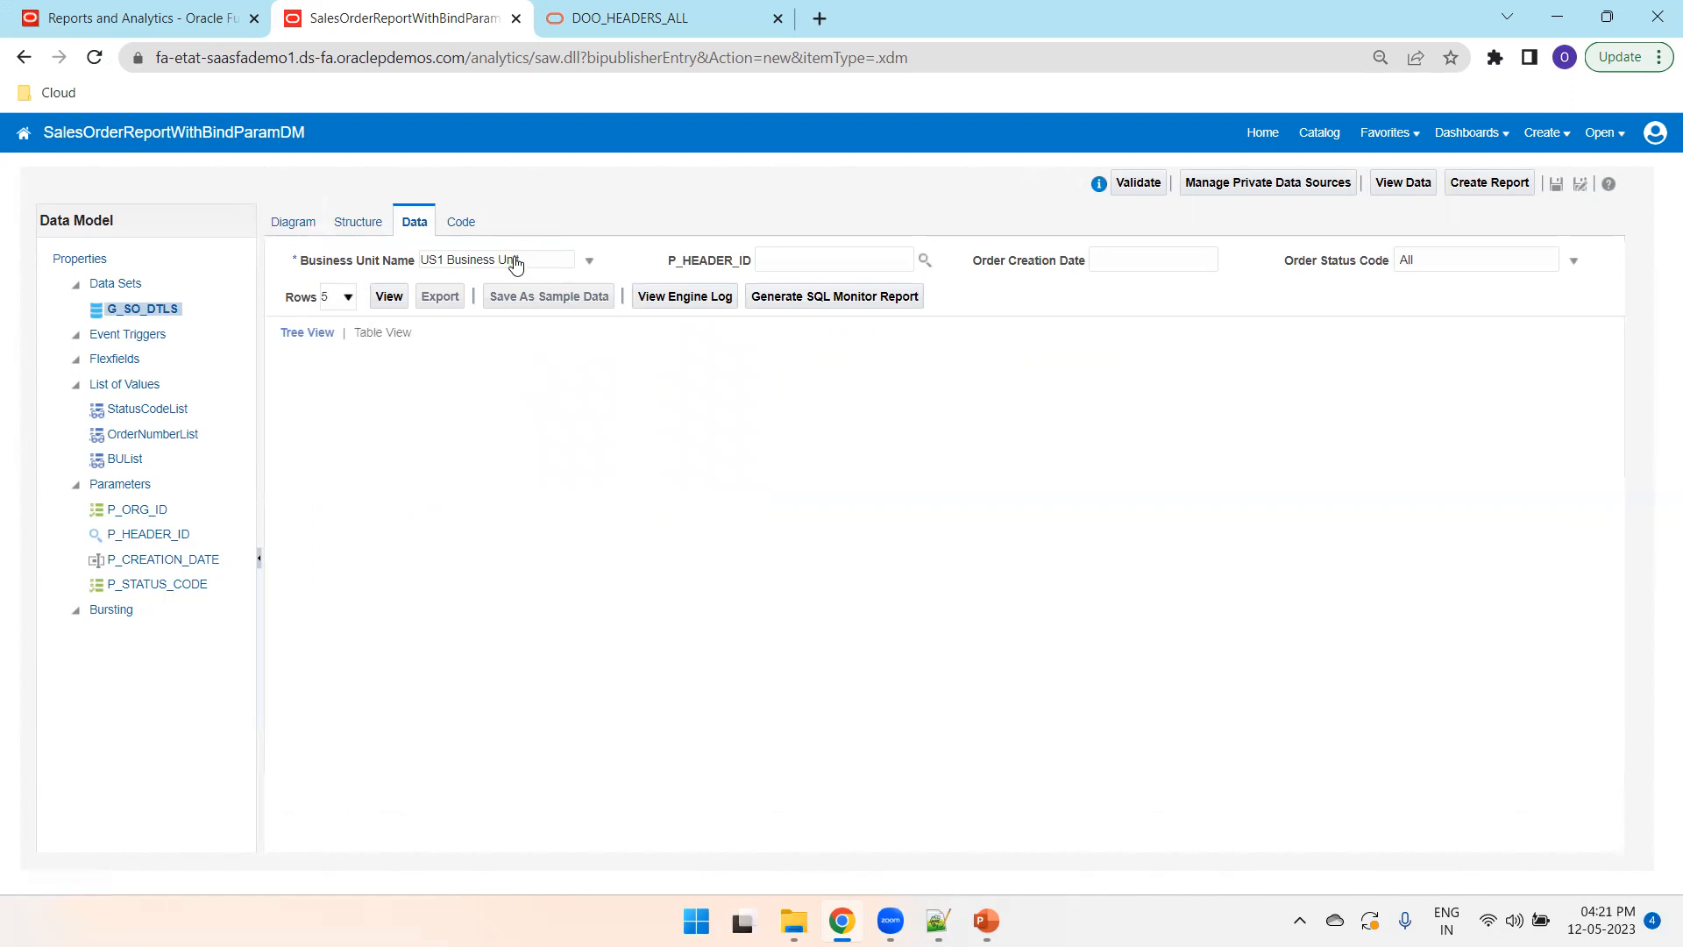
{"action": "left_click", "coordinate": [515, 259]}
{"action": "left_click", "coordinate": [493, 291]}
- Search order numbers starting with 1, use the second result as P_HEADER_ID, and view the data set's output as a table
{"action": "left_click", "coordinate": [924, 265]}
{"action": "left_click", "coordinate": [1017, 338]}
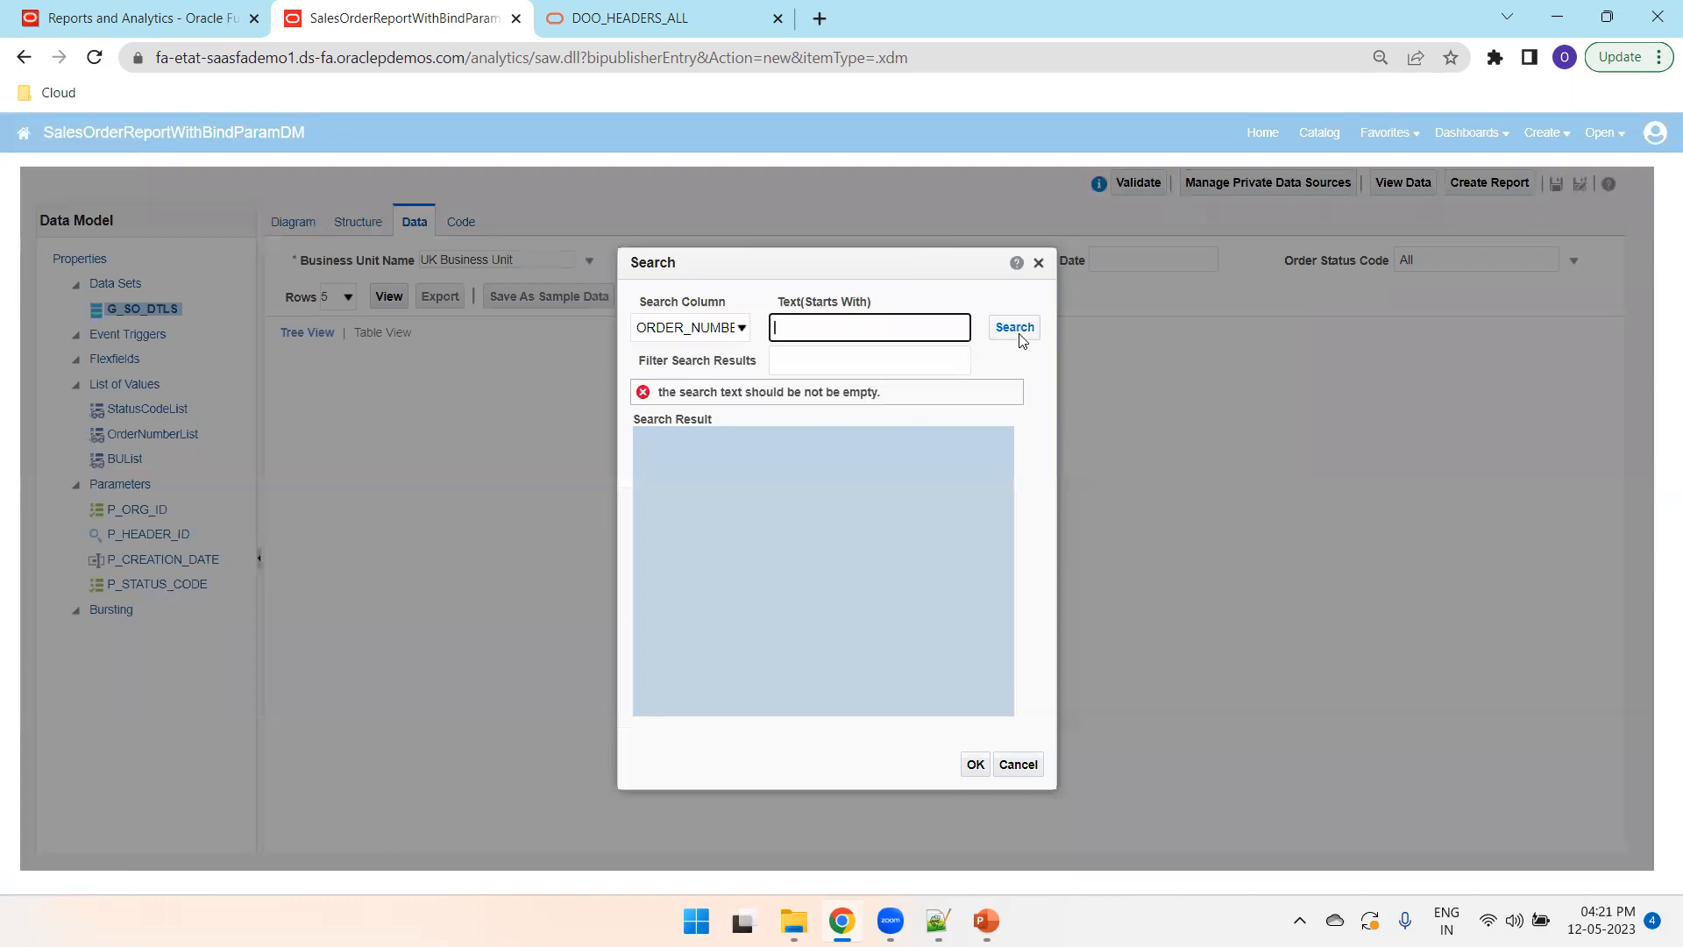
{"action": "type", "text": "1"}
{"action": "left_click", "coordinate": [1014, 328]}
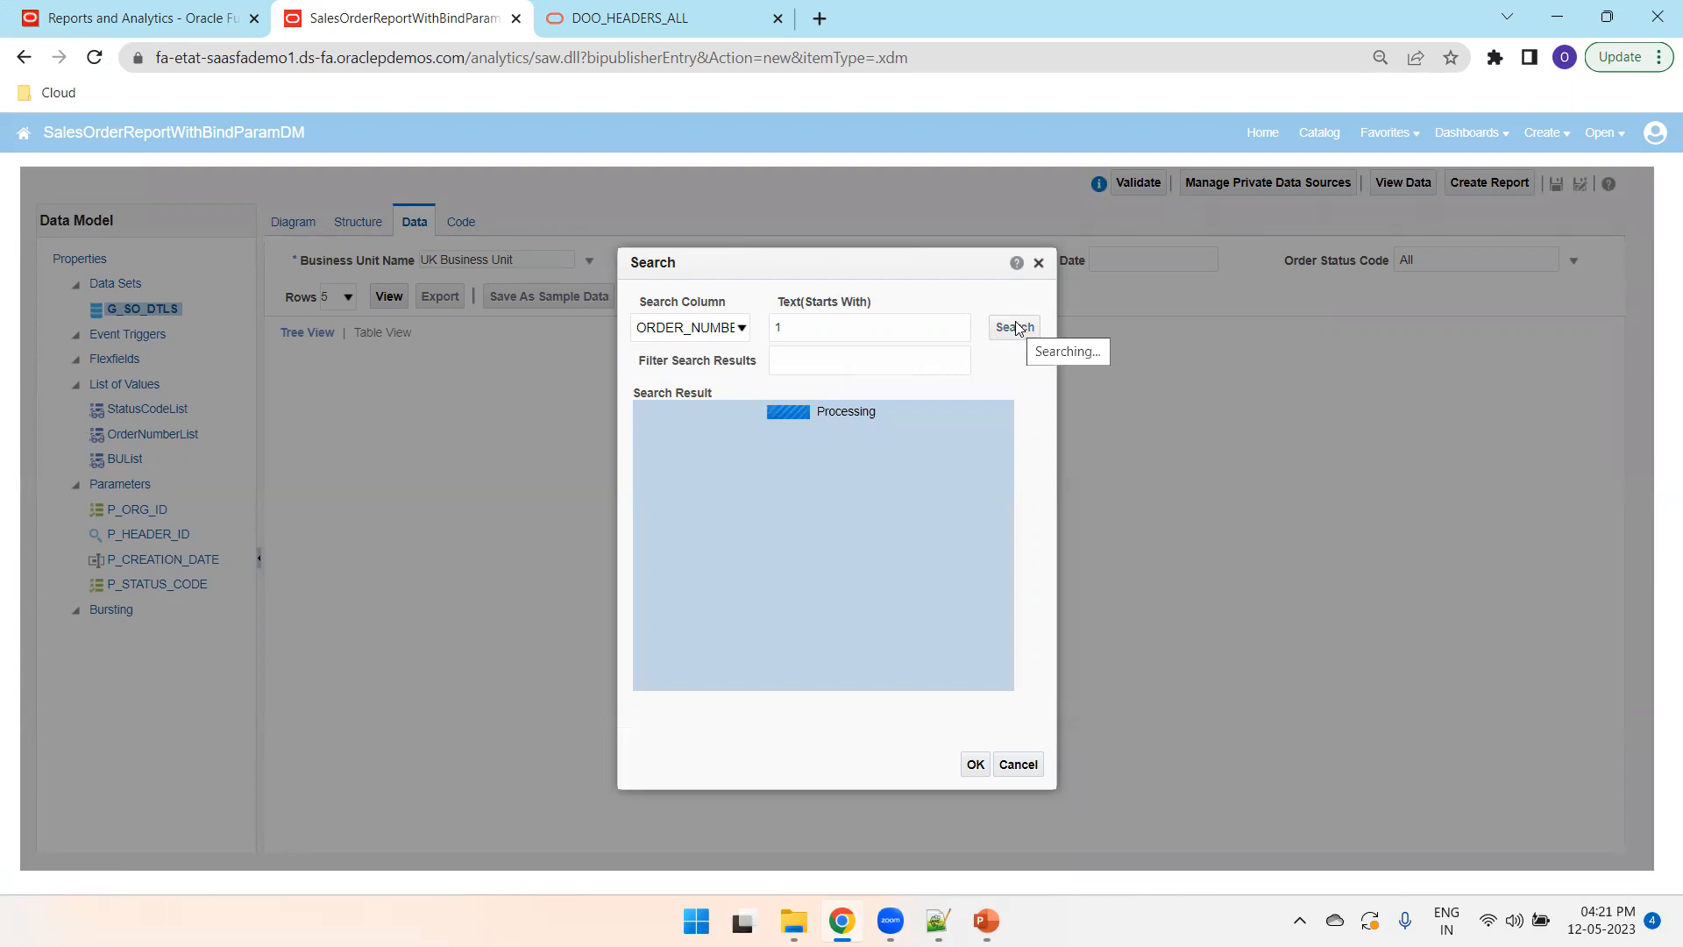
{"action": "left_click", "coordinate": [755, 455]}
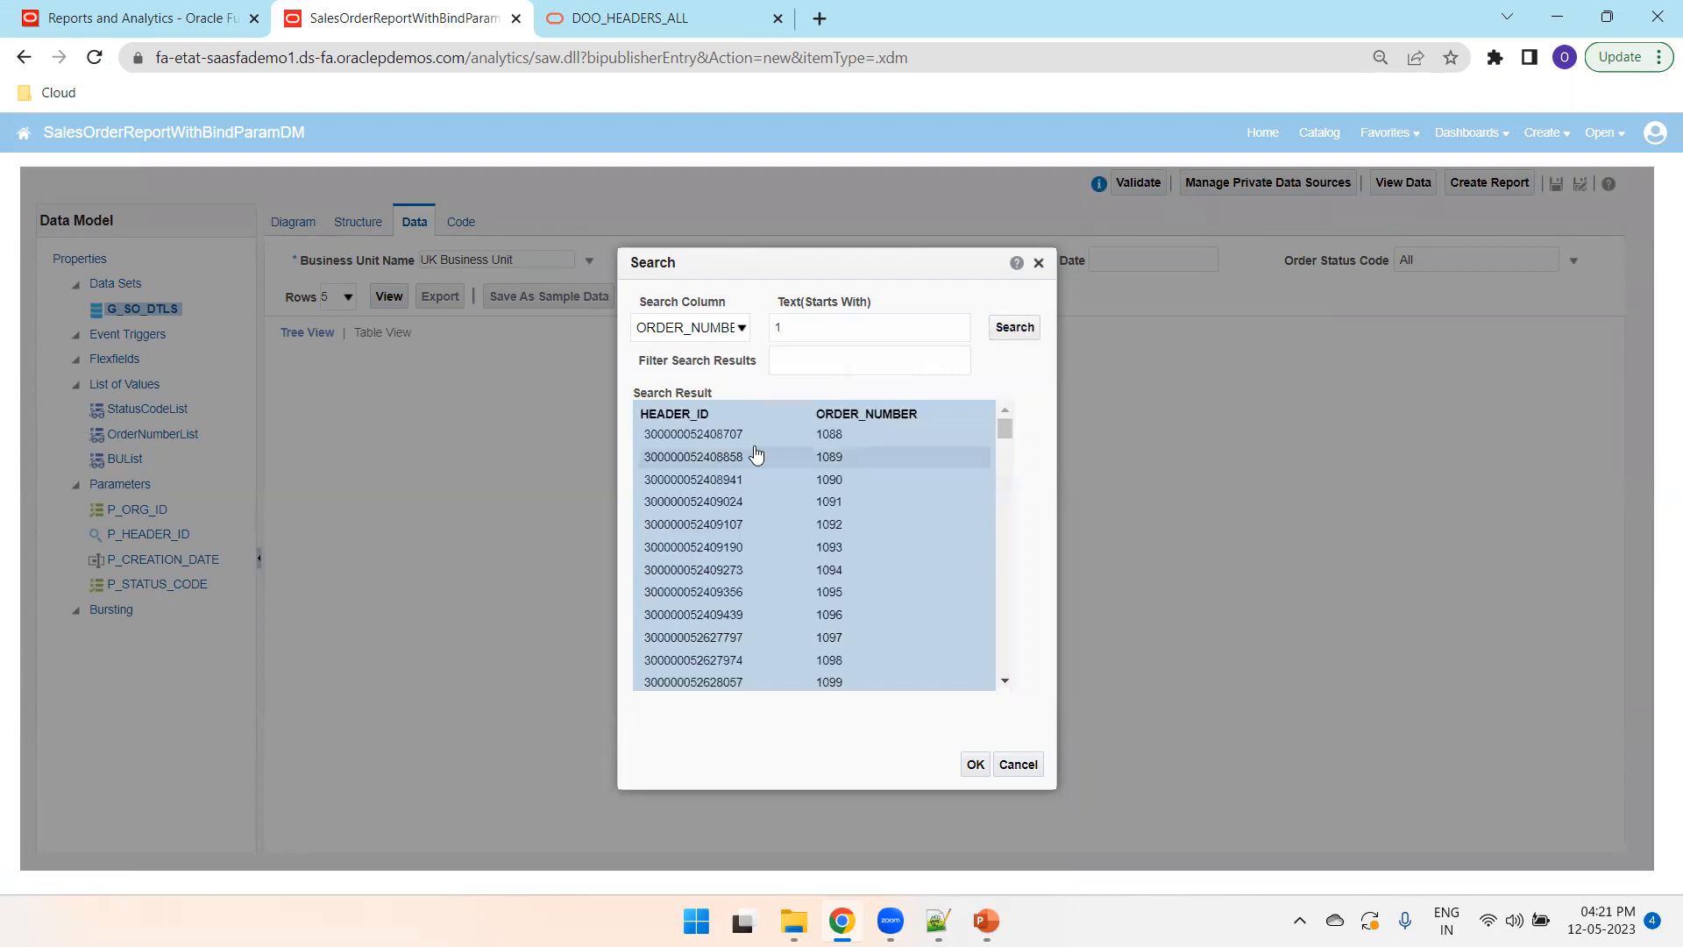
{"action": "left_click", "coordinate": [974, 764]}
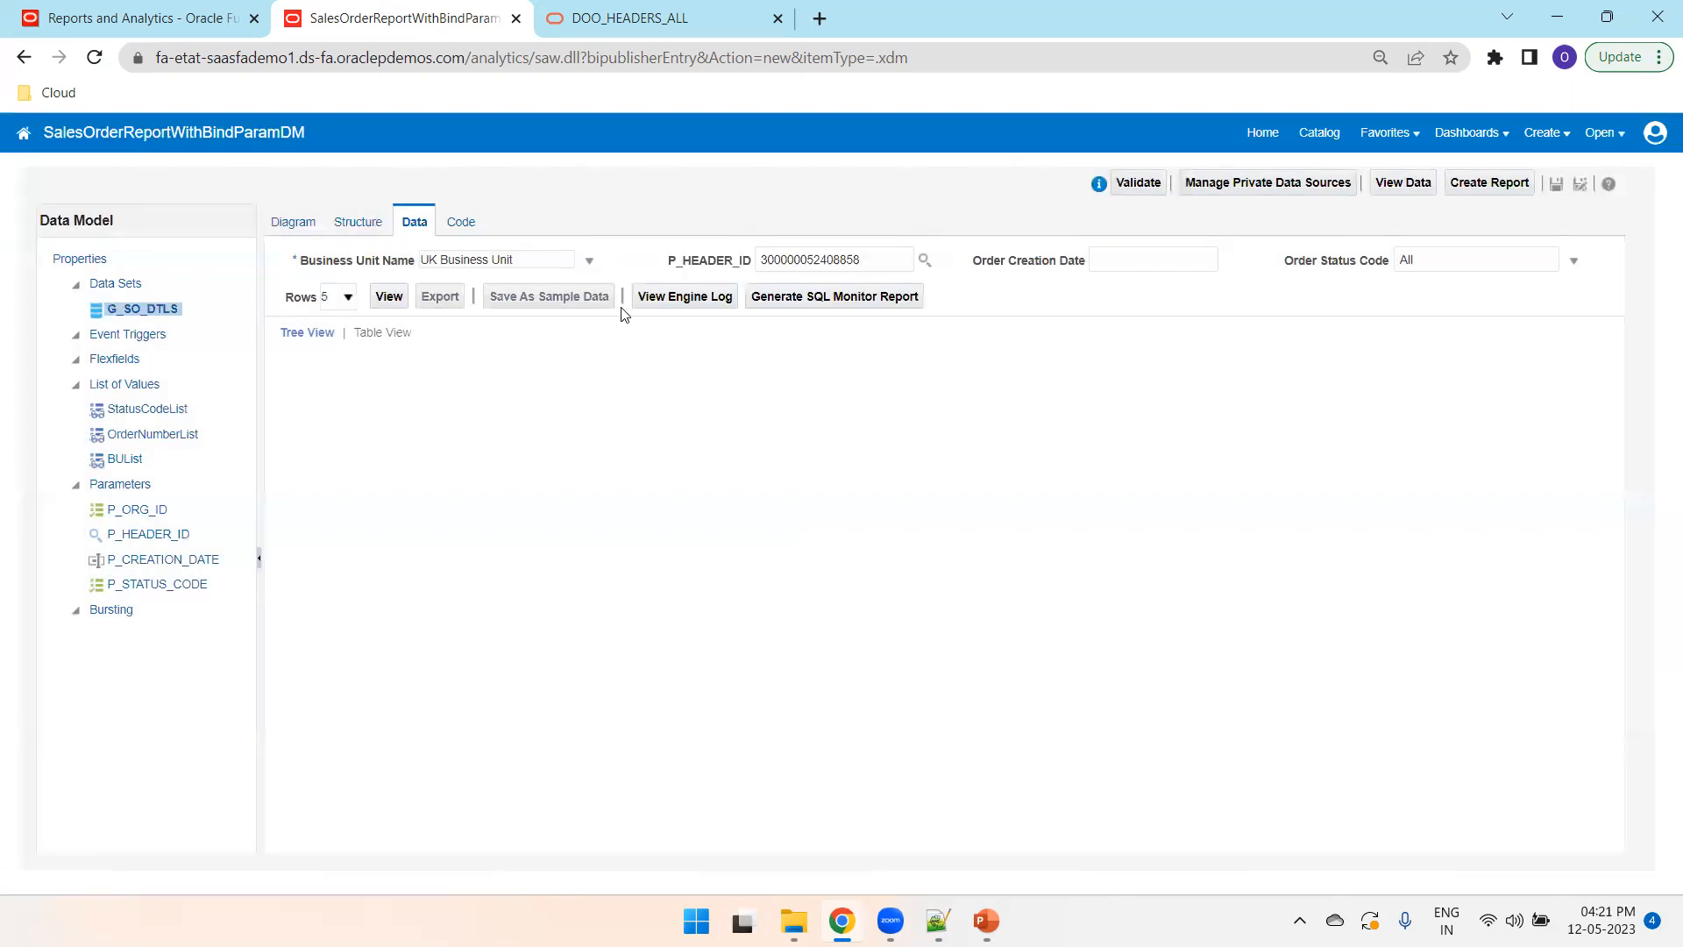
{"action": "left_click", "coordinate": [387, 298]}
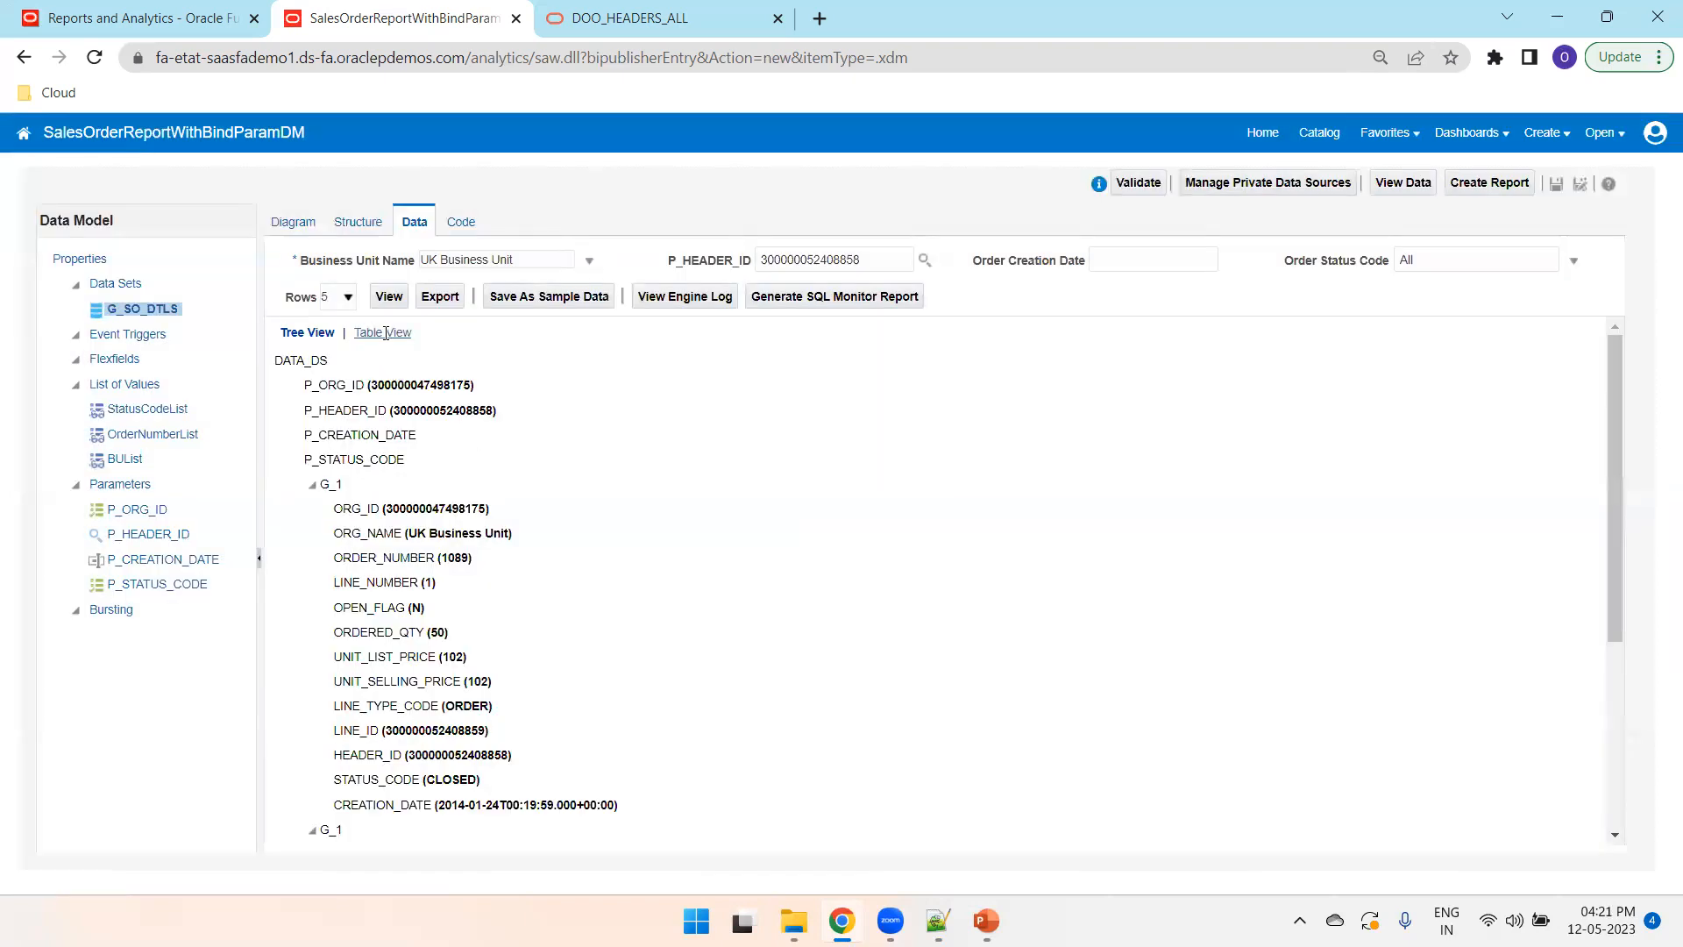
{"action": "left_click", "coordinate": [382, 332]}
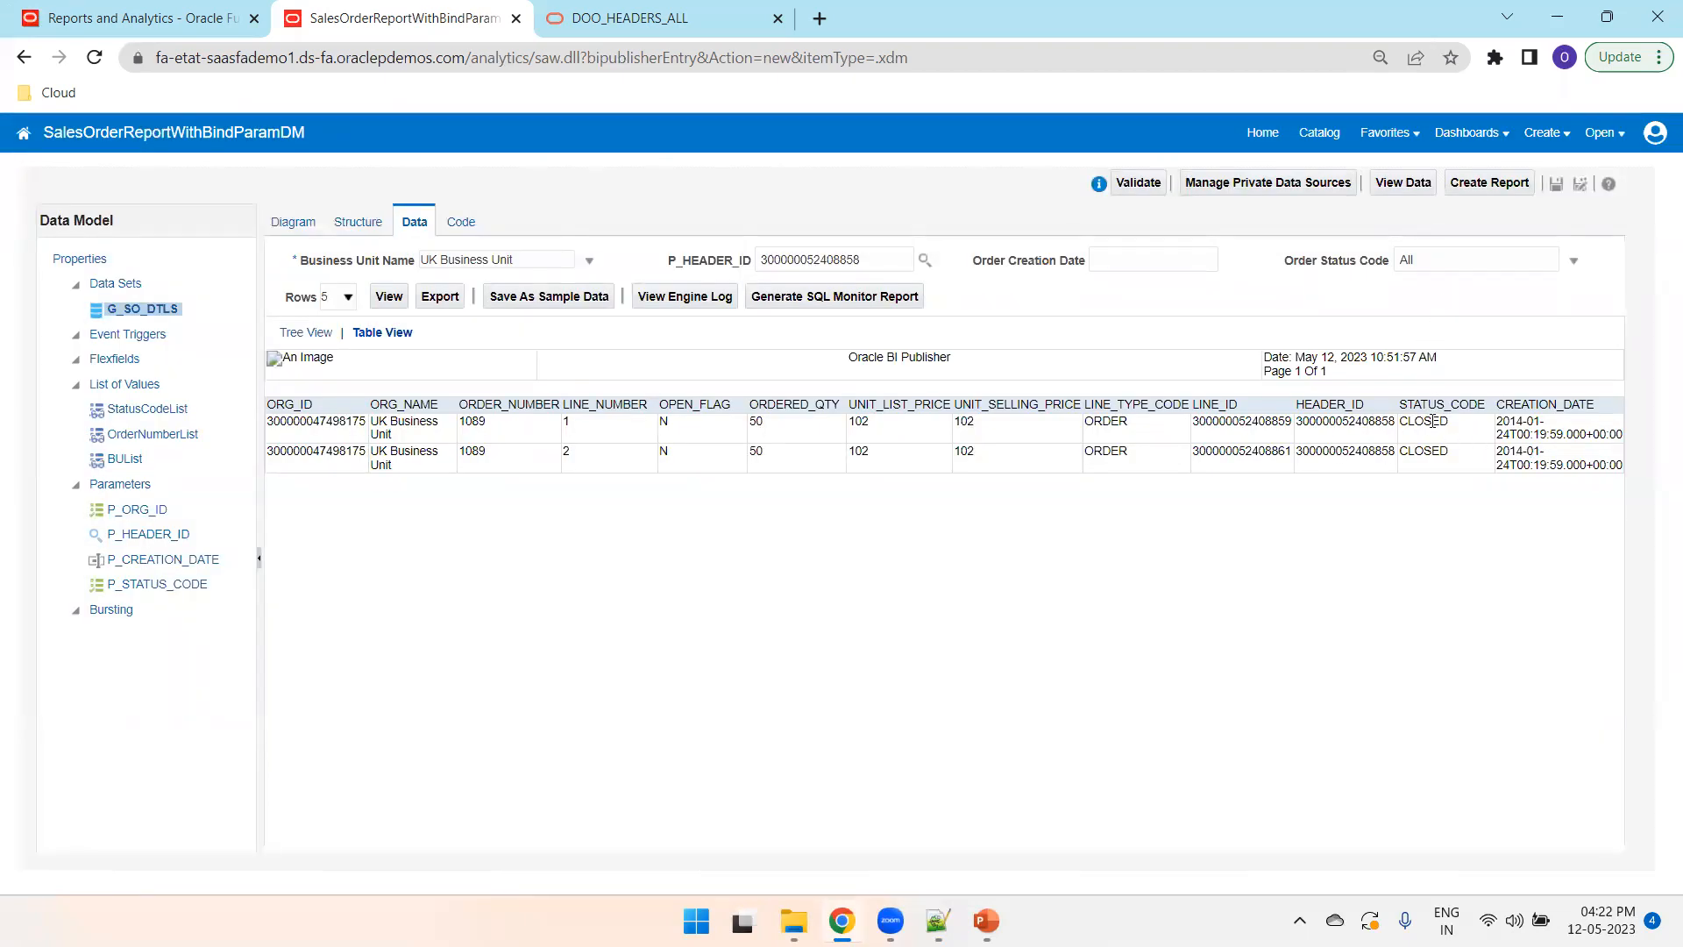
- Clear the P_HEADER_ID value, restrict Order Status Code to CLOSED, and view the resulting data as a table and as a tree
{"action": "double_click", "coordinate": [866, 259]}
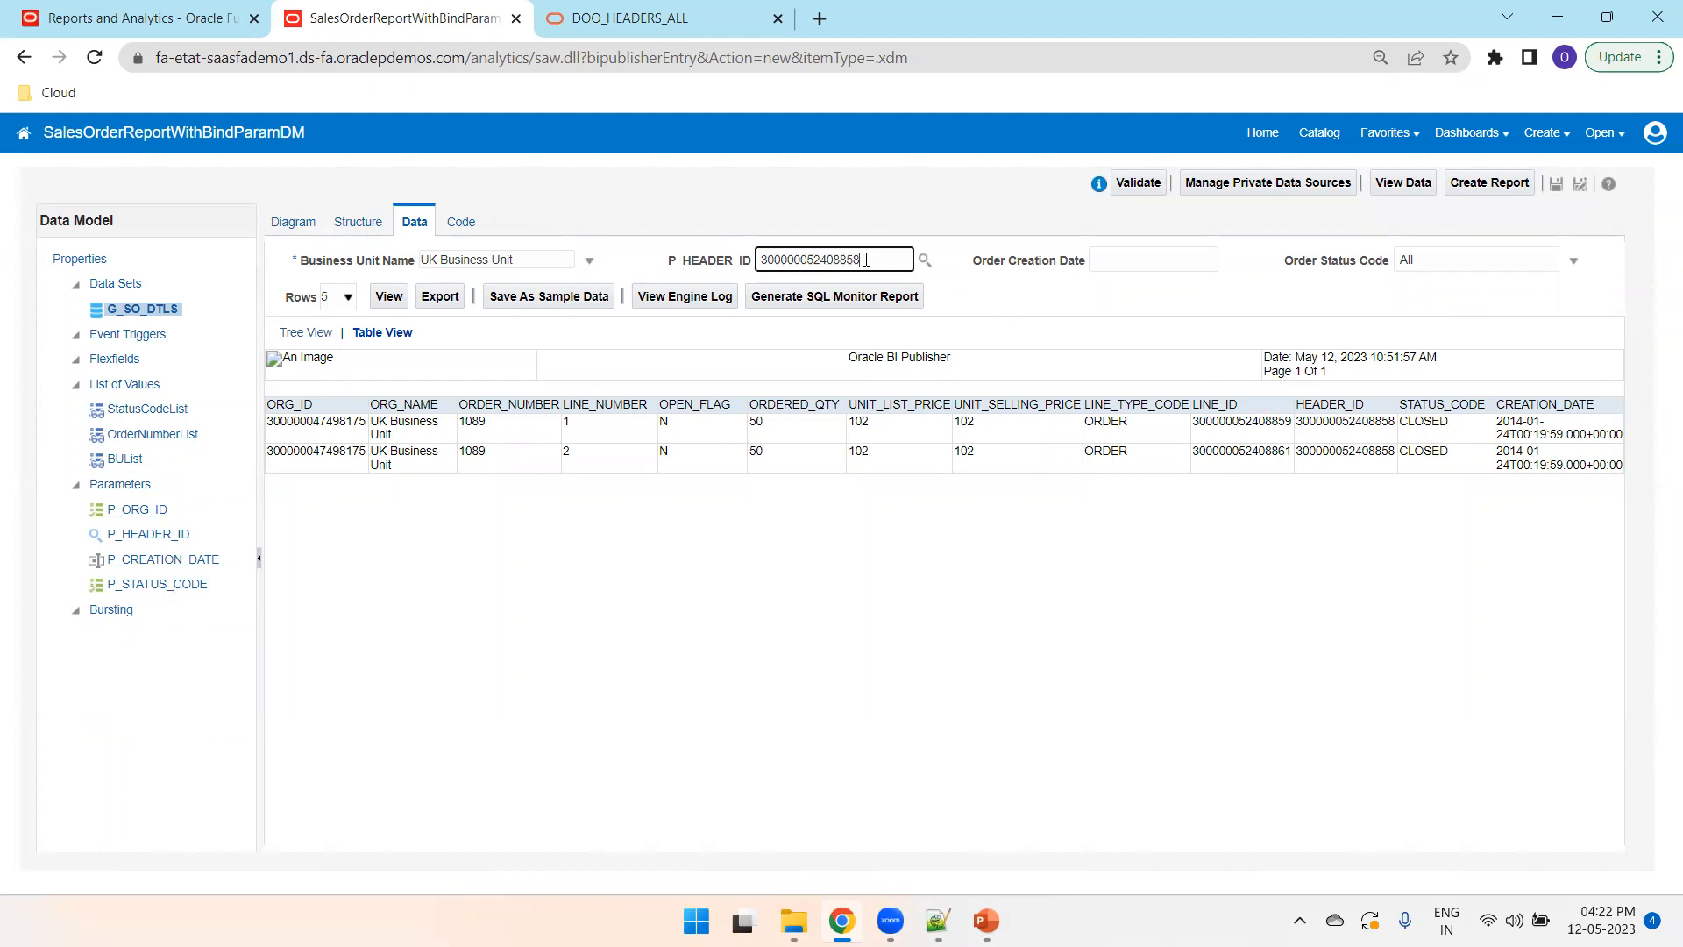
{"action": "key", "text": "BackSpace"}
{"action": "left_click", "coordinate": [1472, 260]}
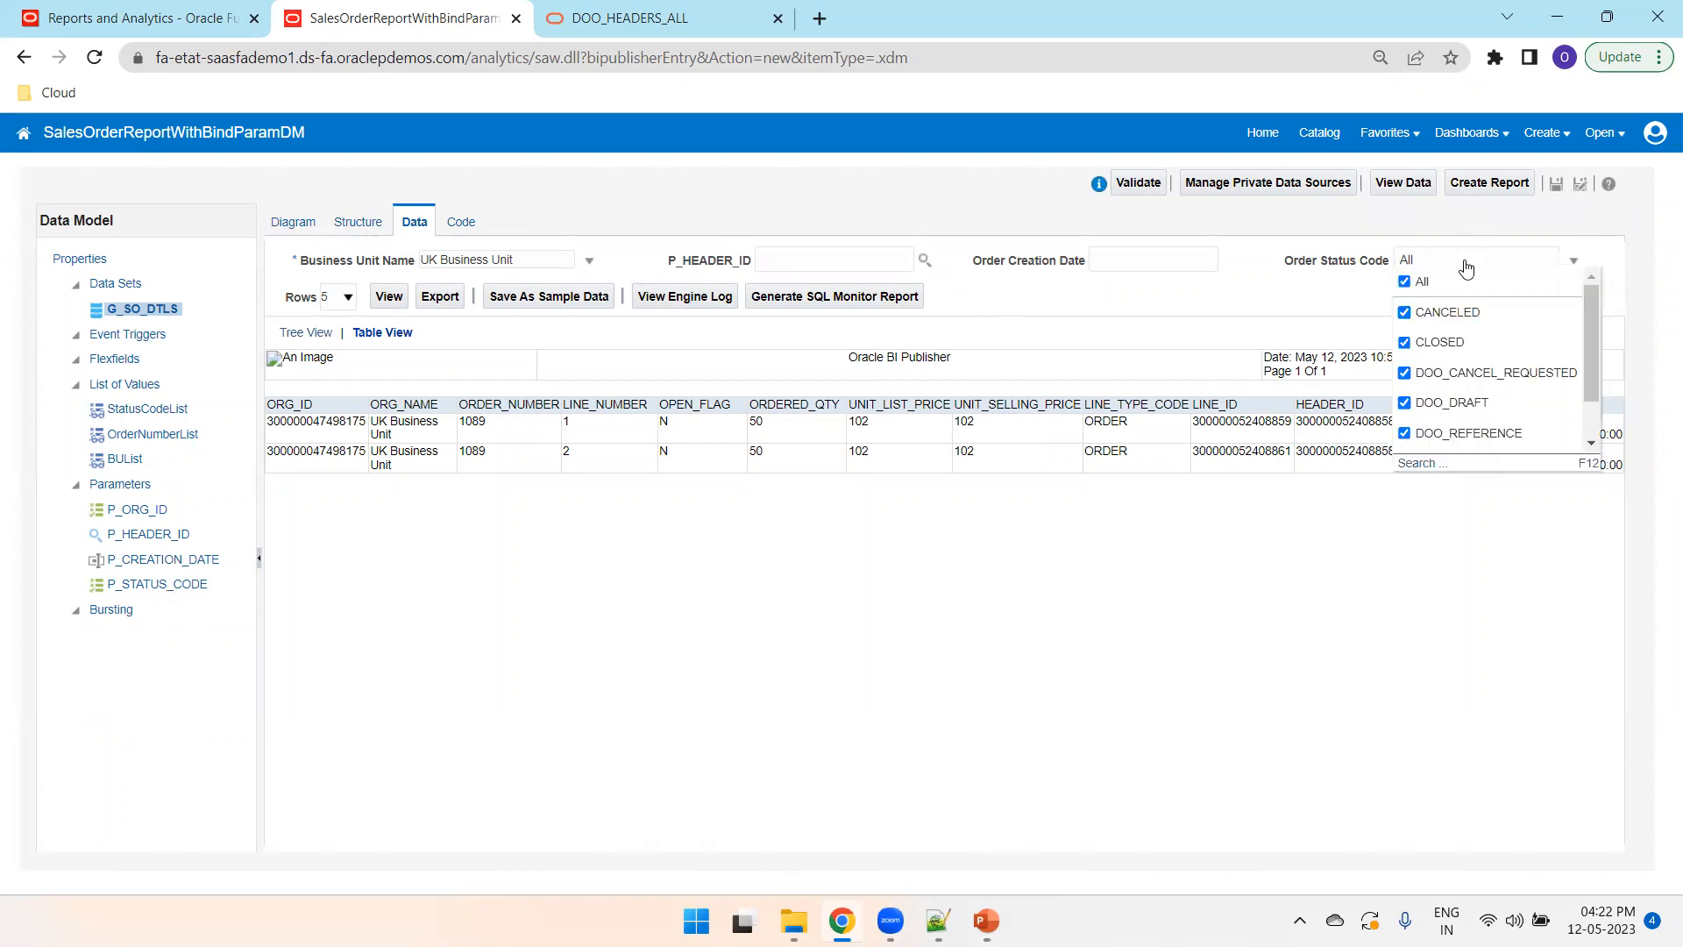
{"action": "left_click", "coordinate": [1429, 344]}
{"action": "left_click", "coordinate": [389, 297]}
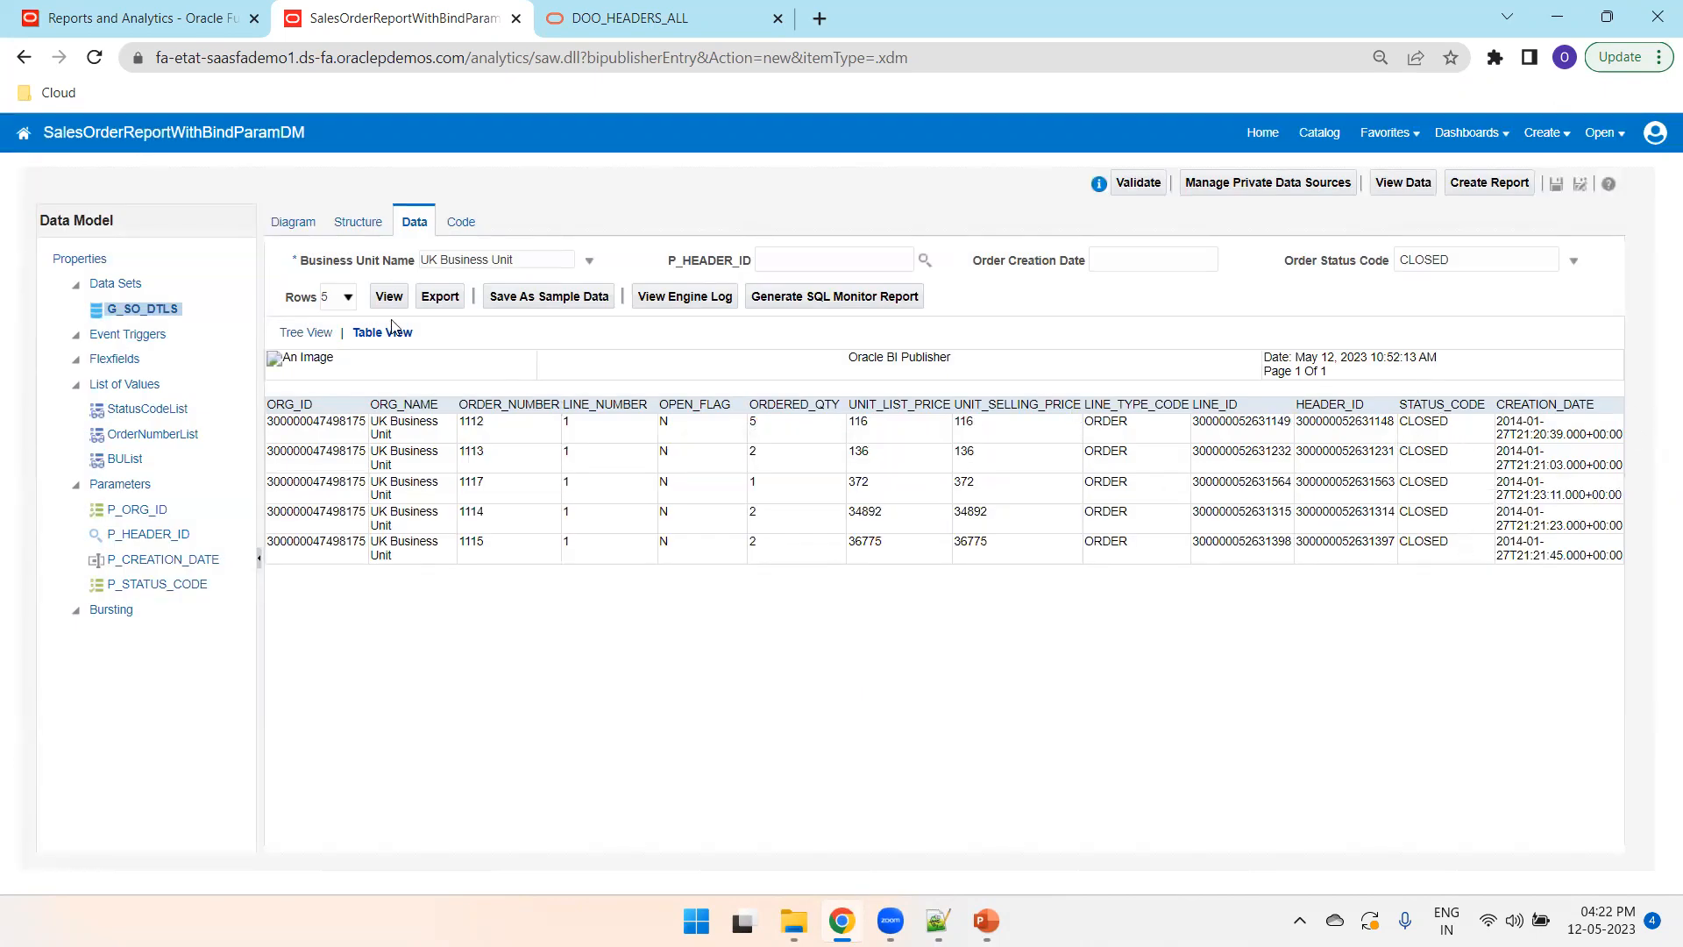
{"action": "left_click", "coordinate": [319, 330]}
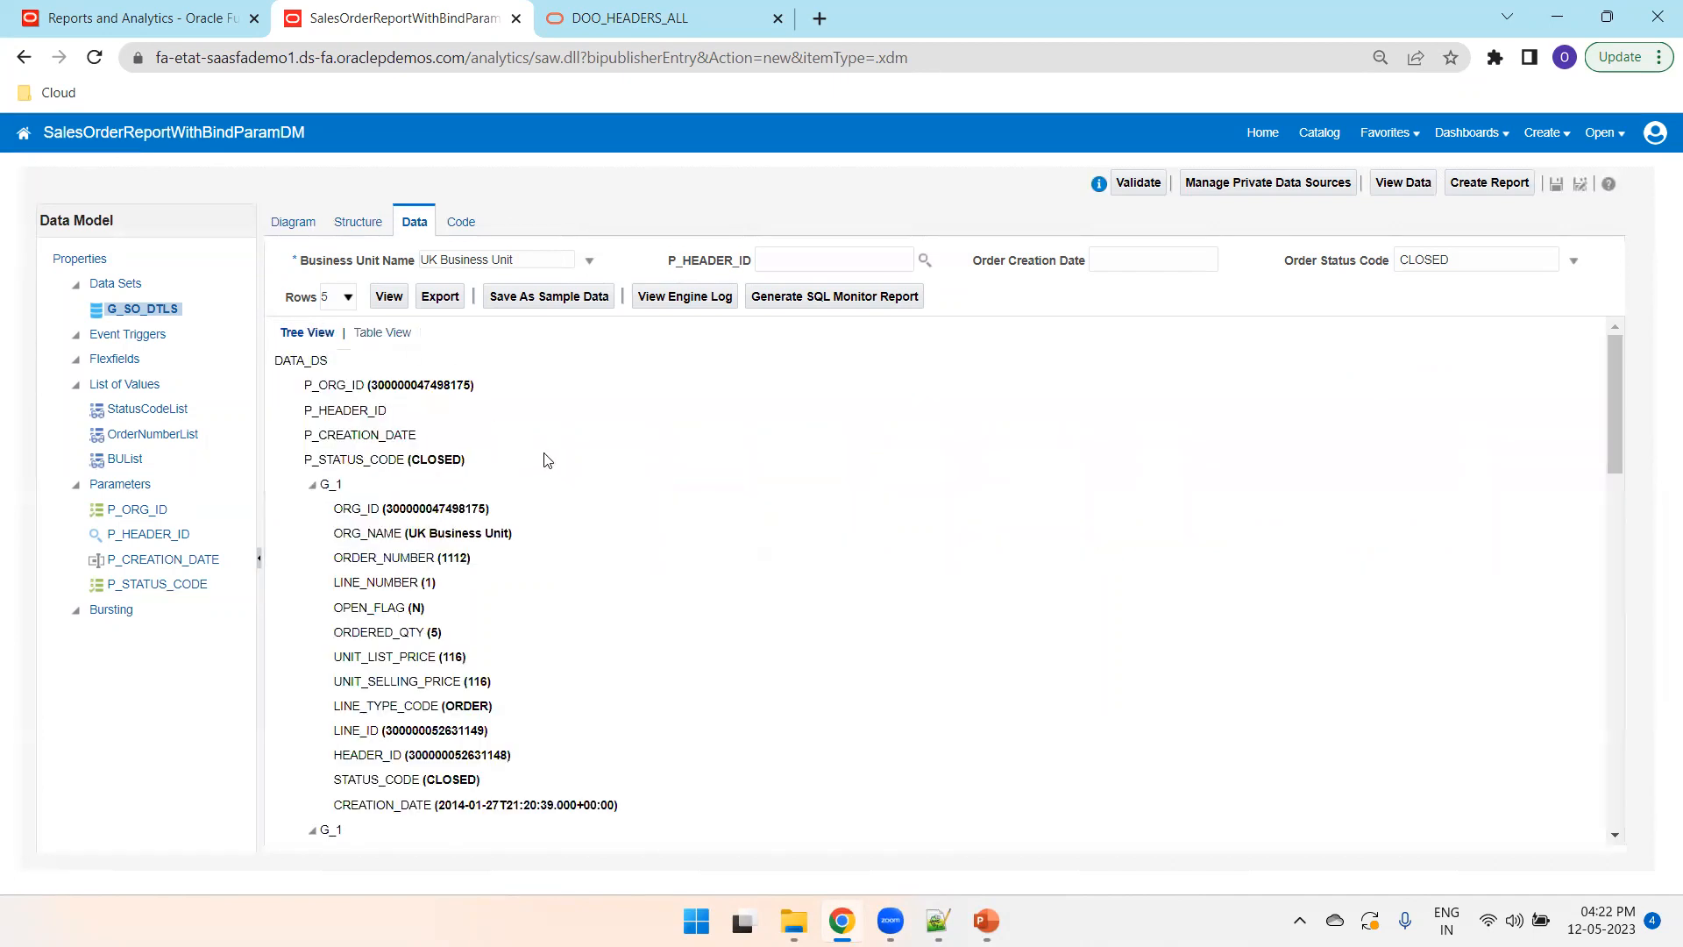
{"action": "double_click", "coordinate": [406, 388]}
- Search for order numbers starting with 9 and use the first result as the P_HEADER_ID value
{"action": "left_click", "coordinate": [925, 261]}
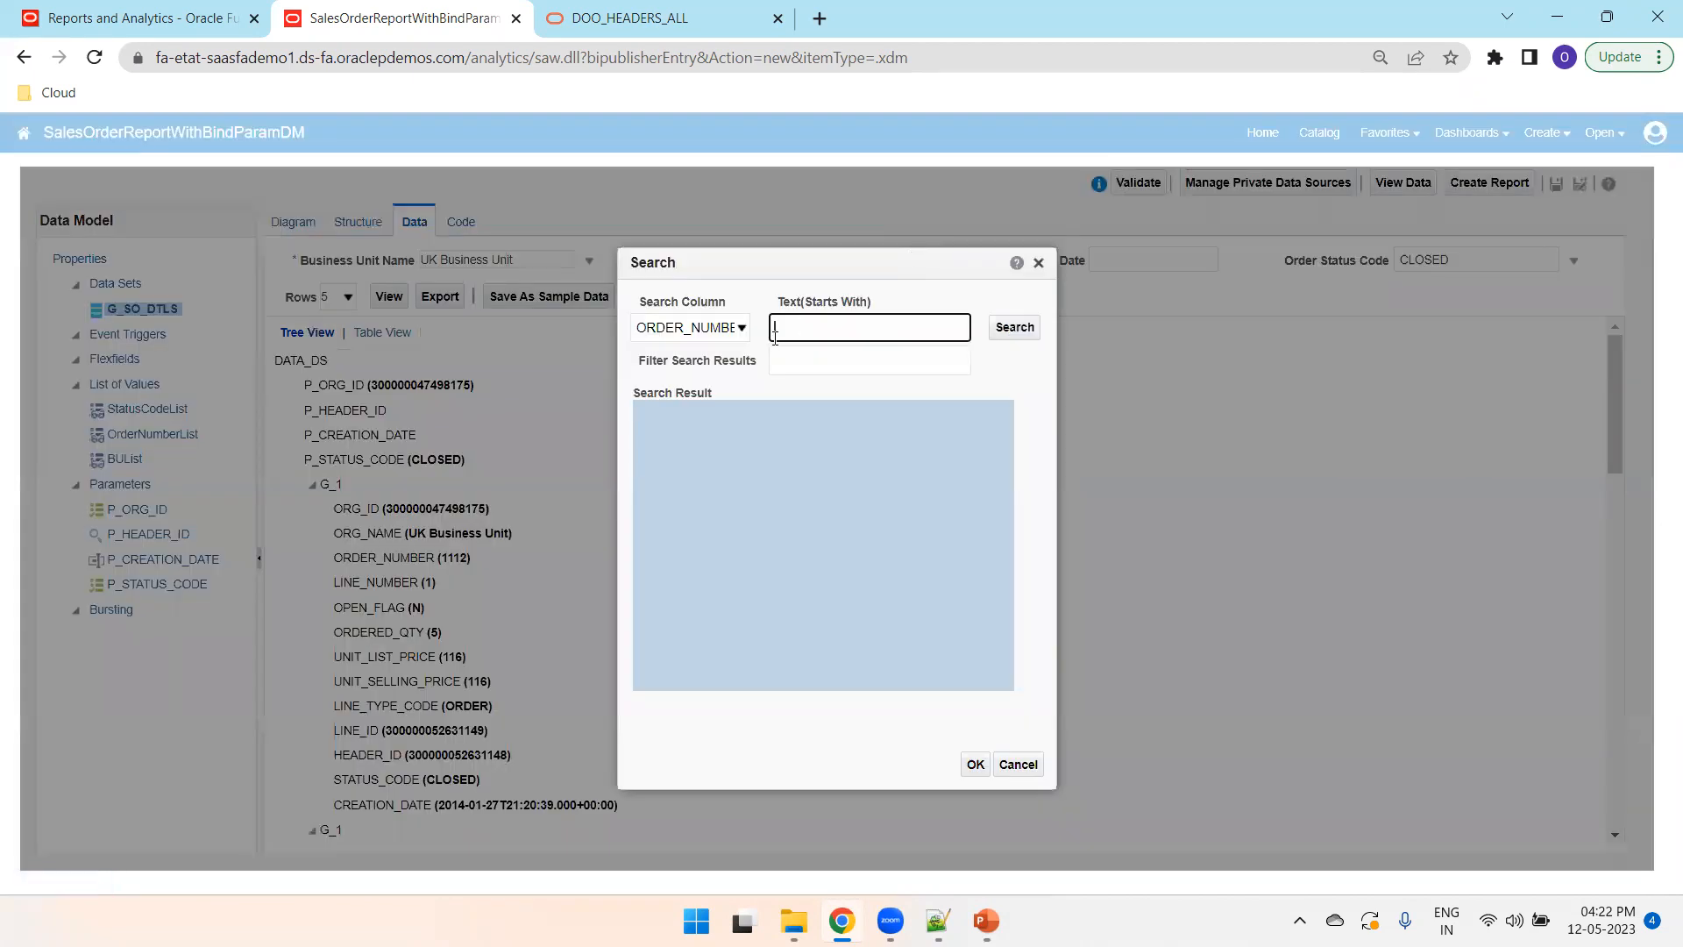
{"action": "left_click", "coordinate": [997, 334]}
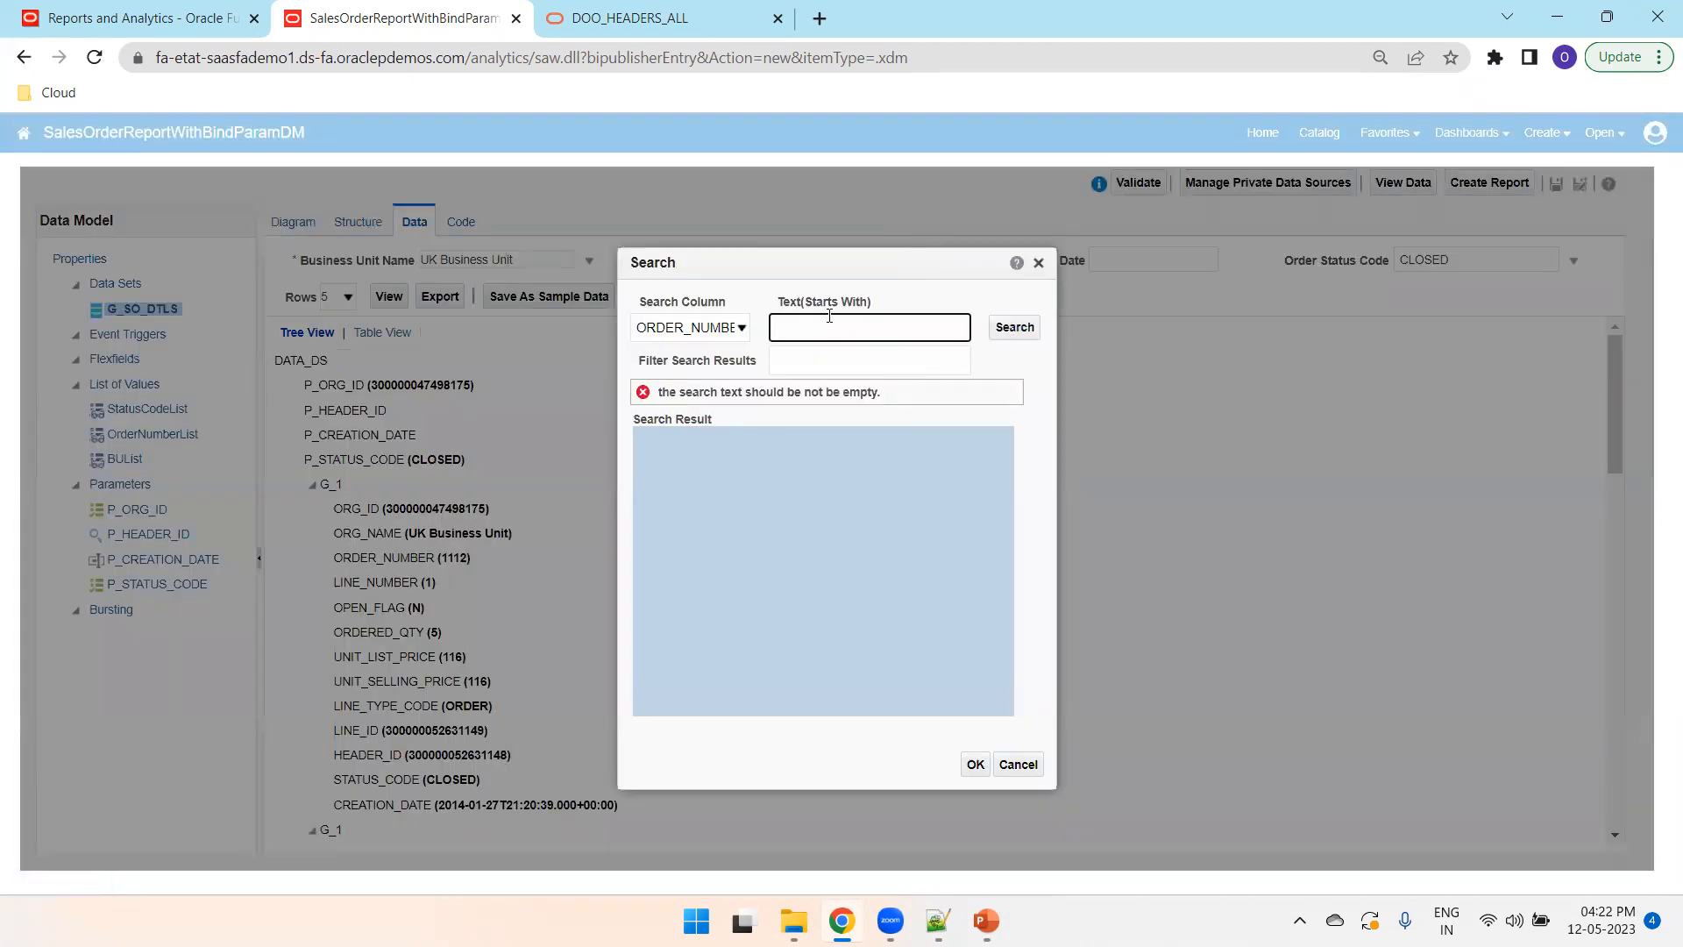
{"action": "type", "text": "9"}
{"action": "left_click", "coordinate": [997, 329]}
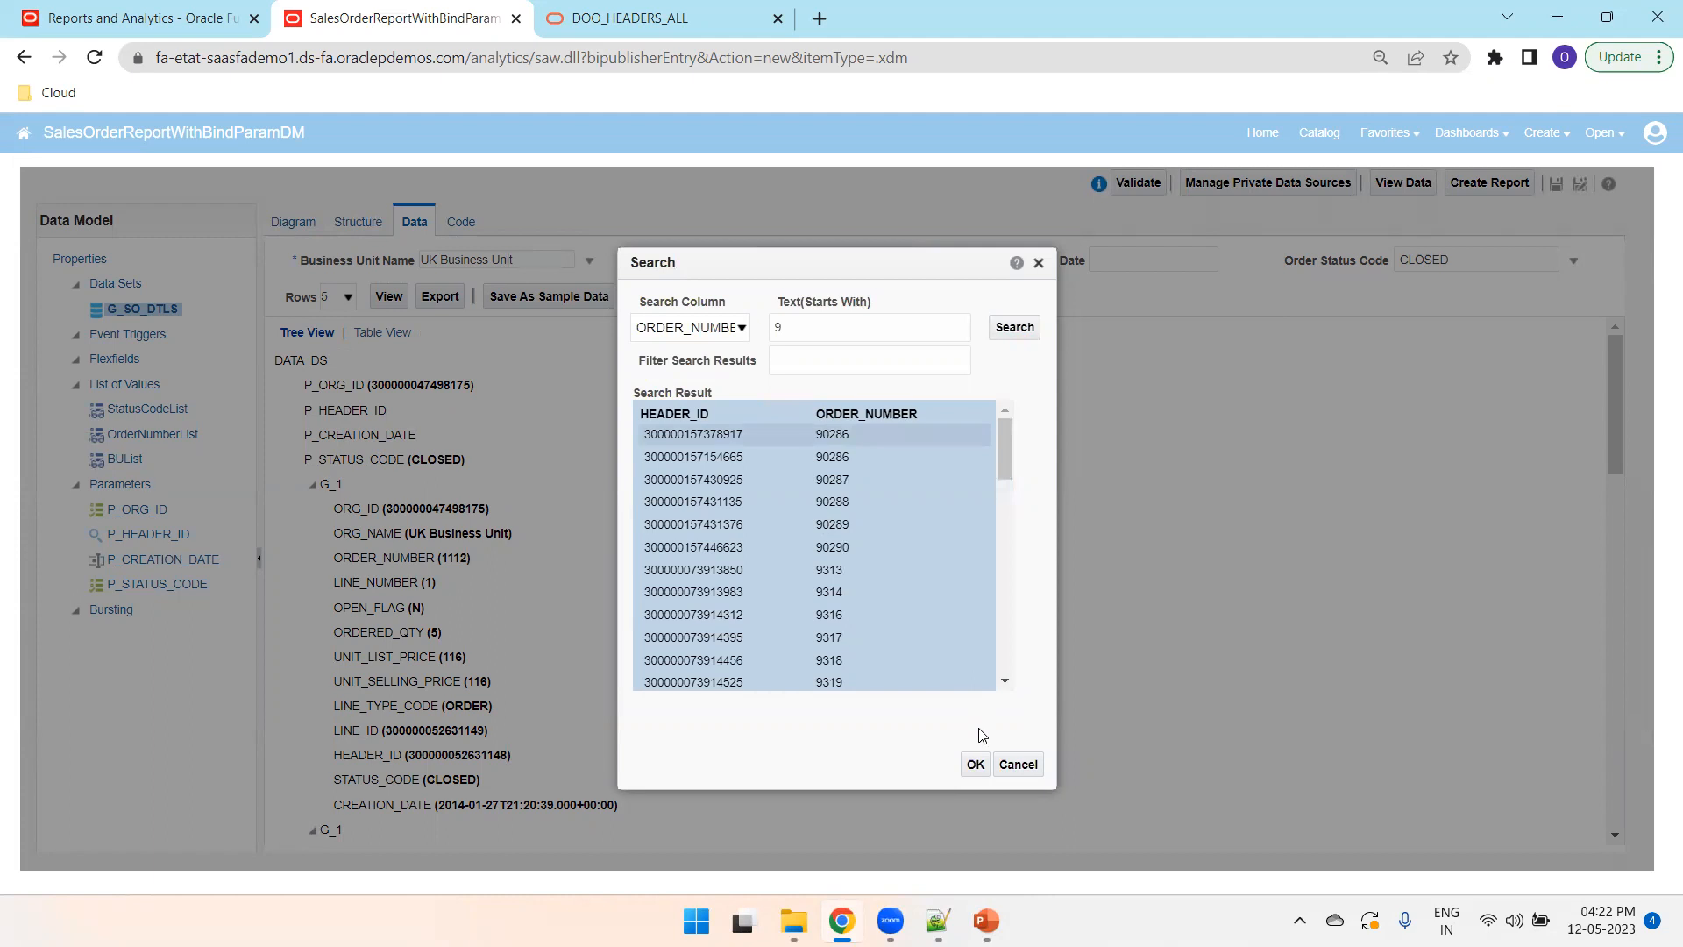
{"action": "left_click", "coordinate": [974, 763]}
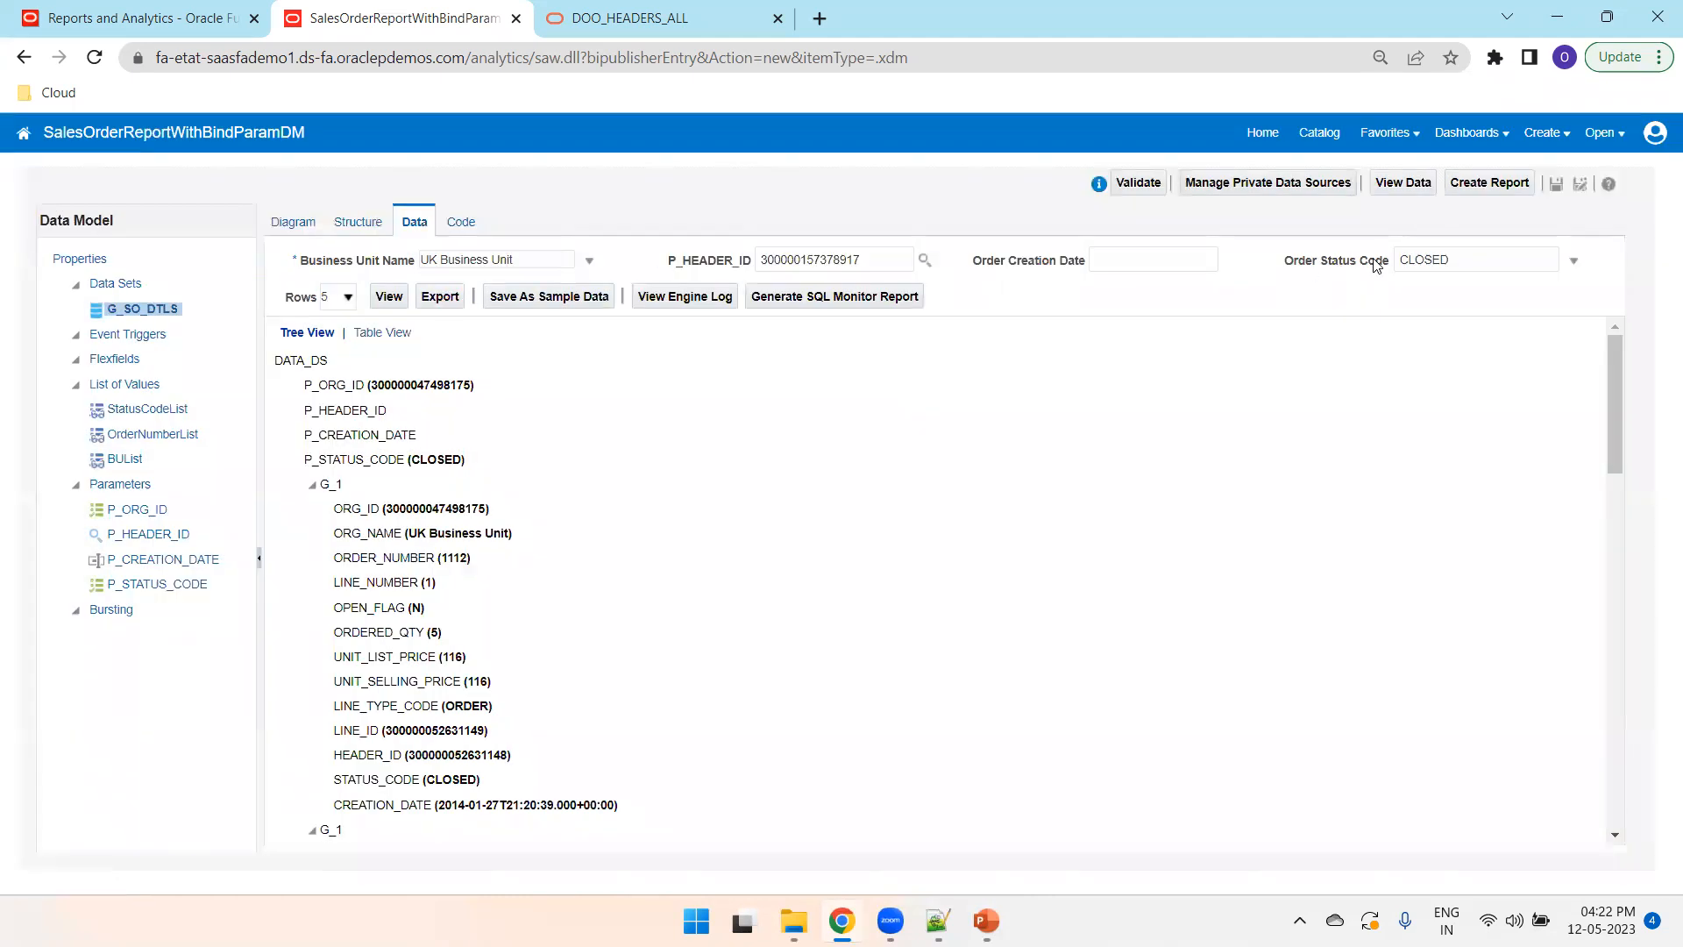
- Set Order Status Code to All and view the data output for the chosen order, checking the parameter values
{"action": "left_click", "coordinate": [1458, 259]}
{"action": "left_click", "coordinate": [1423, 281]}
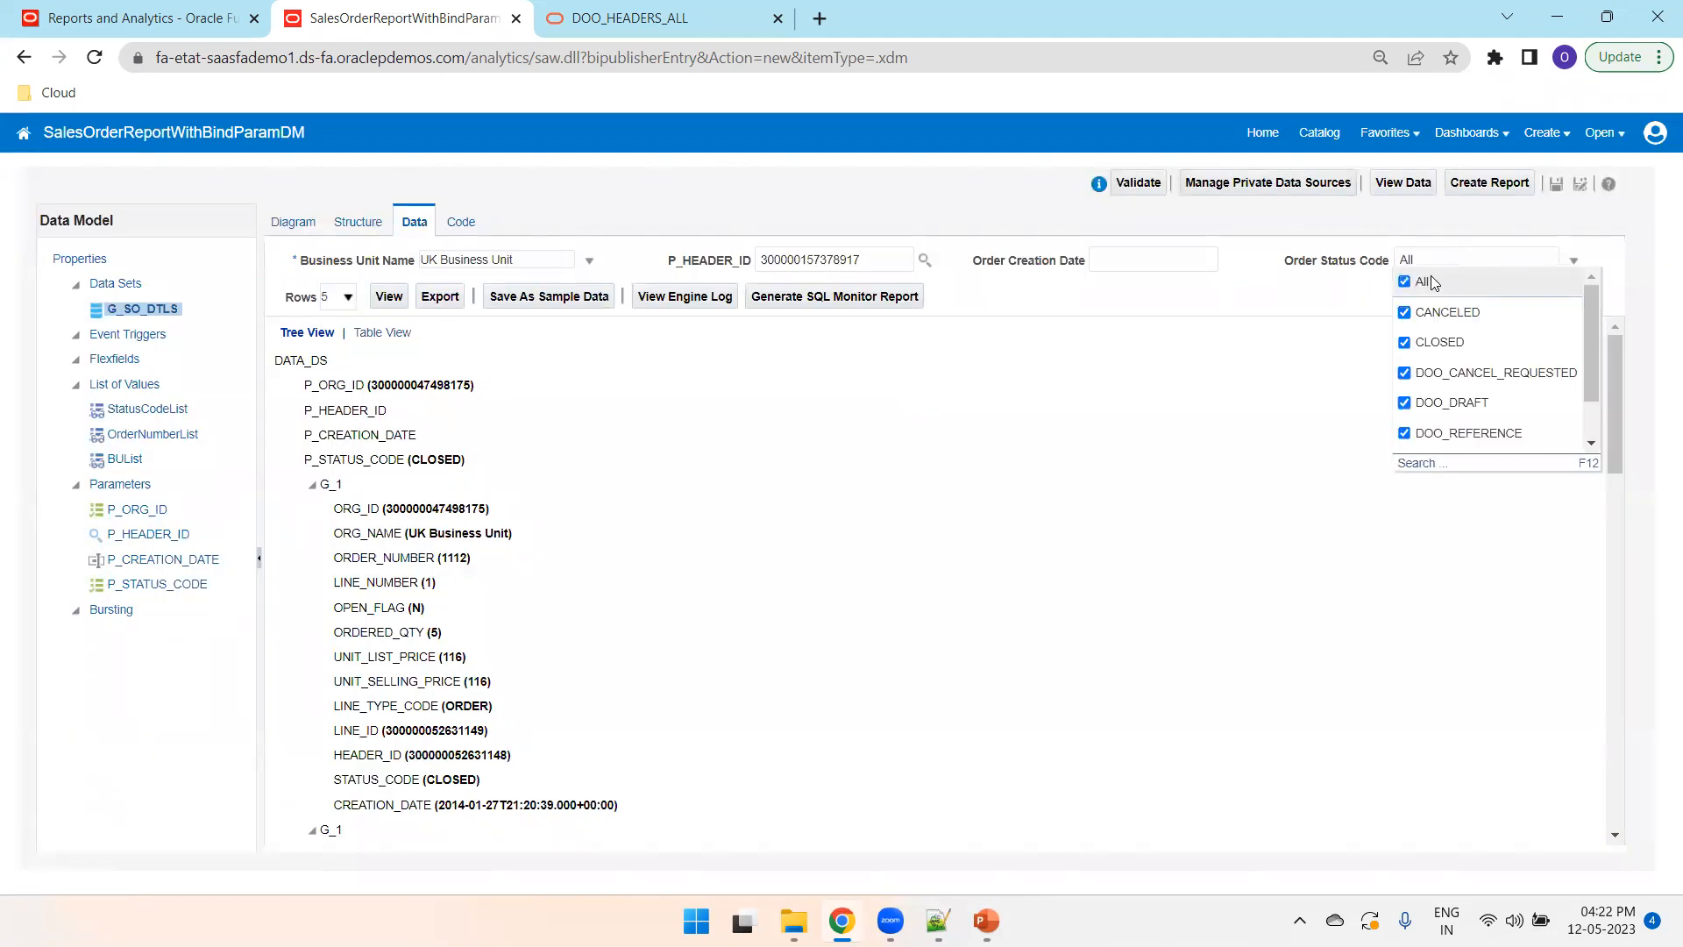
{"action": "left_click", "coordinate": [1203, 407]}
{"action": "left_click", "coordinate": [389, 296]}
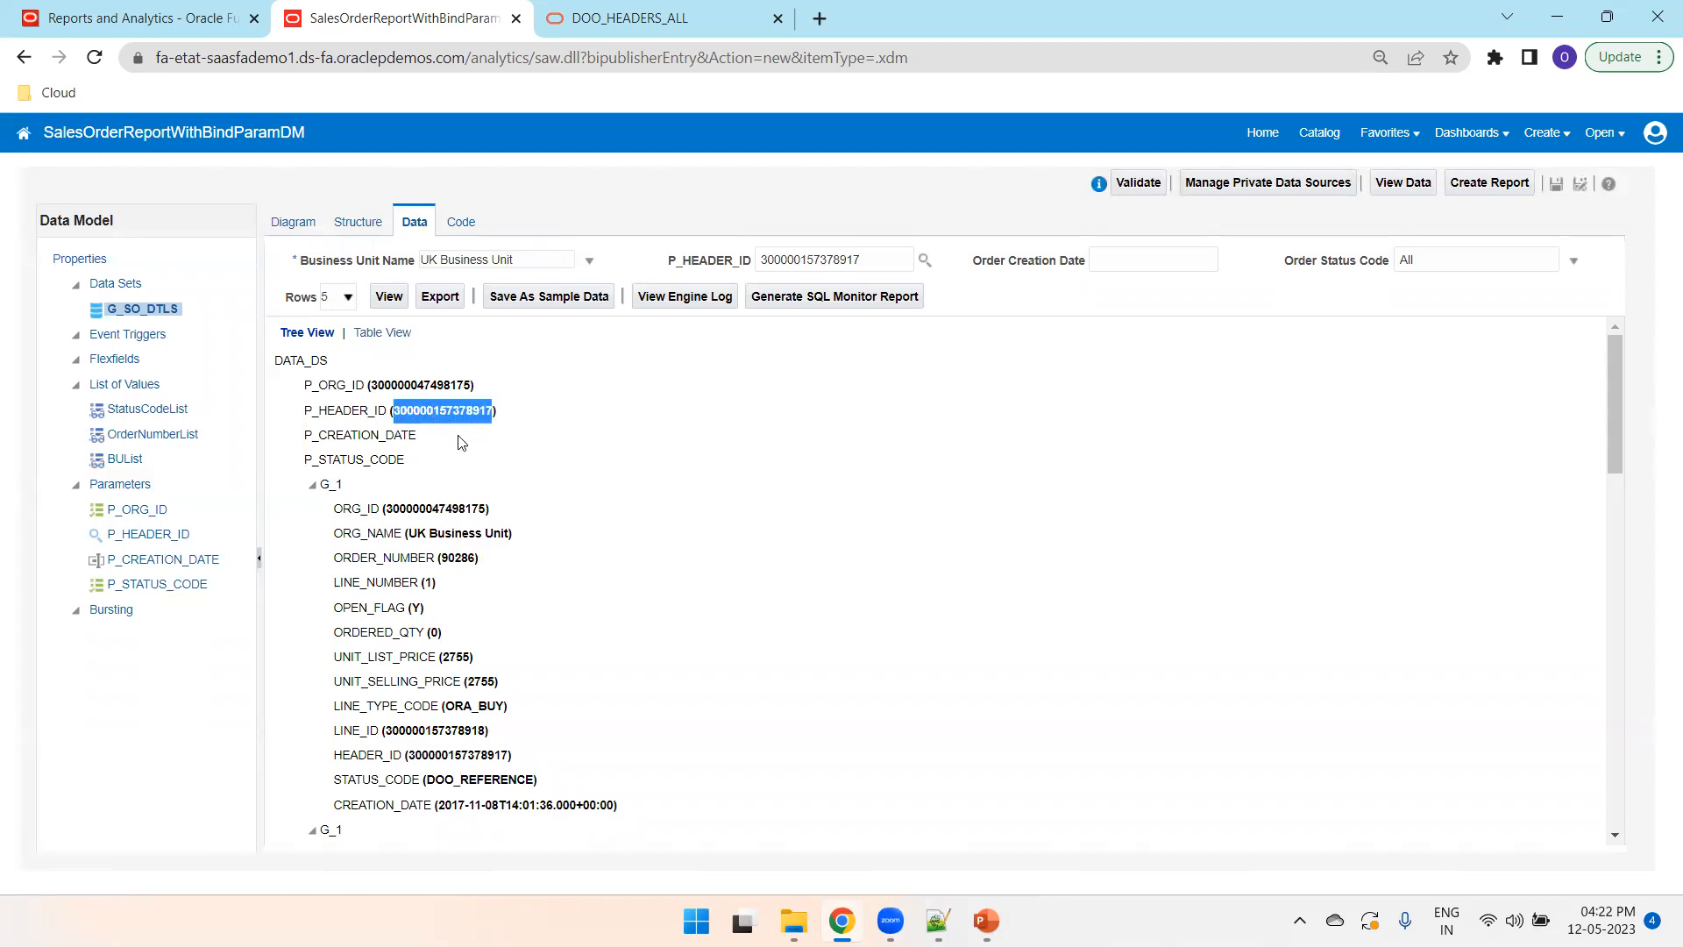
{"action": "double_click", "coordinate": [392, 436]}
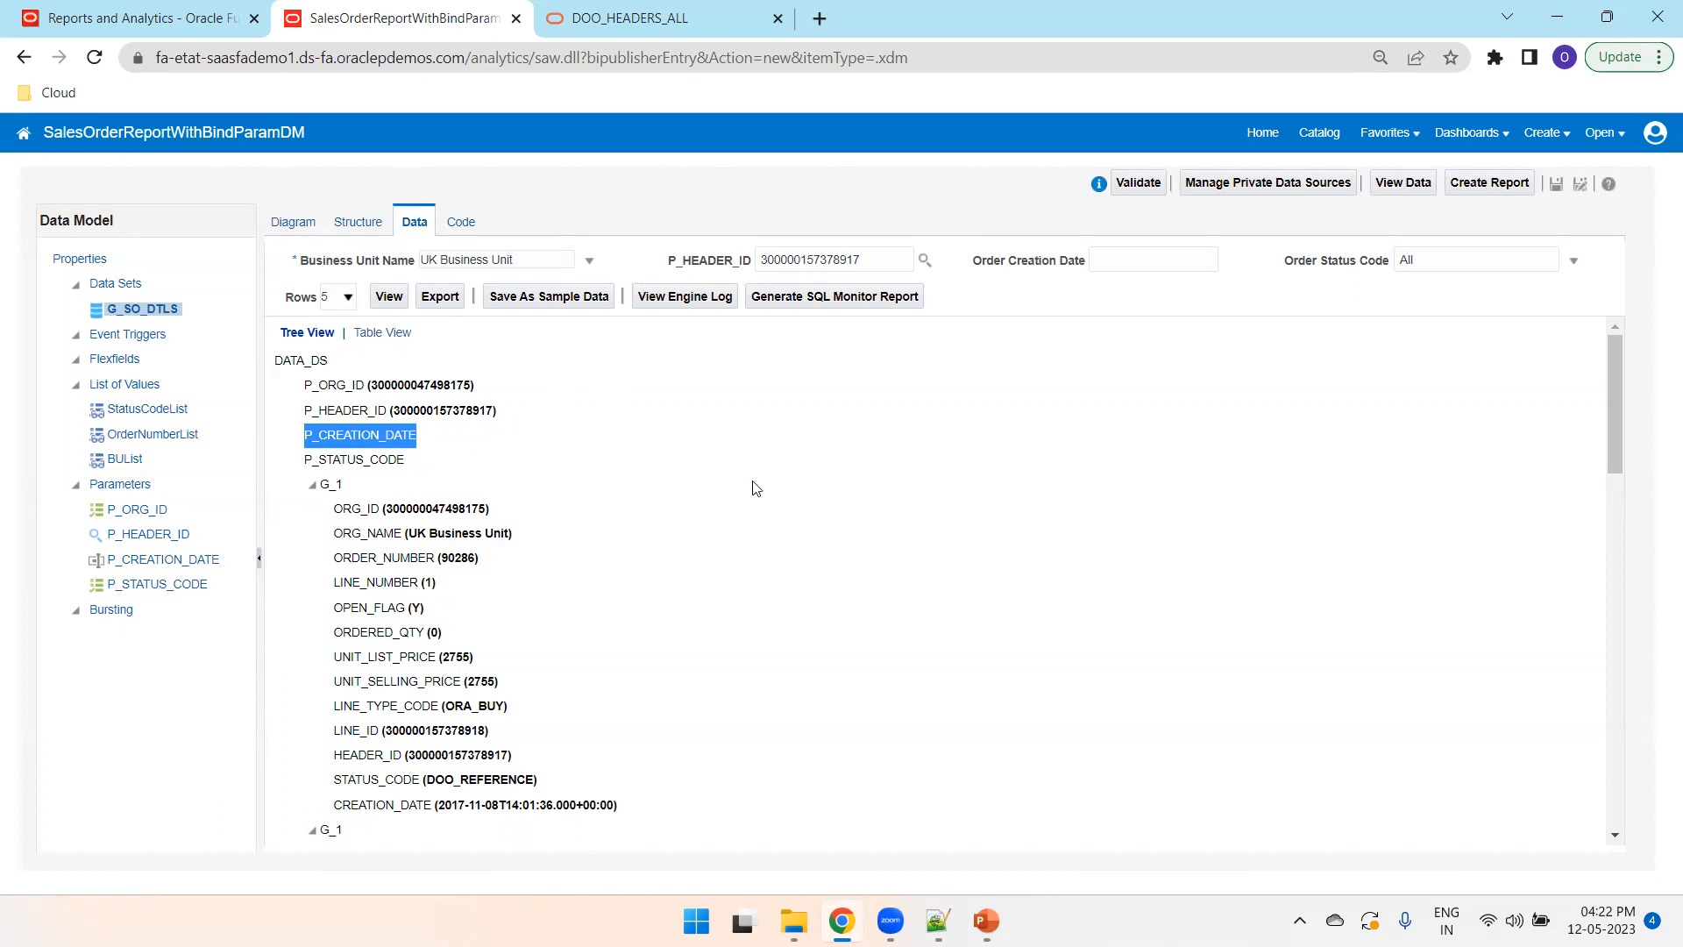
- Restrict Order Status Code to only CLOSED, rerun the data preview and check the parameter values in the output
{"action": "left_click", "coordinate": [1418, 266]}
{"action": "left_click", "coordinate": [1417, 282]}
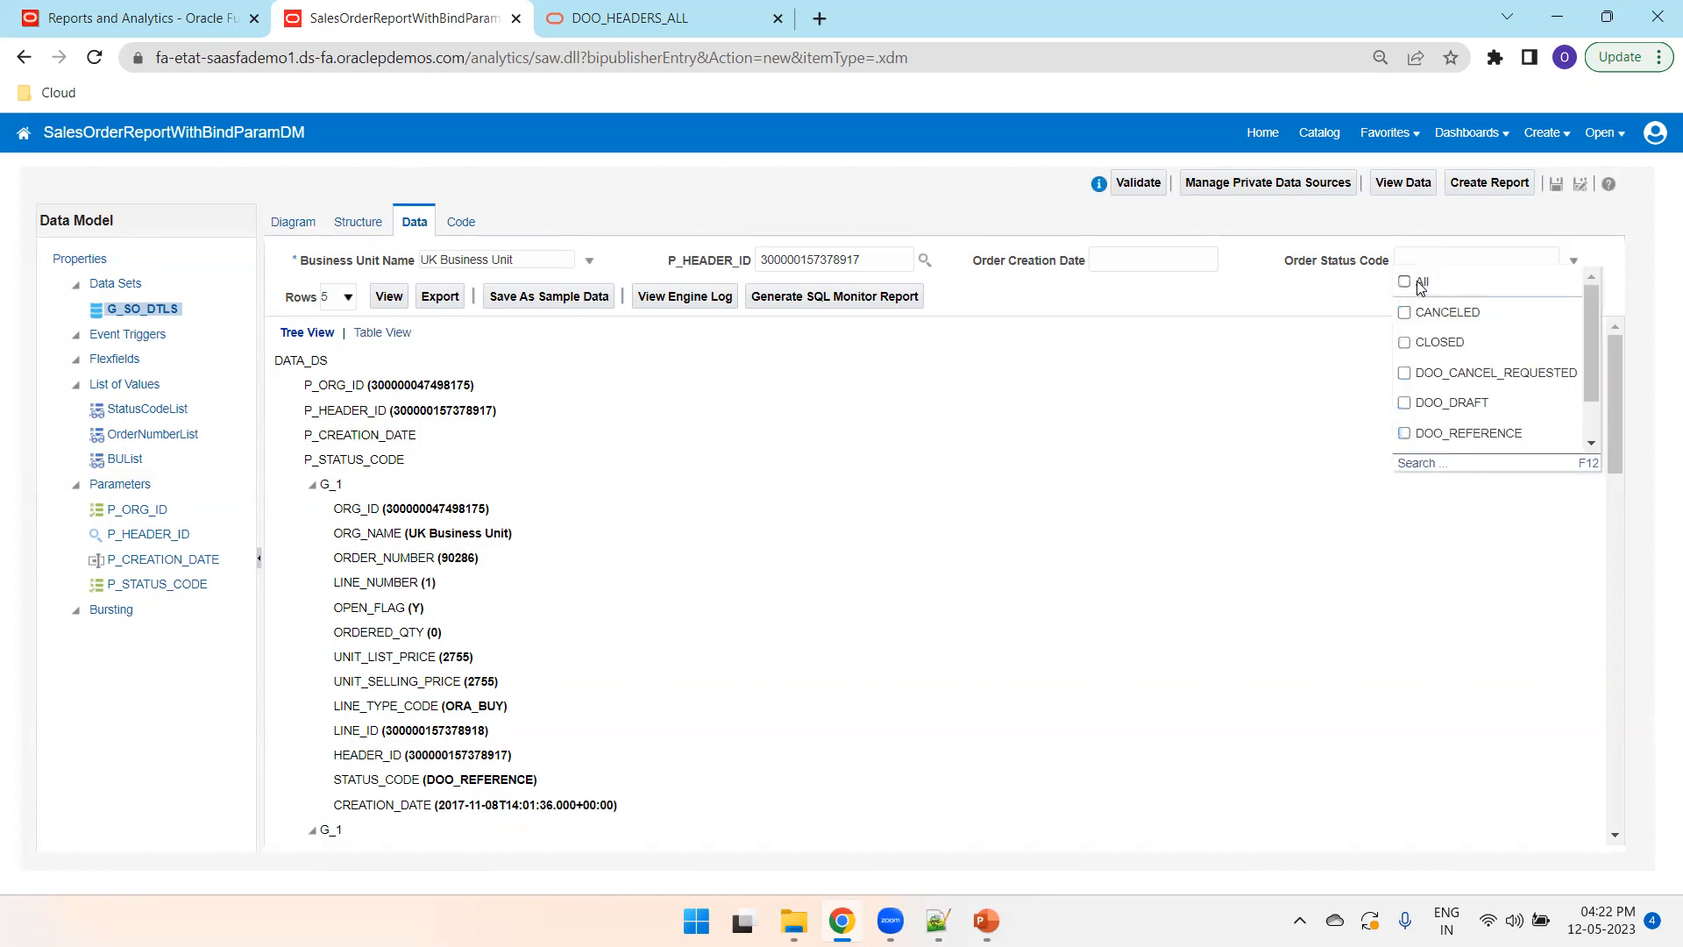
{"action": "left_click", "coordinate": [1425, 338]}
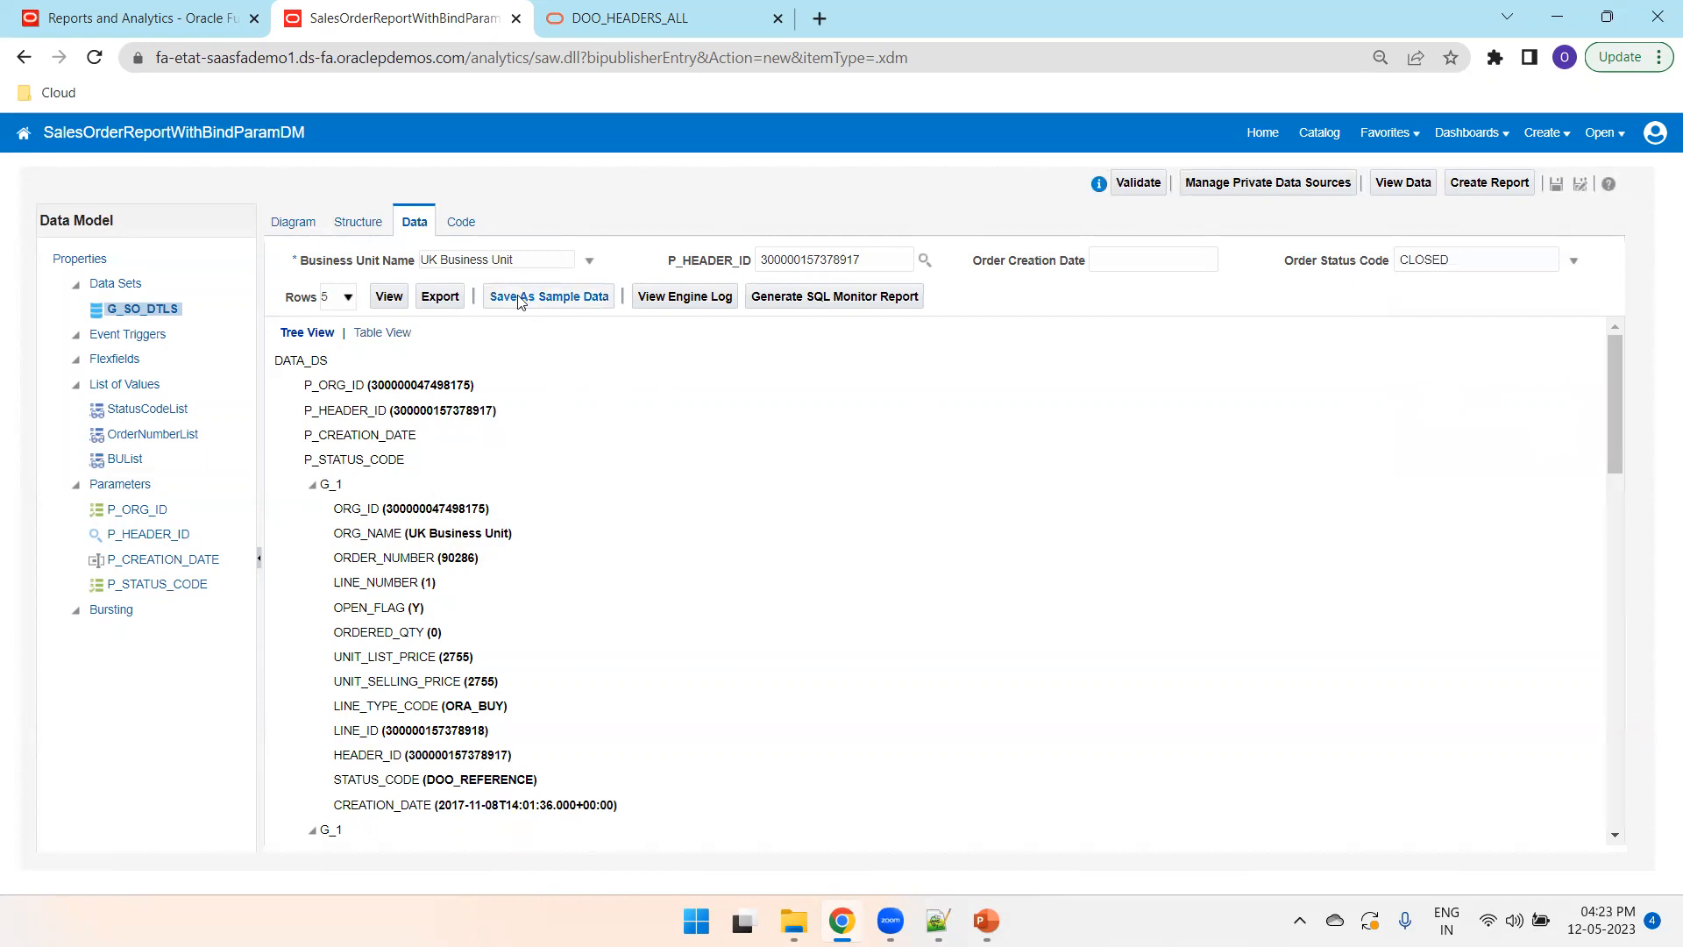
{"action": "left_click", "coordinate": [388, 296]}
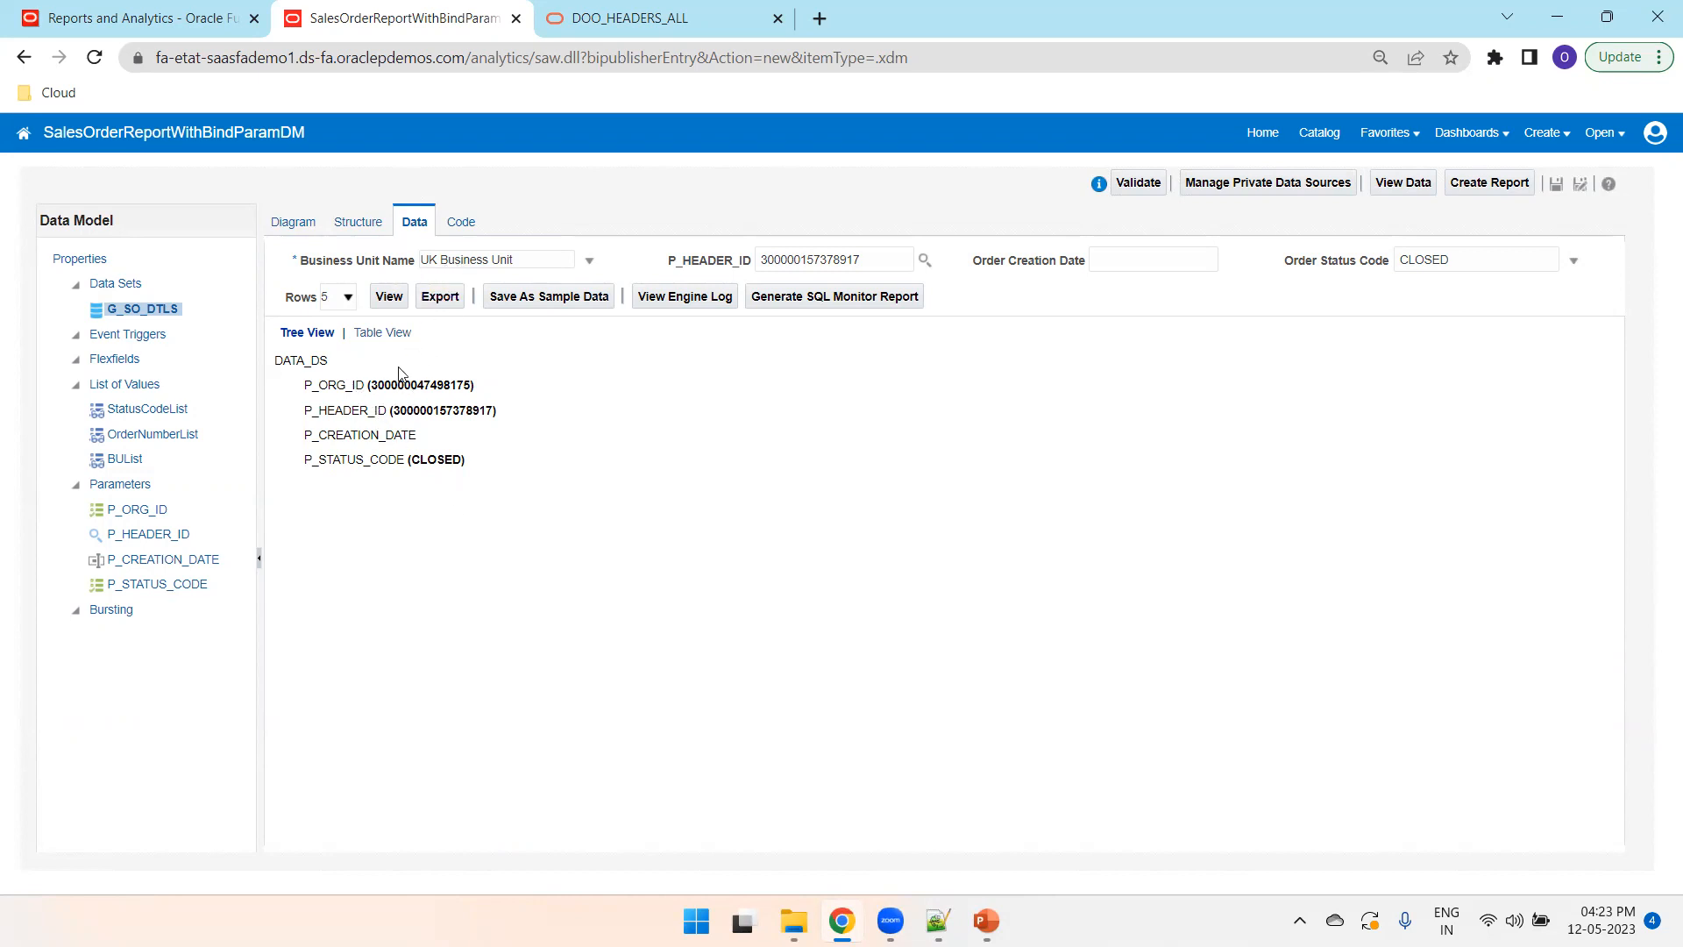
{"action": "double_click", "coordinate": [404, 385]}
- Switch to Notepad++ and copy the complete G_PARAMS query from SalesOrderWithBindParams.sql
{"action": "left_click", "coordinate": [937, 921]}
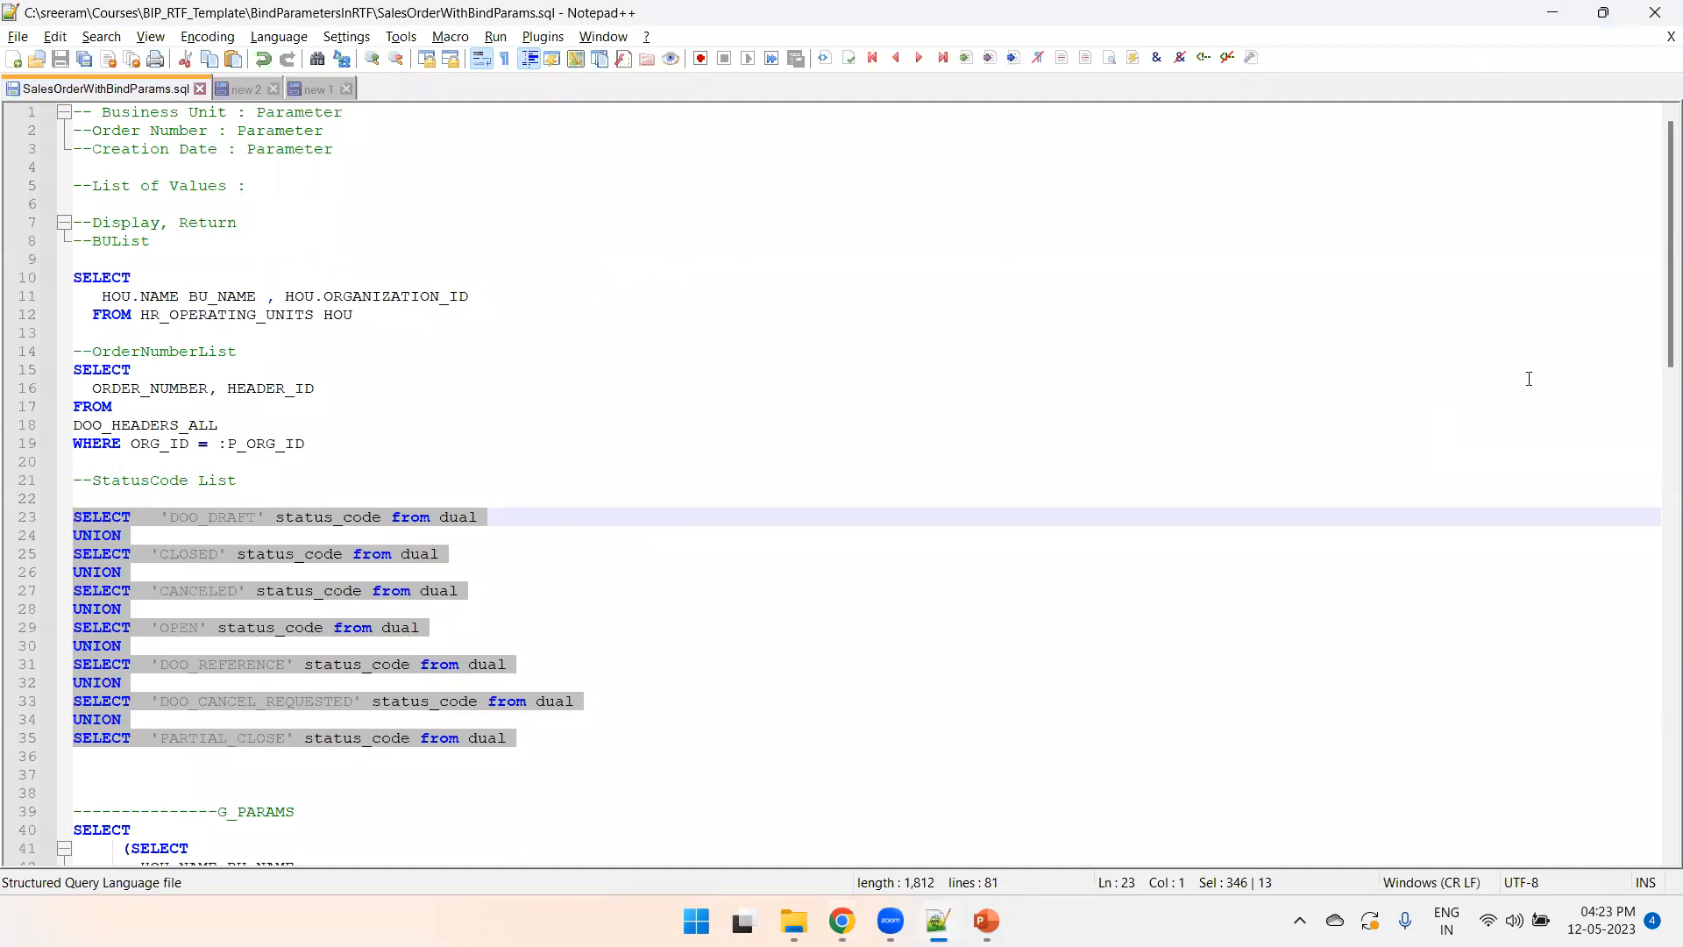
{"action": "scroll", "coordinate": [987, 476], "scroll_direction": "down", "scroll_amount": 9}
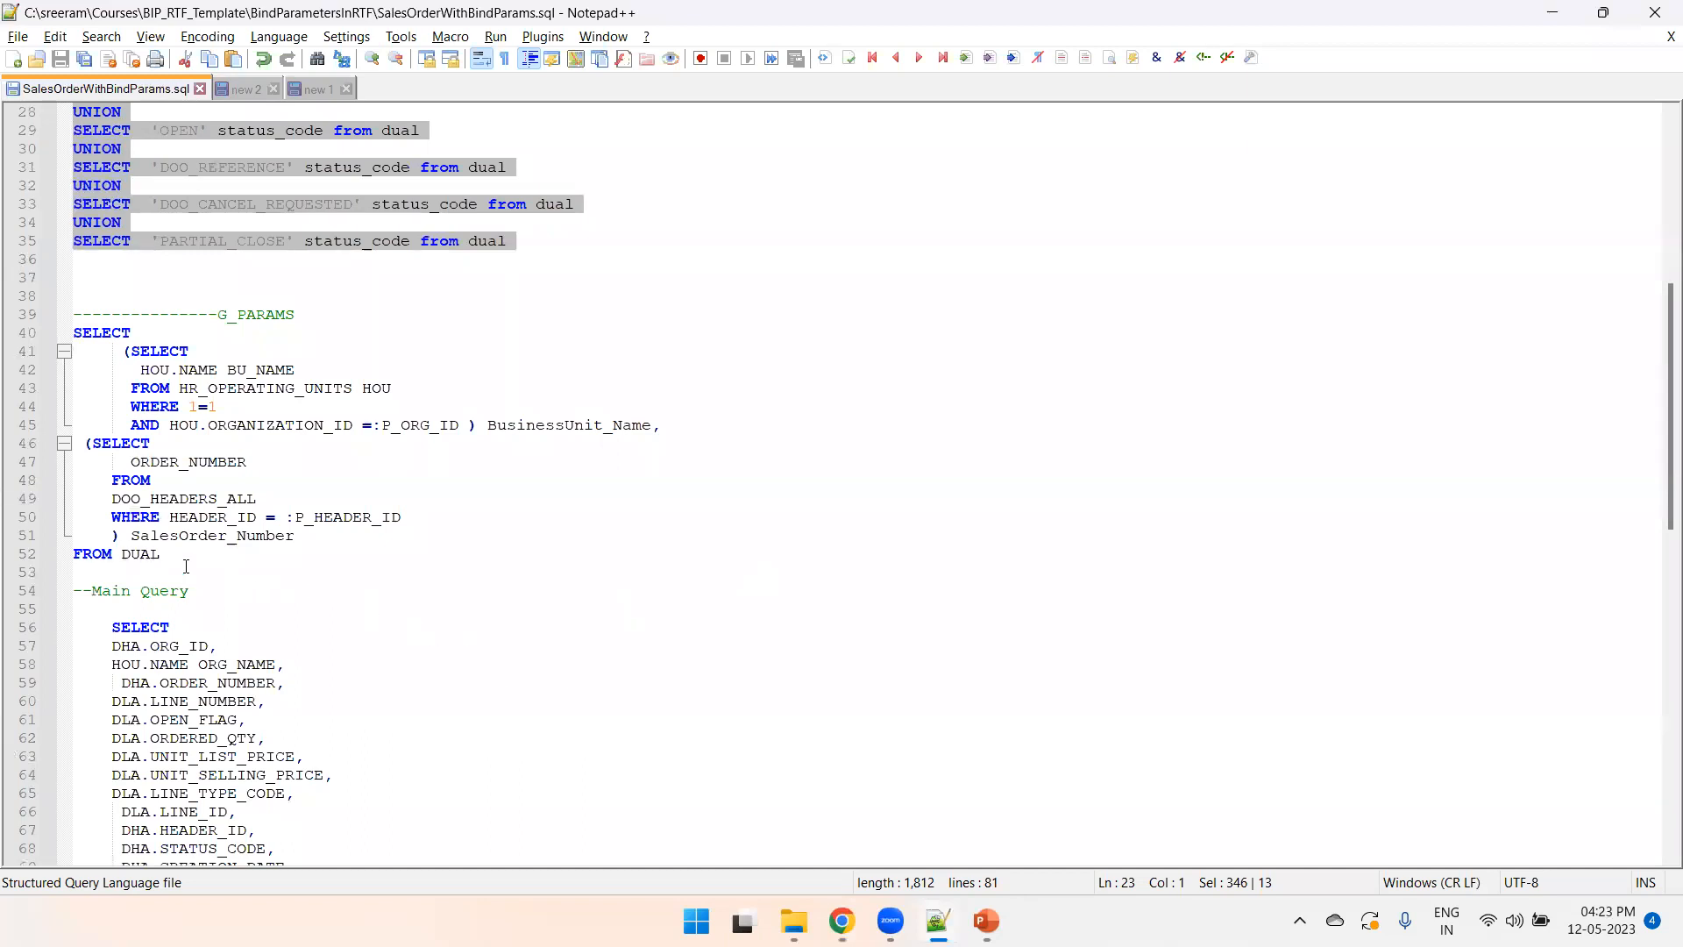
{"action": "left_click_drag", "start_coordinate": [186, 565], "coordinate": [35, 337]}
{"action": "key", "text": "ctrl+c"}
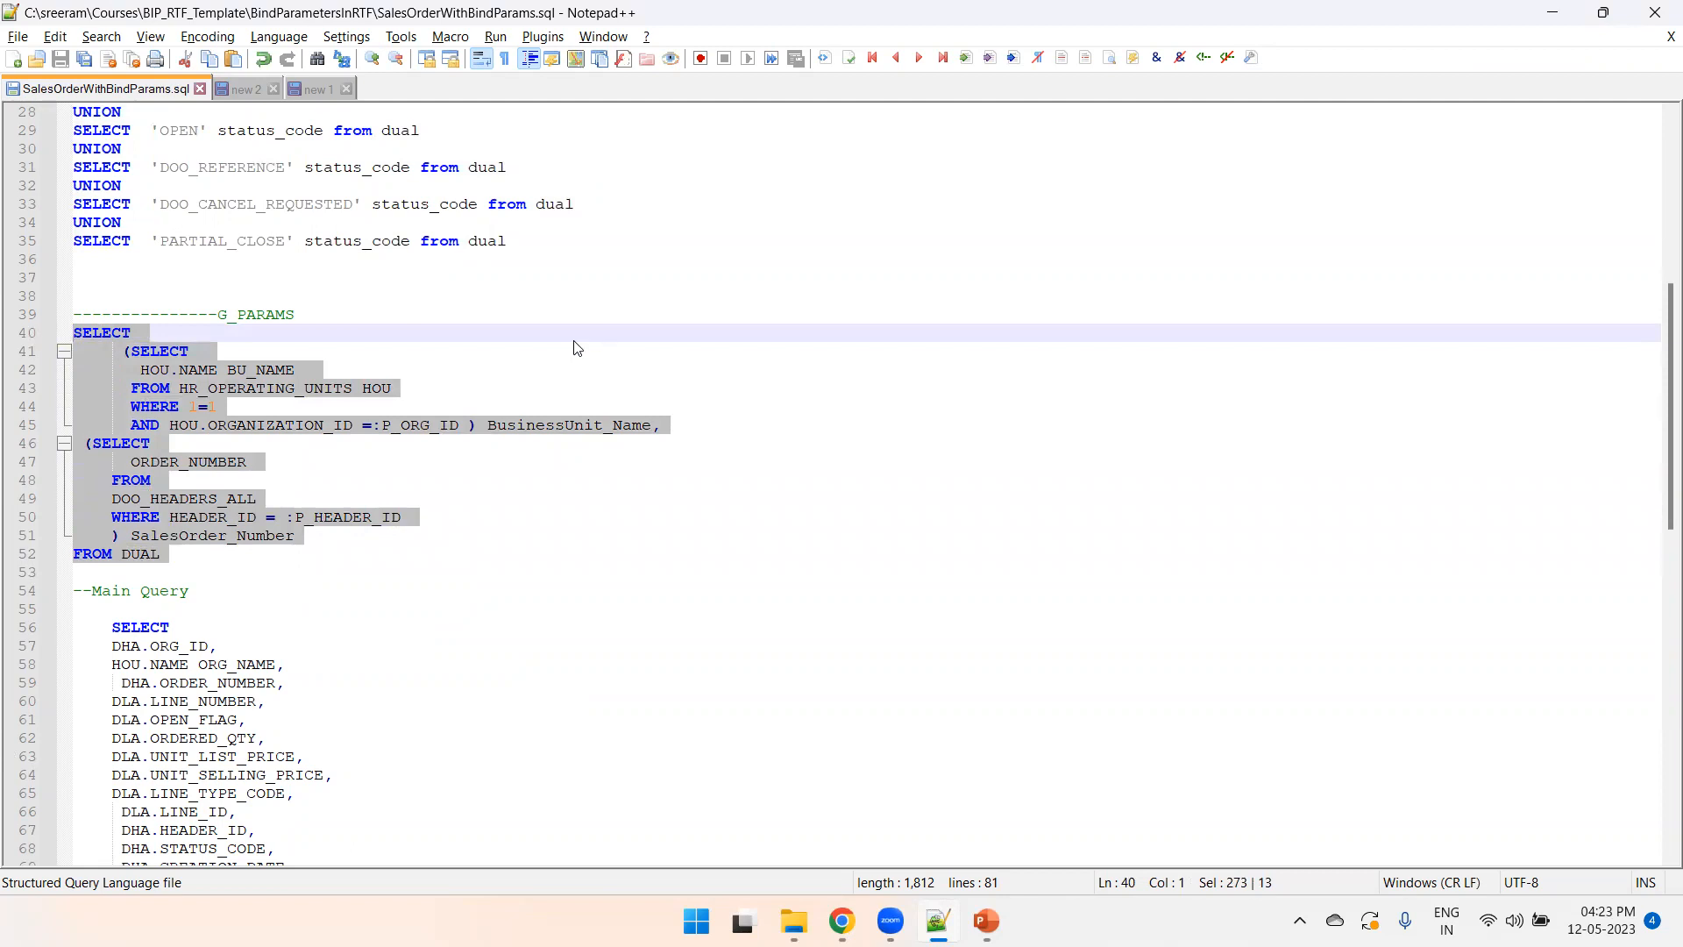
- Return to the data model in Chrome and start a new SQL query data set named G_PARAMS with ApplicationDB_FSCM as data source
{"action": "key", "text": "alt+Tab"}
{"action": "left_click", "coordinate": [295, 224]}
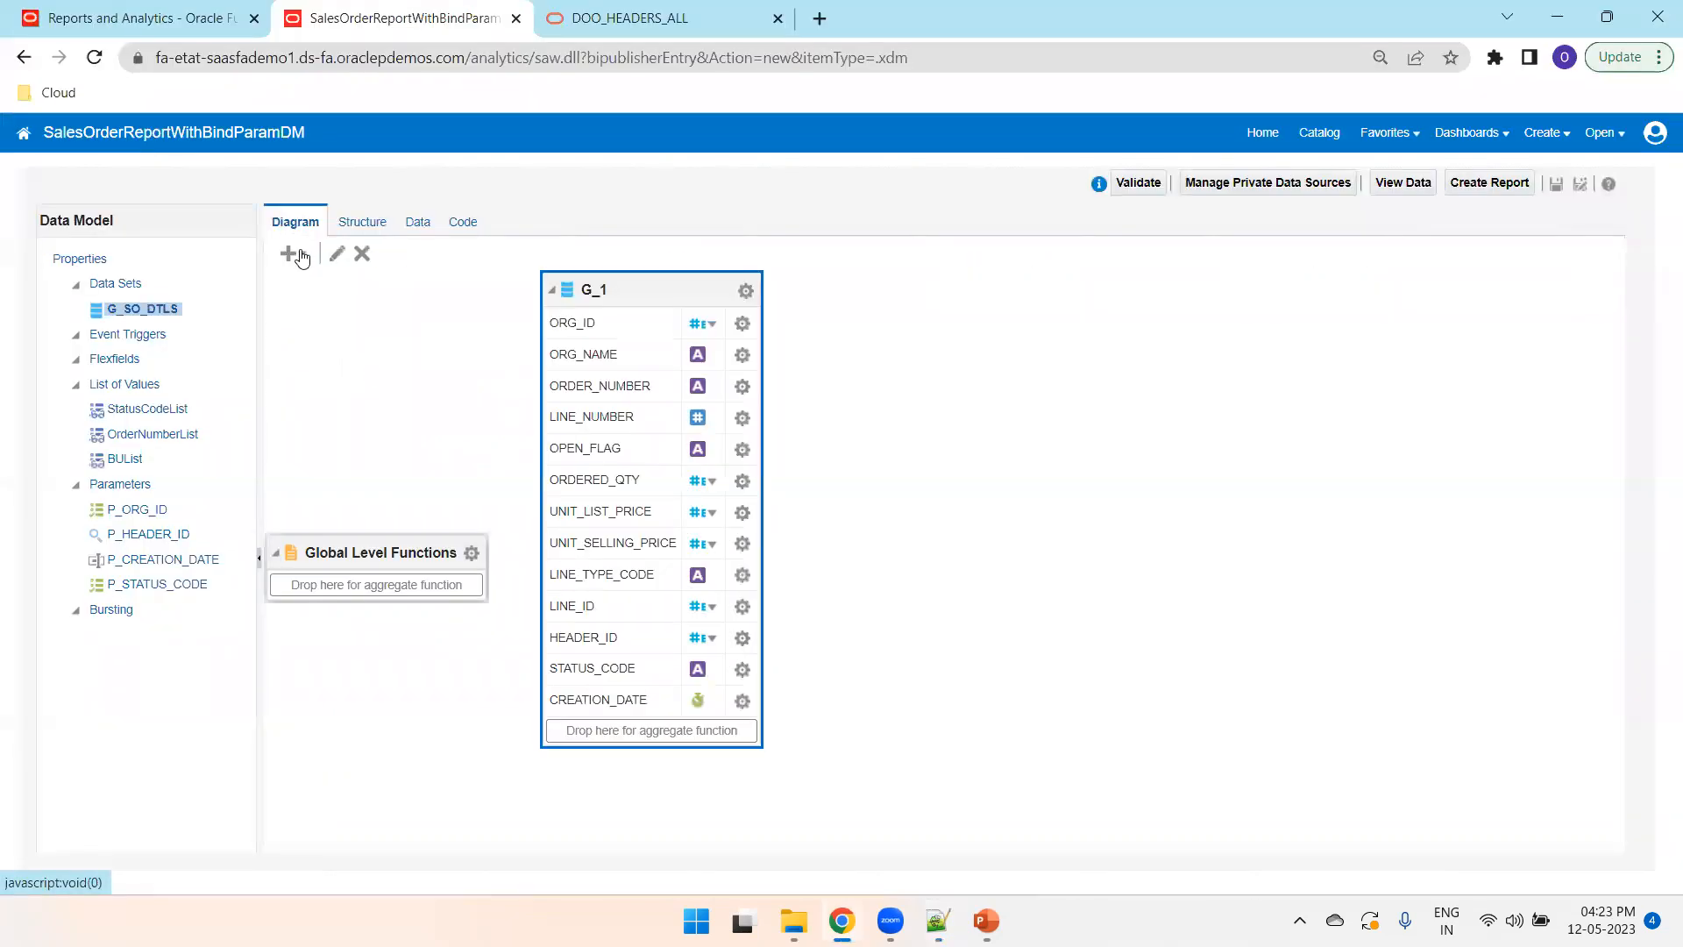
{"action": "left_click", "coordinate": [292, 253]}
{"action": "left_click", "coordinate": [344, 278]}
{"action": "left_click", "coordinate": [765, 360]}
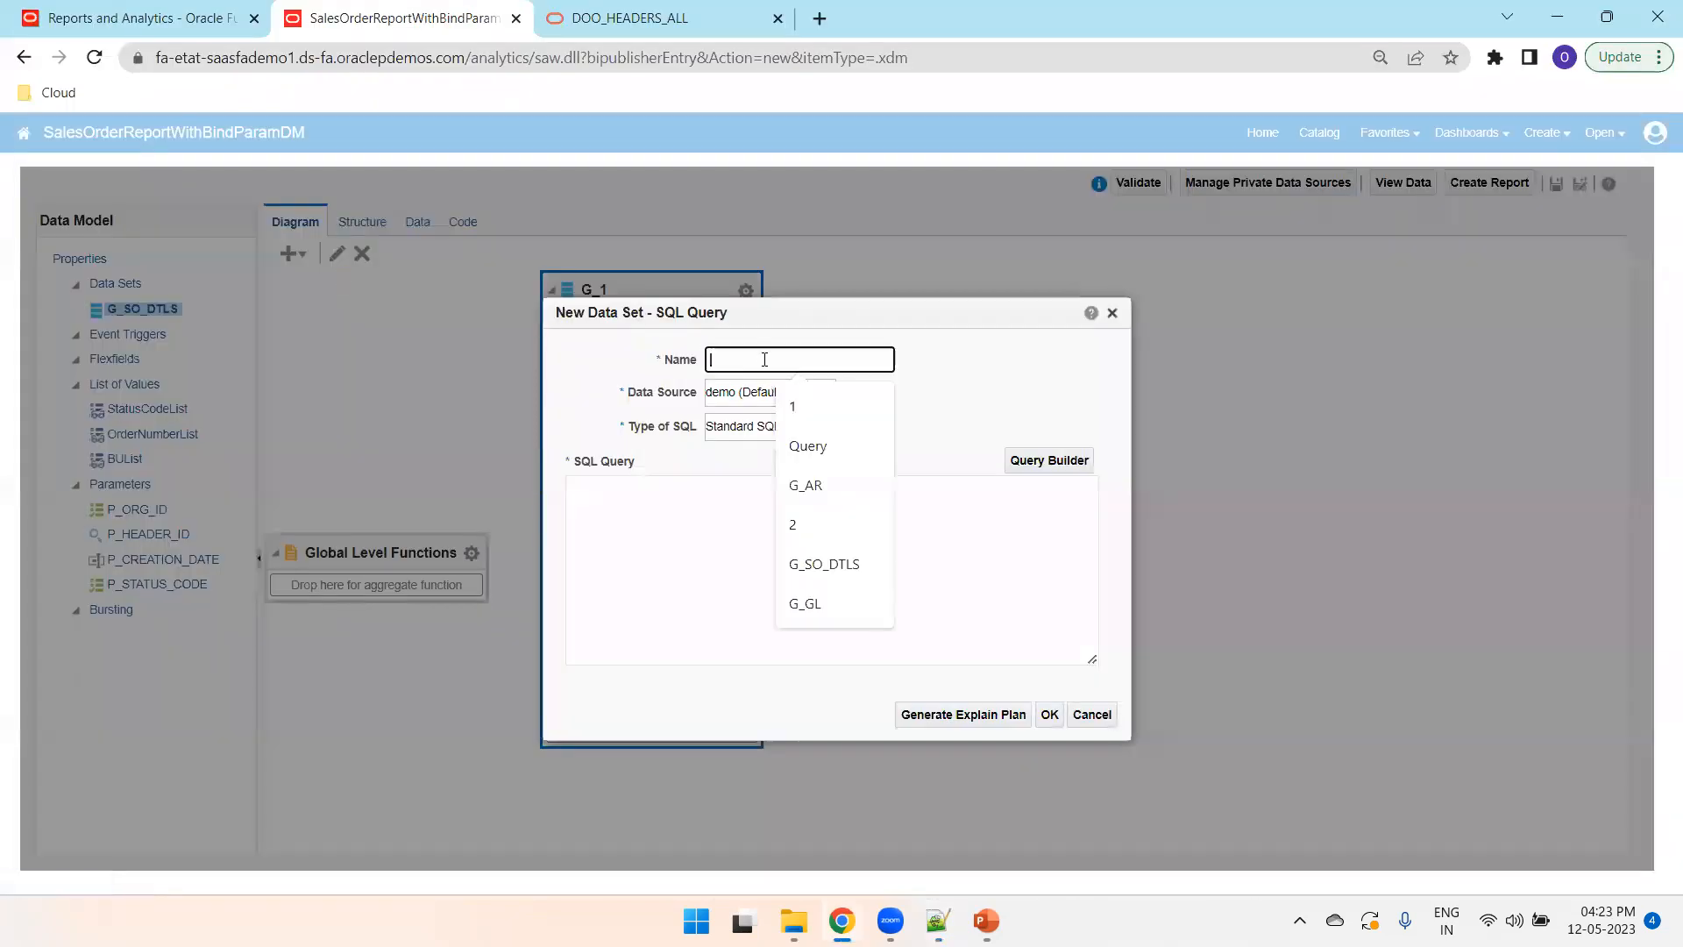
{"action": "type", "text": "G_PARAMS"}
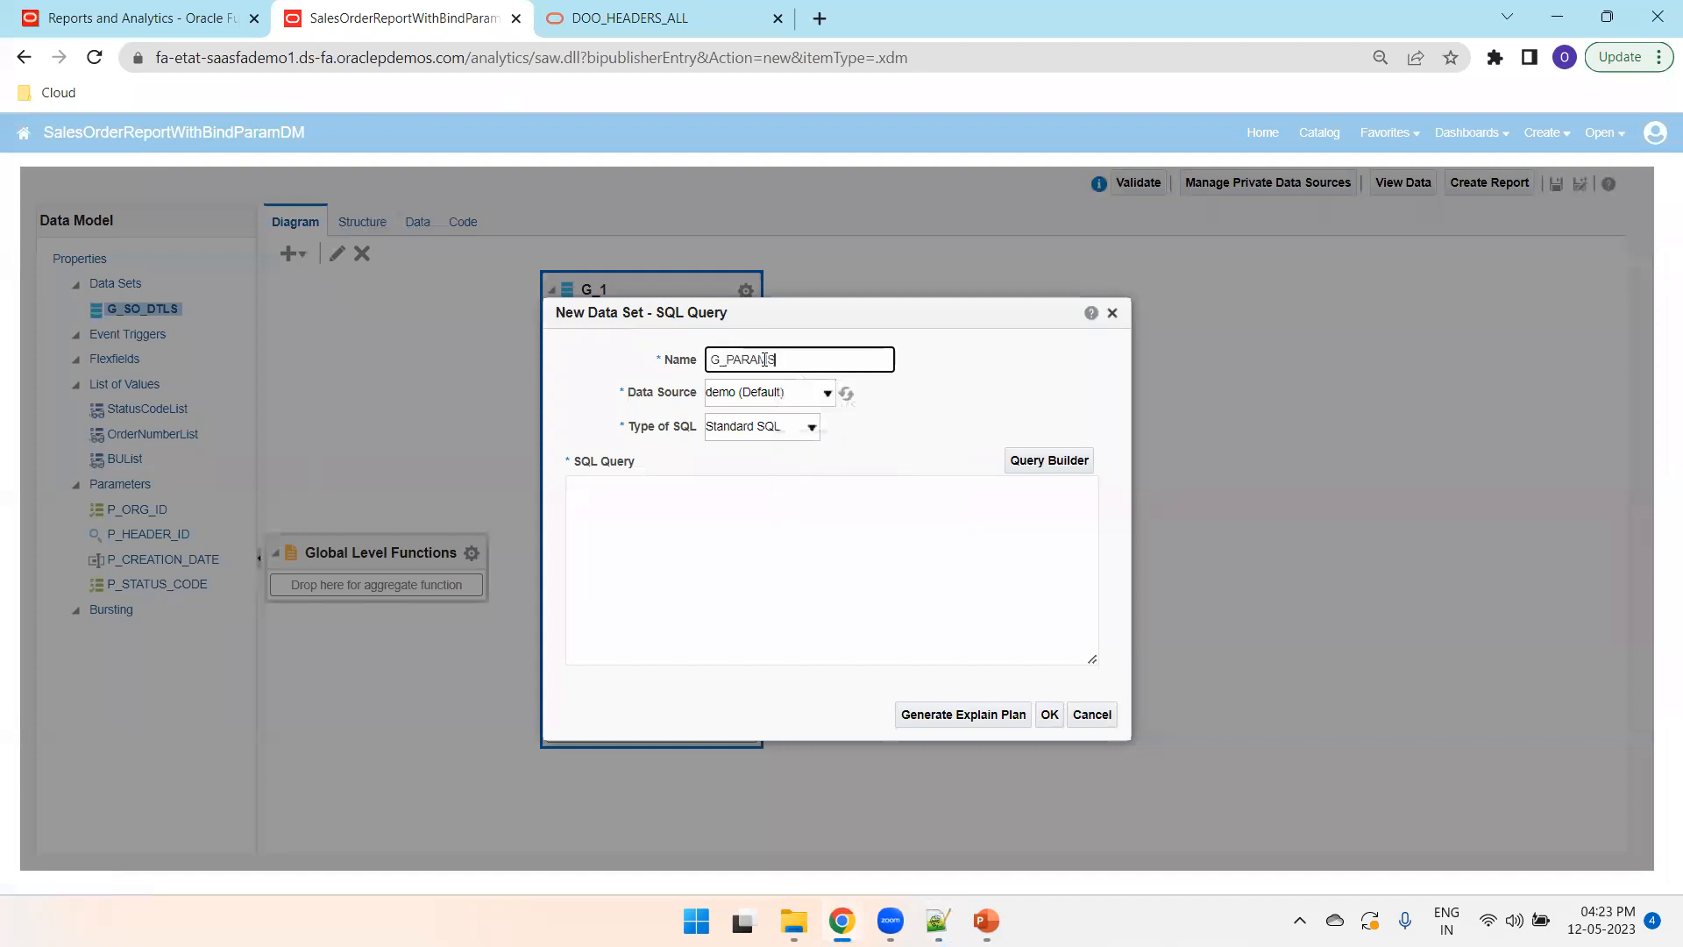
{"action": "key", "text": "Tab"}
- Insert the copied business unit and order number query into the G_PARAMS data set, create it, and save the data model
{"action": "left_click", "coordinate": [766, 508]}
{"action": "key", "text": "ctrl+v"}
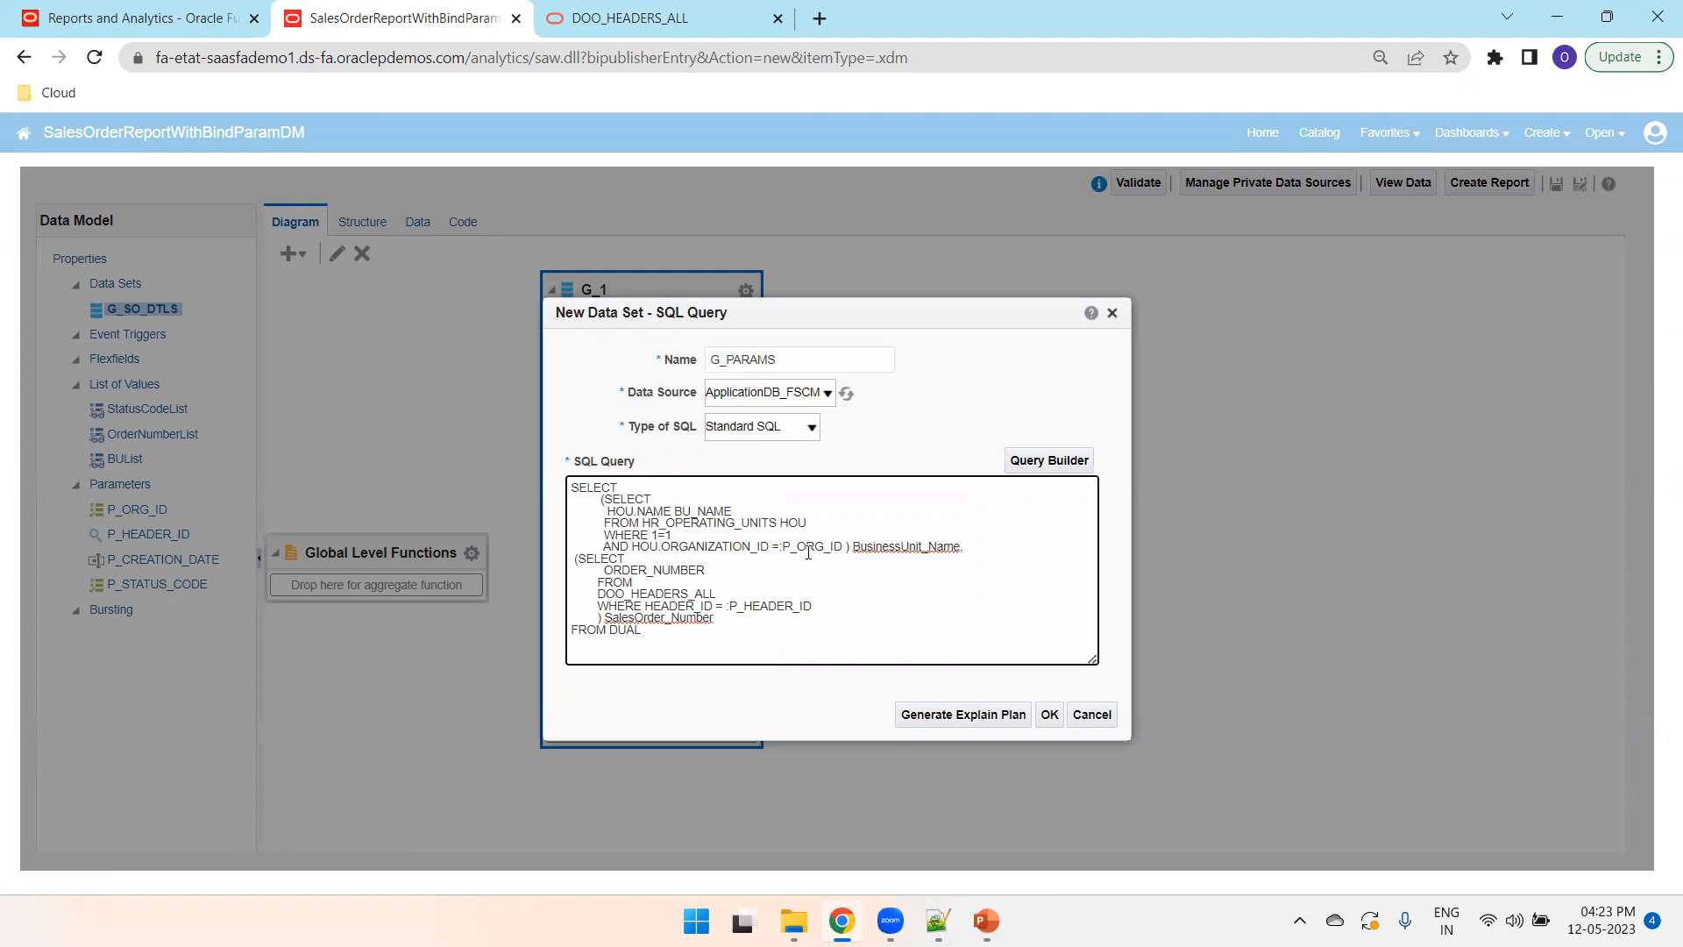
{"action": "double_click", "coordinate": [808, 550]}
{"action": "left_click", "coordinate": [1049, 714]}
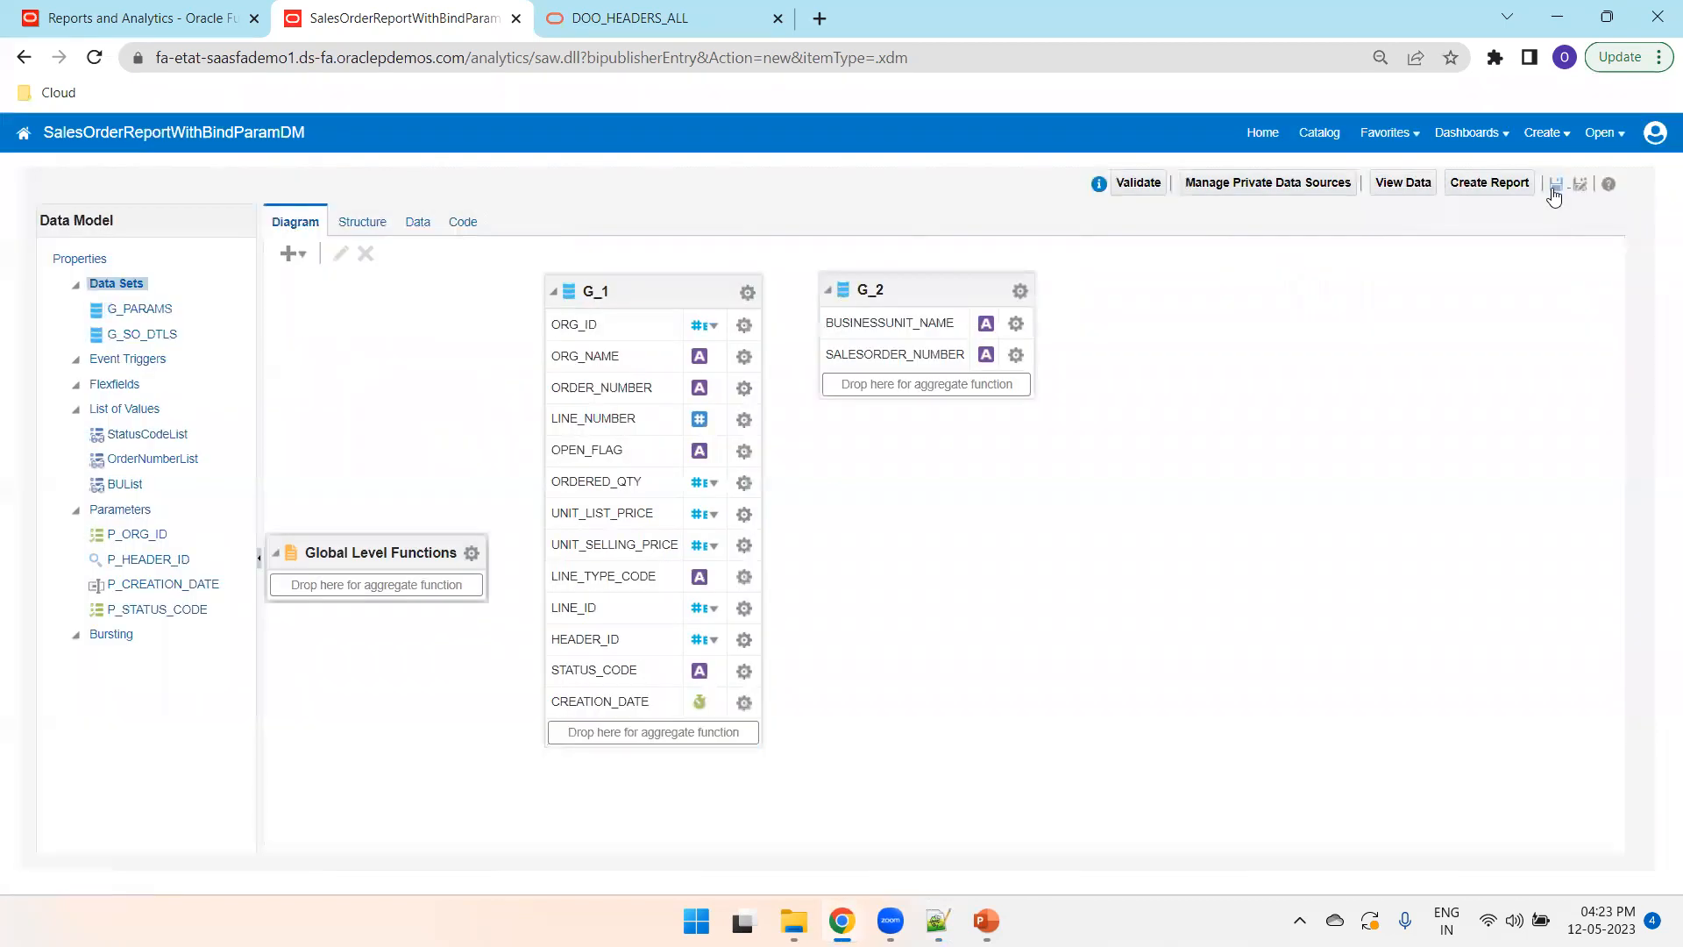
{"action": "left_click", "coordinate": [1558, 181]}
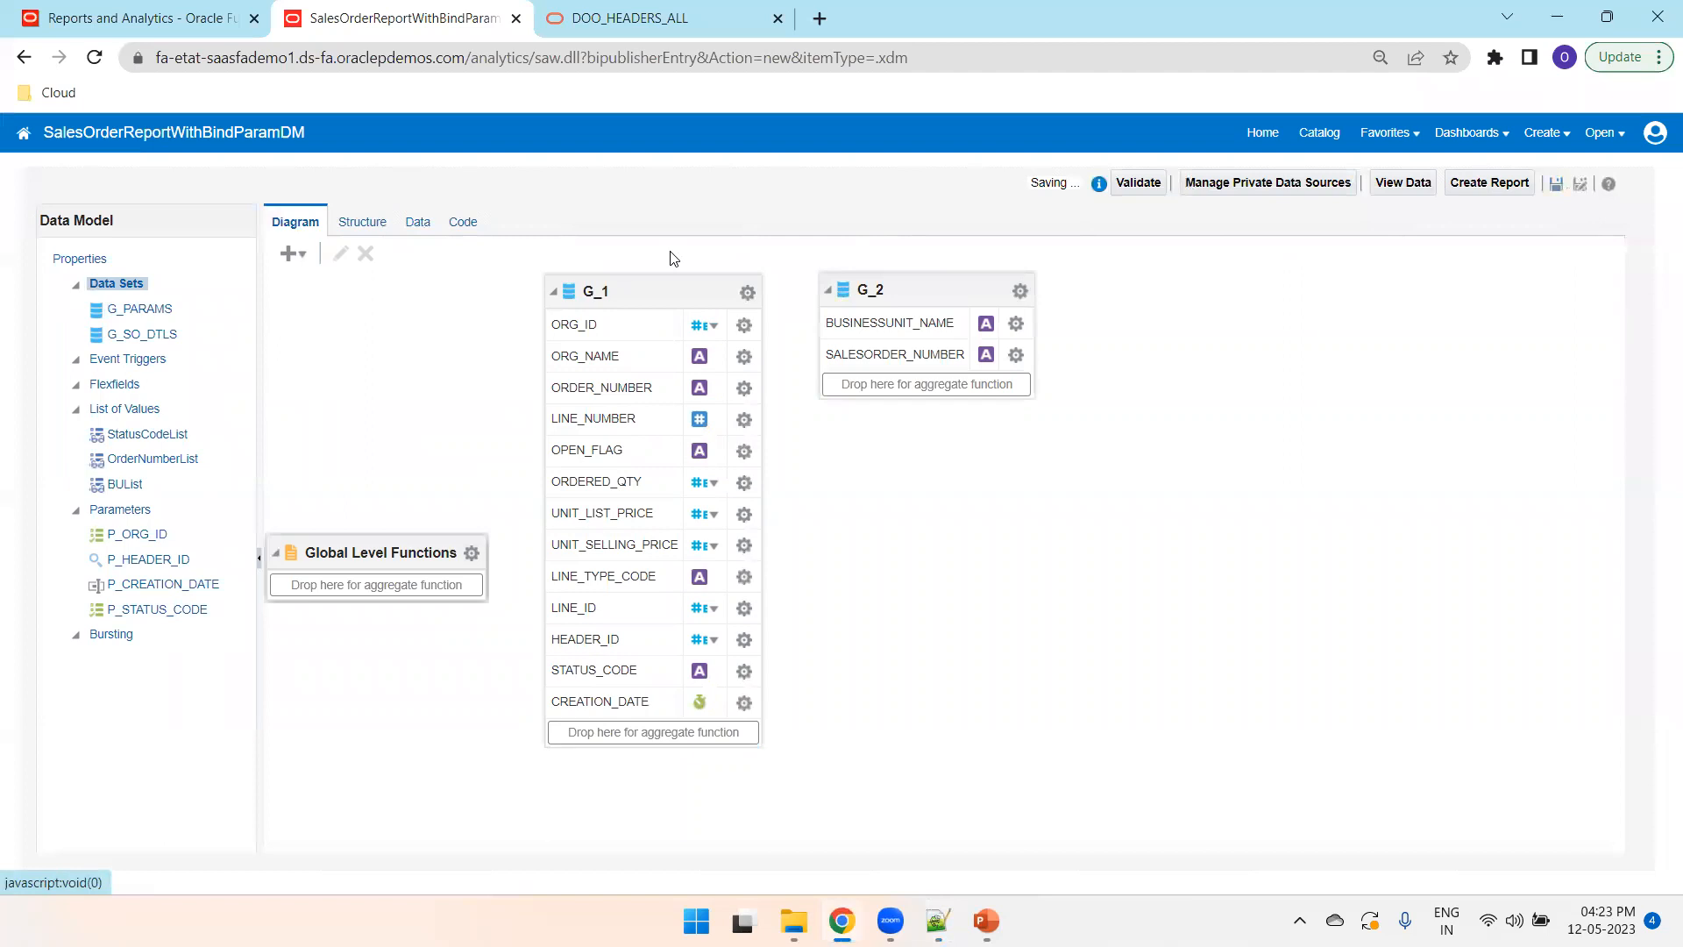
- Open the data preview and choose US1 Business Unit as the Business Unit Name
{"action": "left_click", "coordinate": [418, 221]}
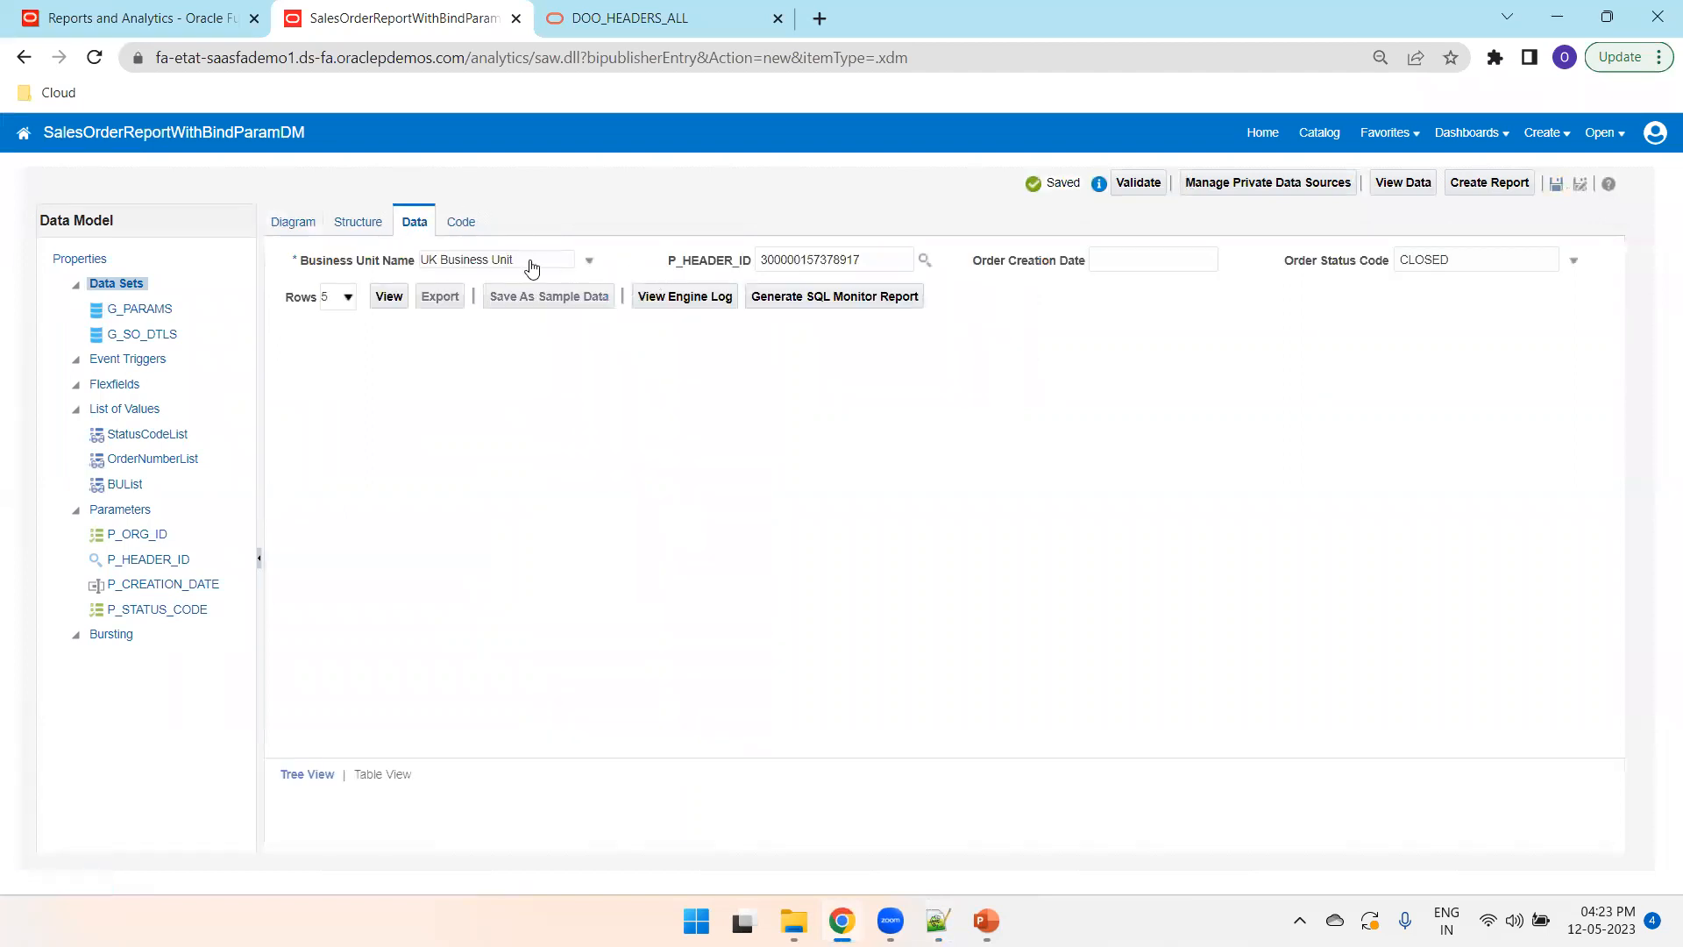
{"action": "left_click", "coordinate": [496, 260]}
{"action": "left_click", "coordinate": [567, 268]}
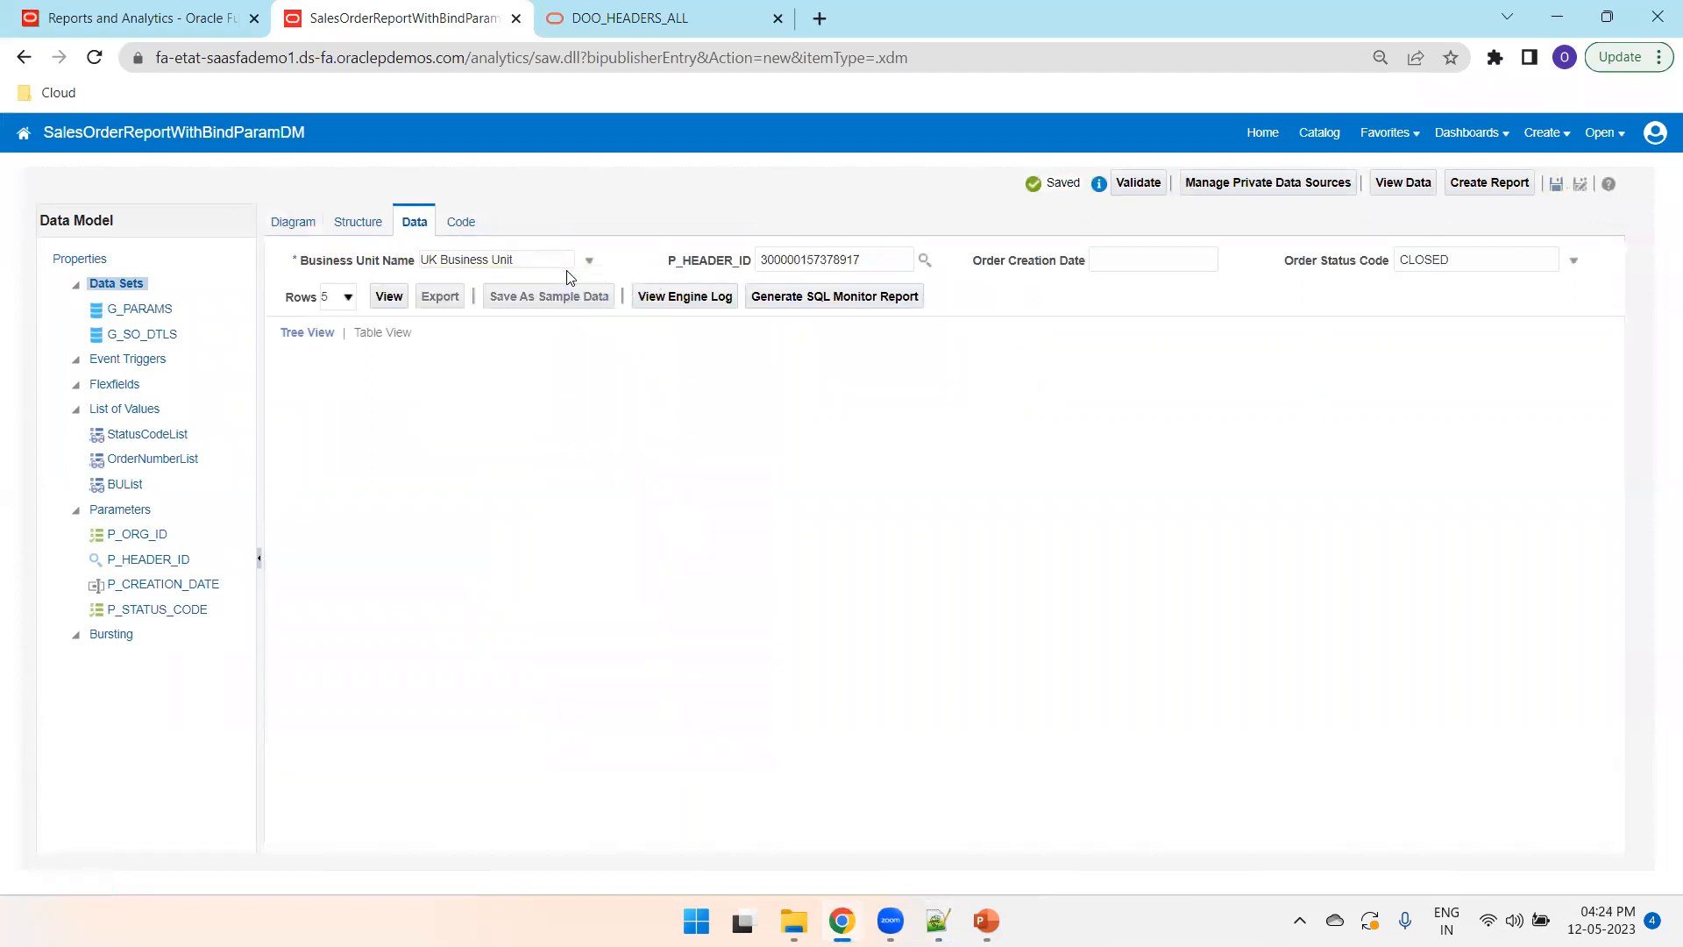
{"action": "left_click", "coordinate": [548, 260]}
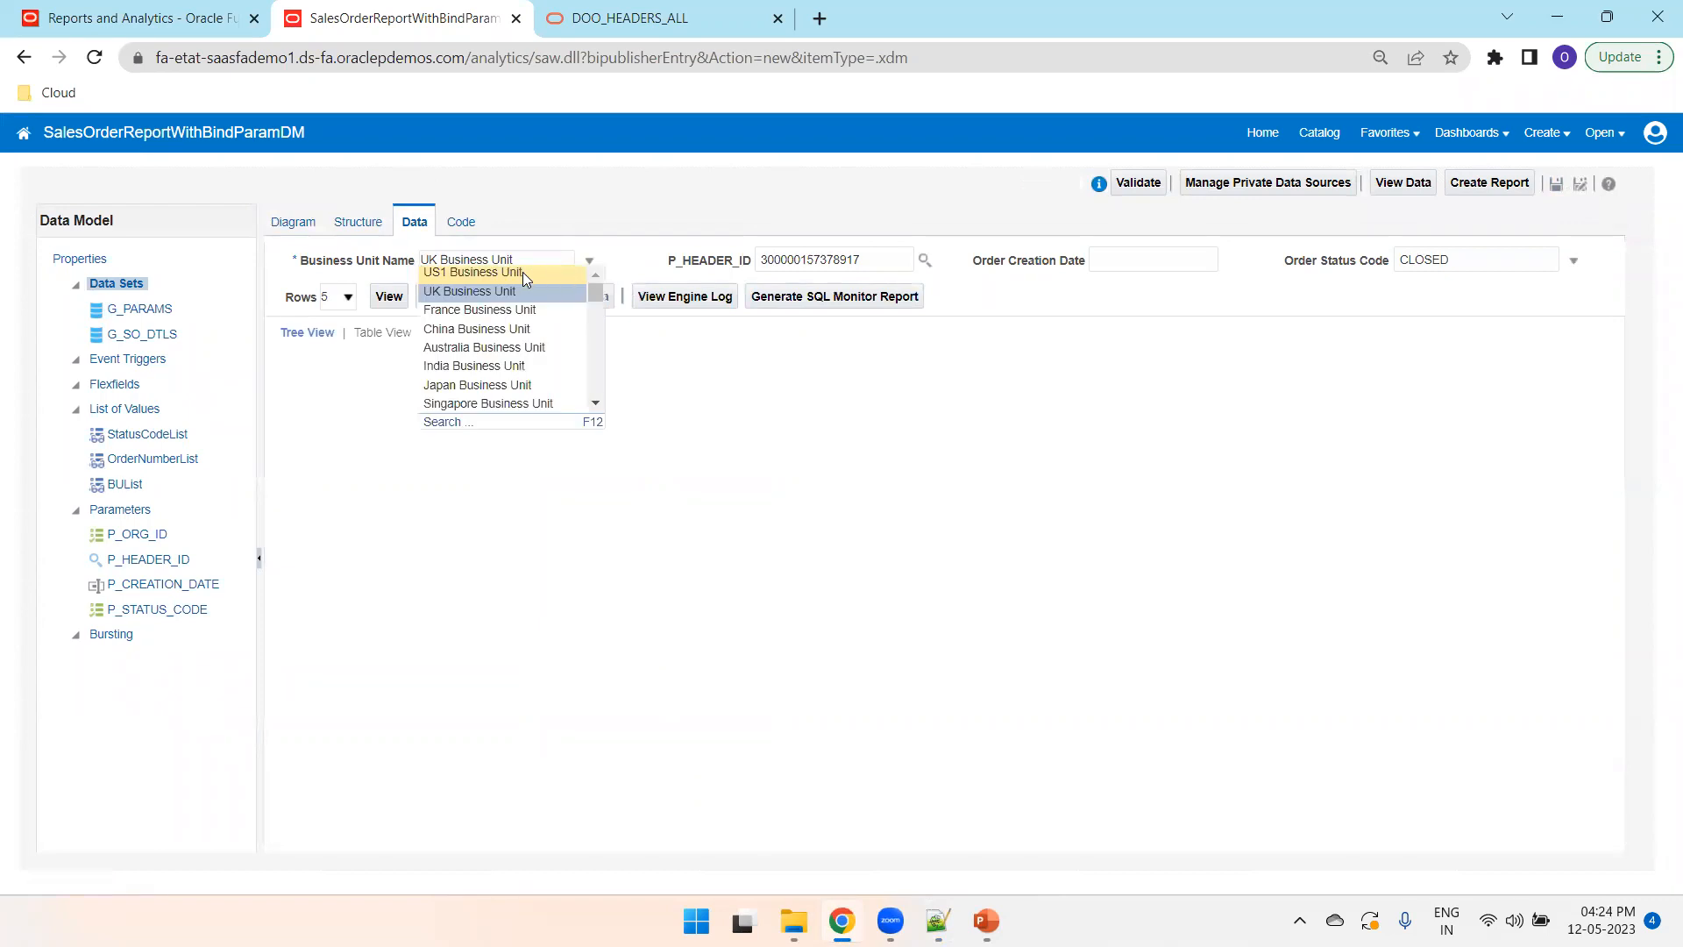
{"action": "left_click", "coordinate": [526, 275]}
- Open the value search for P_HEADER_ID and clear the prefilled search text
{"action": "double_click", "coordinate": [867, 258]}
{"action": "key", "text": "ctrl+c"}
{"action": "key", "text": "BackSpace"}
{"action": "key", "text": "ctrl+v"}
{"action": "left_click", "coordinate": [923, 260]}
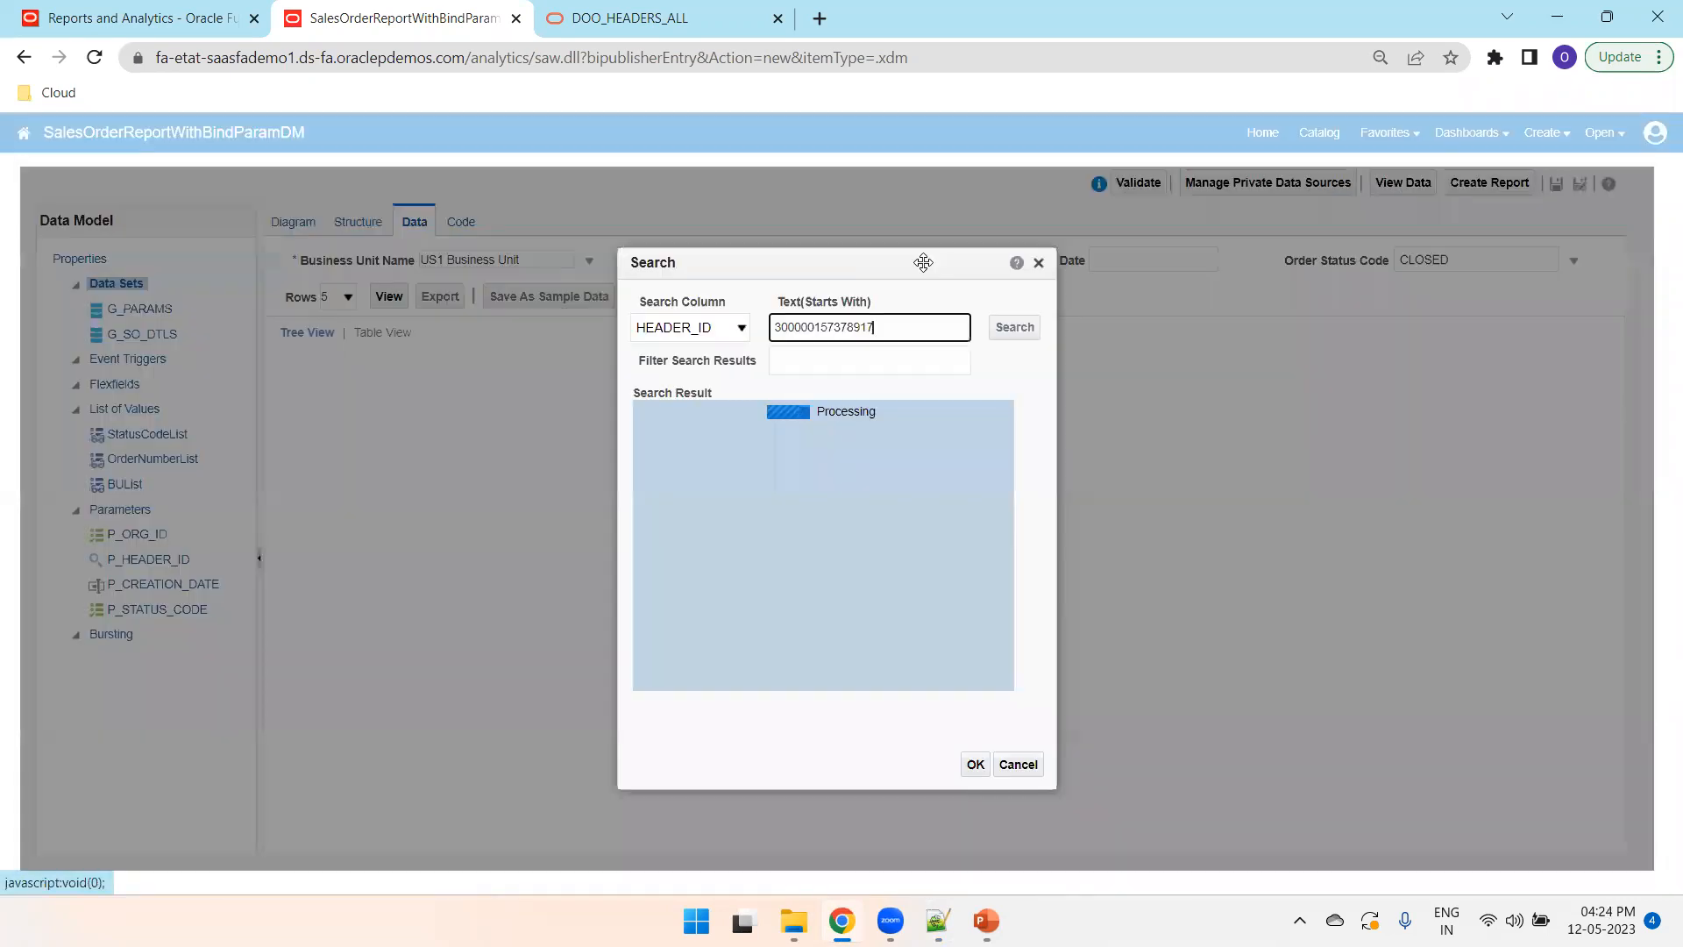
{"action": "double_click", "coordinate": [896, 327]}
{"action": "key", "text": "BackSpace"}
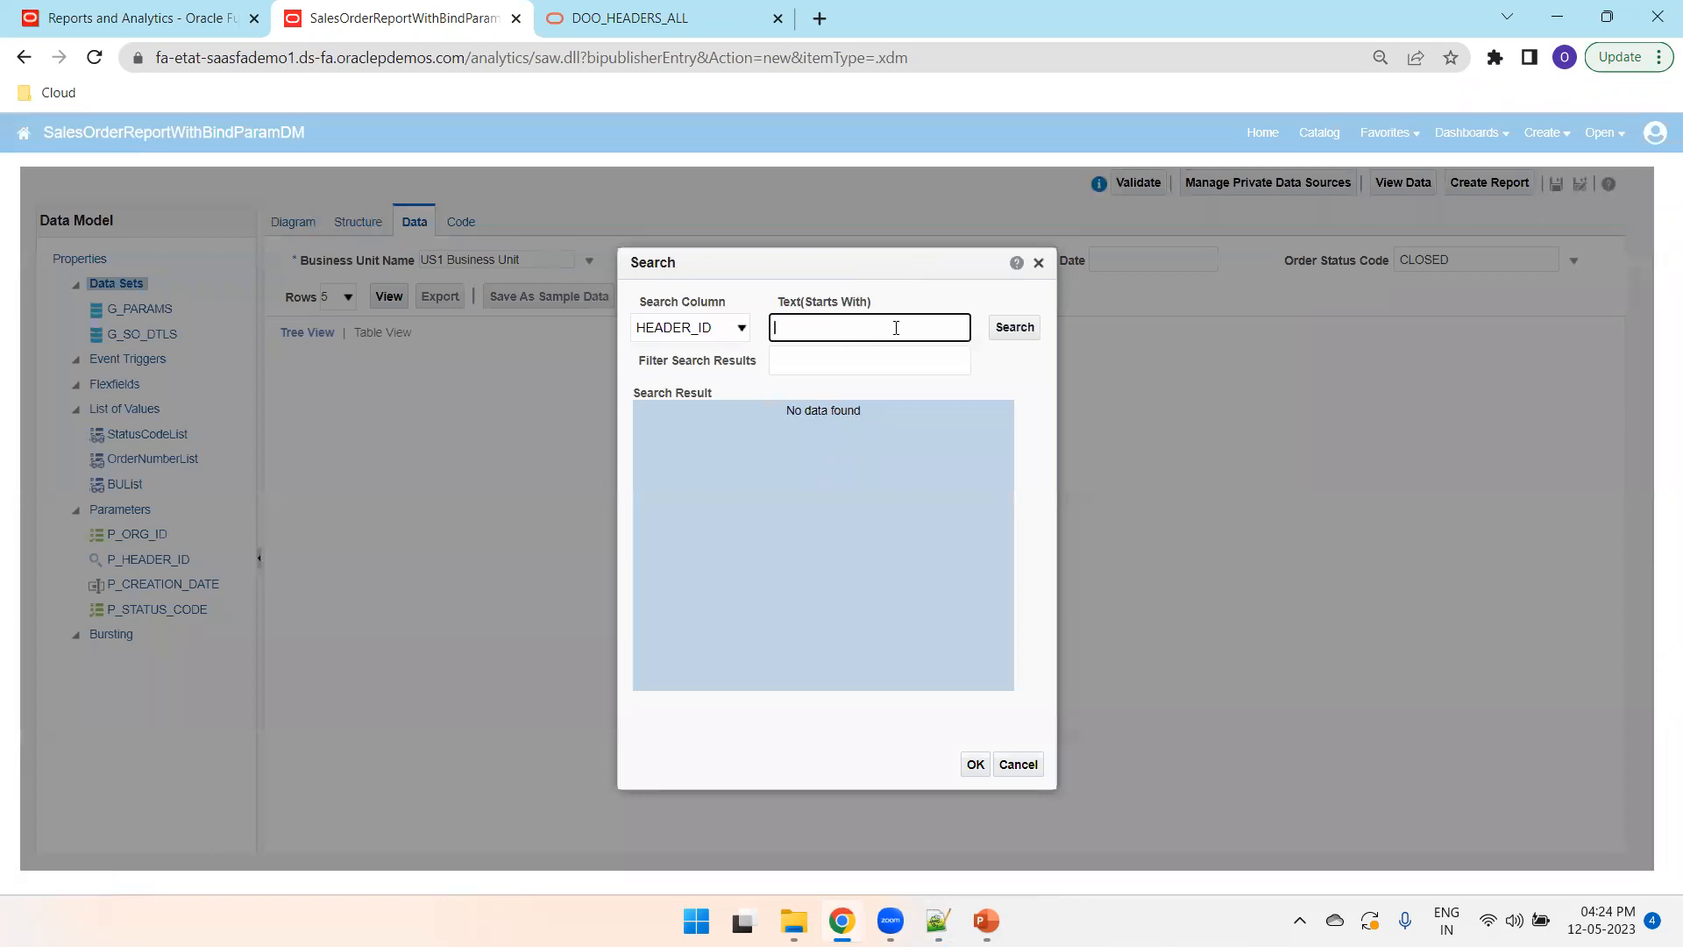
- Search the ORDER_NUMBER column for values starting with 1 and use order 1001 as the P_HEADER_ID value
{"action": "left_click", "coordinate": [721, 328]}
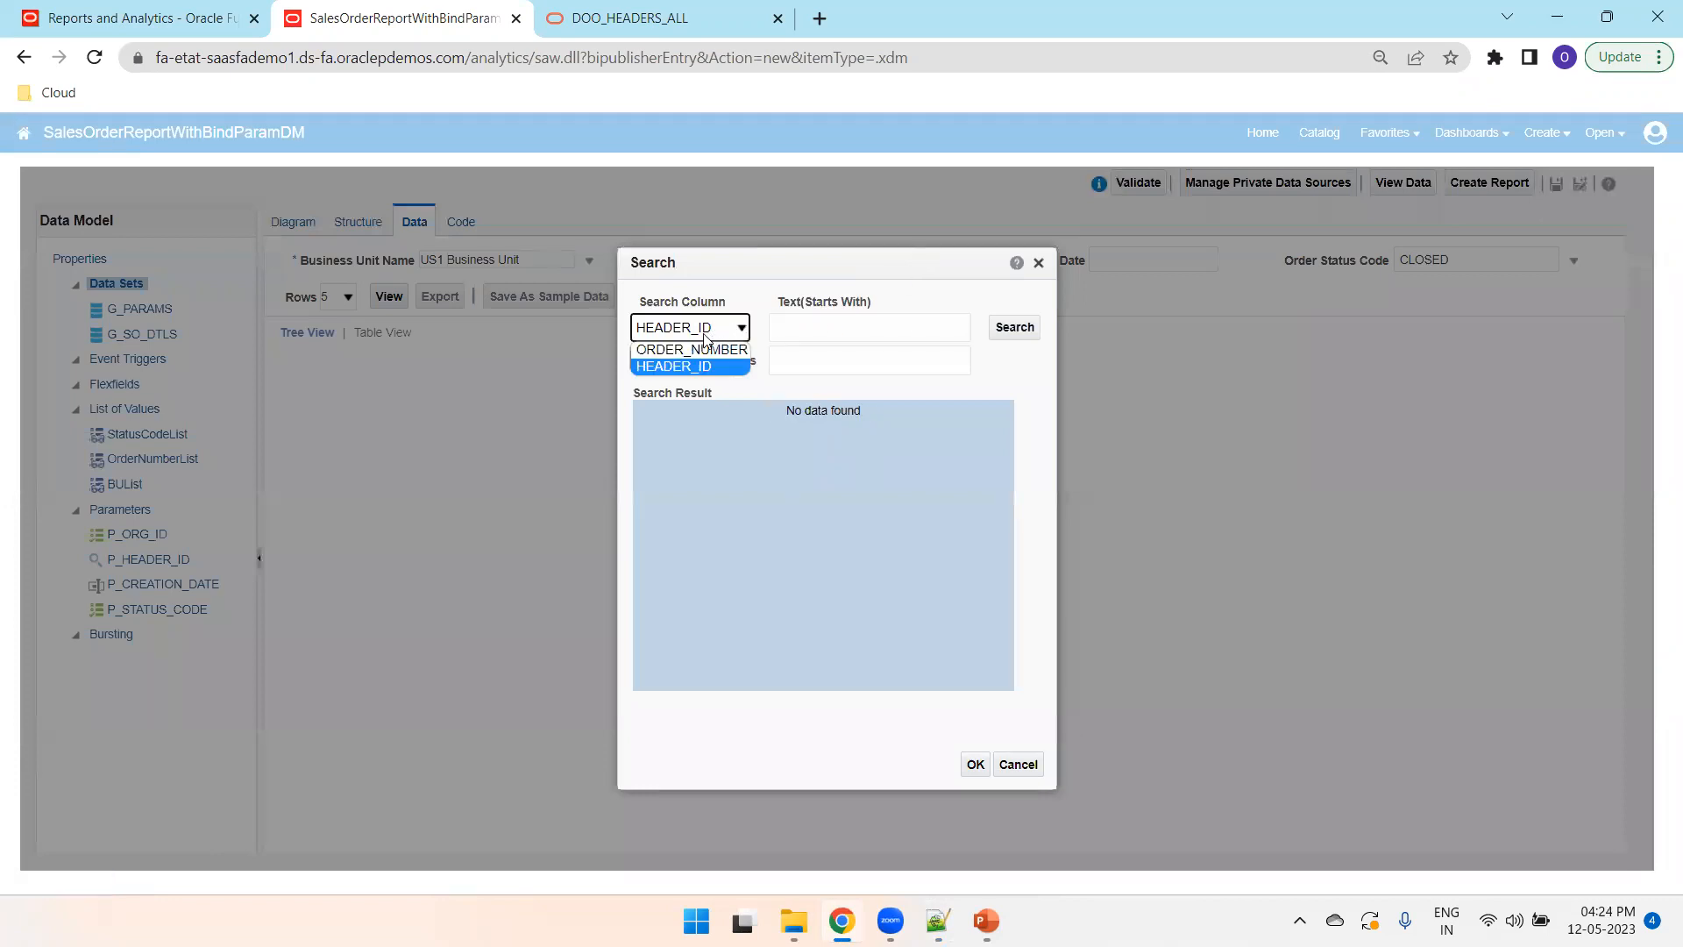
{"action": "left_click", "coordinate": [706, 347]}
{"action": "left_click", "coordinate": [831, 321]}
{"action": "type", "text": "1"}
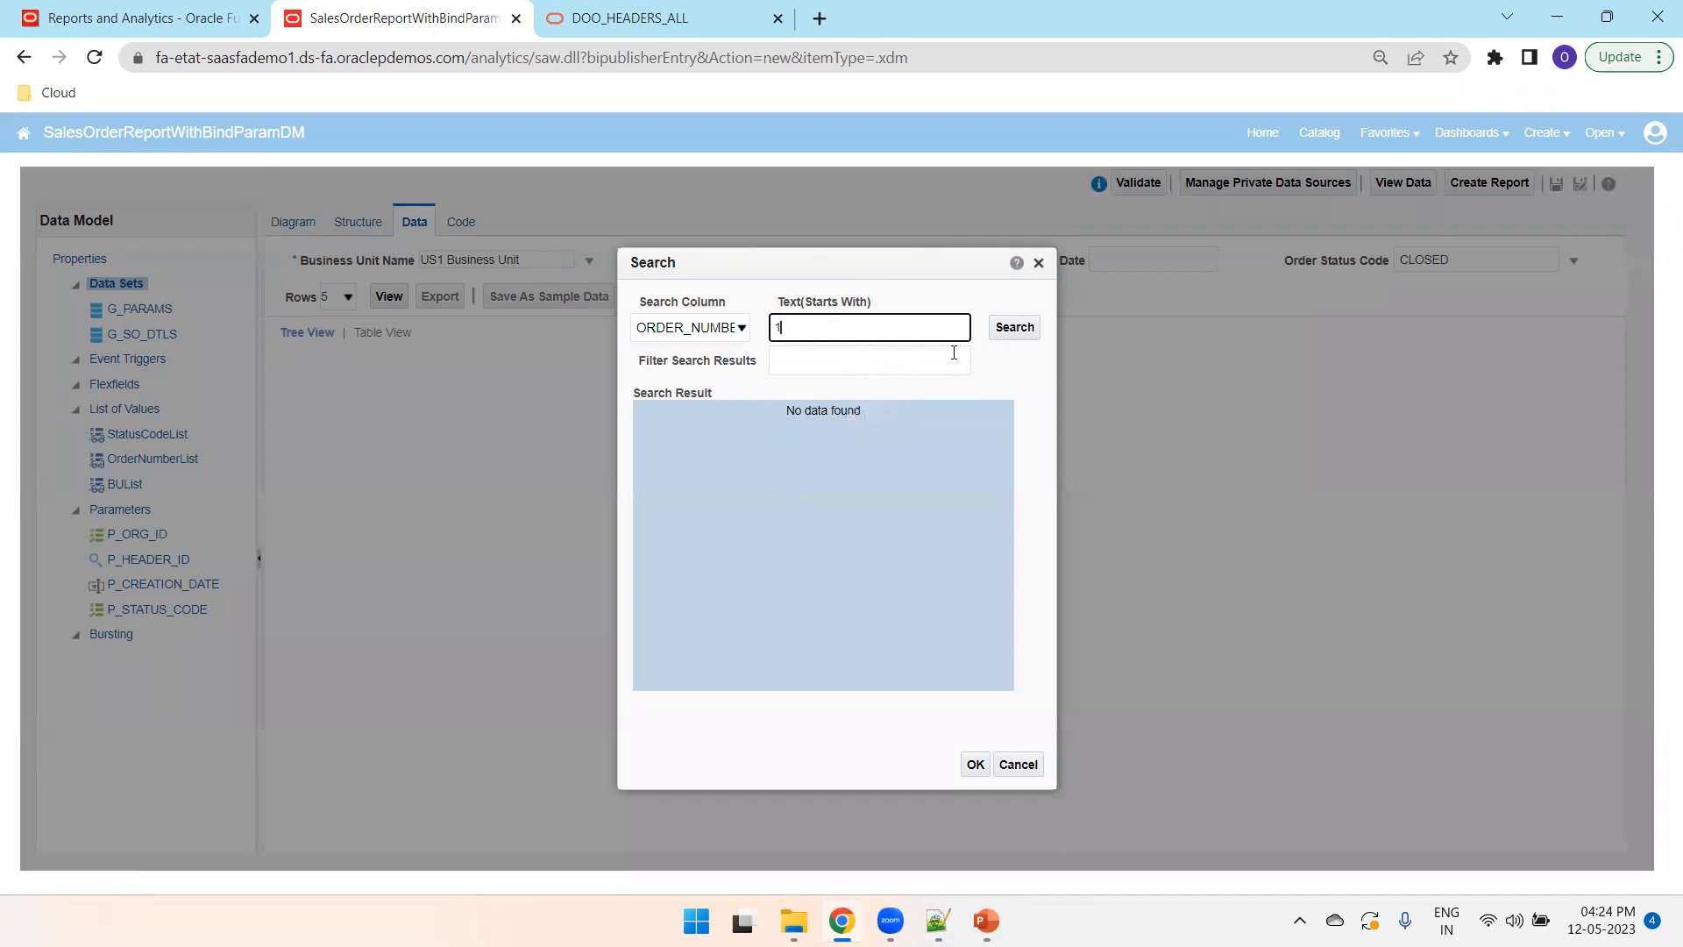
{"action": "left_click", "coordinate": [1014, 327]}
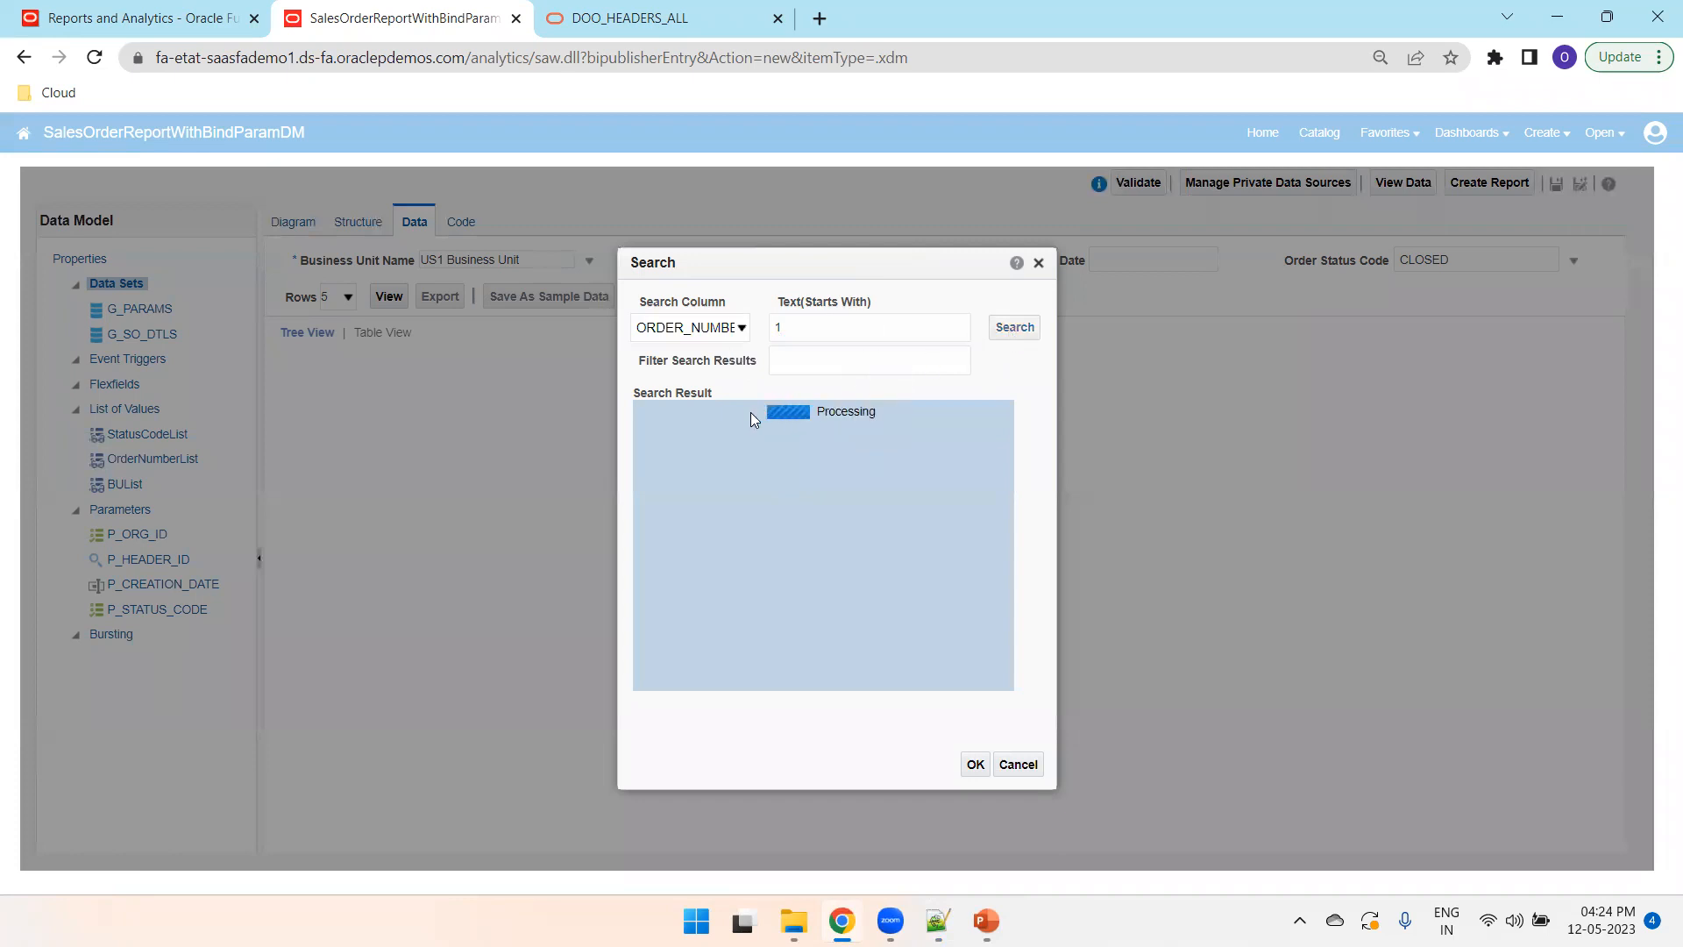
{"action": "left_click", "coordinate": [746, 457]}
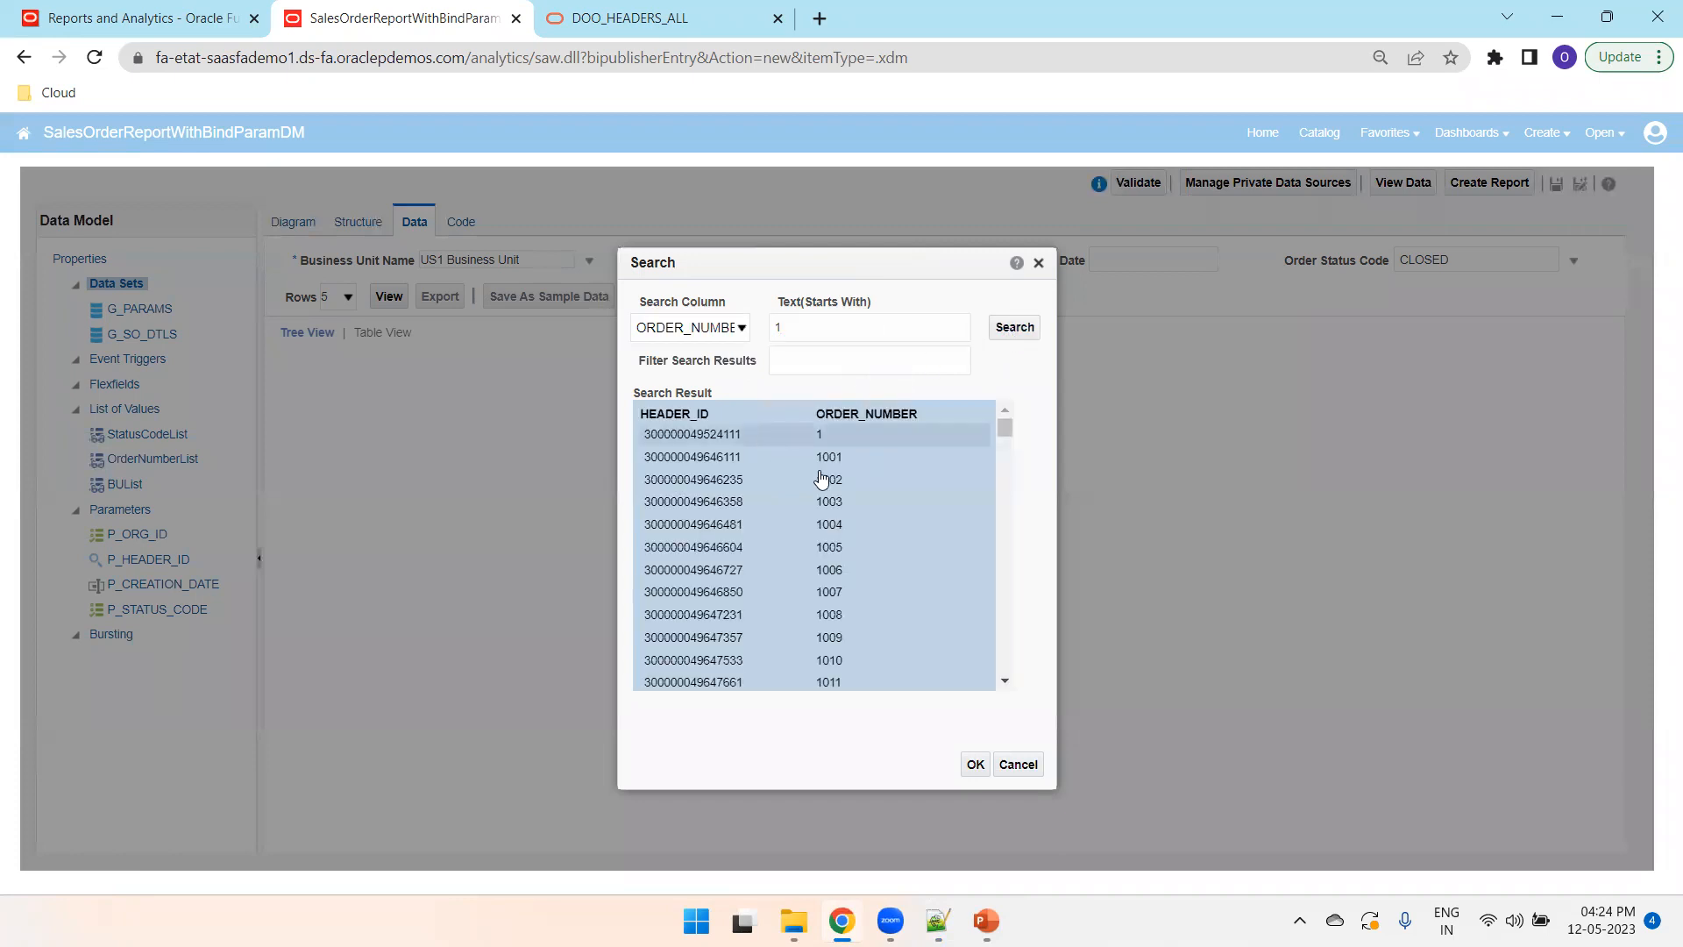
{"action": "left_click", "coordinate": [974, 764]}
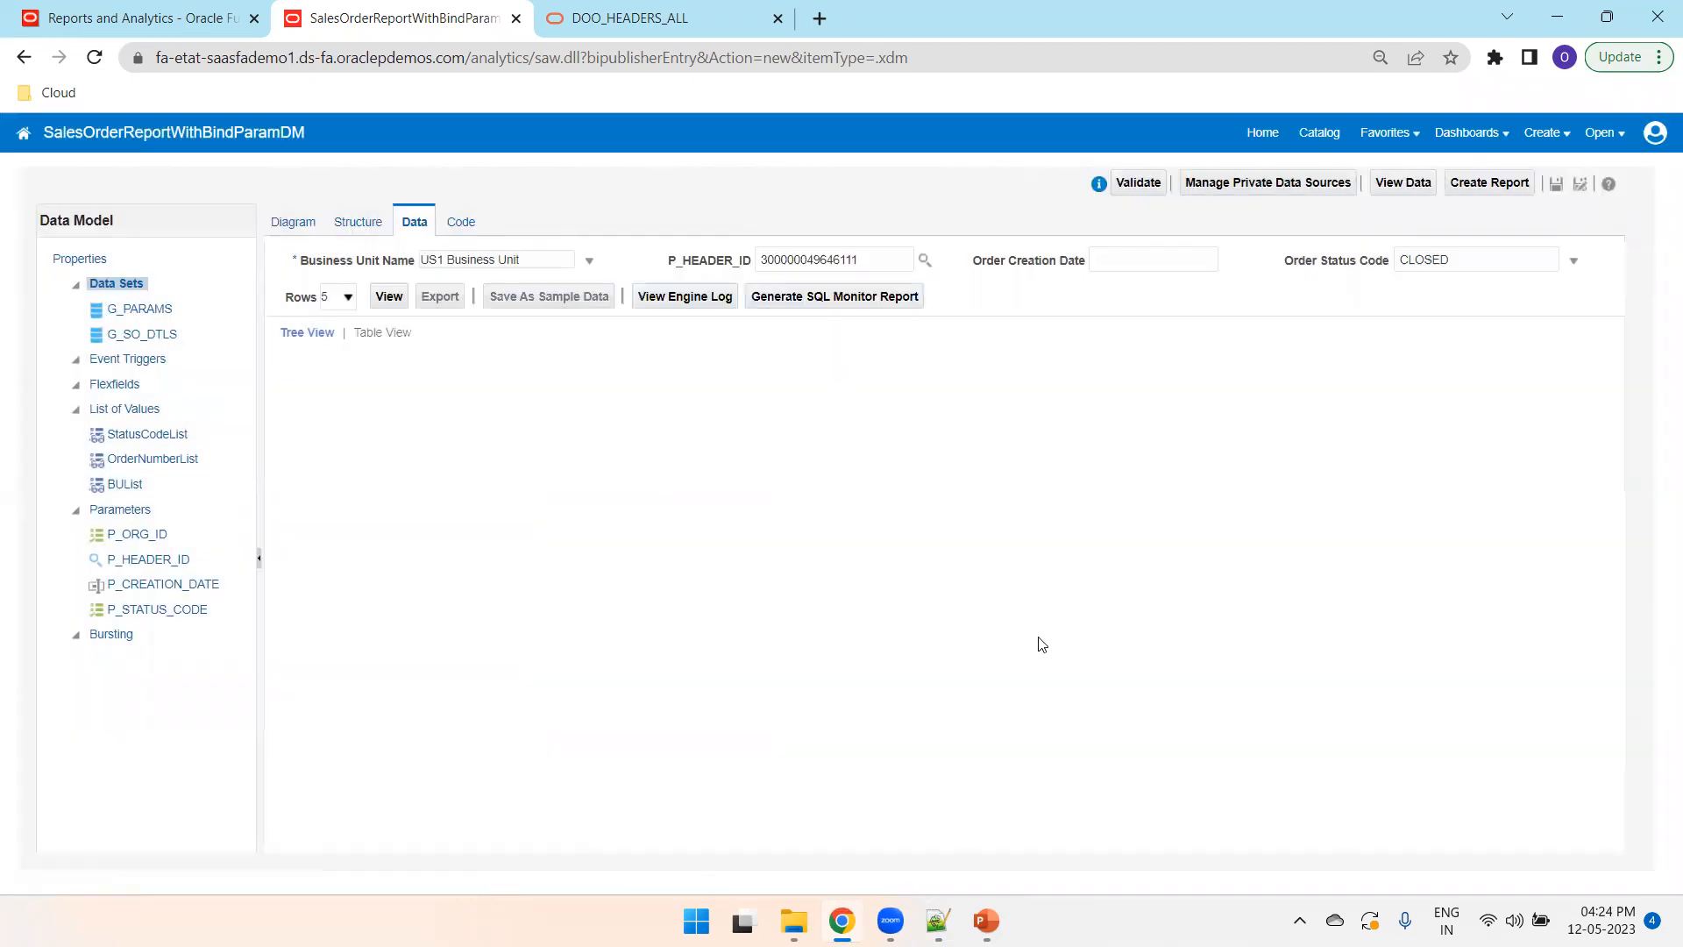
- Set Order Status Code to All and view the data output for the US1 Business Unit order
{"action": "left_click", "coordinate": [1437, 259]}
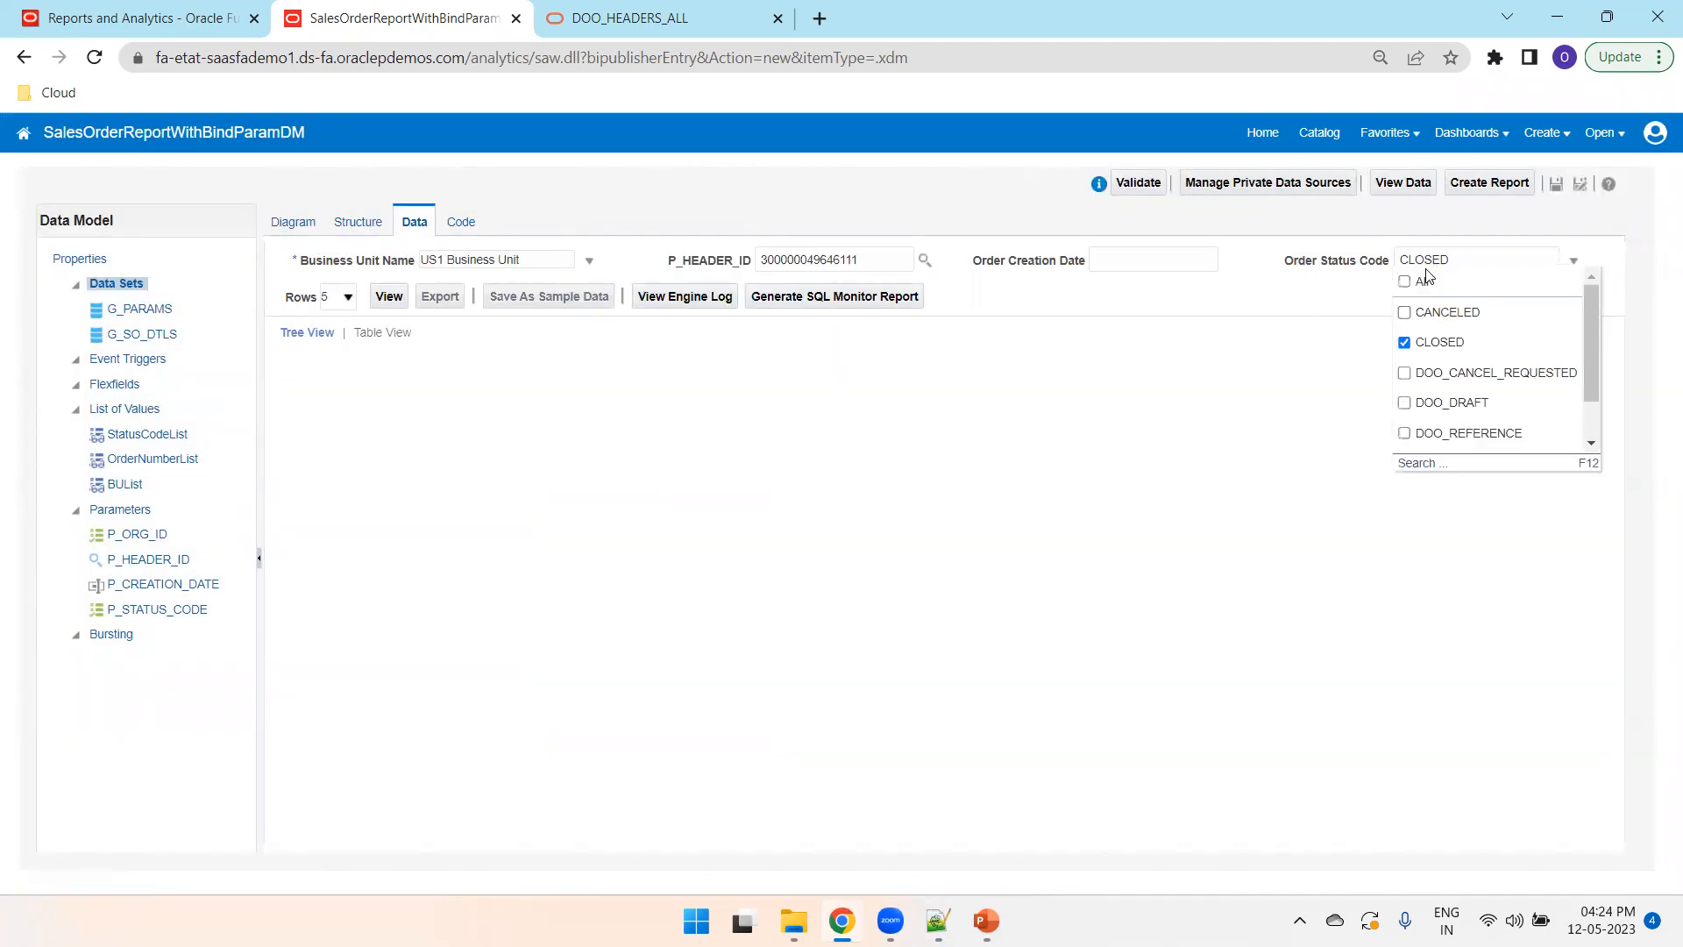
{"action": "left_click", "coordinate": [1420, 282]}
{"action": "left_click", "coordinate": [388, 296]}
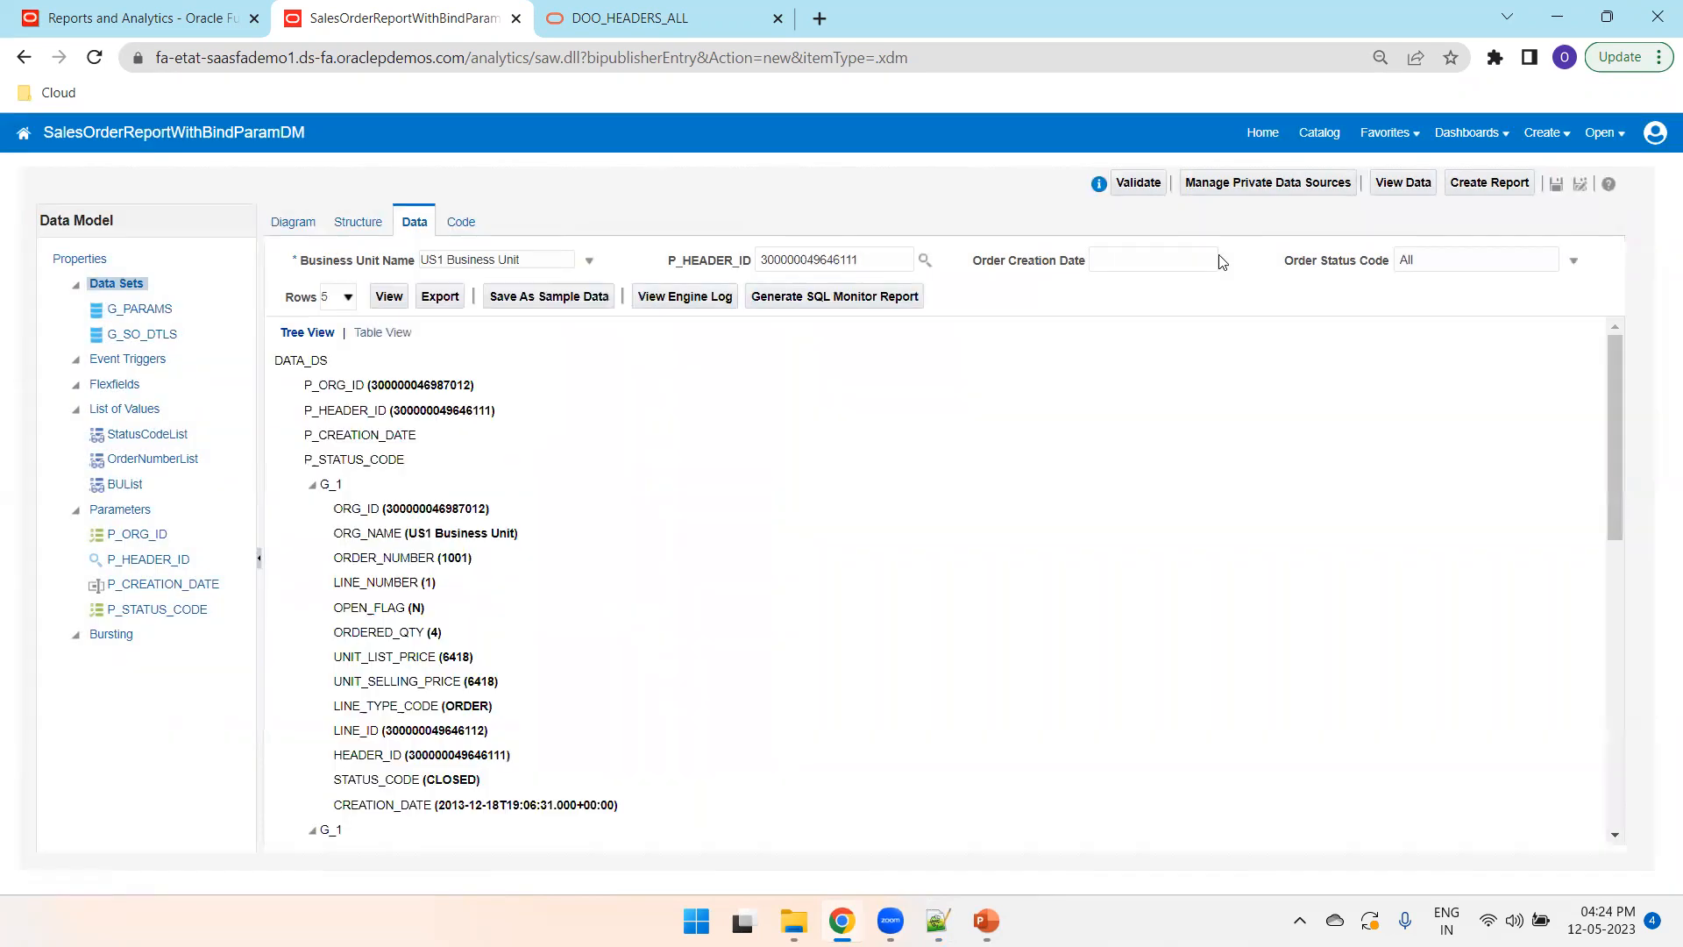
- Change the data type of the P_CREATION_DATE parameter to Date
{"action": "left_click", "coordinate": [1161, 259]}
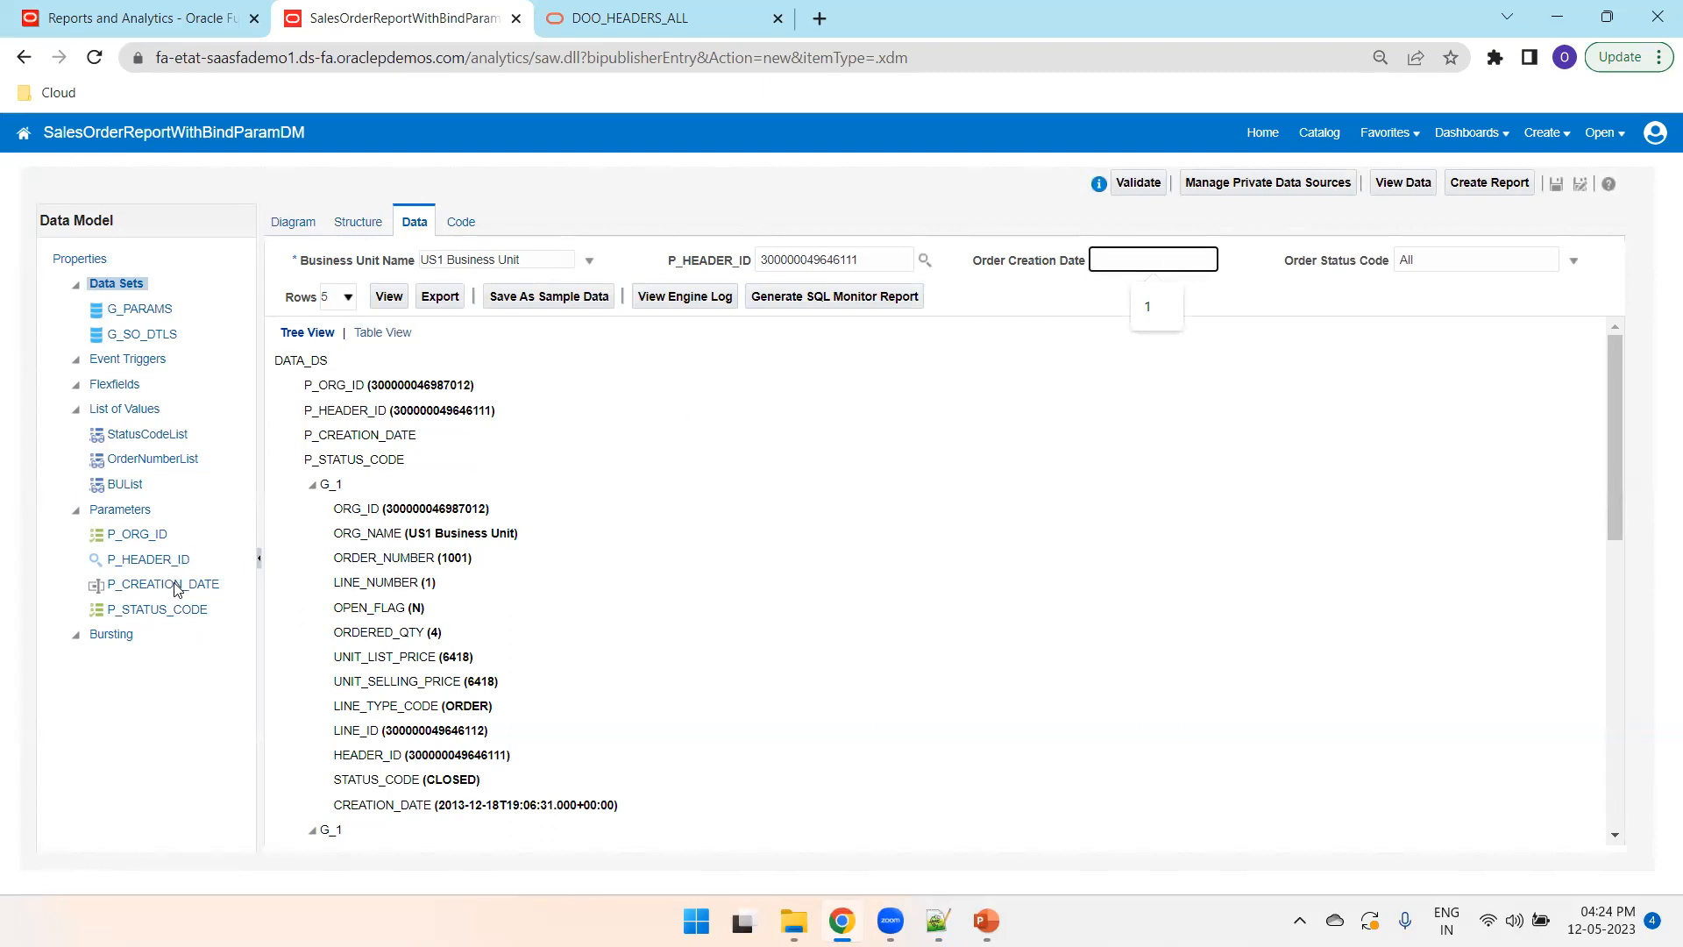
{"action": "left_click", "coordinate": [163, 585]}
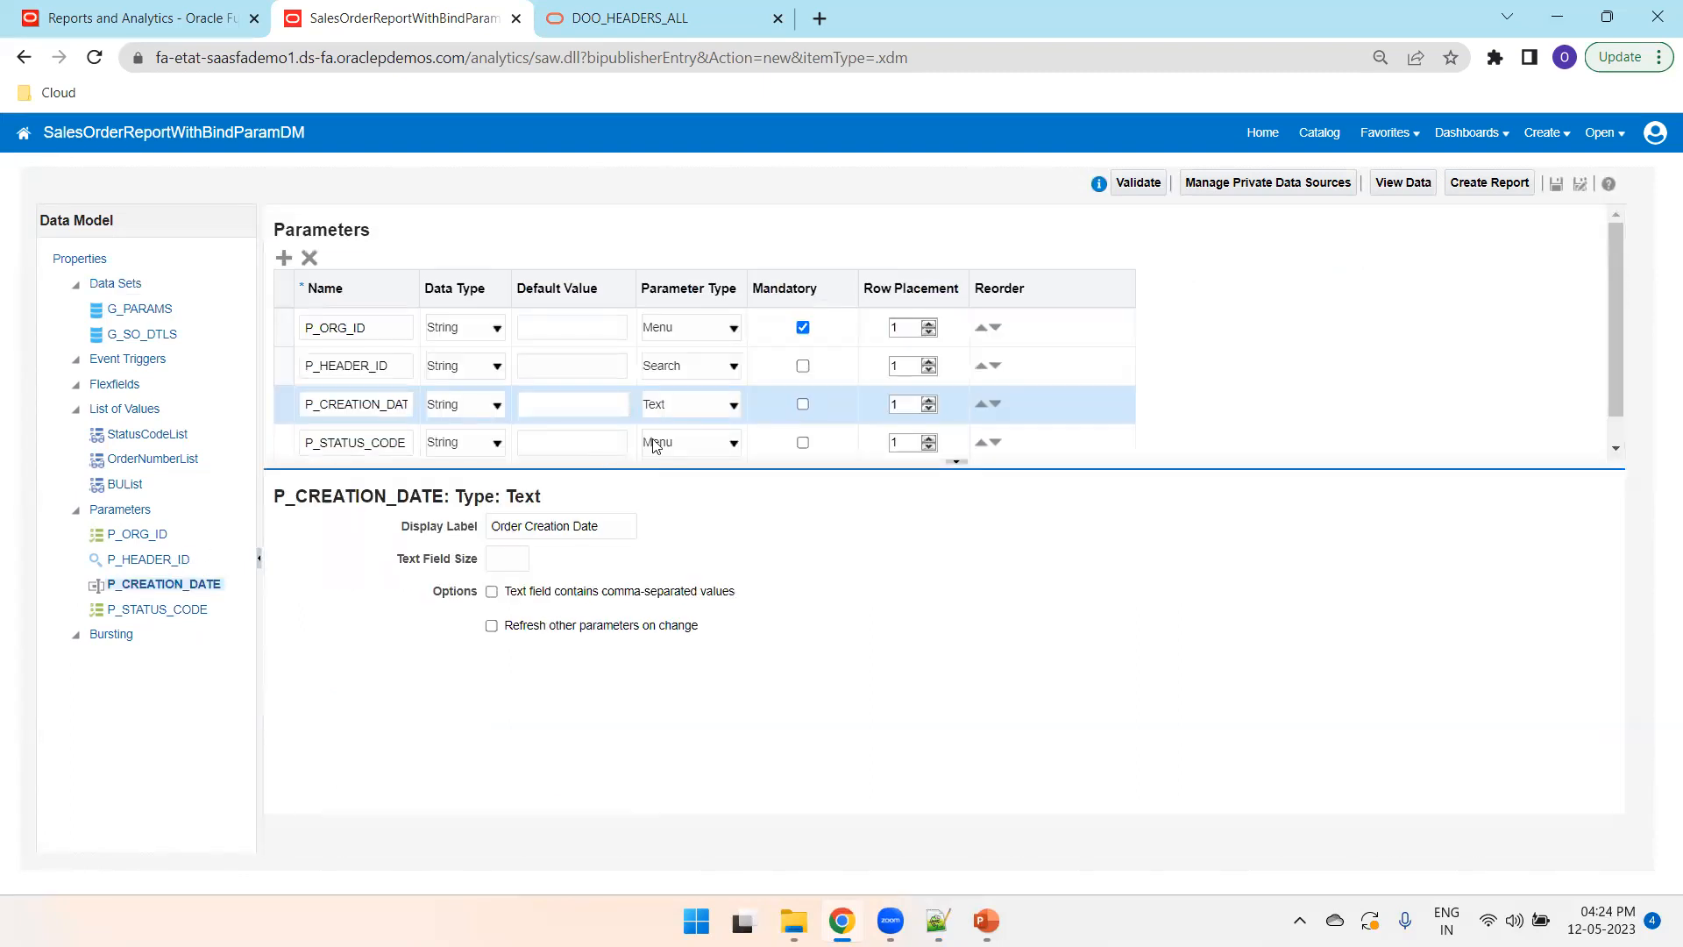
{"action": "left_click", "coordinate": [454, 413]}
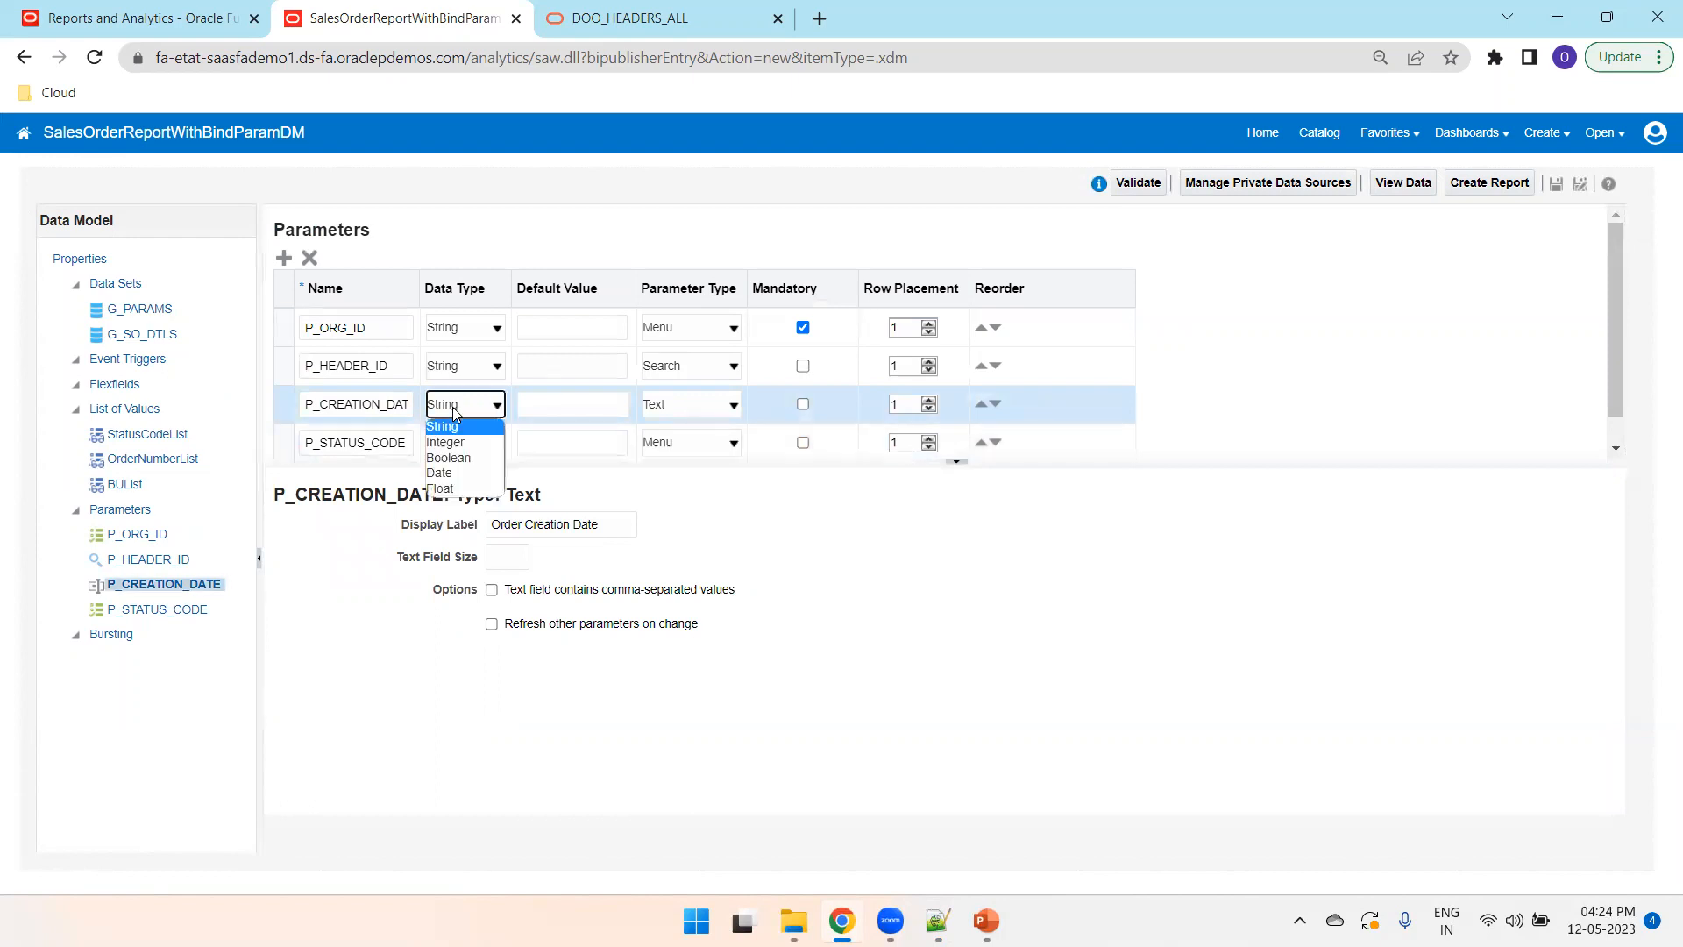
{"action": "left_click", "coordinate": [454, 474]}
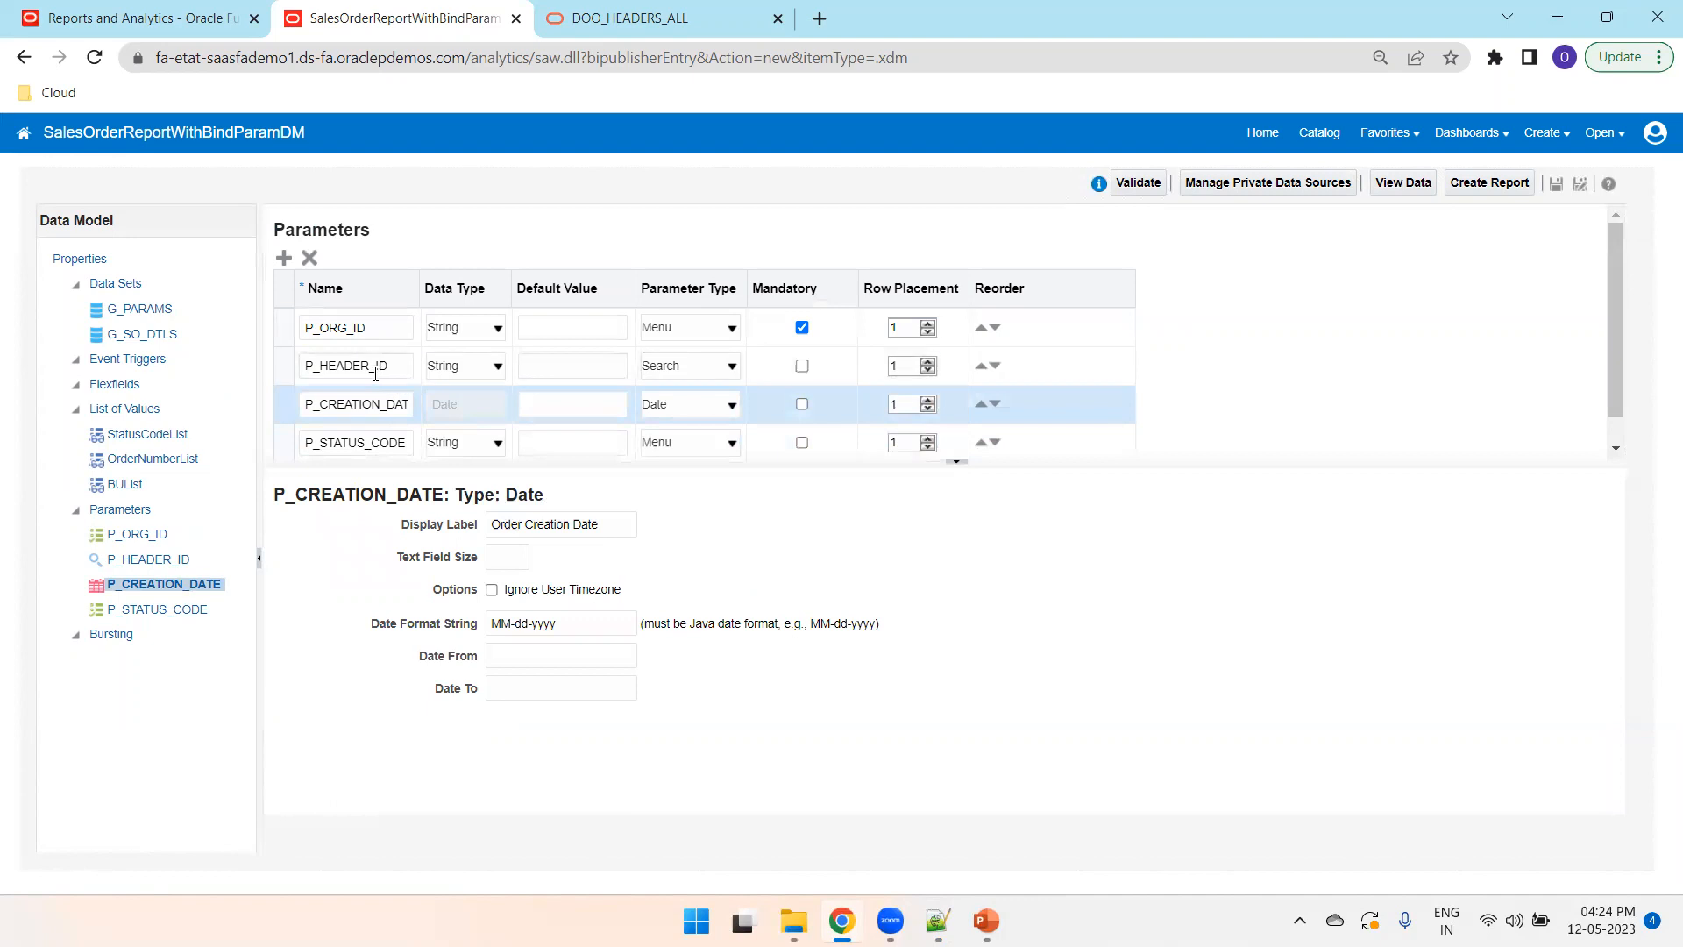
- Set the display label of the P_HEADER_ID parameter to Order Number and save the data model
{"action": "left_click", "coordinate": [404, 367]}
{"action": "double_click", "coordinate": [570, 525]}
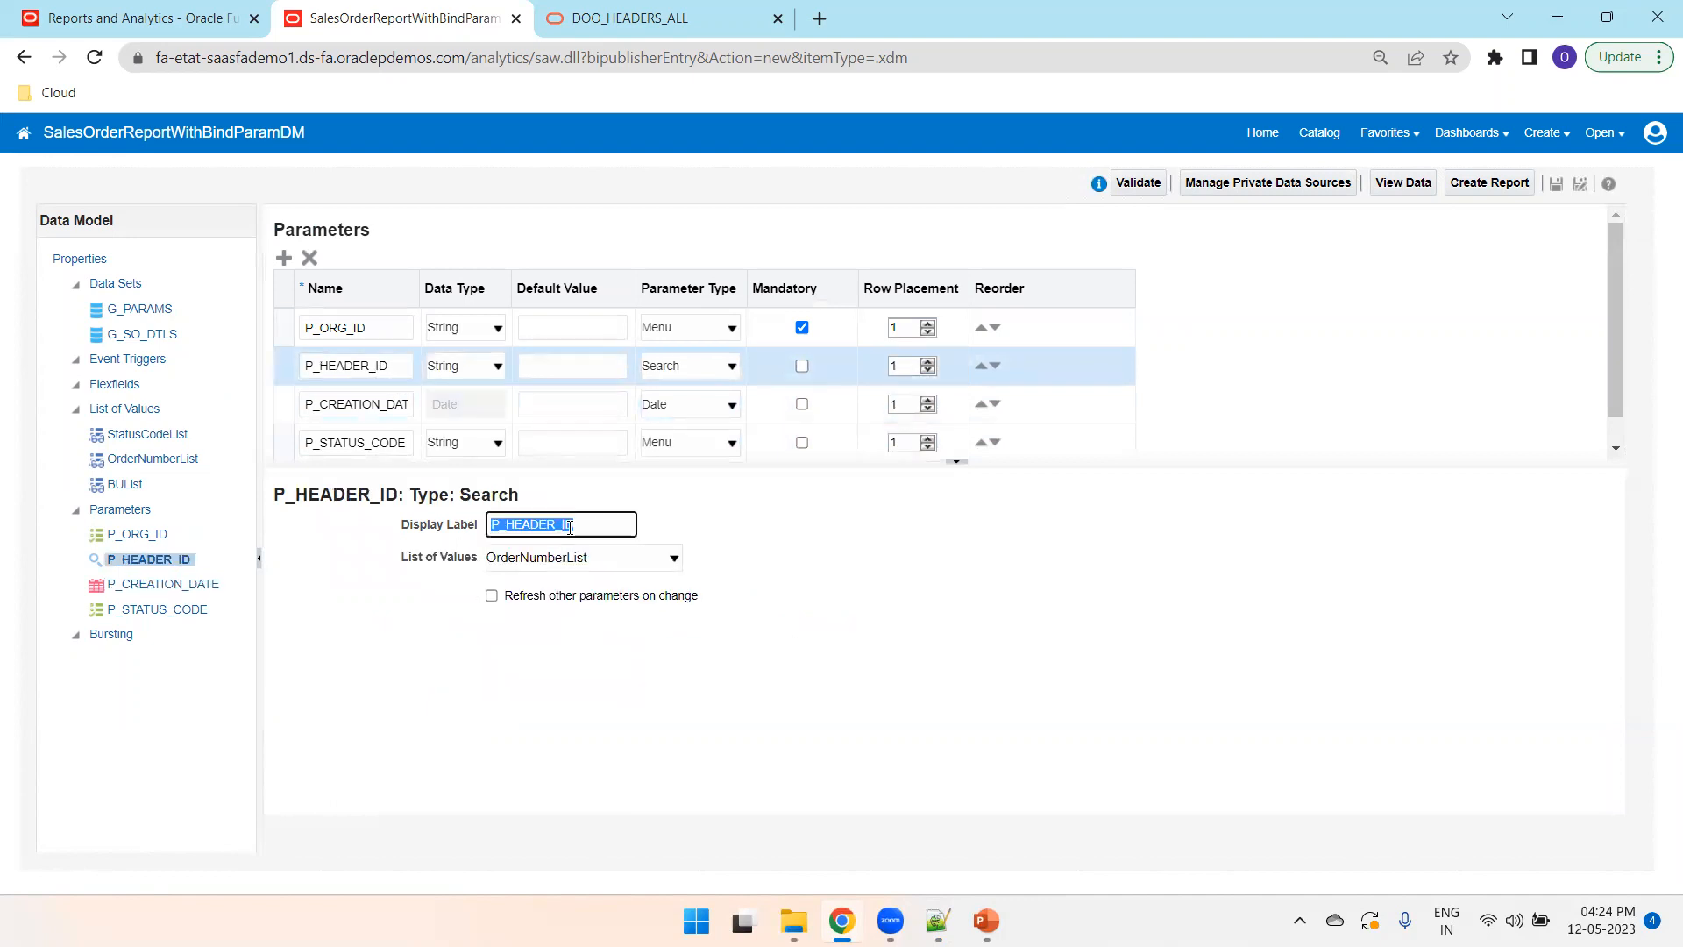
{"action": "type", "text": "Order Number"}
{"action": "left_click", "coordinate": [1557, 187]}
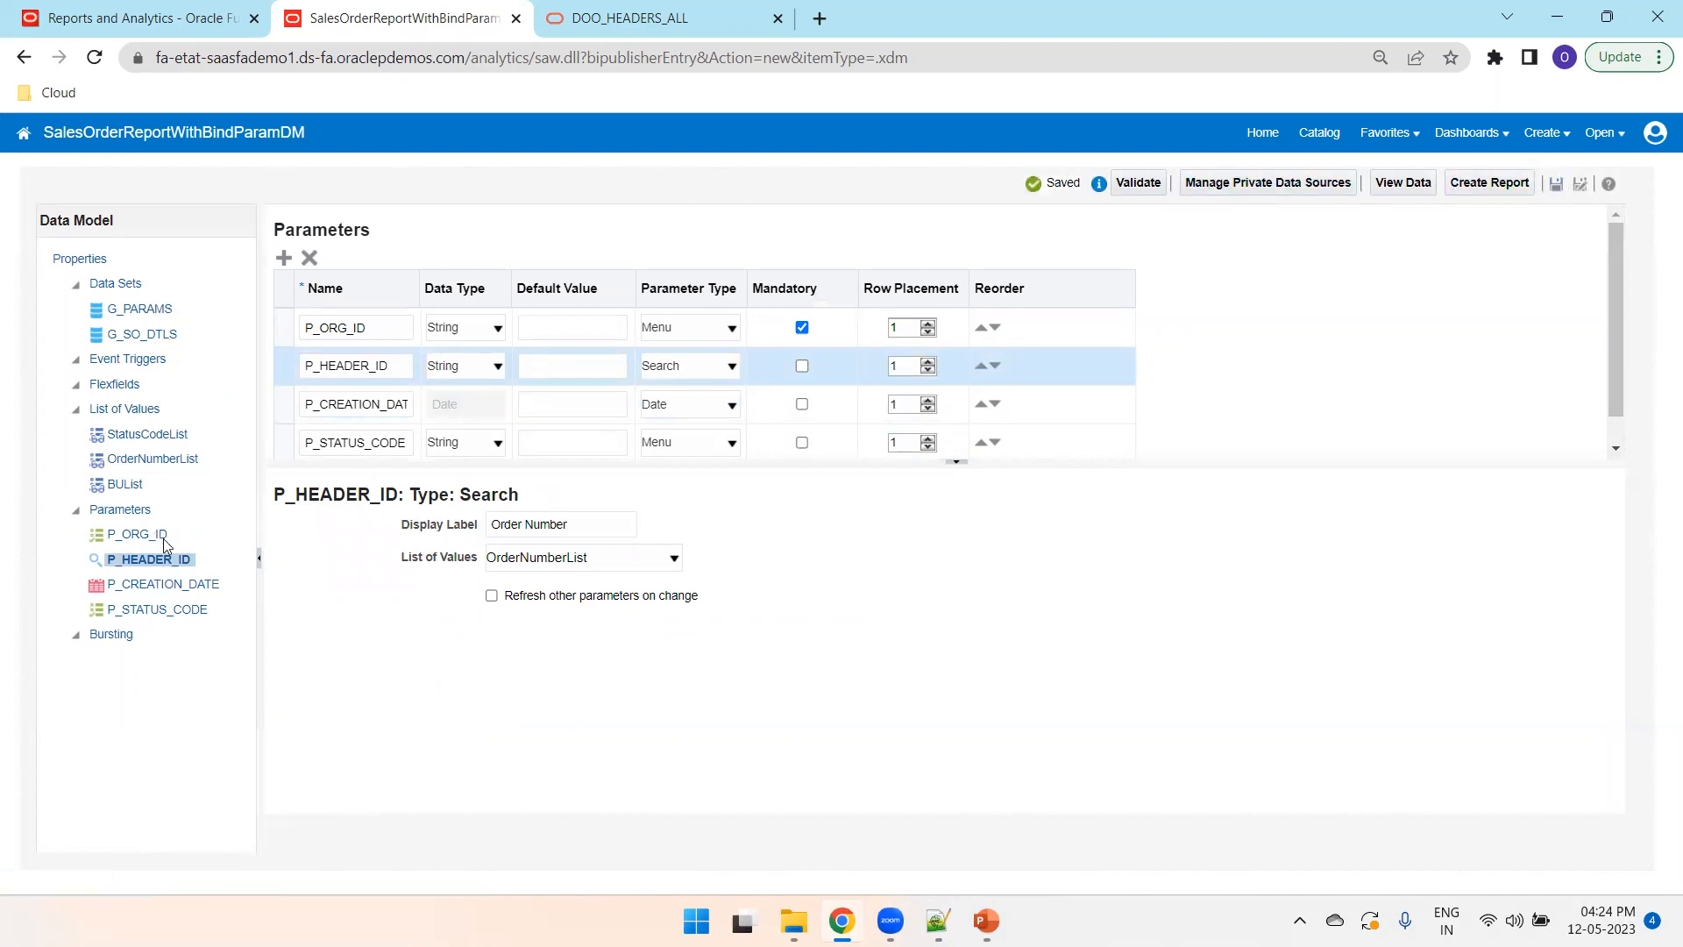
- Open the data view of the data sets and save the data model again
{"action": "left_click", "coordinate": [156, 462]}
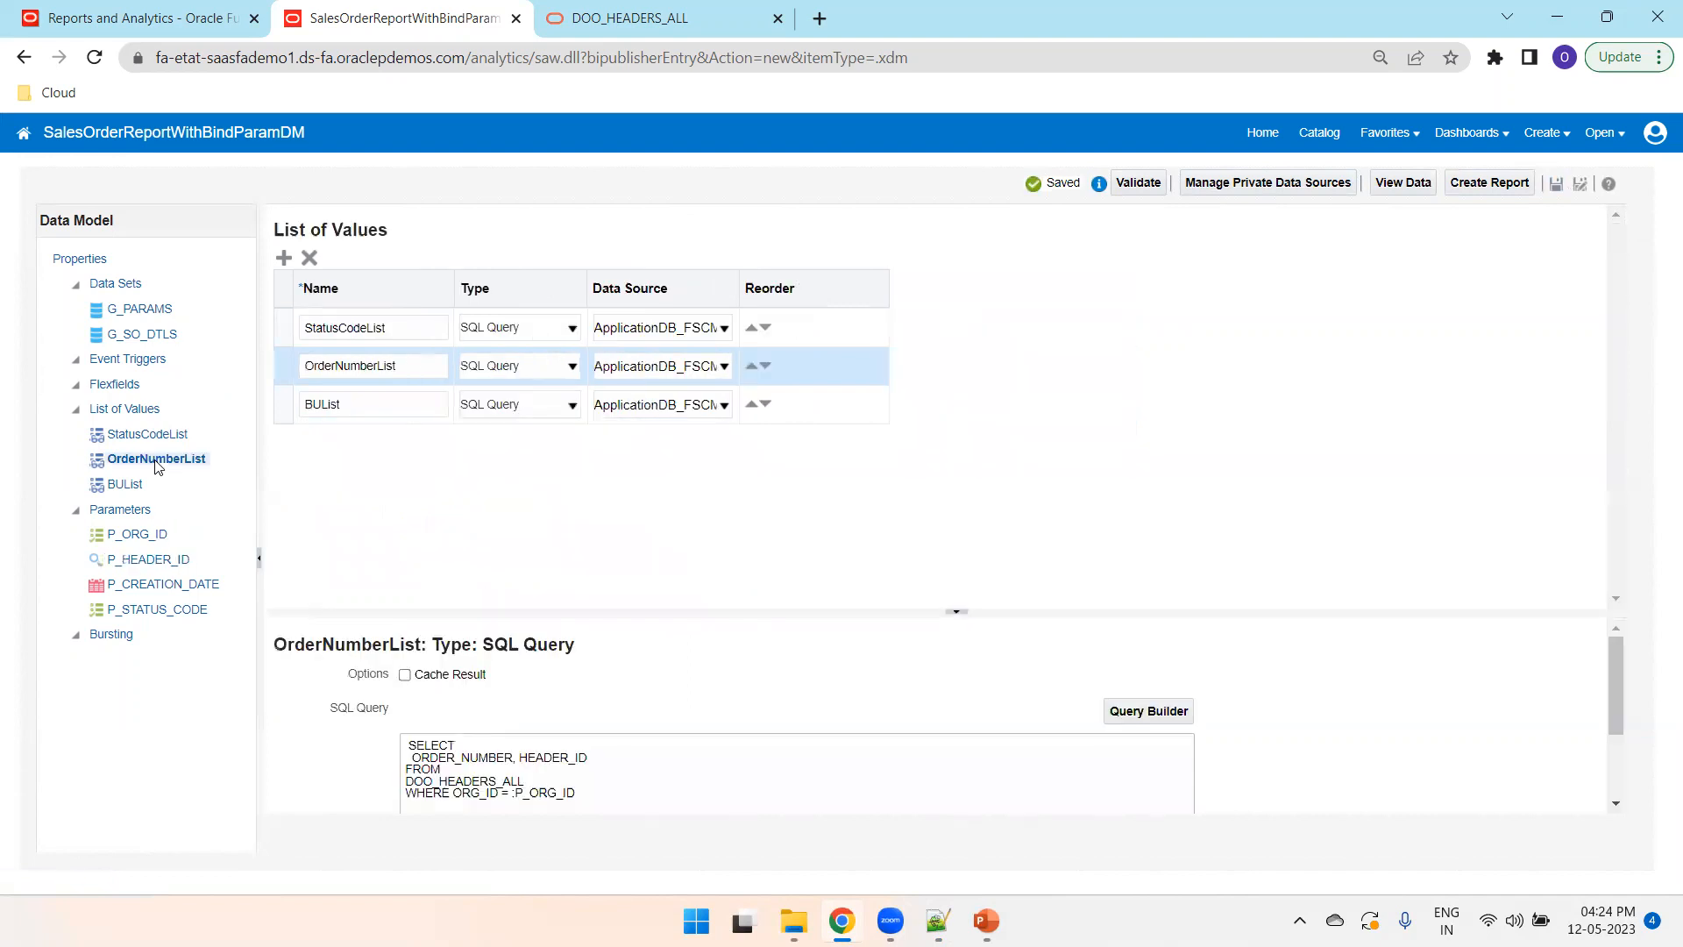
{"action": "left_click", "coordinate": [116, 311]}
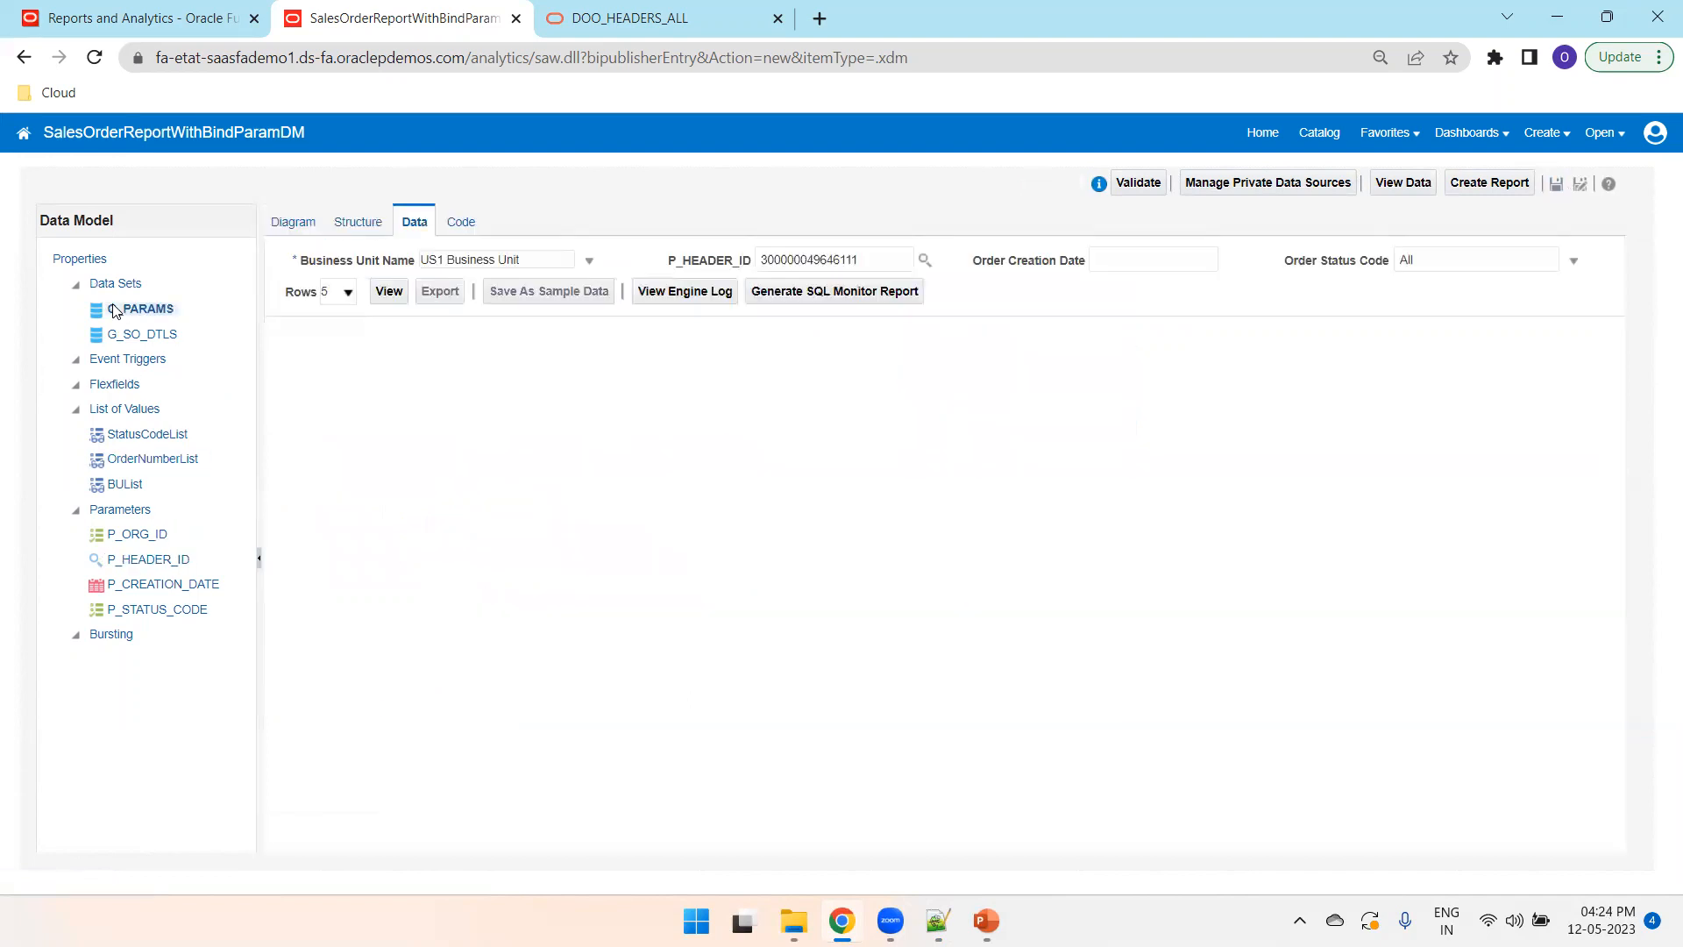
{"action": "left_click", "coordinate": [282, 219]}
{"action": "left_click", "coordinate": [354, 233]}
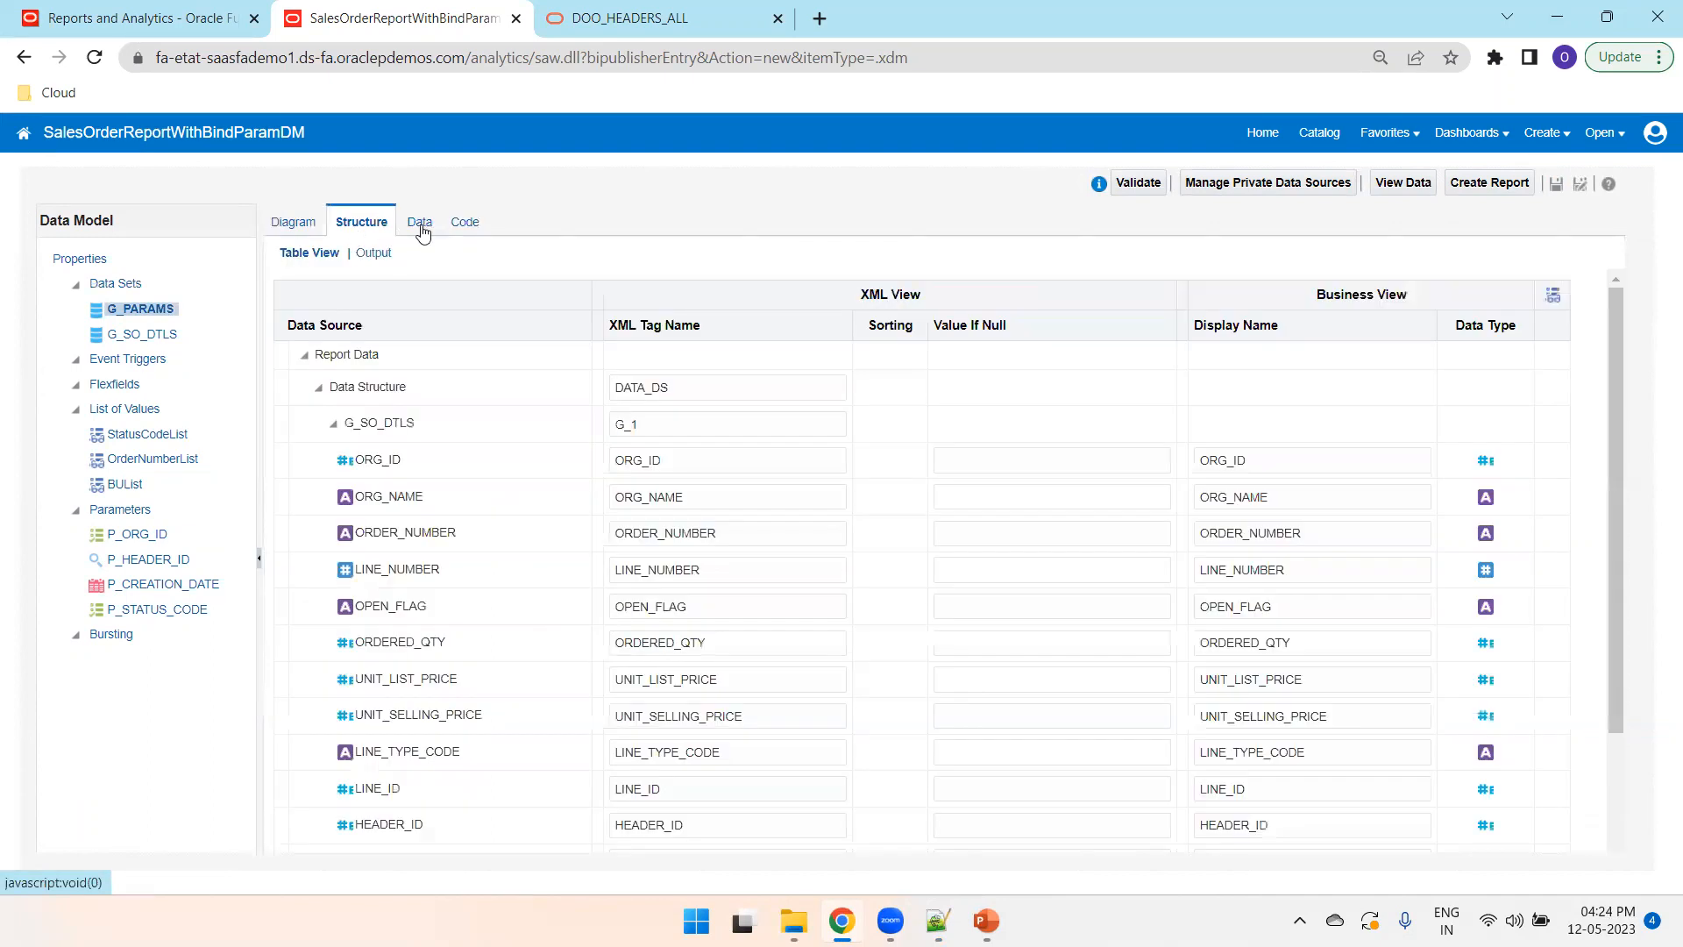
{"action": "left_click", "coordinate": [422, 229]}
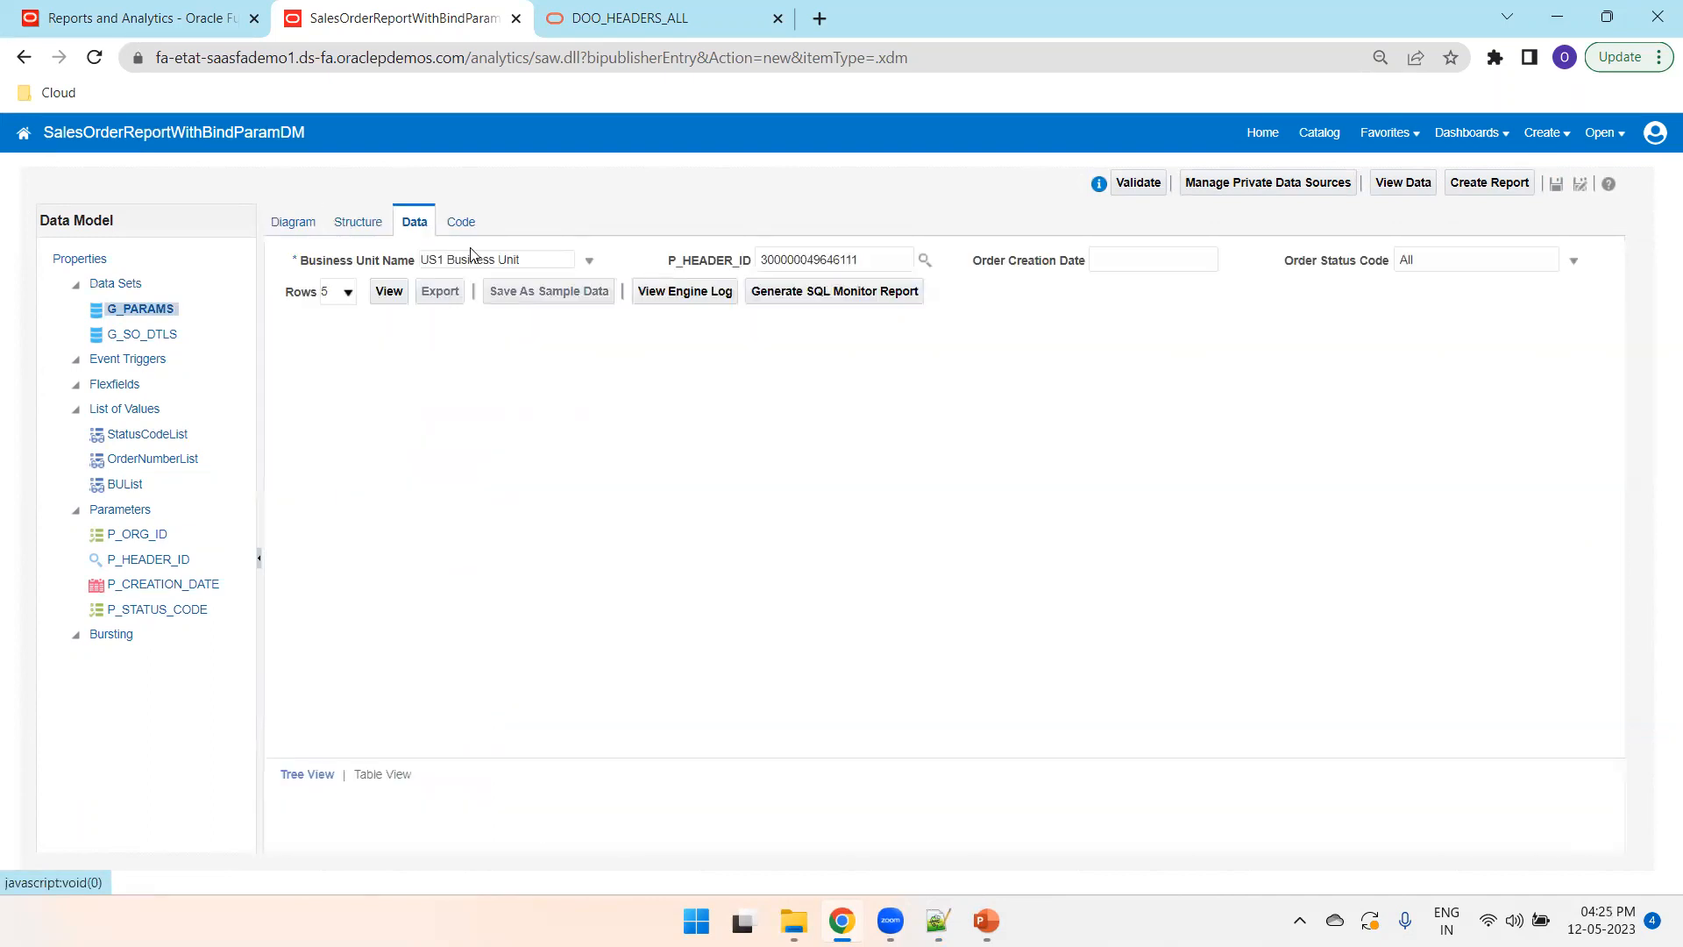
{"action": "left_click", "coordinate": [1556, 184]}
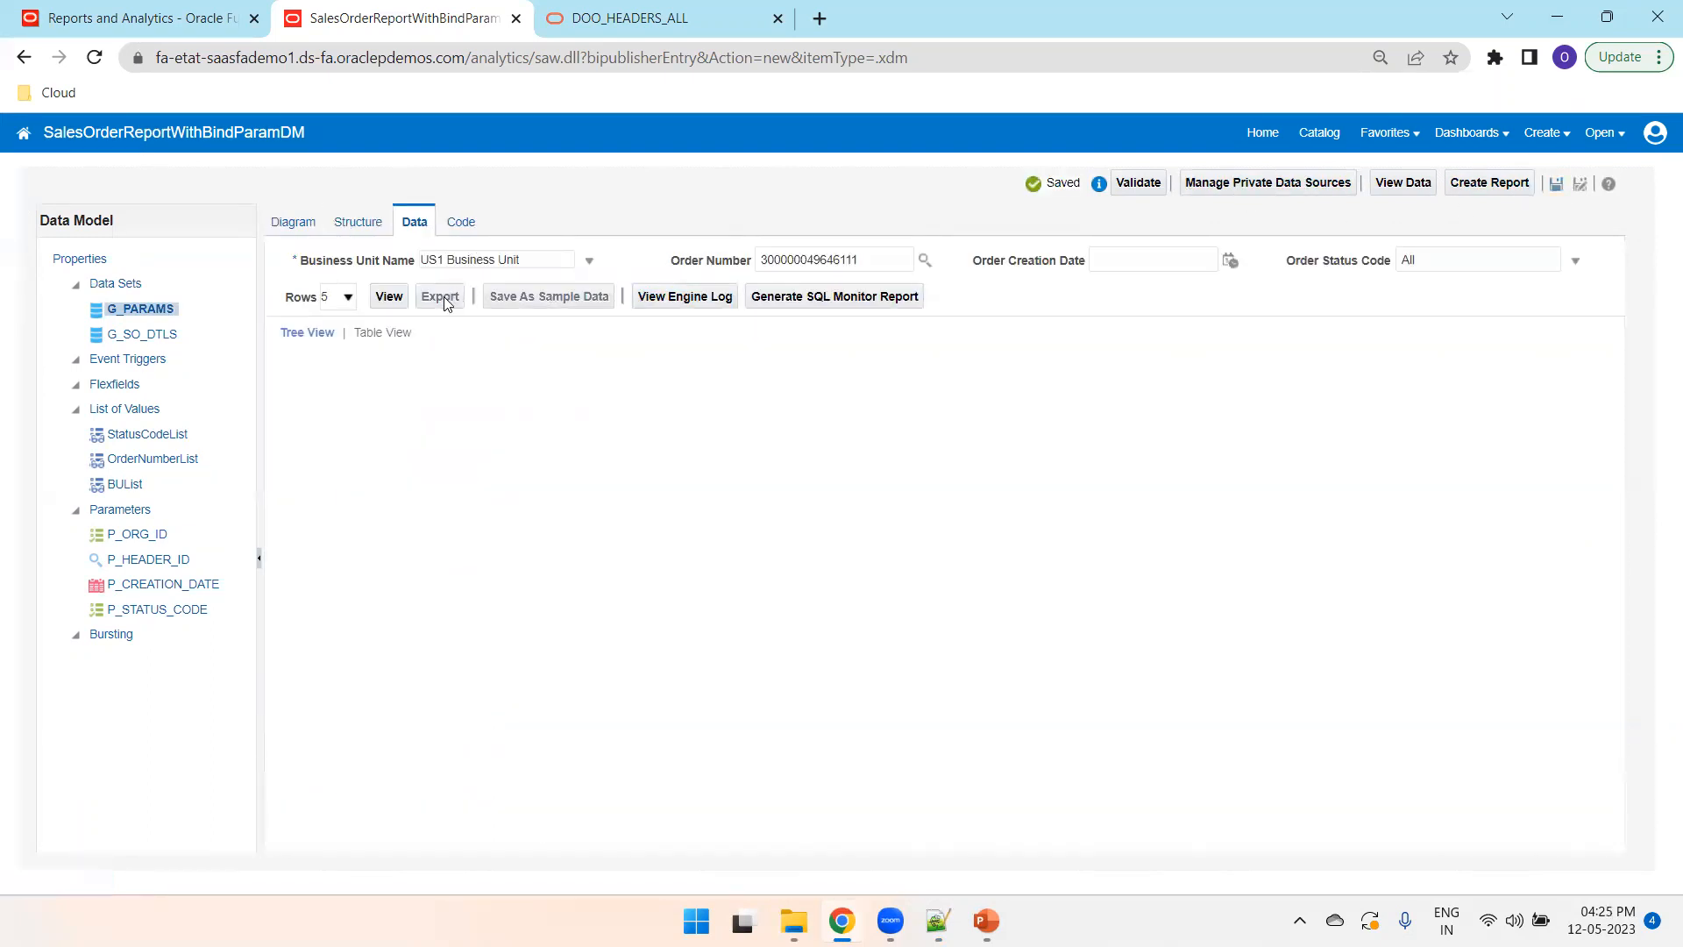
- Set Order Creation Date to 05-01-2023, view the data output and check the business unit name and sales order number
{"action": "left_click", "coordinate": [1231, 261]}
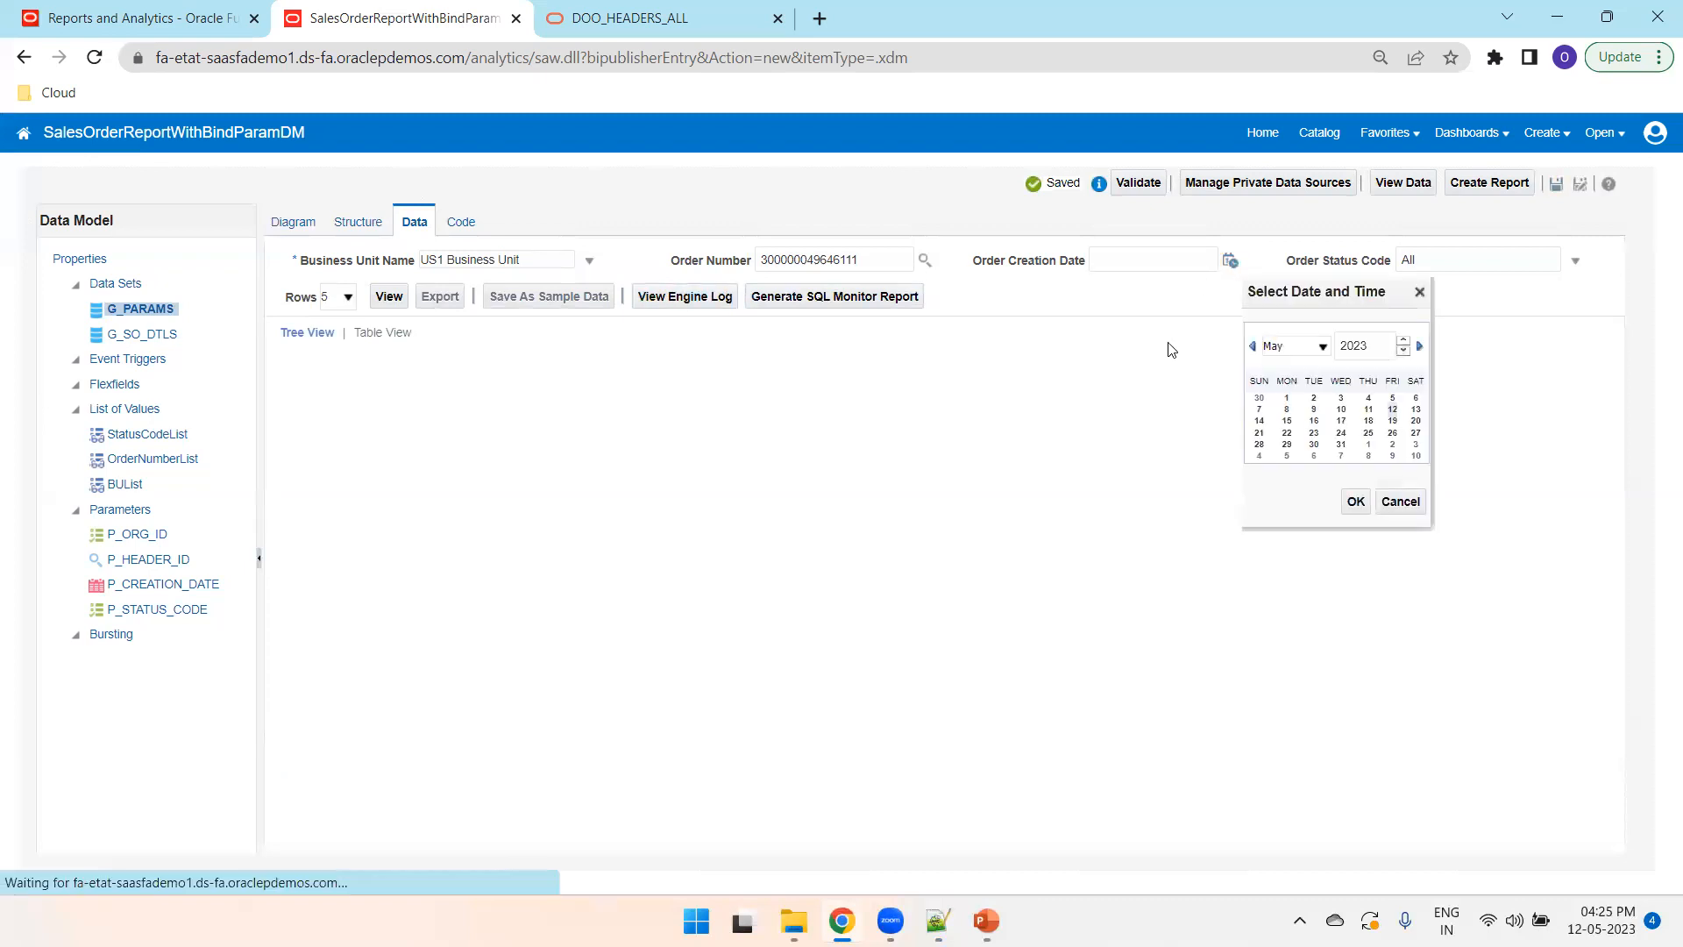
{"action": "left_click", "coordinate": [1284, 398]}
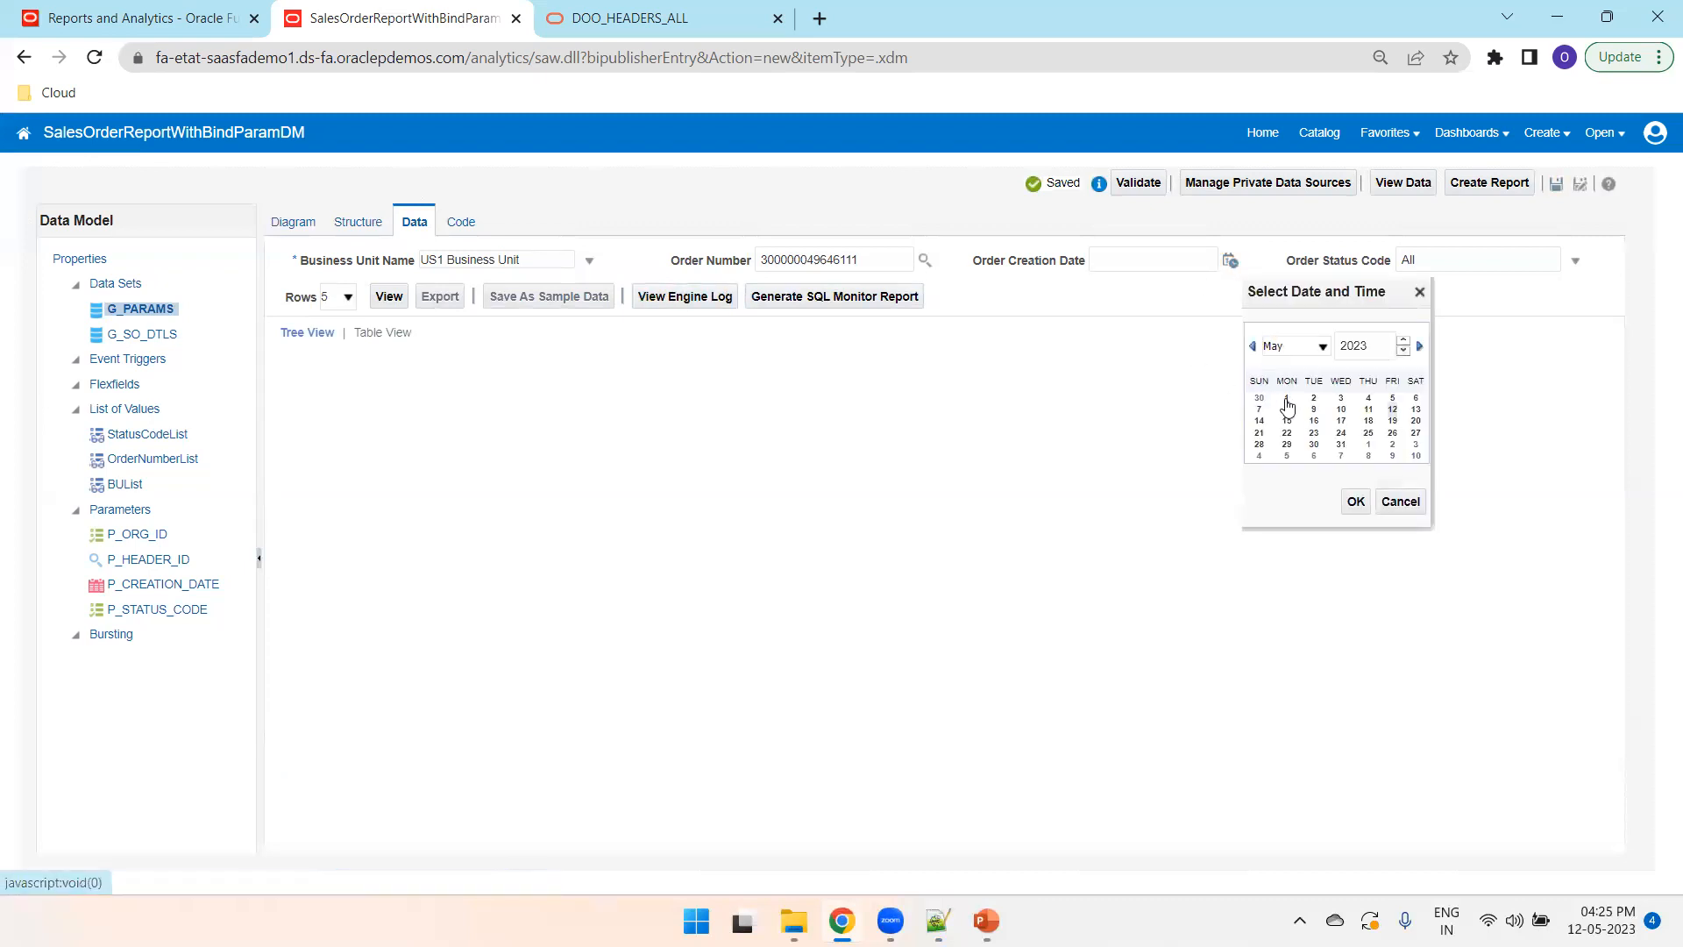
{"action": "left_click", "coordinate": [1355, 502]}
{"action": "left_click", "coordinate": [389, 296]}
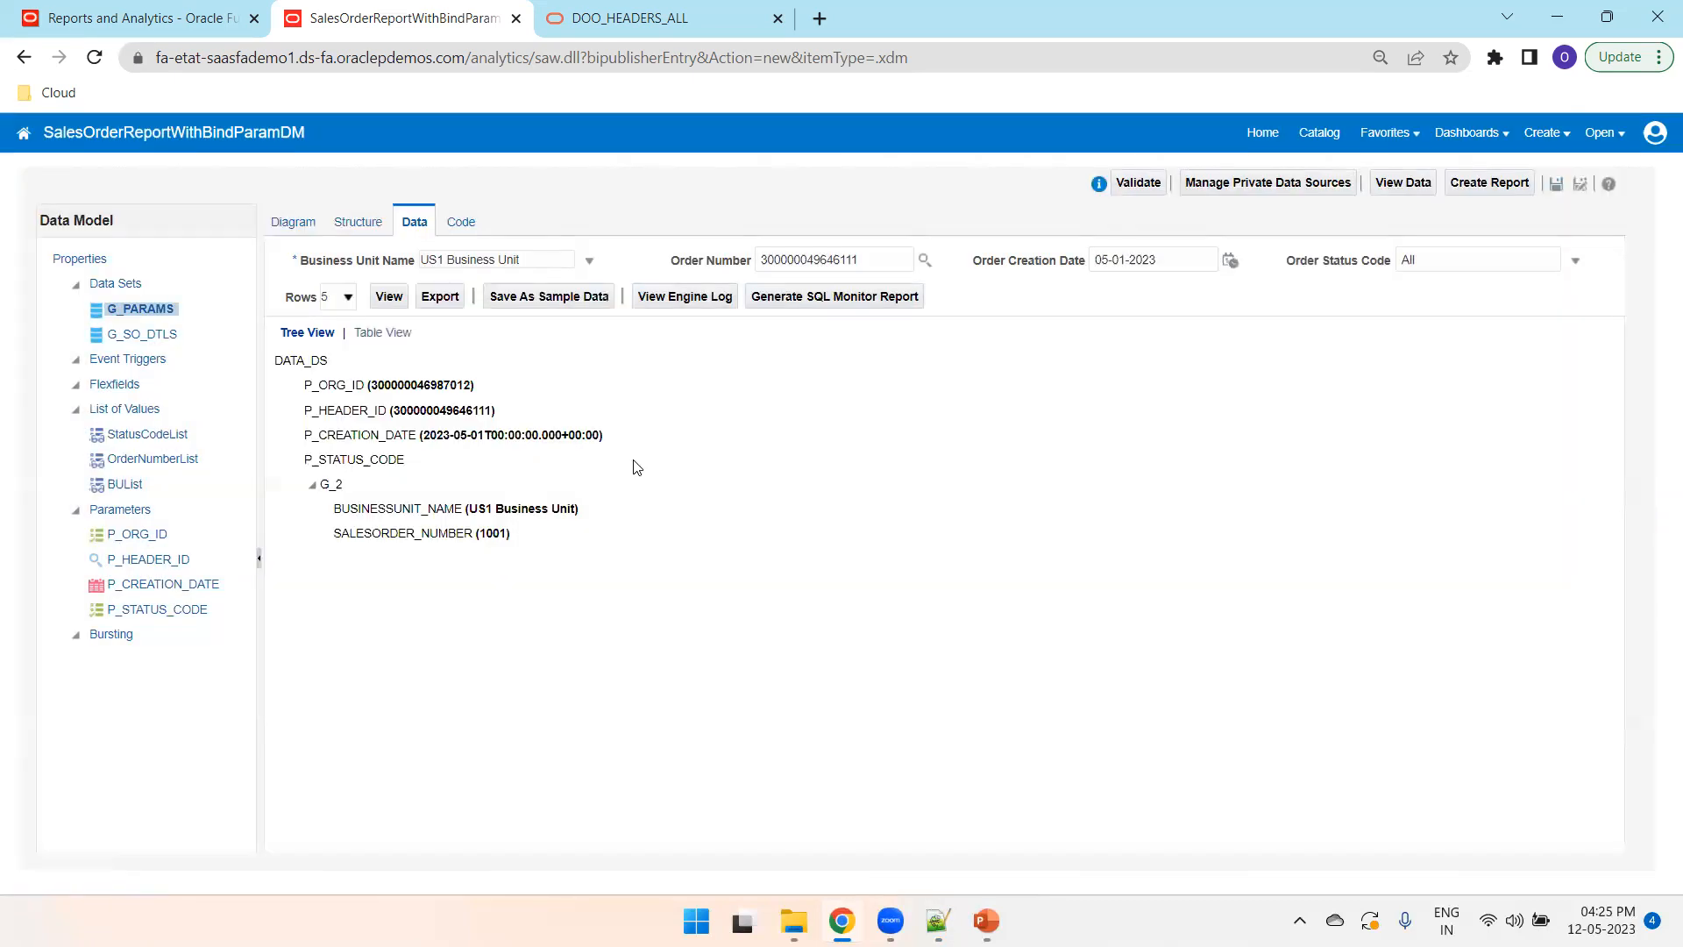
{"action": "double_click", "coordinate": [500, 512]}
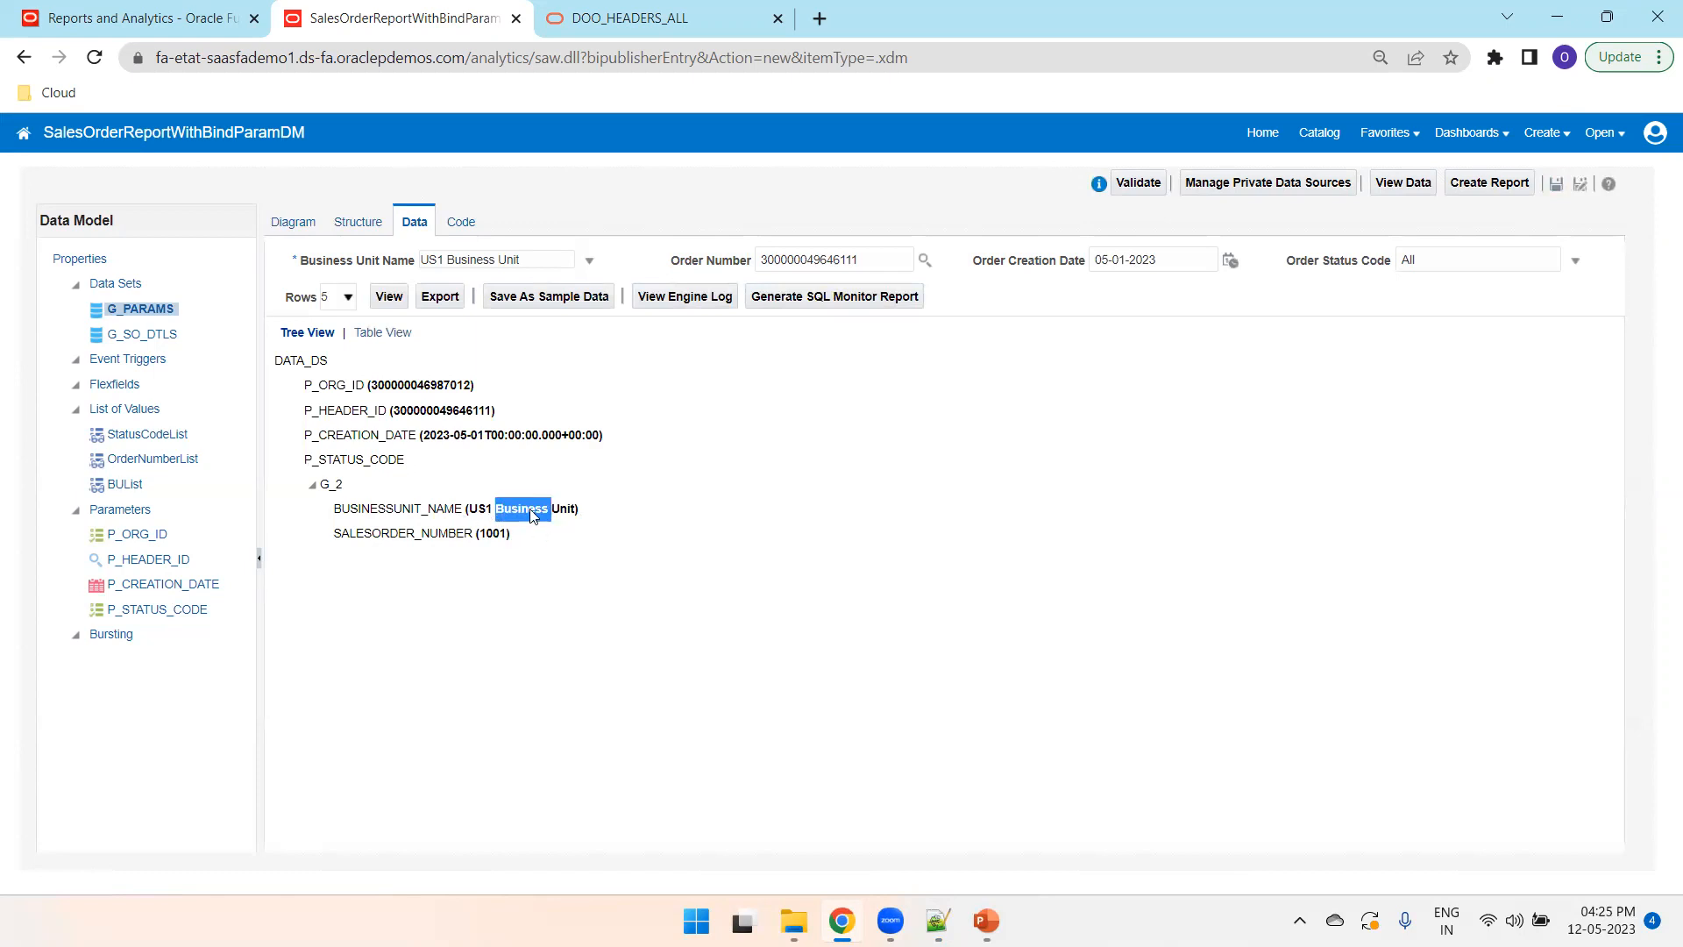
{"action": "double_click", "coordinate": [493, 537]}
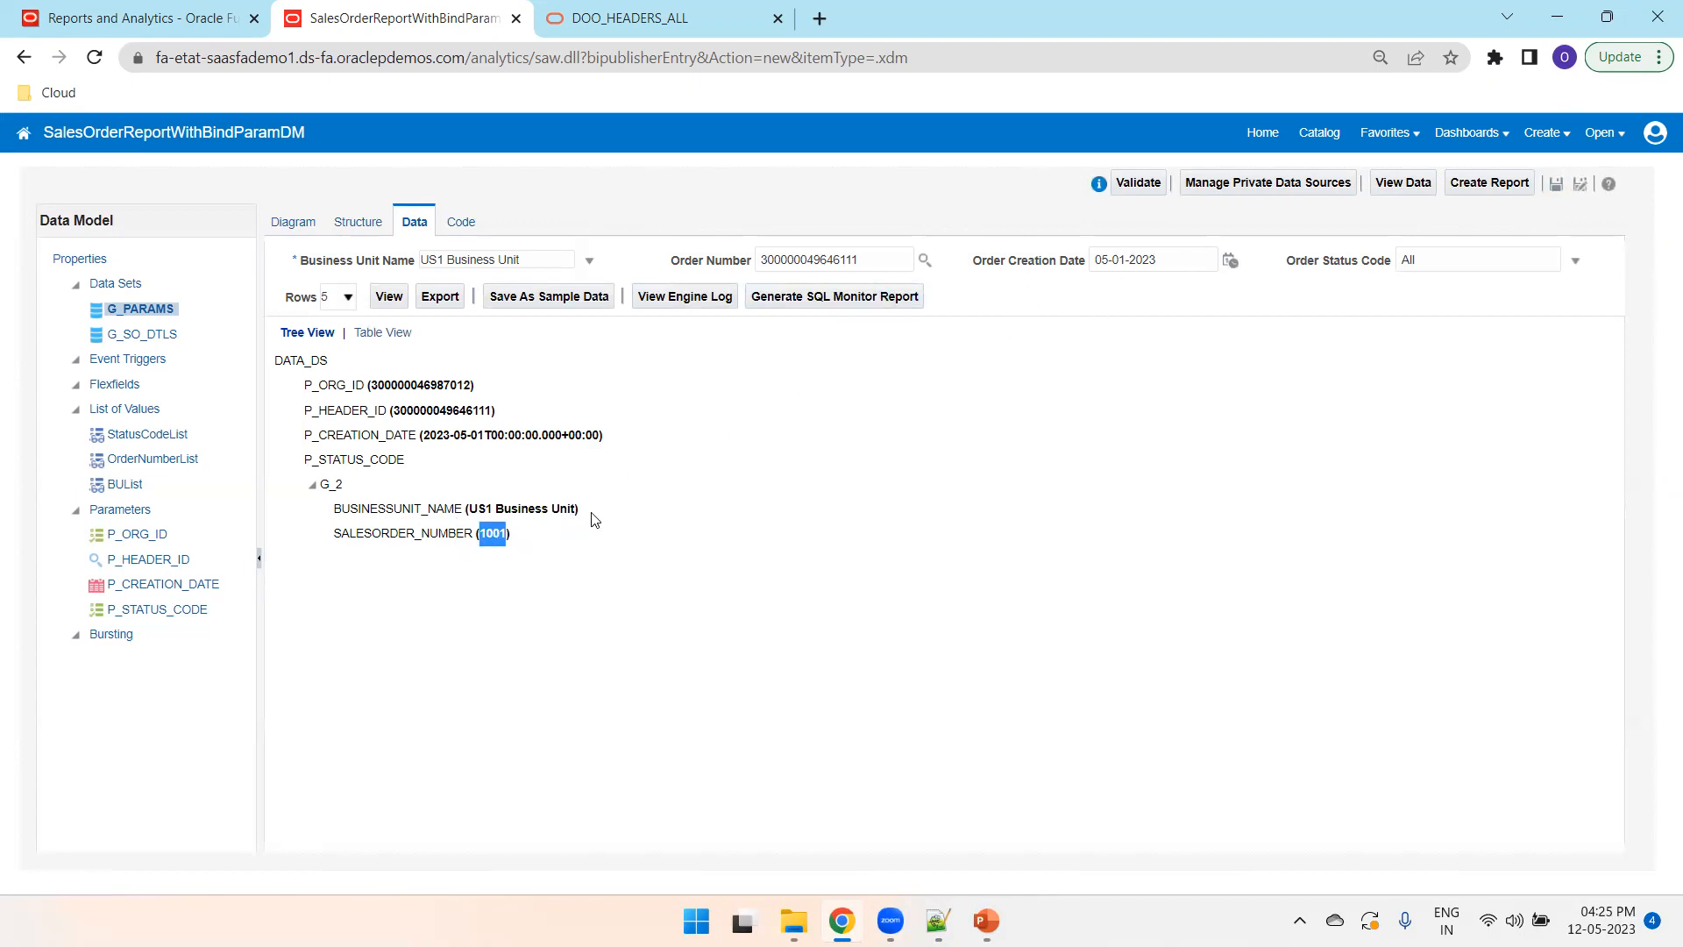
- Enable Include Empty Tags for Null Elements in the data model's XML output options
{"action": "left_click", "coordinate": [281, 230]}
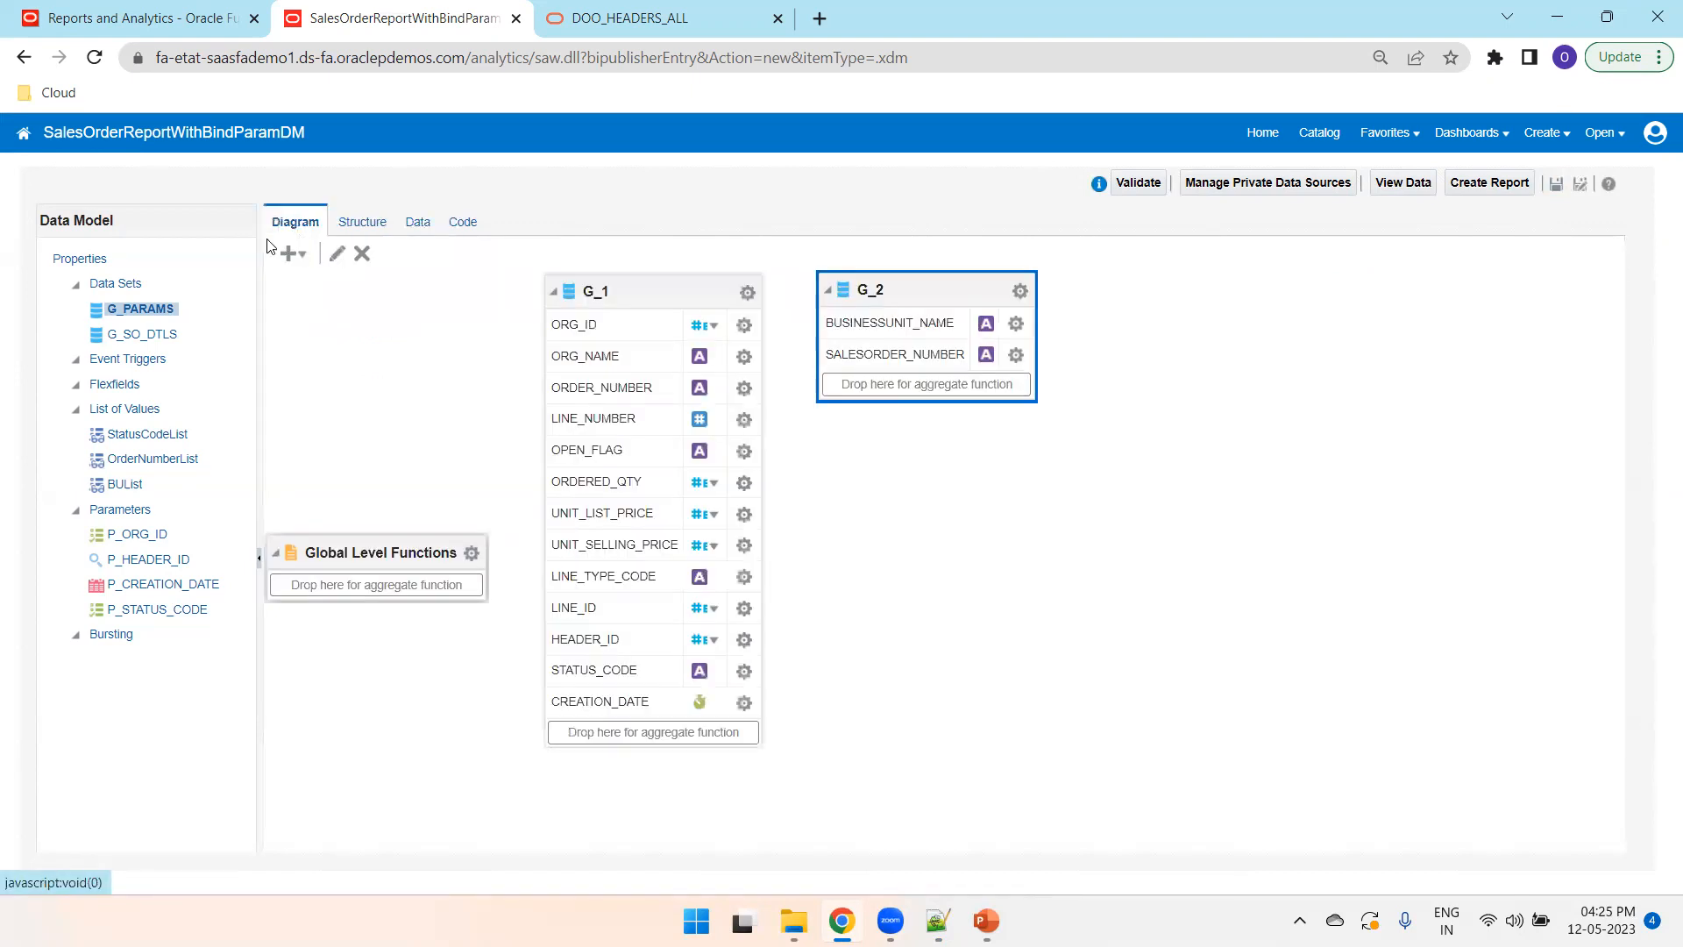
{"action": "left_click", "coordinate": [125, 286]}
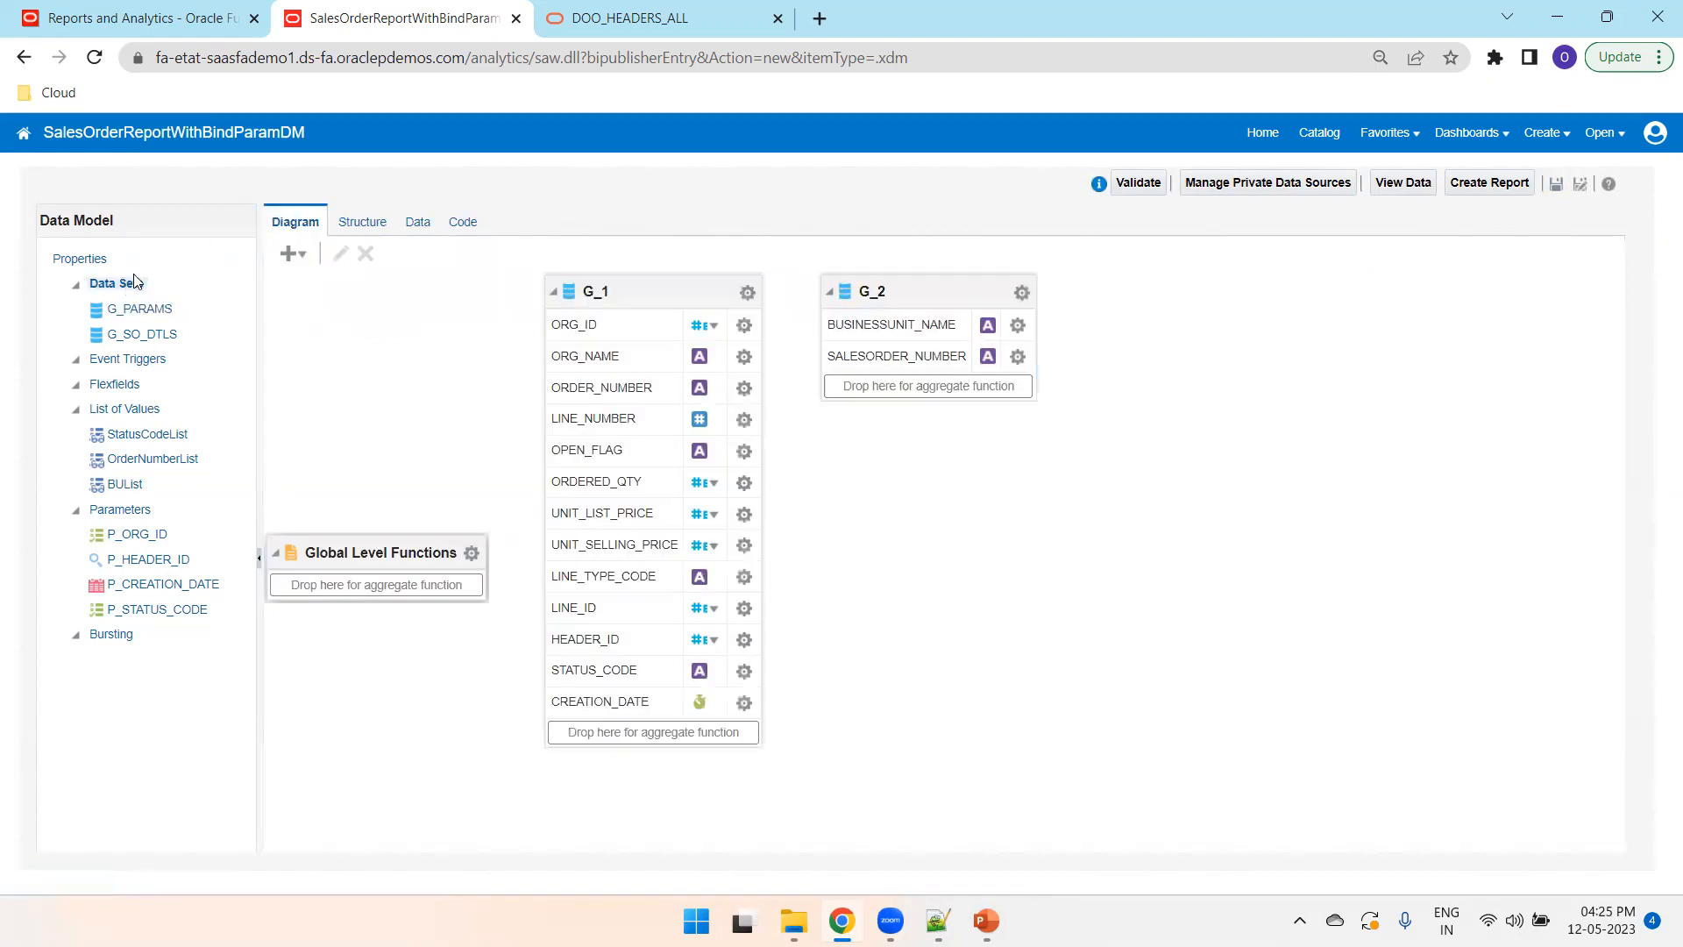
{"action": "left_click", "coordinate": [86, 260]}
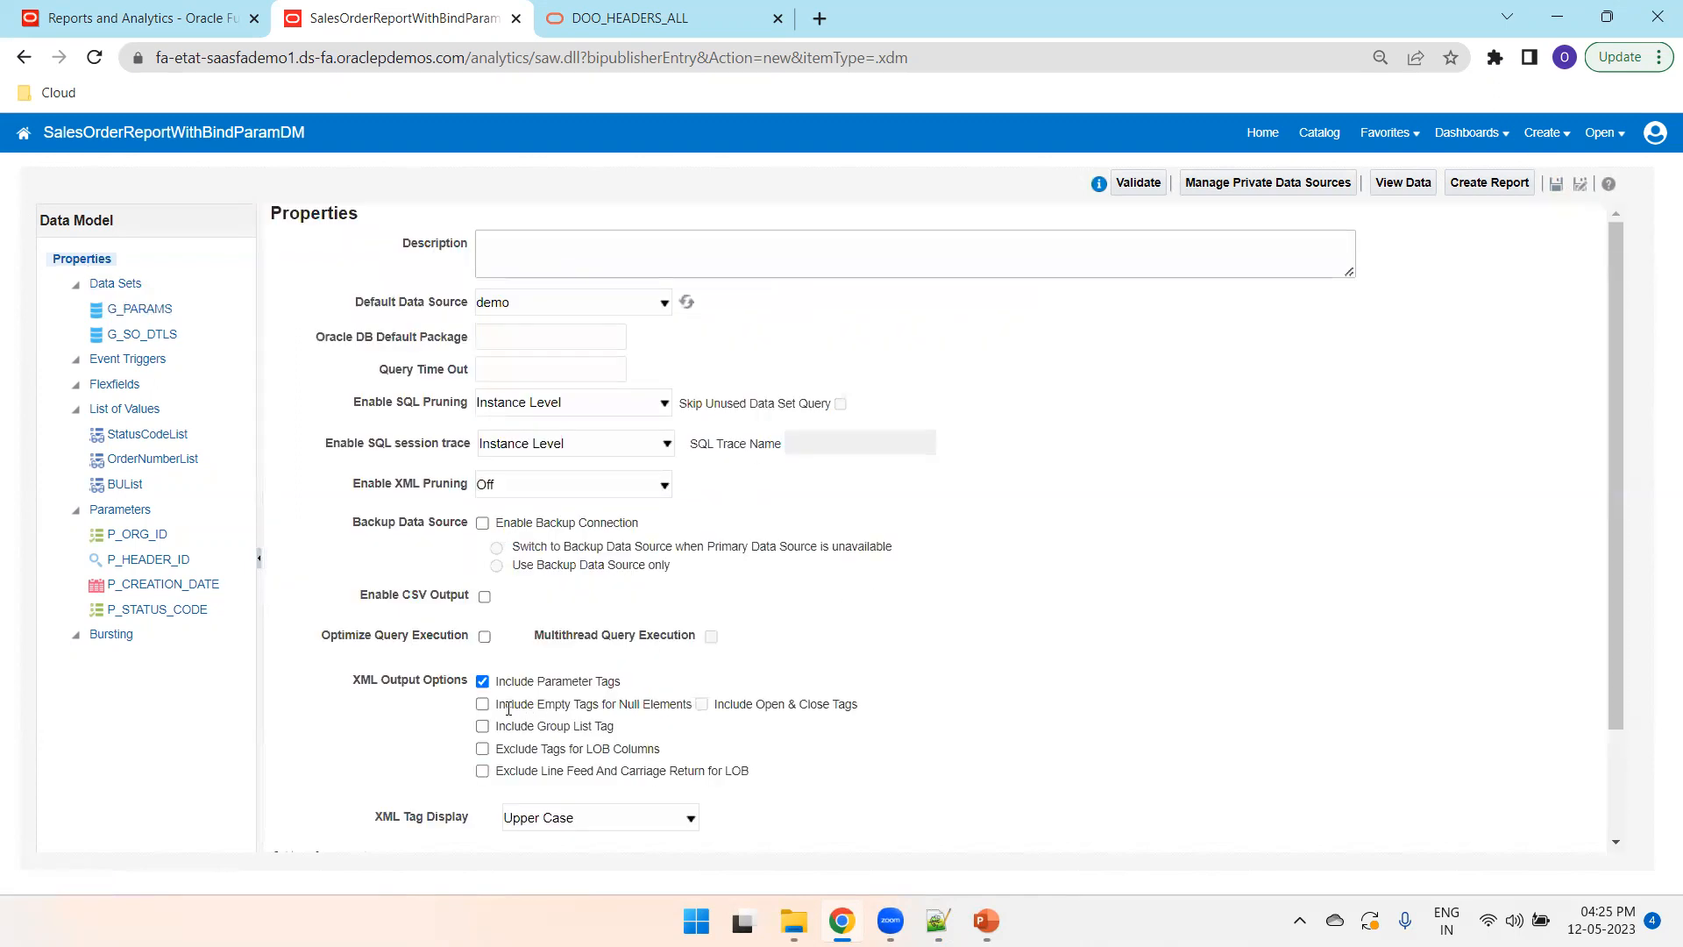
{"action": "left_click", "coordinate": [482, 709]}
- Clear the Order Number and Order Creation Date values and view the data sets' output as a table
{"action": "left_click", "coordinate": [136, 286]}
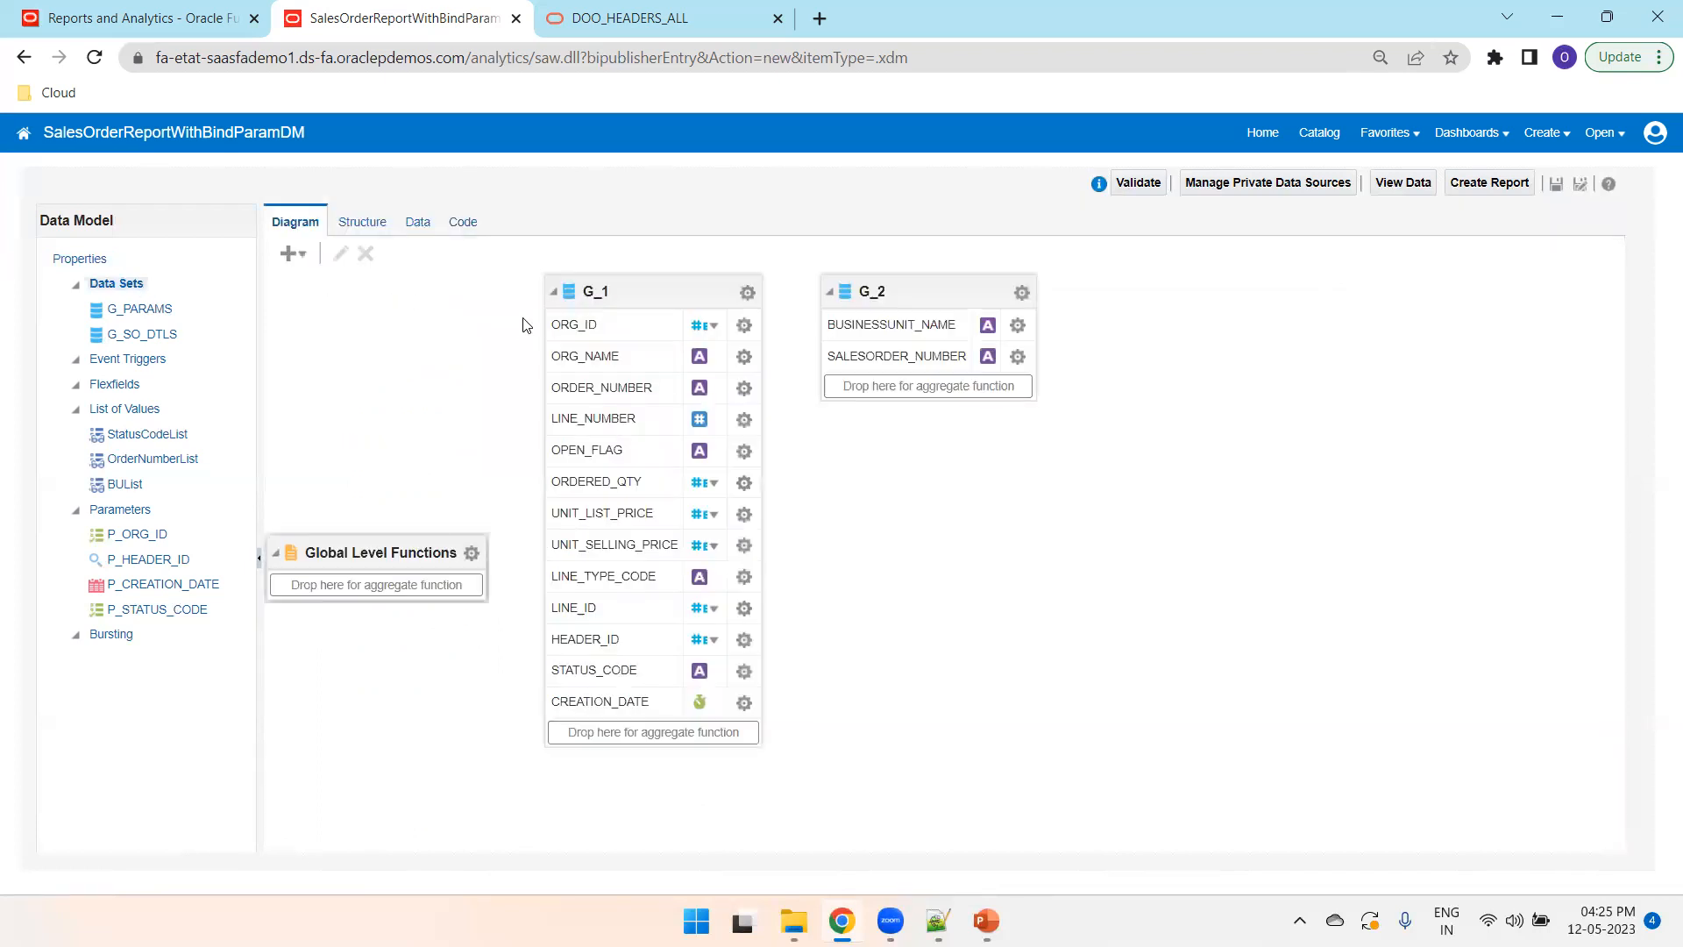
{"action": "left_click", "coordinate": [408, 226]}
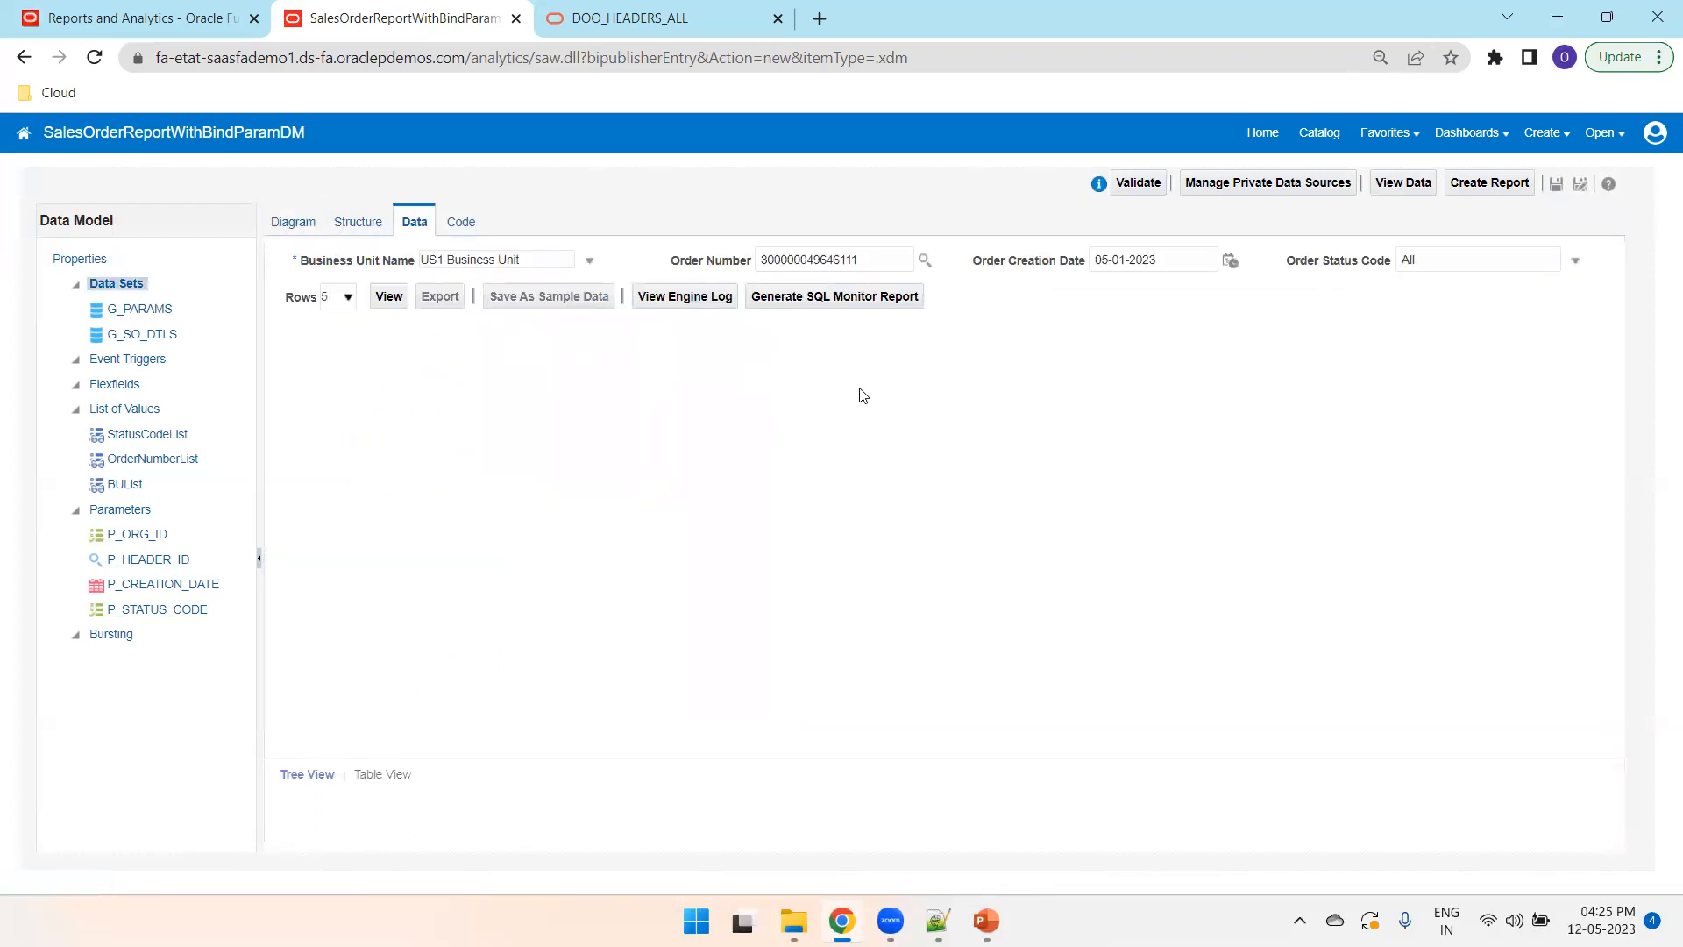
{"action": "double_click", "coordinate": [868, 259]}
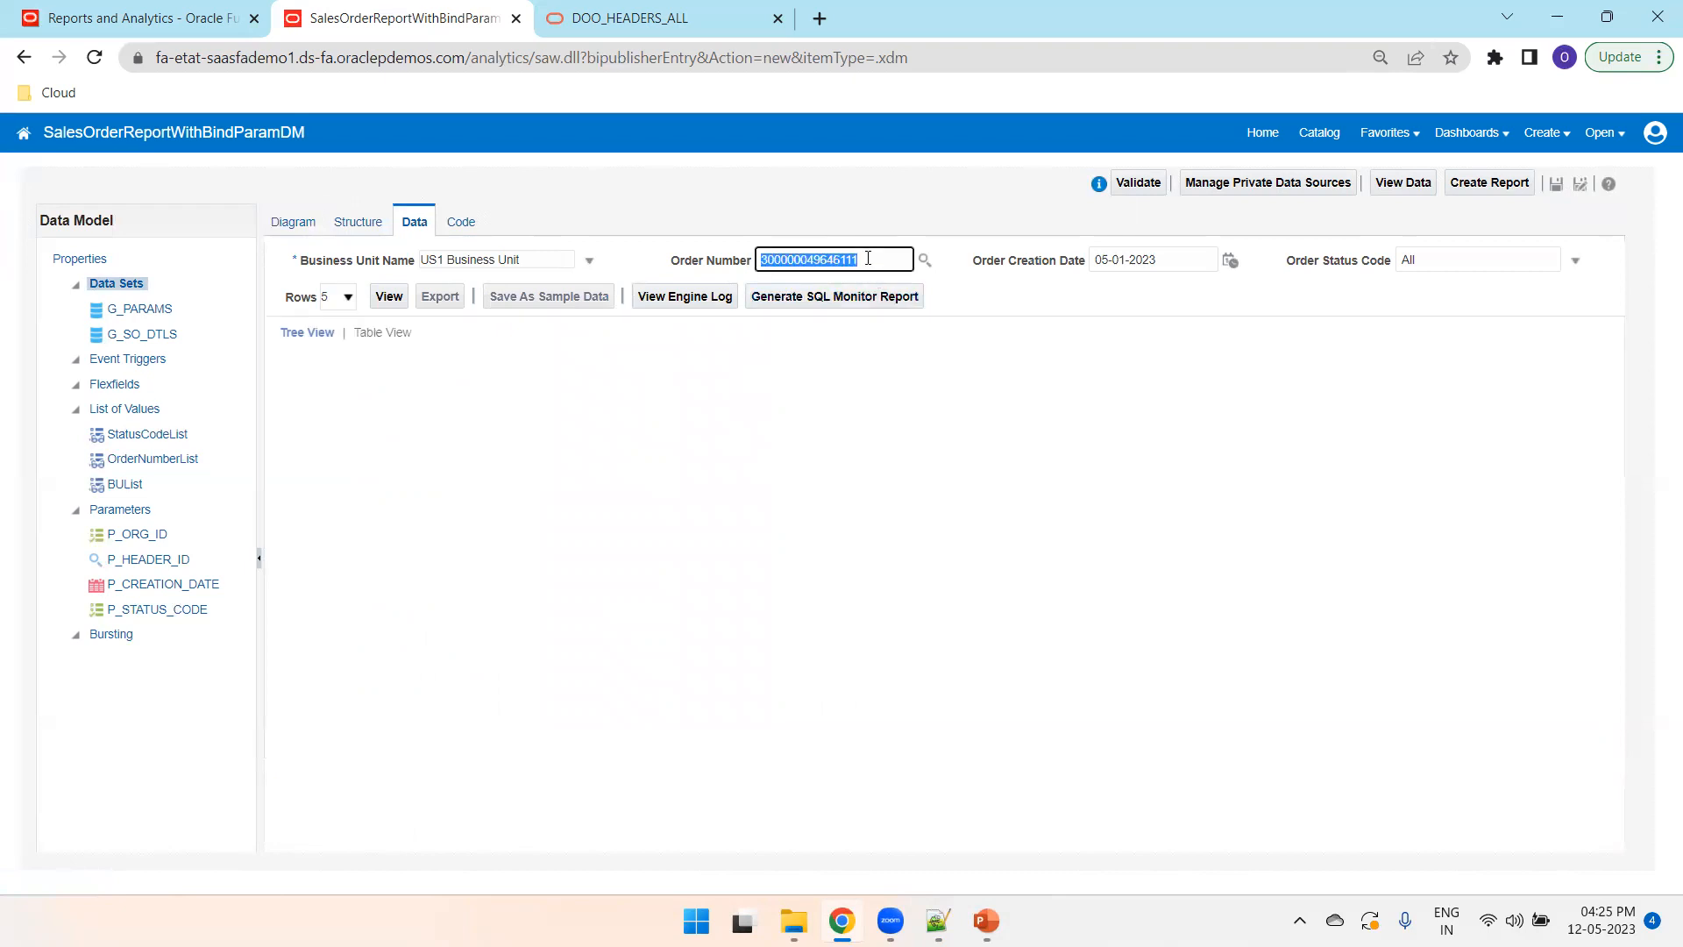
{"action": "key", "text": "BackSpace"}
{"action": "key", "text": "Tab"}
{"action": "key", "text": "Tab"}
{"action": "key", "text": "BackSpace"}
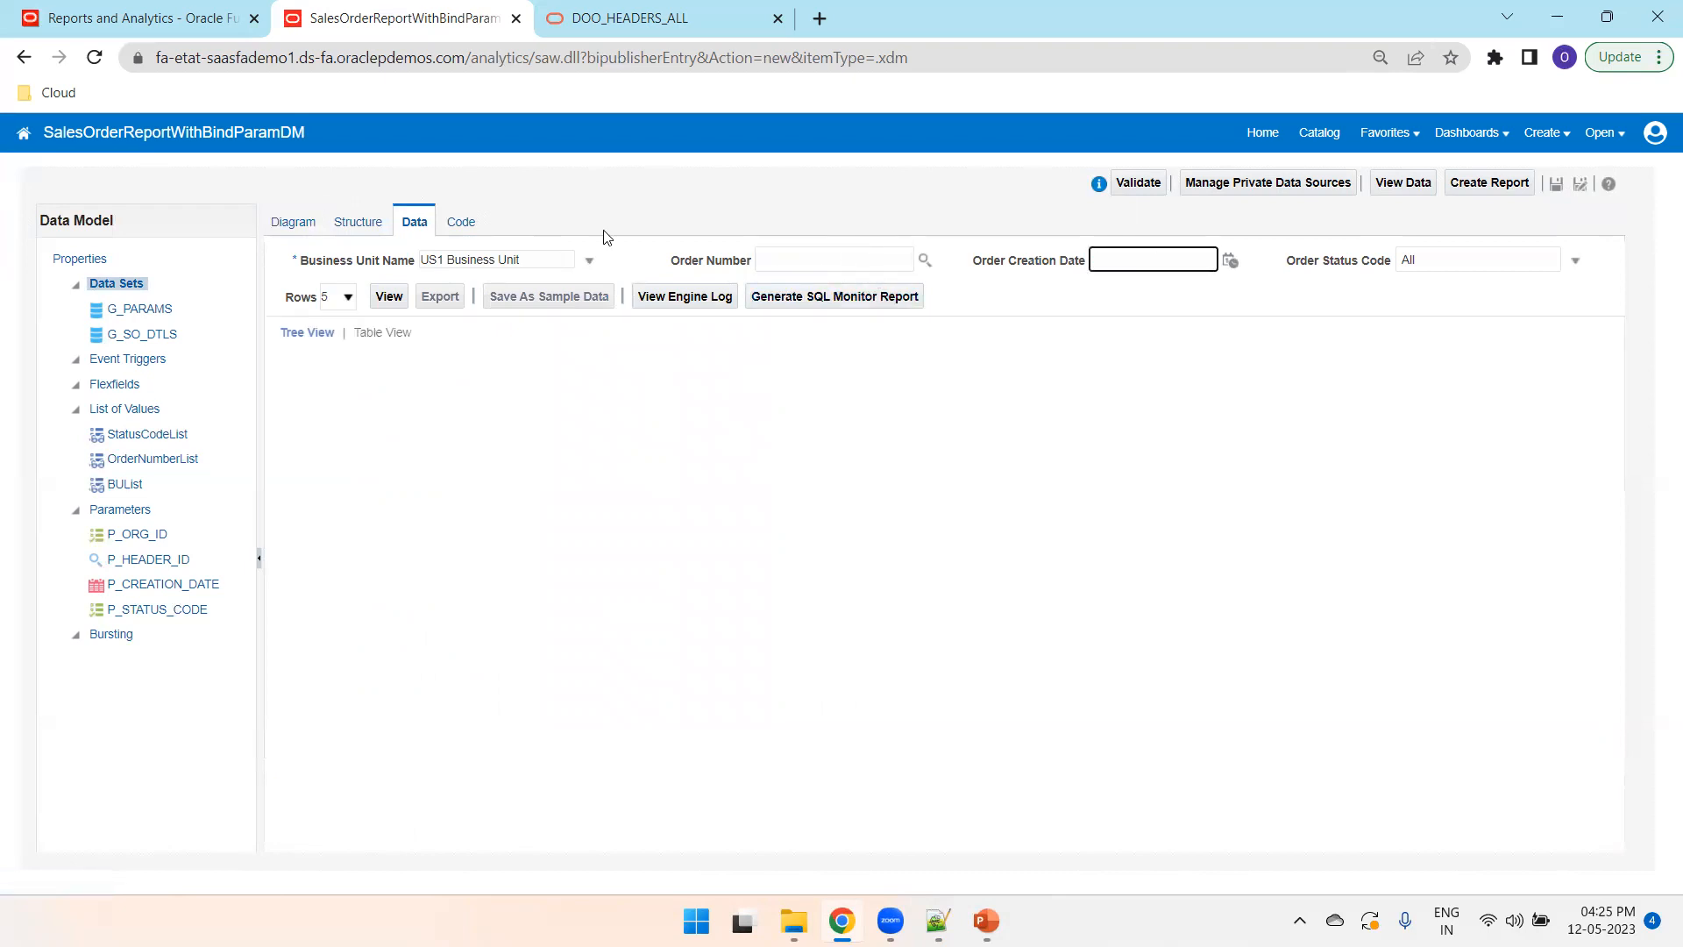
{"action": "left_click", "coordinate": [390, 296]}
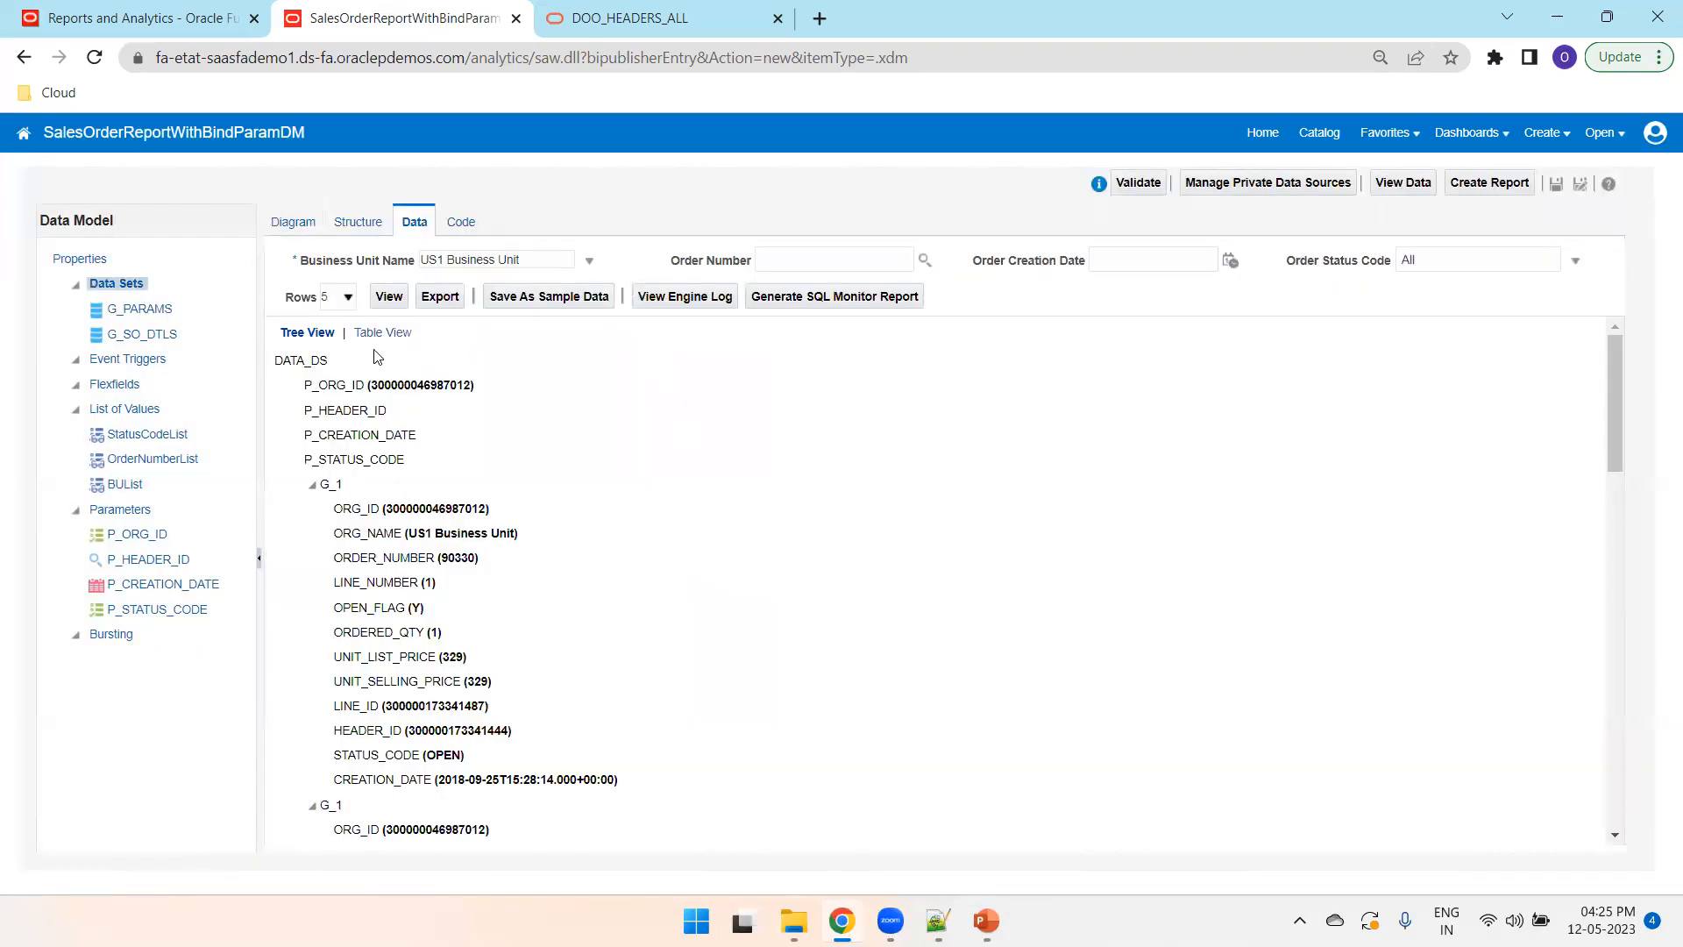
{"action": "left_click", "coordinate": [368, 334]}
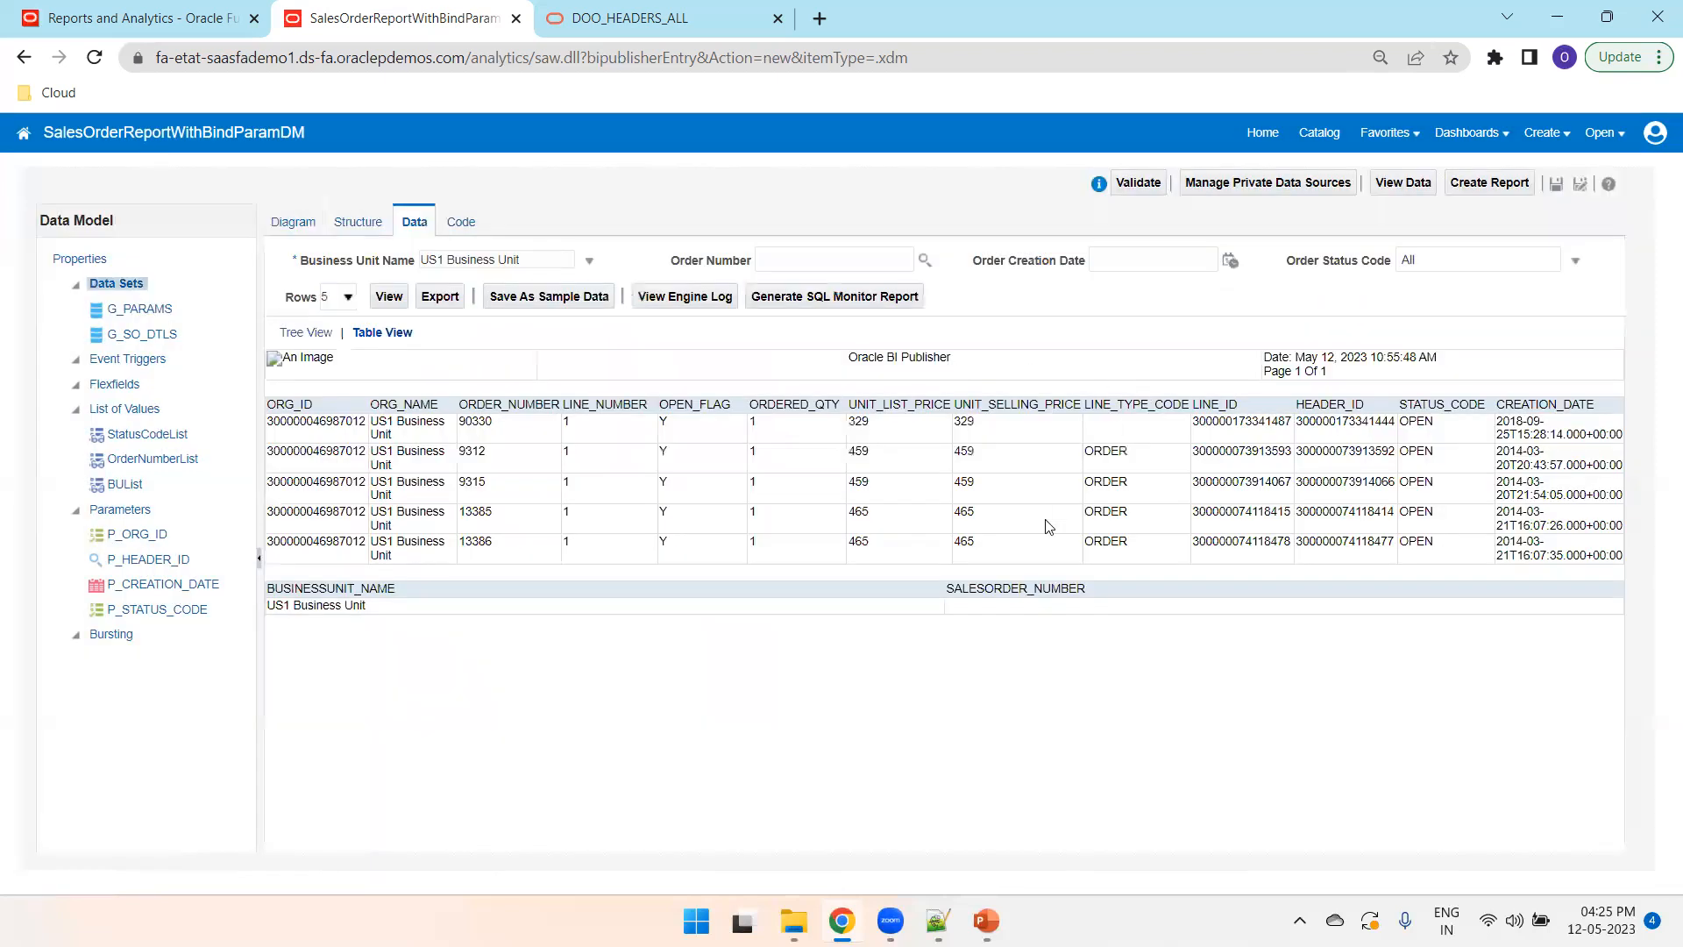
- Export the data and move SalesOrderReportWithBindParamDM.xml from Downloads into the BindParametersInRTF folder
{"action": "left_click", "coordinate": [440, 298]}
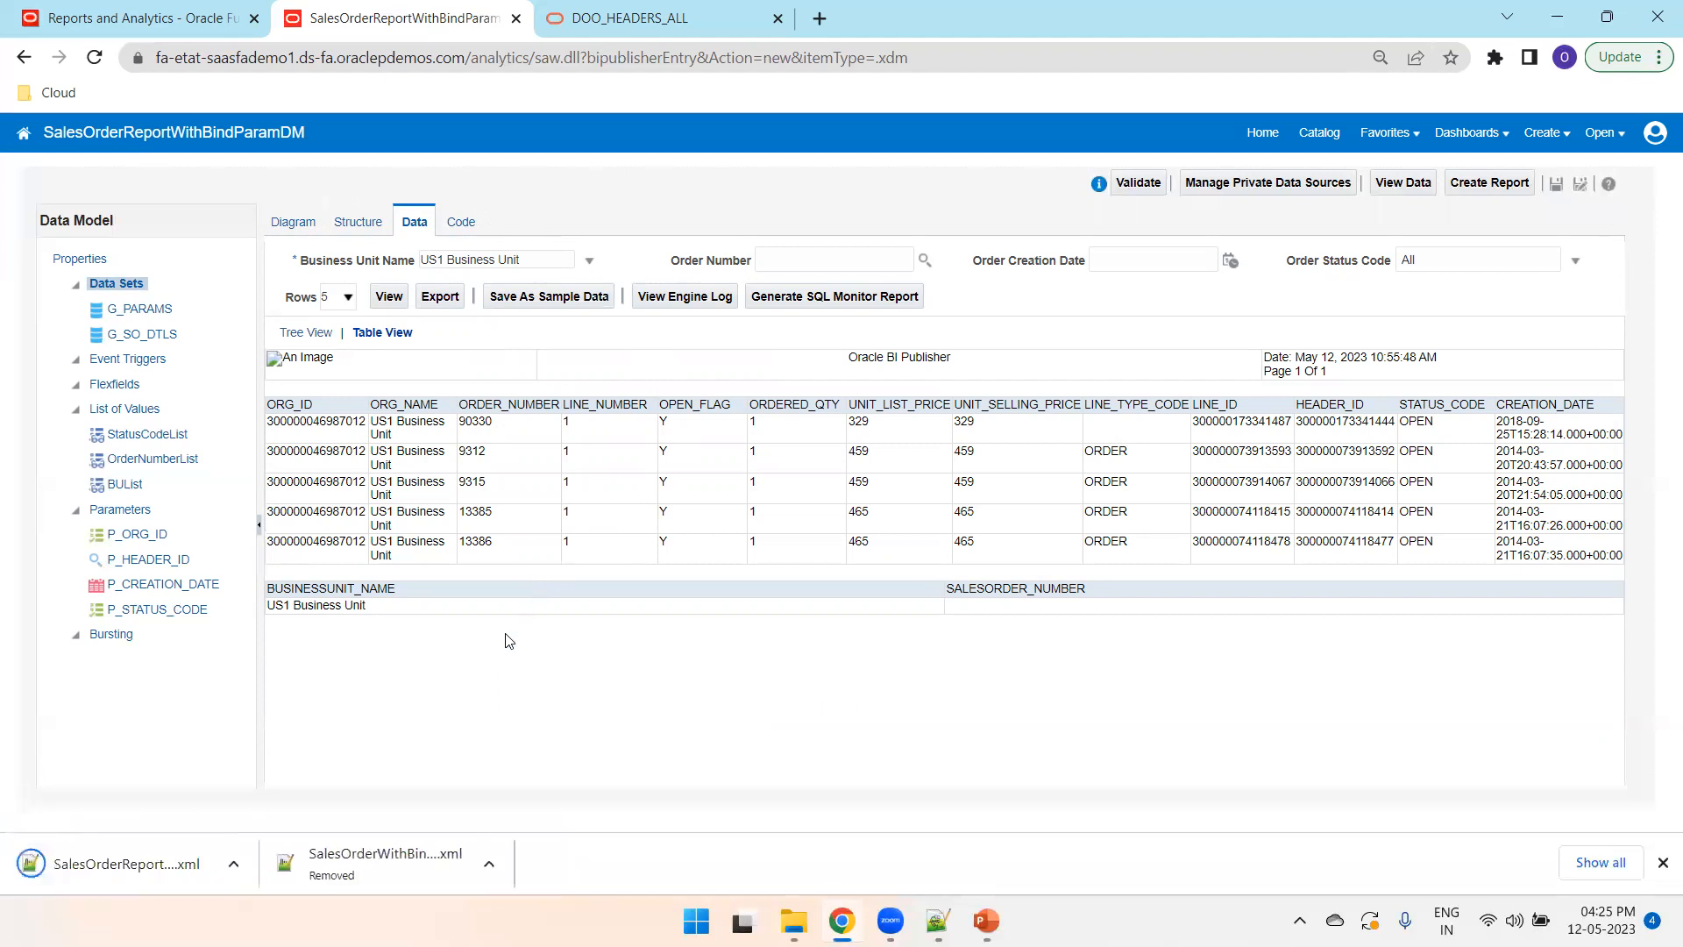
{"action": "key", "text": "ctrl+j"}
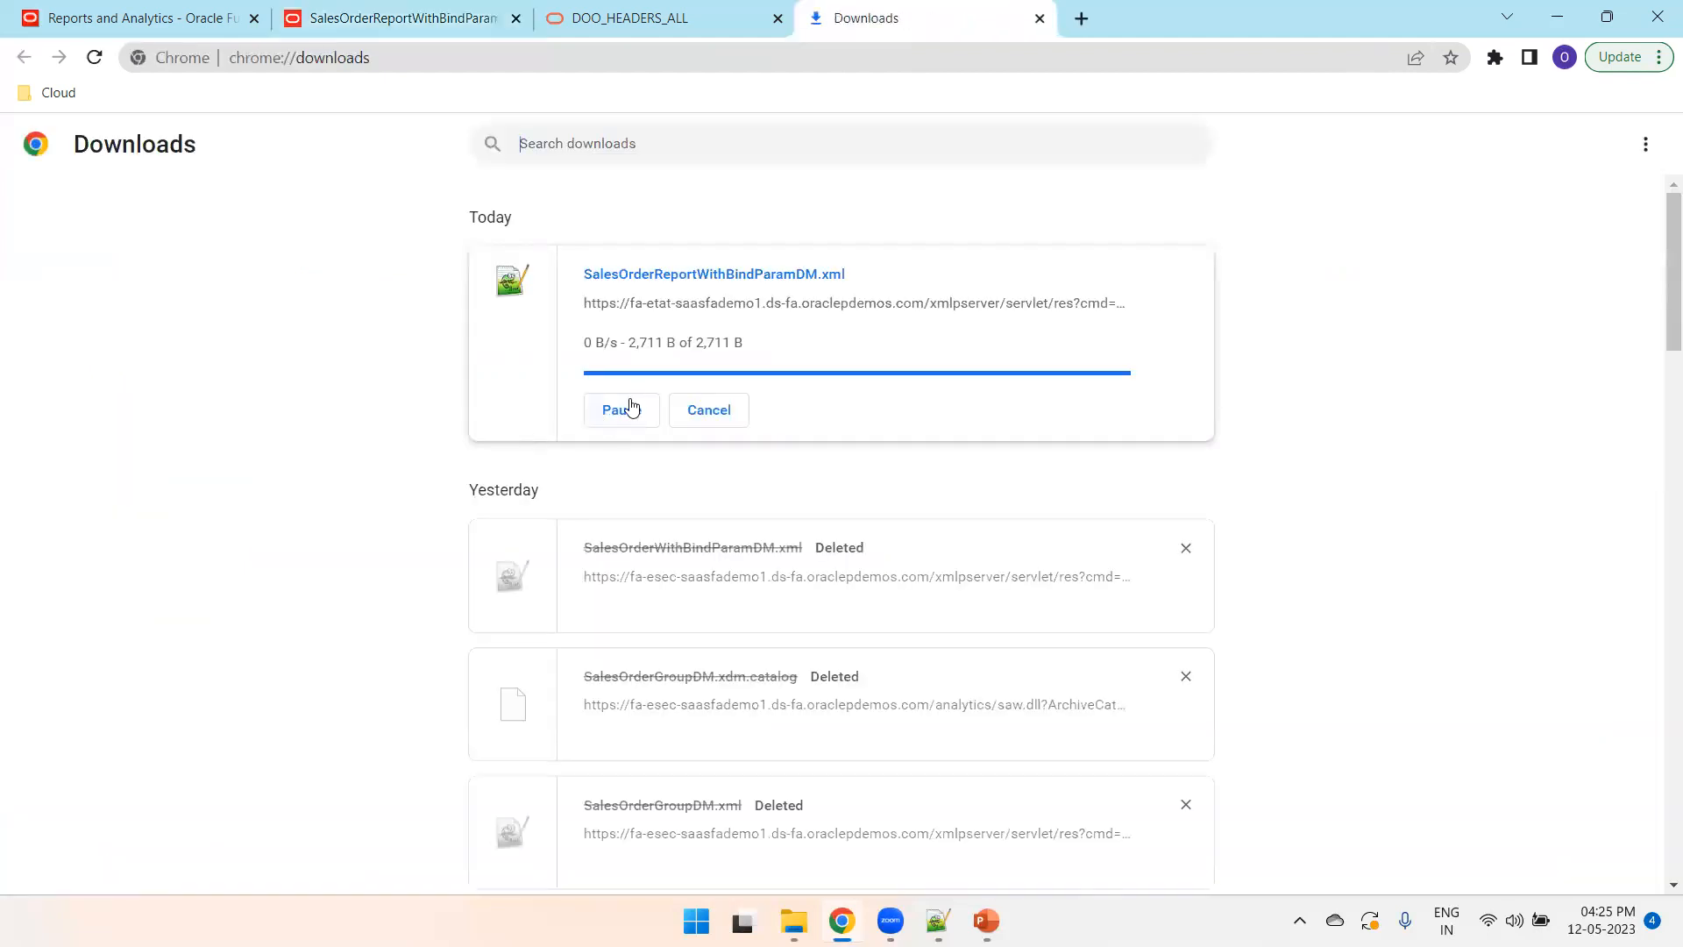
{"action": "left_click", "coordinate": [612, 360]}
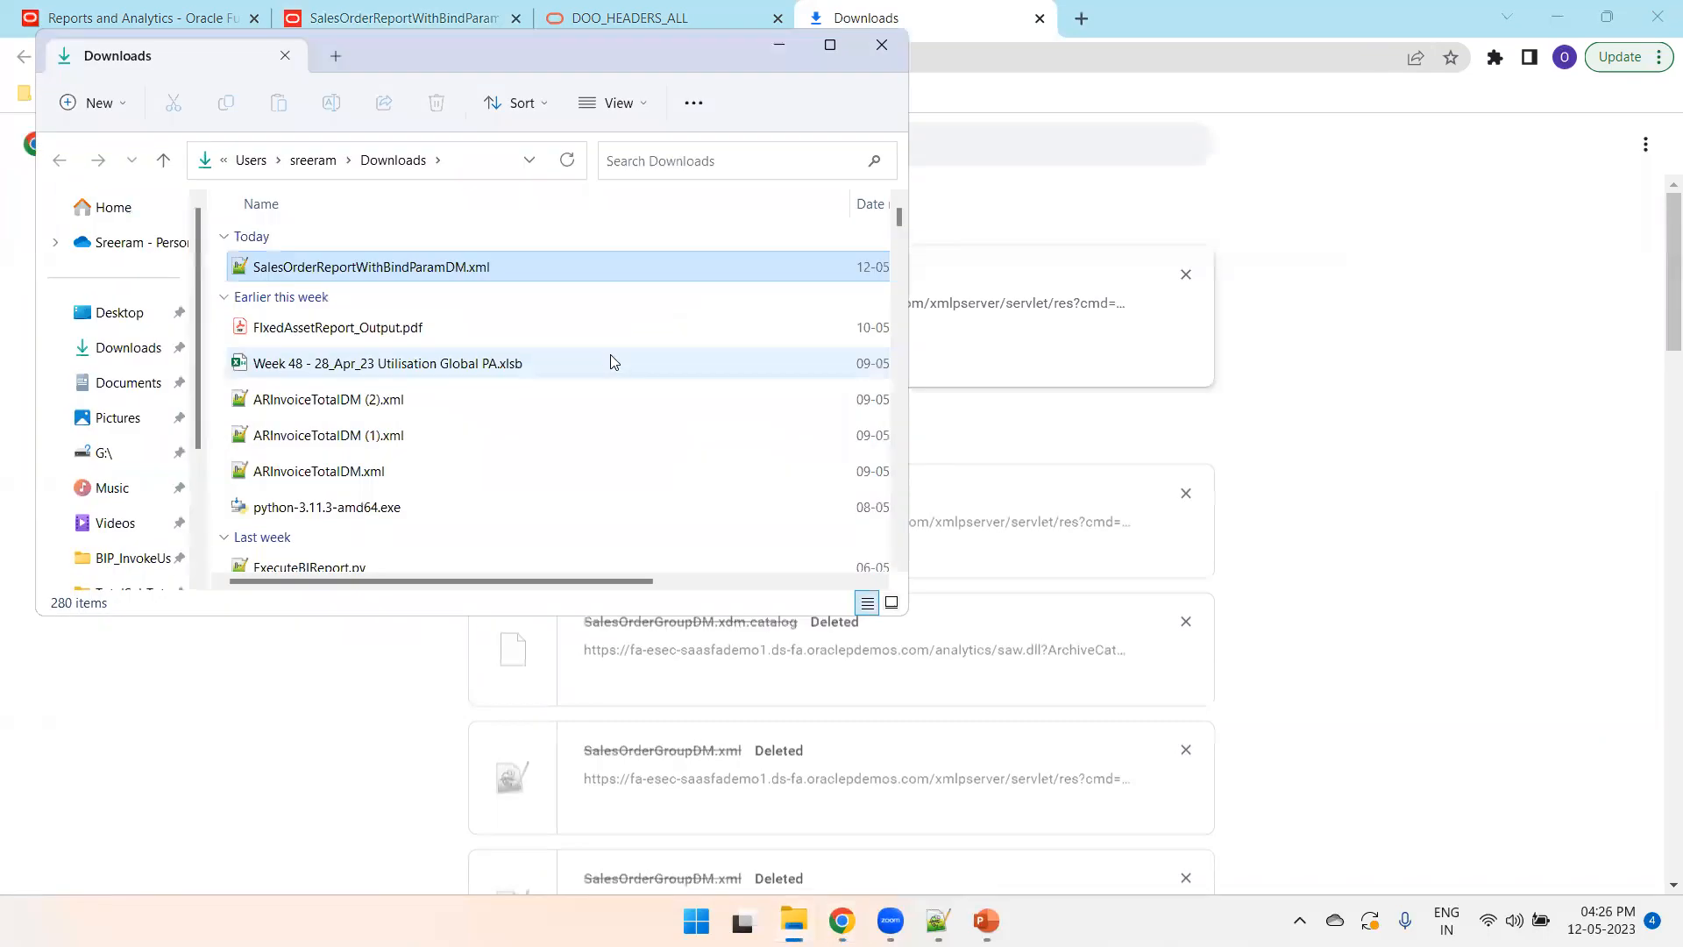
{"action": "mouse_move", "coordinate": [784, 901]}
{"action": "left_click", "coordinate": [893, 837]}
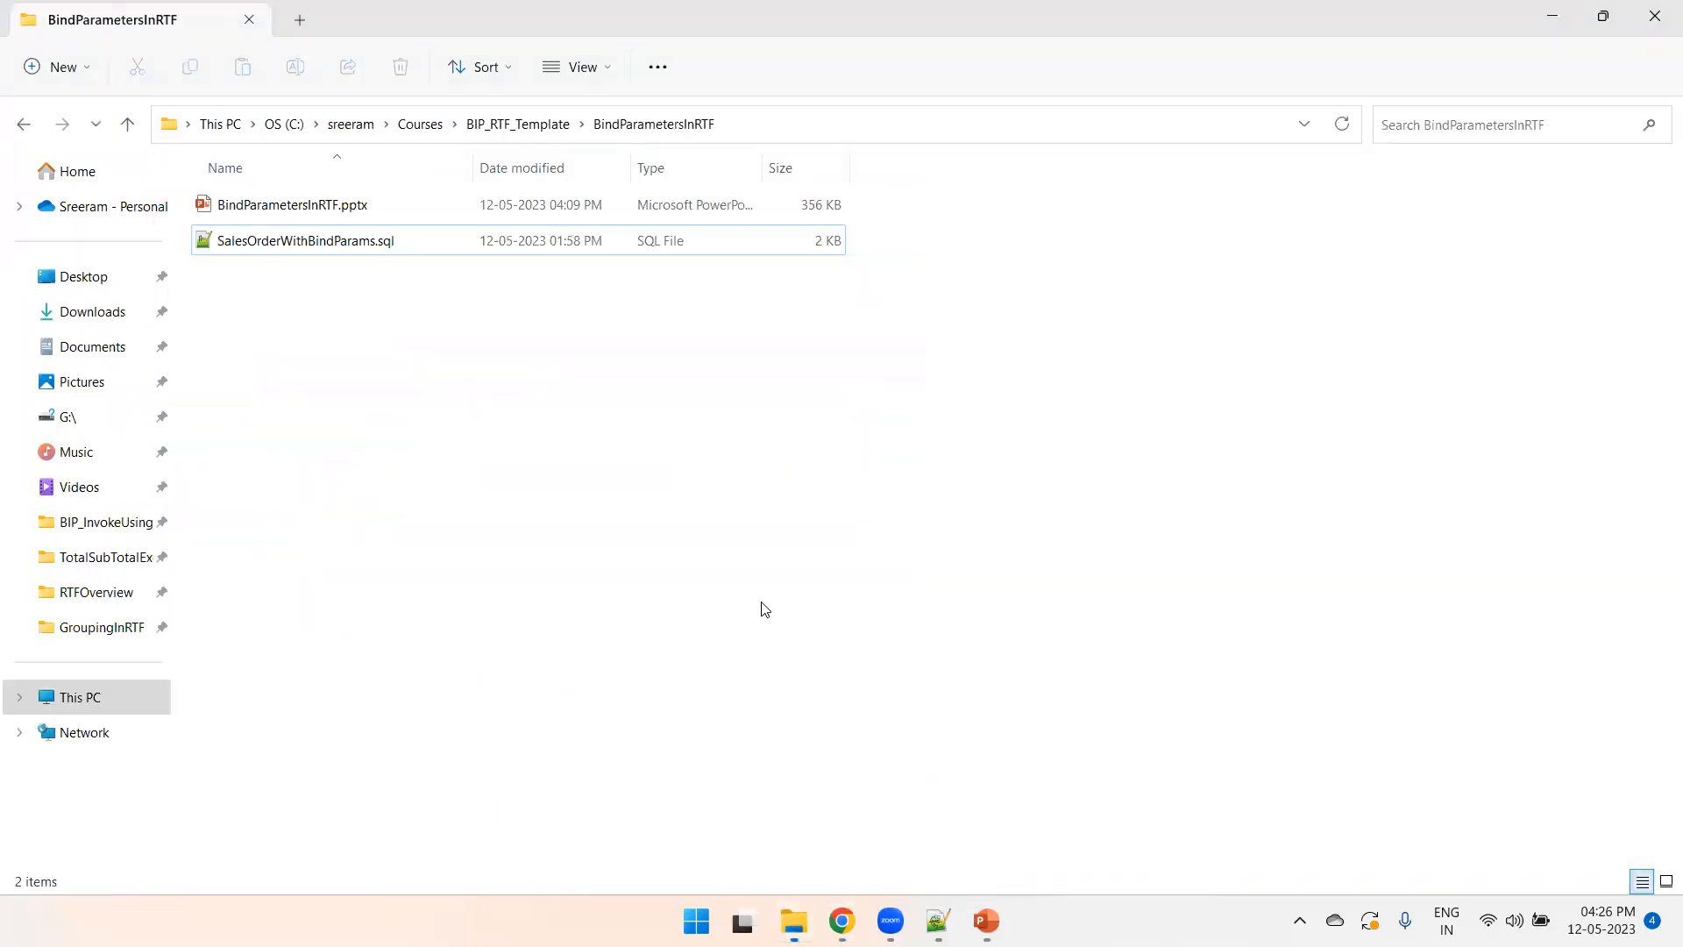
{"action": "key", "text": "ctrl+v"}
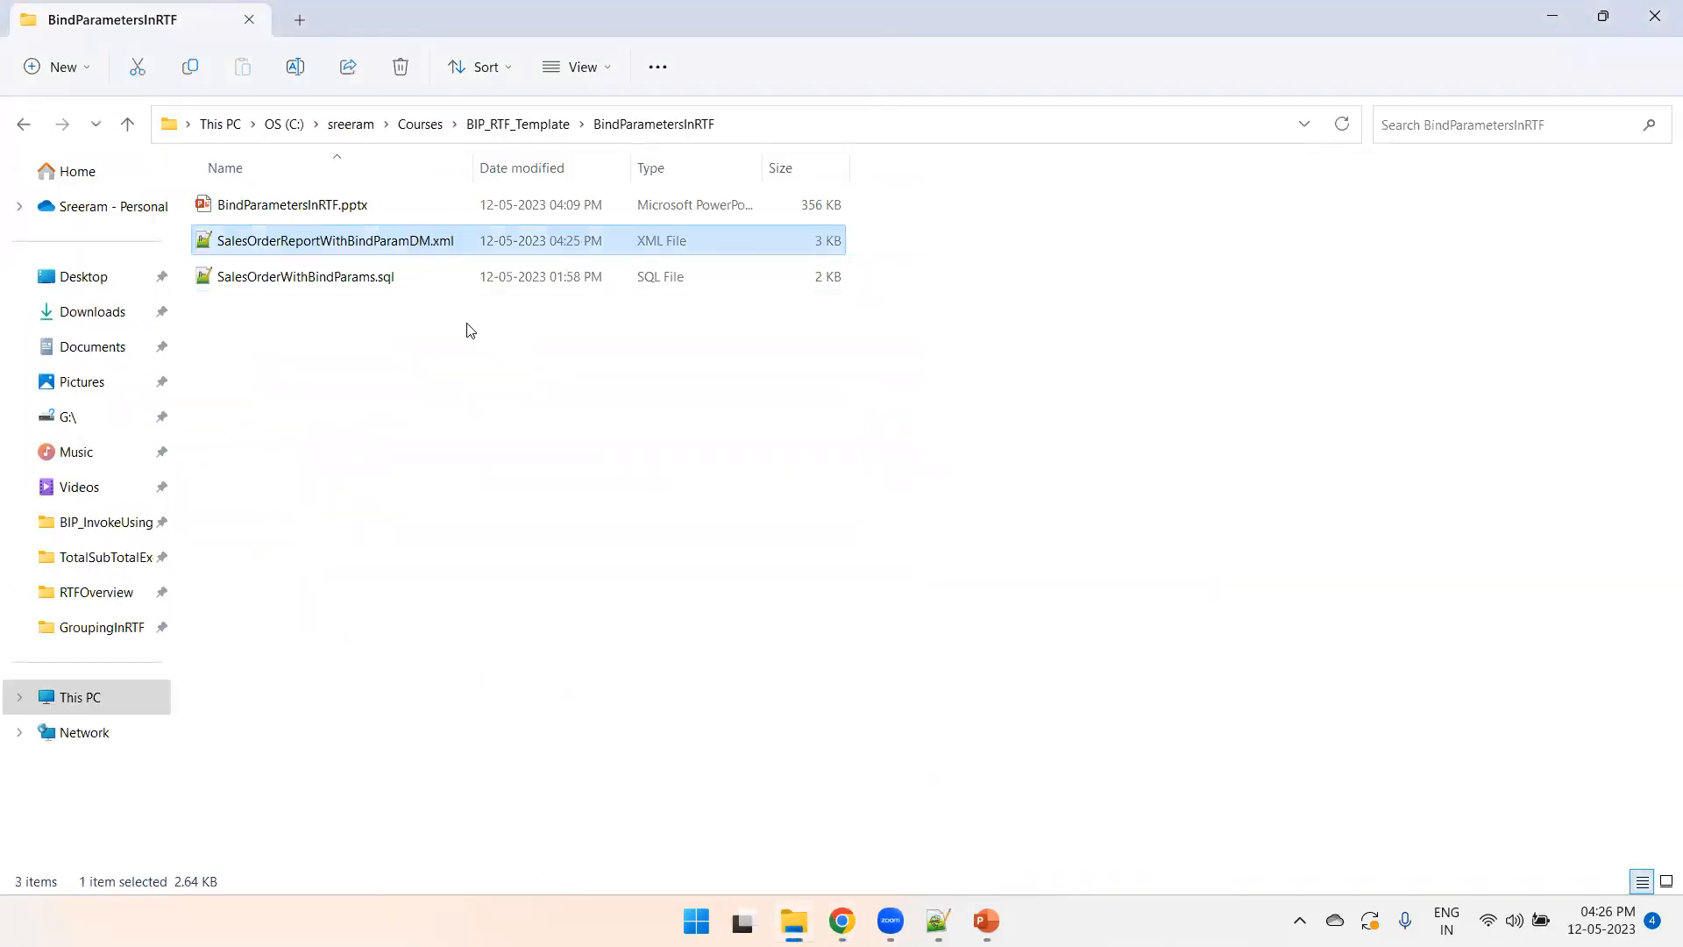
- Open SalesOrderReportWithBindParamDM.xml in Notepad++ and examine the DATA_DS and parameter tags
{"action": "double_click", "coordinate": [403, 236]}
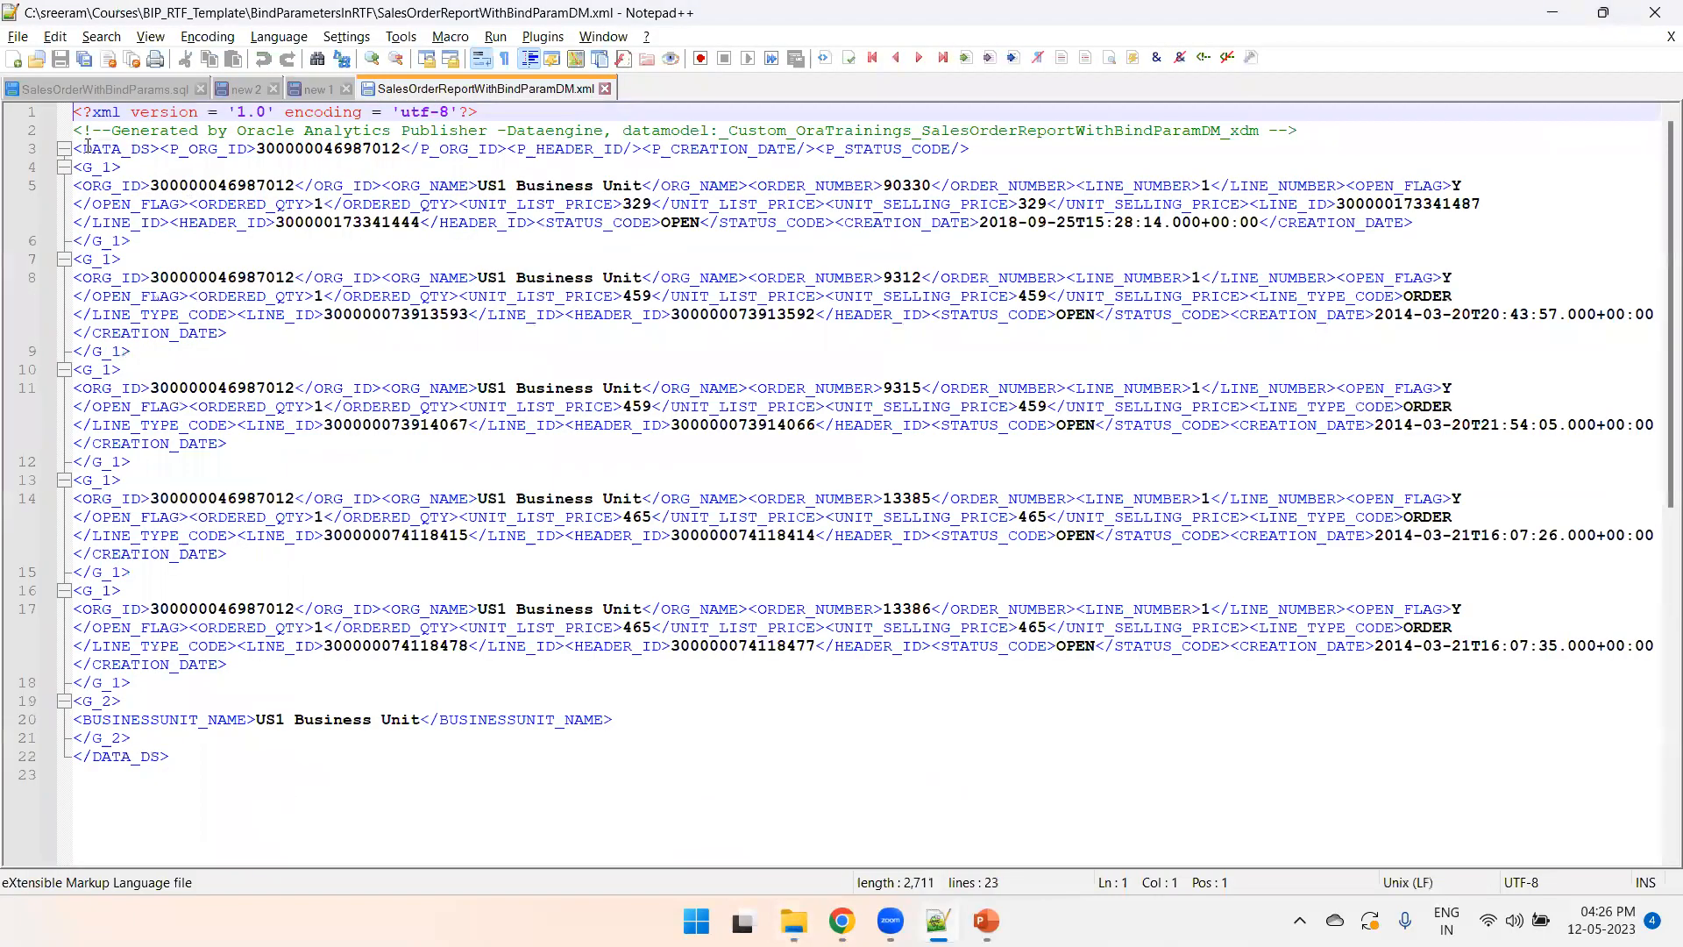
{"action": "double_click", "coordinate": [145, 149]}
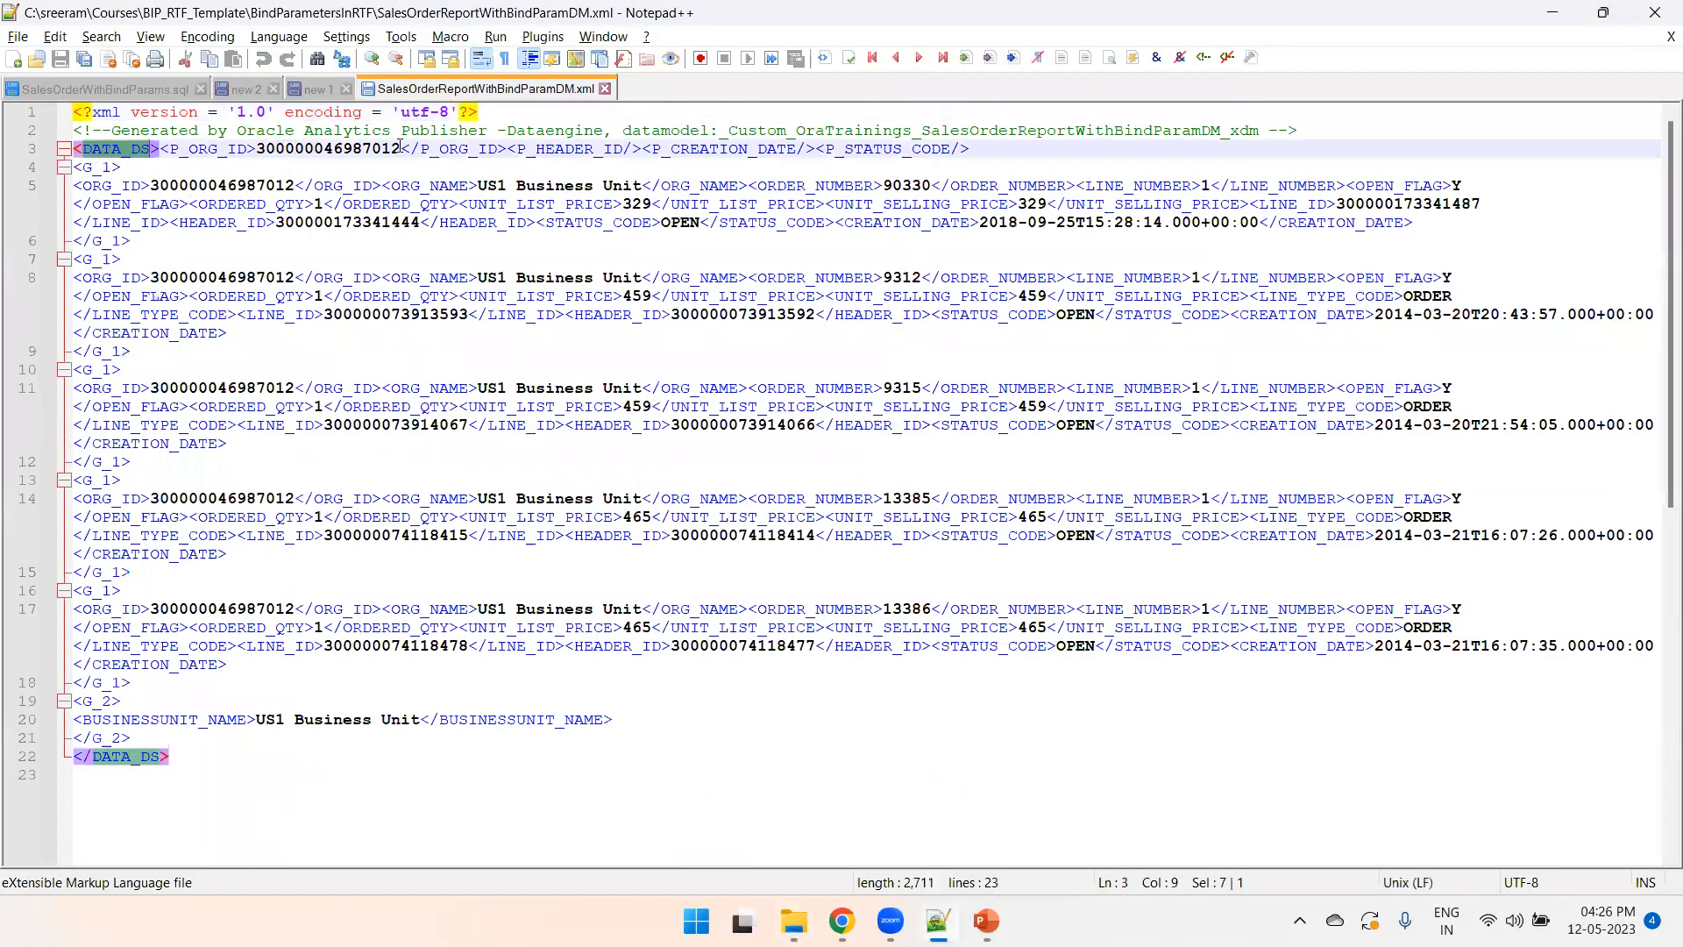
{"action": "double_click", "coordinate": [525, 149]}
{"action": "double_click", "coordinate": [712, 149]}
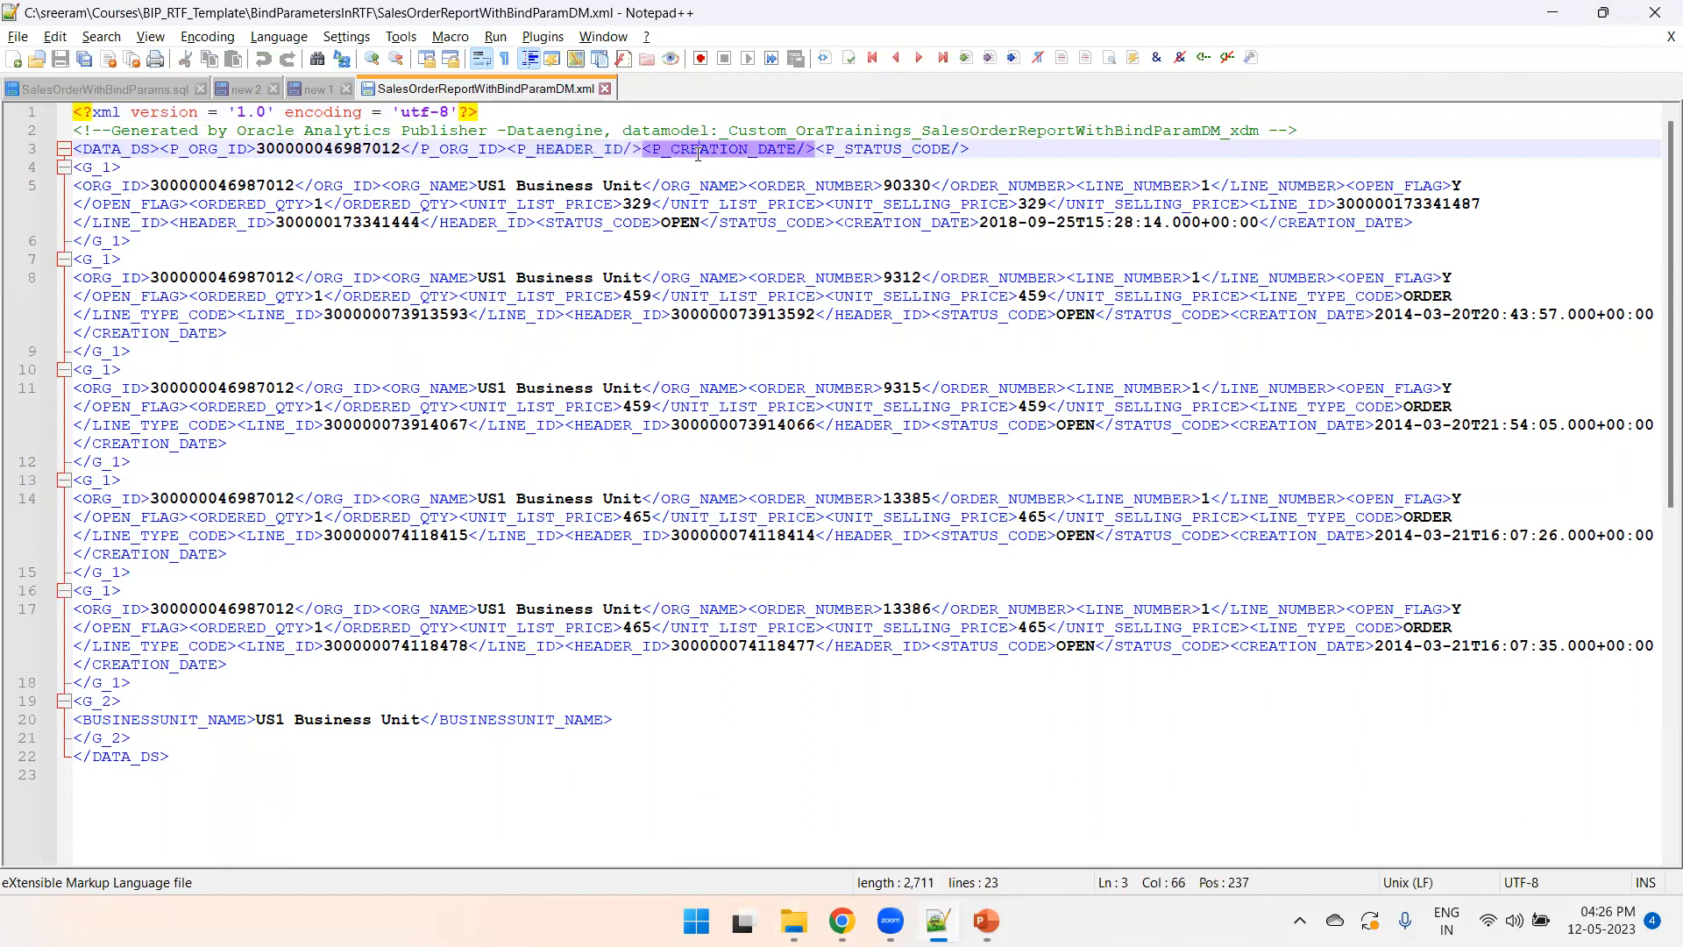
{"action": "double_click", "coordinate": [830, 153]}
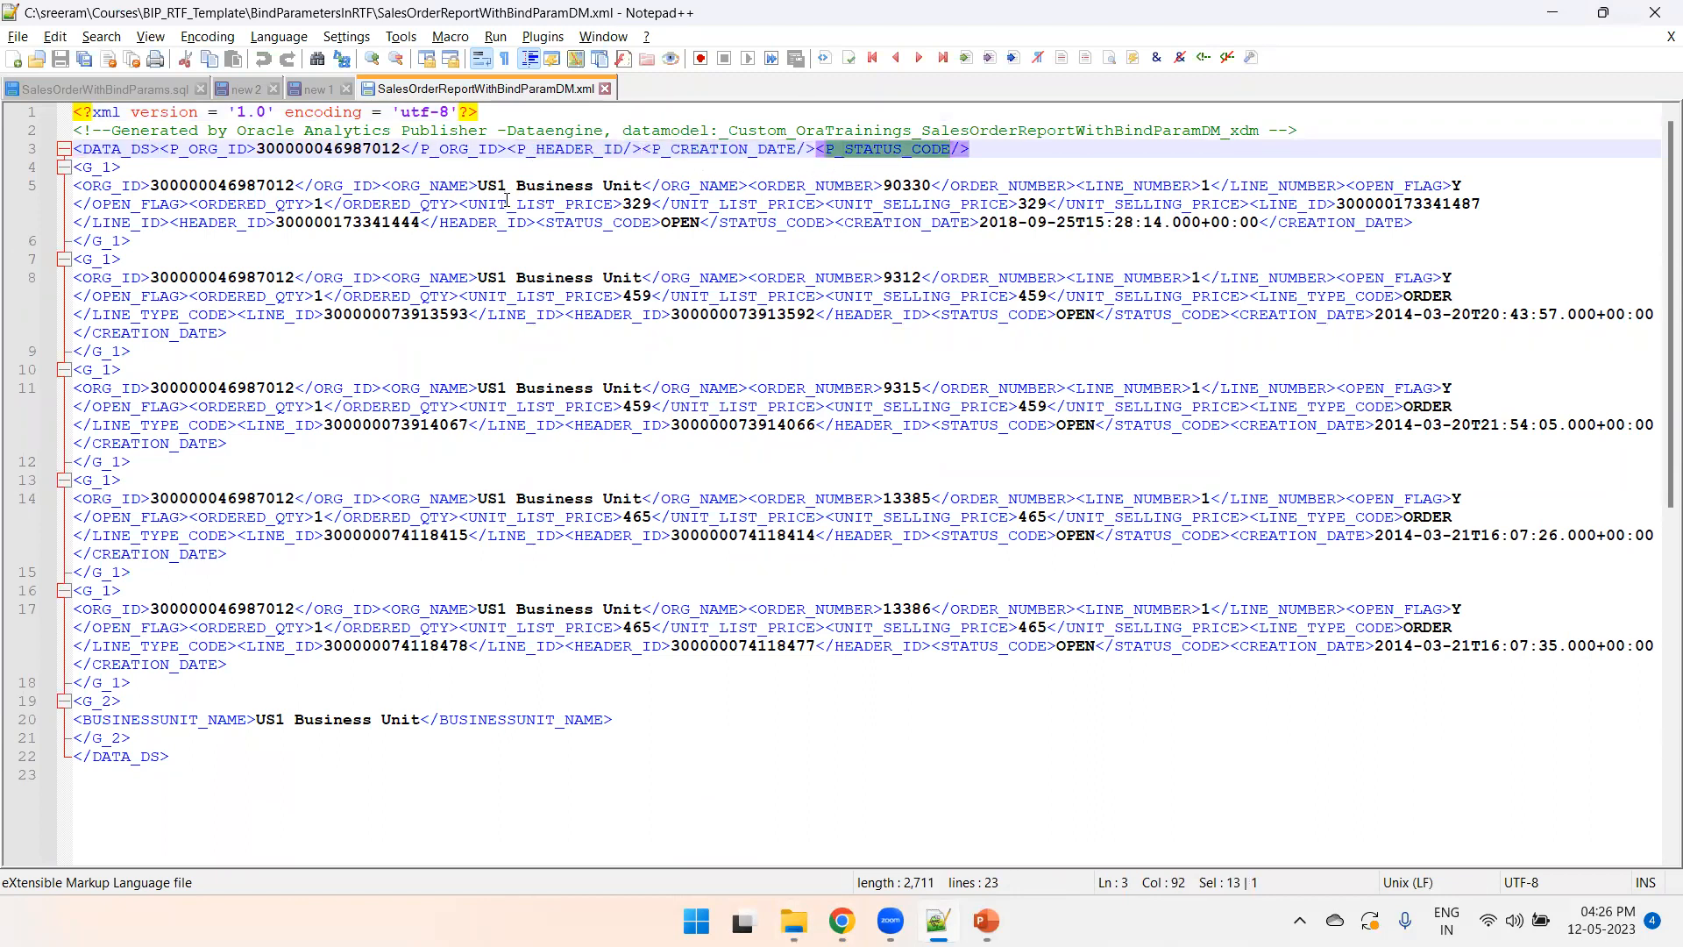
- Switch back to the data model in Chrome, enable Include Open & Close Tags in its XML output options, and save
{"action": "key", "text": "alt+Tab"}
{"action": "key", "text": "alt+Tab"}
{"action": "key", "text": "alt+Tab"}
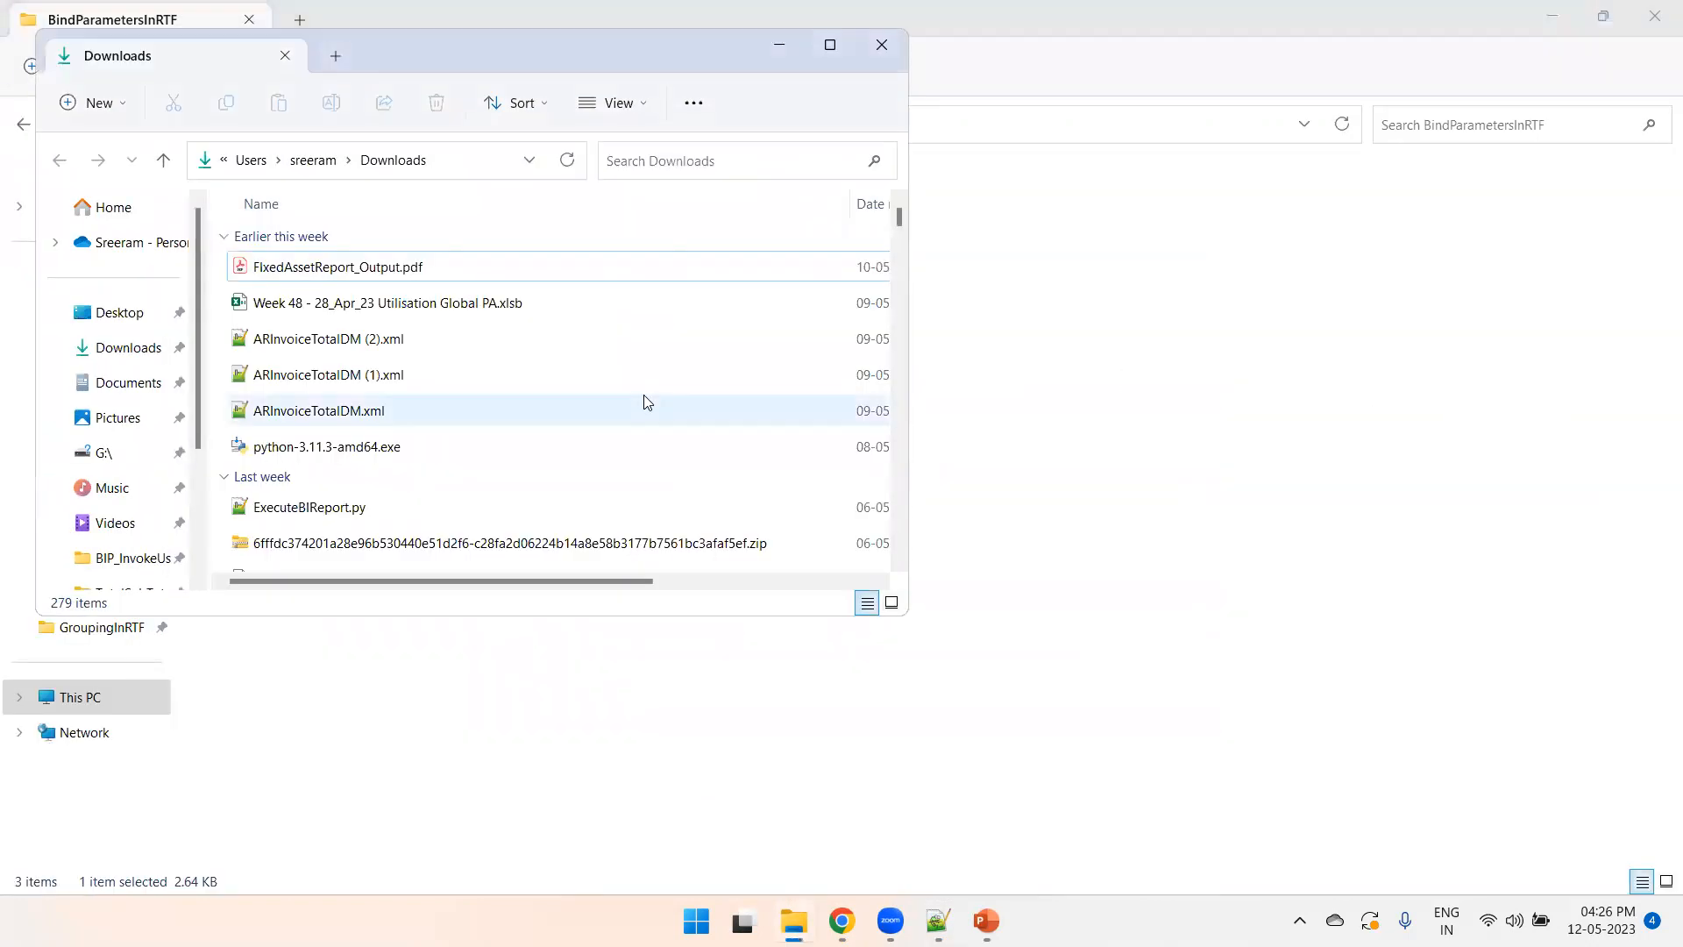
{"action": "key", "text": "alt+Tab"}
{"action": "key", "text": "alt+Tab"}
{"action": "key", "text": "alt+Tab"}
{"action": "key", "text": "ctrl+Tab"}
{"action": "key", "text": "ctrl+Tab"}
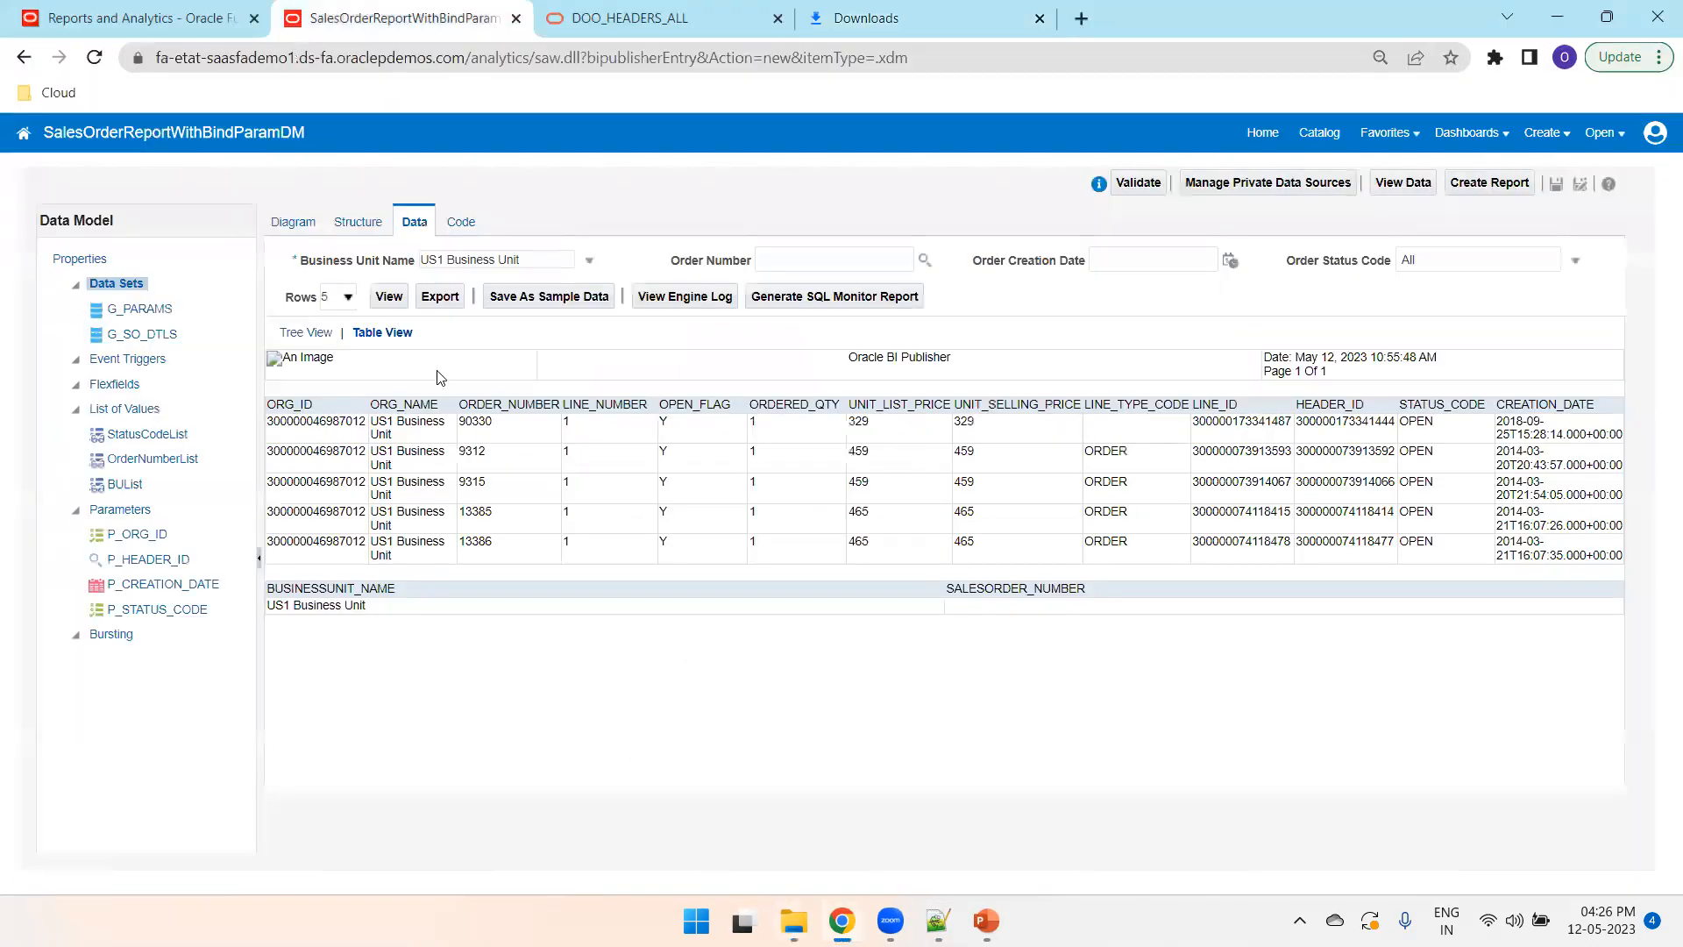
{"action": "left_click", "coordinate": [81, 258]}
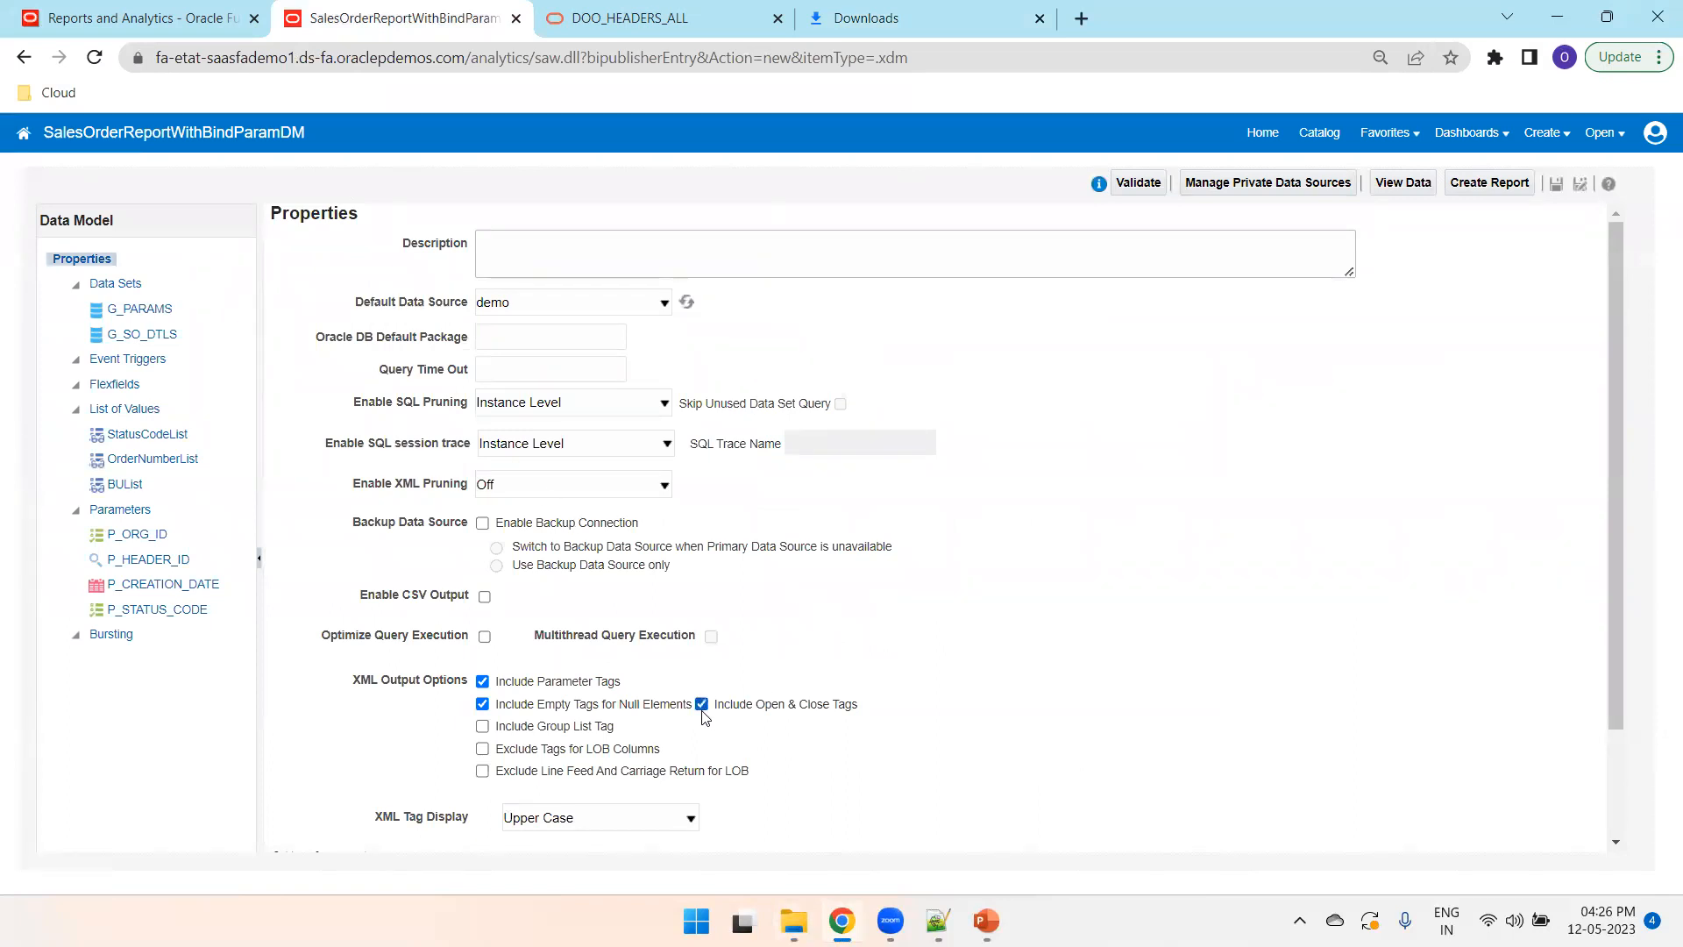
{"action": "left_click", "coordinate": [1556, 184]}
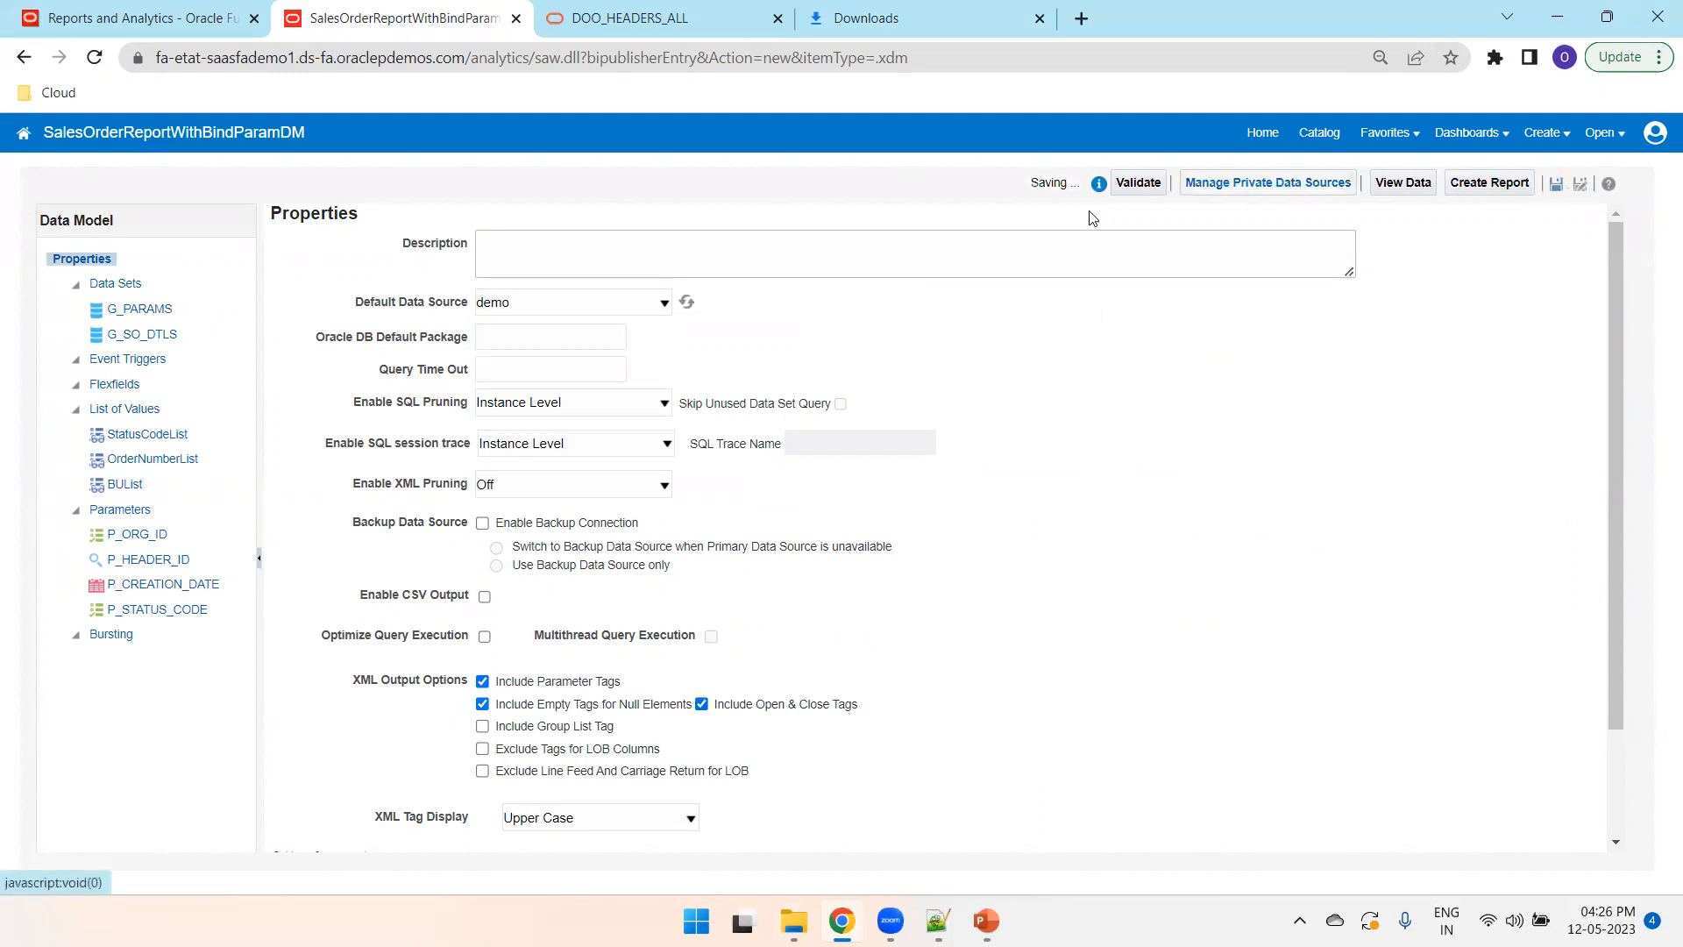
- View the data sets' output for US1 Business Unit as a table and export the data as XML
{"action": "left_click", "coordinate": [113, 285]}
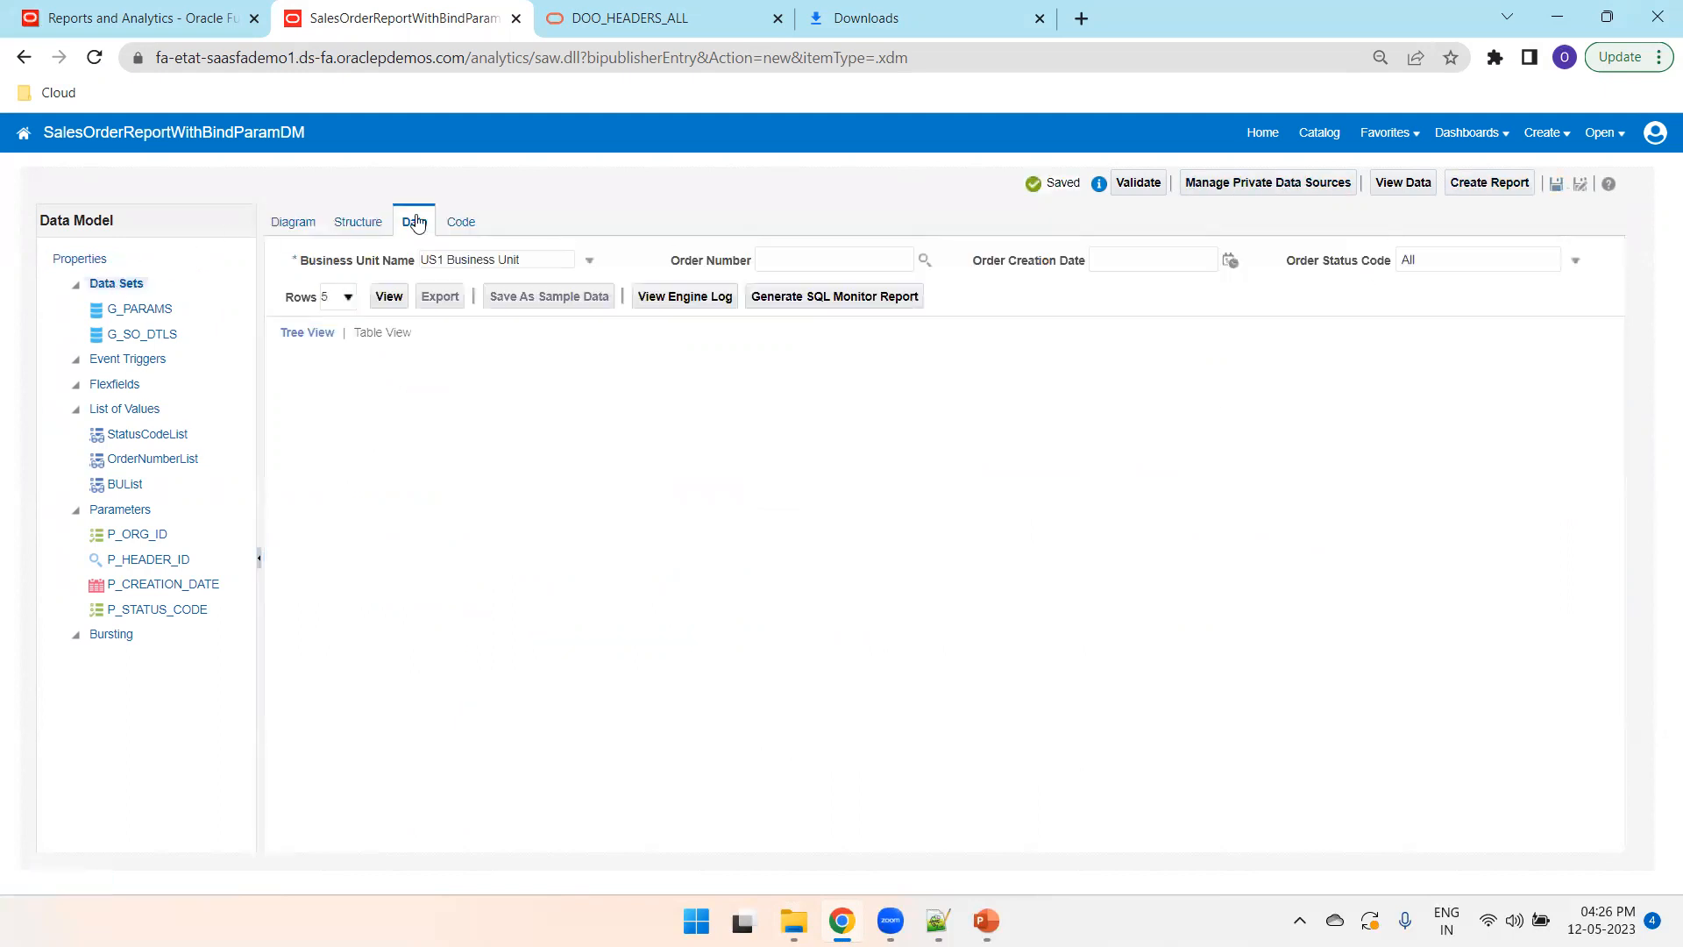
{"action": "left_click", "coordinate": [388, 297]}
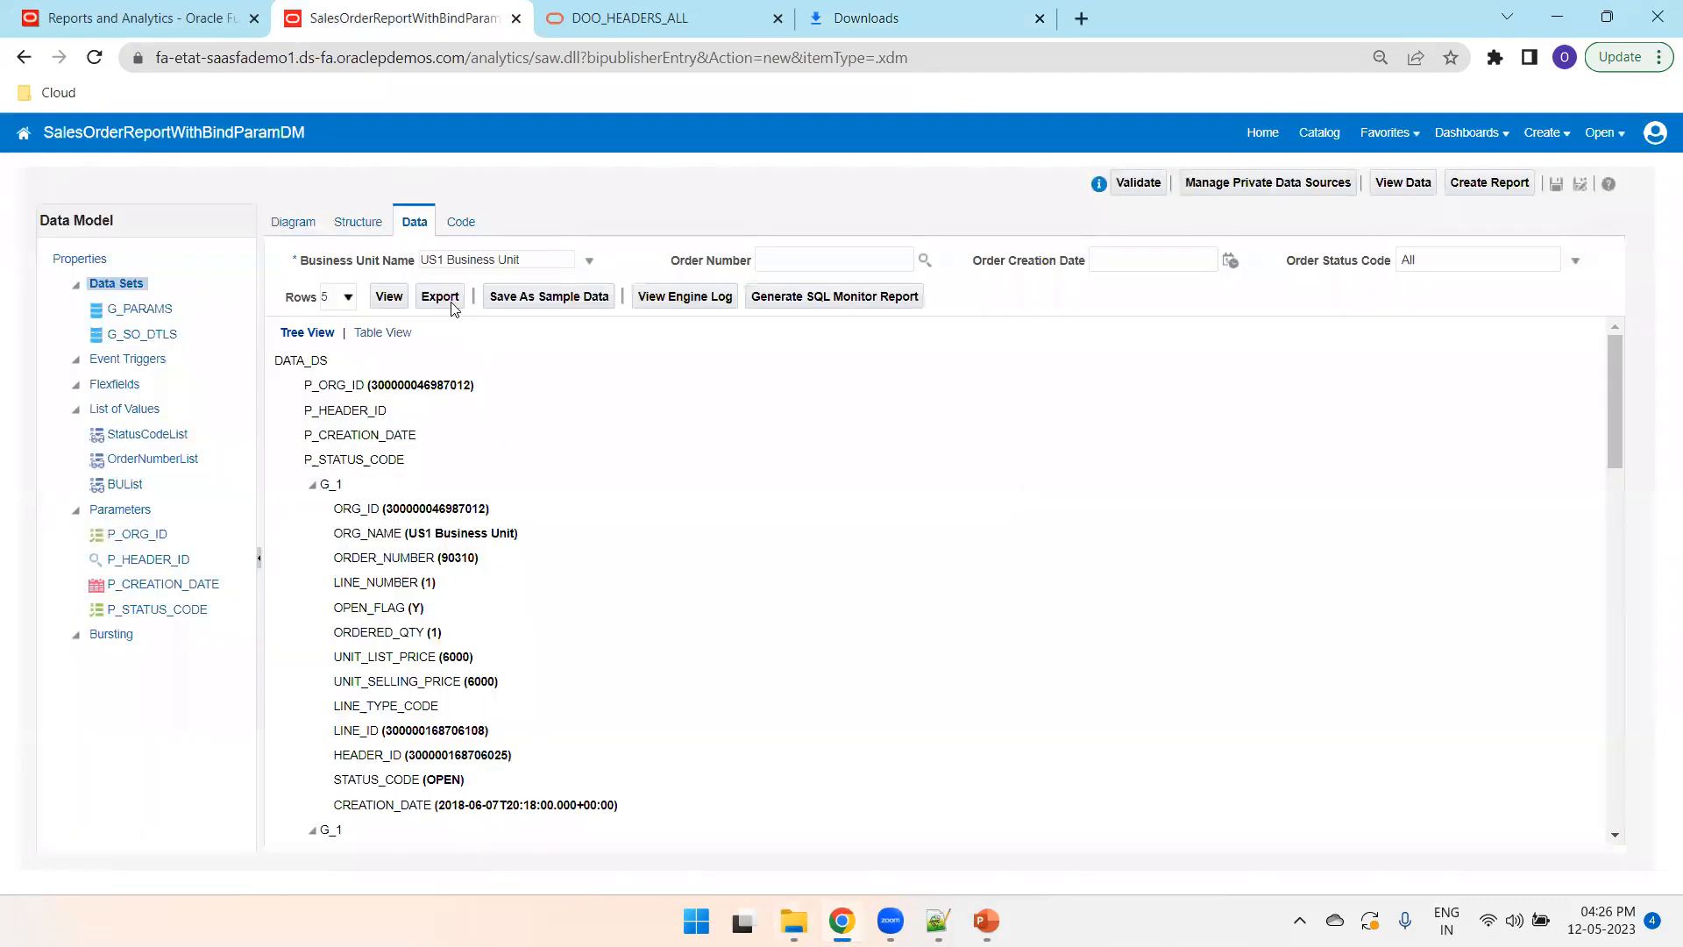
{"action": "left_click", "coordinate": [385, 332]}
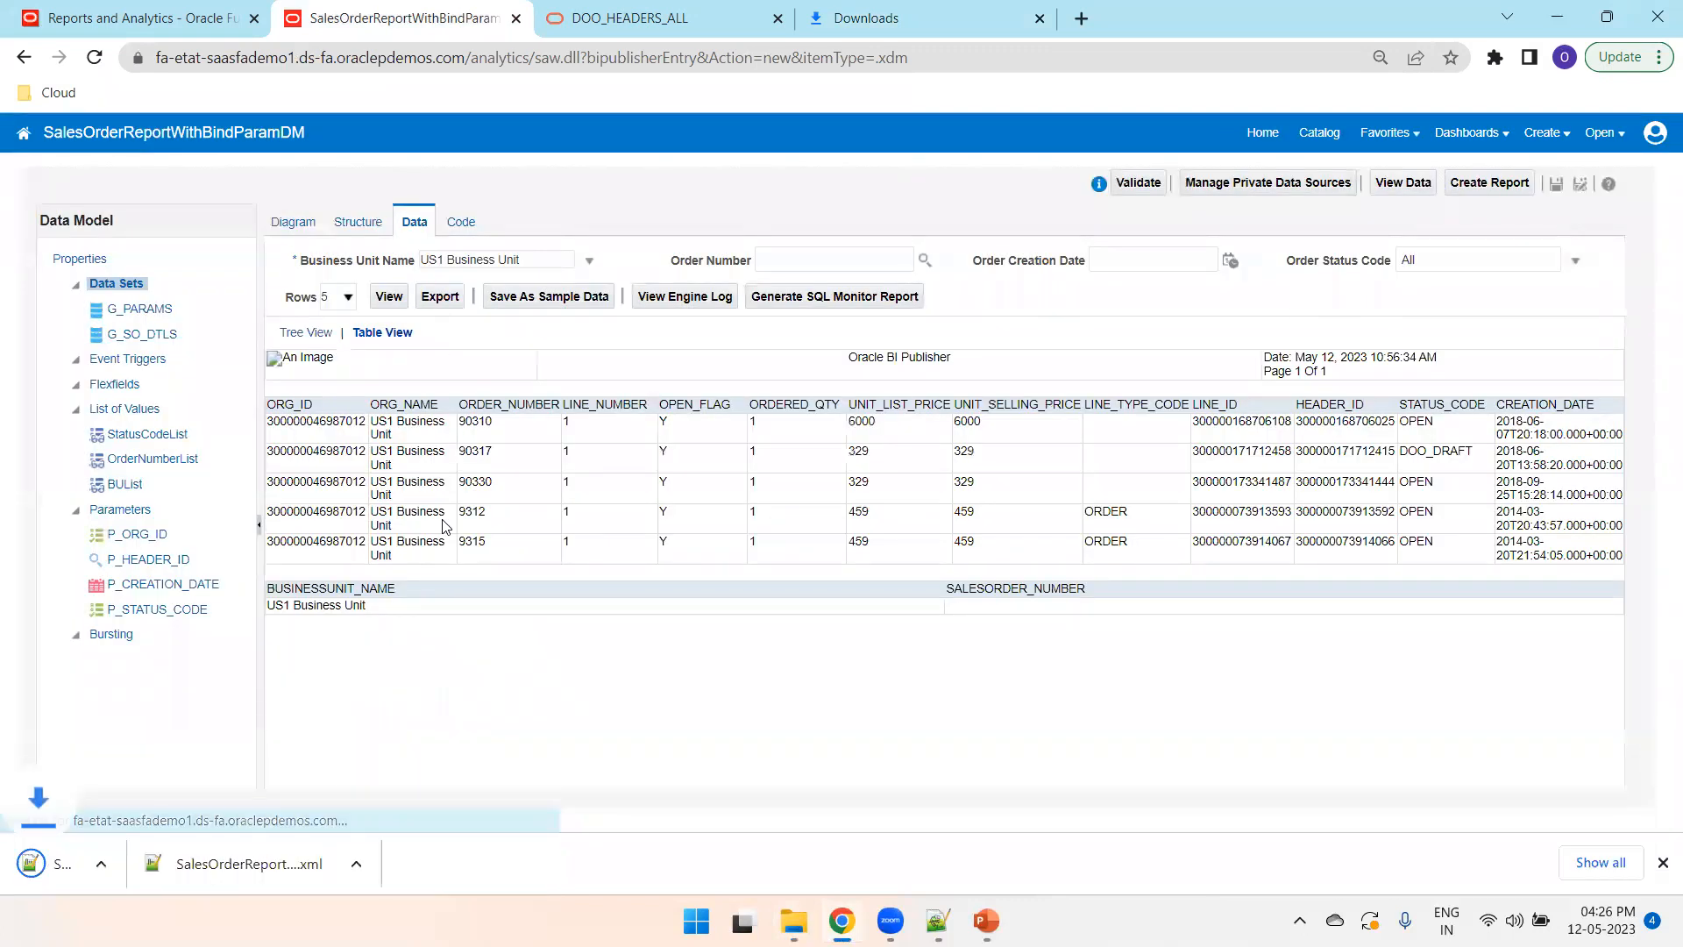
- Move the exported SalesOrderReportWithBindParamDM.xml from Downloads into the BindParametersInRTF folder, replacing the existing file
{"action": "key", "text": "ctrl+j"}
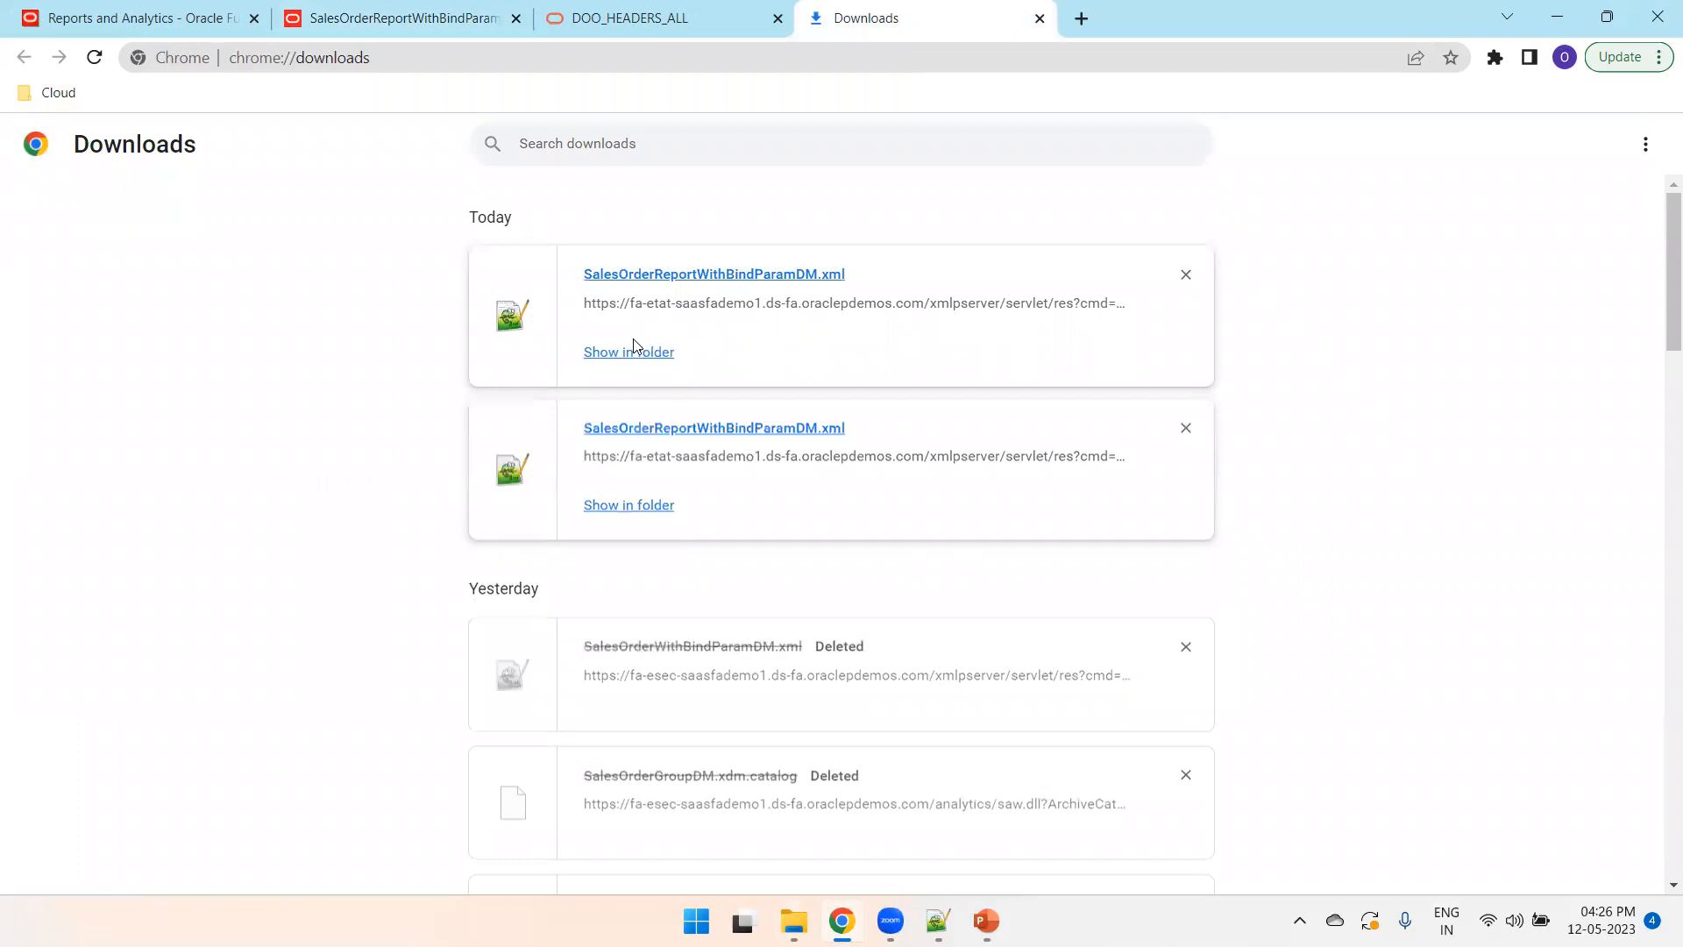
{"action": "left_click", "coordinate": [626, 351]}
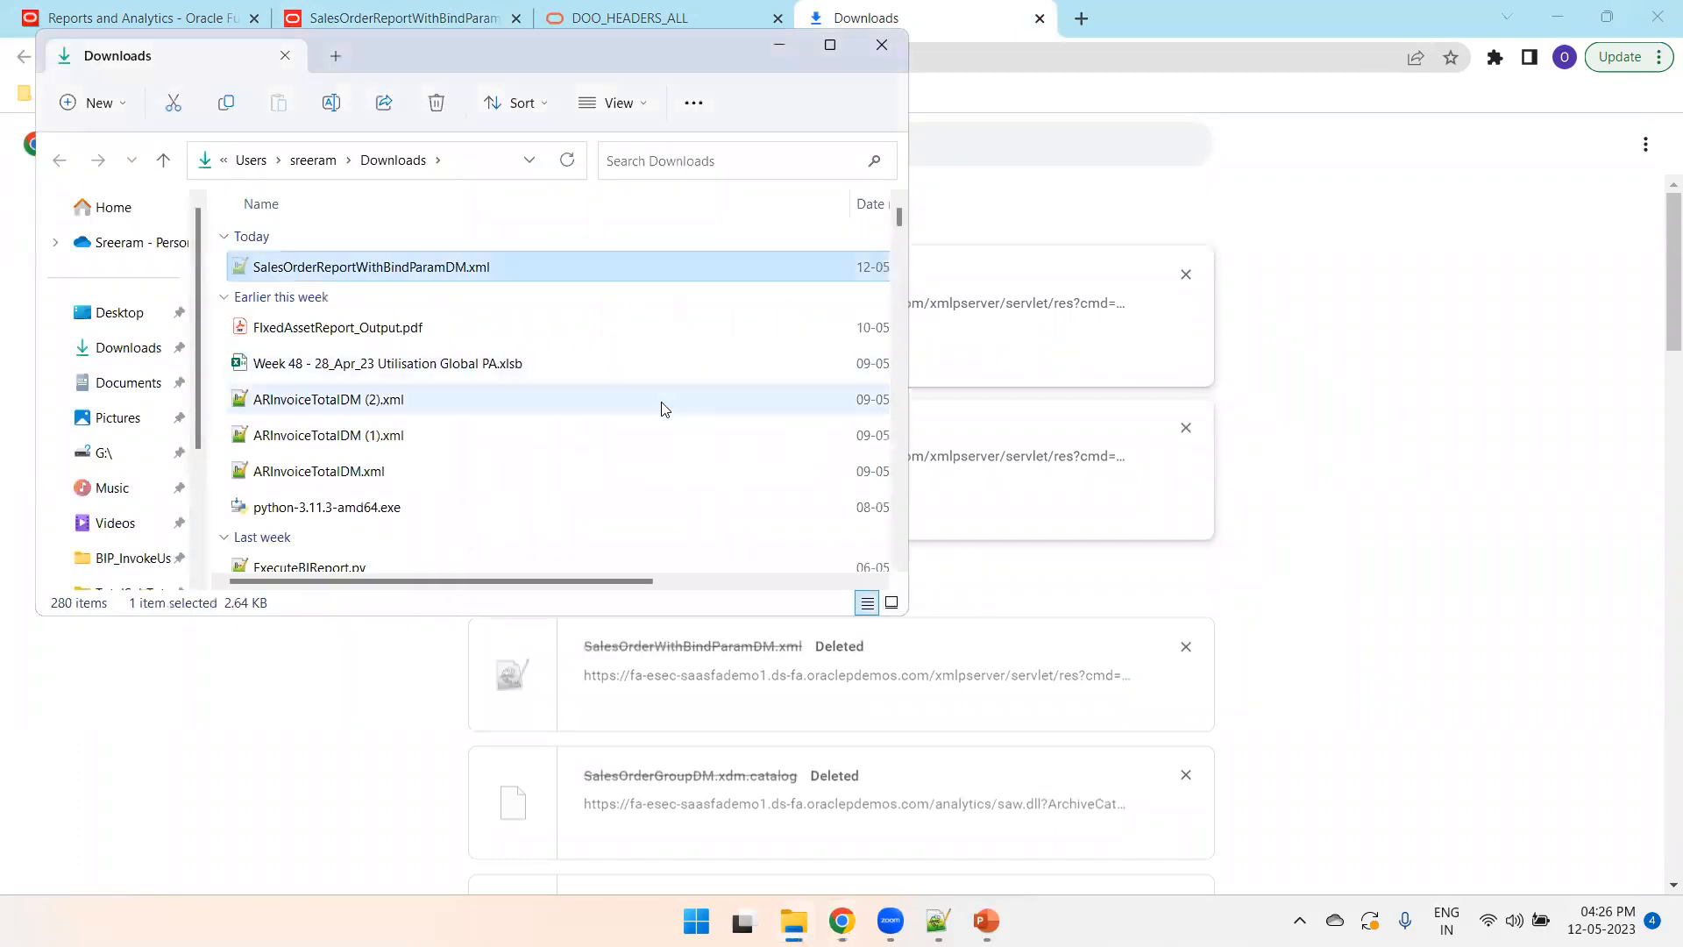
{"action": "key", "text": "ctrl+x"}
{"action": "key", "text": "alt+Tab"}
{"action": "key", "text": "ctrl+v"}
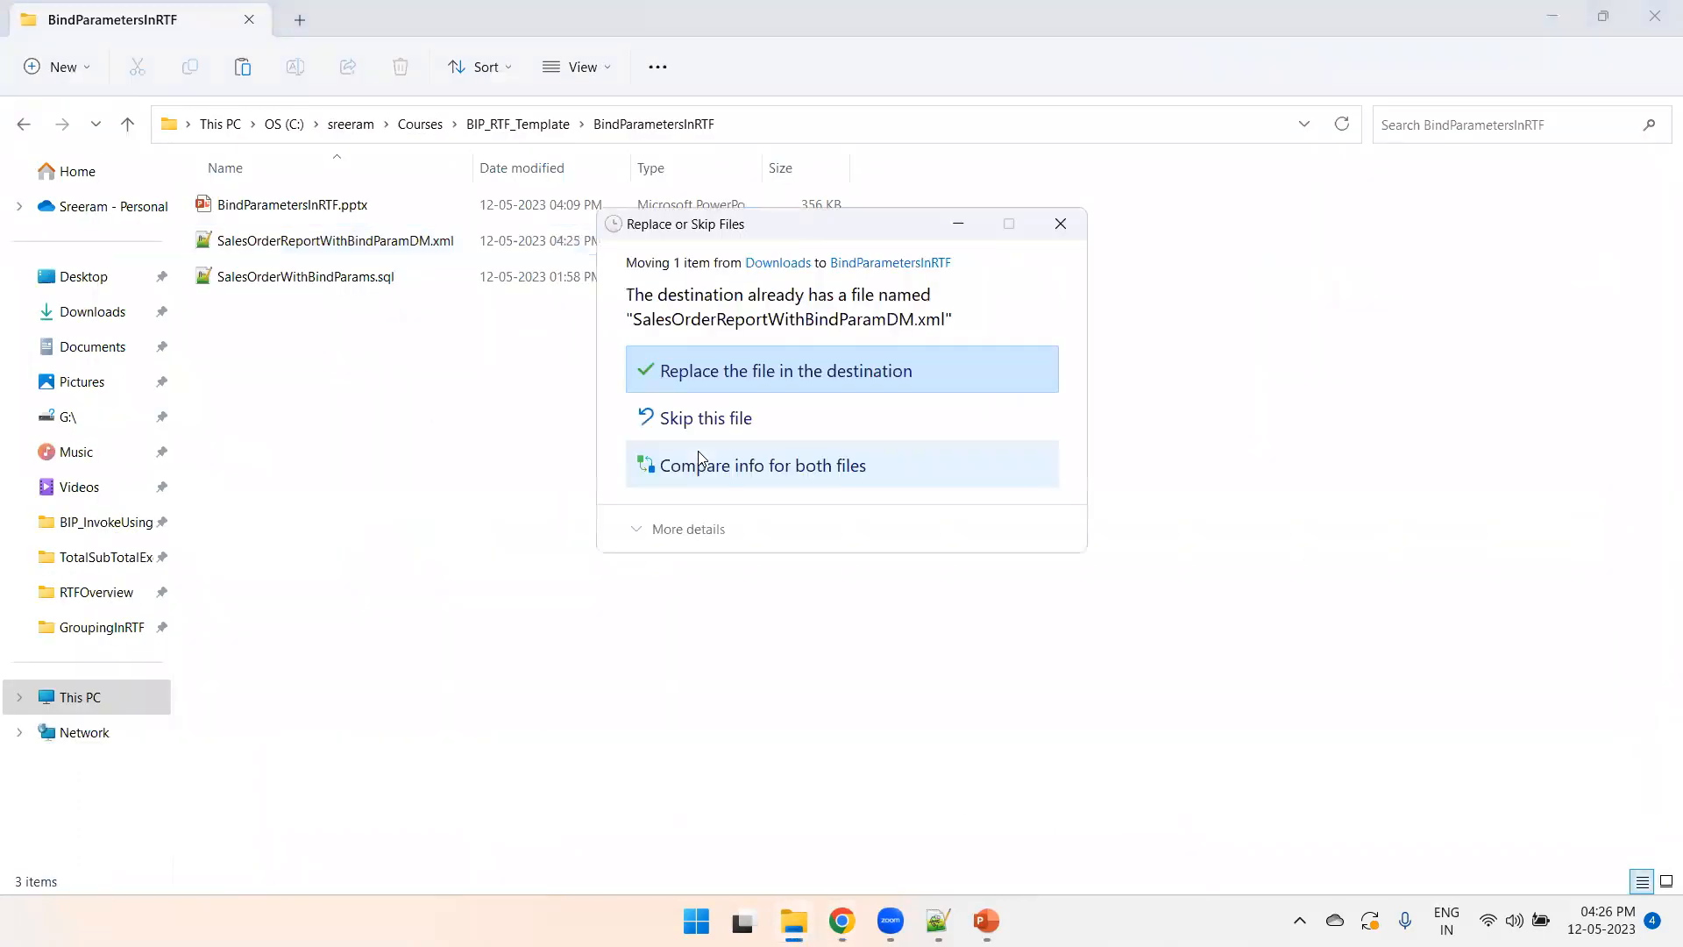
{"action": "left_click", "coordinate": [745, 375]}
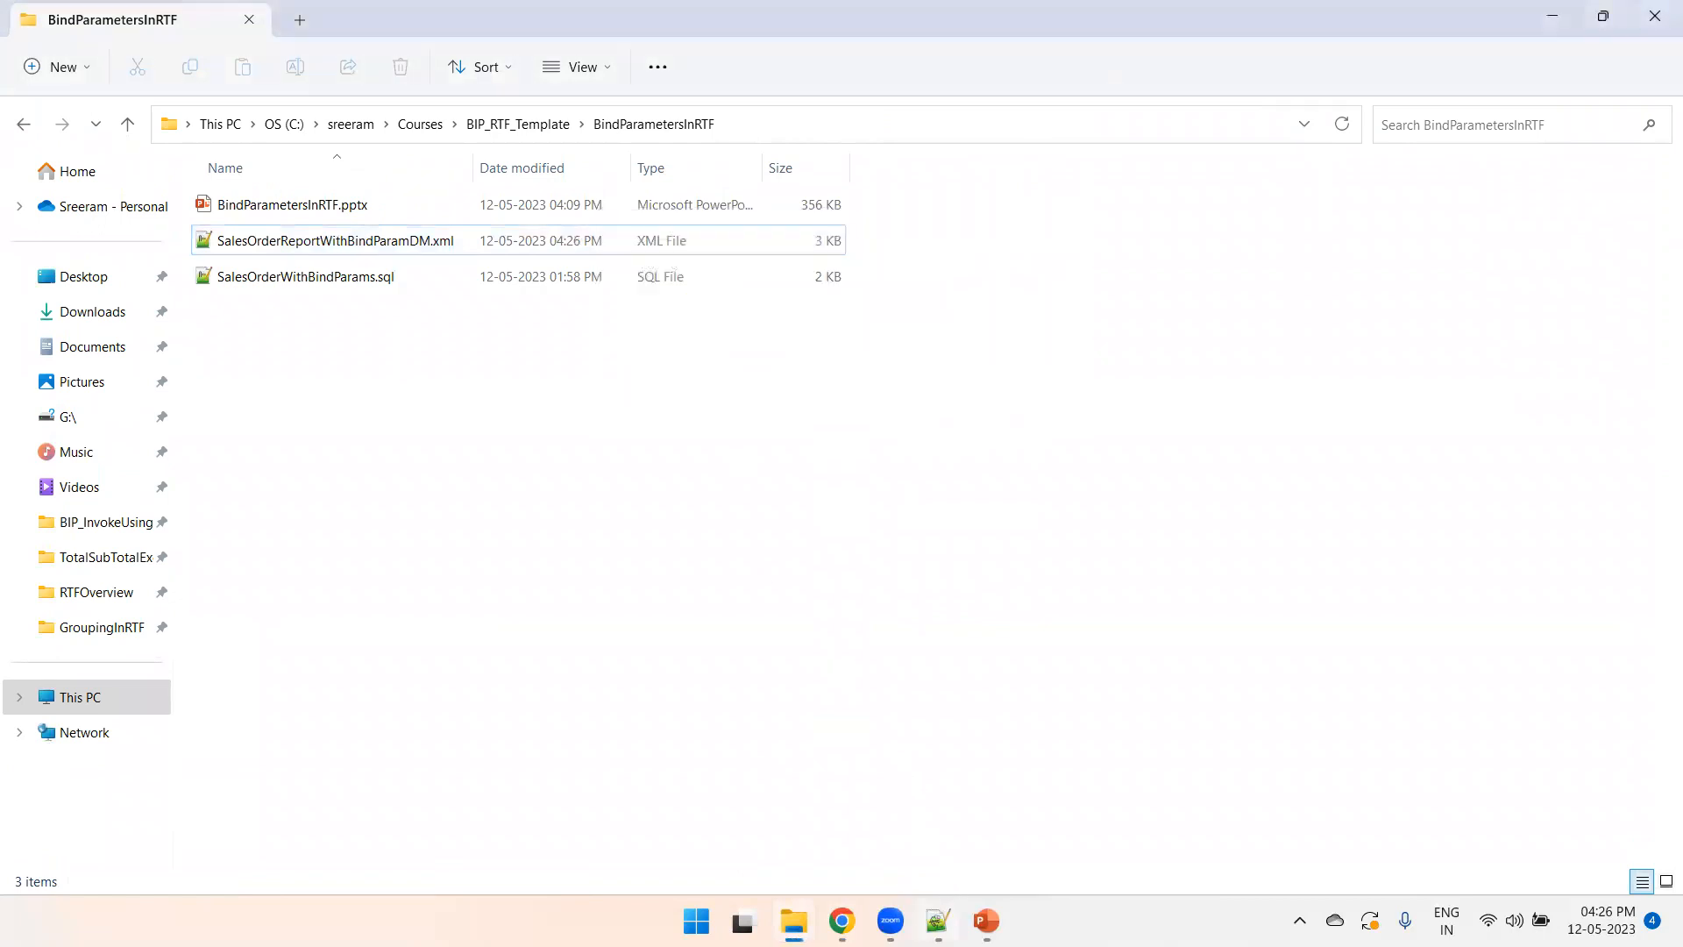
- Open SalesOrderReportWithBindParamDM.xml in Notepad++ and examine the P_CREATION_DATE and P_STATUS_CODE parameter tags
{"action": "key", "text": "Return"}
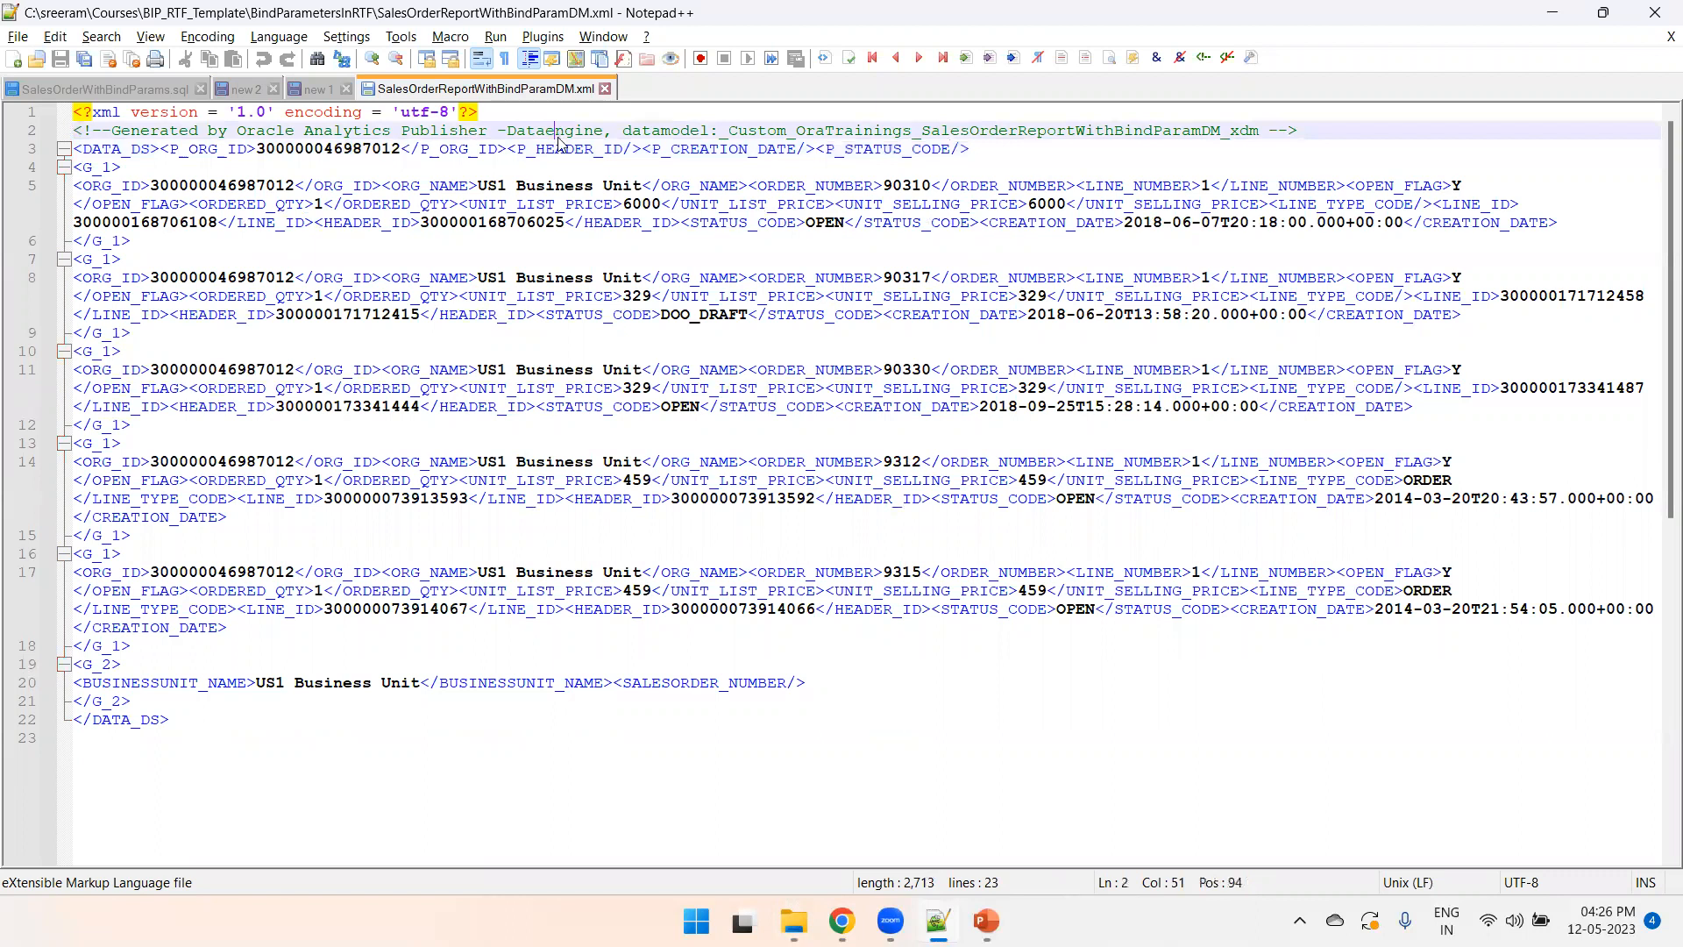
{"action": "double_click", "coordinate": [716, 150]}
{"action": "double_click", "coordinate": [857, 151]}
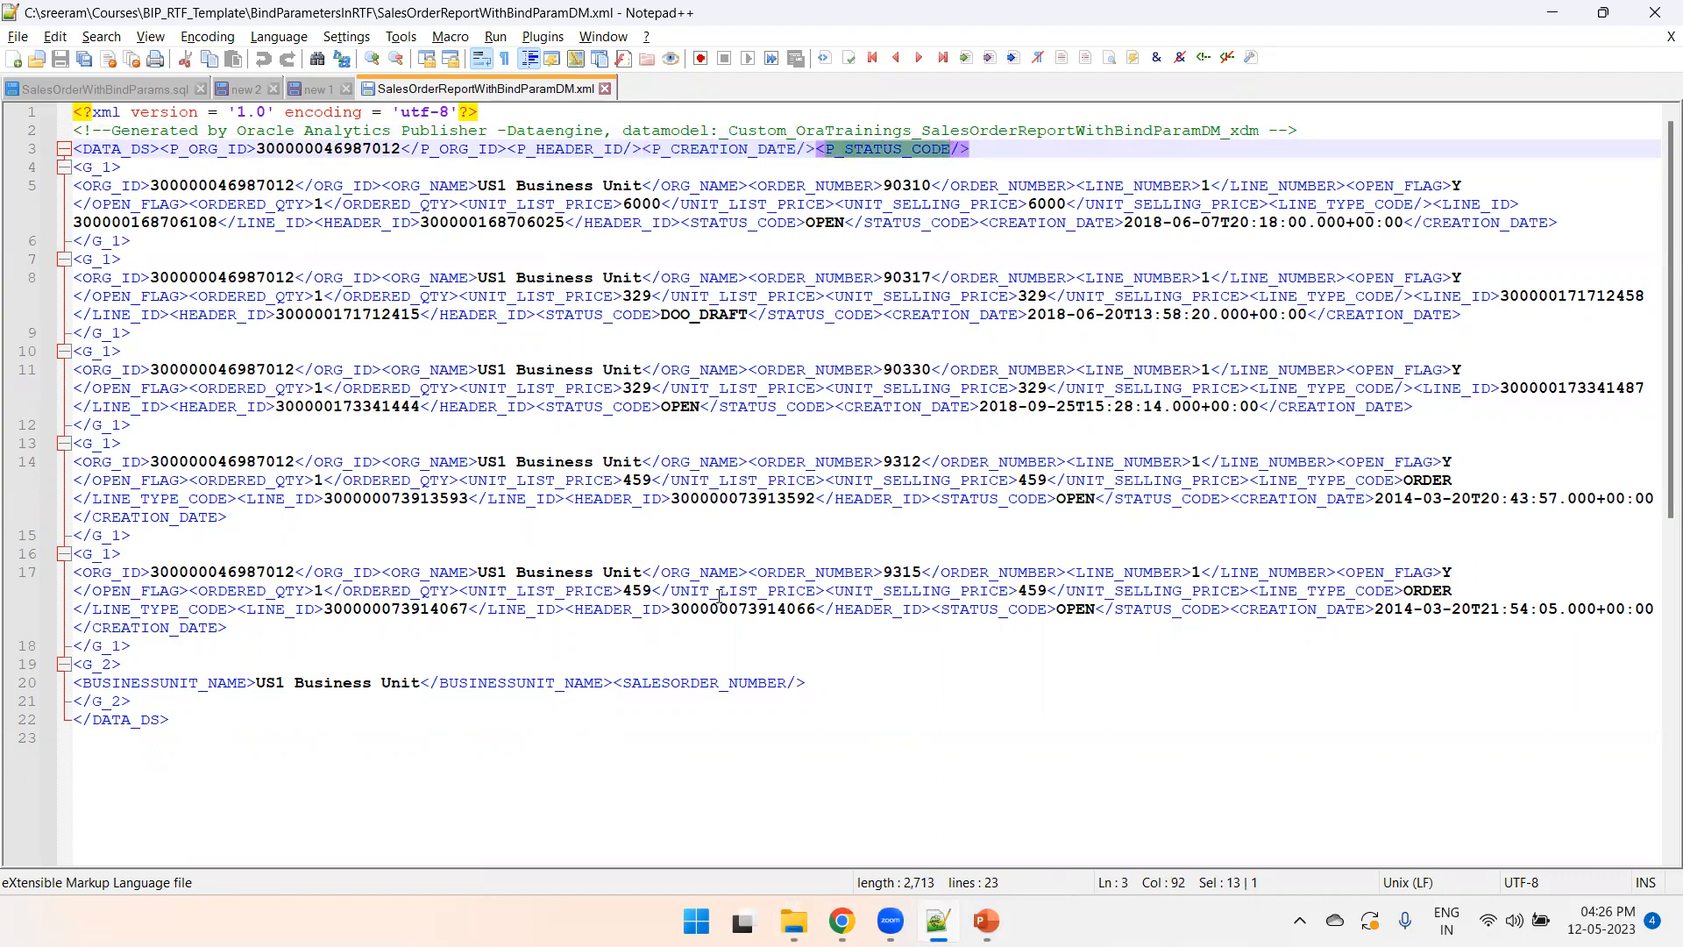
- Launch Word with the winword command and create a blank document
{"action": "key", "text": "super+r"}
{"action": "type", "text": "winword"}
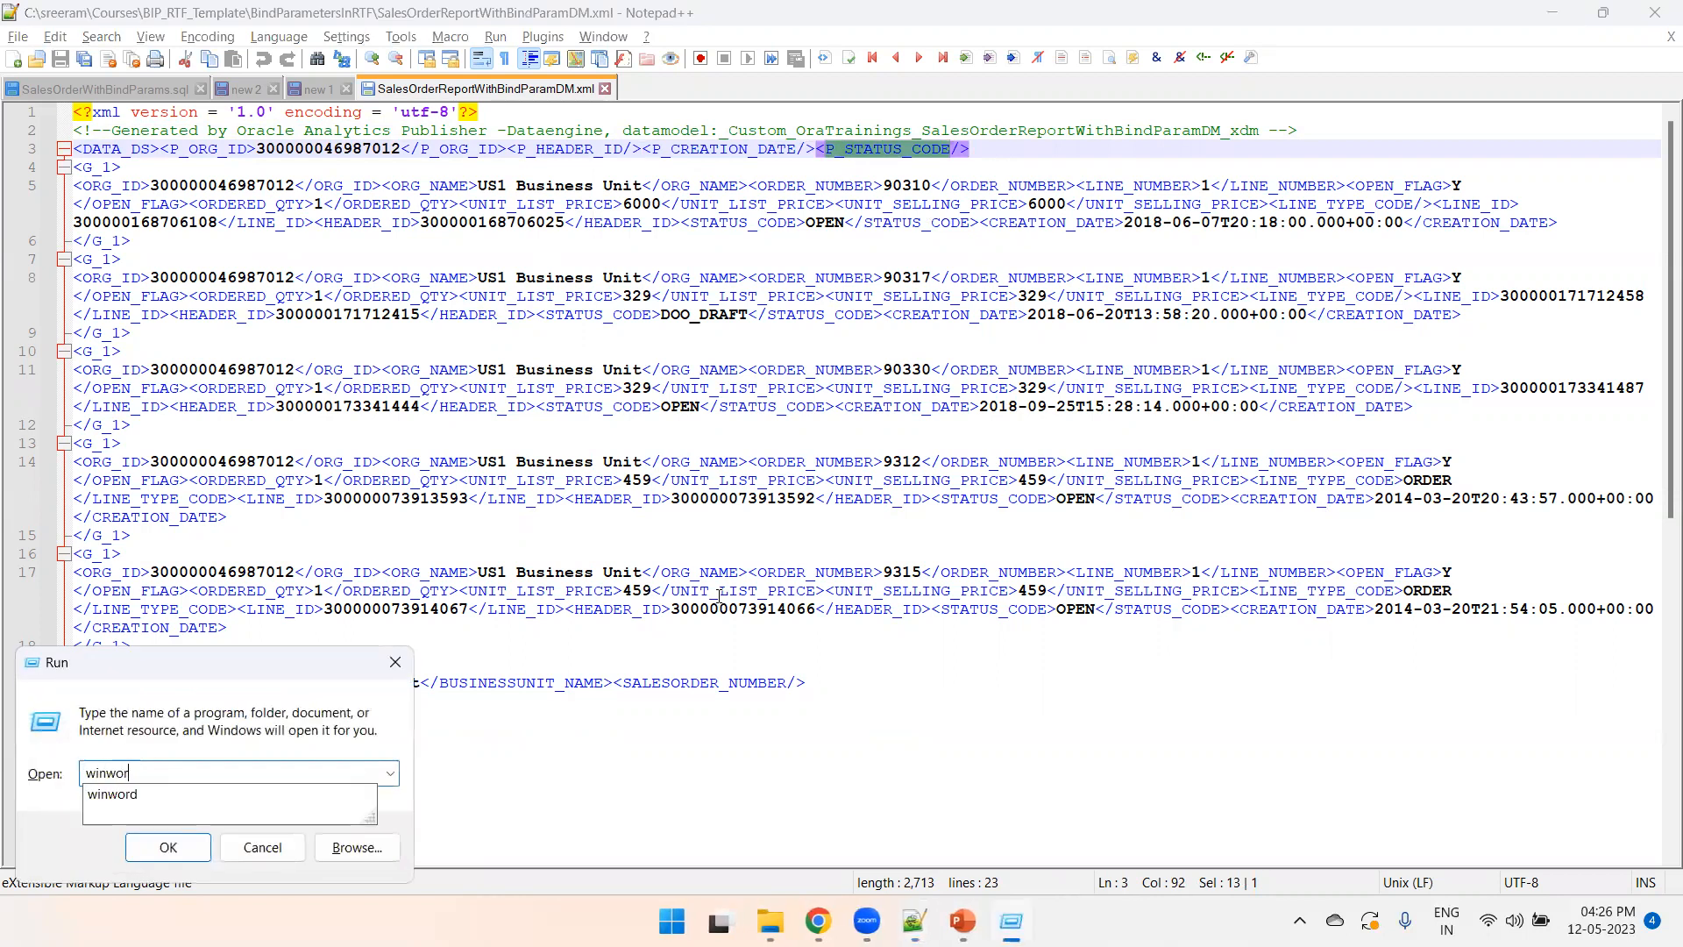
{"action": "key", "text": "Return"}
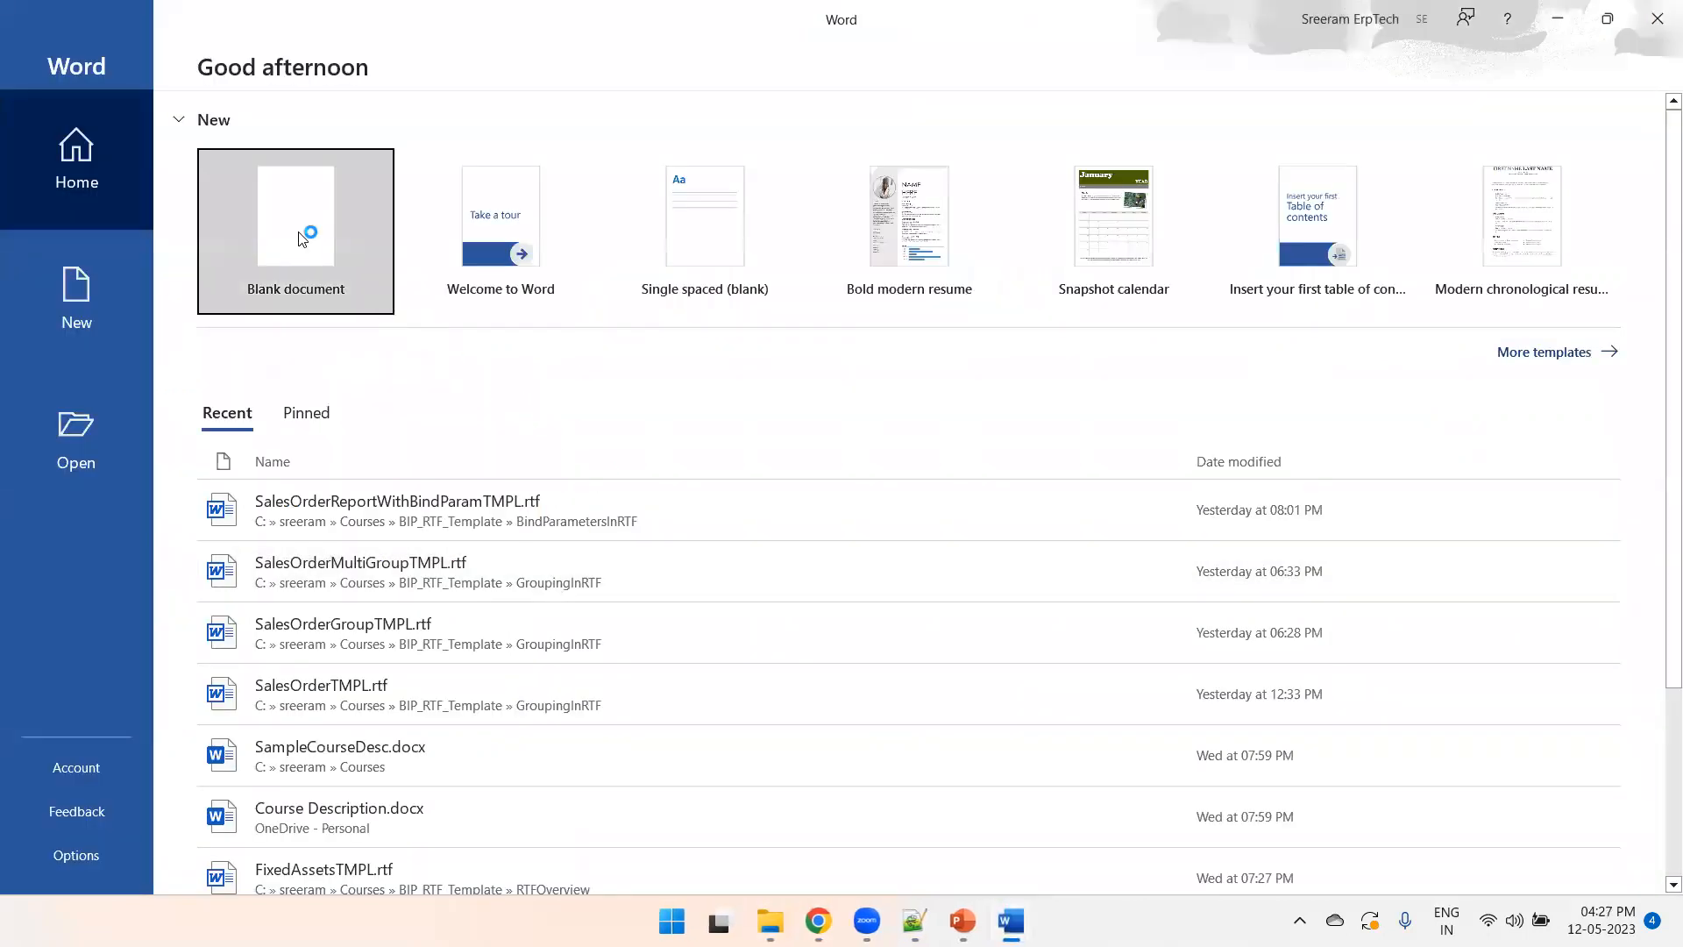
{"action": "left_click", "coordinate": [307, 237]}
- Copy the BindParametersInRTF folder path from File Explorer and set it as the save location of the Word document
{"action": "mouse_move", "coordinate": [769, 920]}
{"action": "left_click", "coordinate": [872, 848]}
{"action": "key", "text": "alt+d"}
{"action": "key", "text": "alt+Tab"}
{"action": "key", "text": "ctrl+s"}
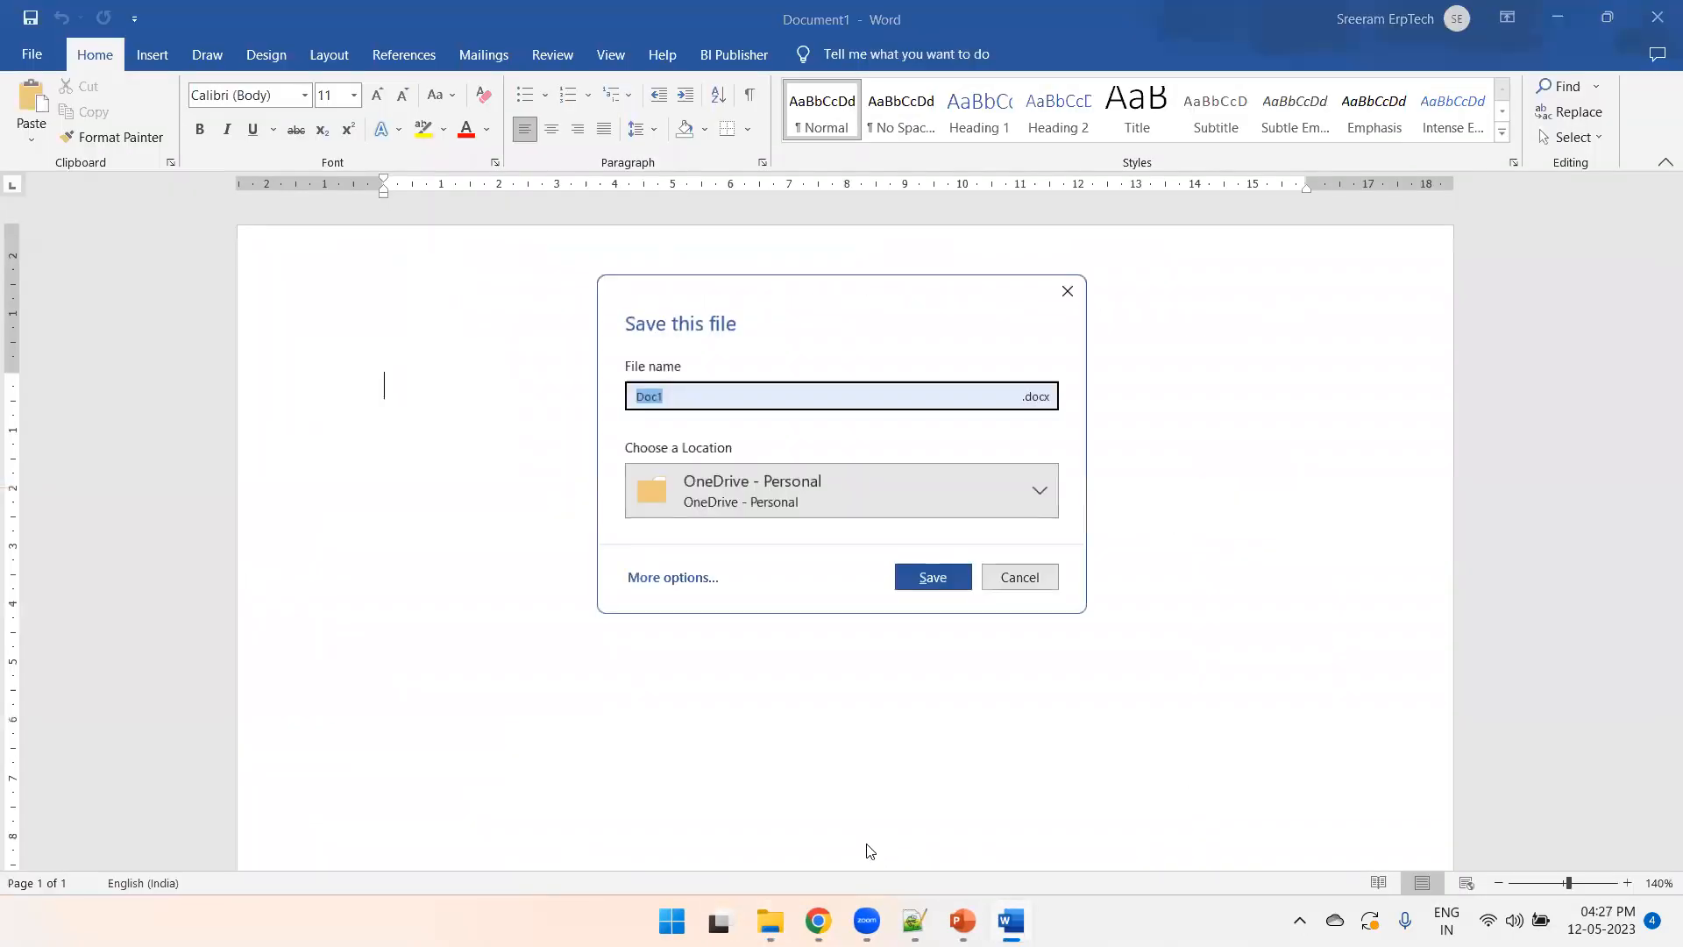
{"action": "left_click", "coordinate": [676, 581]}
{"action": "left_click", "coordinate": [303, 438]}
{"action": "key", "text": "ctrl+v"}
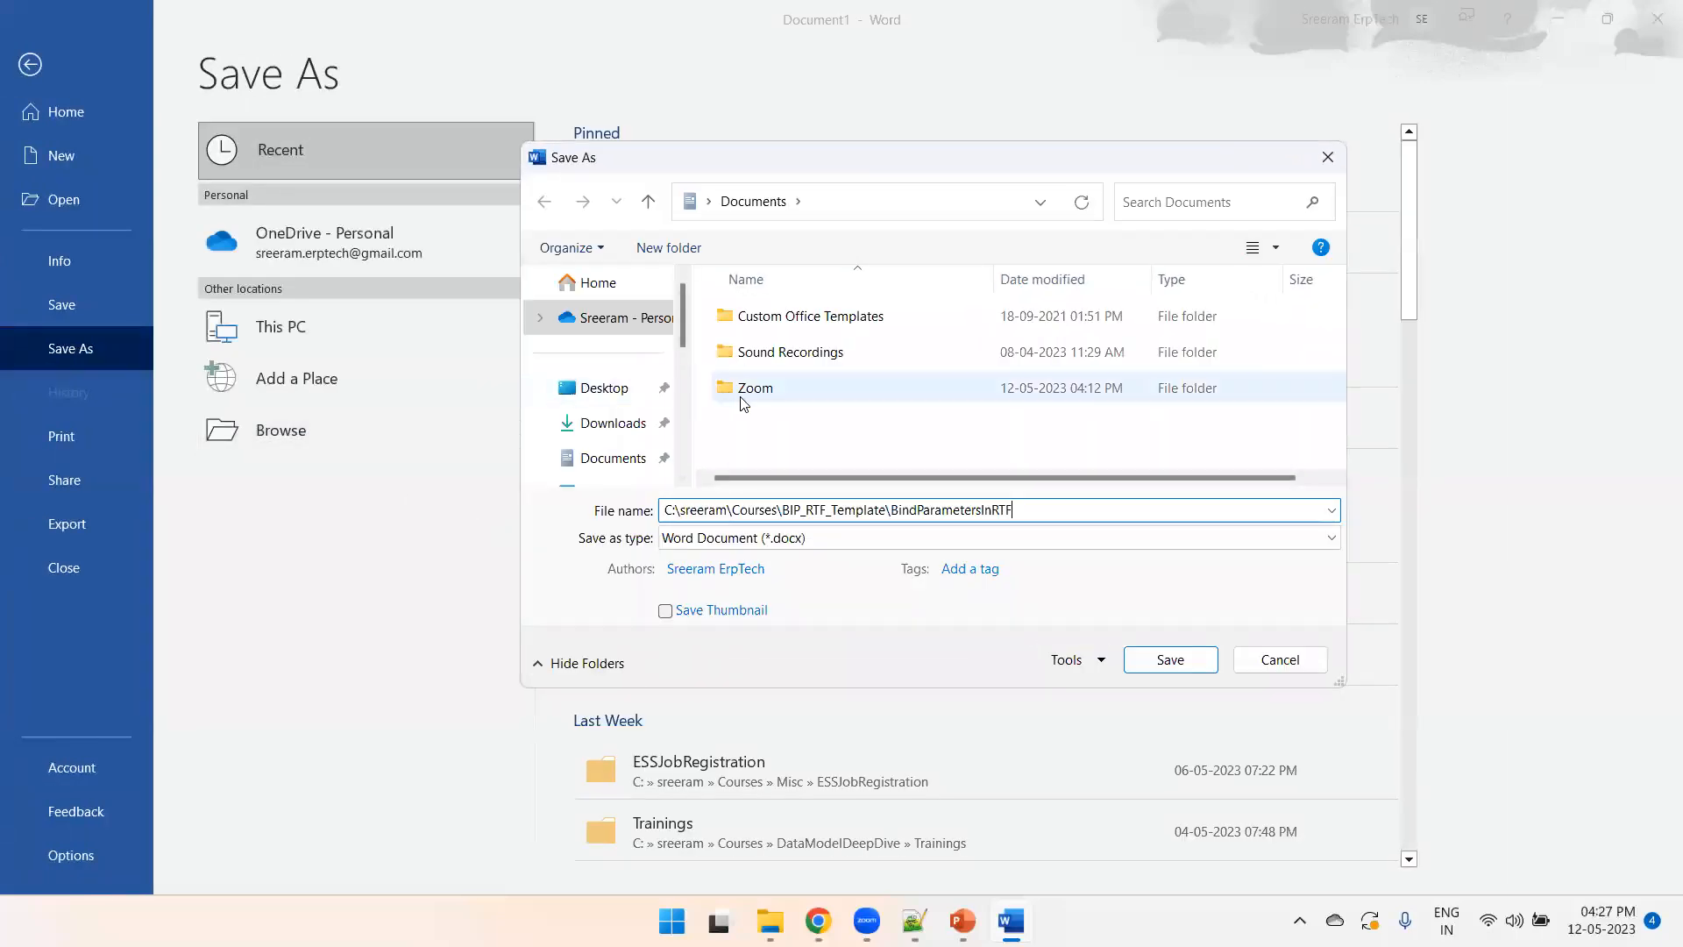
{"action": "key", "text": "Return"}
- Save the document in Rich Text Format as SalesOrderReportWithBindParamTMPL
{"action": "key", "text": "Tab"}
{"action": "key", "text": "r"}
{"action": "key", "text": "shift+Tab"}
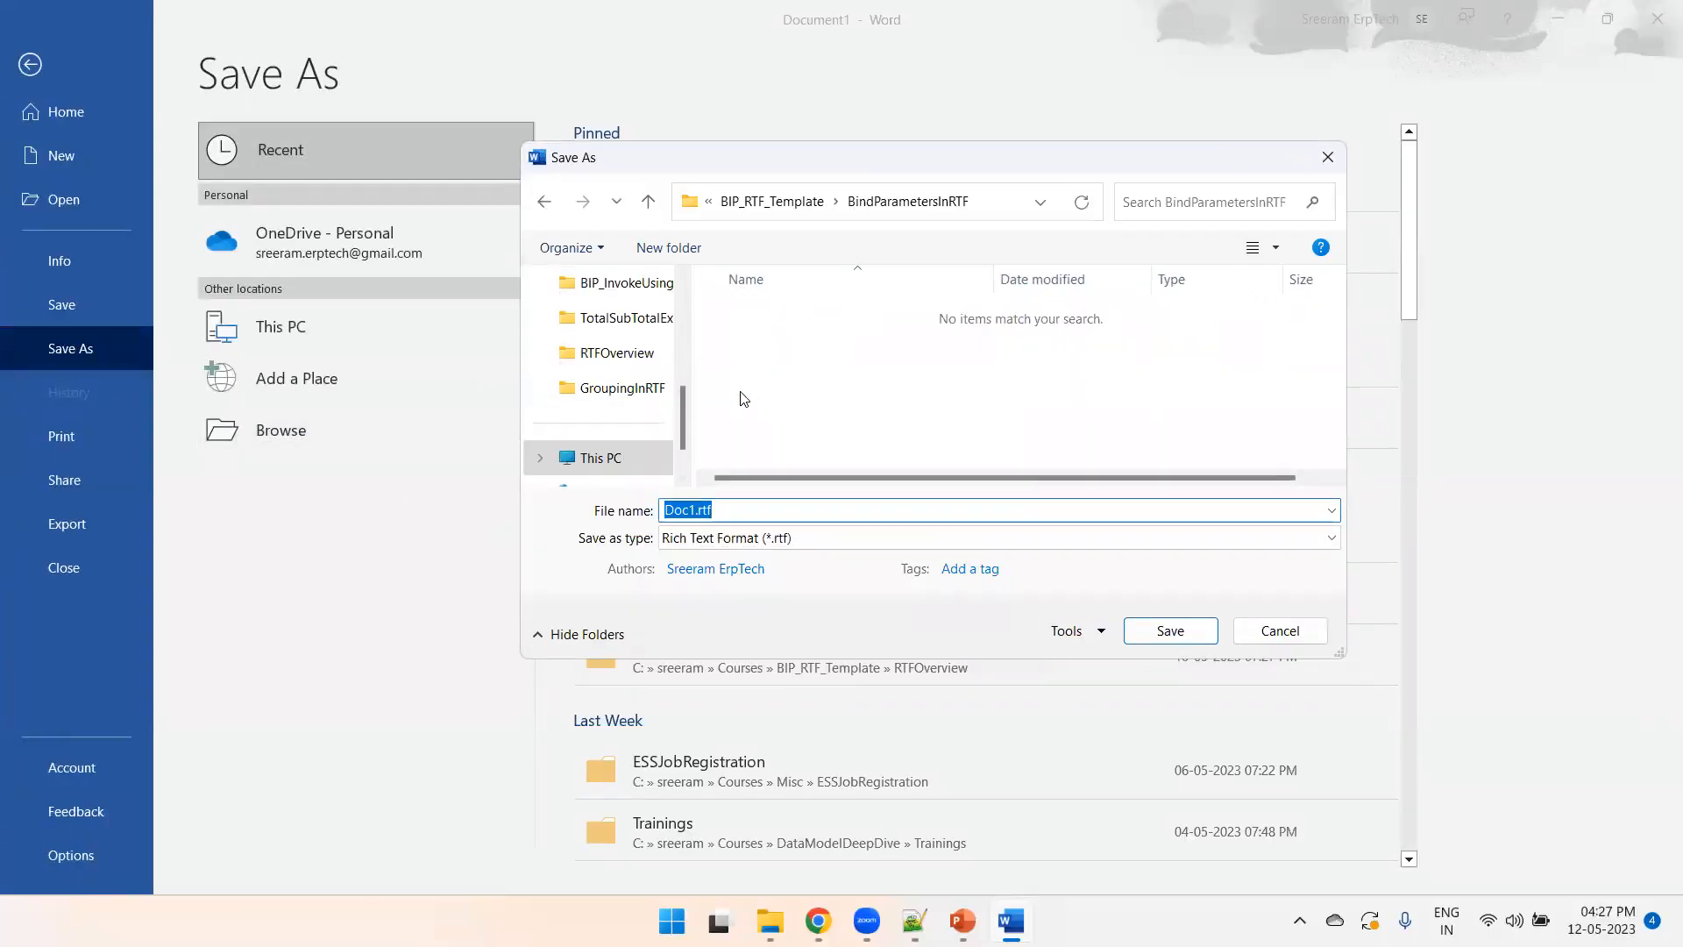
{"action": "type", "text": "Sales"}
{"action": "key", "text": "Down"}
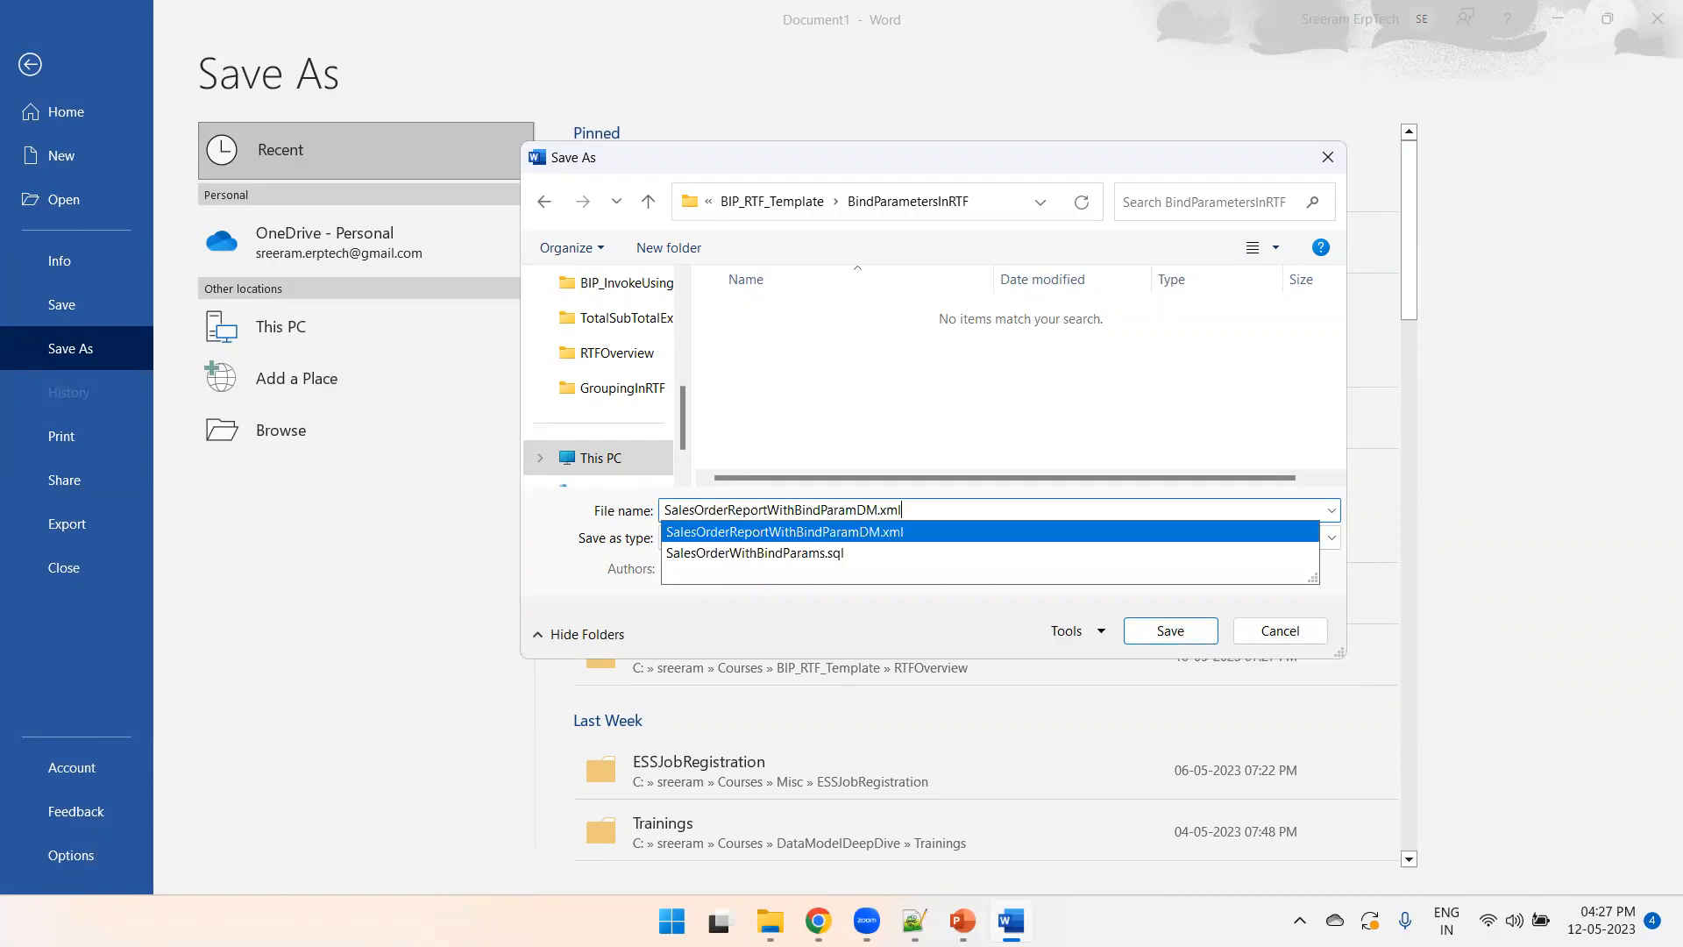
{"action": "key", "text": "BackSpace"}
{"action": "key", "text": "BackSpace"}
{"action": "key", "text": "BackSpace"}
{"action": "key", "text": "BackSpace"}
{"action": "type", "text": "TMPL"}
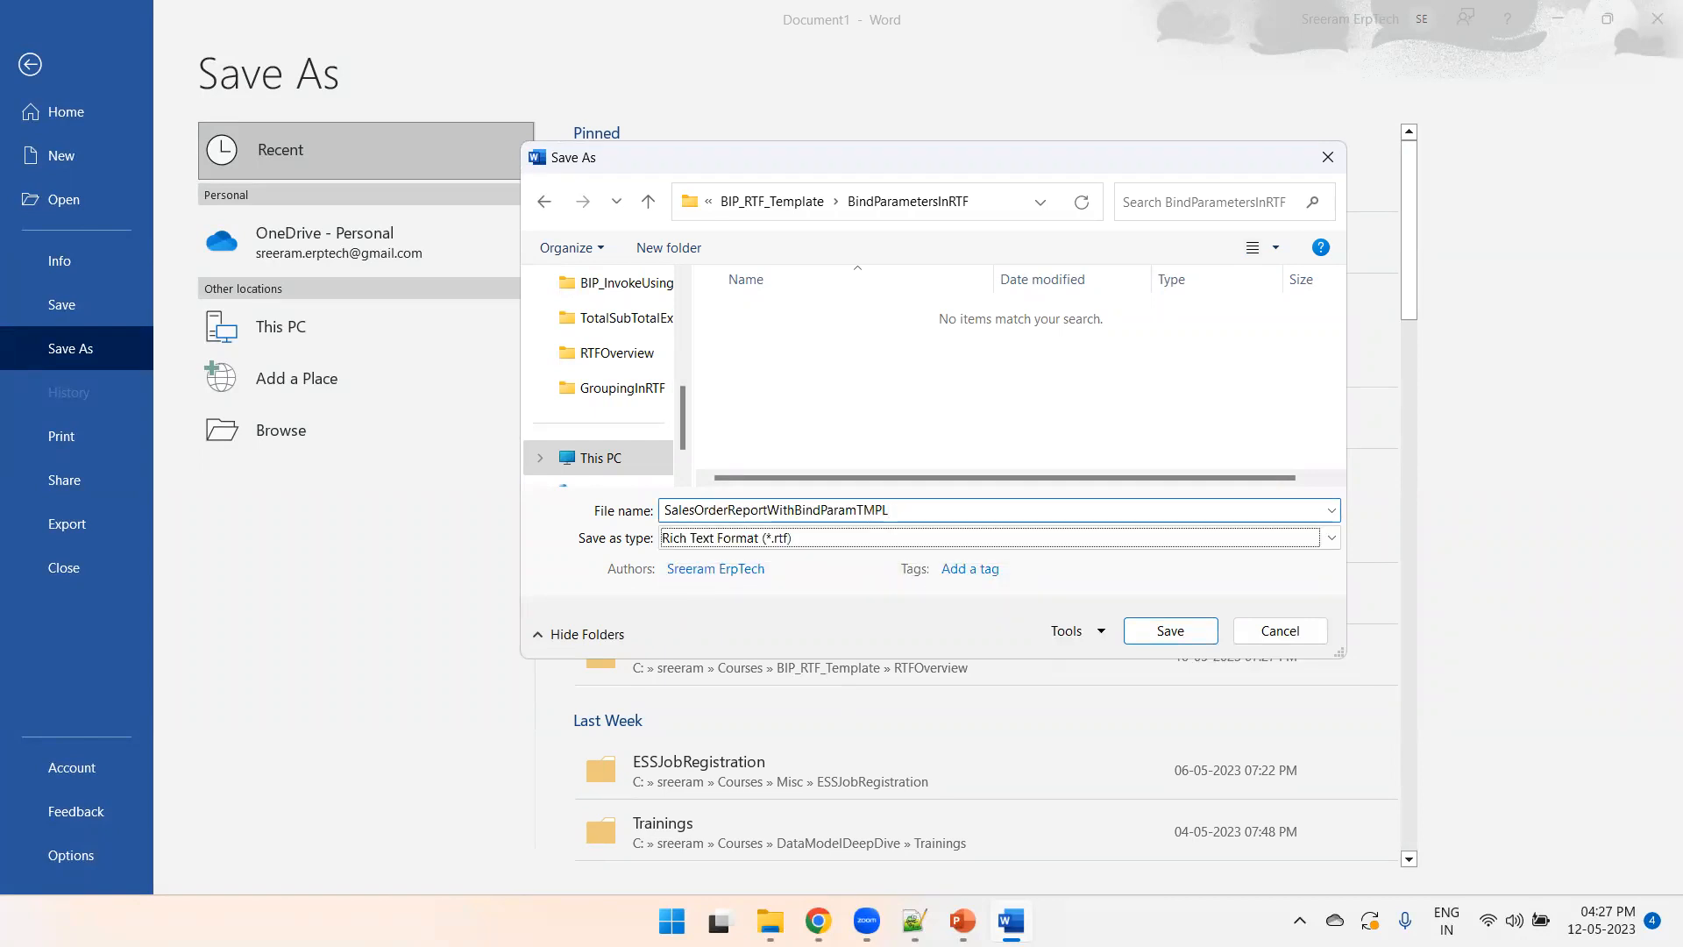
{"action": "key", "text": "Return"}
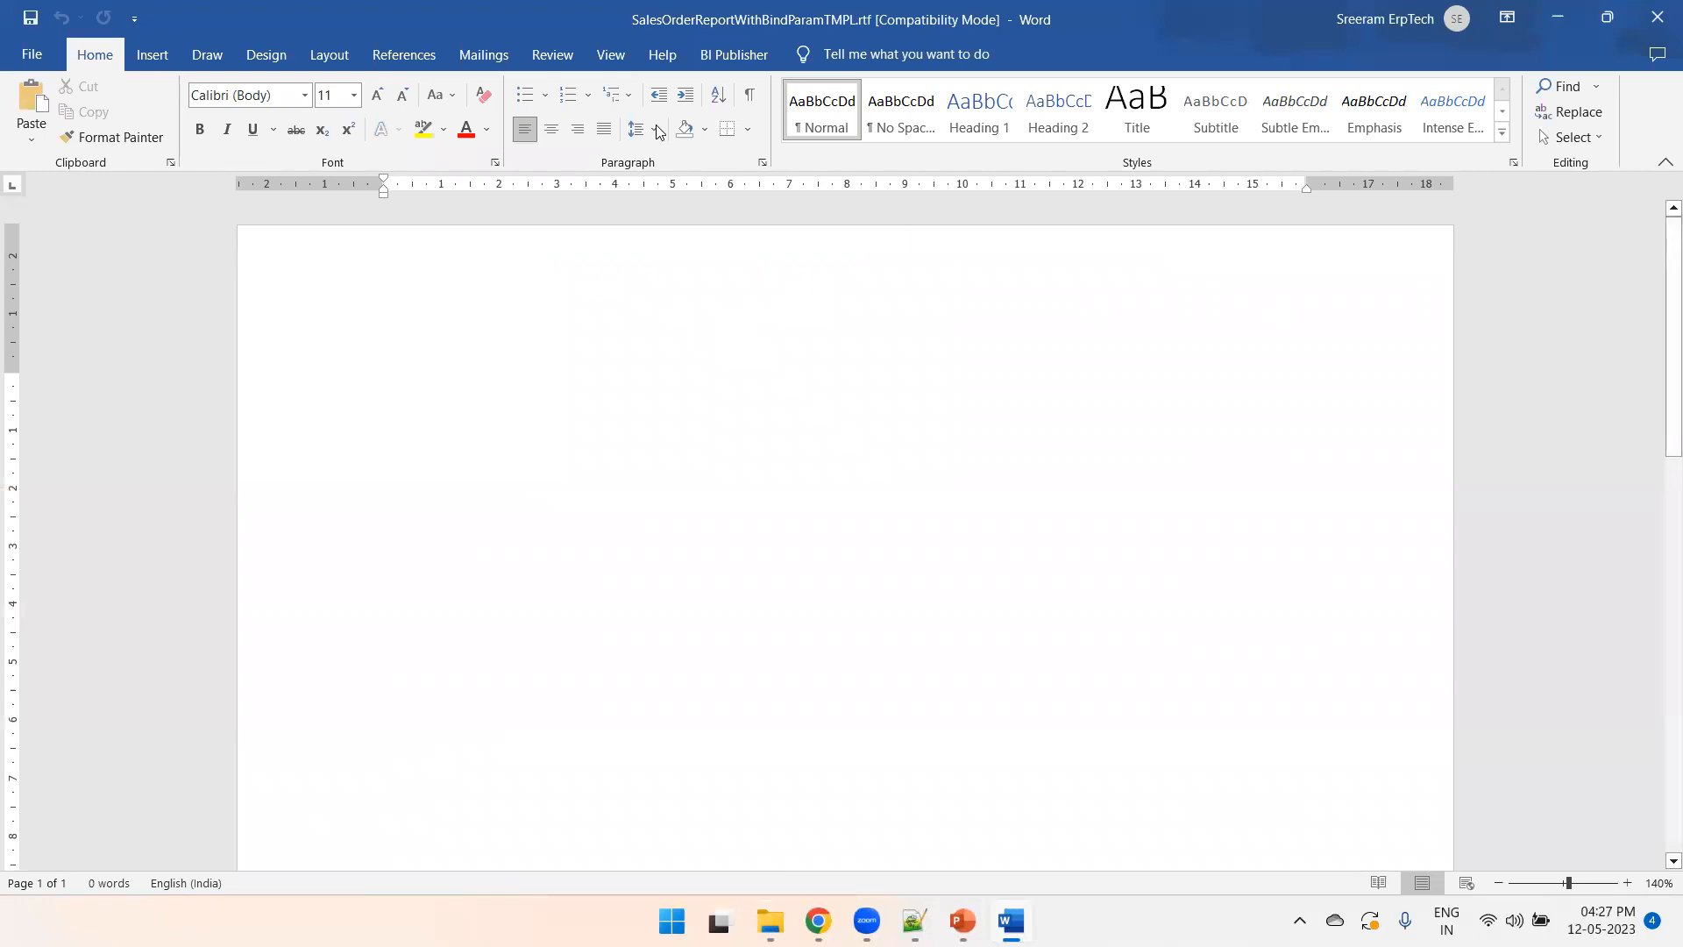
- Load SalesOrderReportWithBindParamDM.xml as the template's sample XML with the BI Publisher add-in
{"action": "left_click", "coordinate": [734, 55]}
{"action": "left_click", "coordinate": [333, 129]}
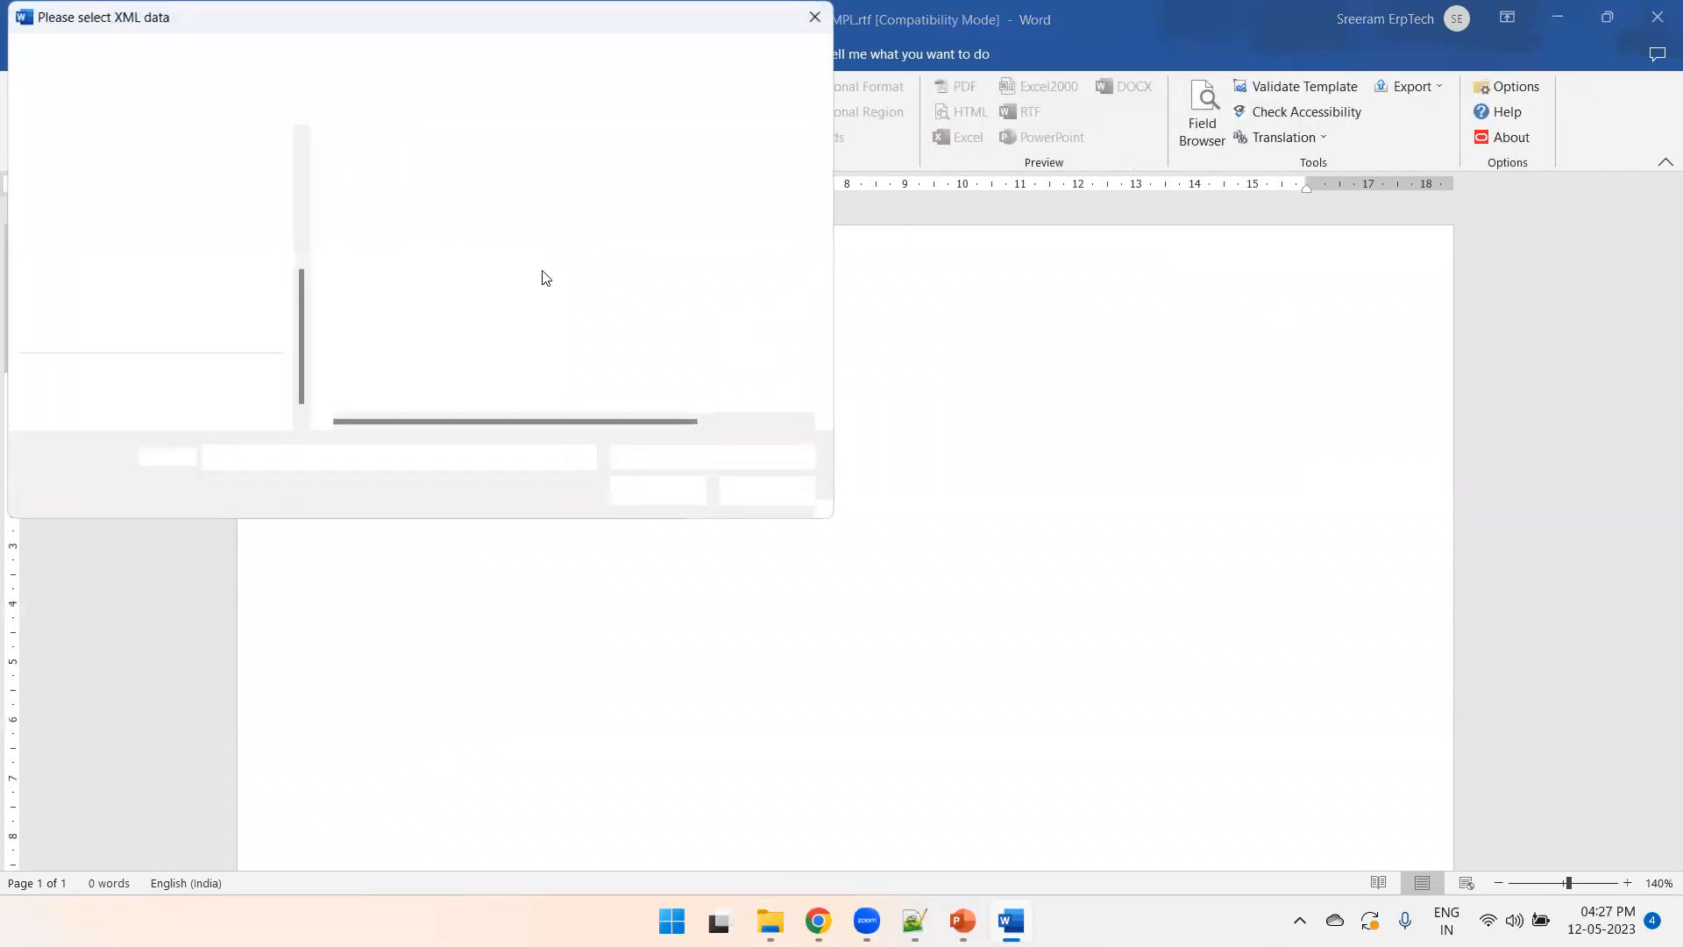
{"action": "double_click", "coordinate": [404, 184]}
{"action": "left_click", "coordinate": [876, 530]}
- Start the Table Wizard with the Table report format and set the grouping data set to /DATA_DS/G_1
{"action": "left_click", "coordinate": [526, 118]}
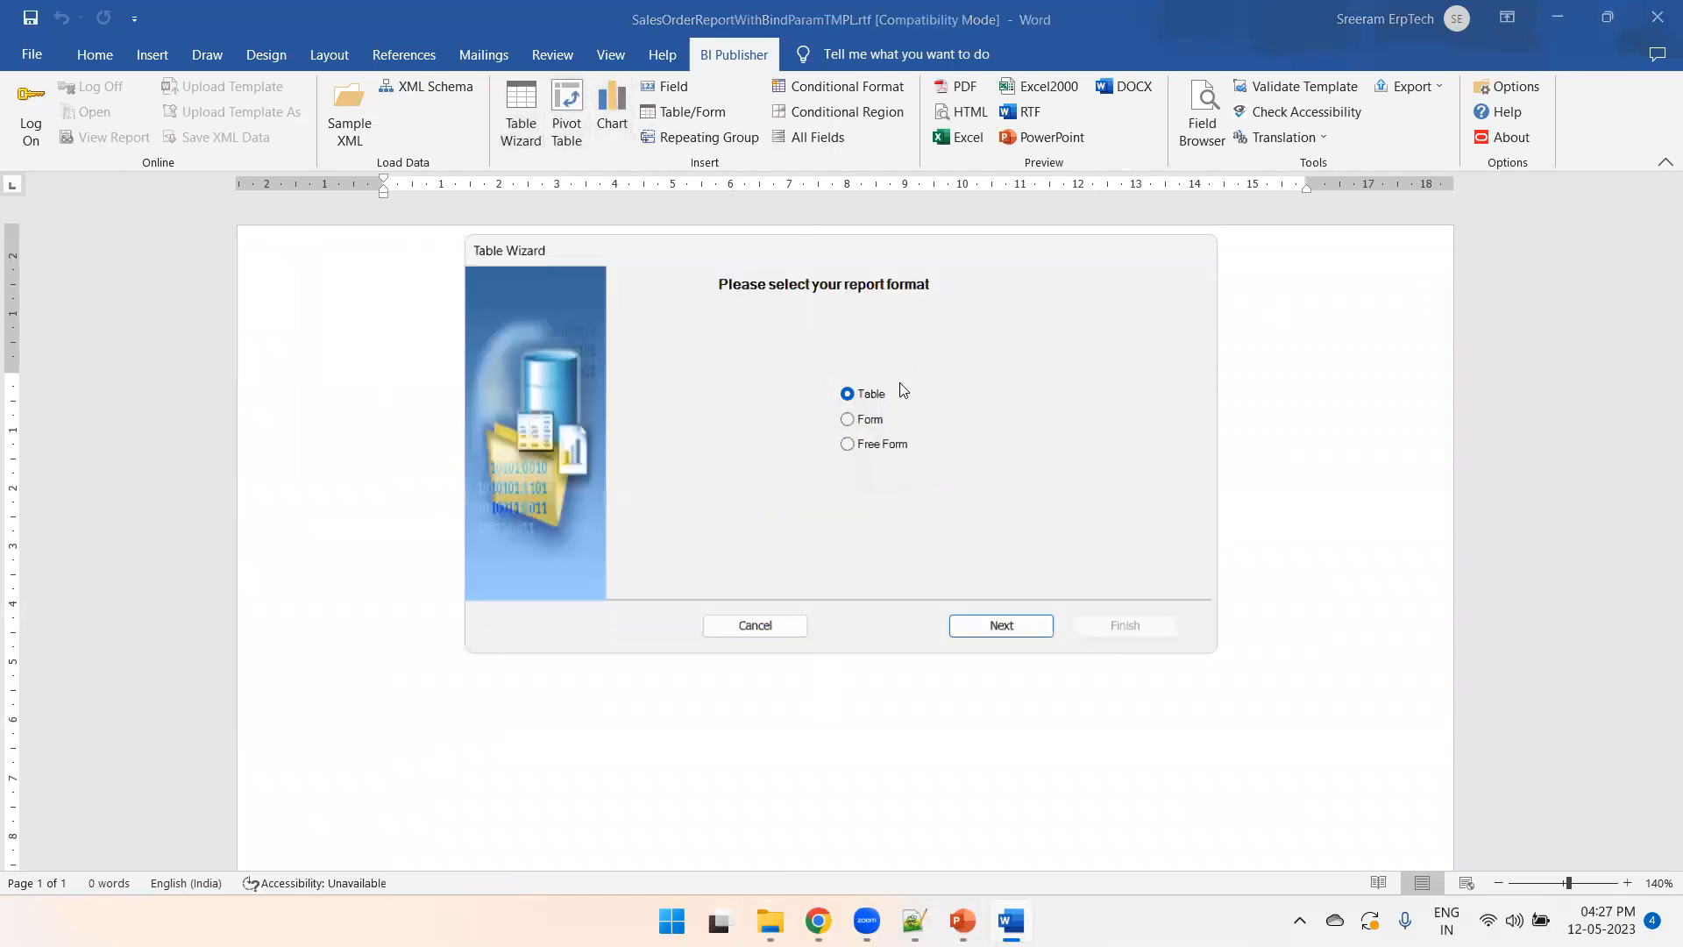
{"action": "left_click", "coordinate": [1012, 626]}
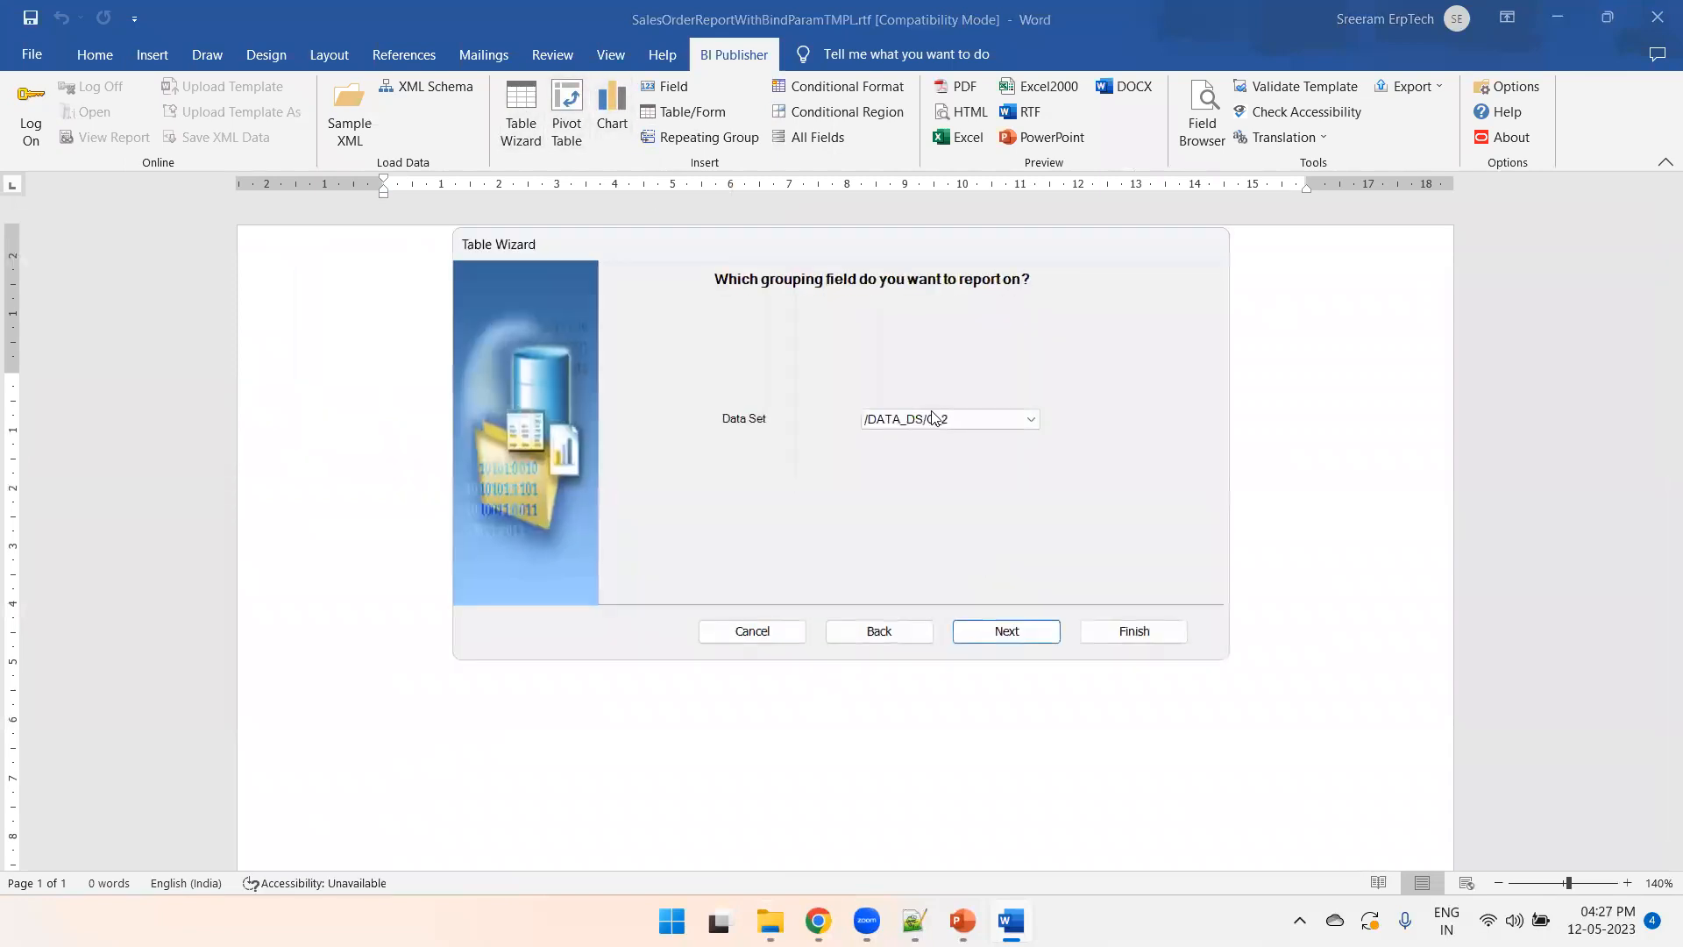
{"action": "left_click", "coordinate": [964, 420]}
{"action": "left_click", "coordinate": [929, 435]}
- Switch to Notepad++ and check the G_1 group tags in the exported XML
{"action": "left_click", "coordinate": [815, 919]}
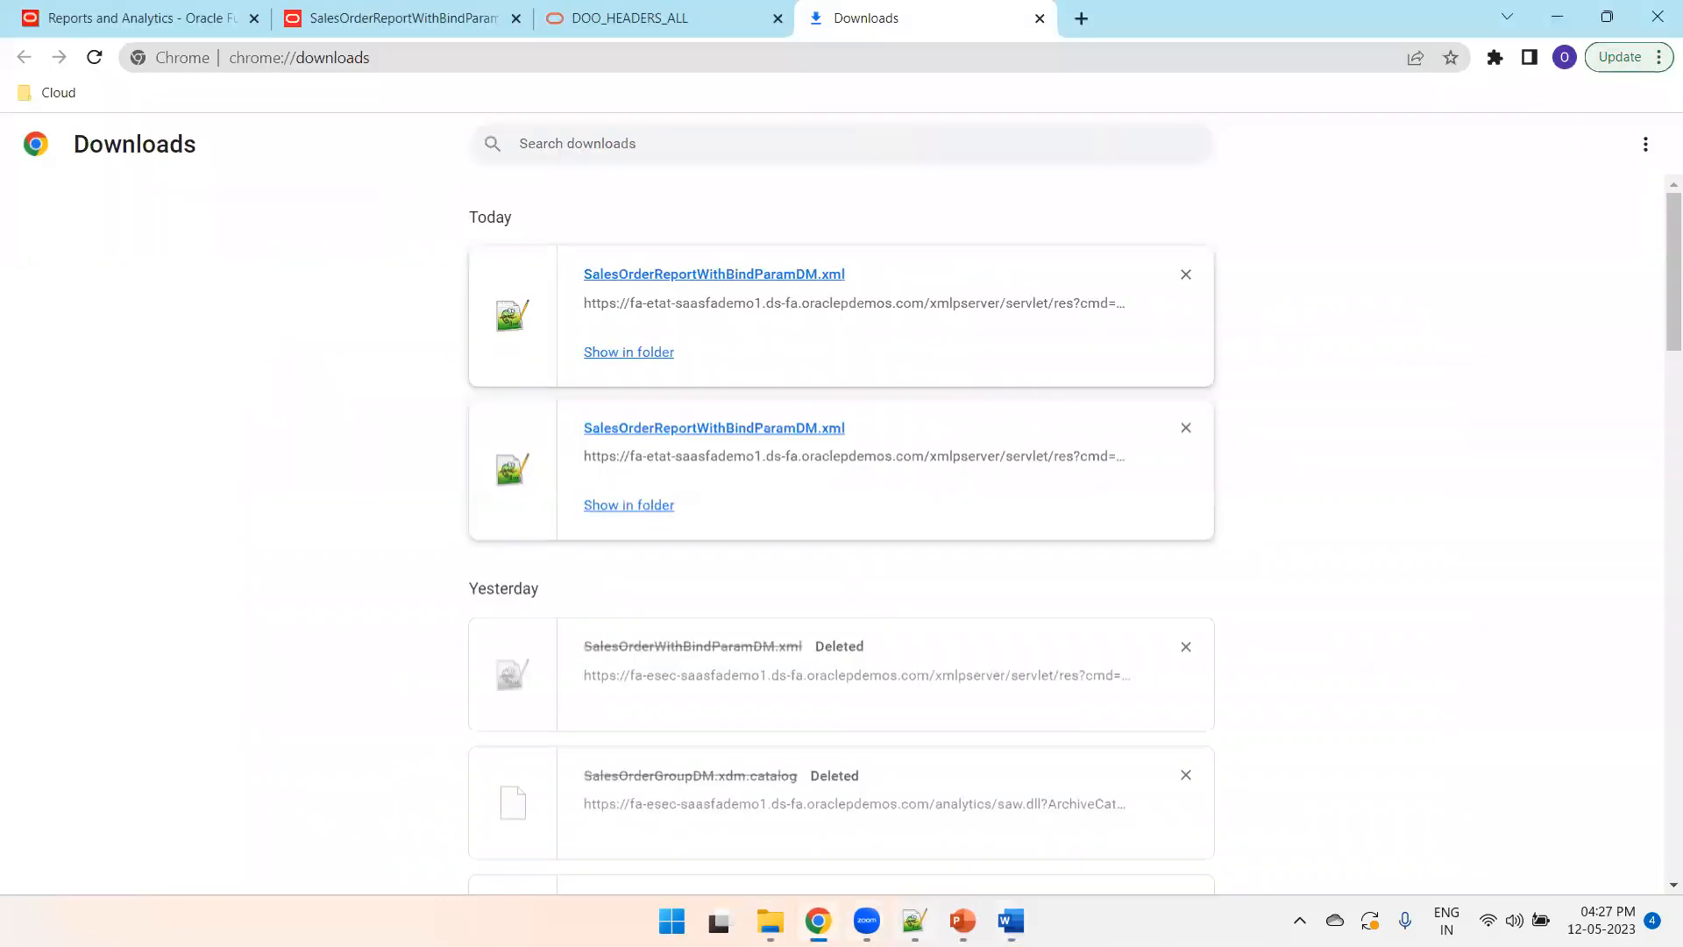
{"action": "left_click", "coordinate": [914, 920]}
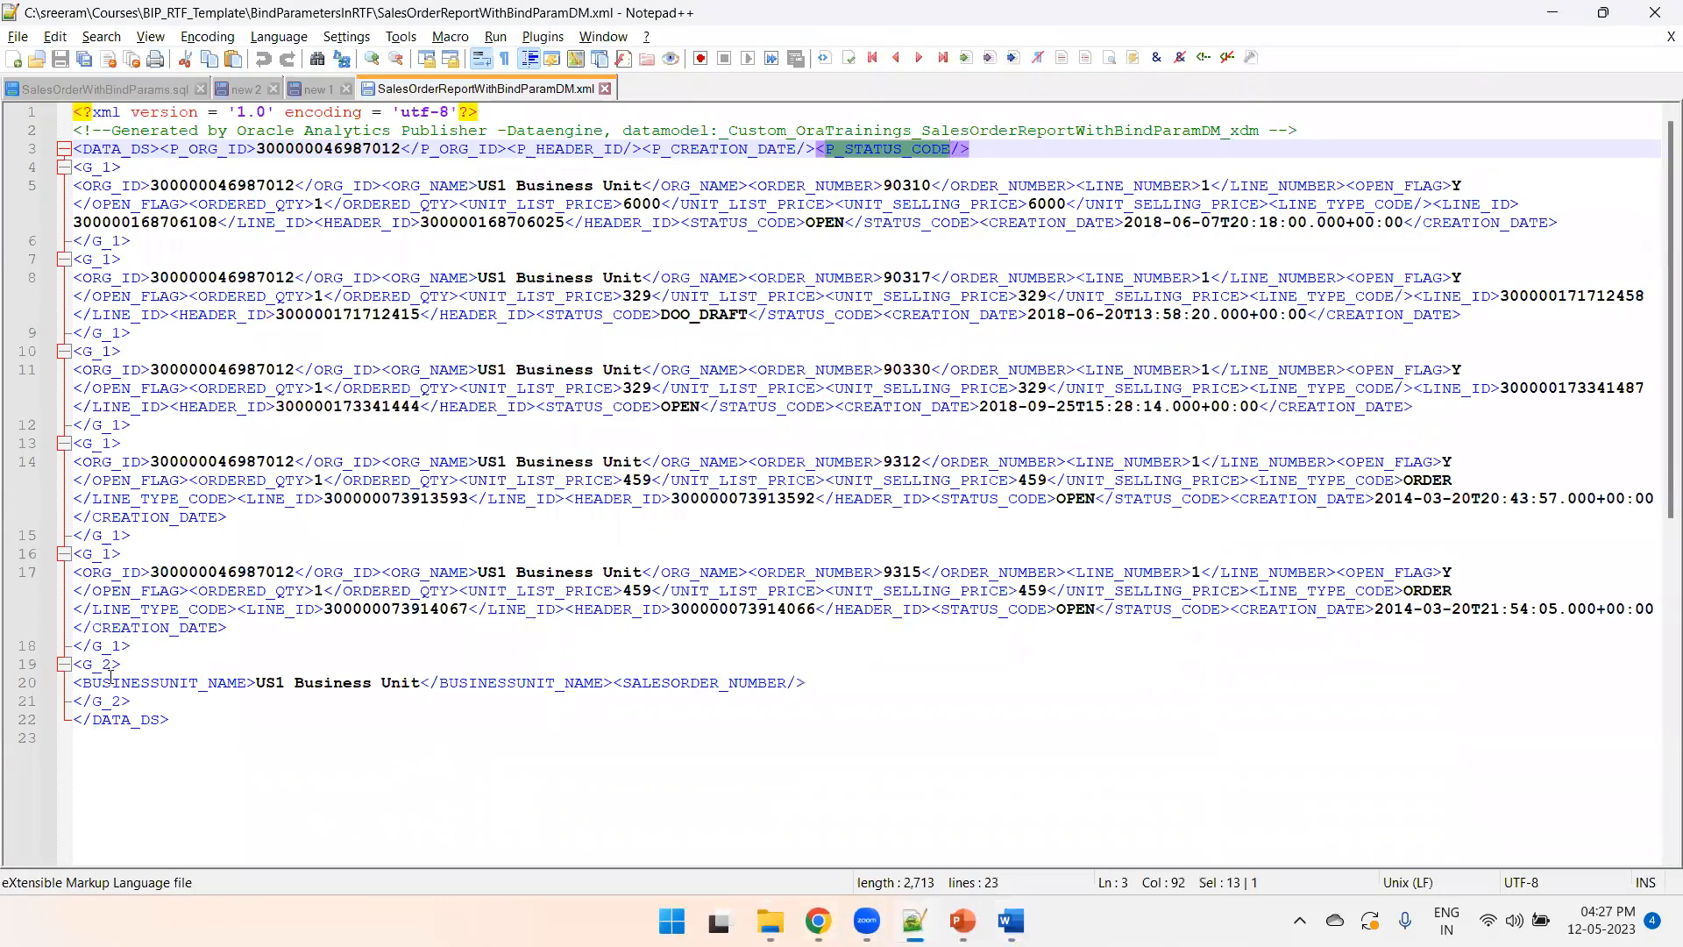
{"action": "double_click", "coordinate": [98, 571]}
{"action": "double_click", "coordinate": [103, 535]}
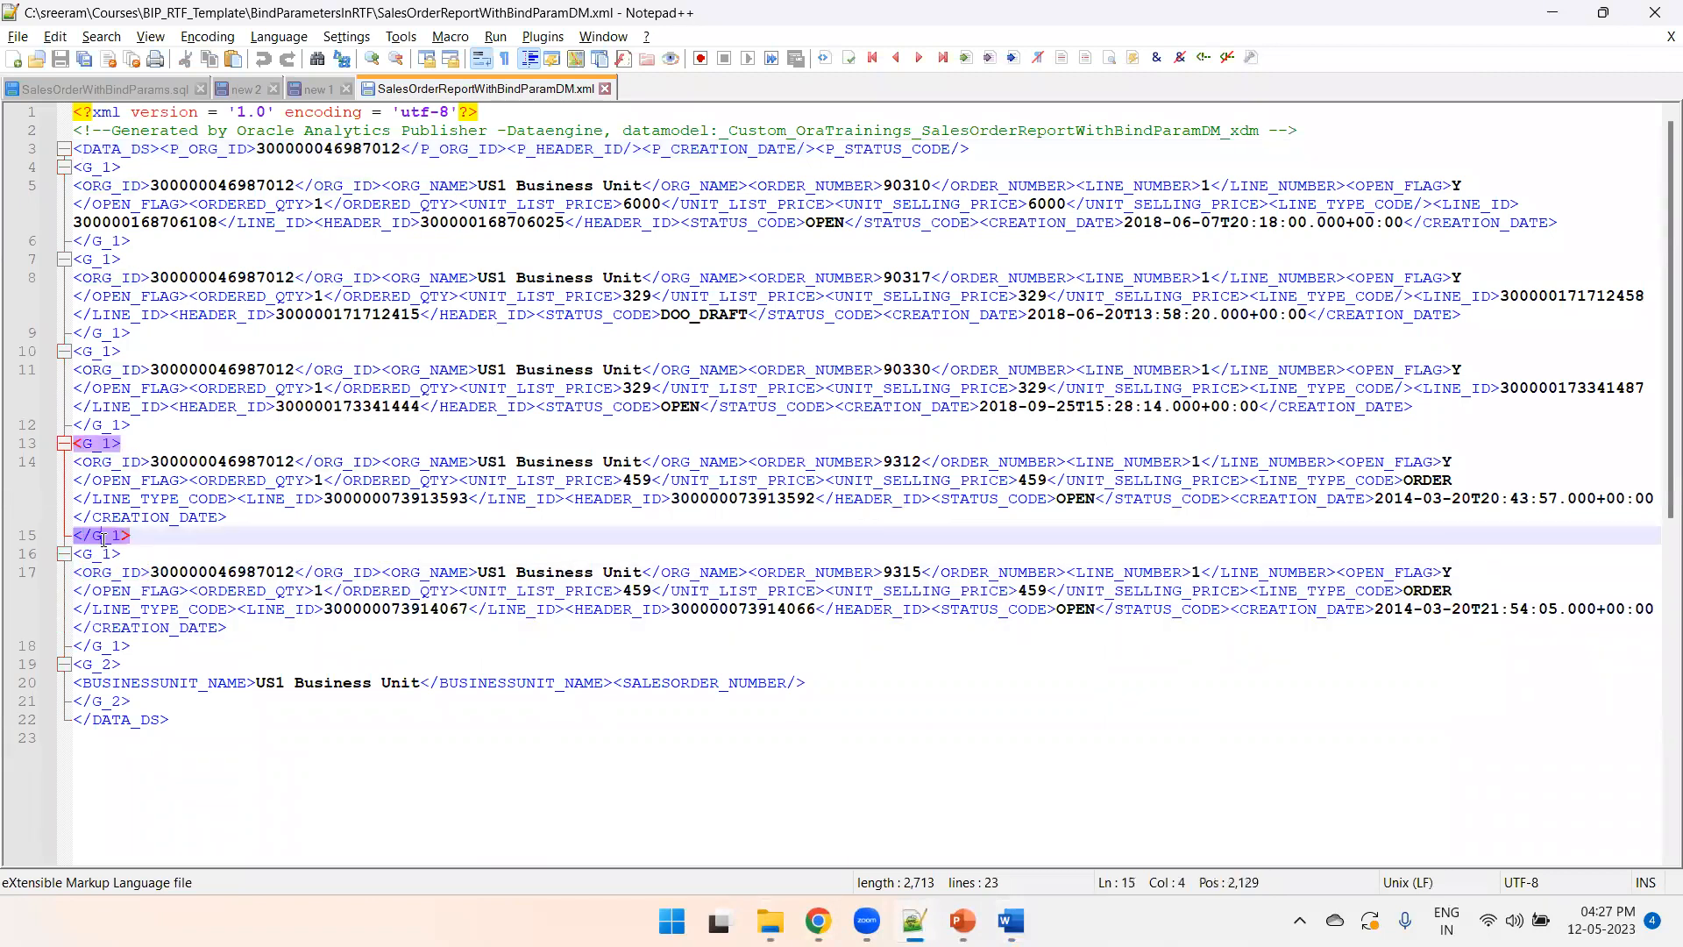
{"action": "key", "text": "alt+Tab"}
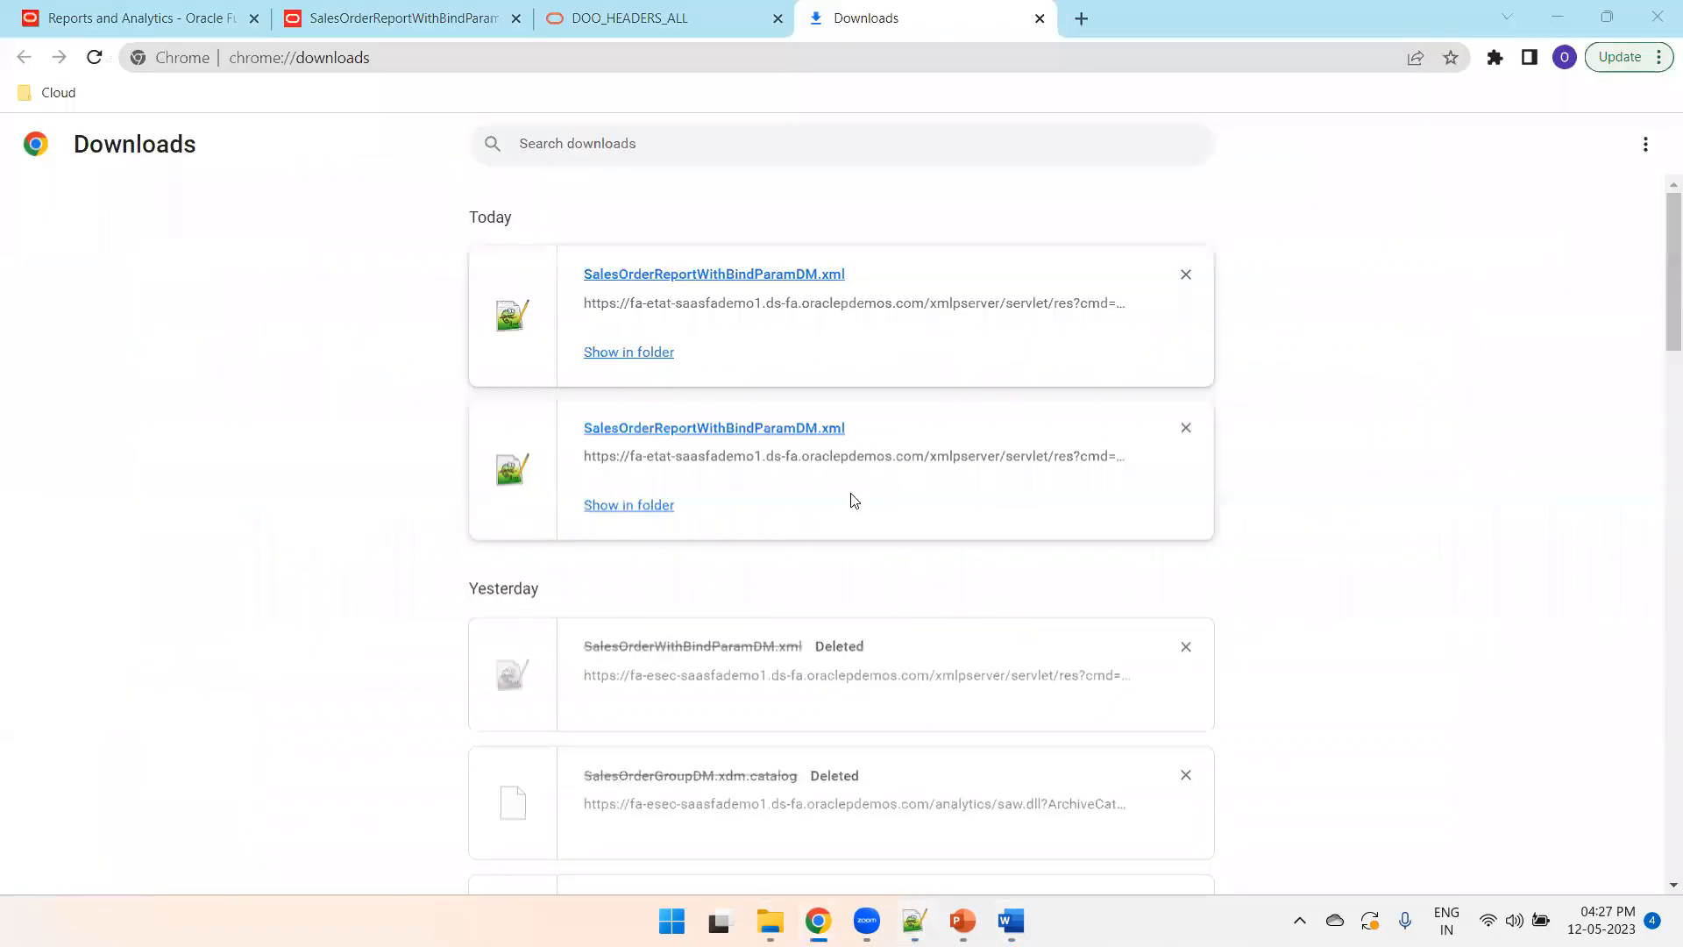
- Return to Word and insert the wizard table with all G_1 fields except ORG_ID, HEADER_ID and LINE_ID, without grouping
{"action": "key", "text": "alt+Tab"}
{"action": "left_click", "coordinate": [1005, 627]}
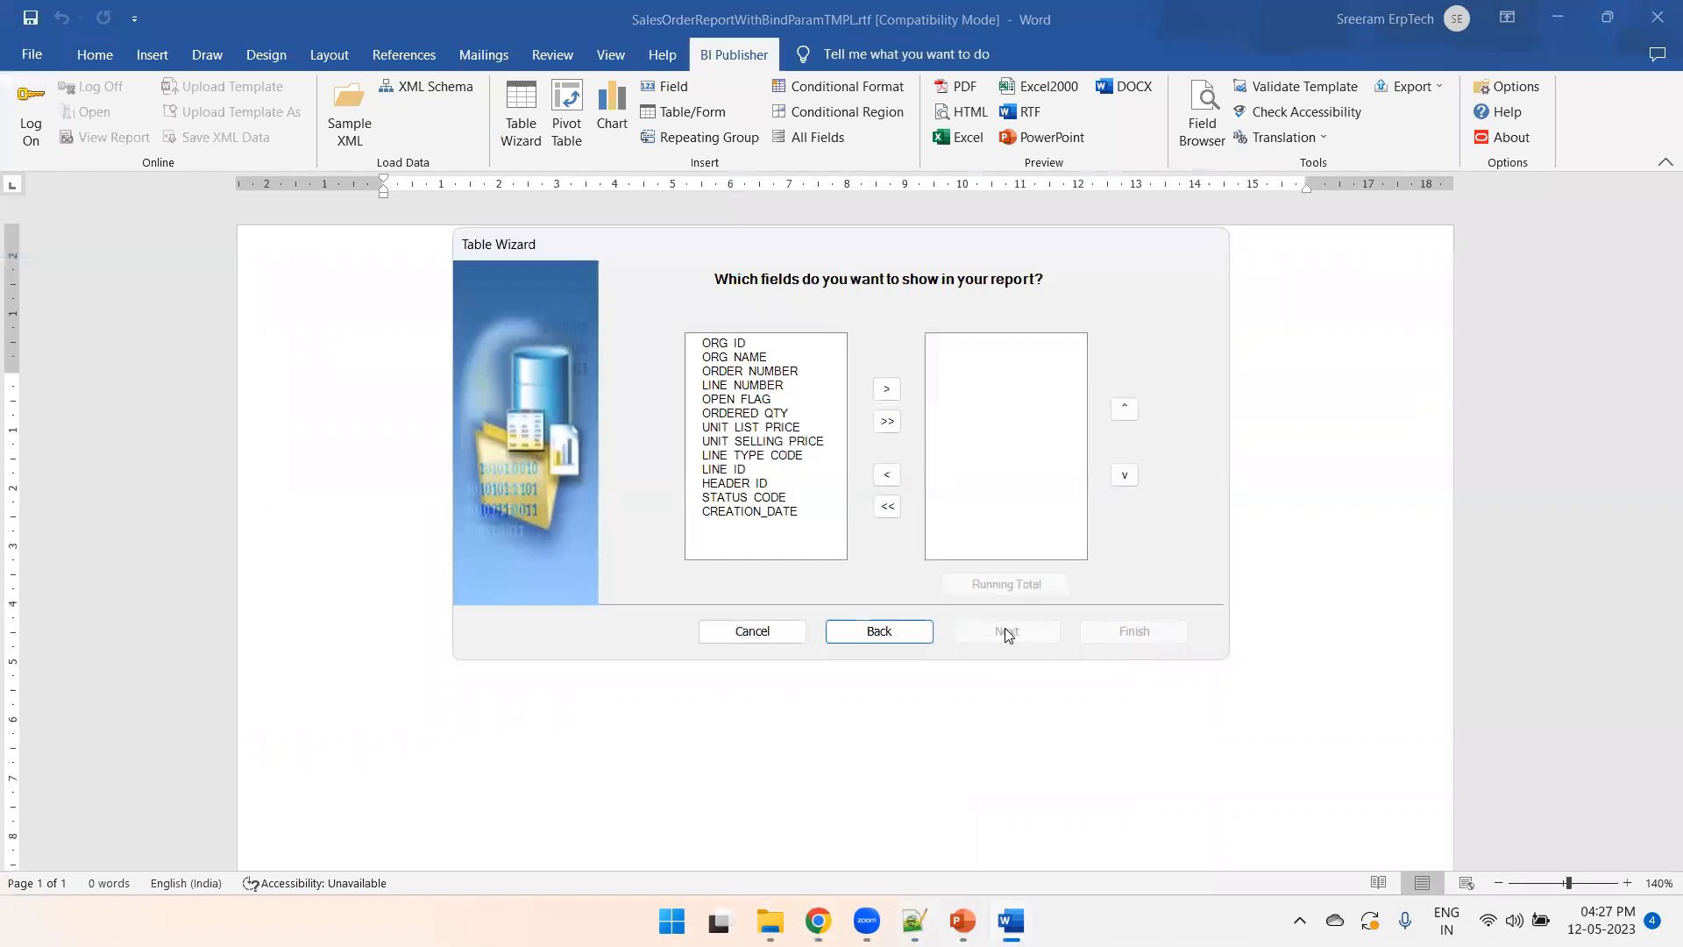
{"action": "left_click", "coordinate": [890, 428]}
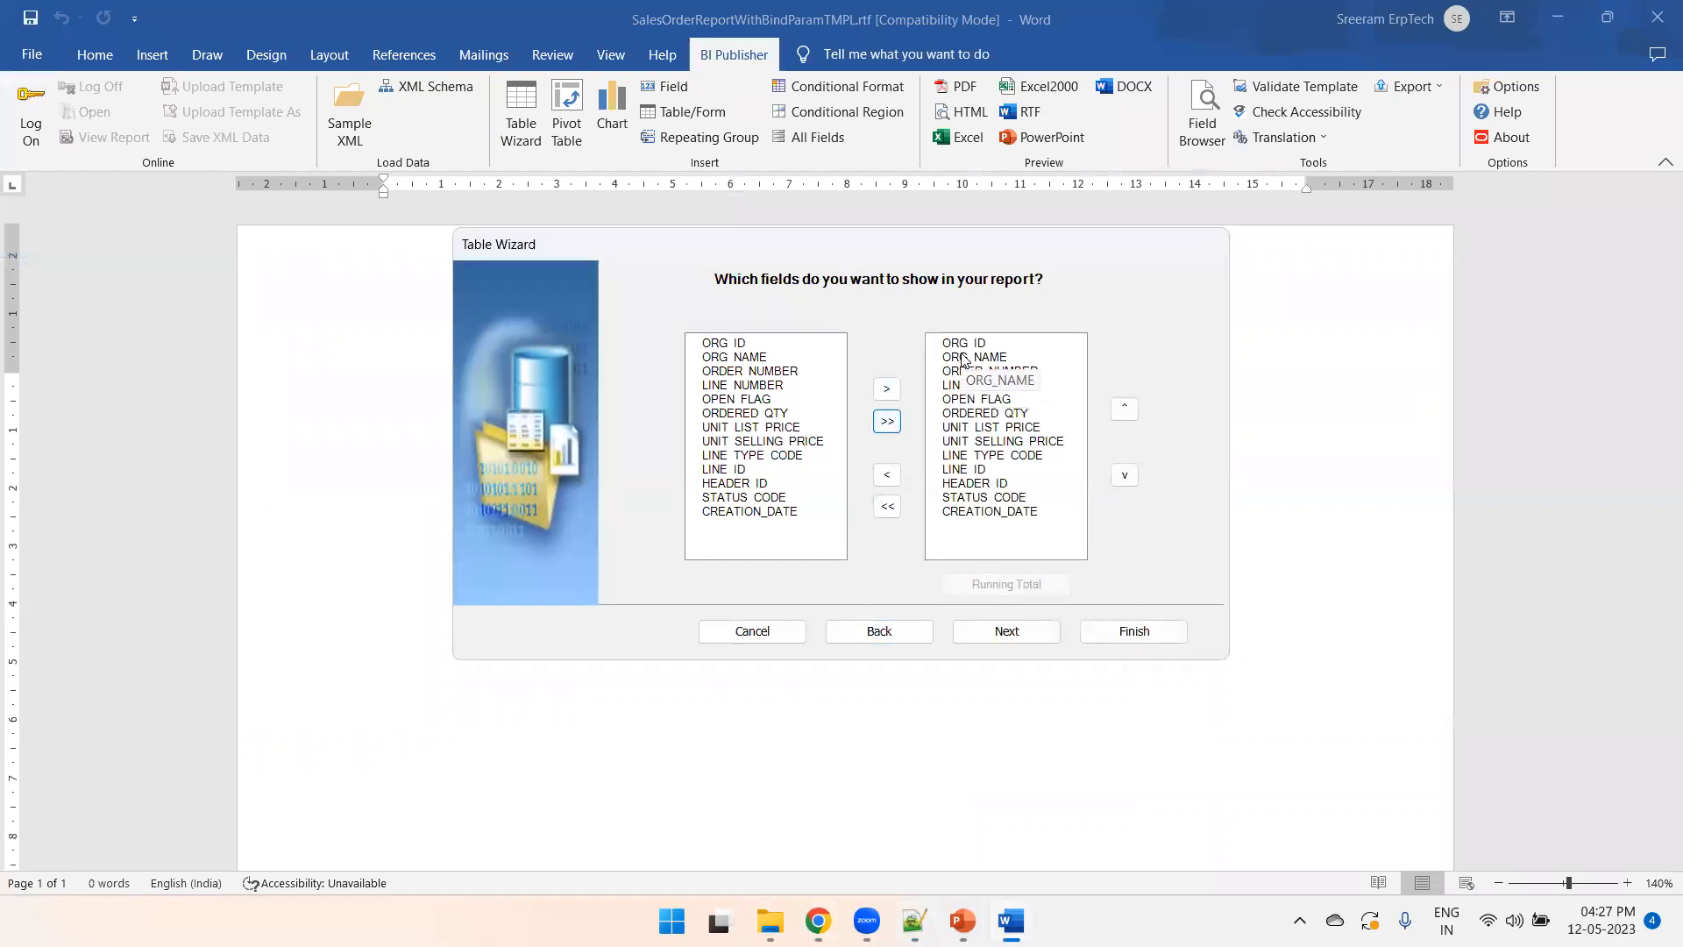
{"action": "double_click", "coordinate": [957, 345]}
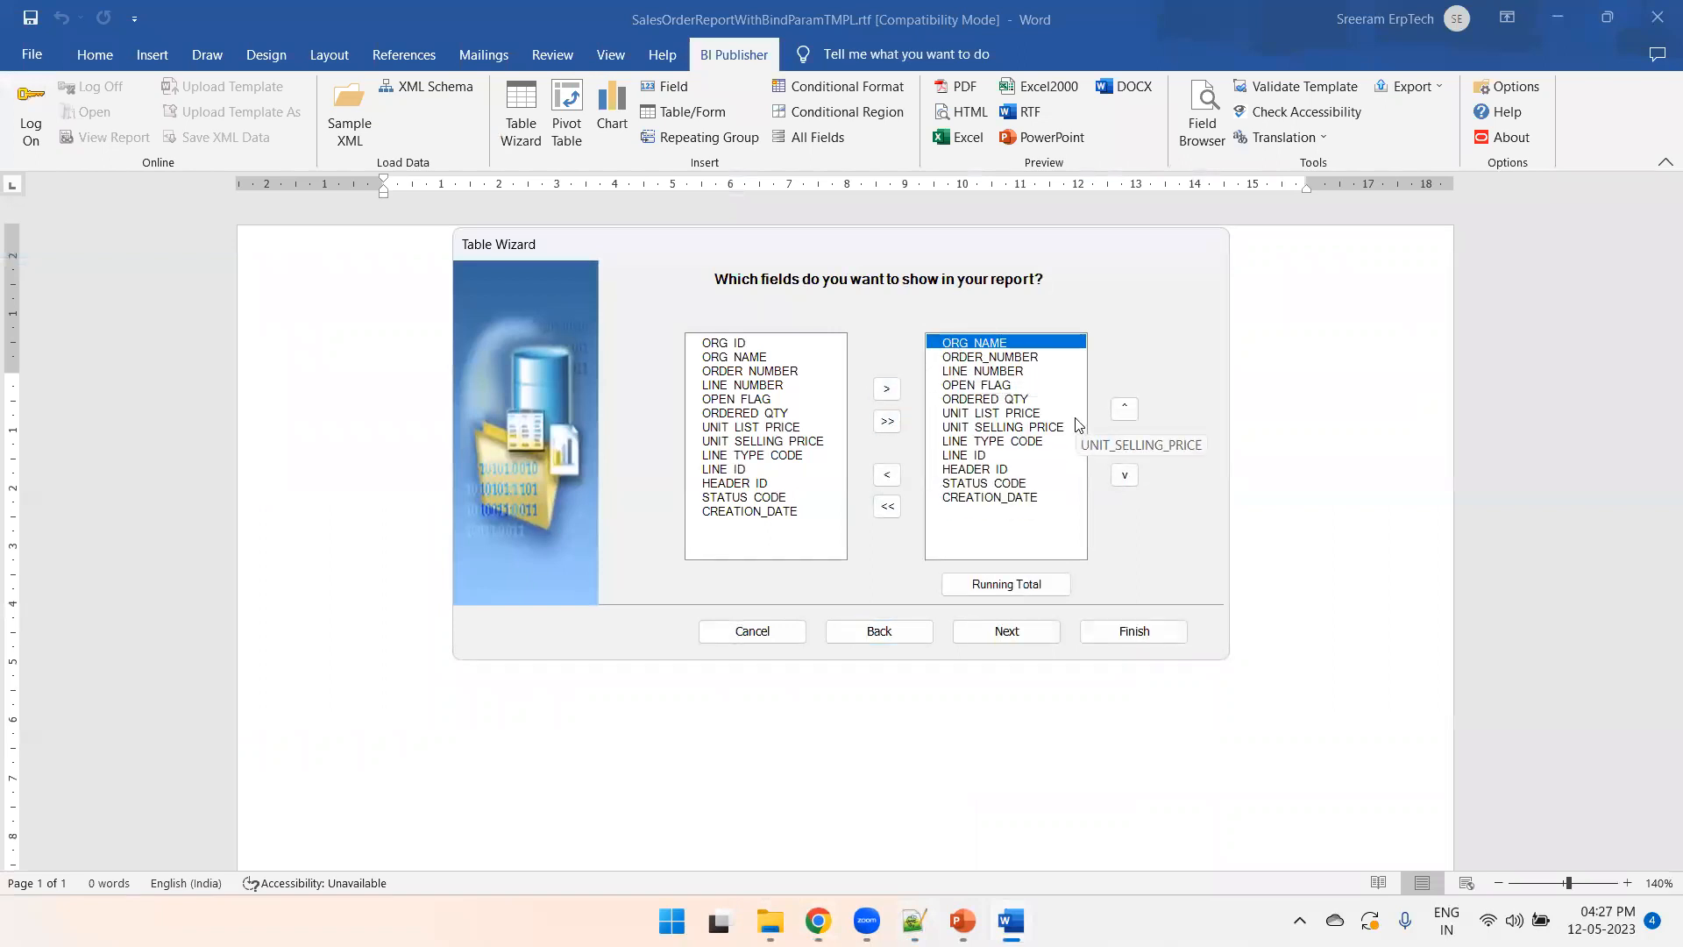
{"action": "double_click", "coordinate": [999, 468]}
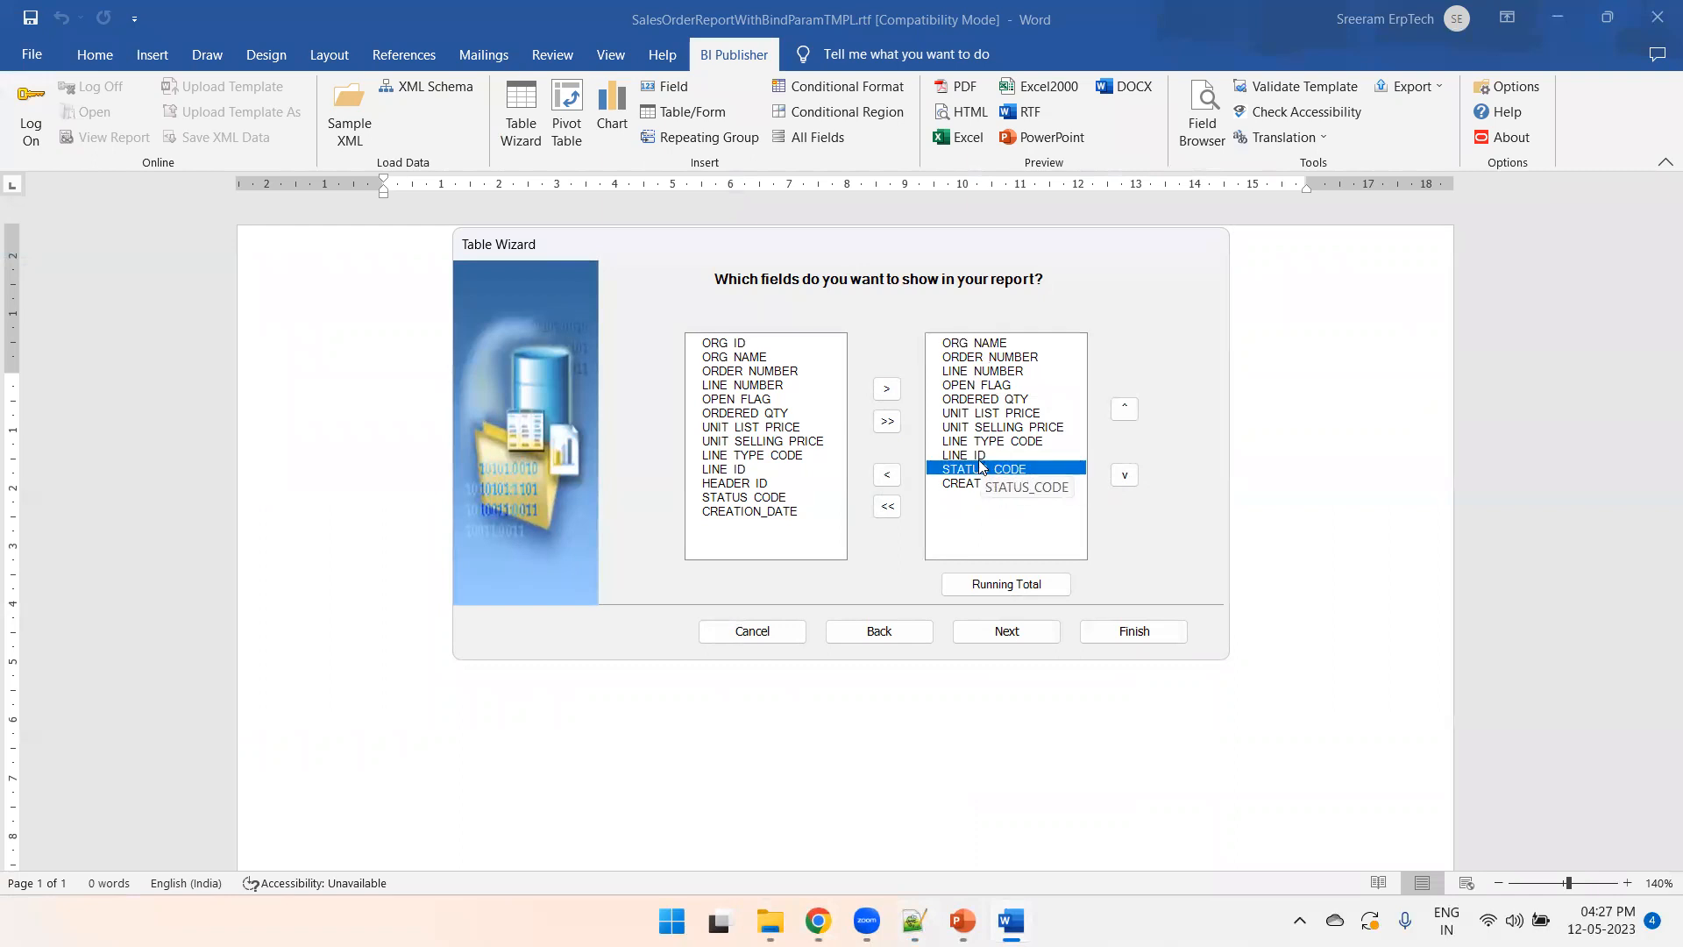
{"action": "double_click", "coordinate": [978, 458]}
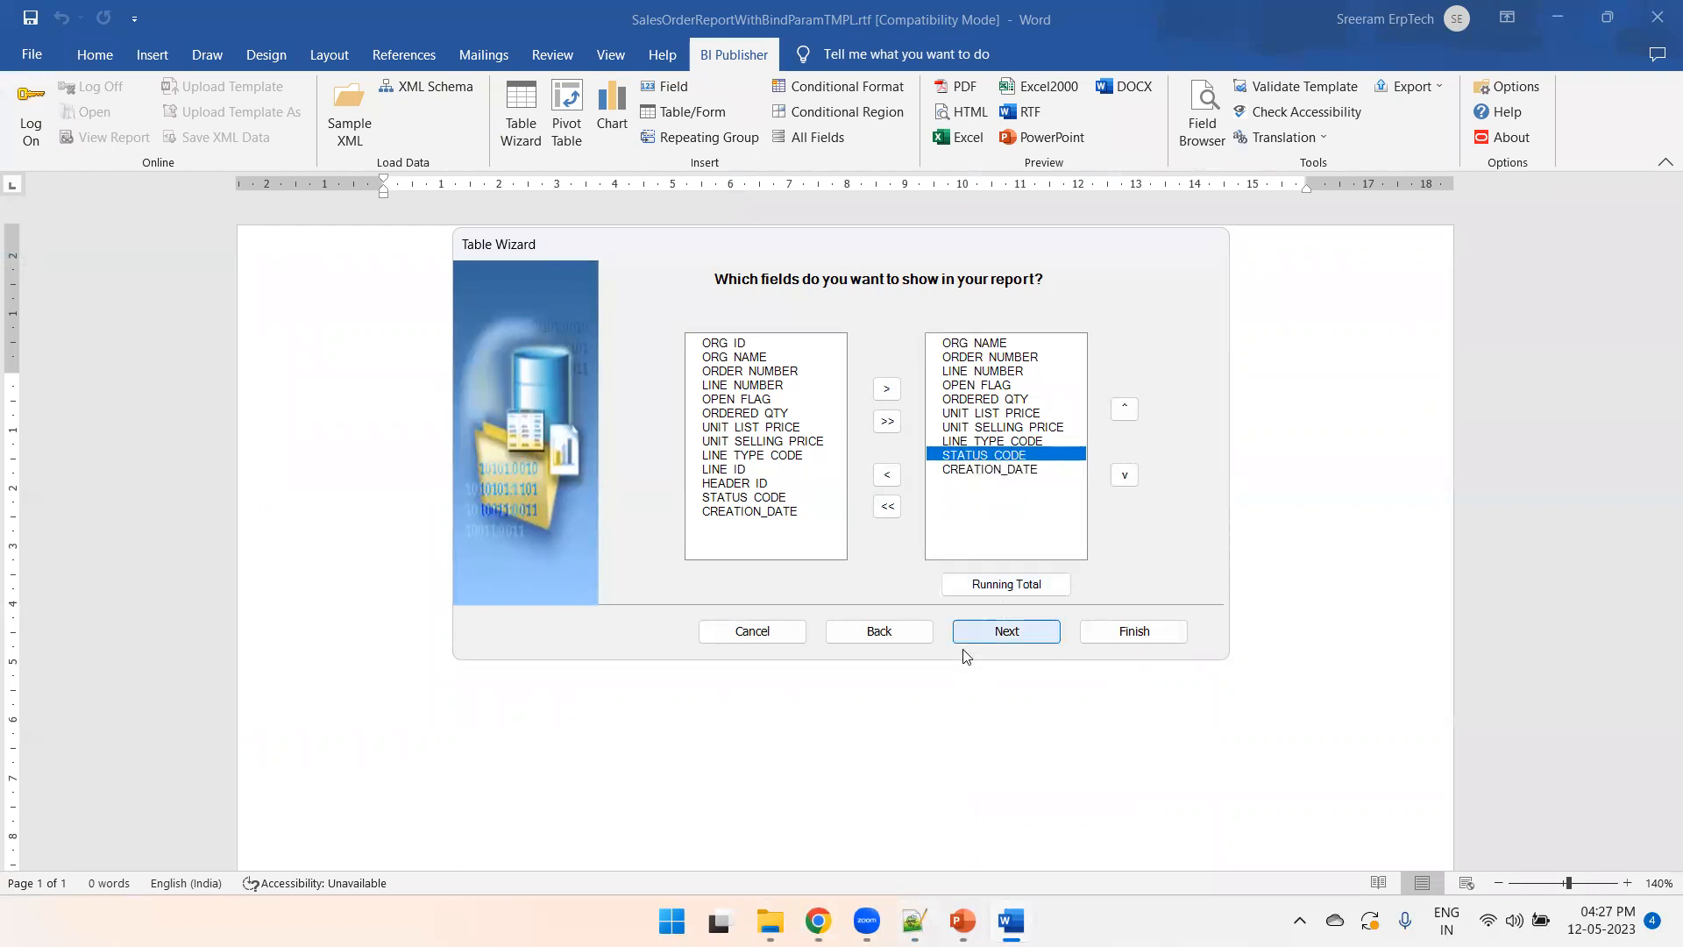
{"action": "left_click", "coordinate": [1008, 636]}
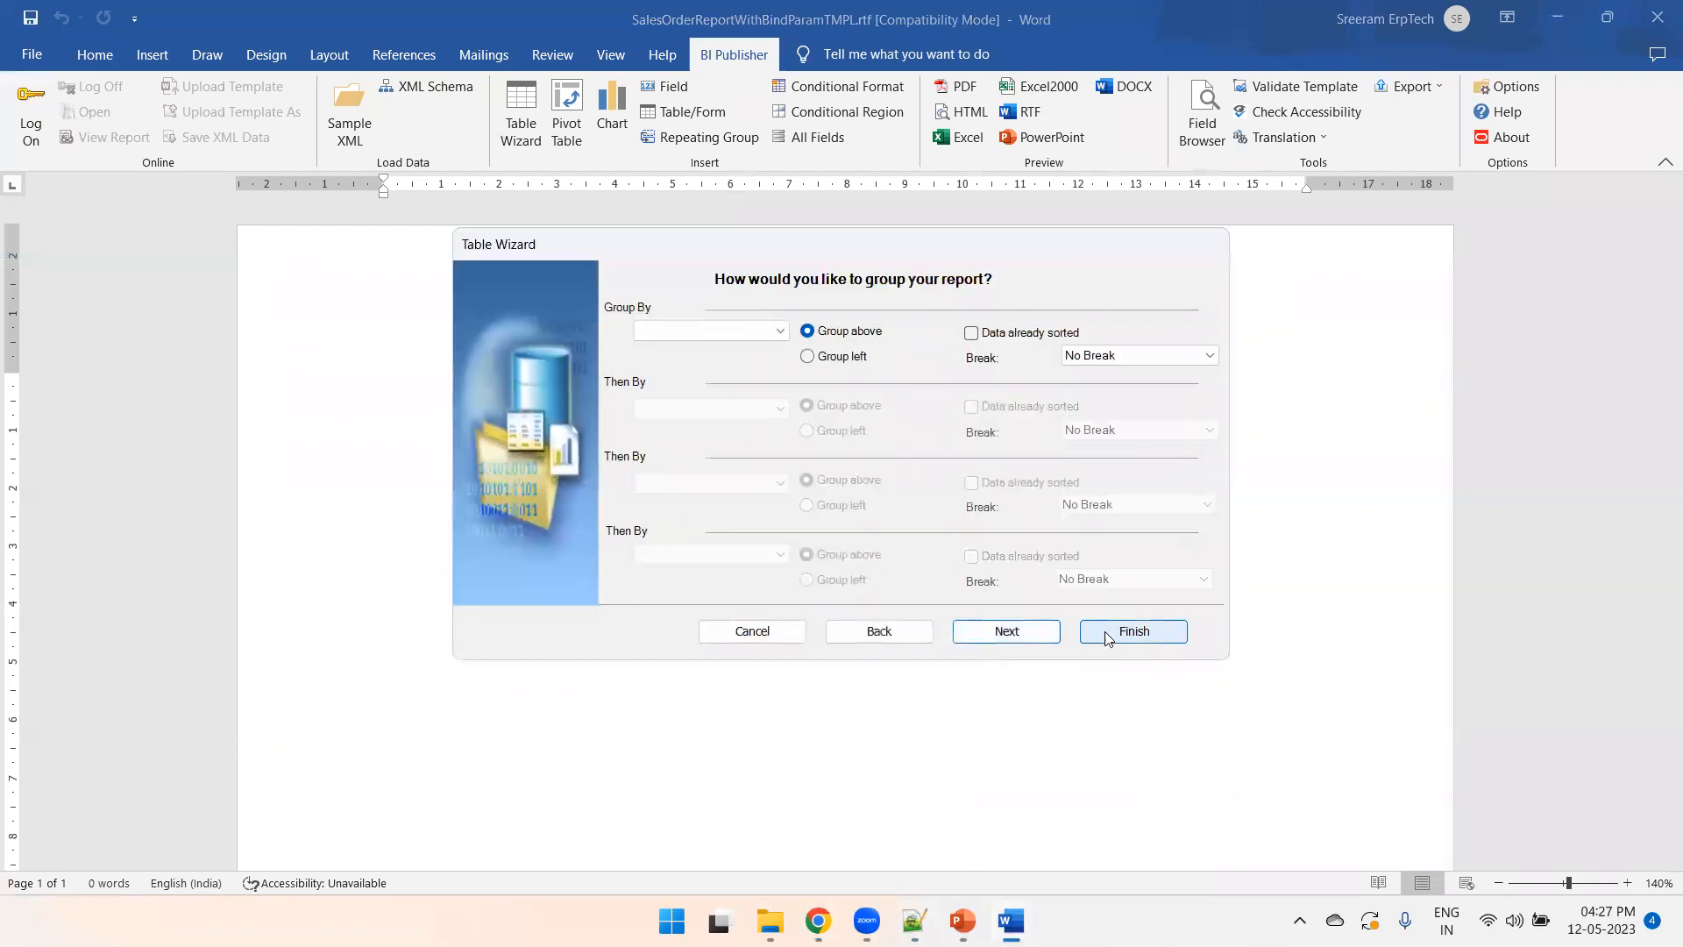
{"action": "left_click", "coordinate": [1108, 636]}
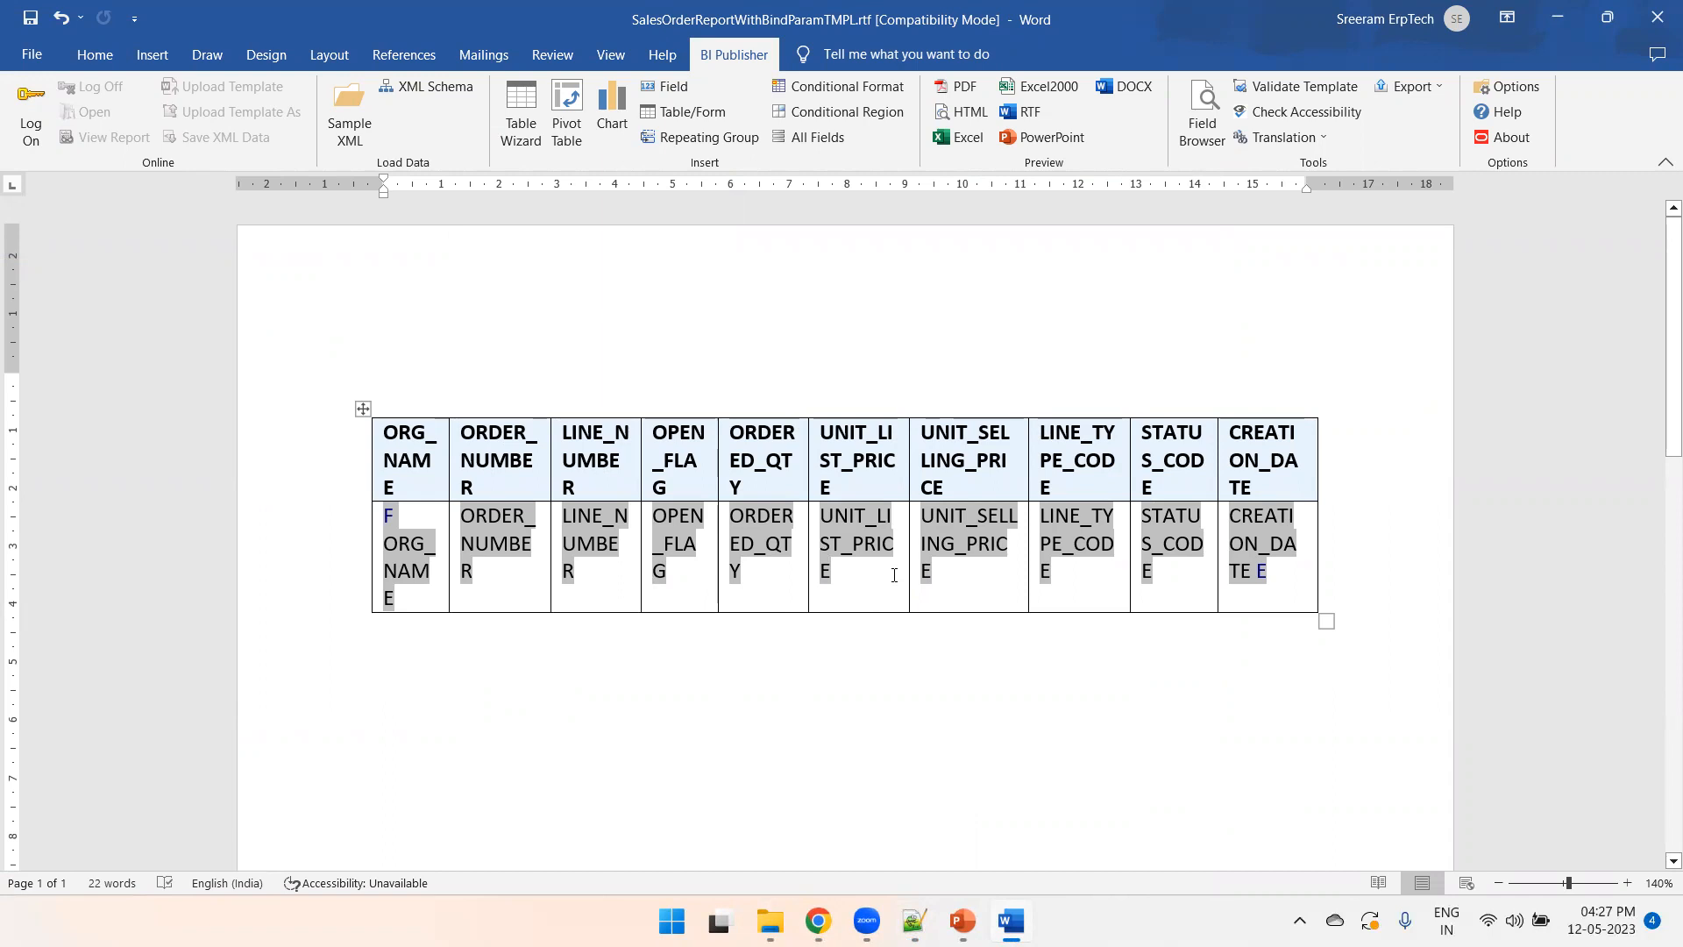
- Add blank lines above the table and enter the heading text "Parameters :" on the first line, followed by a new line
{"action": "key", "text": "ctrl+z"}
{"action": "key", "text": "Return"}
{"action": "key", "text": "Return"}
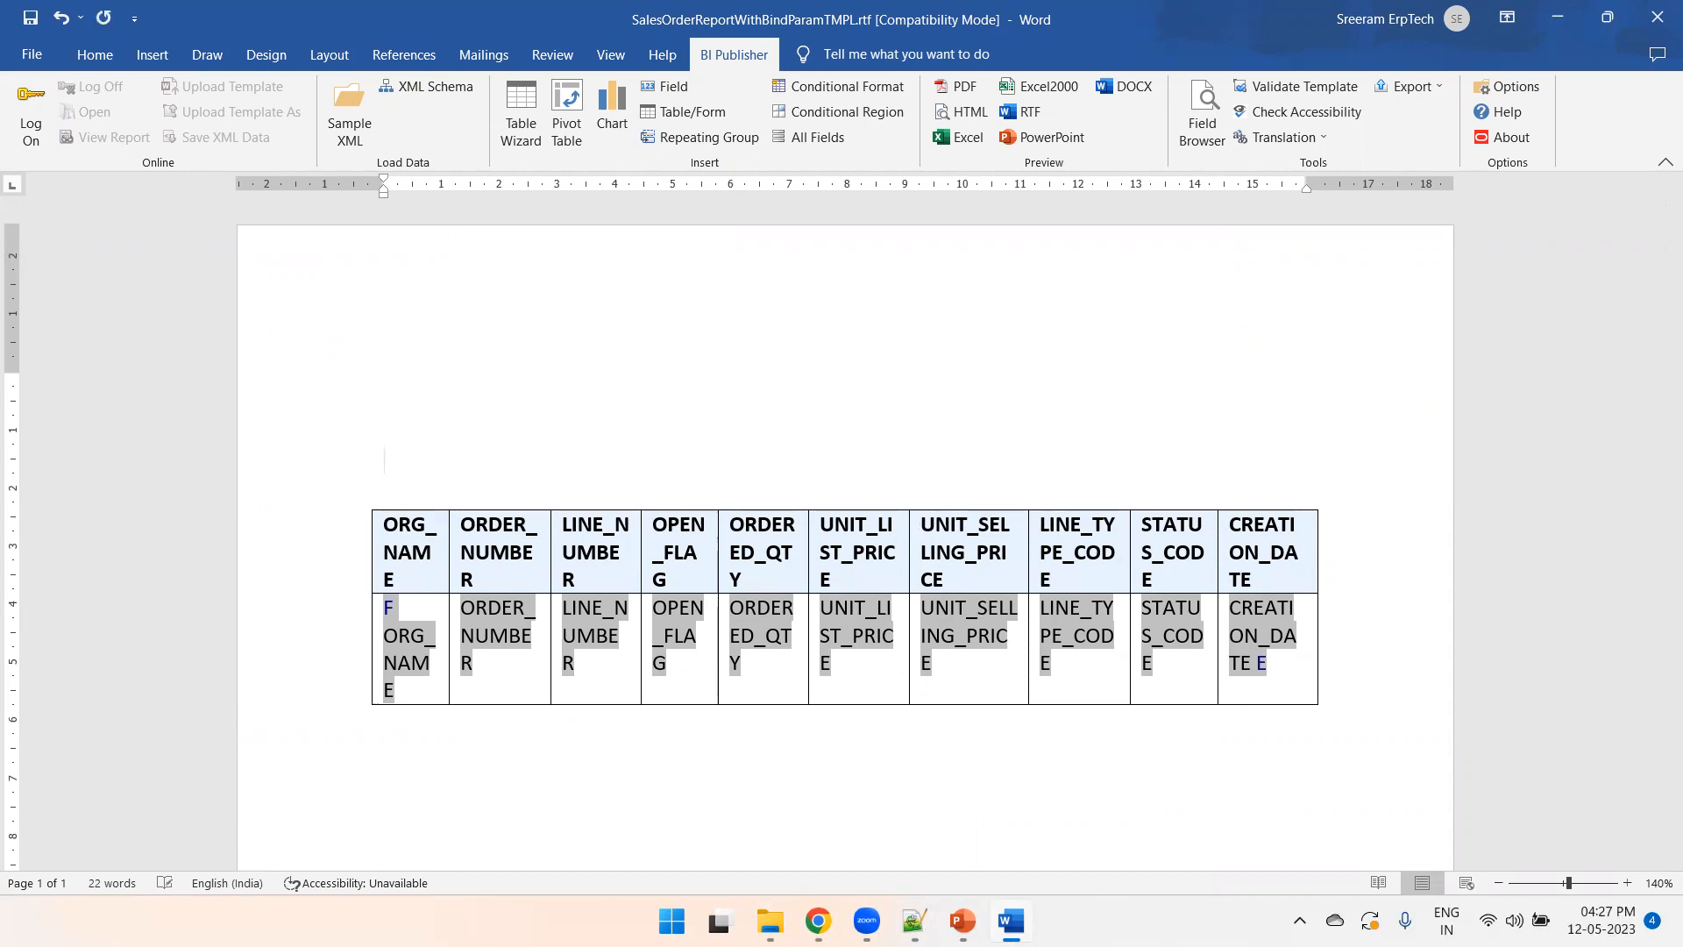
{"action": "type", "text": "Prame"}
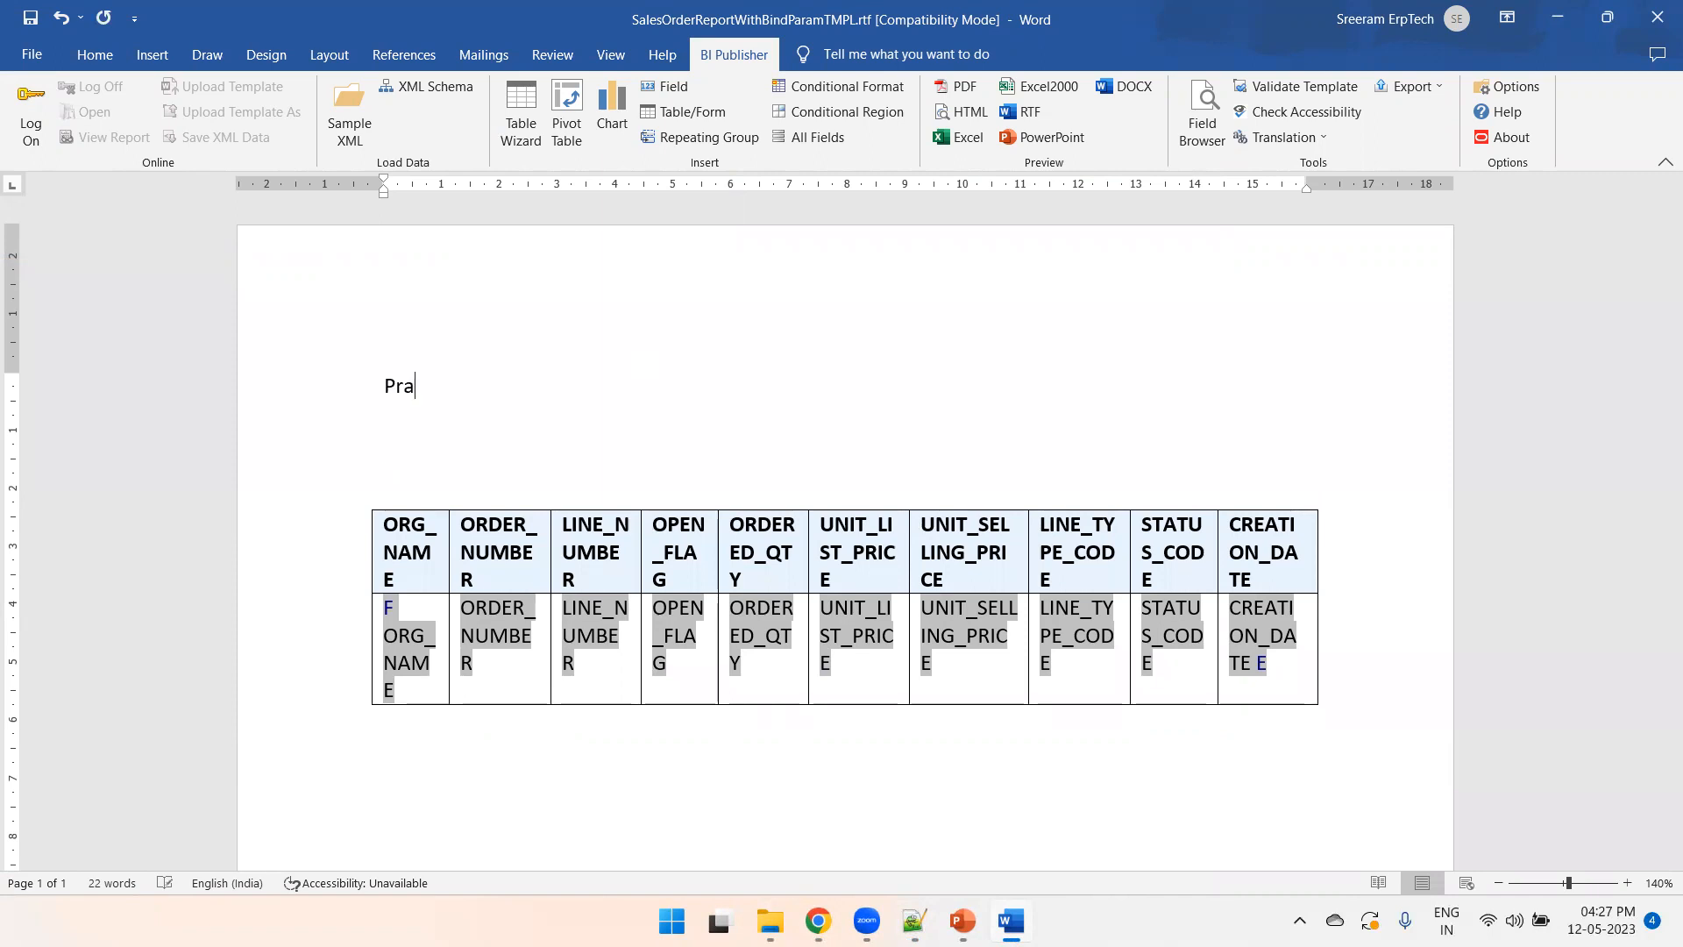
{"action": "key", "text": "BackSpace"}
{"action": "key", "text": "BackSpace"}
{"action": "key", "text": "BackSpace"}
{"action": "key", "text": "BackSpace"}
{"action": "type", "text": "arameters :"}
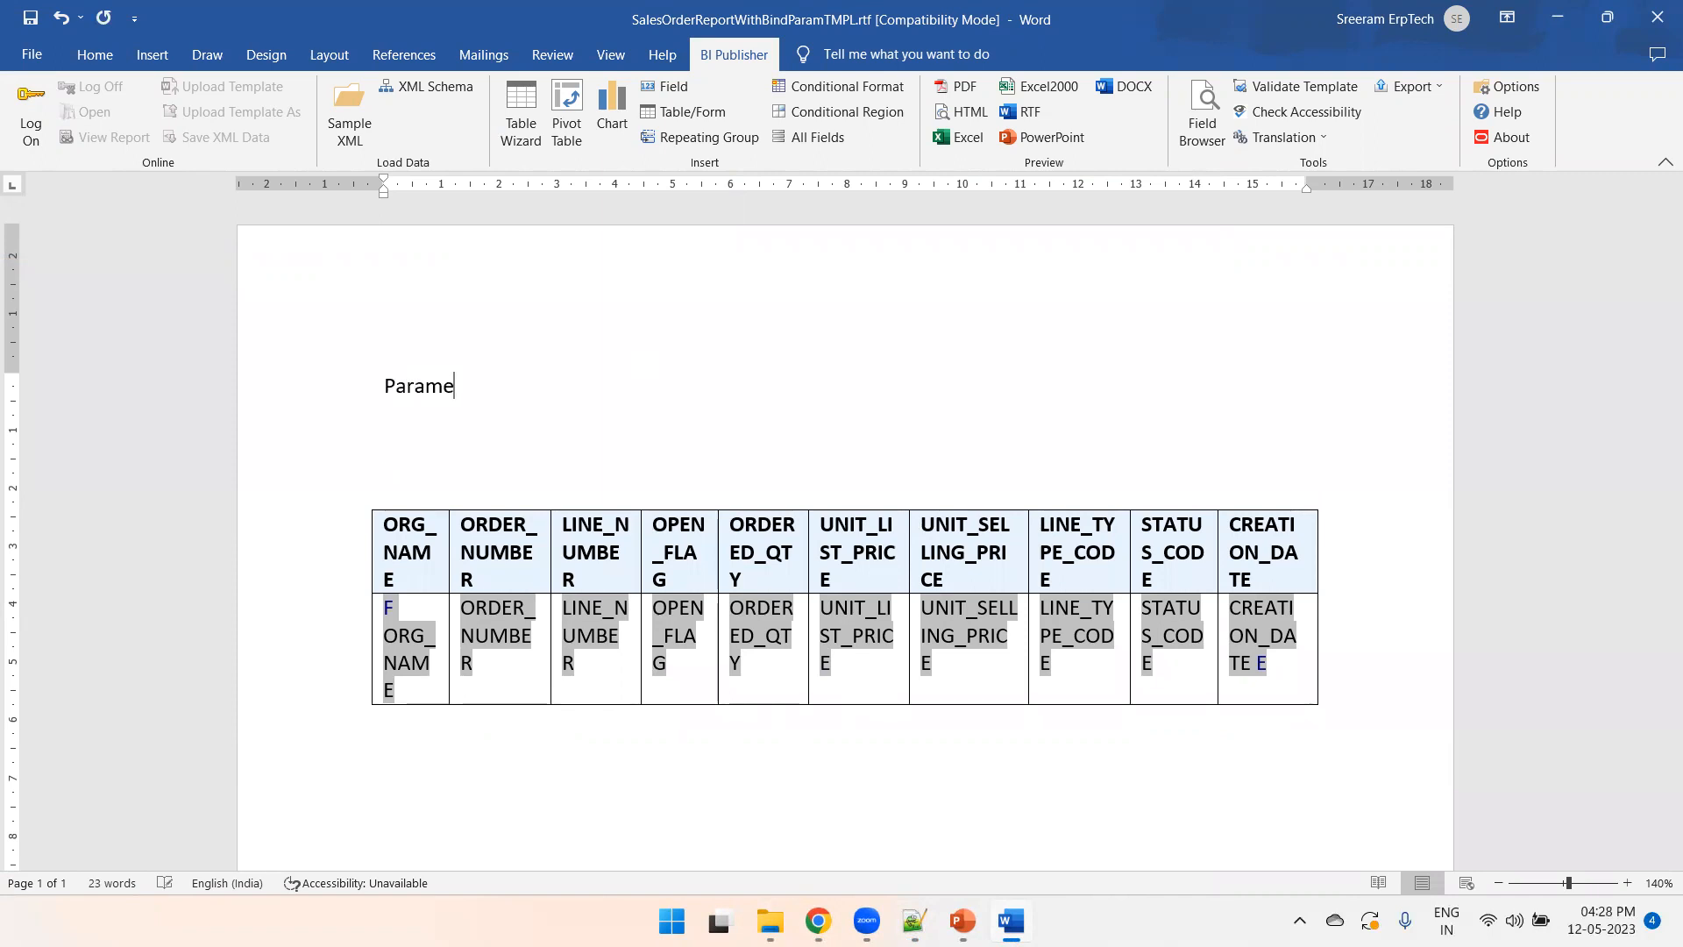
{"action": "key", "text": "Return"}
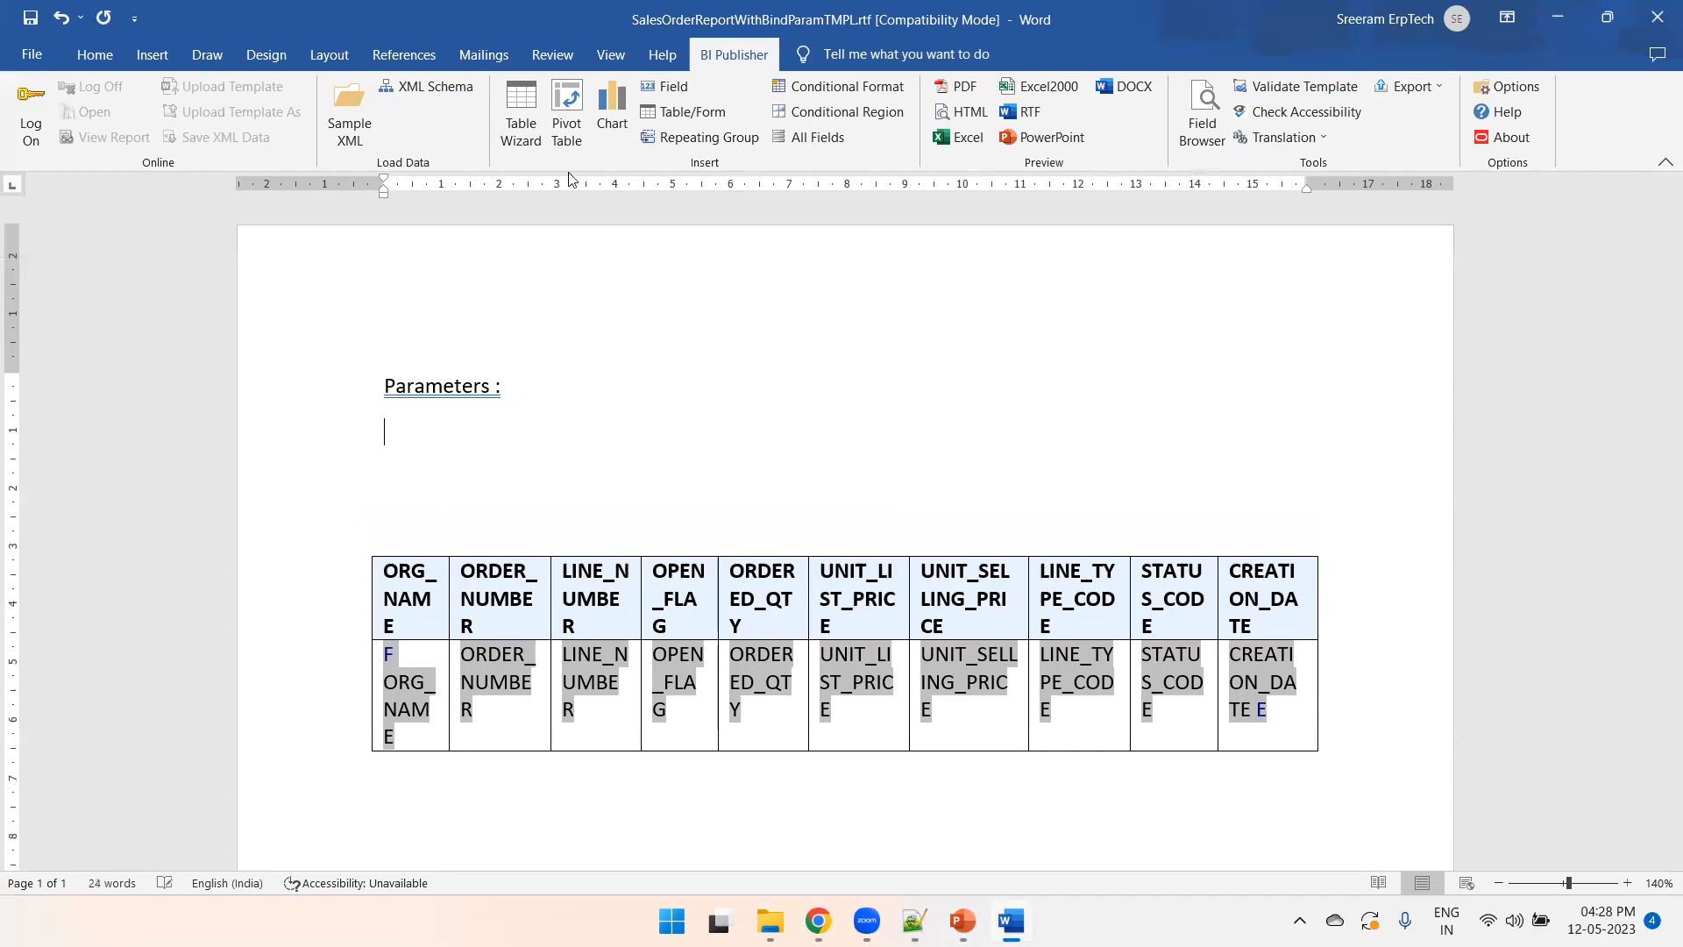
- Insert a two-column table under the Parameters heading with rows labelled Org Name, Sales Order Number, Creation Date and Status Code
{"action": "left_click", "coordinate": [152, 54]}
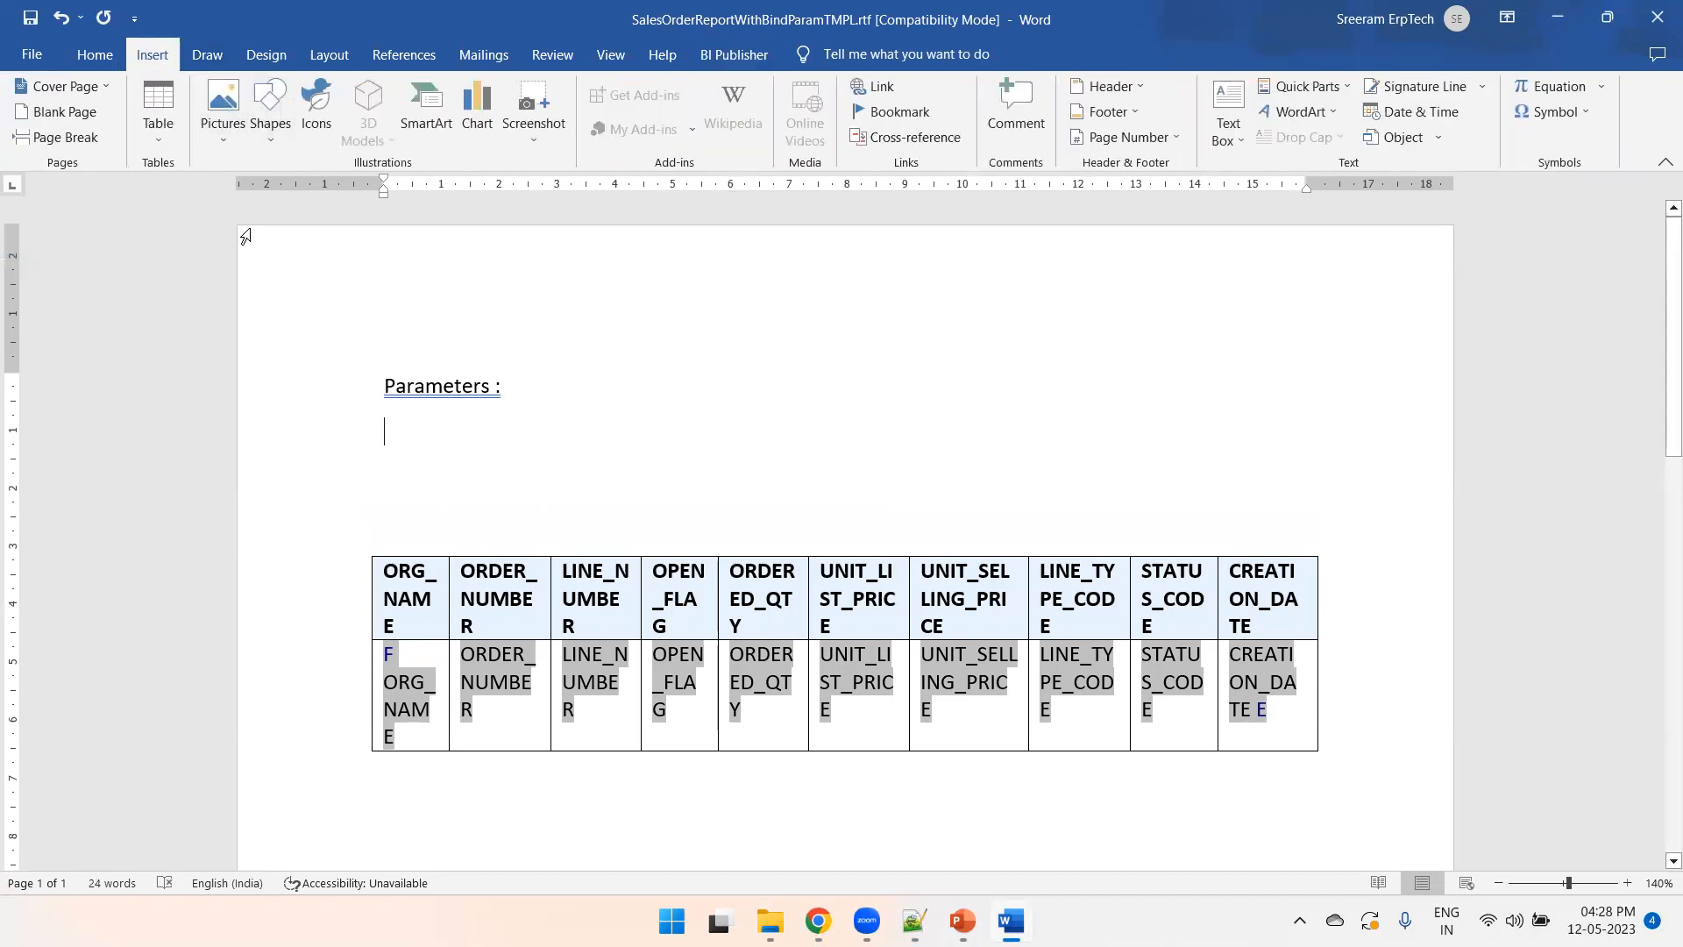
{"action": "left_click", "coordinate": [158, 145]}
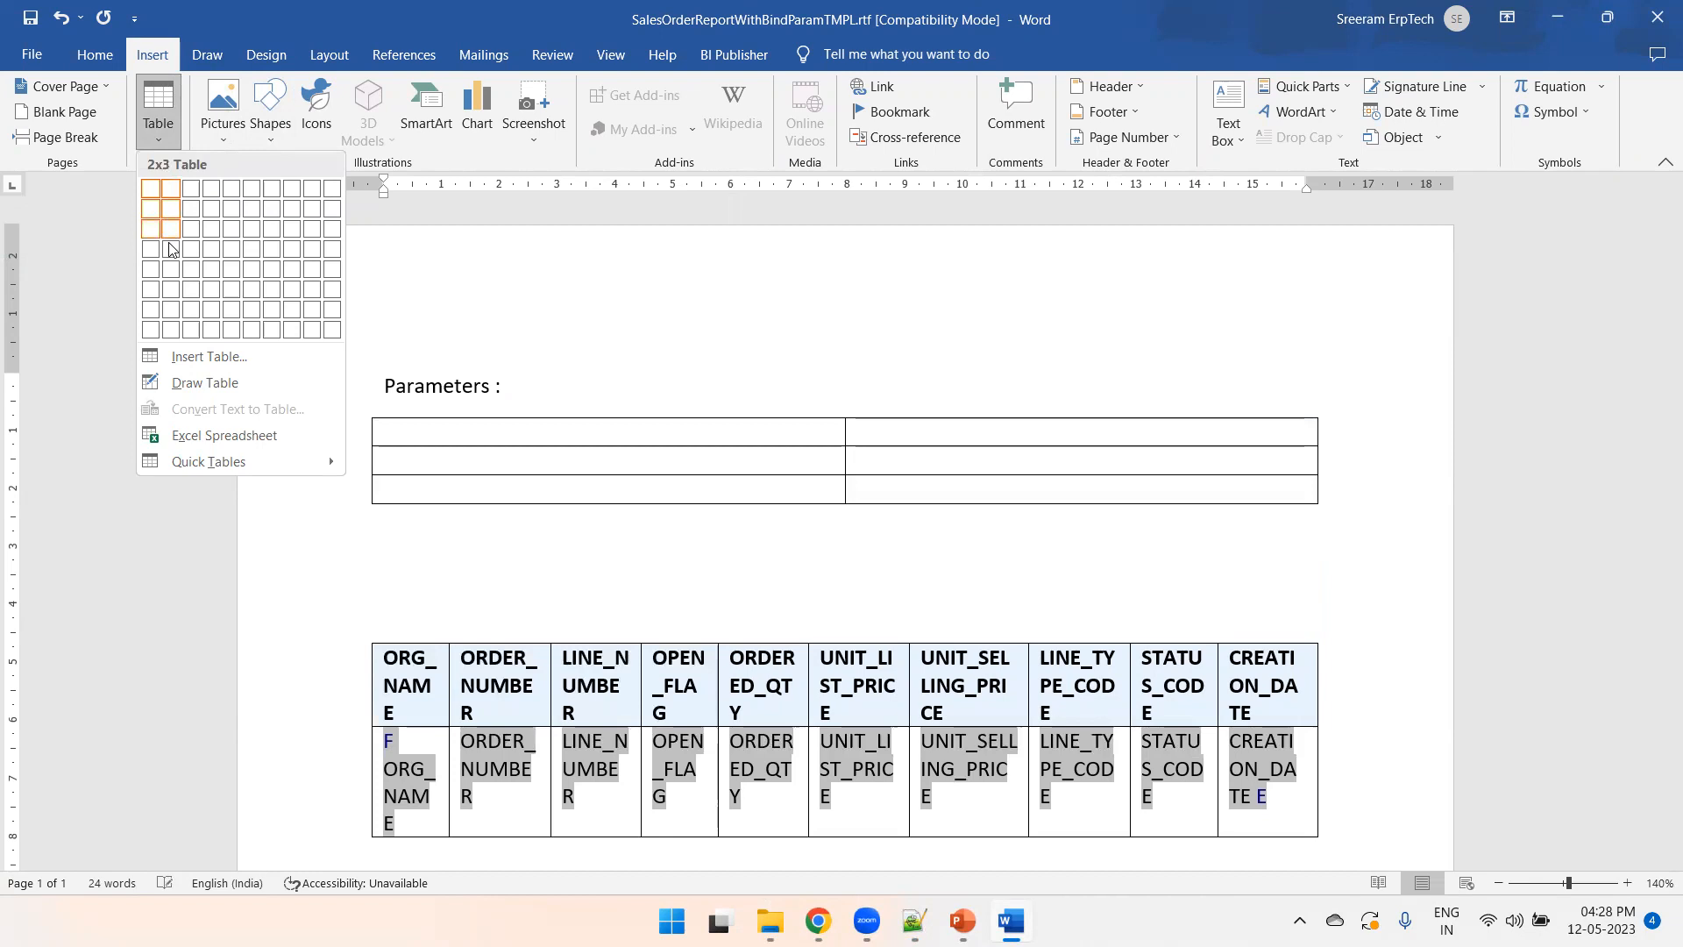
{"action": "left_click", "coordinate": [170, 213]}
{"action": "type", "text": "Org Name Sales Order Number Creation Date"}
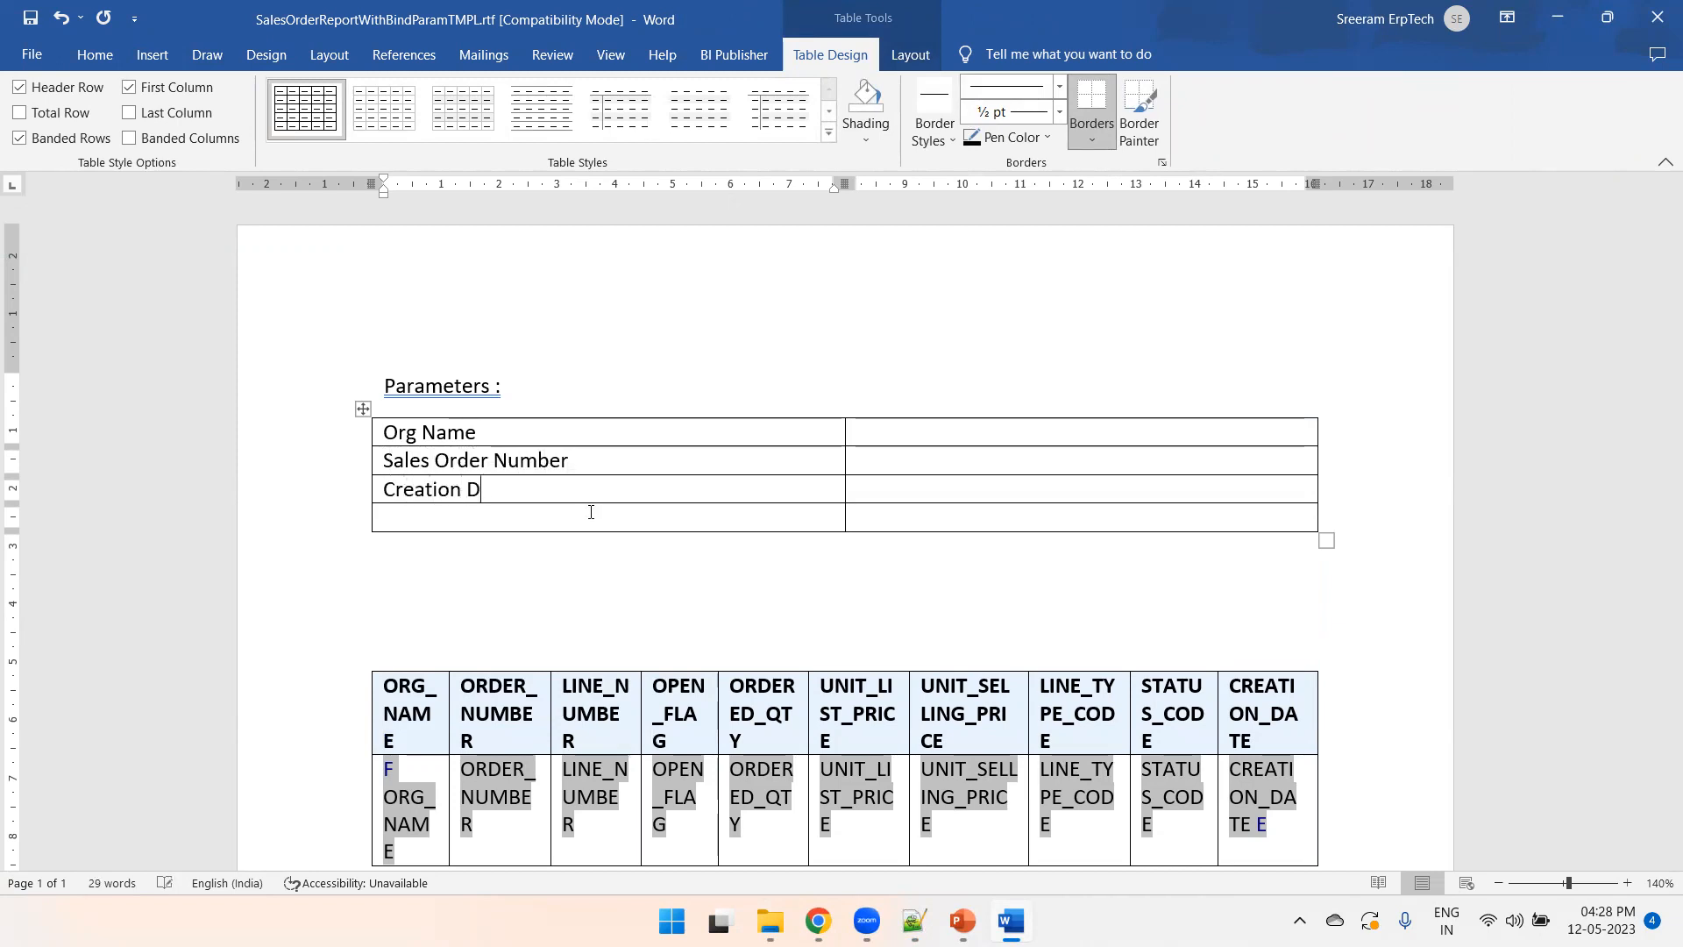
{"action": "left_click", "coordinate": [589, 515]}
{"action": "type", "text": "Status Code"}
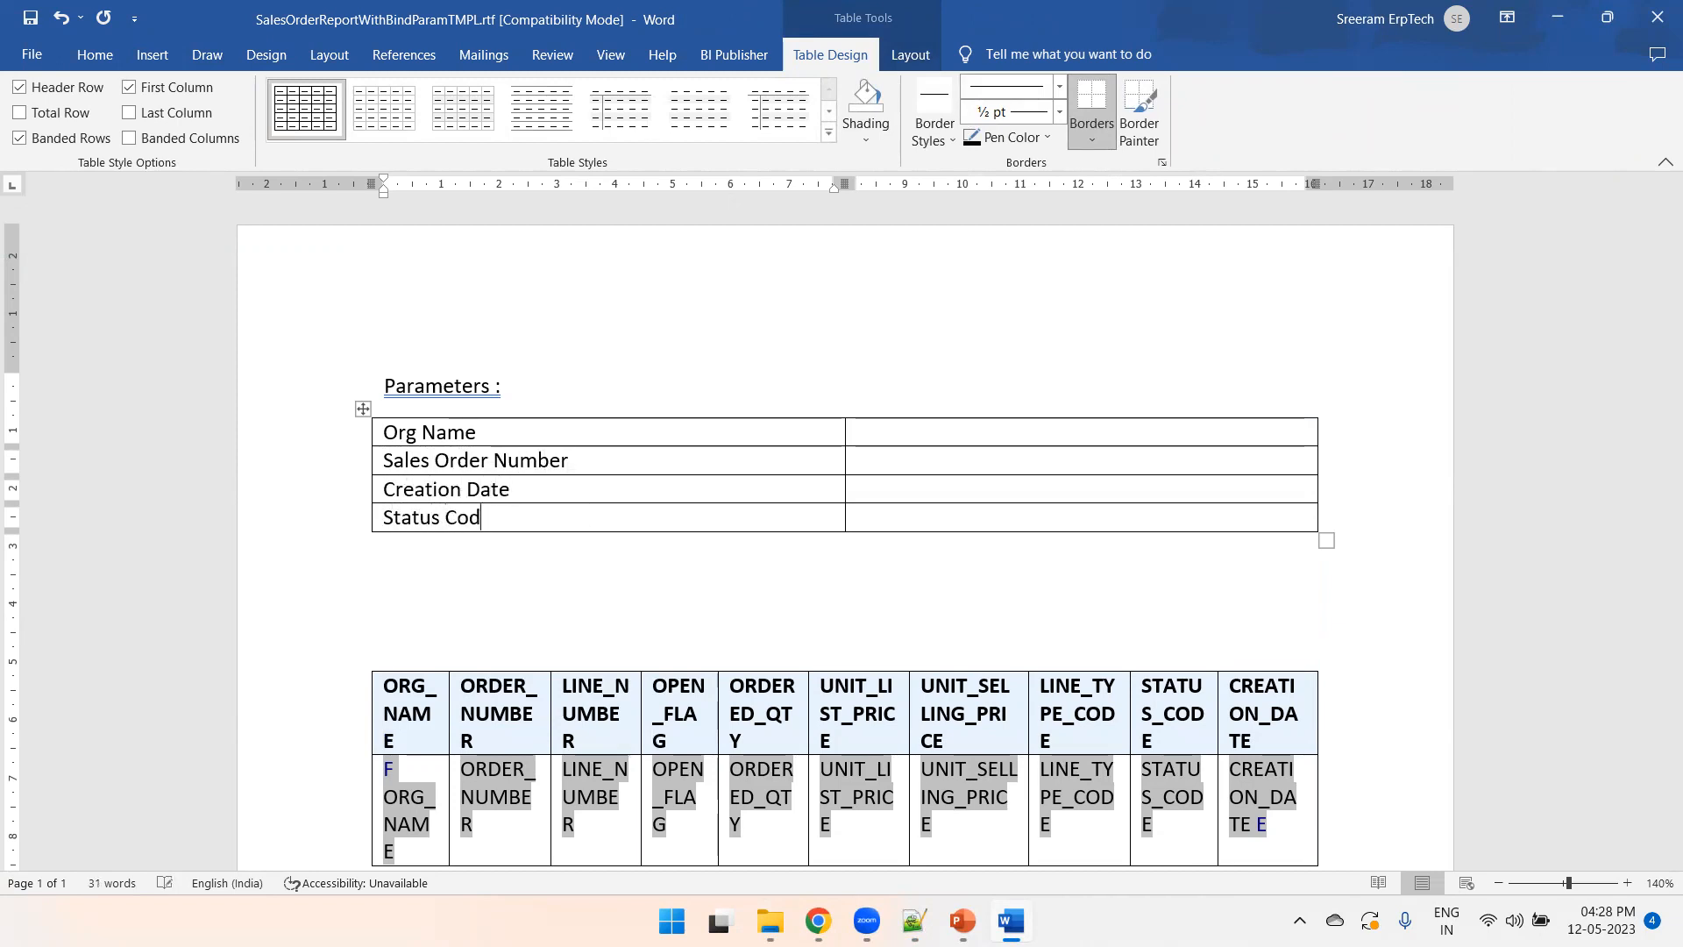
- Insert the BUSINESSUNIT_NAME field from the G_2 group into the value cell of the Org Name row
{"action": "left_click", "coordinate": [889, 436]}
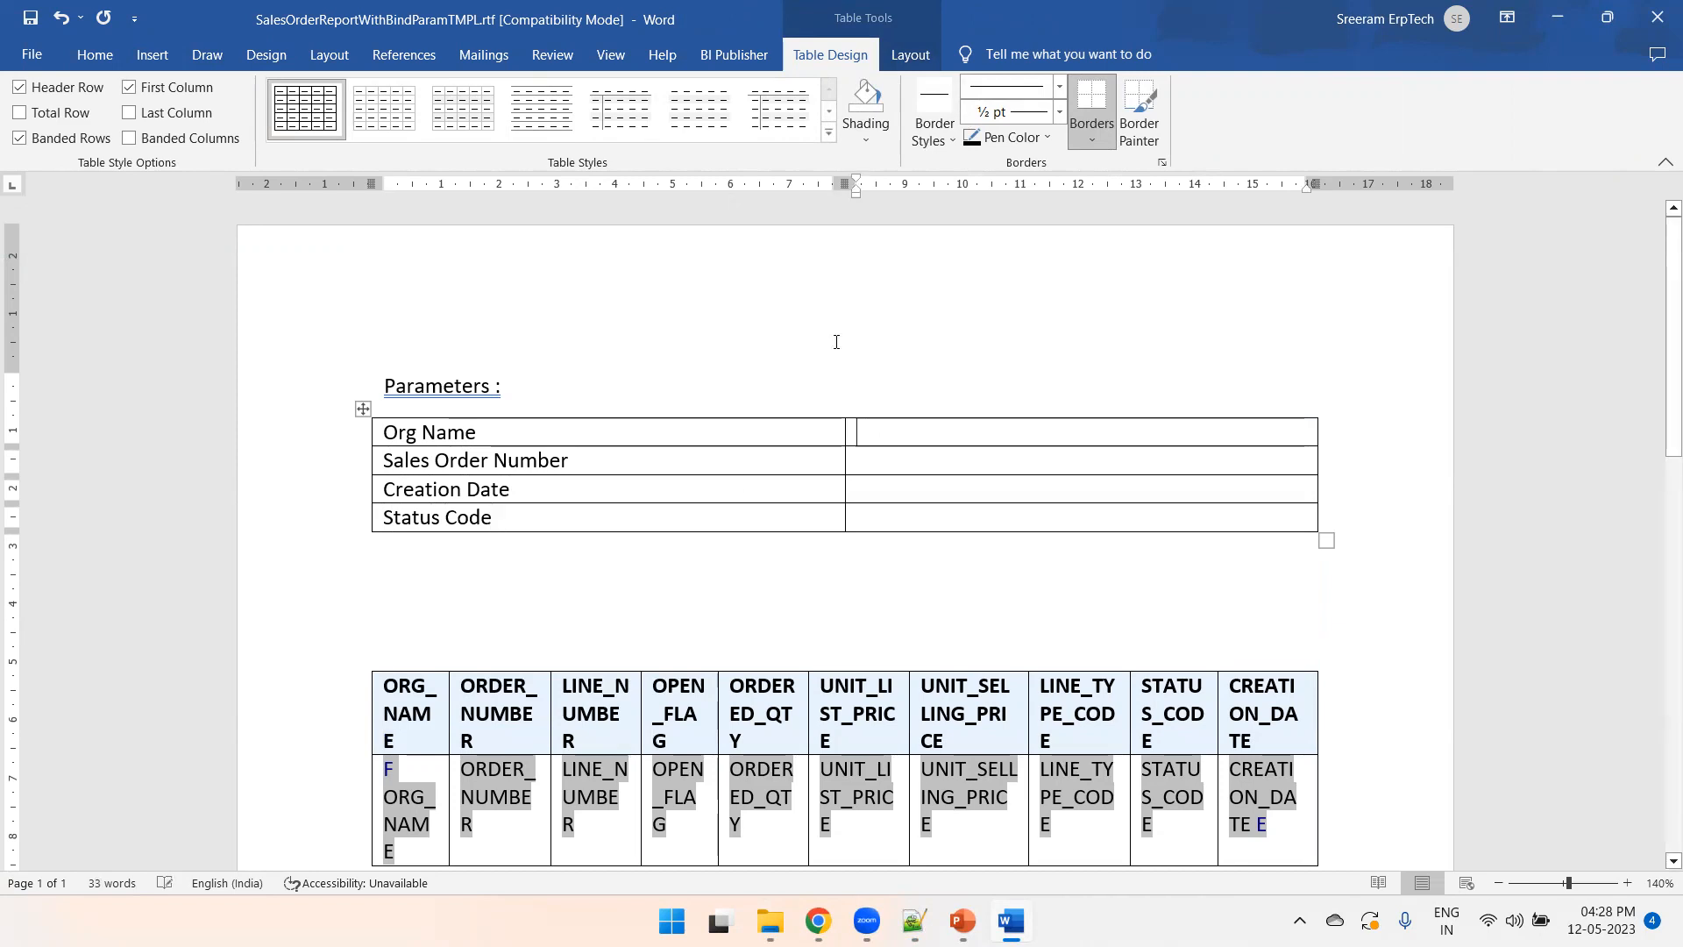
{"action": "left_click", "coordinate": [734, 55]}
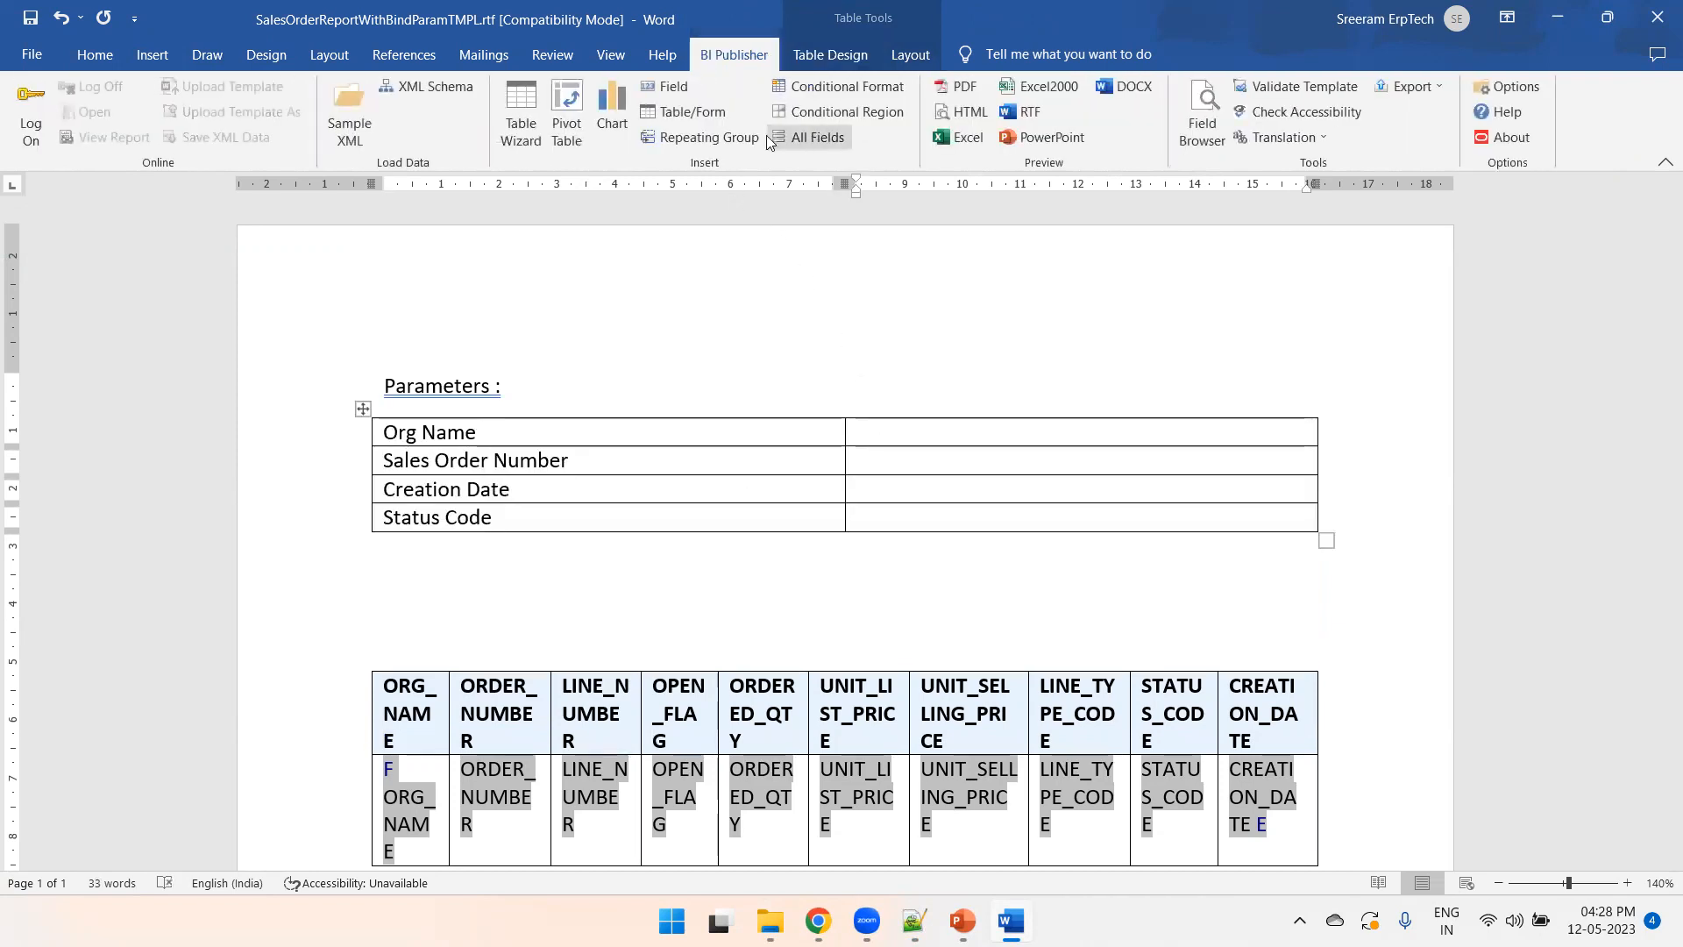
{"action": "left_click", "coordinate": [669, 88]}
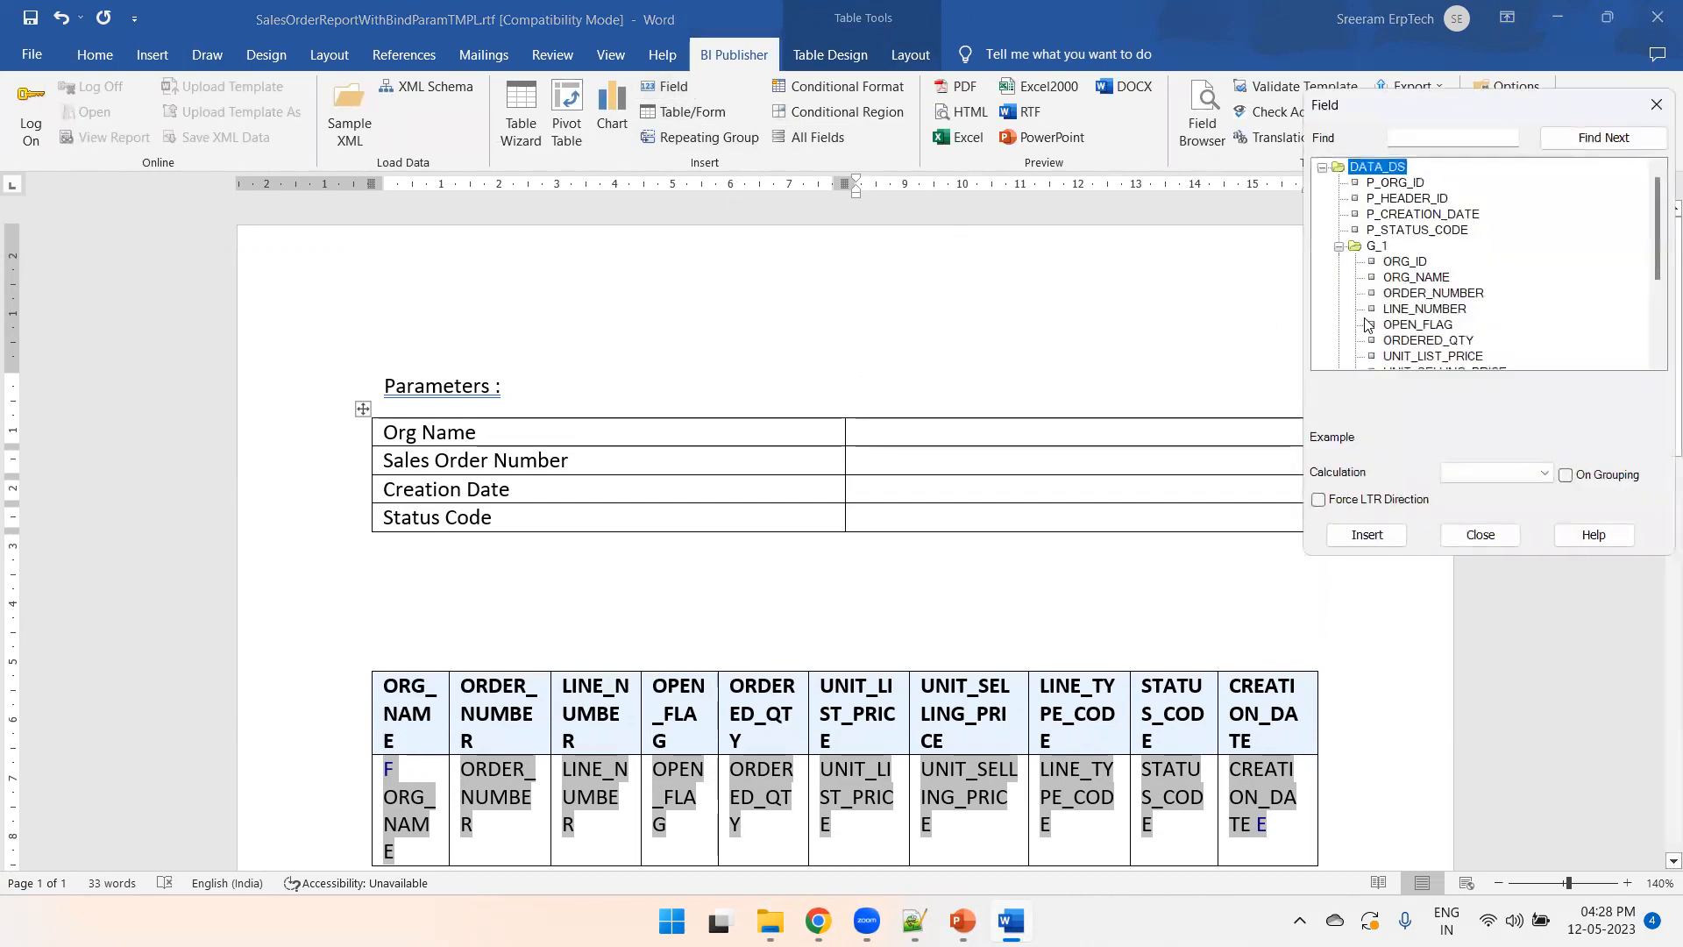
{"action": "left_click", "coordinate": [892, 434]}
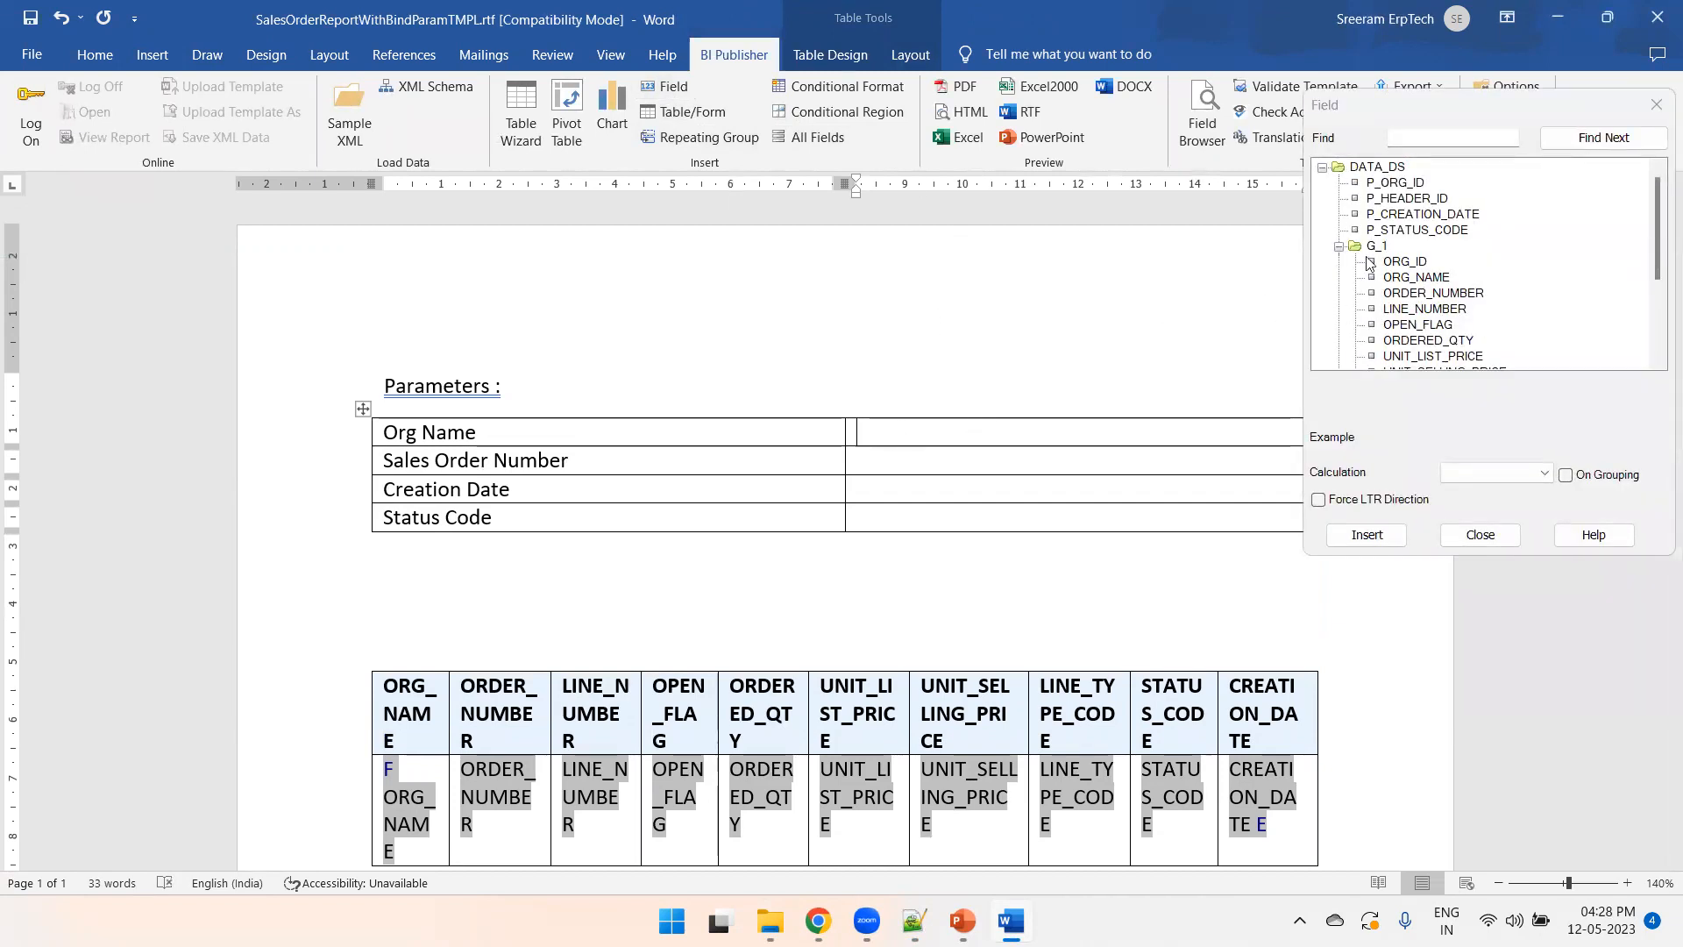
{"action": "left_click", "coordinate": [1338, 247]}
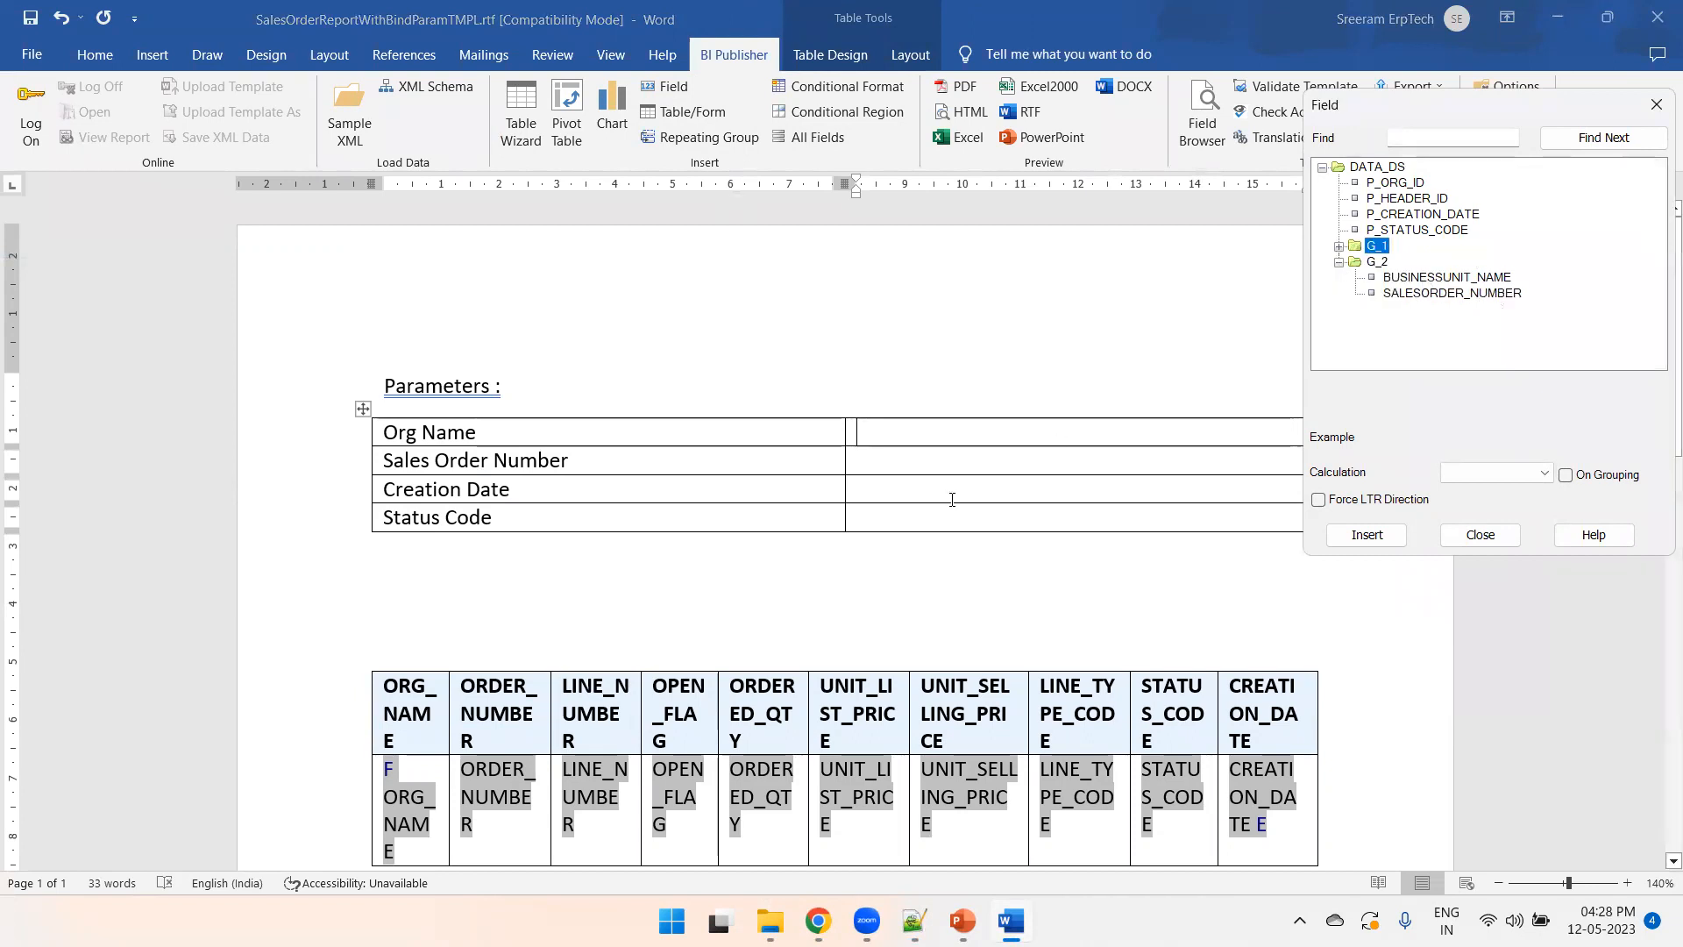
{"action": "left_click", "coordinate": [1431, 279]}
{"action": "left_click", "coordinate": [1367, 534]}
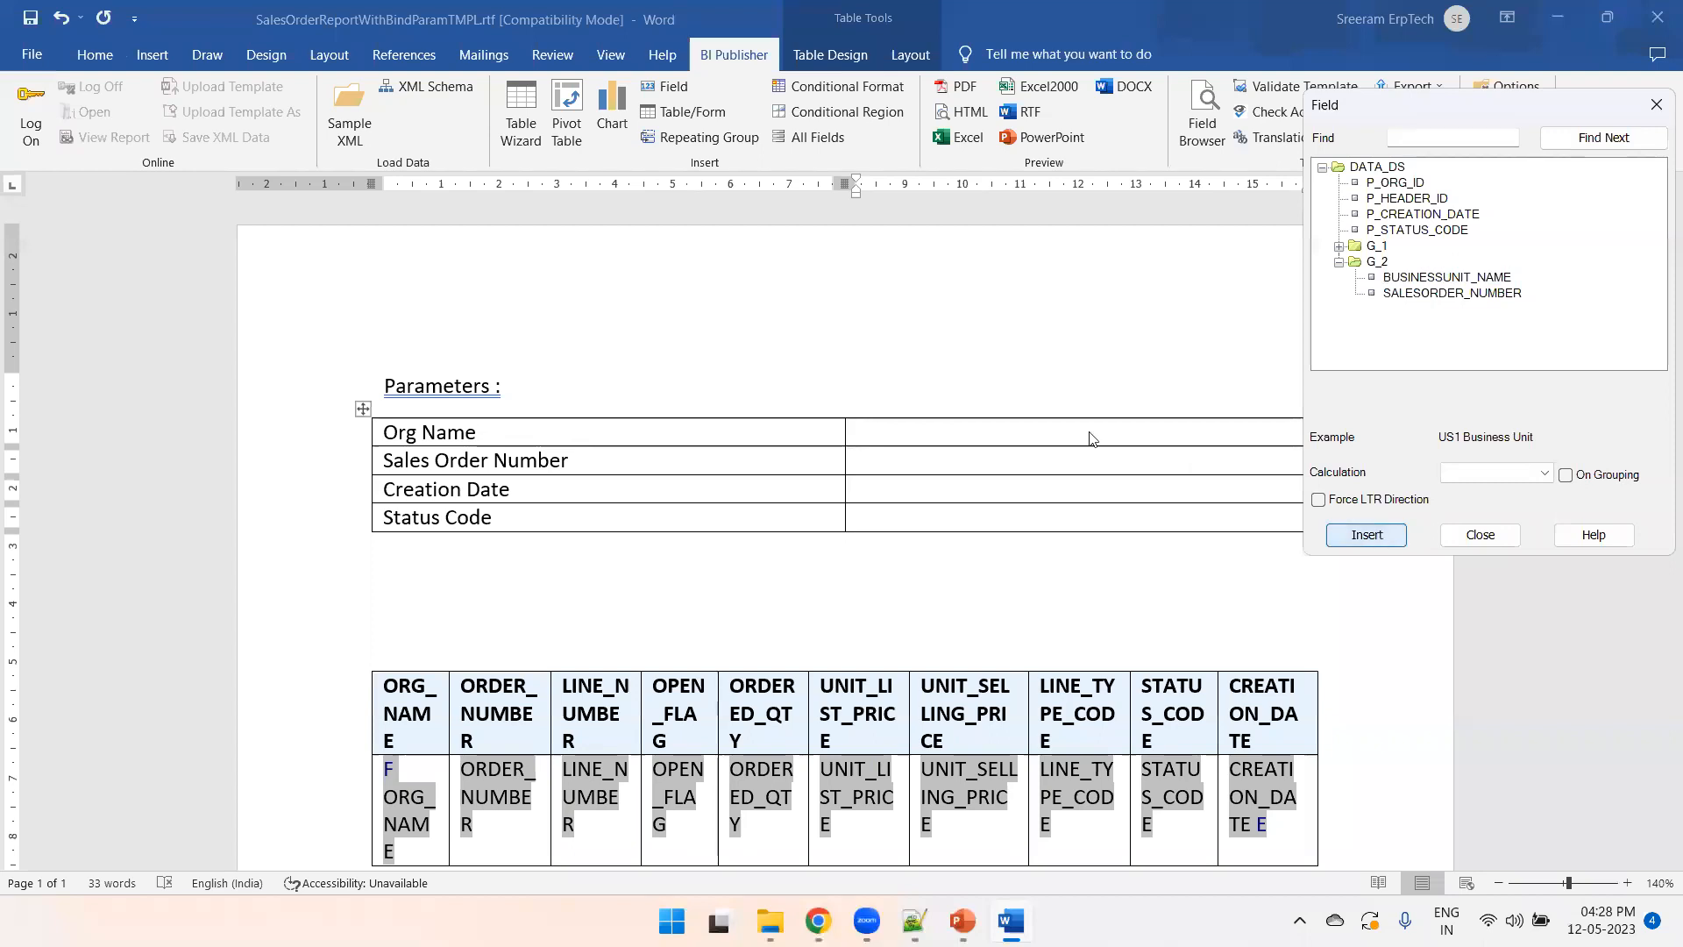
- Insert SALESORDER_NUMBER as the Sales Order Number value and P_CREATION_DATE as the Creation Date value in the parameter table
{"action": "left_click", "coordinate": [1013, 464]}
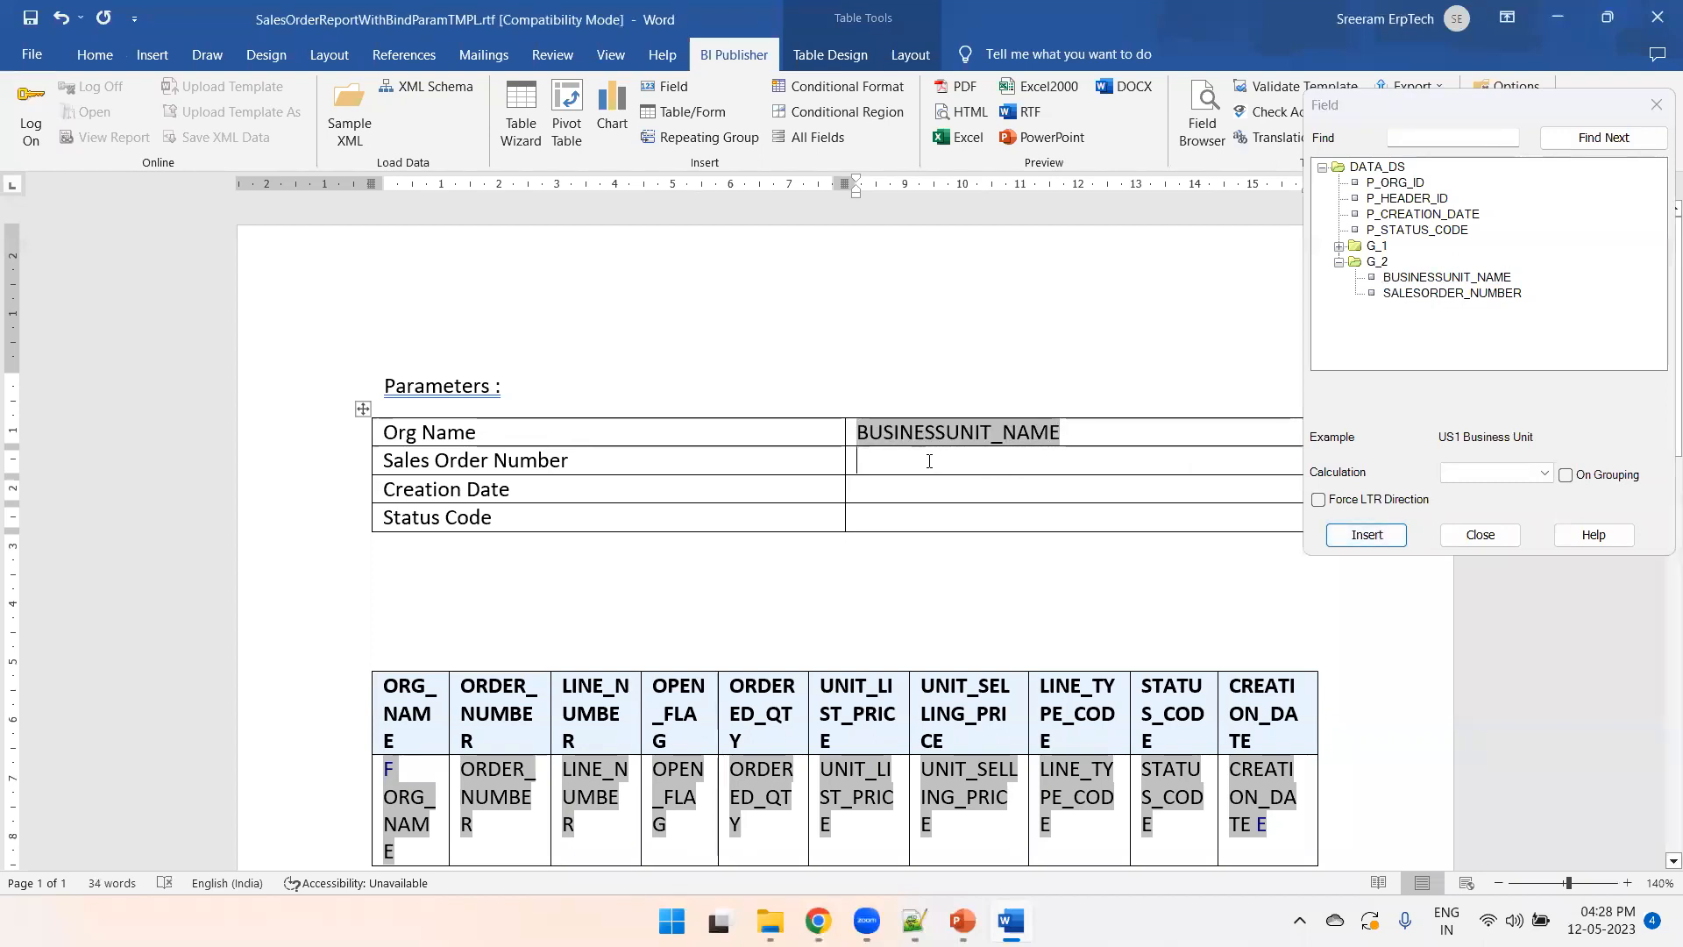
{"action": "left_click", "coordinate": [1477, 294]}
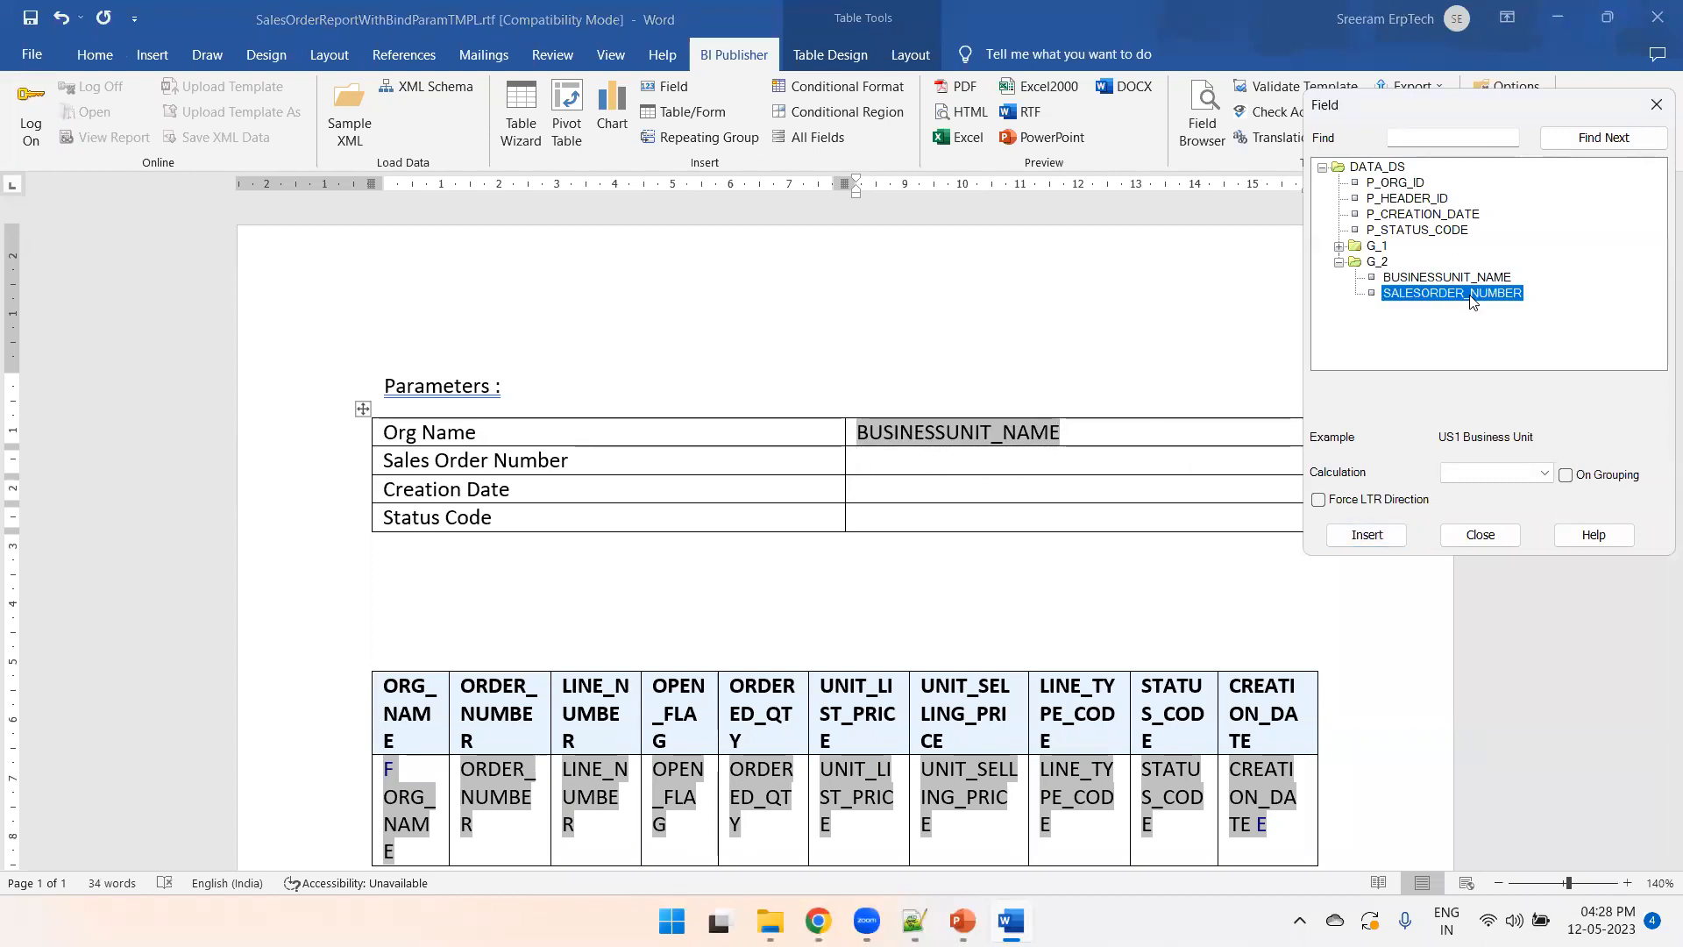
{"action": "left_click", "coordinate": [1385, 536]}
{"action": "left_click", "coordinate": [892, 491]}
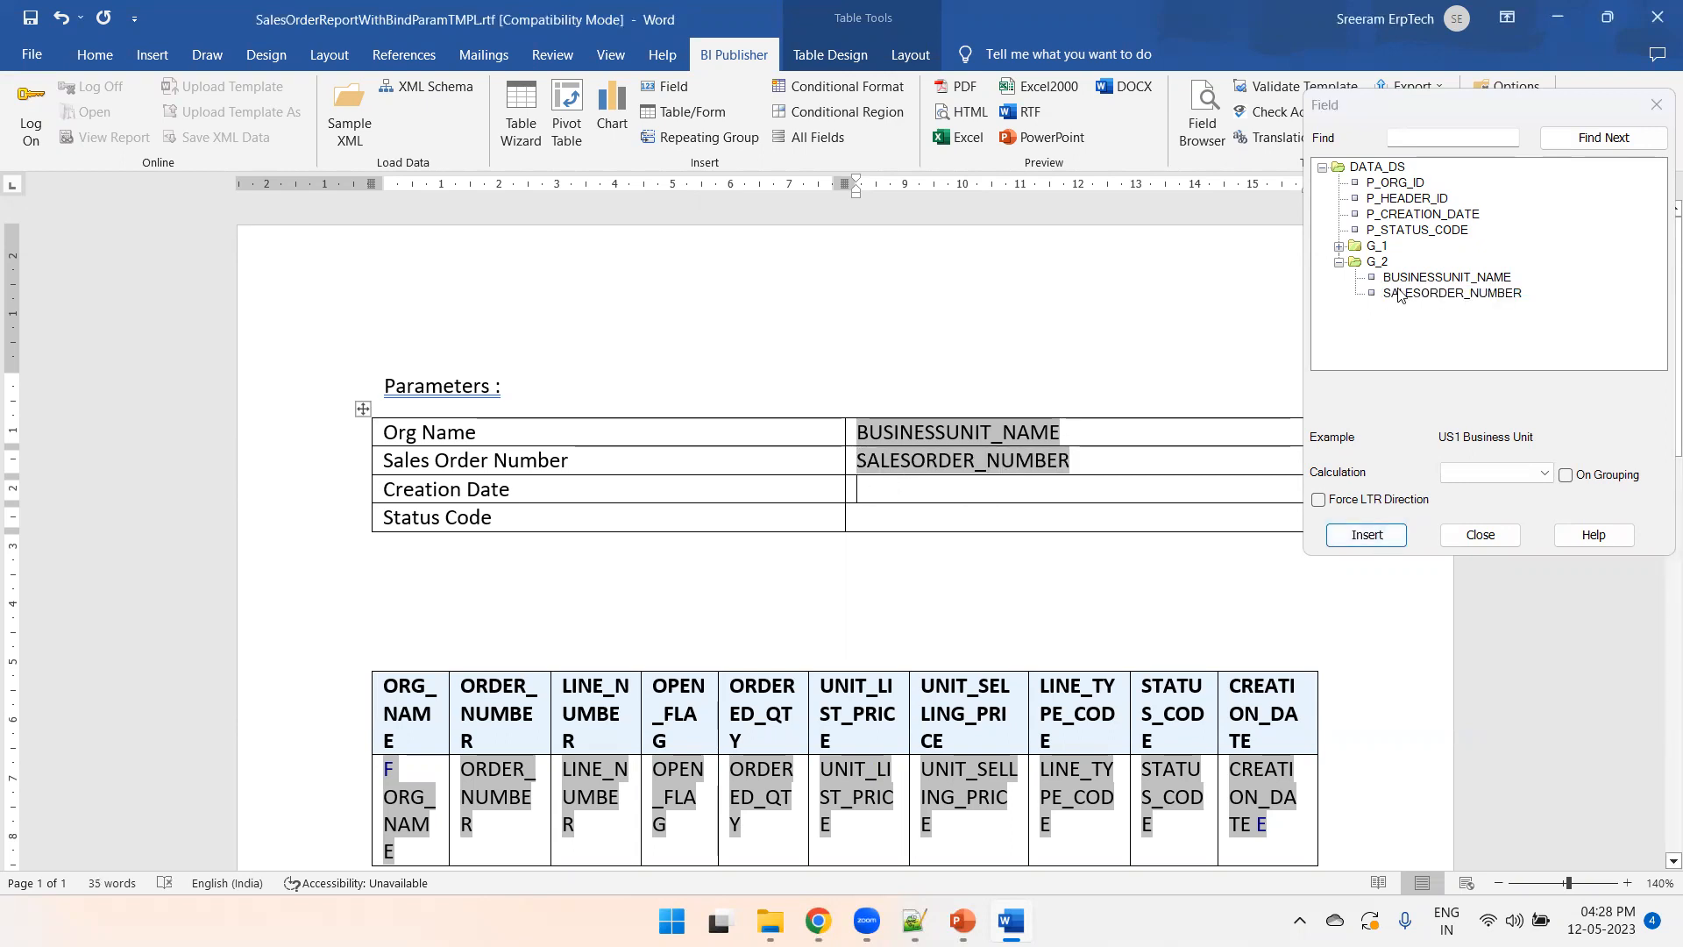
{"action": "left_click", "coordinate": [1427, 217]}
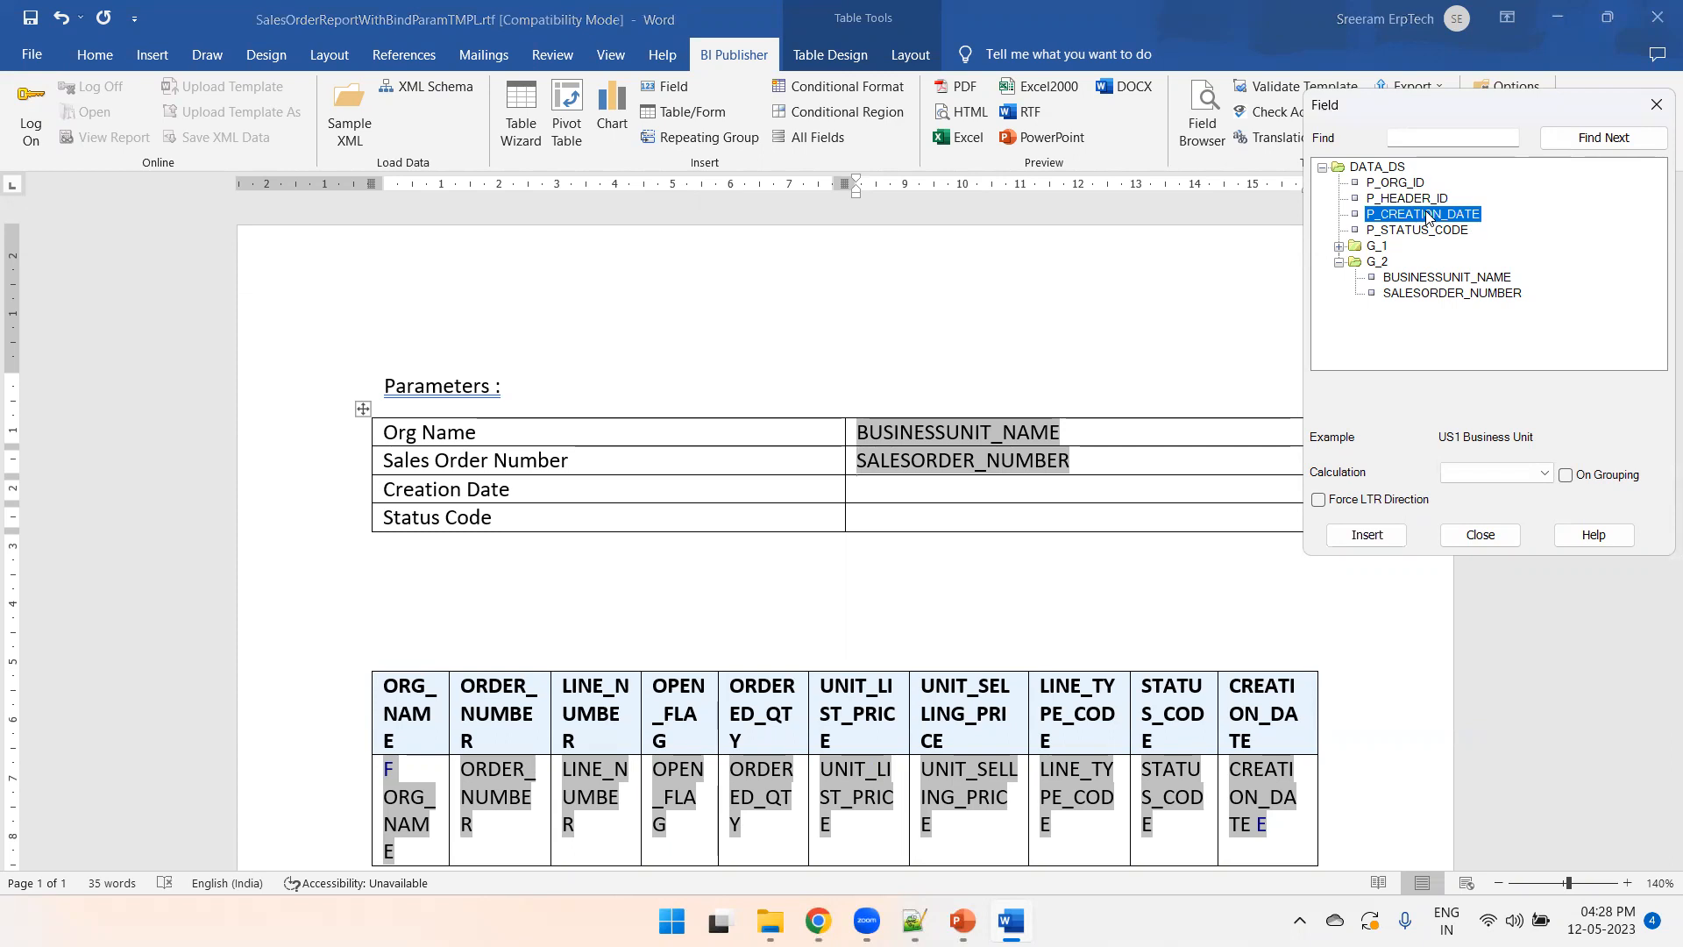
{"action": "left_click", "coordinate": [1365, 534]}
- Insert the P_STATUS_CODE field, close the field list, and place the field in the value cell of the Status Code row
{"action": "left_click", "coordinate": [961, 523]}
{"action": "left_click", "coordinate": [1417, 230]}
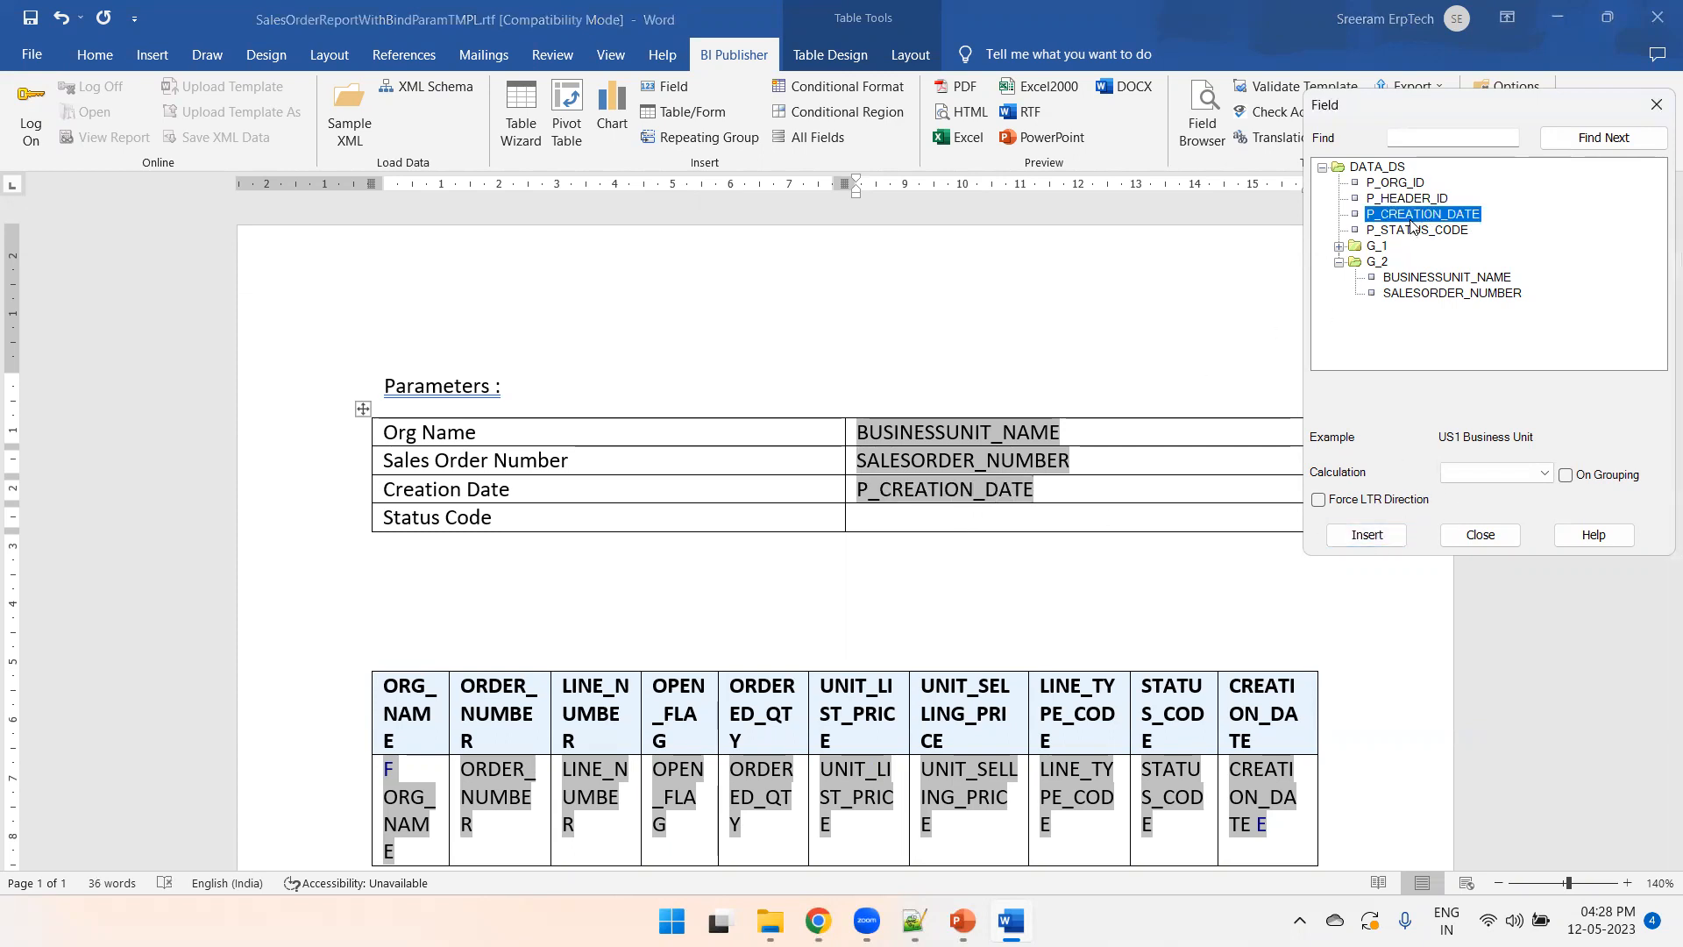
{"action": "left_click", "coordinate": [1369, 535]}
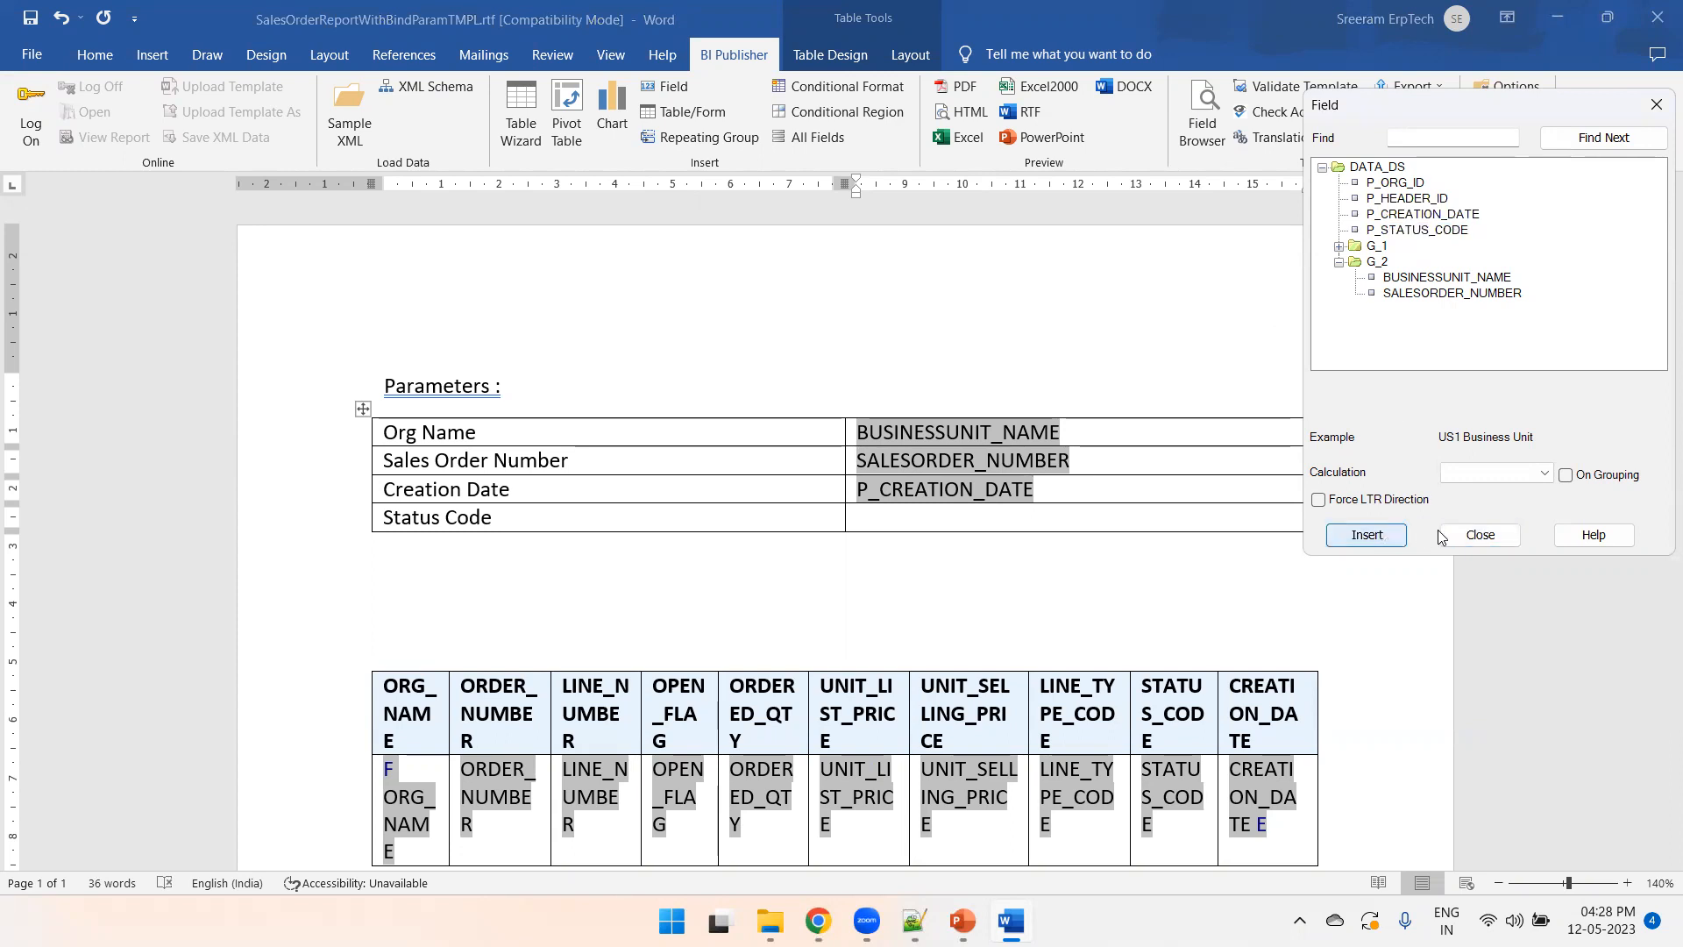
{"action": "left_click", "coordinate": [1475, 535]}
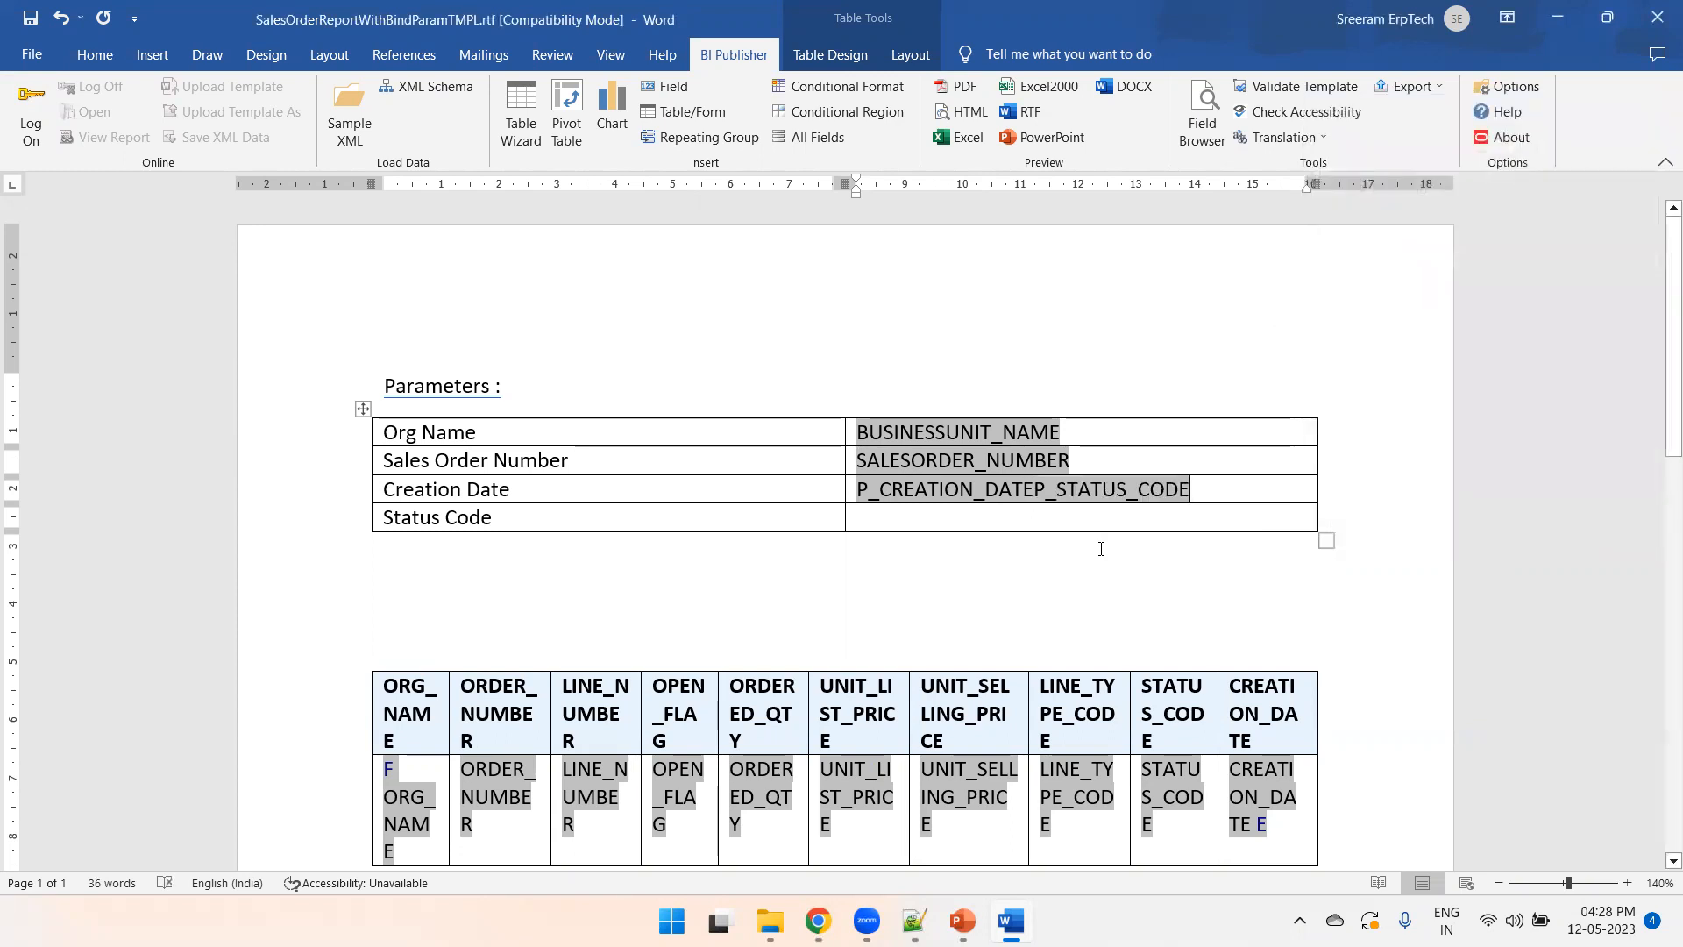
{"action": "left_click", "coordinate": [1099, 477]}
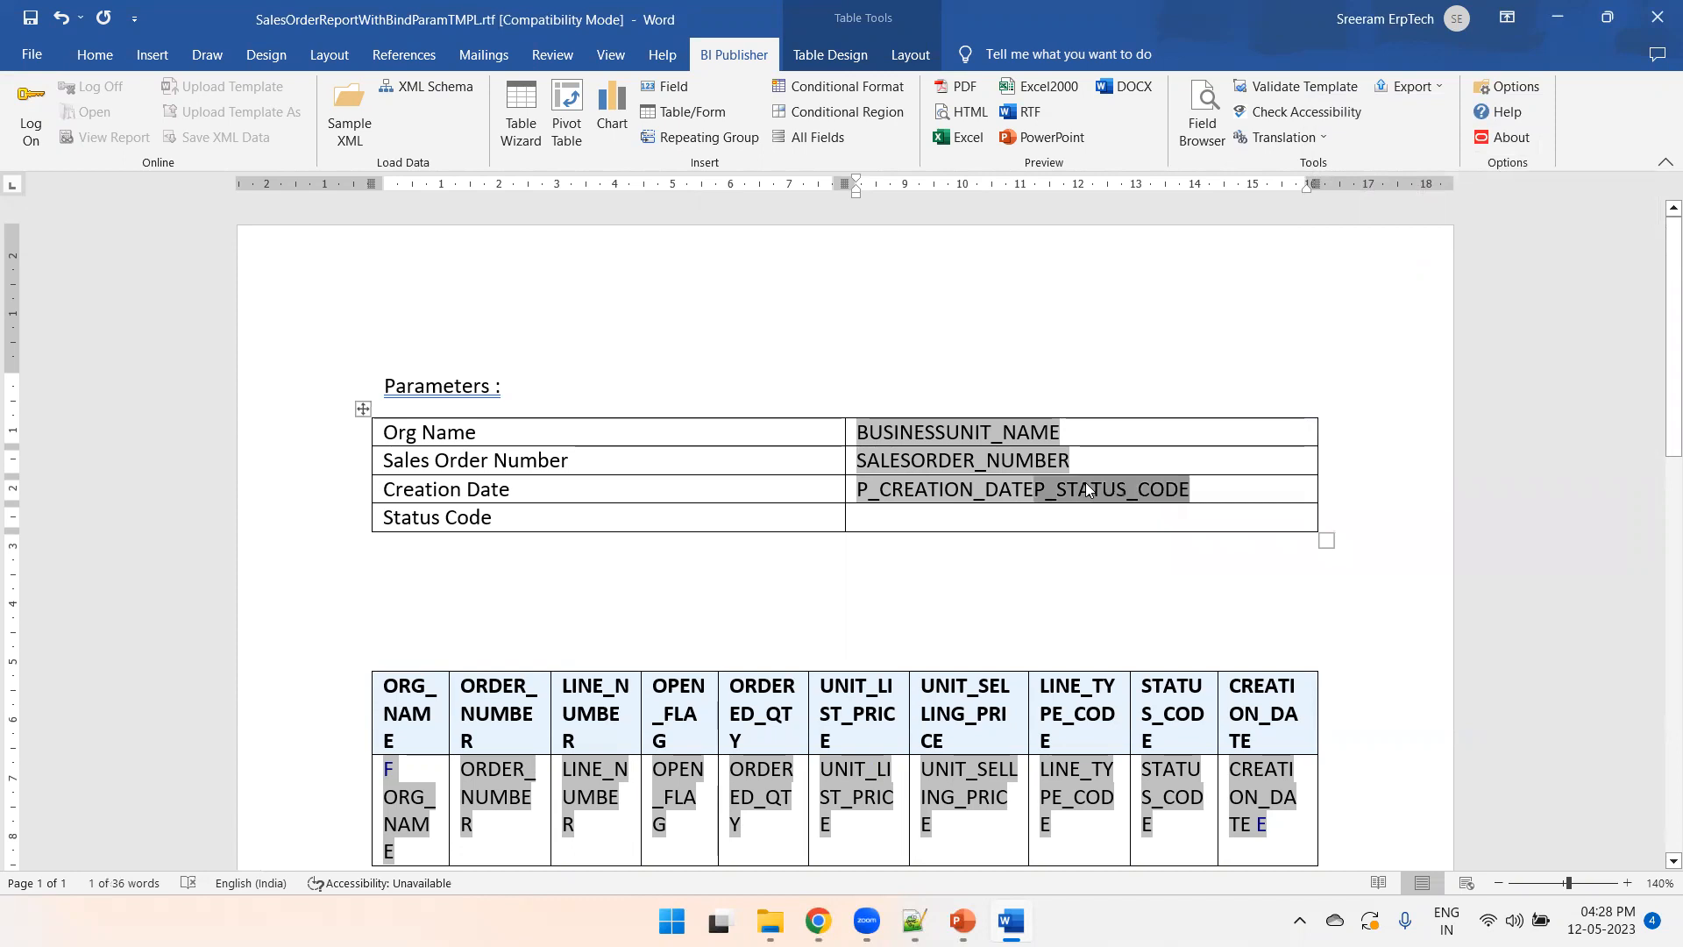
{"action": "key", "text": "Delete"}
{"action": "left_click", "coordinate": [928, 513]}
{"action": "type", "text": "P_STATUS_CODE"}
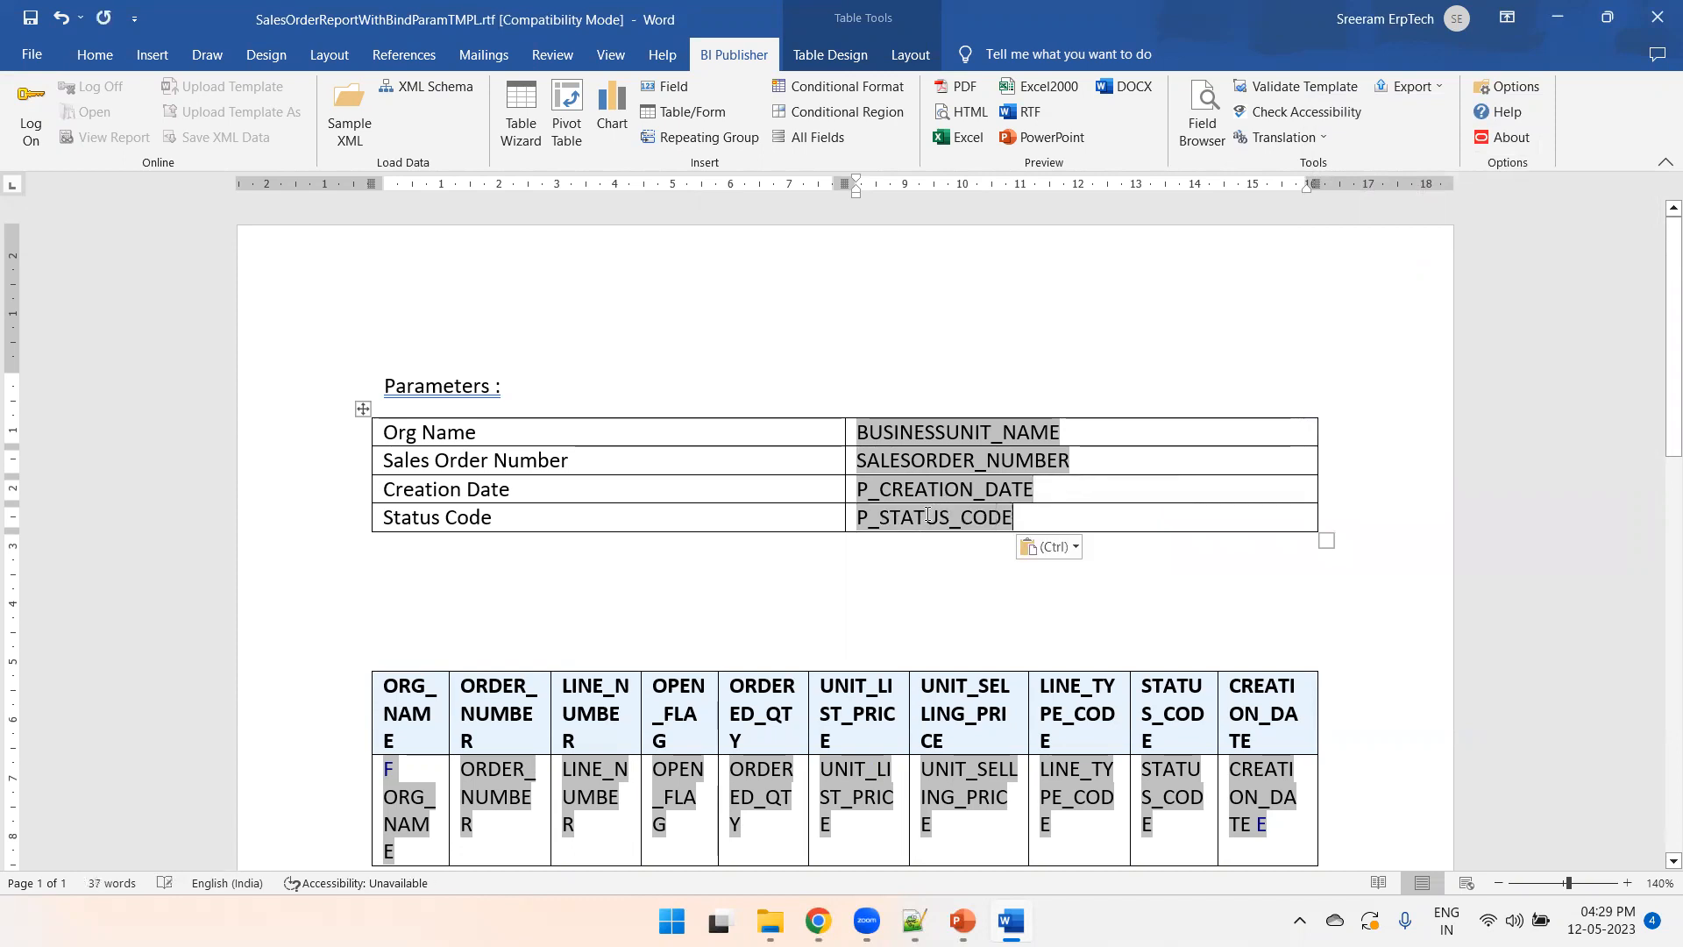
- Preview the template as HTML and check the parameter values above the order table
{"action": "left_click", "coordinate": [961, 112]}
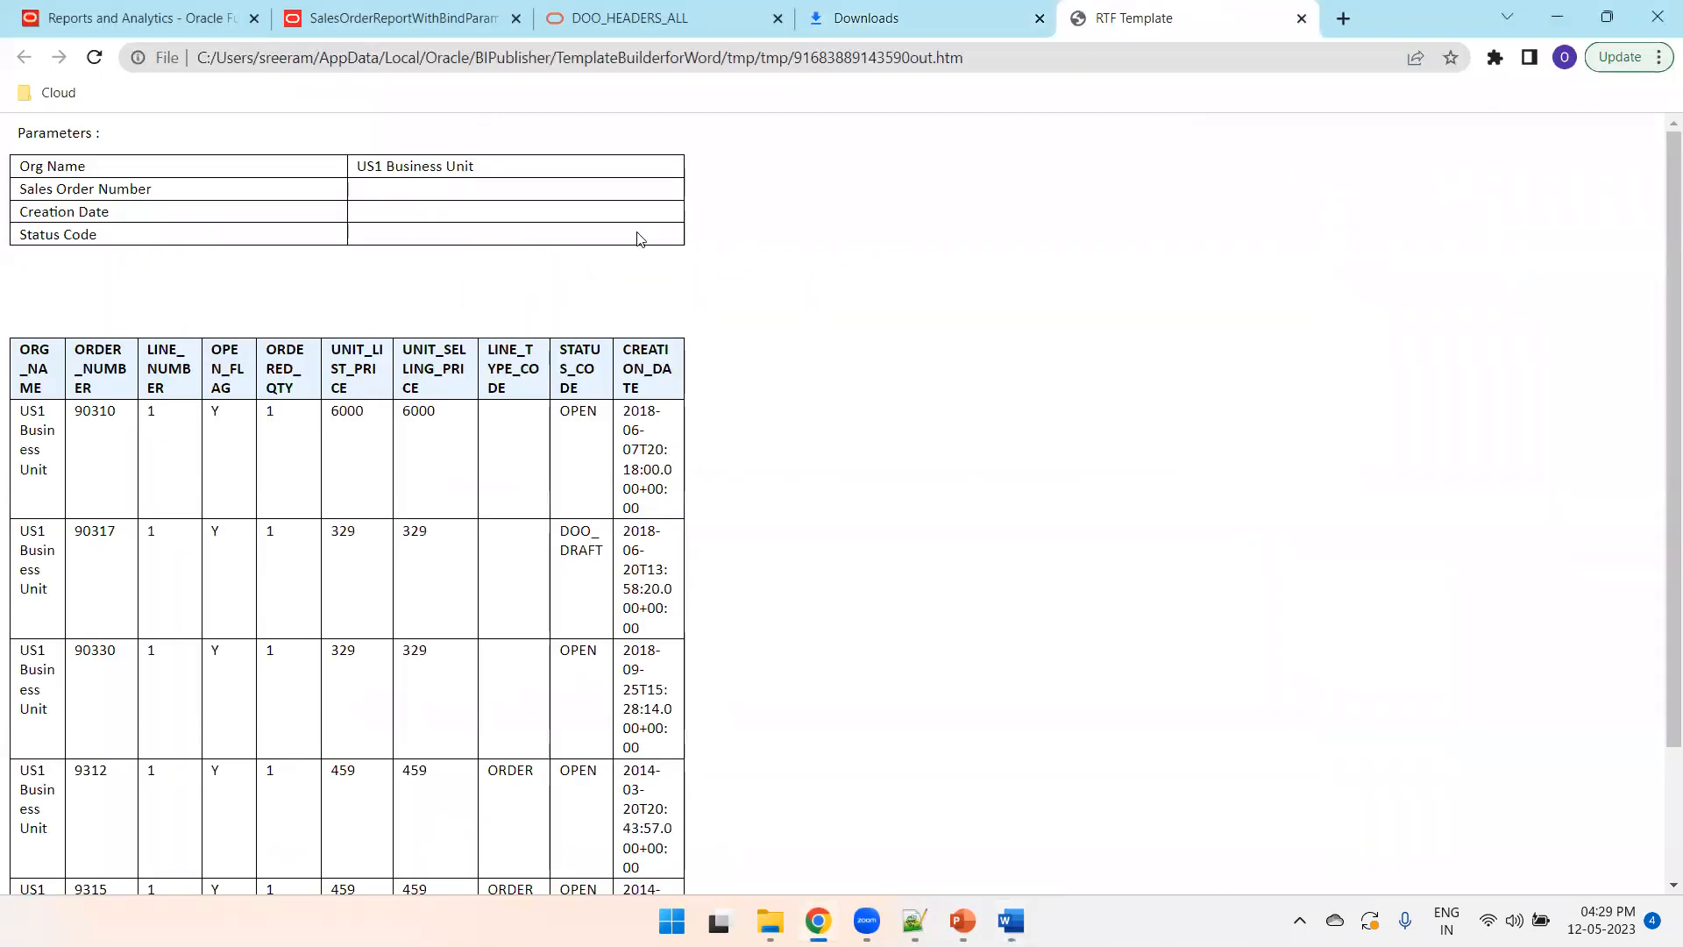
{"action": "left_click_drag", "start_coordinate": [500, 168], "coordinate": [335, 183]}
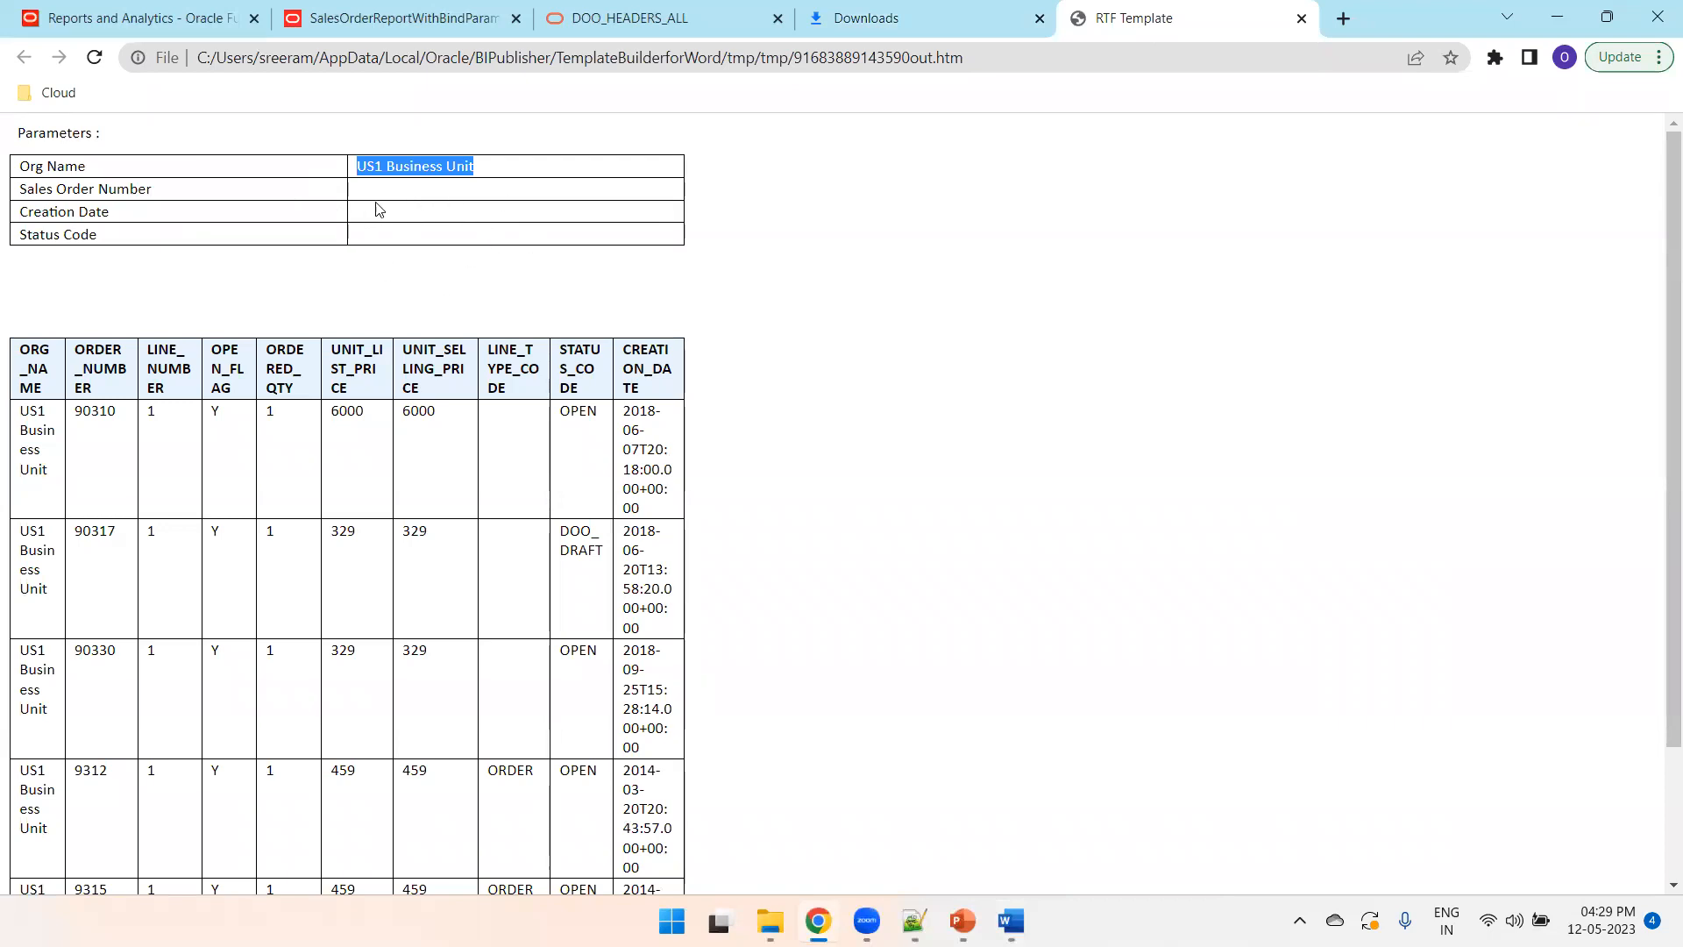
{"action": "left_click", "coordinate": [360, 230]}
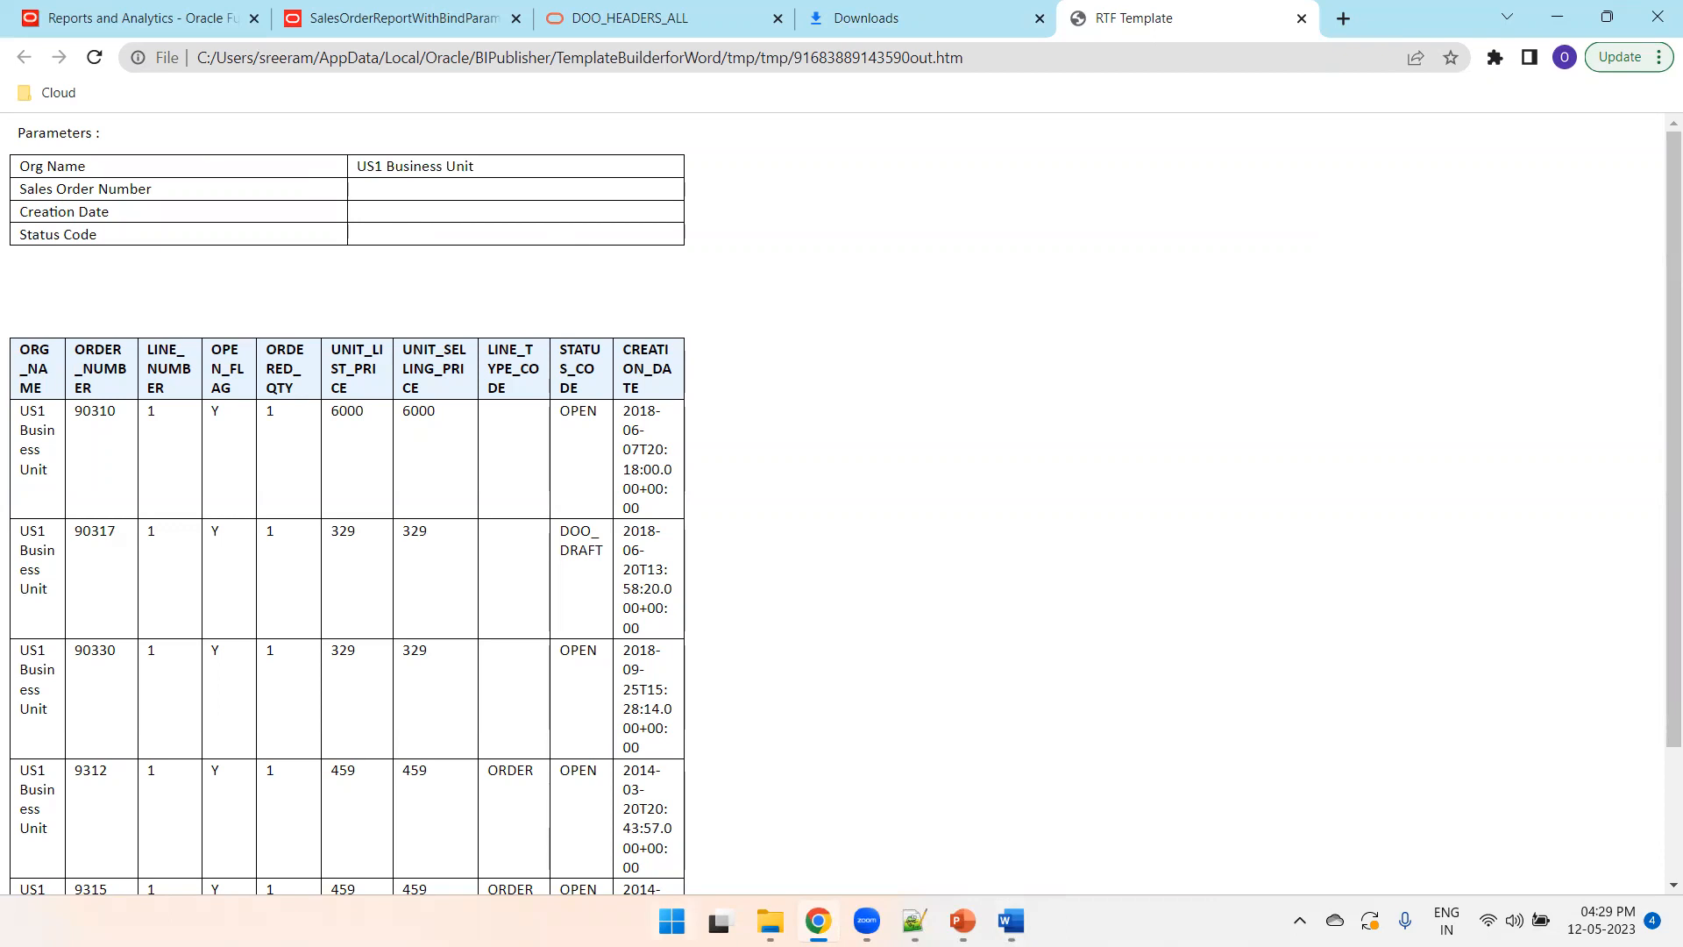
- Return to the data model in the browser, save it, and create a report from it using the report editor
{"action": "left_click", "coordinate": [413, 12]}
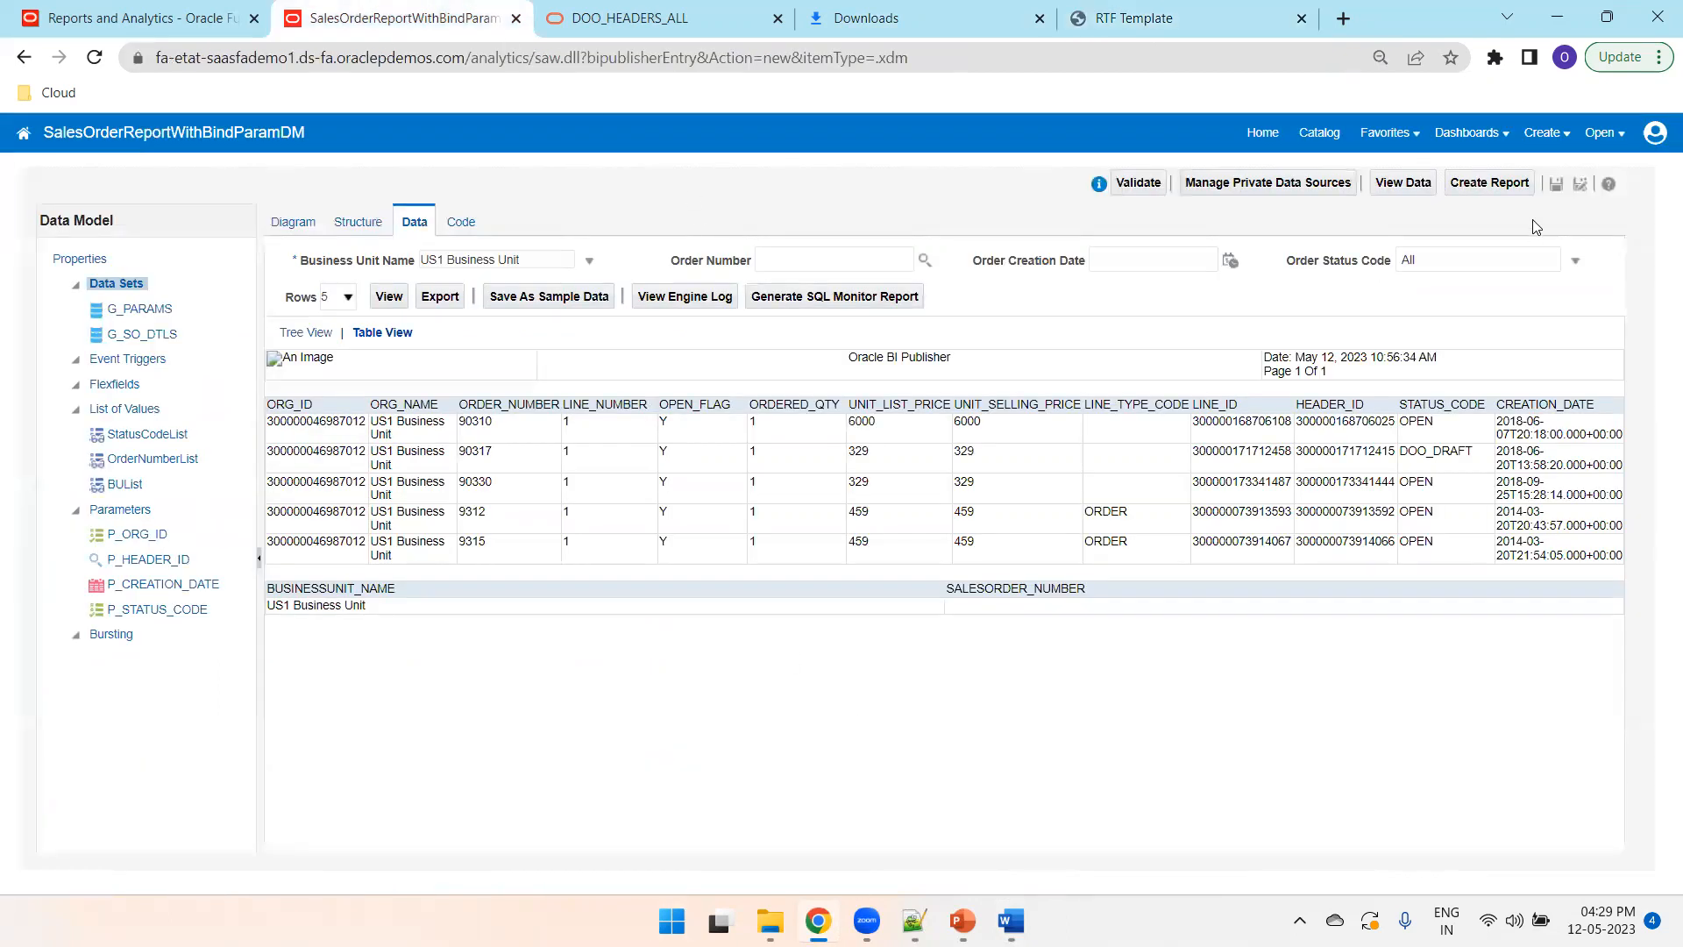
{"action": "left_click", "coordinate": [1557, 185]}
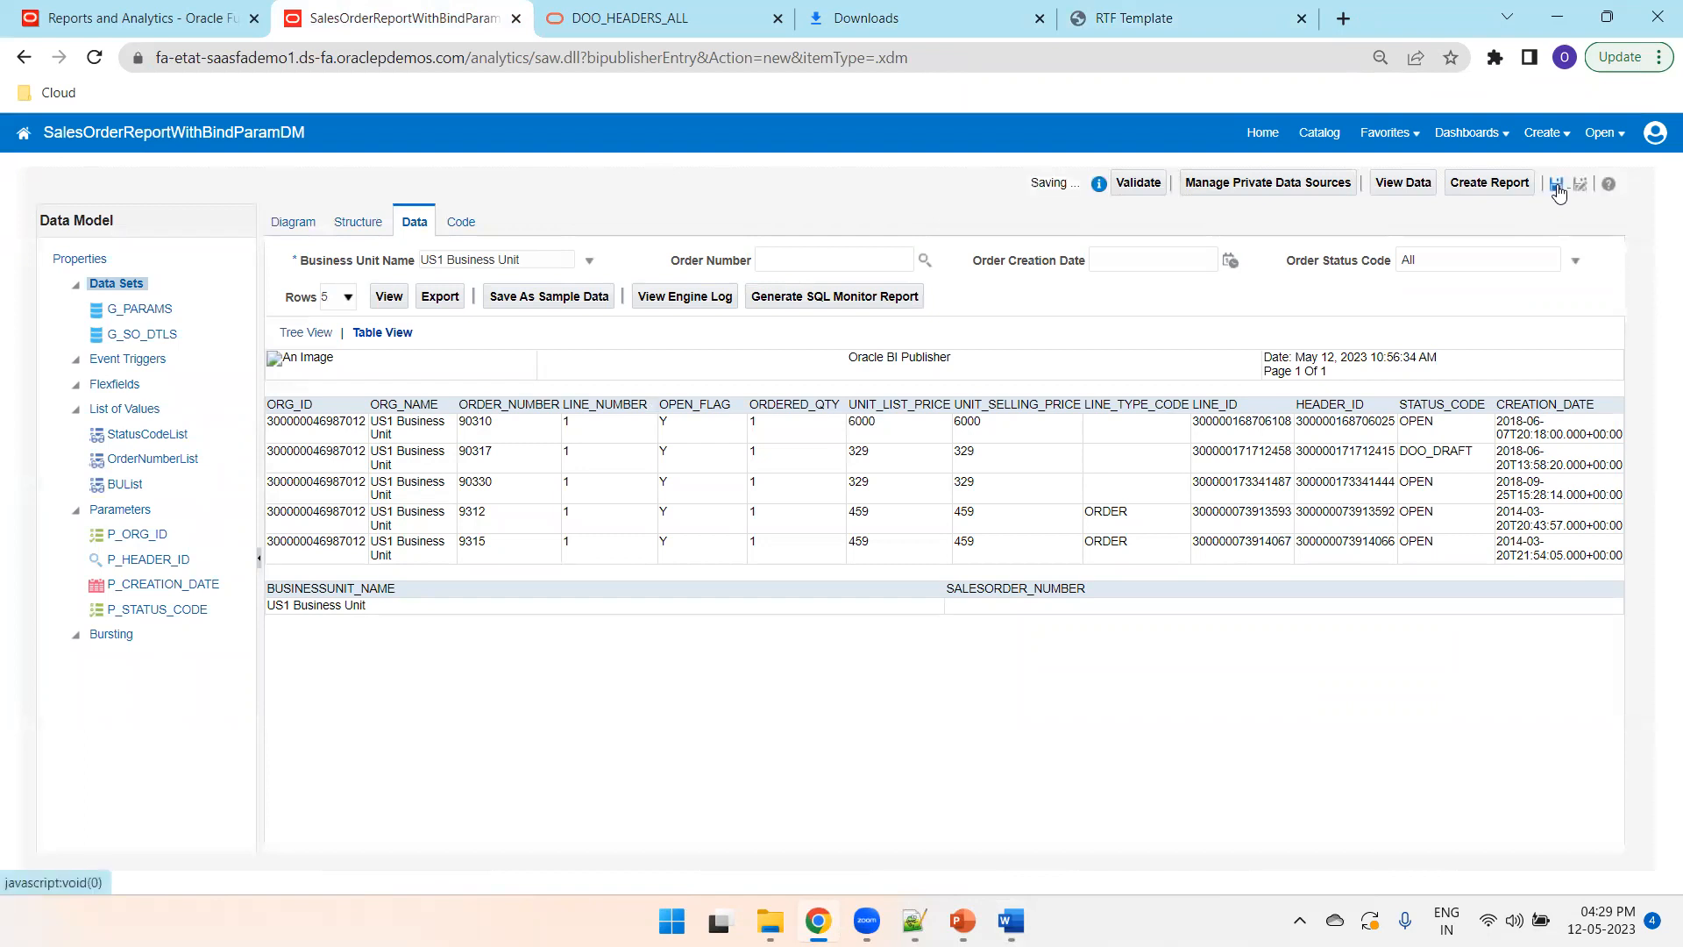
{"action": "left_click", "coordinate": [1488, 182]}
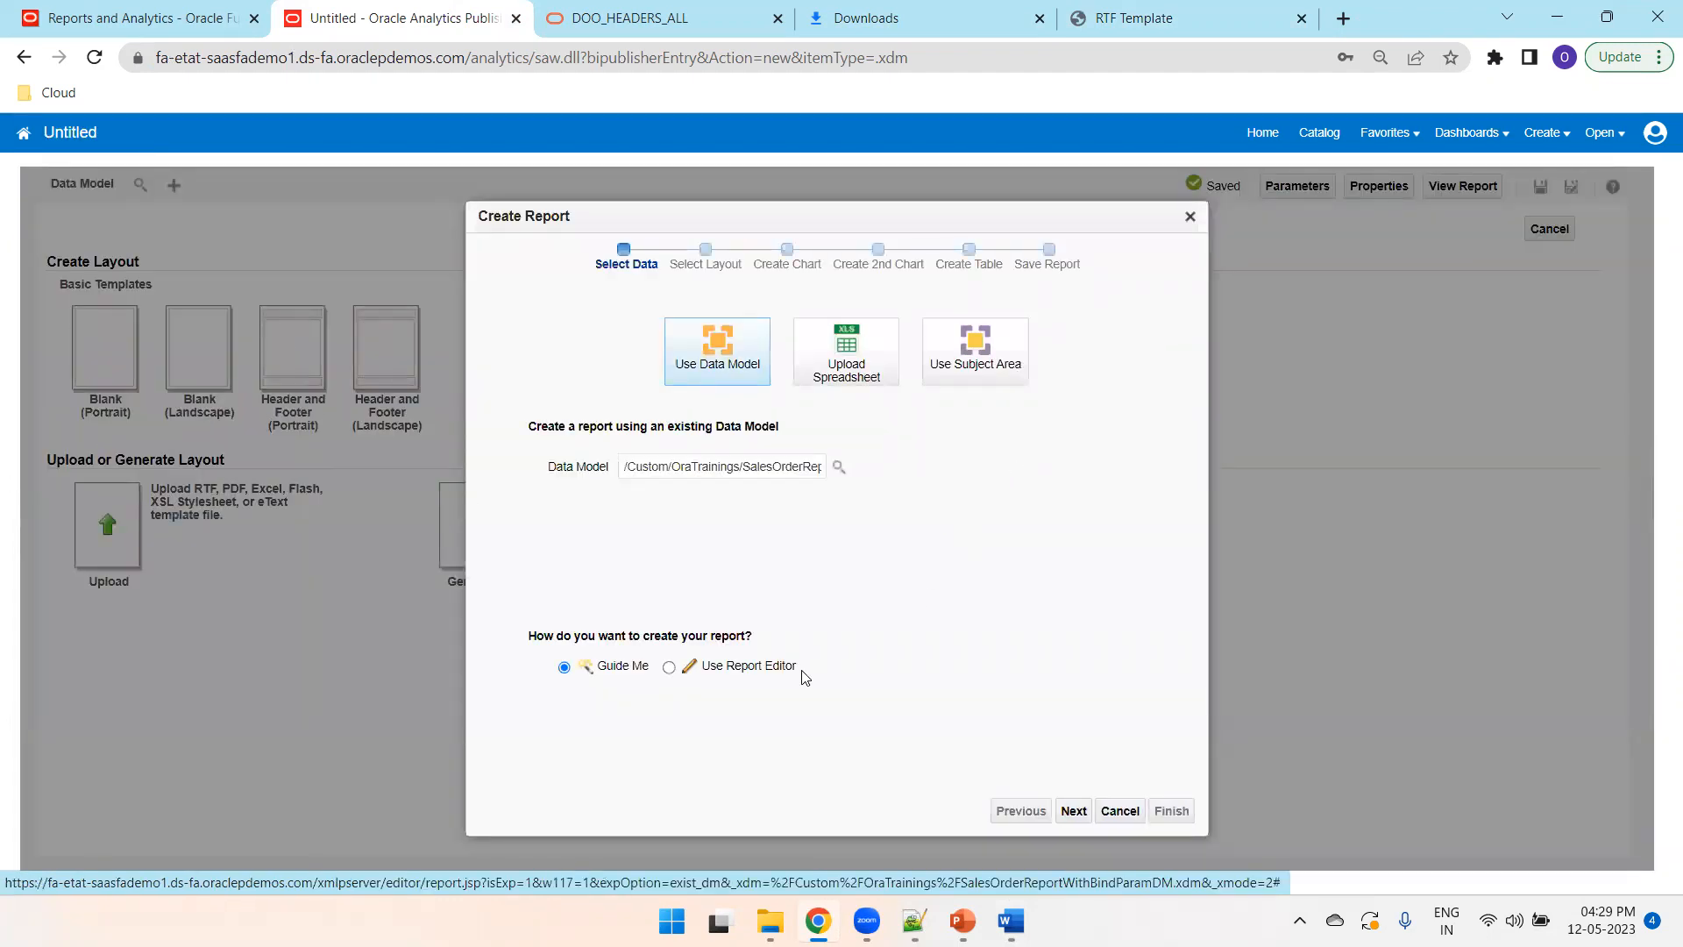
{"action": "left_click", "coordinate": [668, 668]}
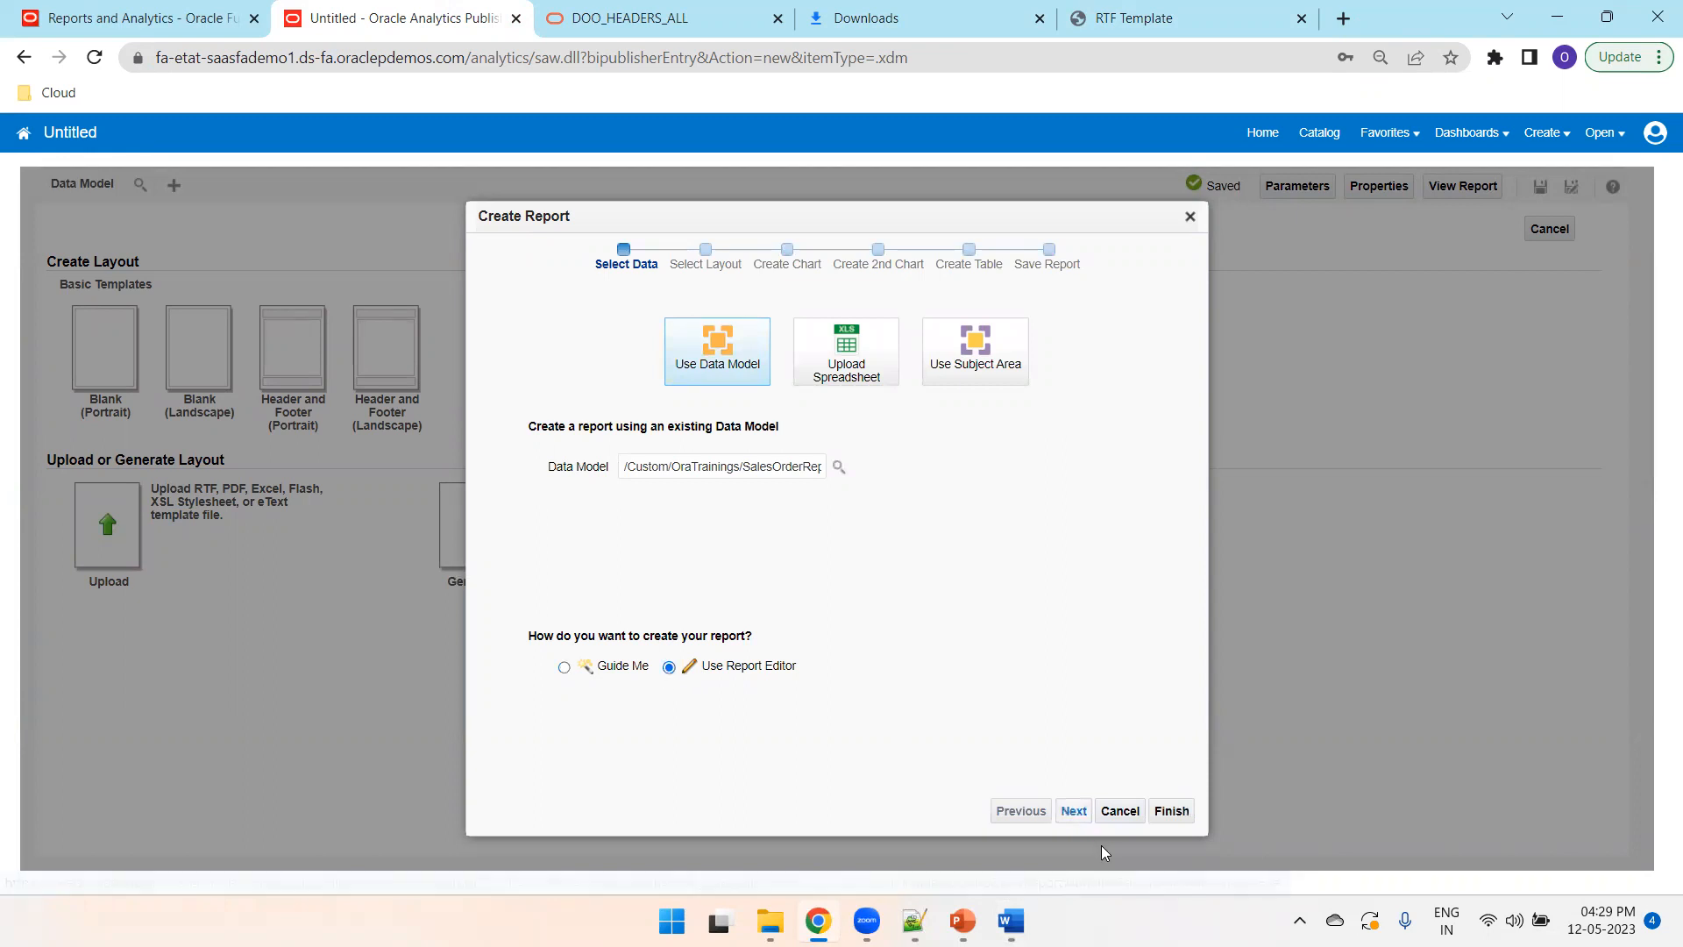
{"action": "left_click", "coordinate": [1173, 809]}
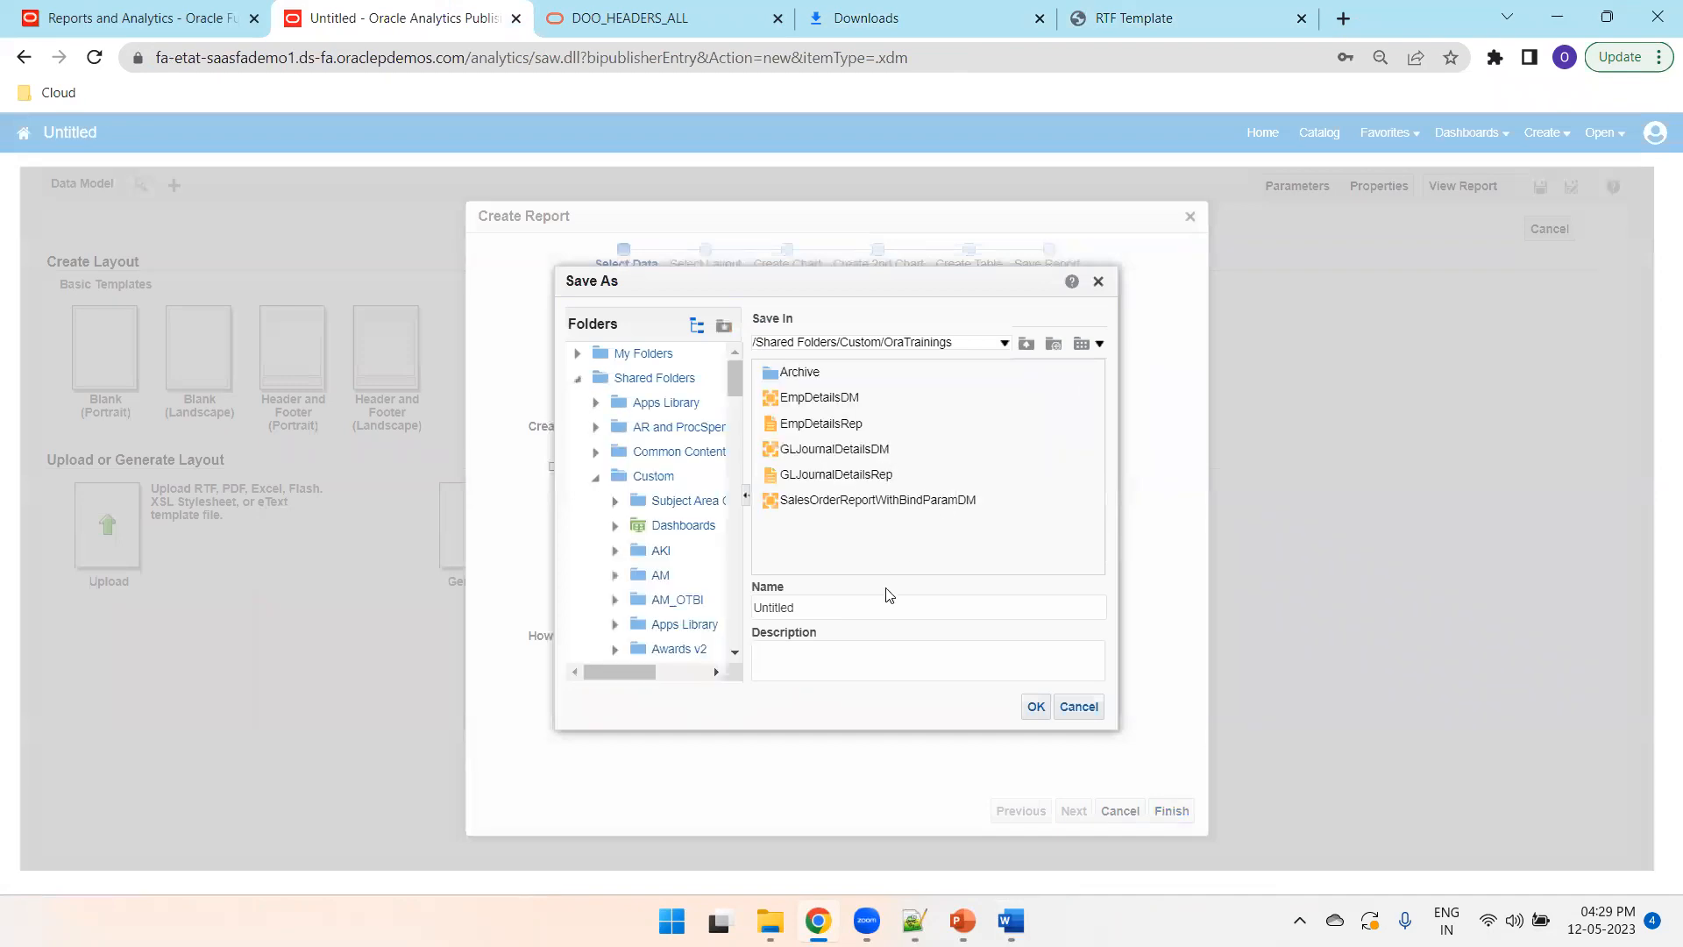
- Save the report as SalesOrderReportWithBindParamRepo in /Shared Folders/Custom/OraTrainings
{"action": "double_click", "coordinate": [872, 615]}
{"action": "left_click", "coordinate": [873, 616]}
{"action": "type", "text": "Sale"}
{"action": "double_click", "coordinate": [872, 615]}
{"action": "type", "text": "SalesOrderReportWithBindParamRepo"}
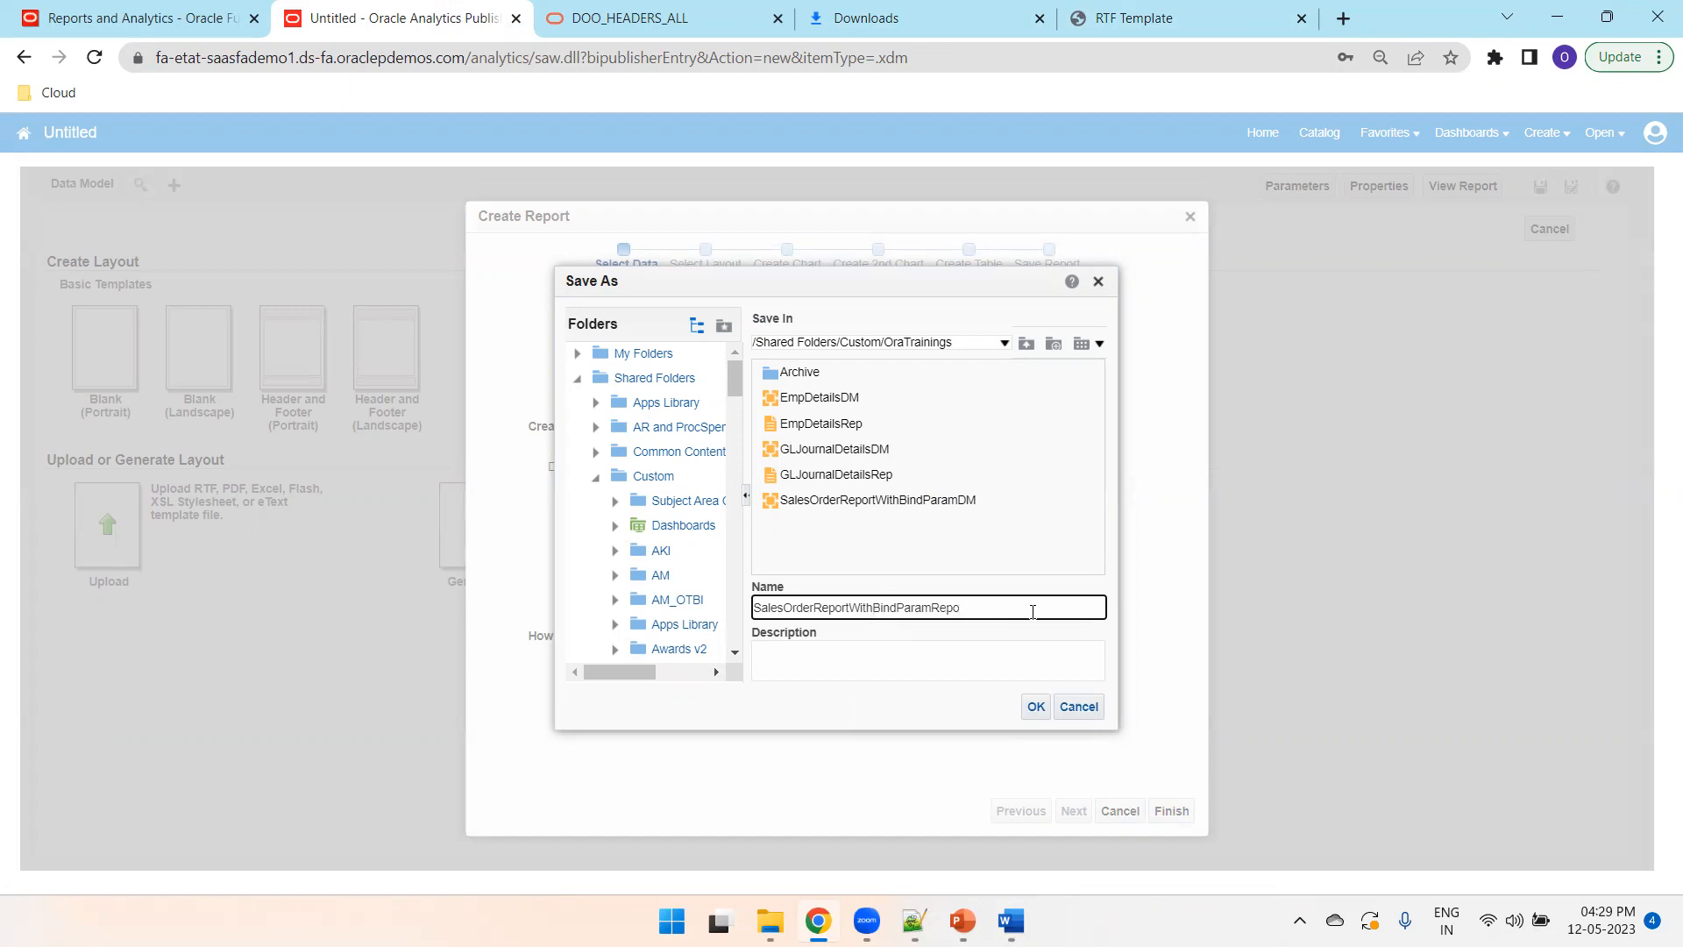
{"action": "left_click", "coordinate": [1035, 706]}
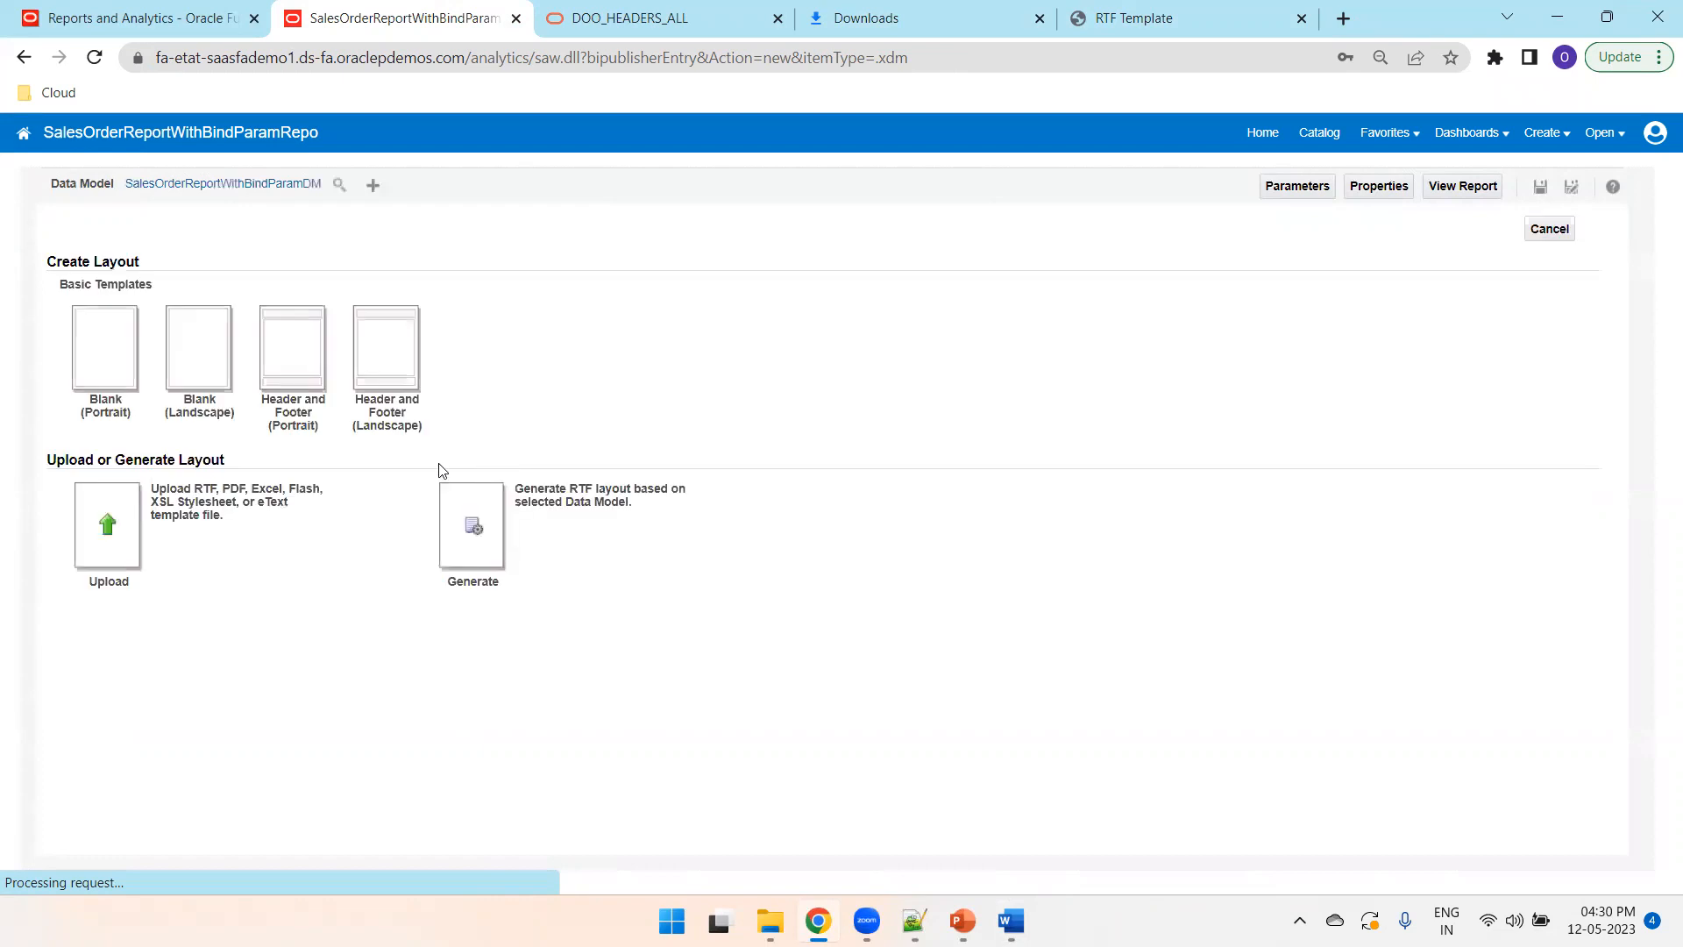
- Start a layout upload and choose SalesOrderReportWithBindParamTMPL.rtf from the BindParametersInRTF folder as the template file
{"action": "left_click", "coordinate": [108, 526]}
{"action": "left_click", "coordinate": [720, 483]}
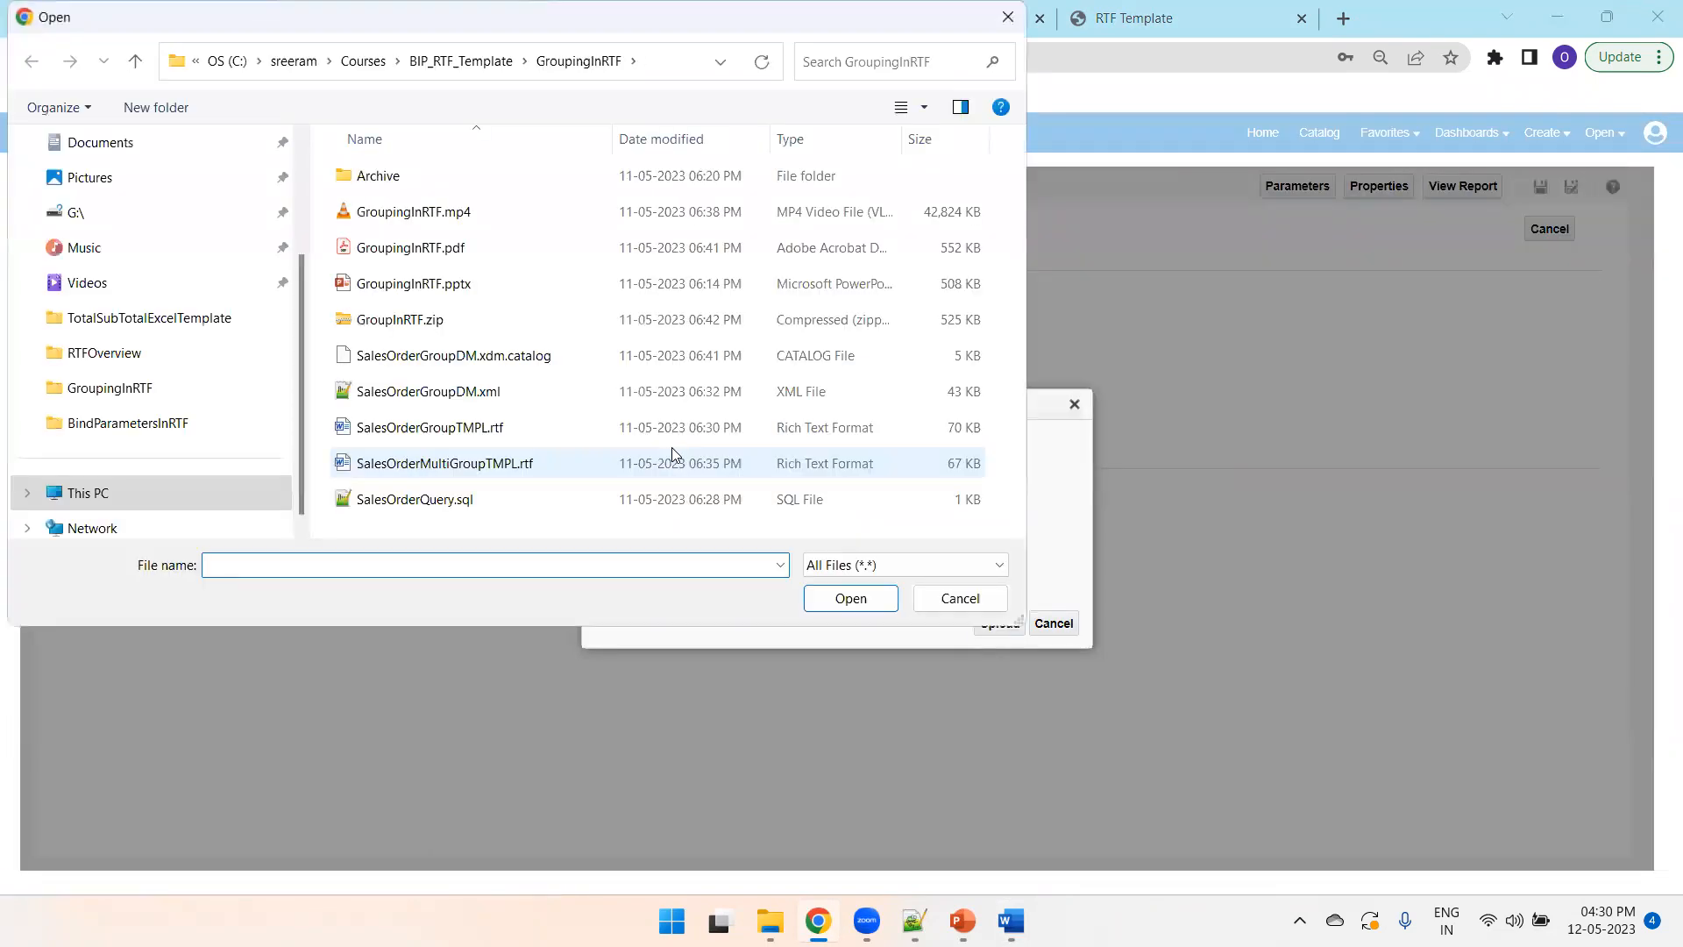
{"action": "key", "text": "alt+Tab"}
{"action": "key", "text": "alt+Tab"}
{"action": "key", "text": "alt+Tab"}
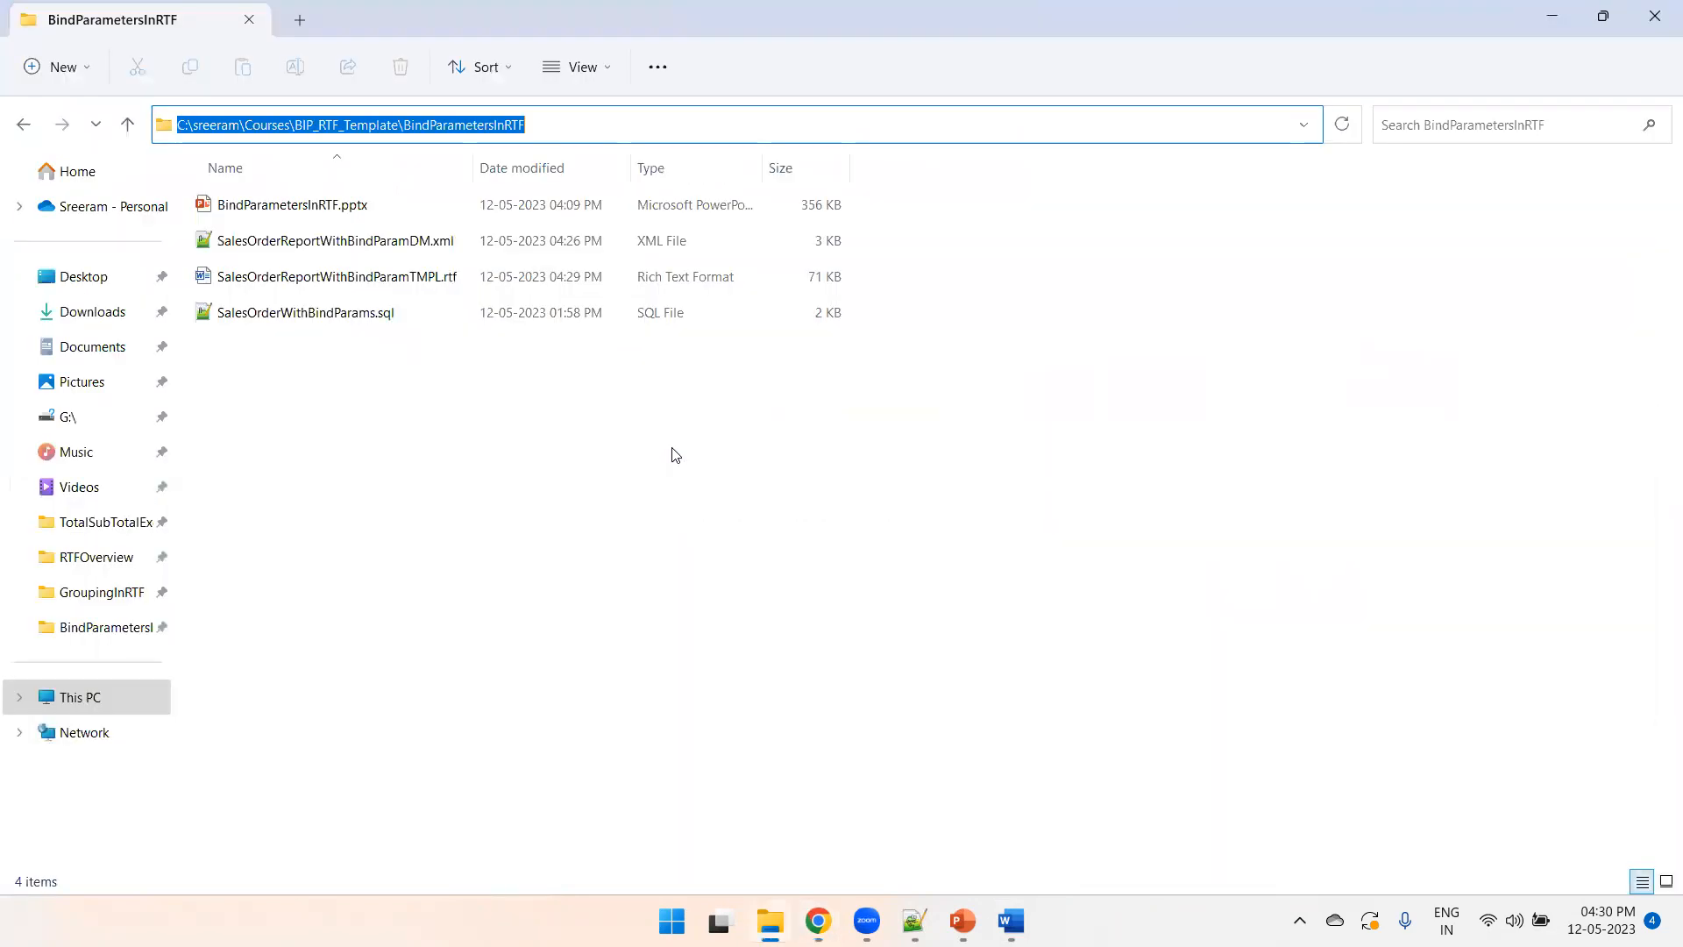
{"action": "key", "text": "alt+Tab"}
{"action": "left_click", "coordinate": [436, 249]}
{"action": "double_click", "coordinate": [436, 249]}
- Name the layout Output, set its type to RTF Template, choose the locale, and upload the template
{"action": "left_click", "coordinate": [717, 447]}
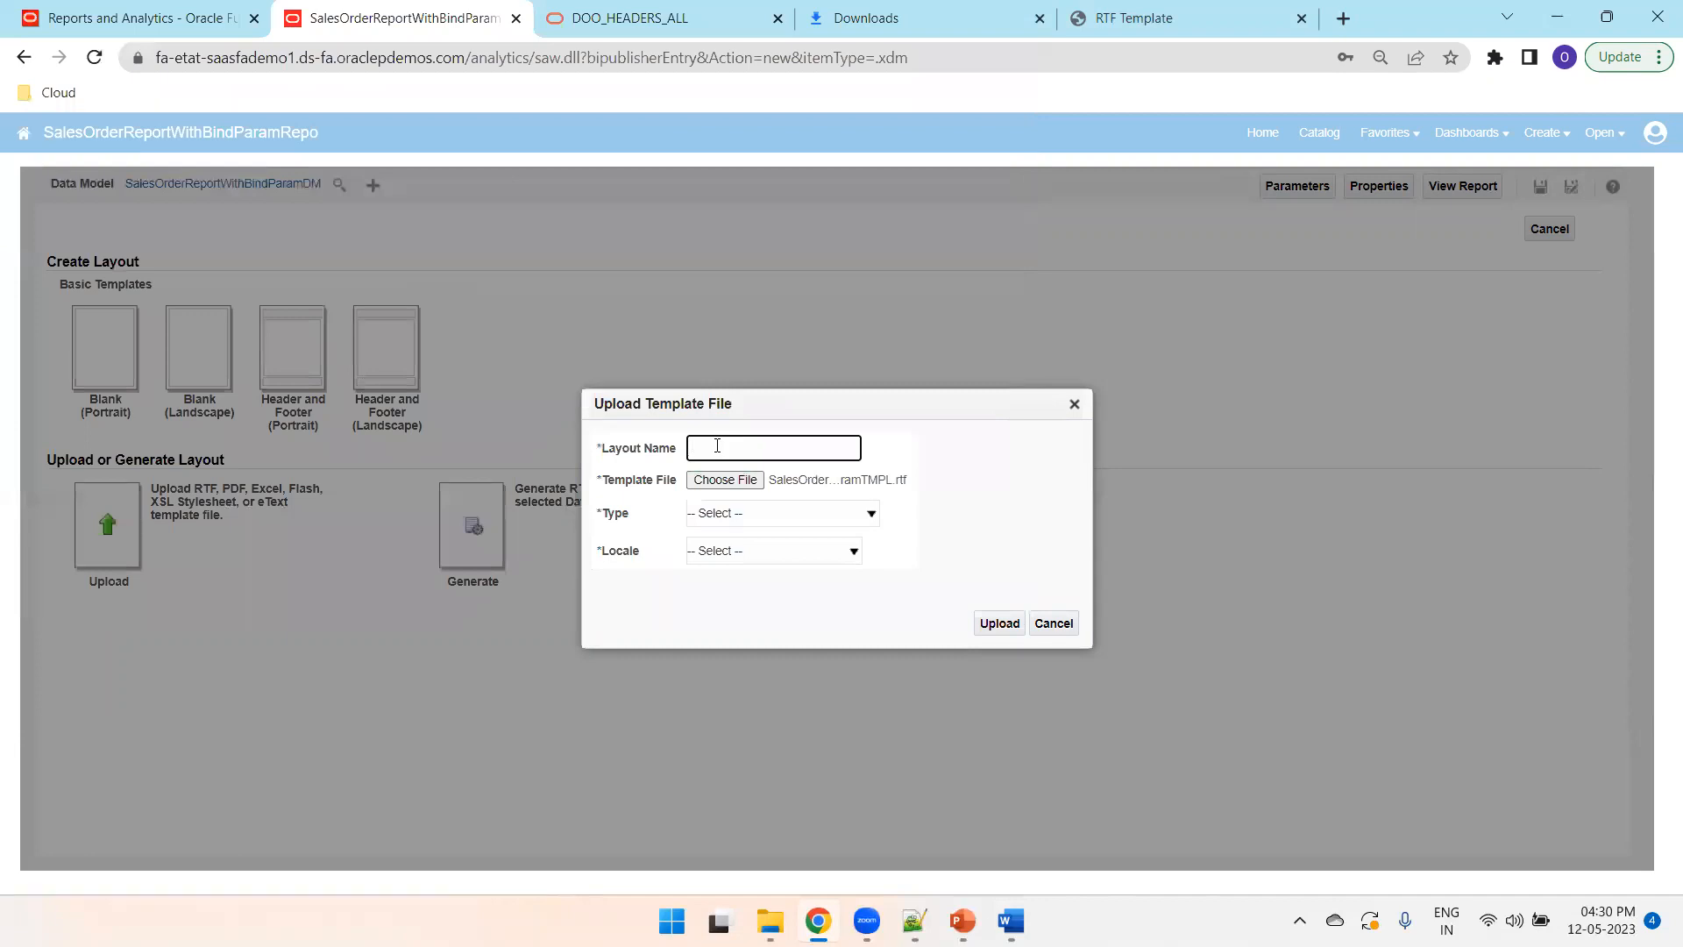
{"action": "key", "text": "Tab"}
{"action": "key", "text": "e"}
{"action": "key", "text": "Tab"}
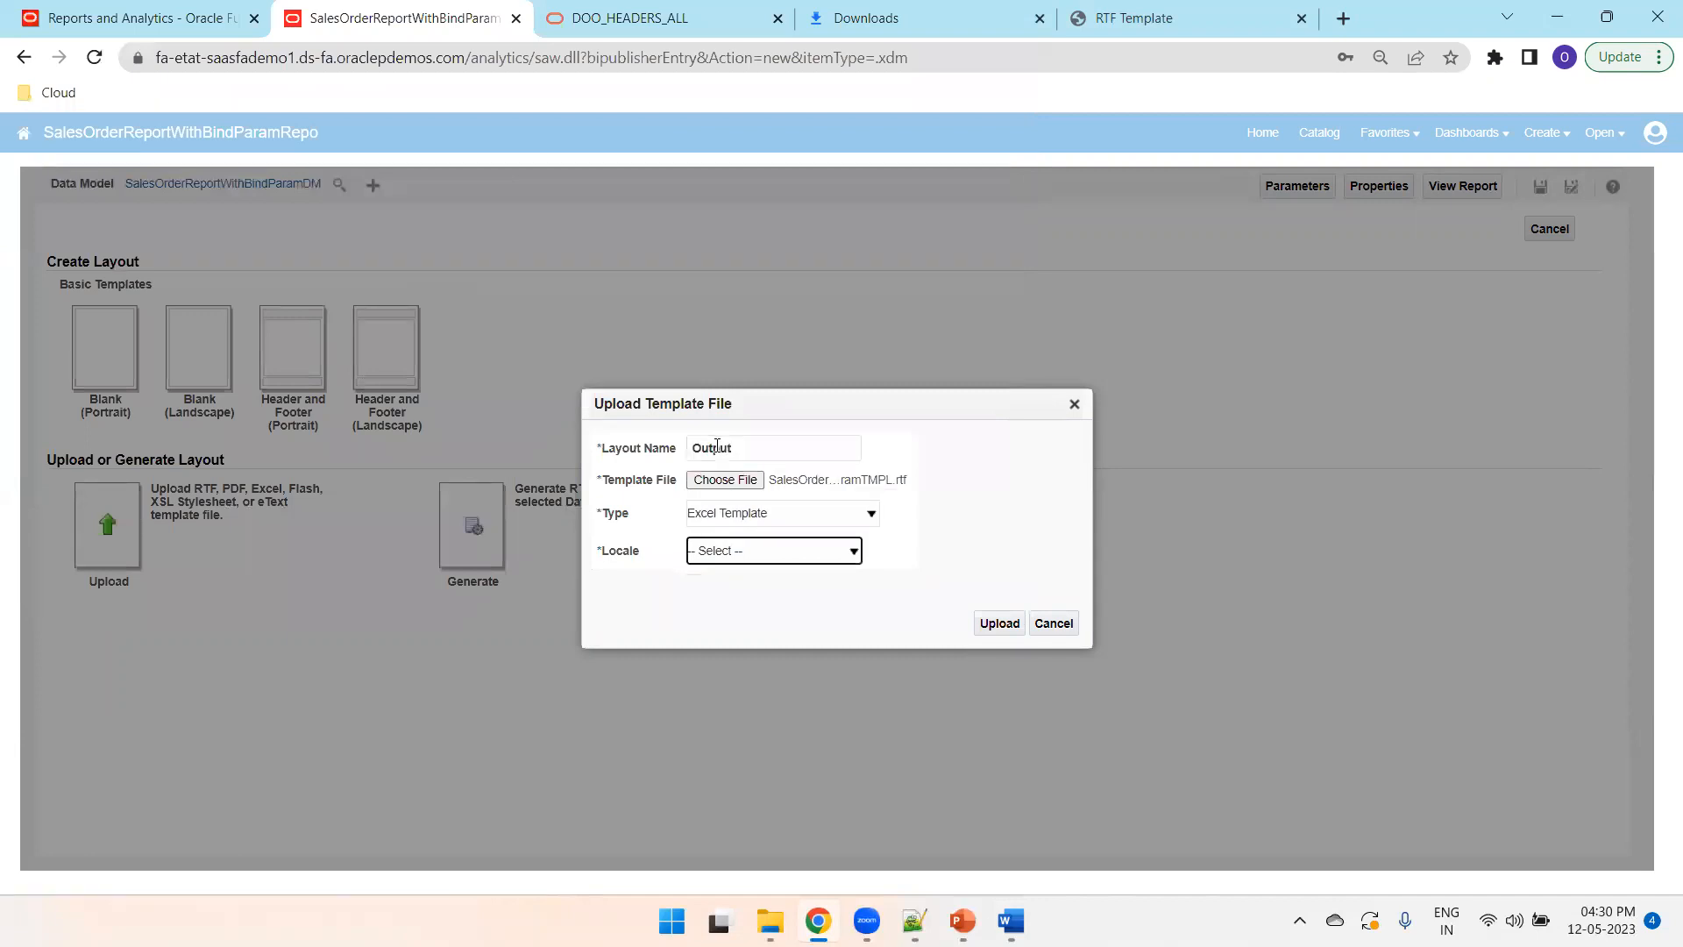
{"action": "key", "text": "shift+Tab"}
{"action": "key", "text": "r"}
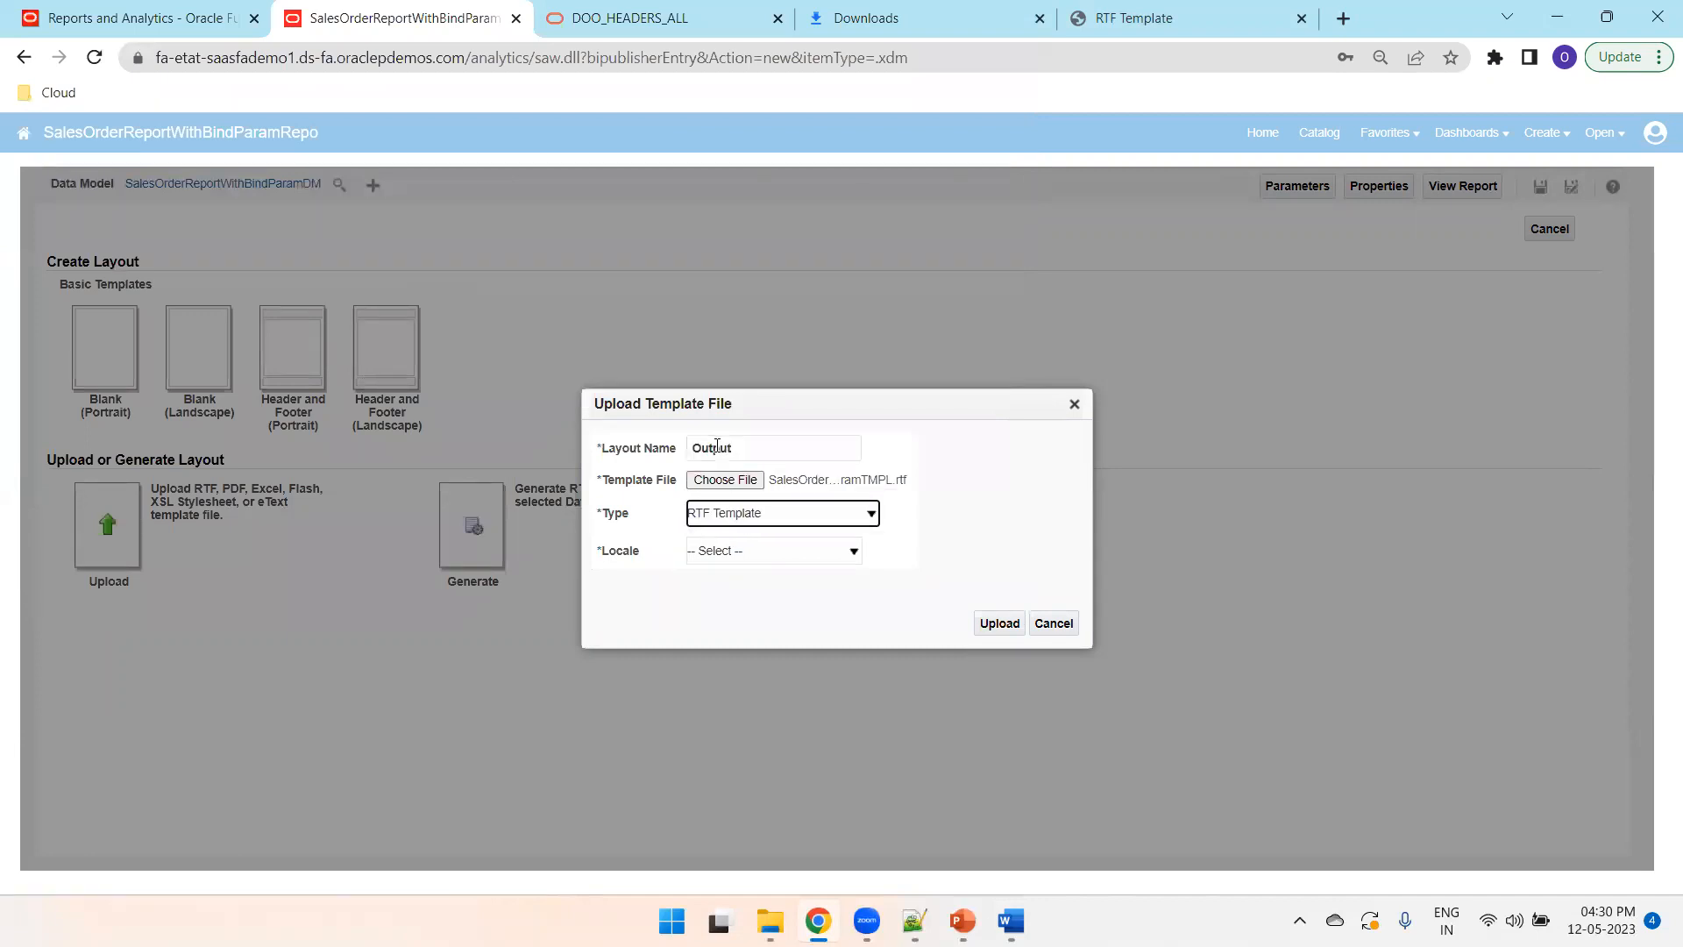
{"action": "key", "text": "Tab"}
{"action": "key", "text": "e"}
{"action": "left_click", "coordinate": [1008, 630]}
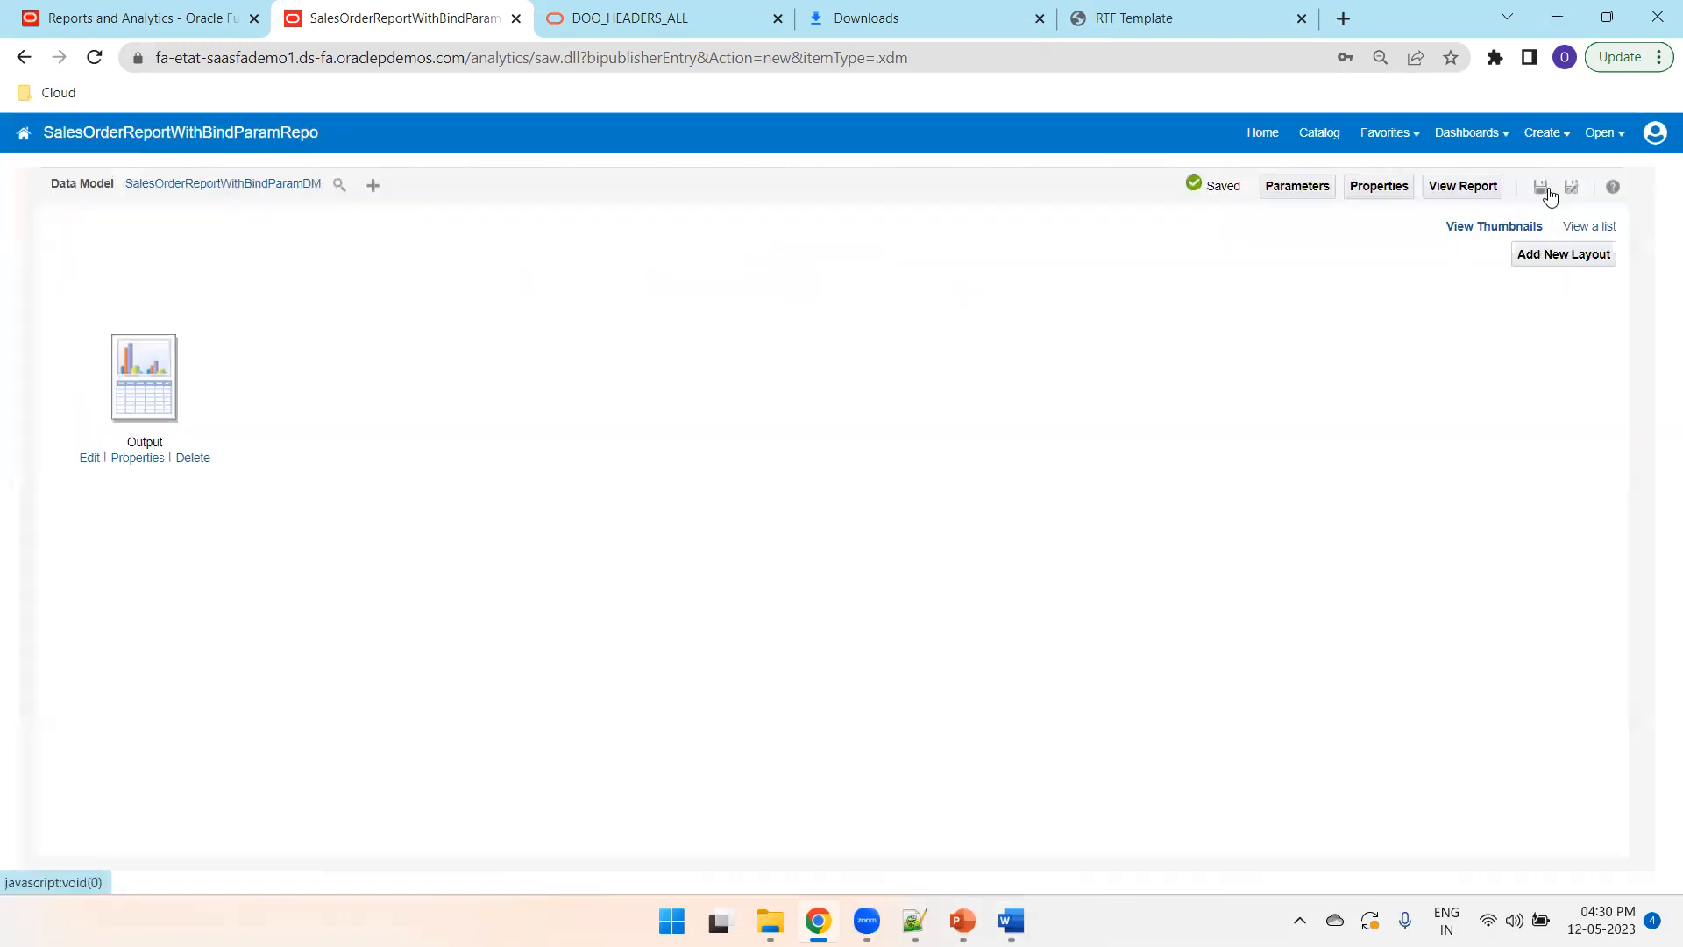
- Show the report's layouts as a list, review the output formats offered for the Output layout, and view the report
{"action": "left_click", "coordinate": [1596, 227]}
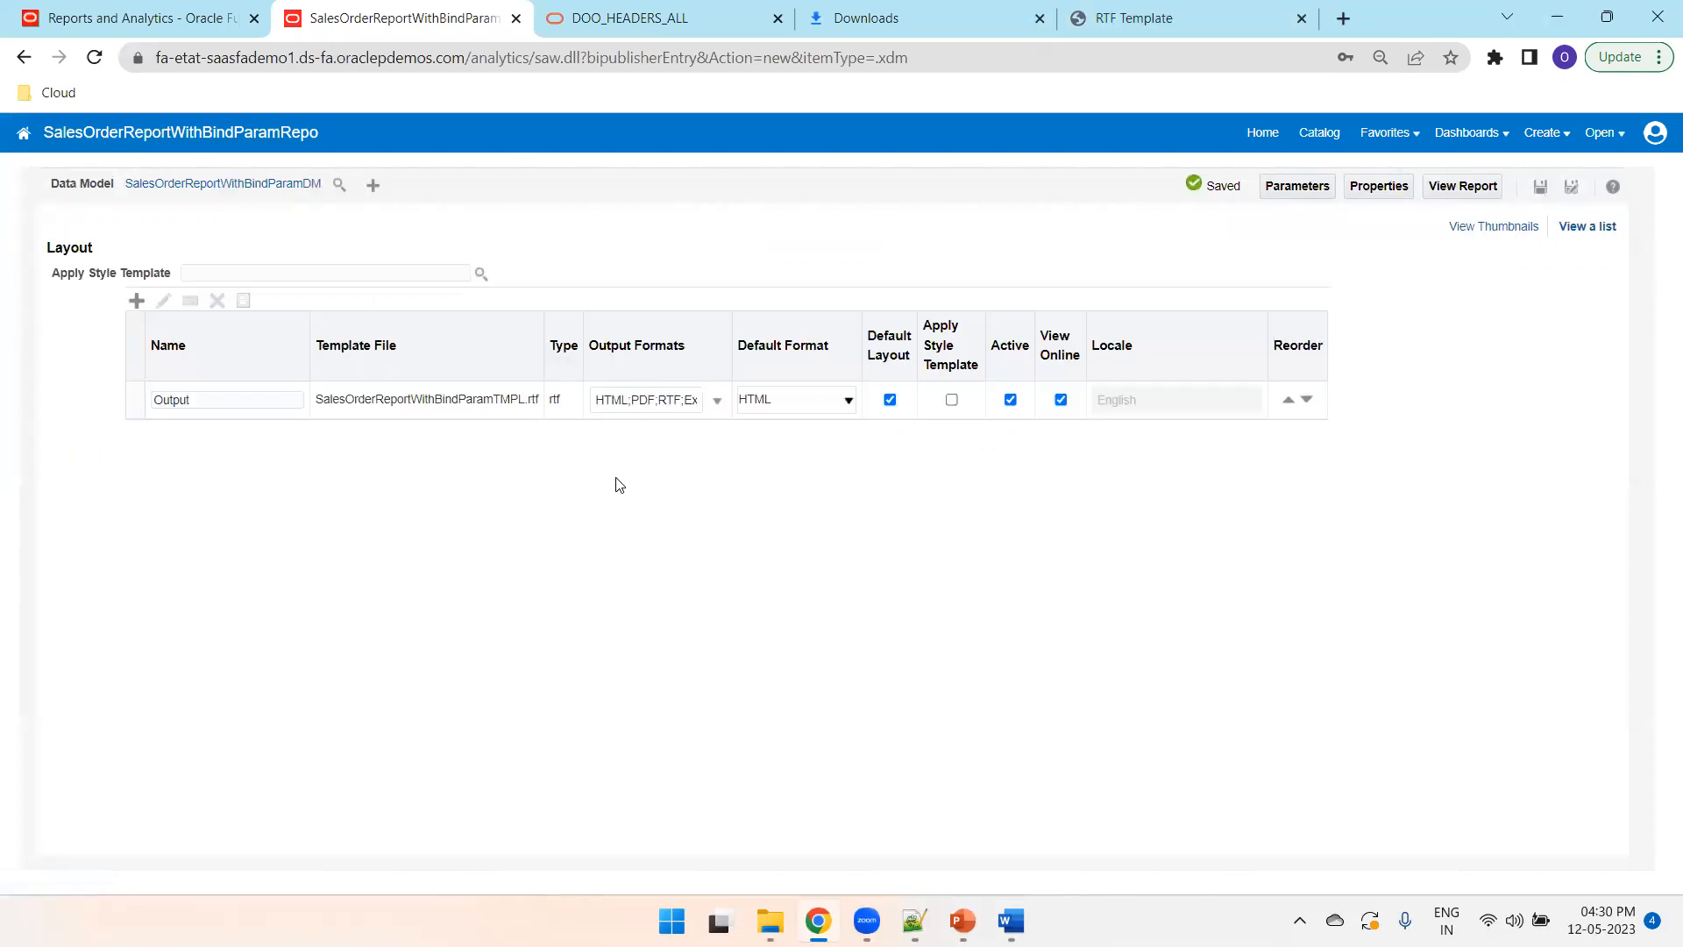
{"action": "left_click", "coordinate": [676, 403]}
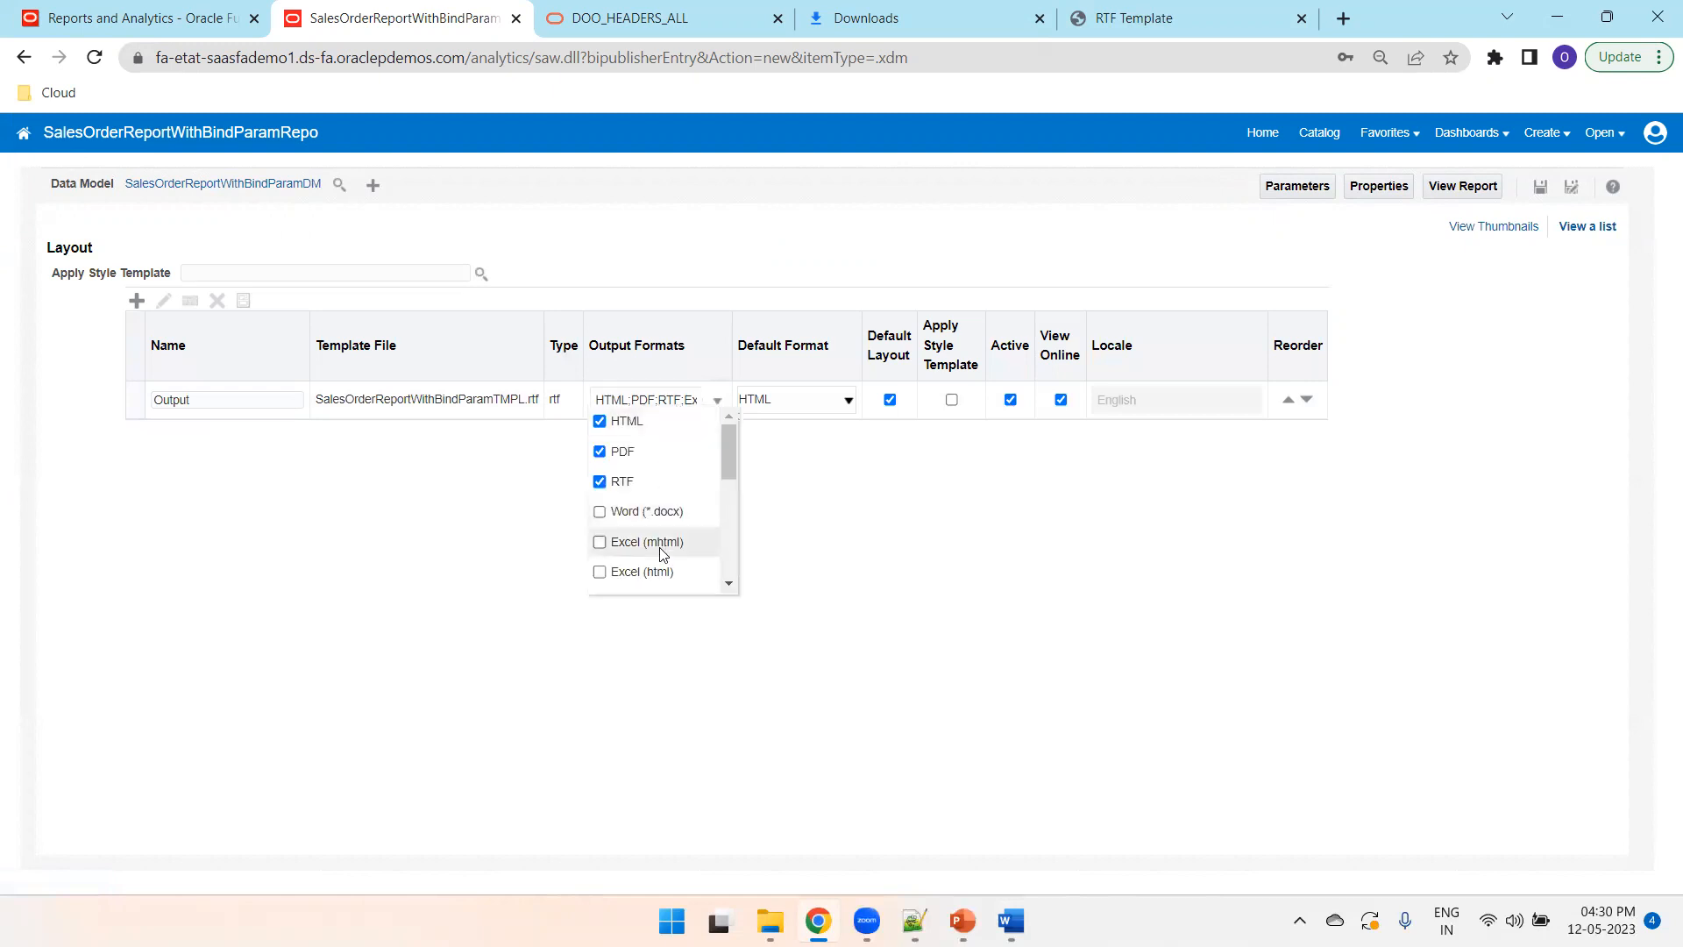
{"action": "left_click_drag", "start_coordinate": [728, 451], "coordinate": [728, 552]}
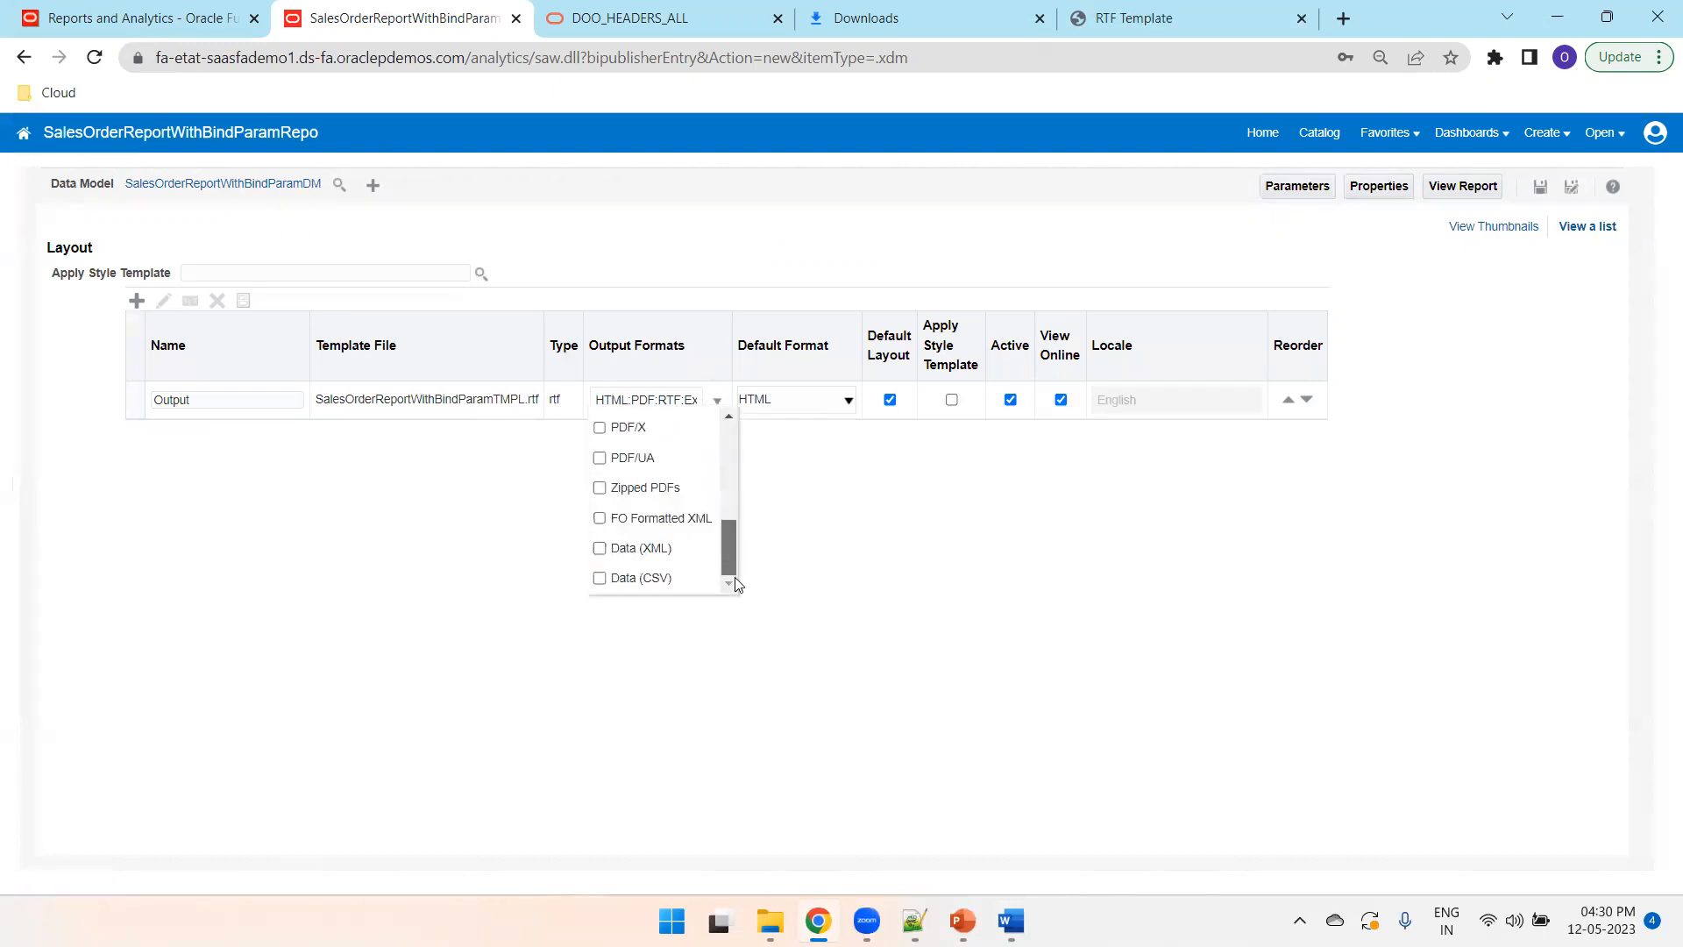
{"action": "left_click", "coordinate": [797, 580]}
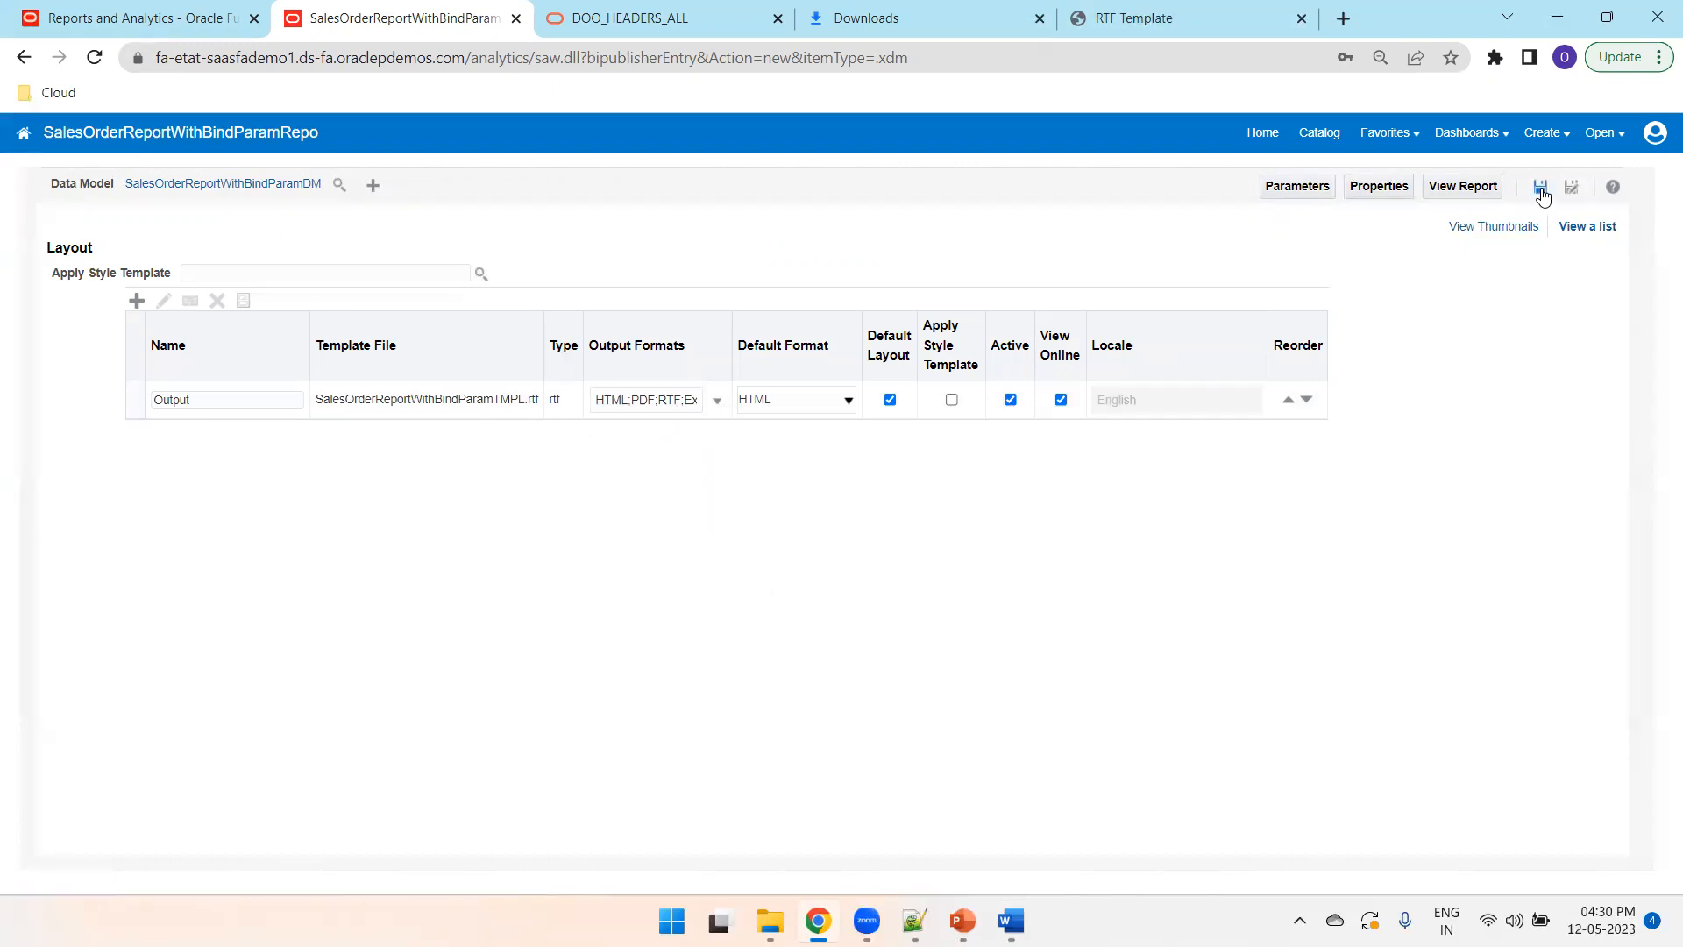
{"action": "left_click", "coordinate": [1472, 195]}
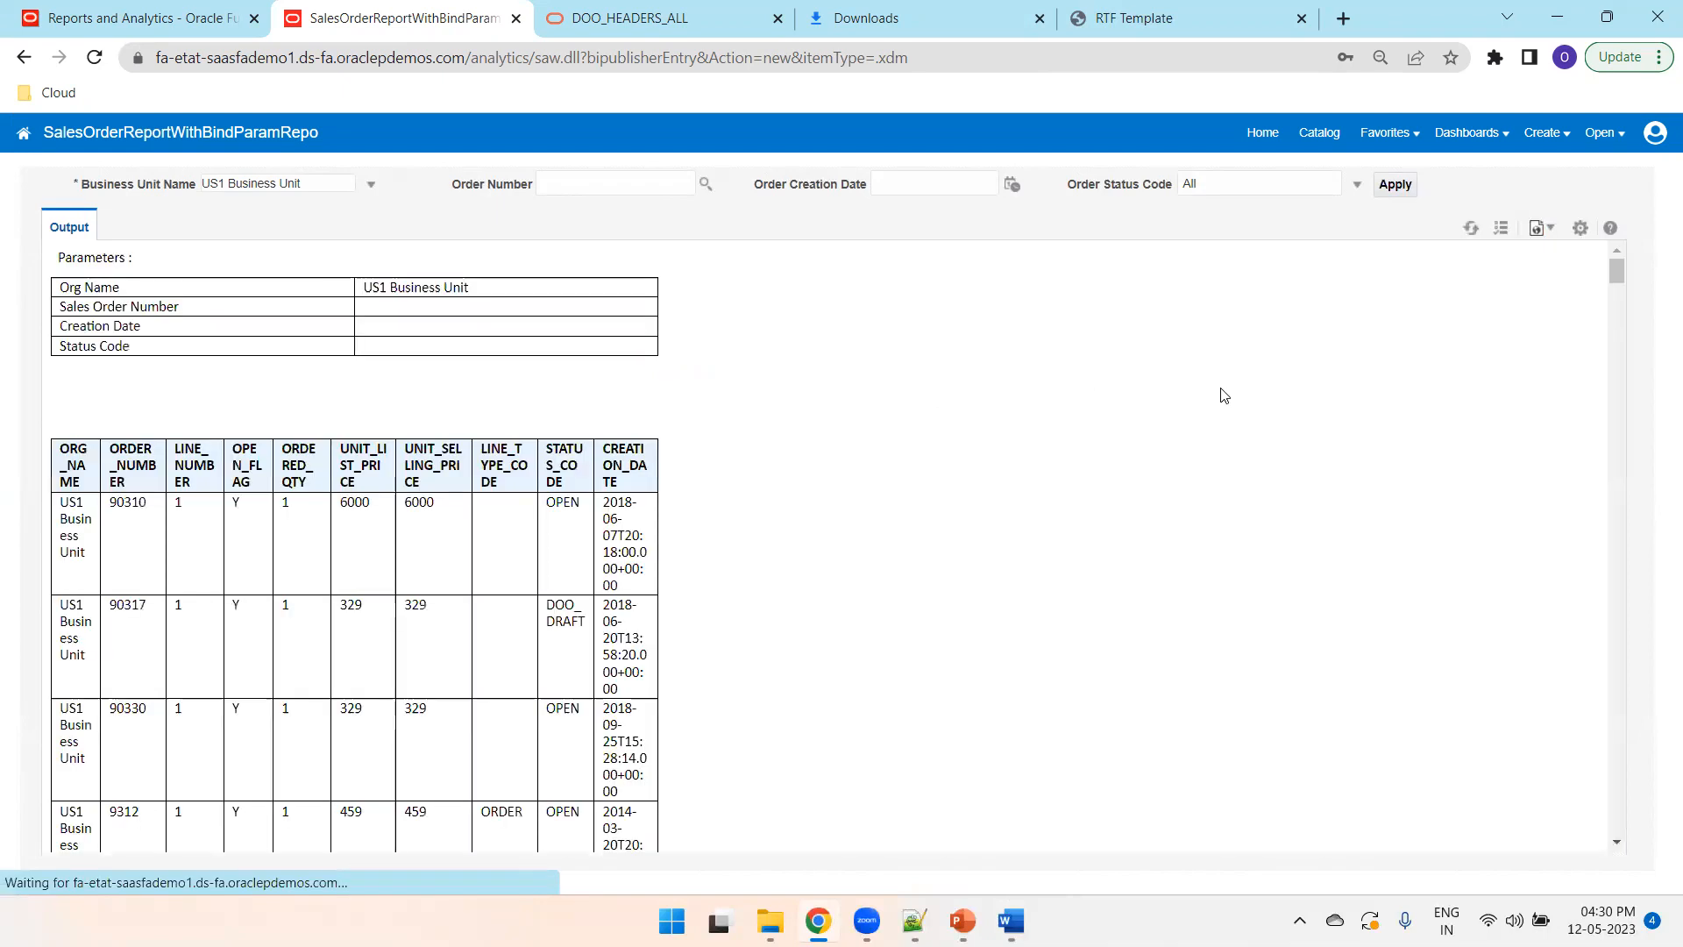
- Reopen the report for editing, go through its report properties, save the report, and view it again
{"action": "left_click", "coordinate": [1583, 244]}
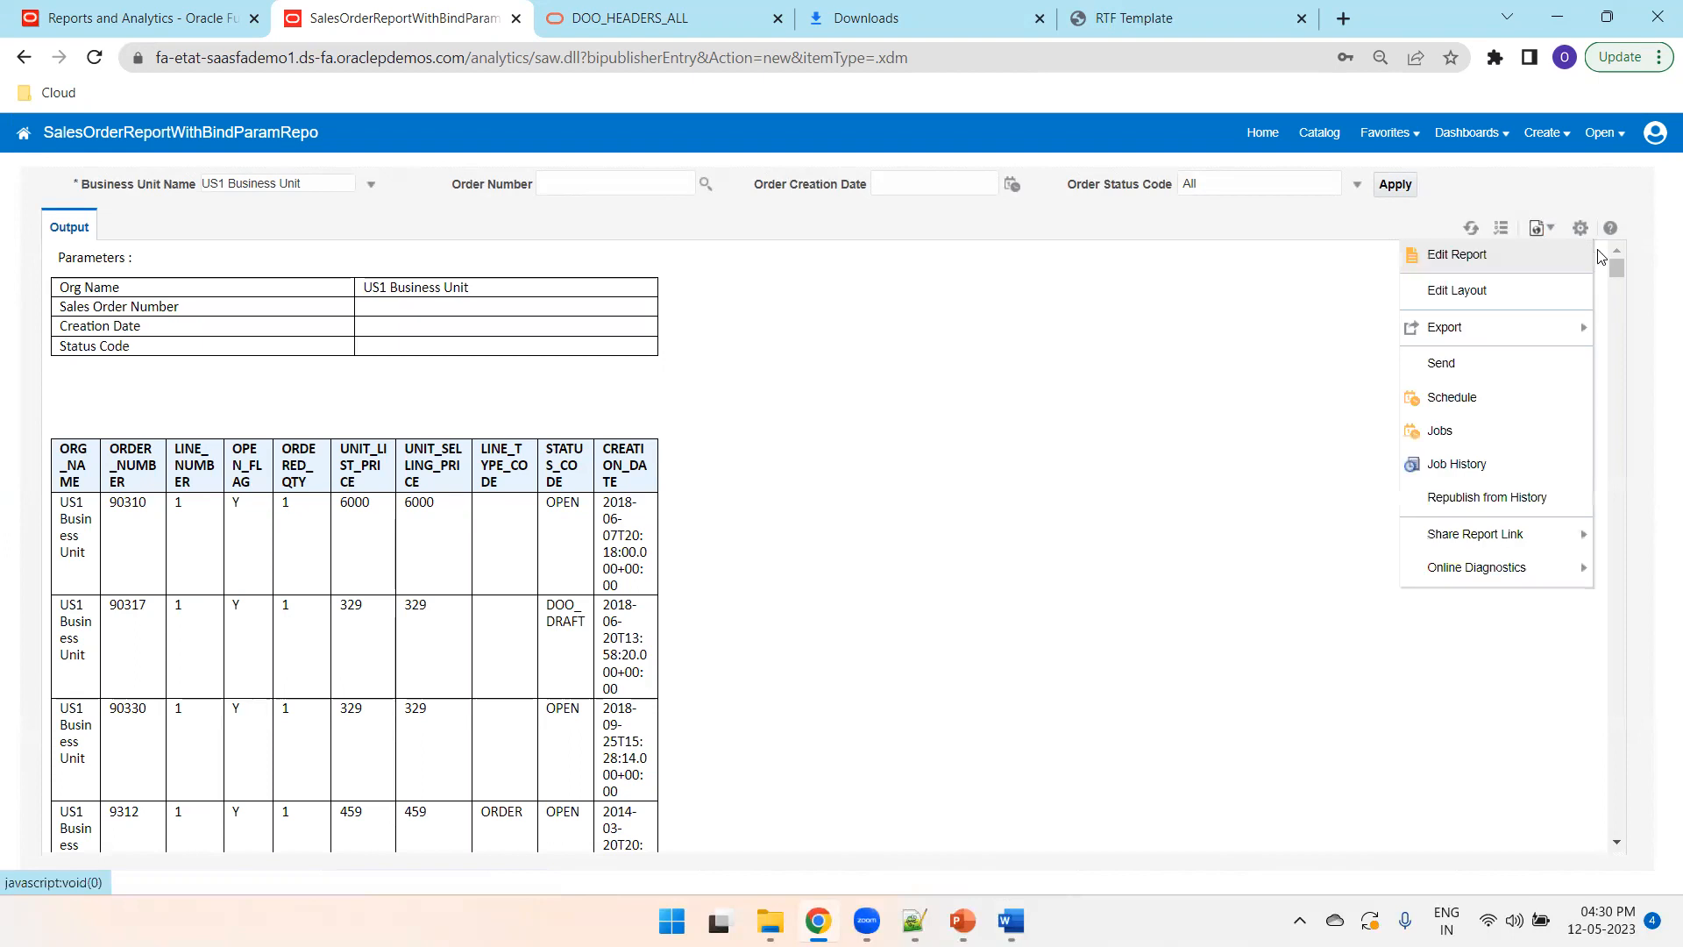
{"action": "left_click", "coordinate": [1472, 263]}
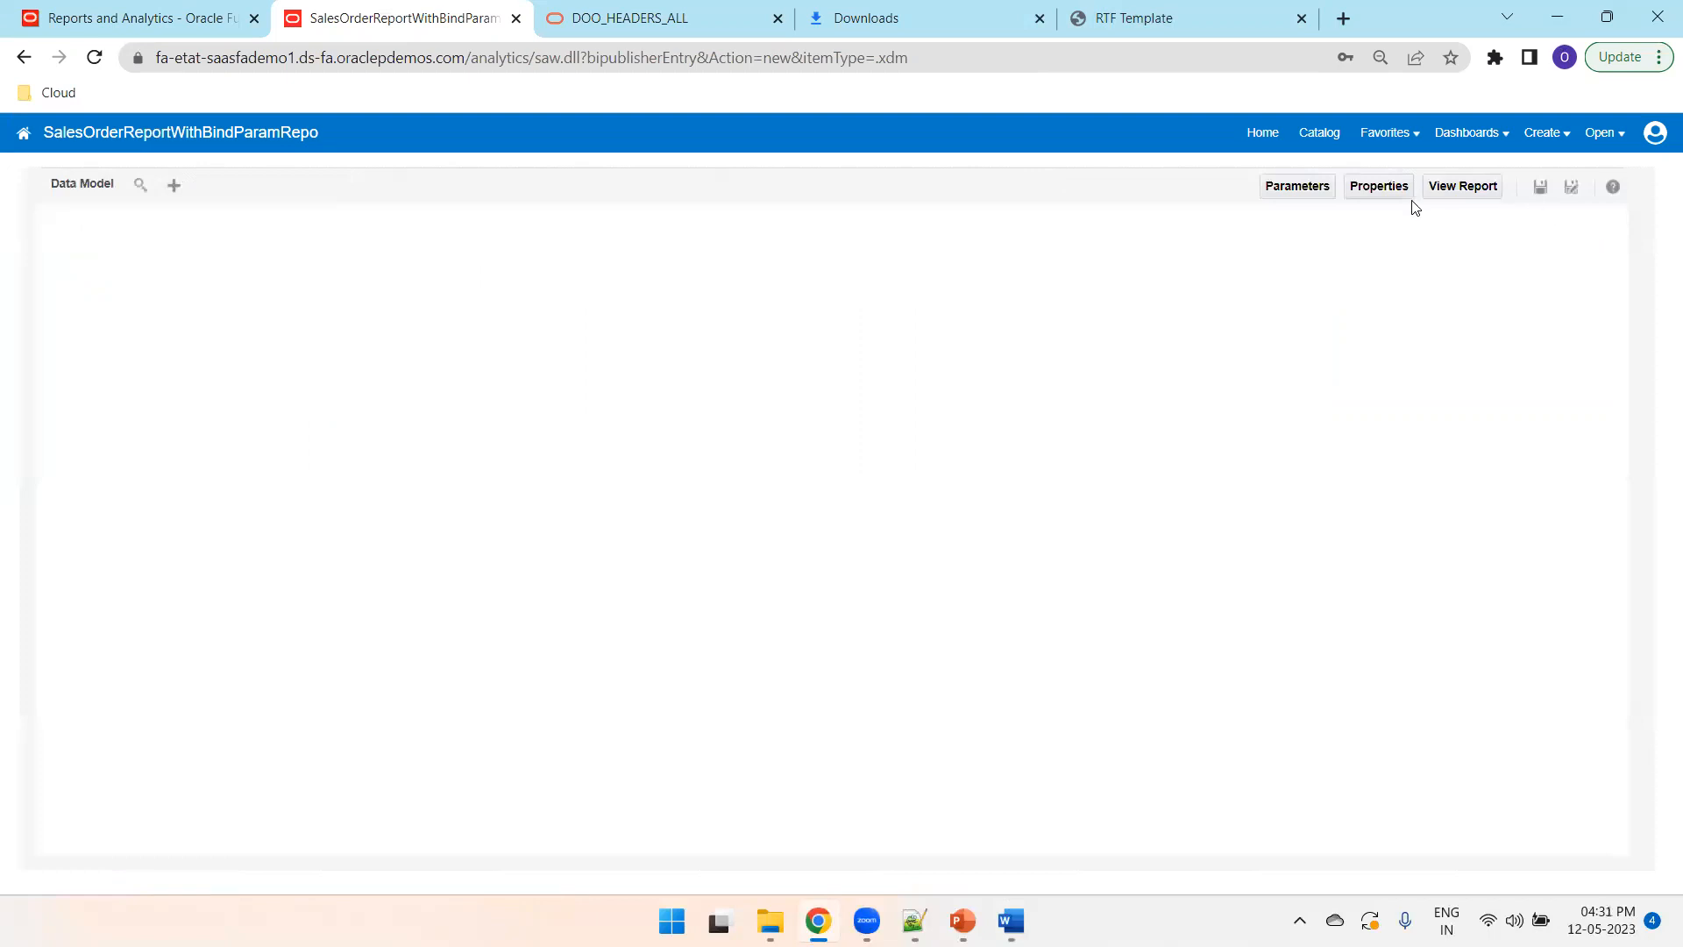
{"action": "left_click", "coordinate": [1377, 186]}
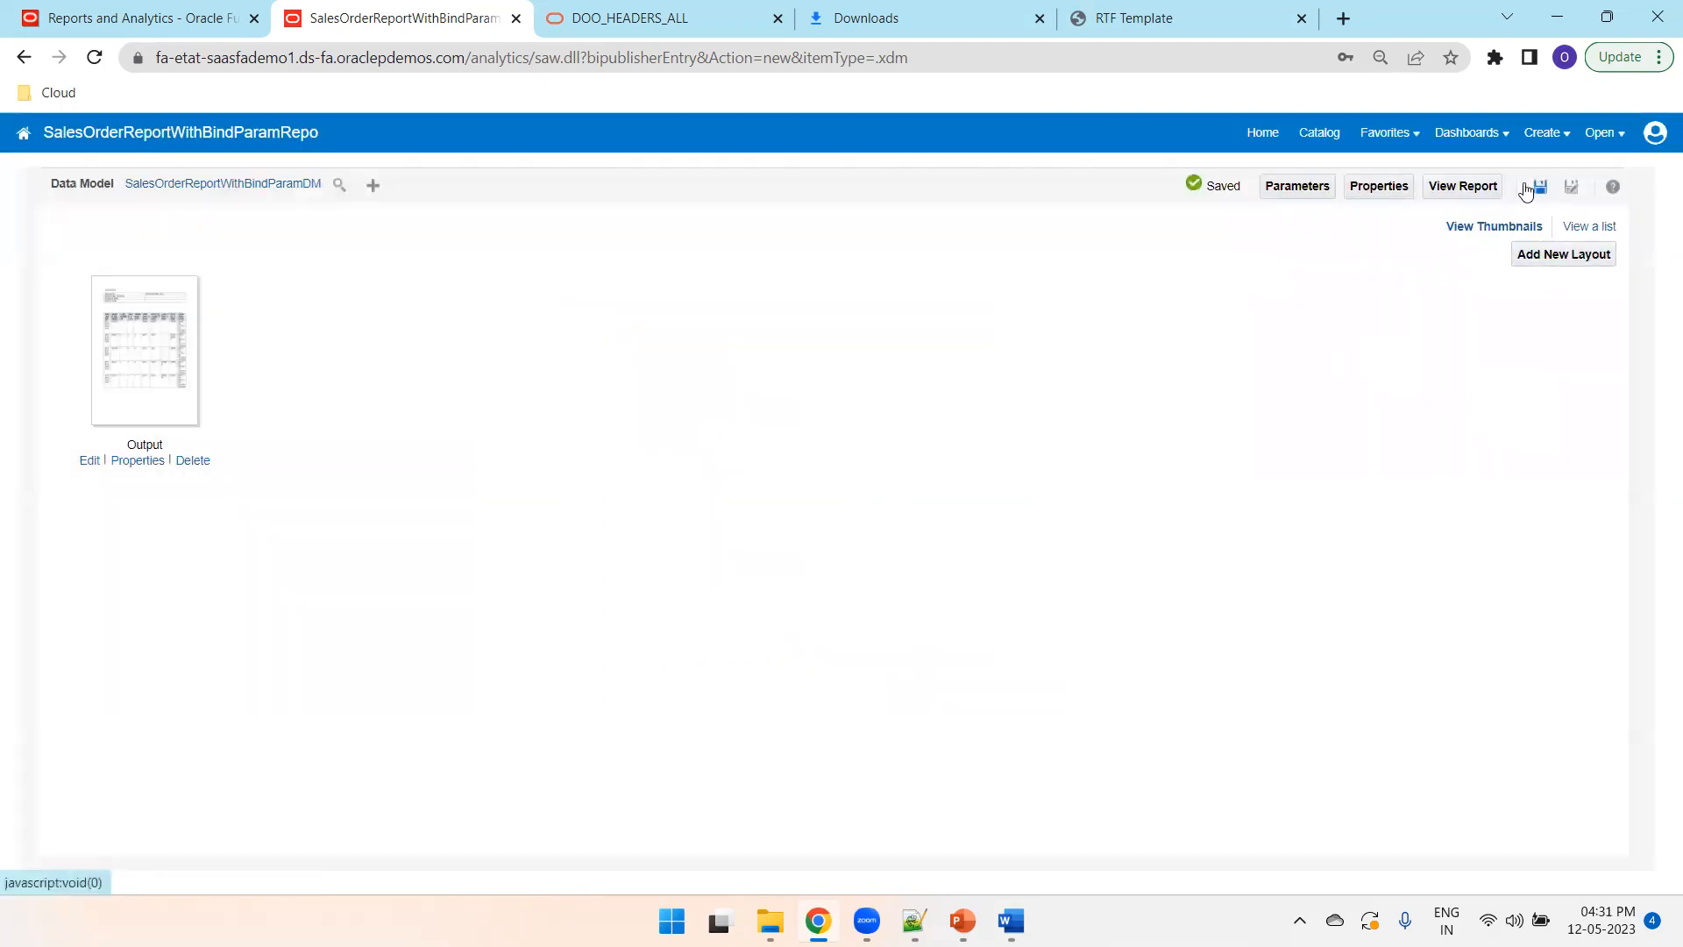
{"action": "left_click", "coordinate": [1455, 193]}
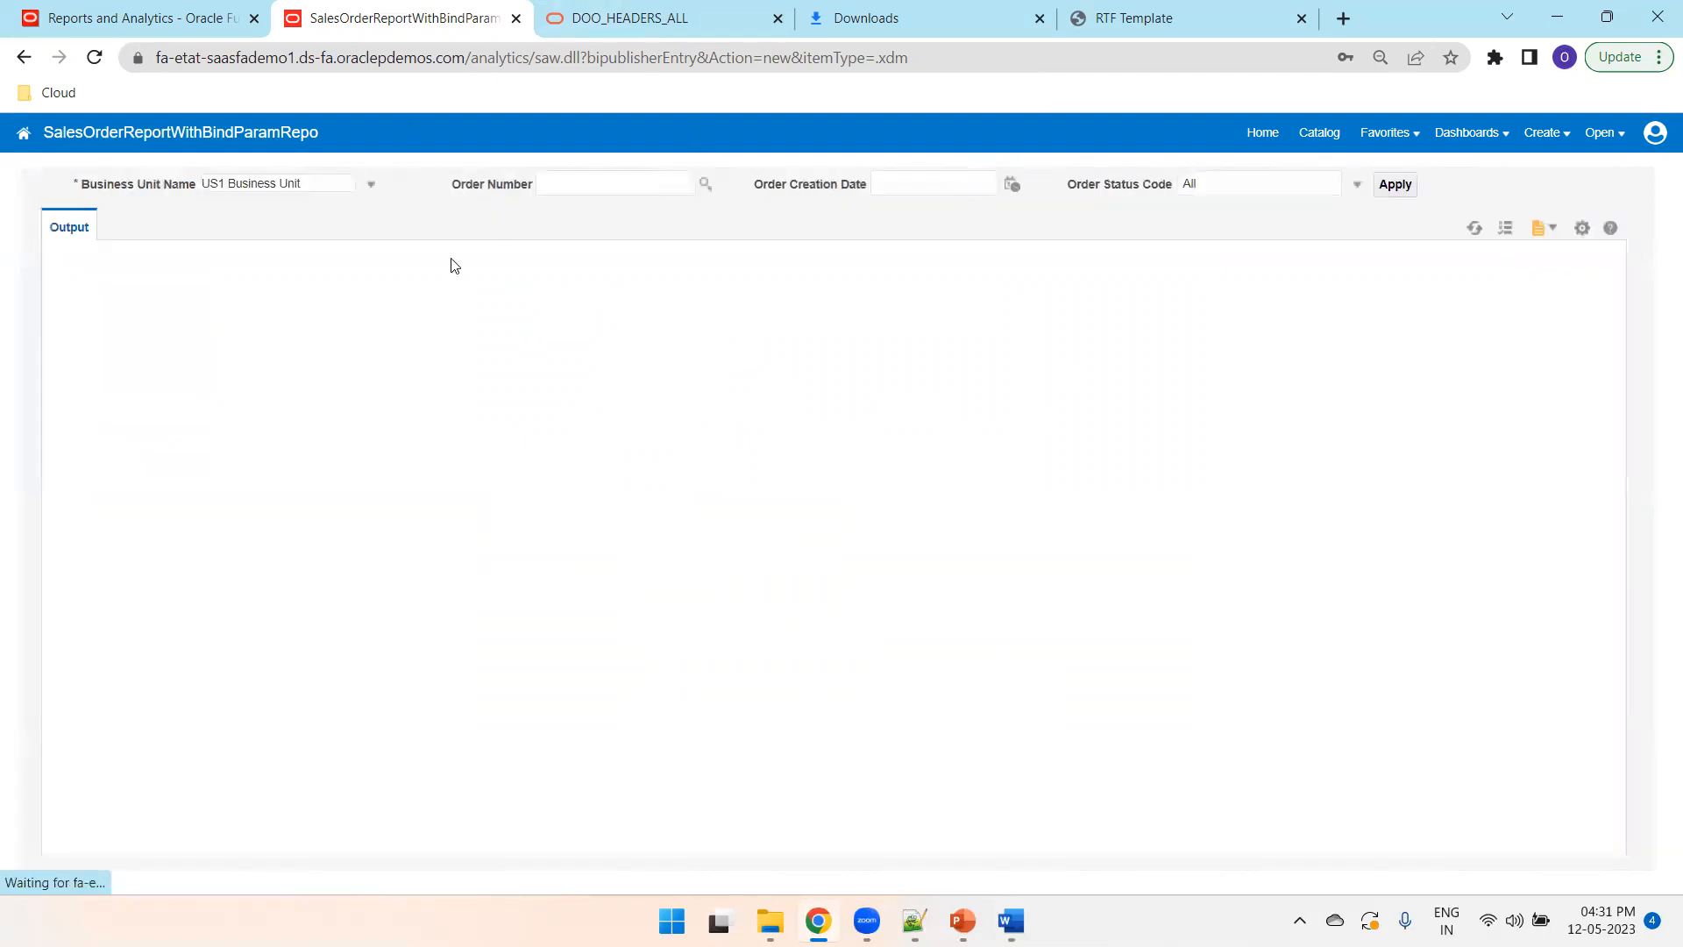
- Set the business unit to UK Business Unit and choose the first order number found by searching for those starting with 9
{"action": "left_click", "coordinate": [294, 186]}
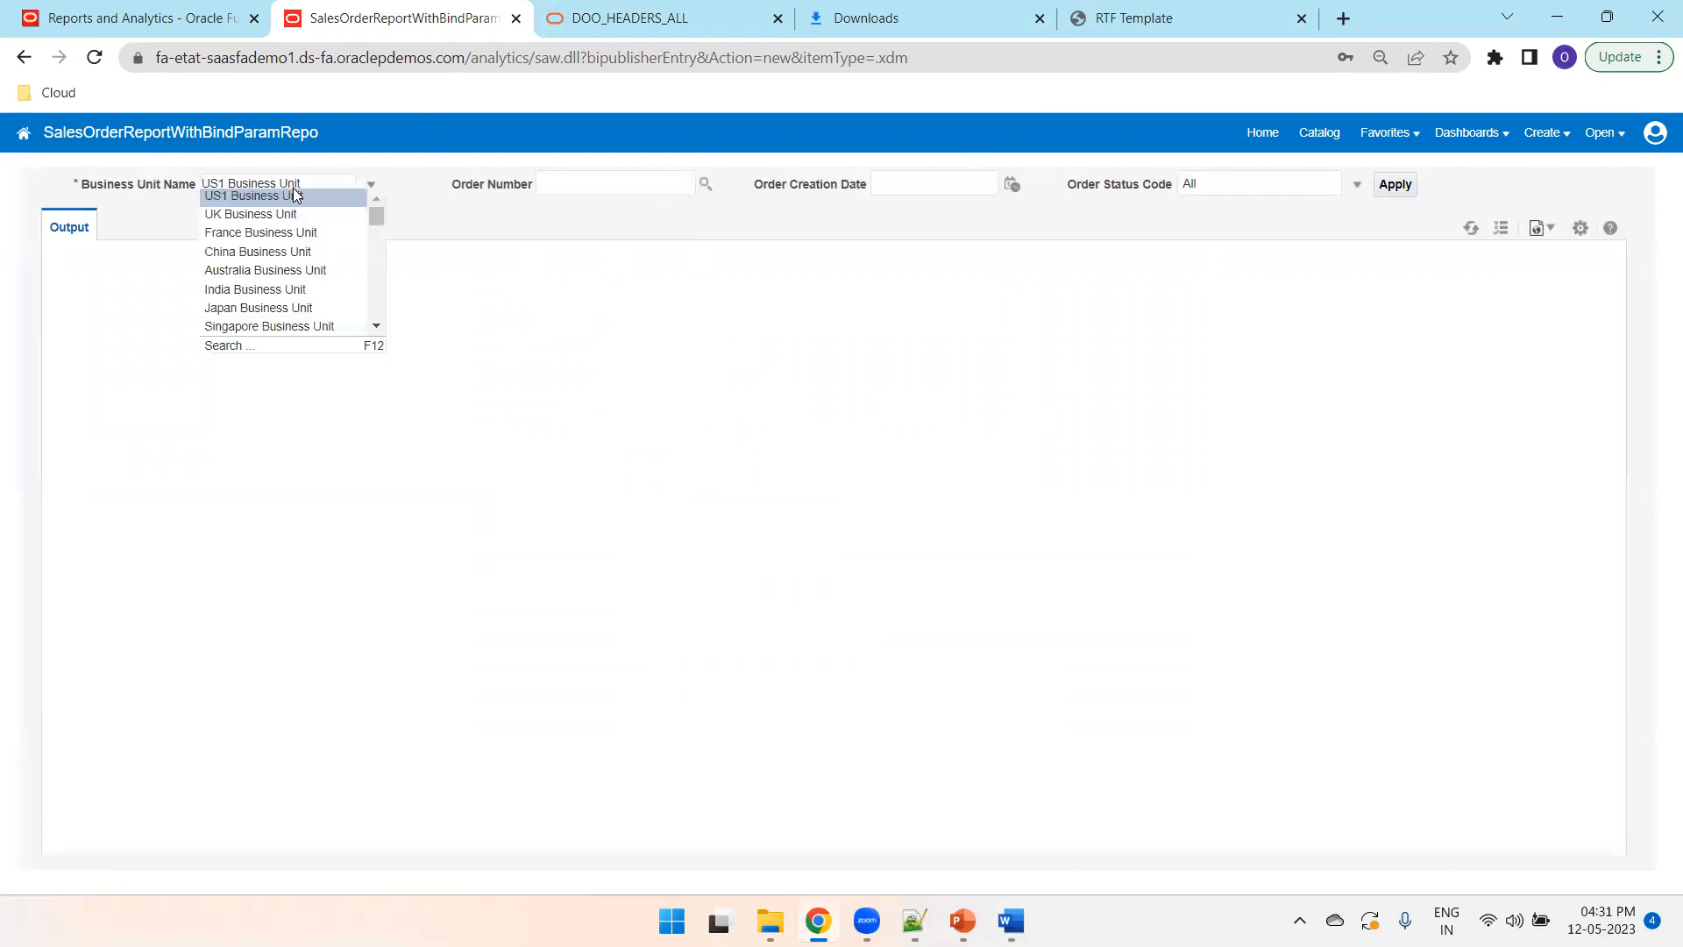
{"action": "left_click", "coordinate": [281, 214]}
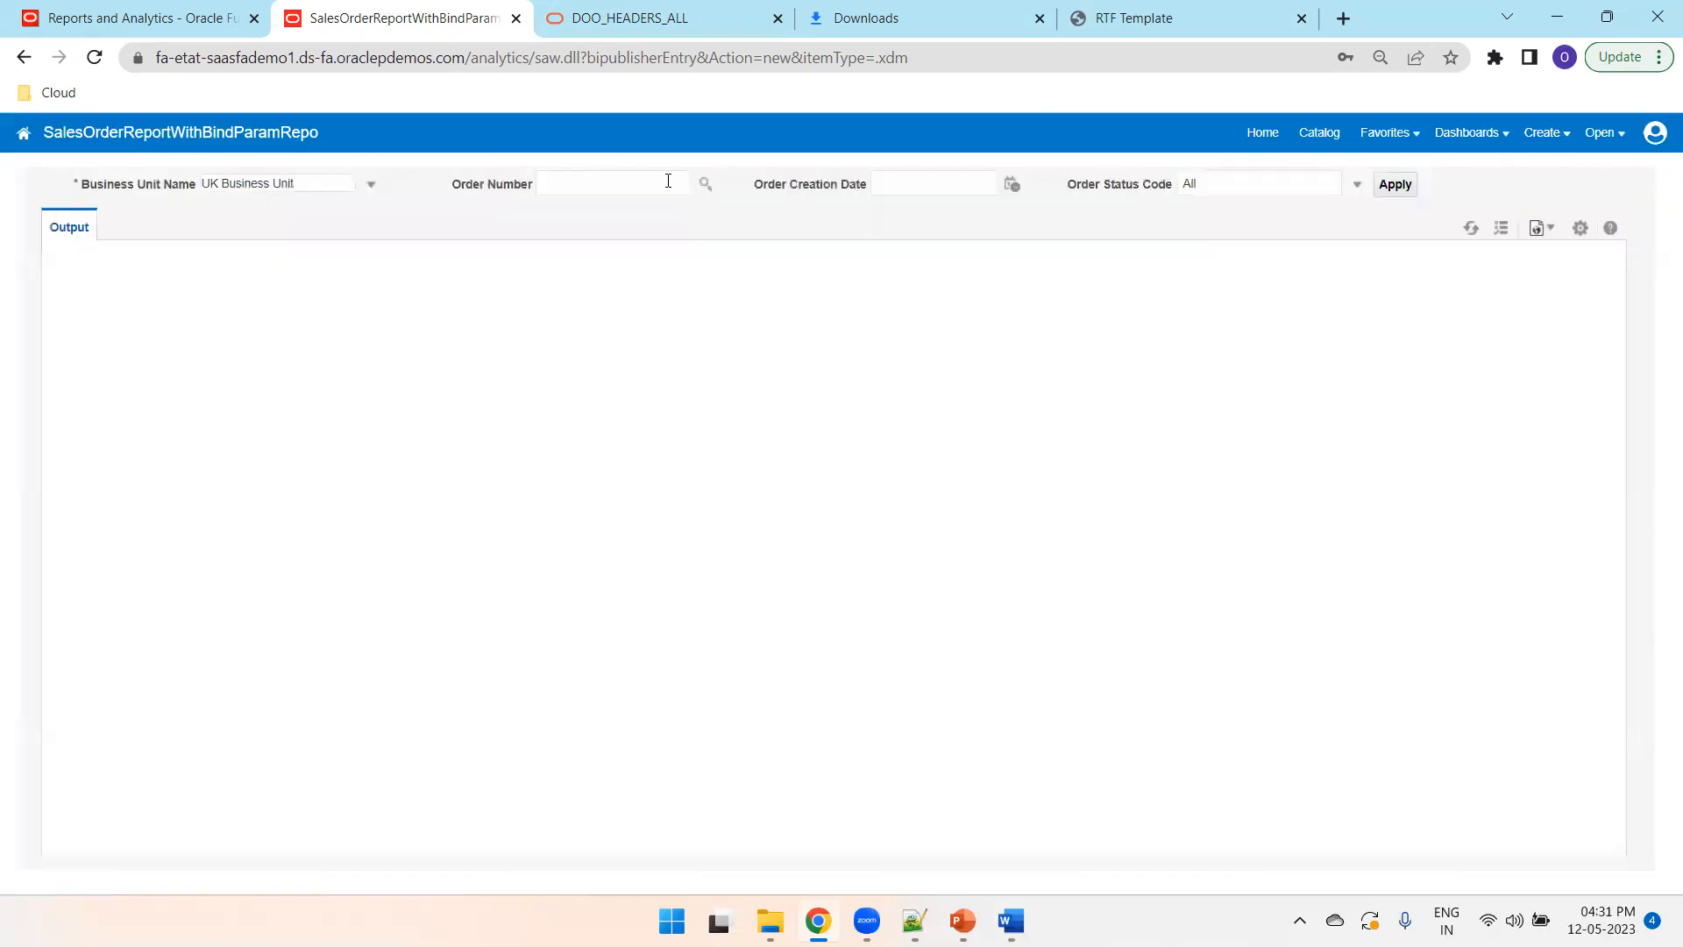
{"action": "left_click", "coordinate": [704, 184]}
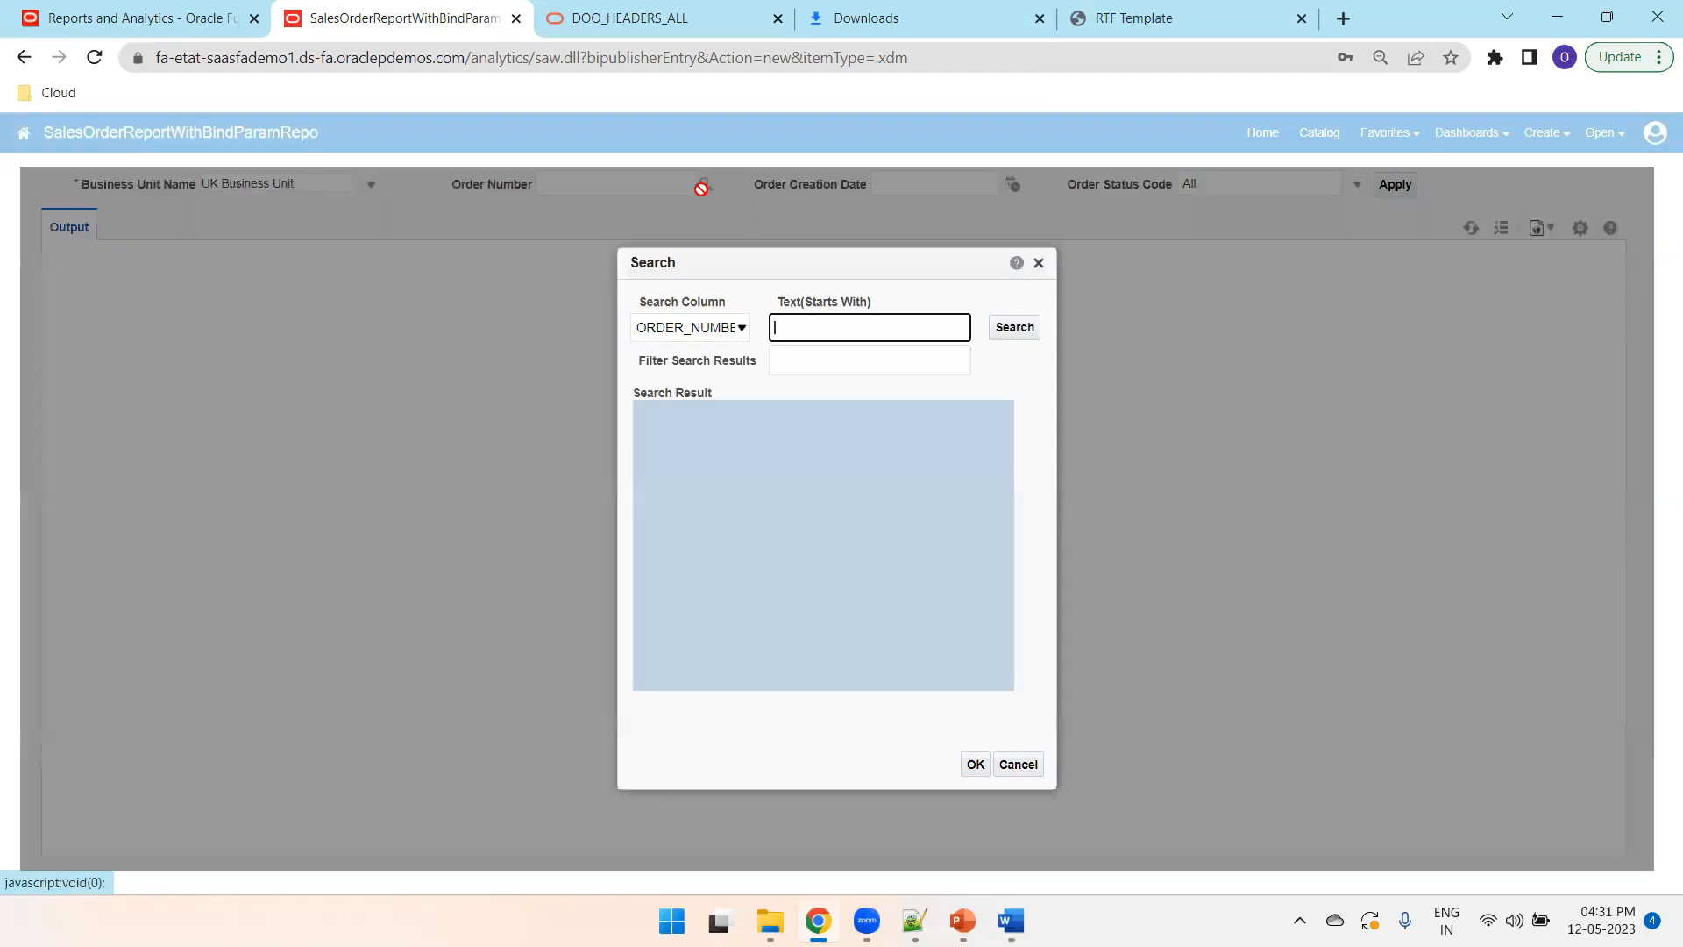
{"action": "type", "text": "9"}
{"action": "left_click", "coordinate": [1006, 334]}
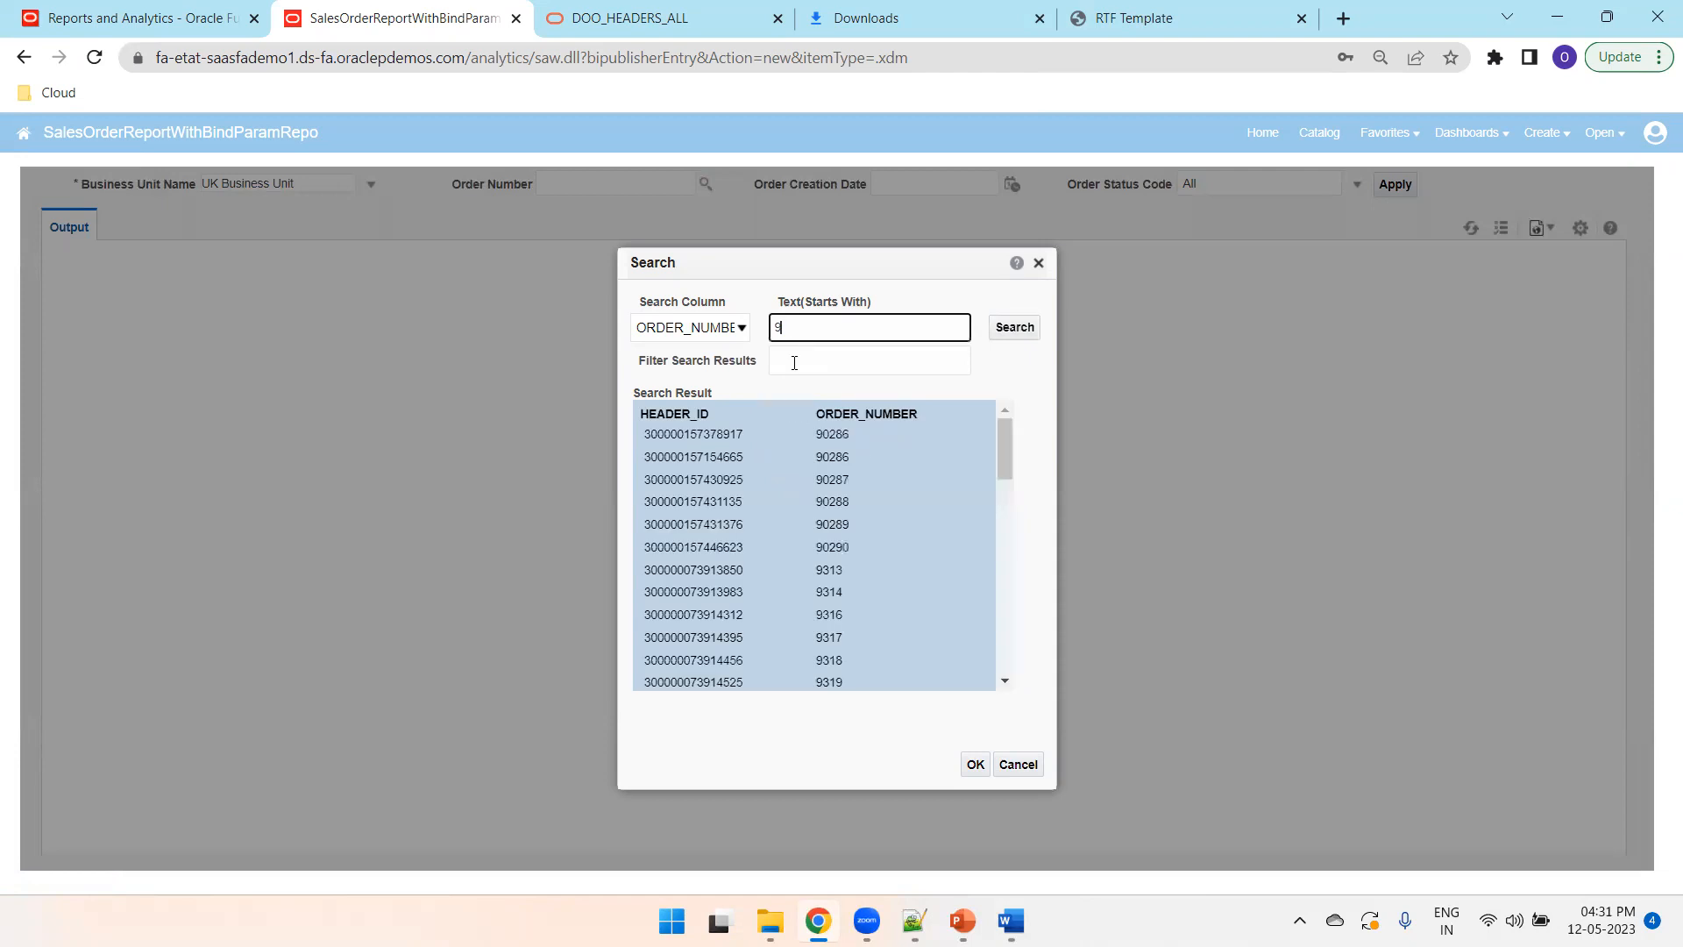
{"action": "left_click", "coordinate": [819, 435]}
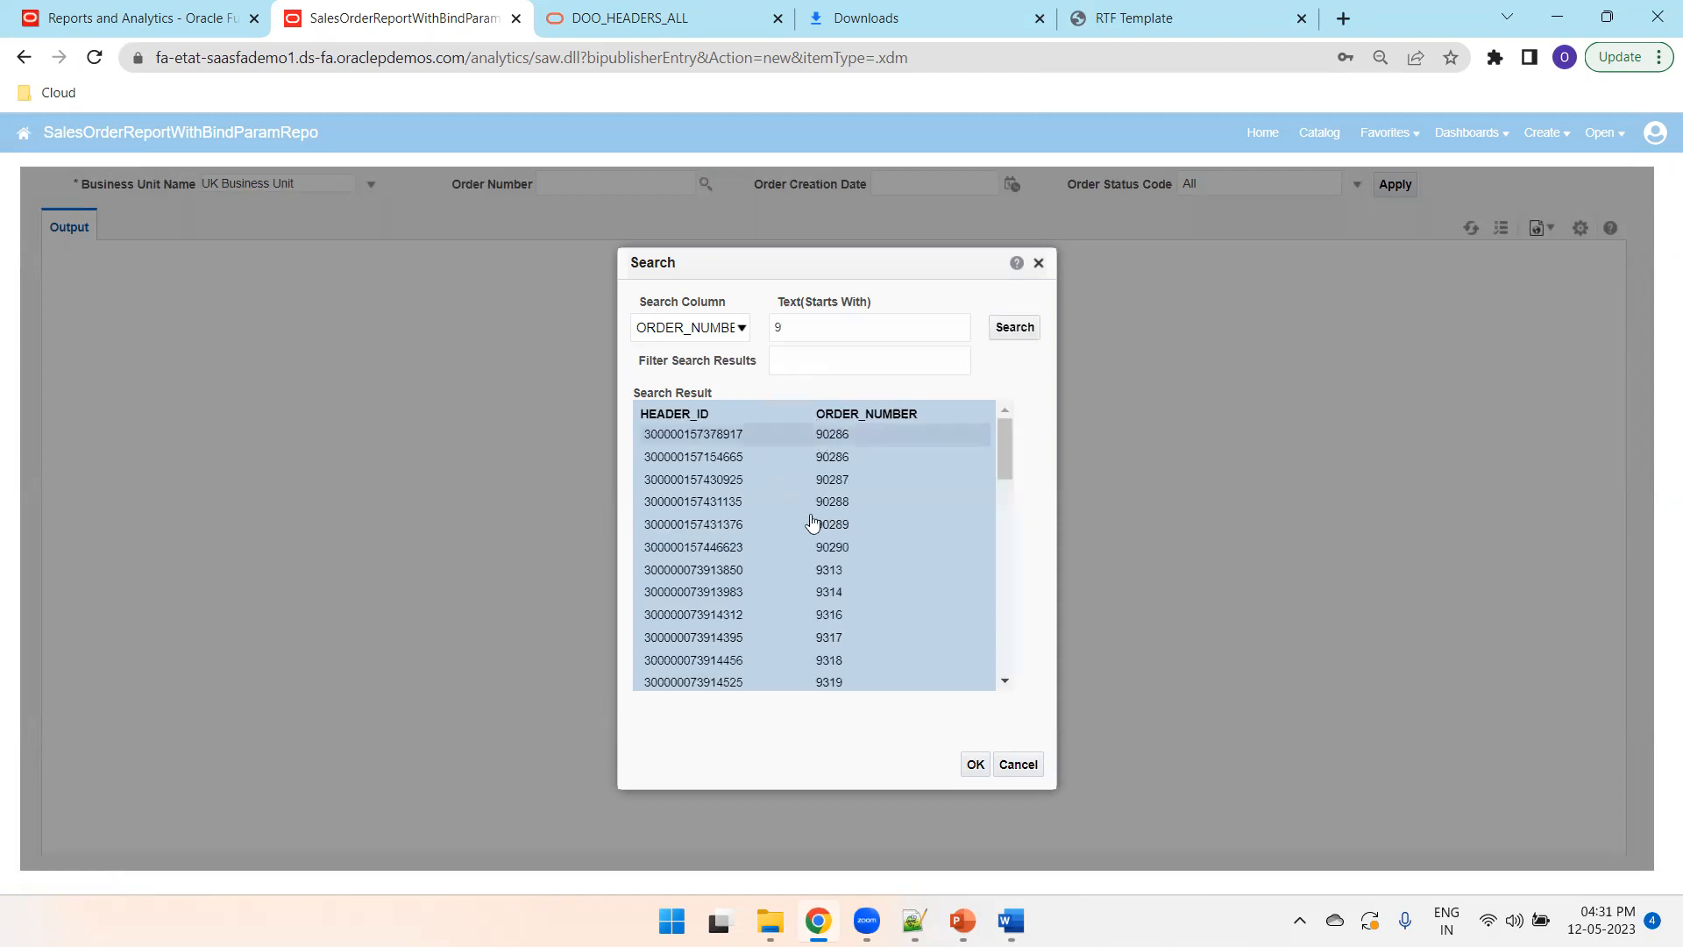
{"action": "left_click", "coordinate": [975, 764]}
- Run the report for the chosen order with the order status code set to All
{"action": "left_click", "coordinate": [1321, 183]}
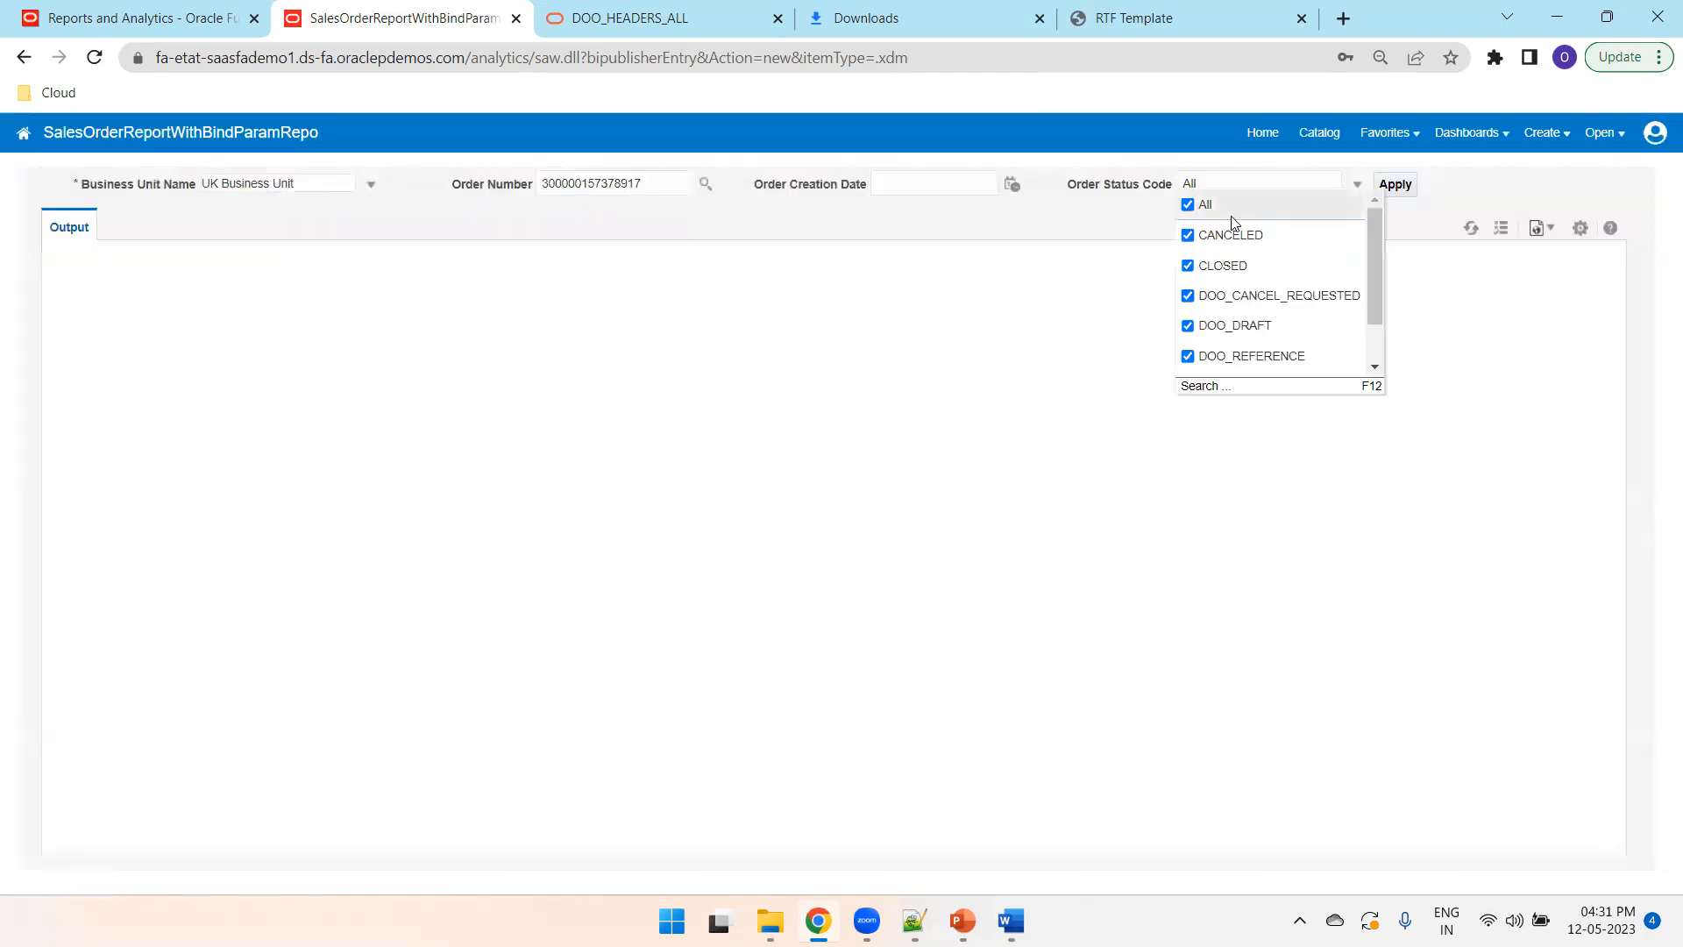
{"action": "left_click", "coordinate": [1213, 207]}
{"action": "left_click", "coordinate": [1394, 185]}
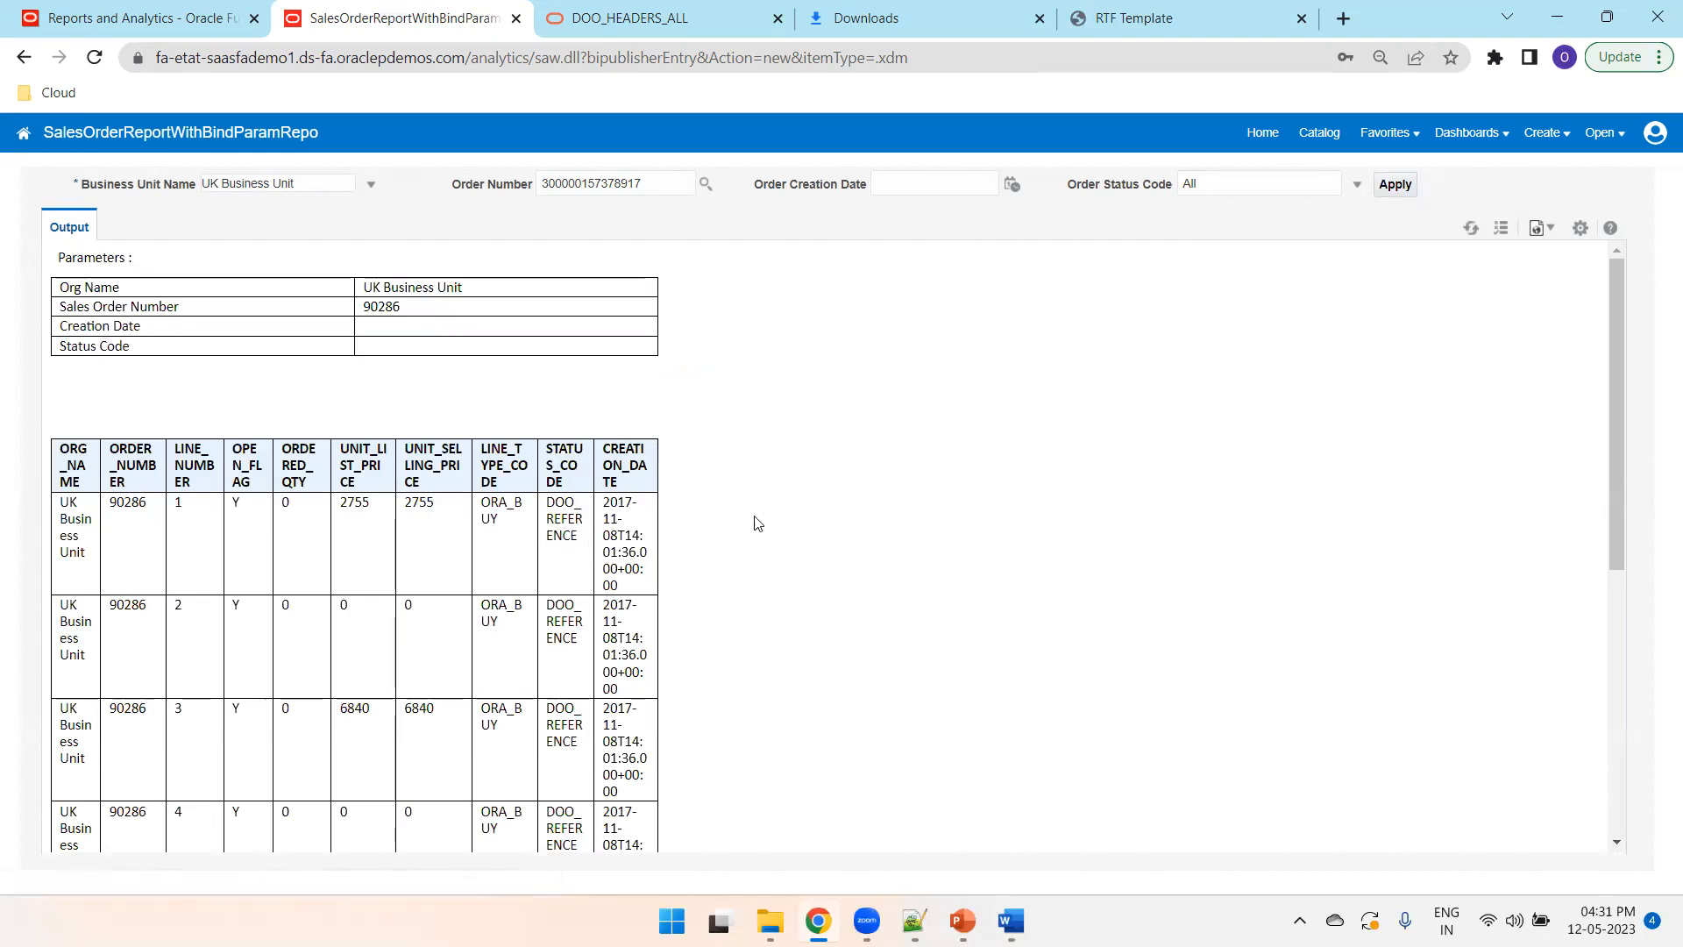
- Limit the order status code to DOO_REFERENCE, rerun the report, and check the order number and status in the parameters table
{"action": "left_click", "coordinate": [1284, 187]}
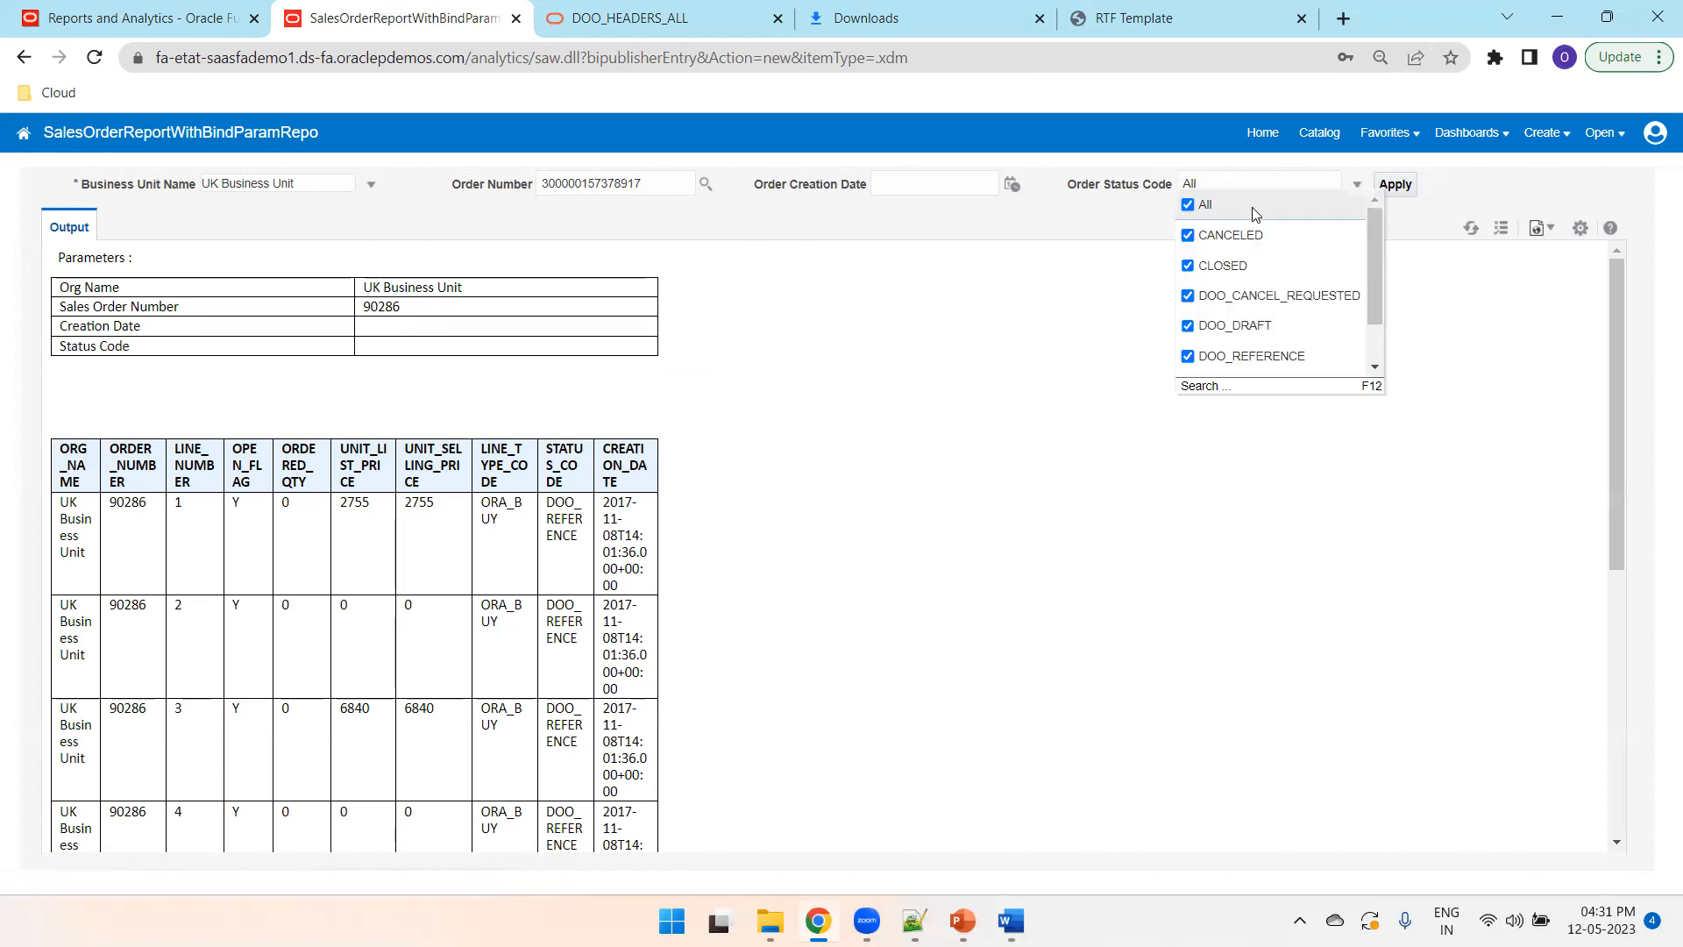
{"action": "left_click", "coordinate": [1203, 205]}
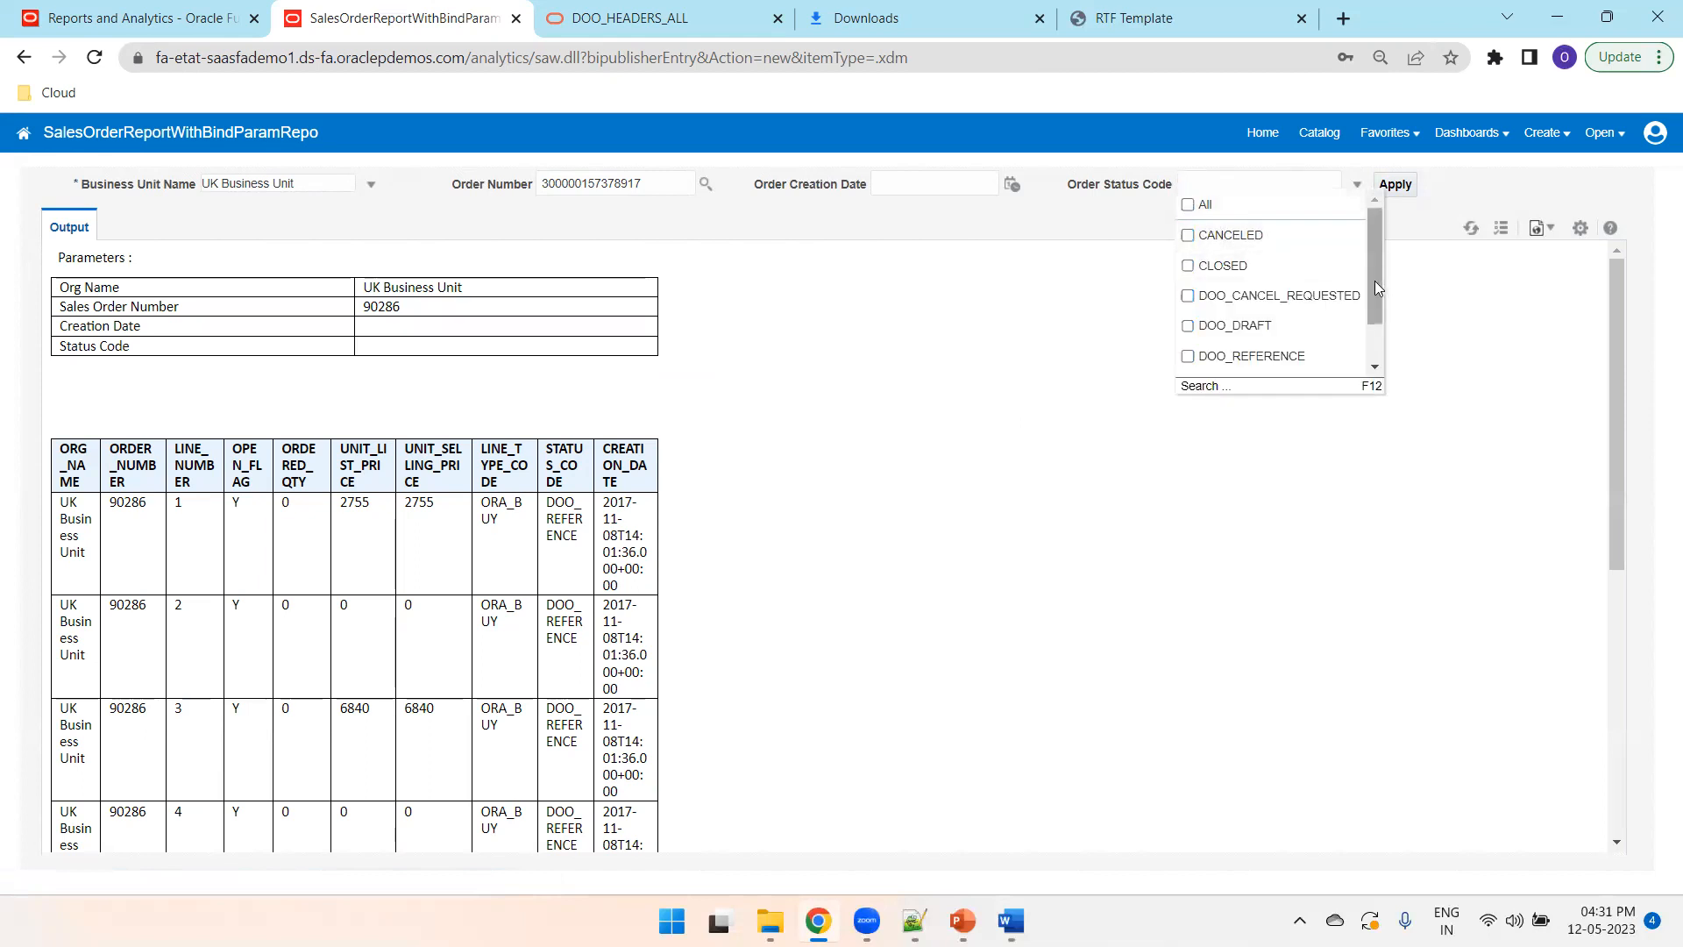
{"action": "left_click", "coordinate": [1245, 356]}
{"action": "left_click", "coordinate": [1399, 186]}
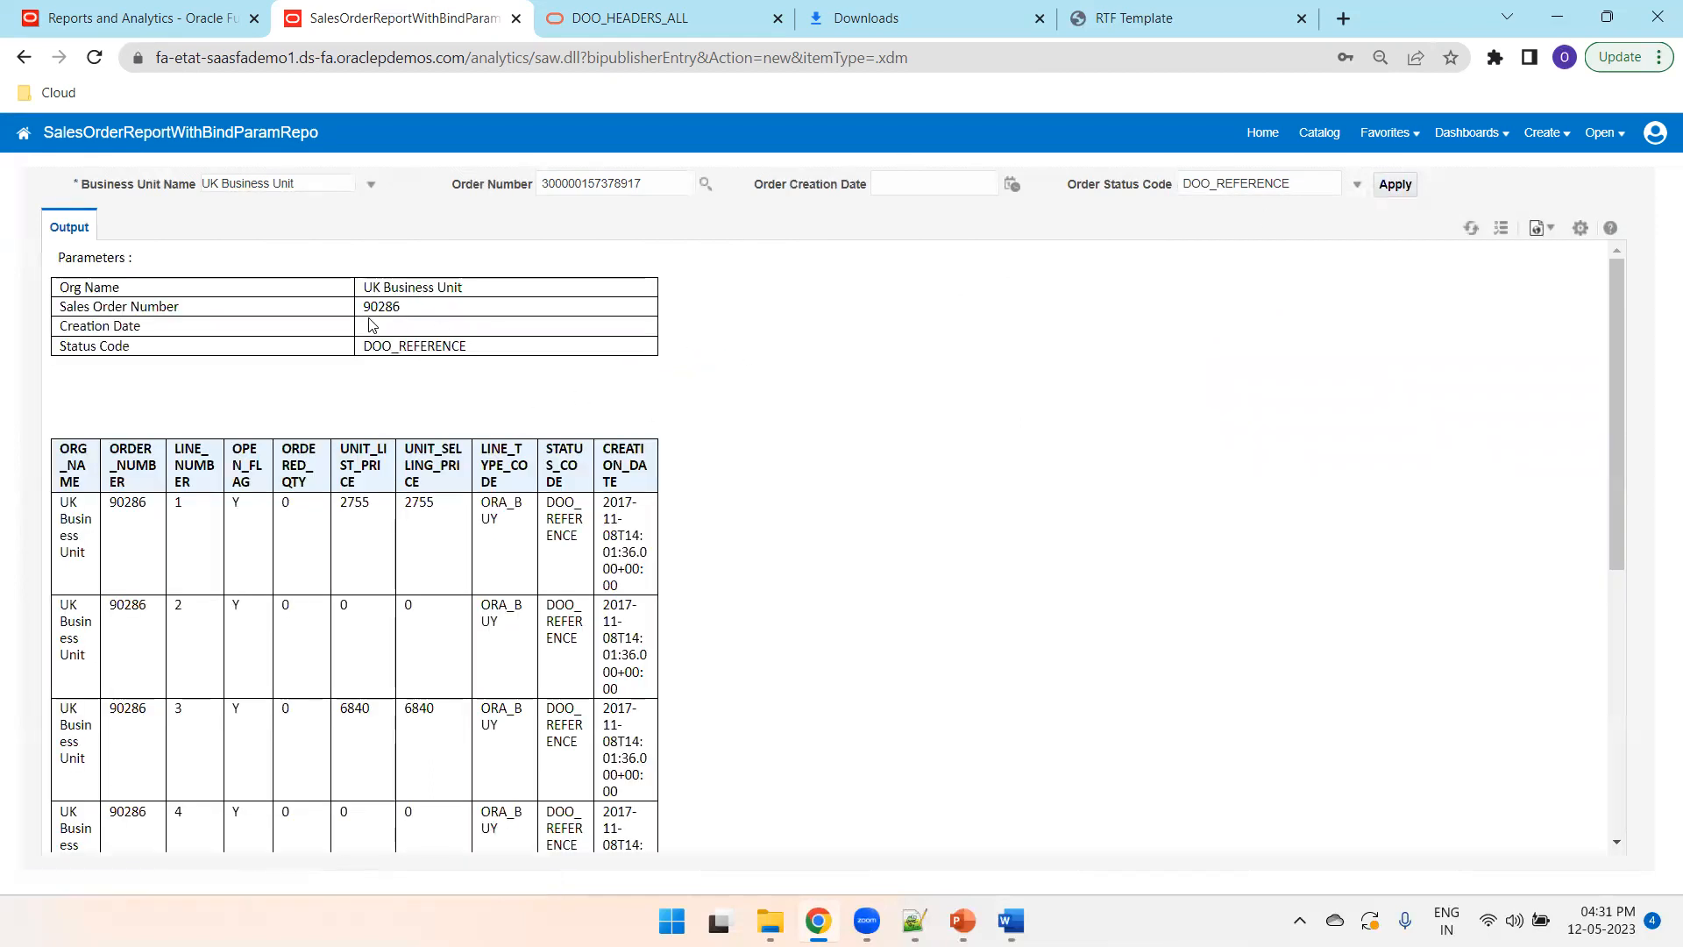
{"action": "double_click", "coordinate": [370, 312]}
{"action": "double_click", "coordinate": [428, 349]}
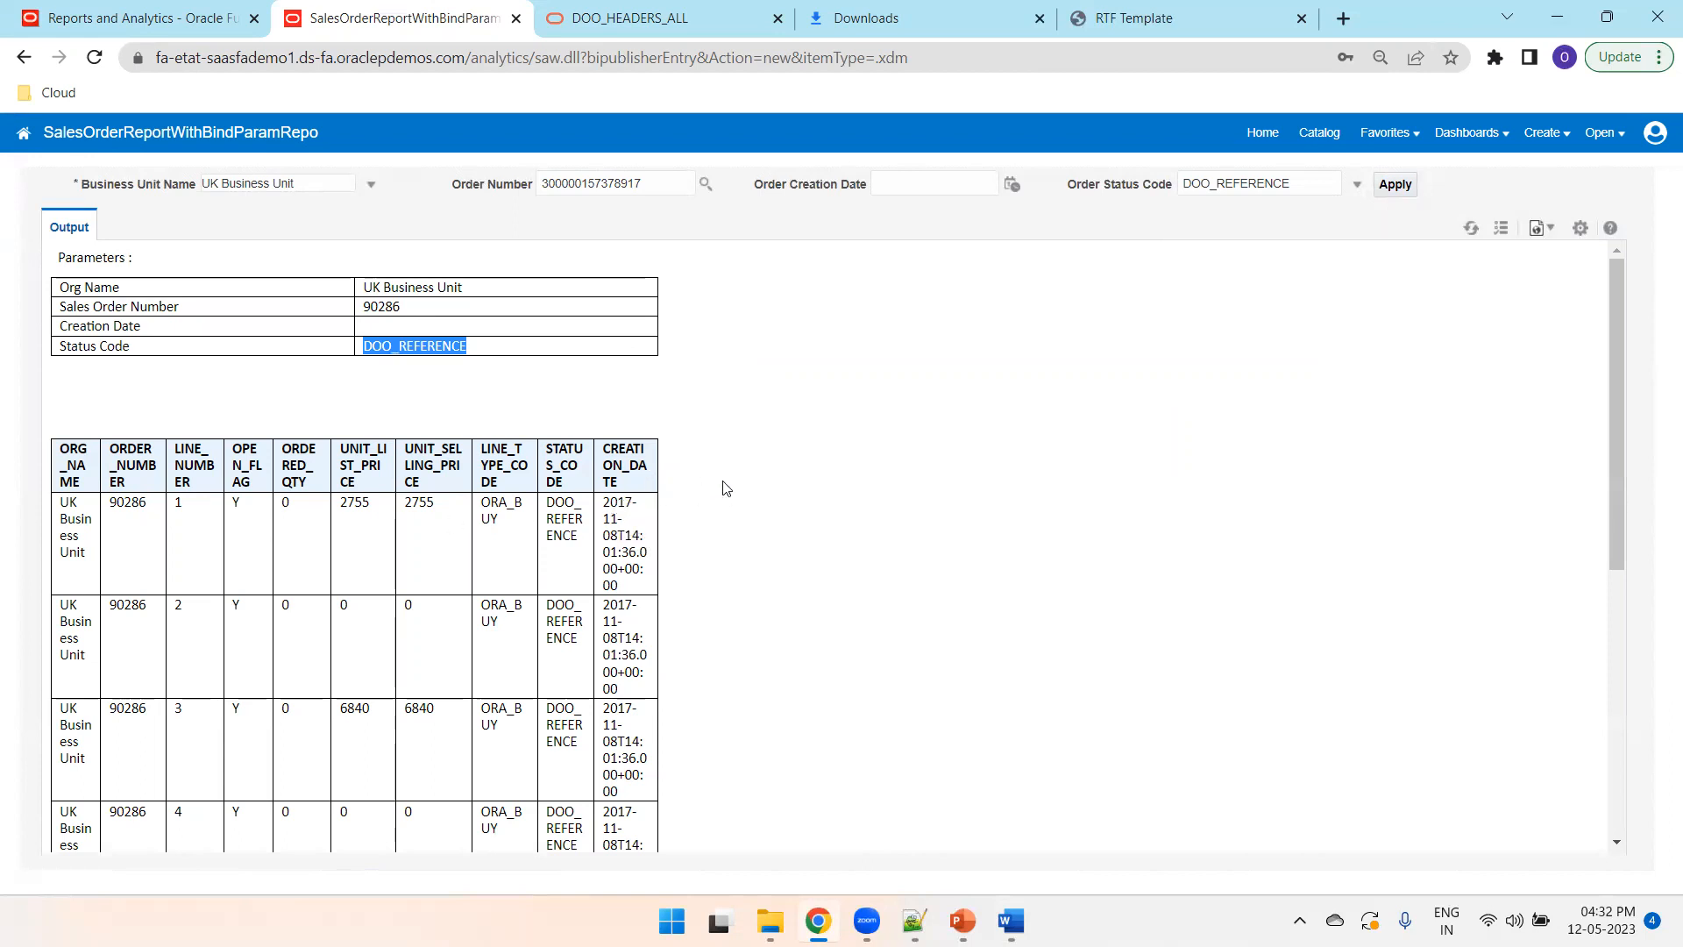
- Set the order creation date to 11-08-2017, rerun the report, and review the output
{"action": "left_click", "coordinate": [1012, 184]}
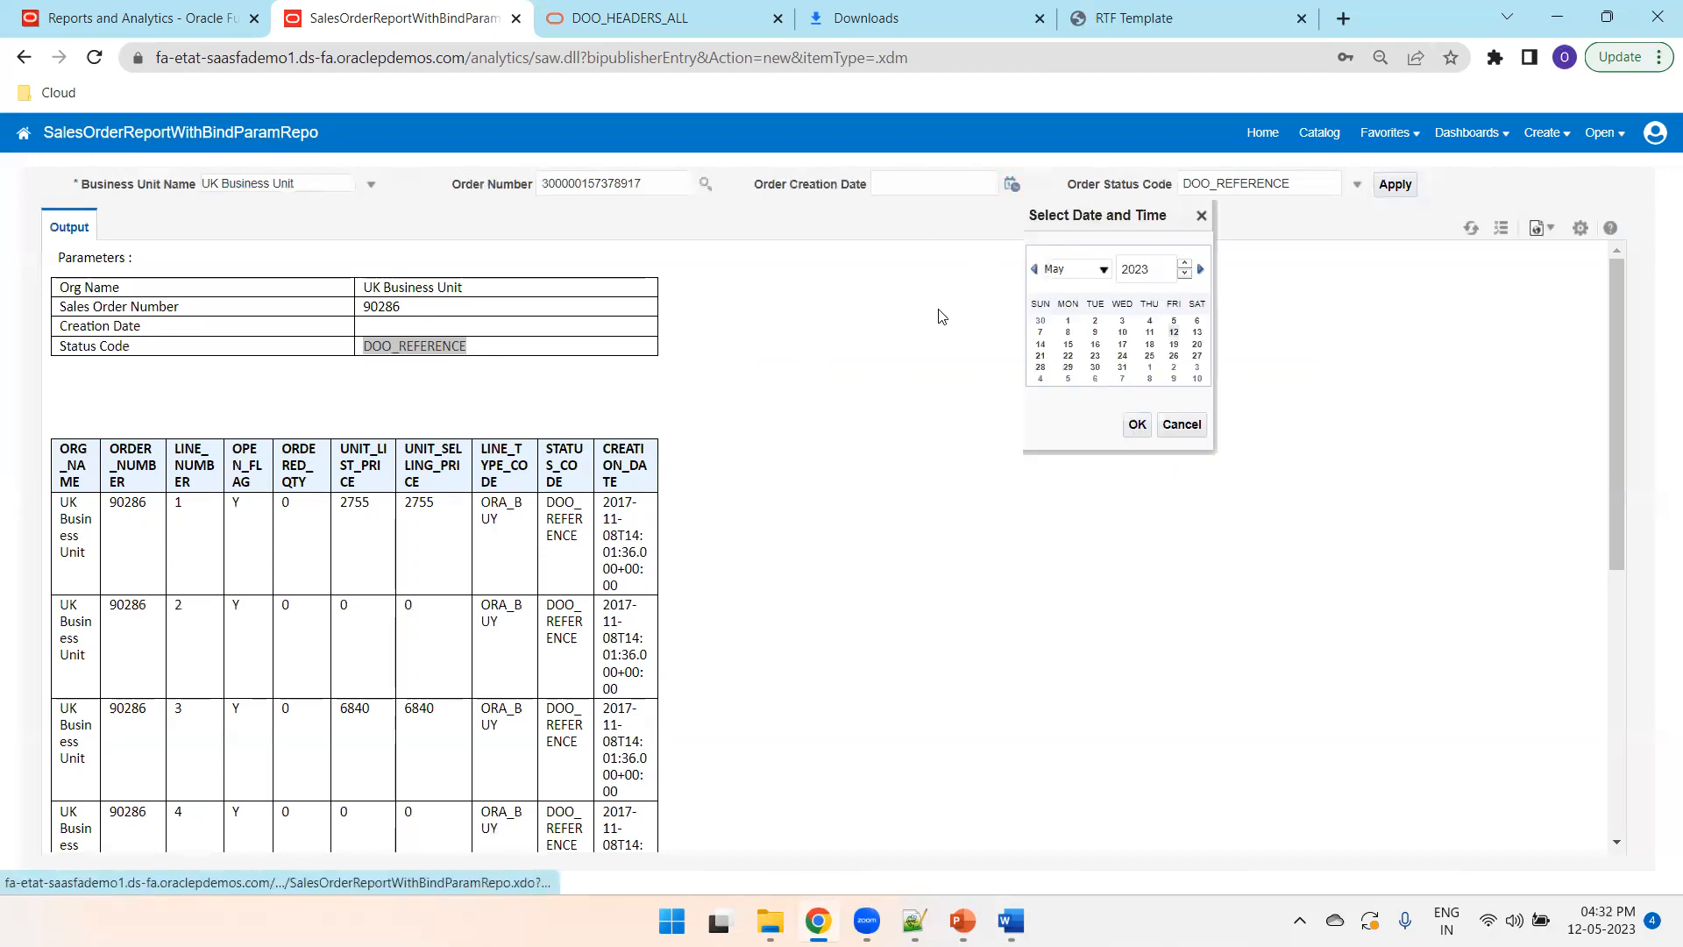
{"action": "left_click", "coordinate": [1146, 272]}
{"action": "type", "text": "20"}
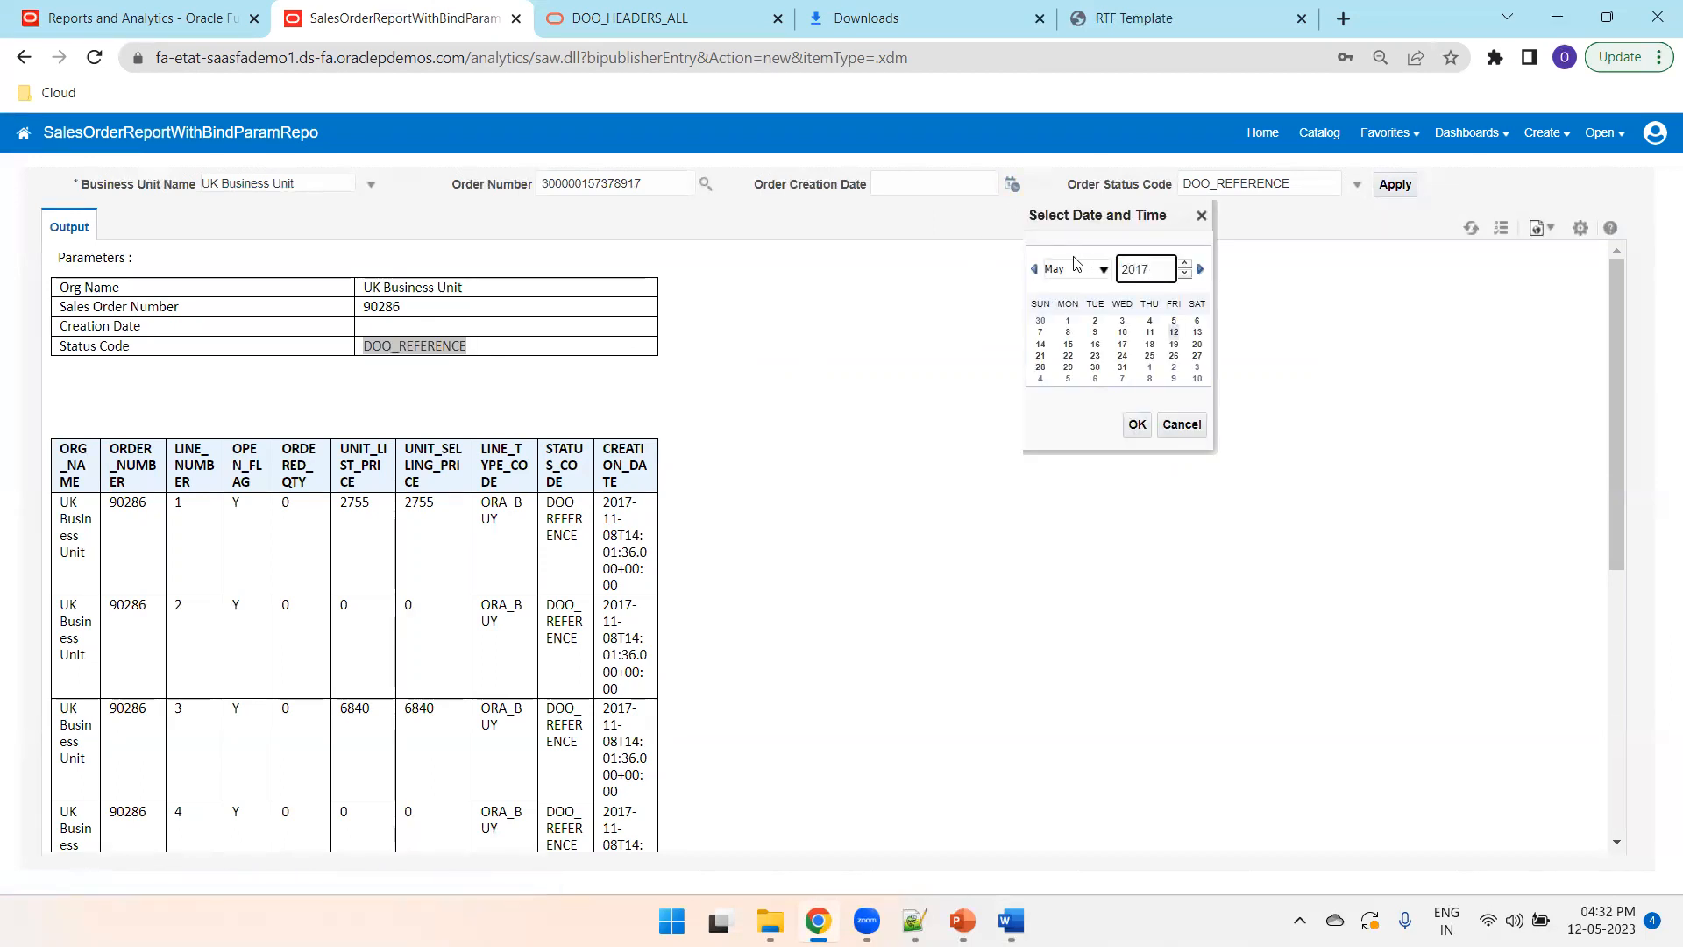
{"action": "left_click", "coordinate": [1077, 265]}
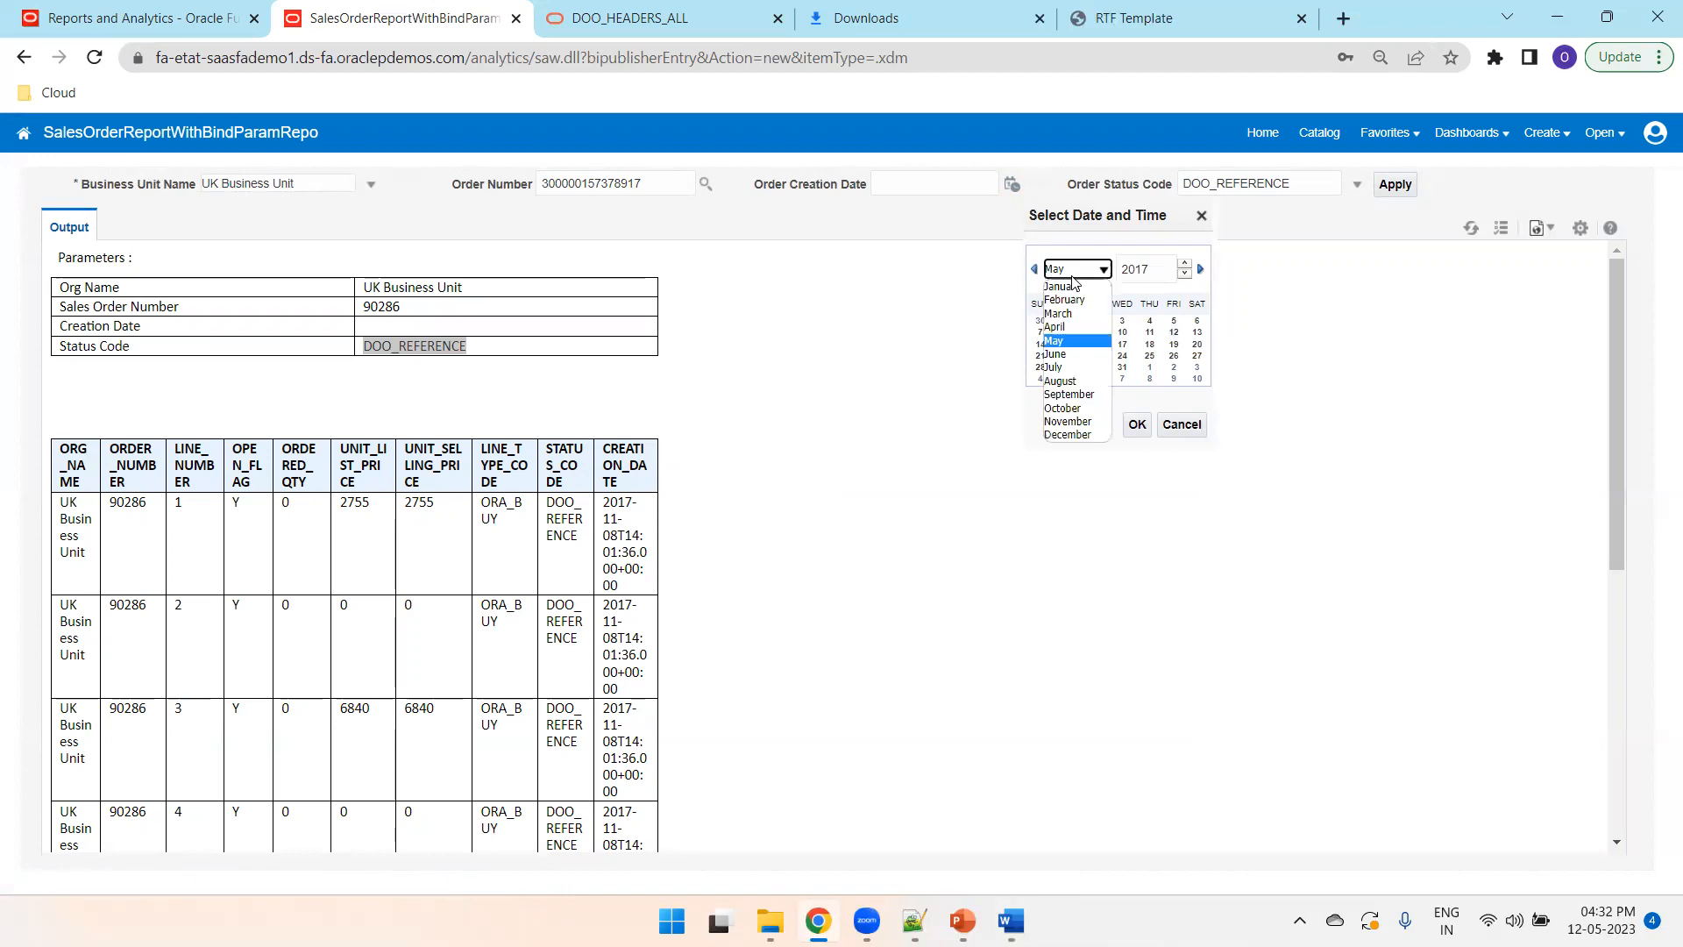
{"action": "left_click", "coordinate": [1069, 424]}
{"action": "left_click", "coordinate": [1122, 334]}
{"action": "left_click", "coordinate": [1136, 424]}
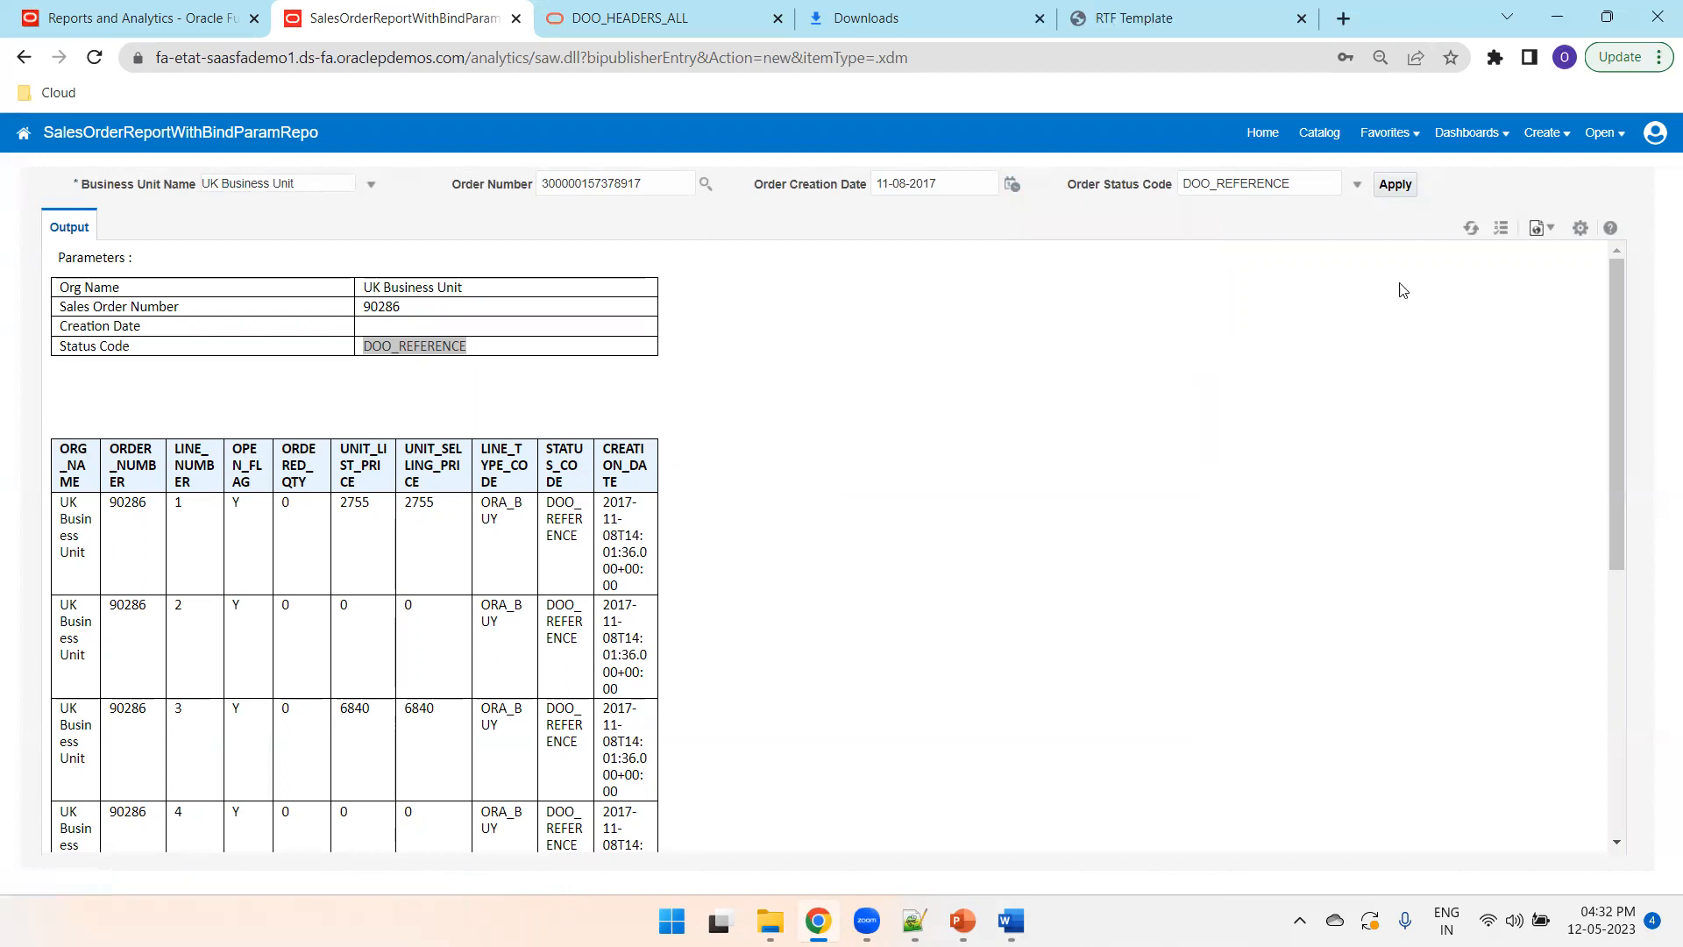
{"action": "left_click", "coordinate": [1394, 184]}
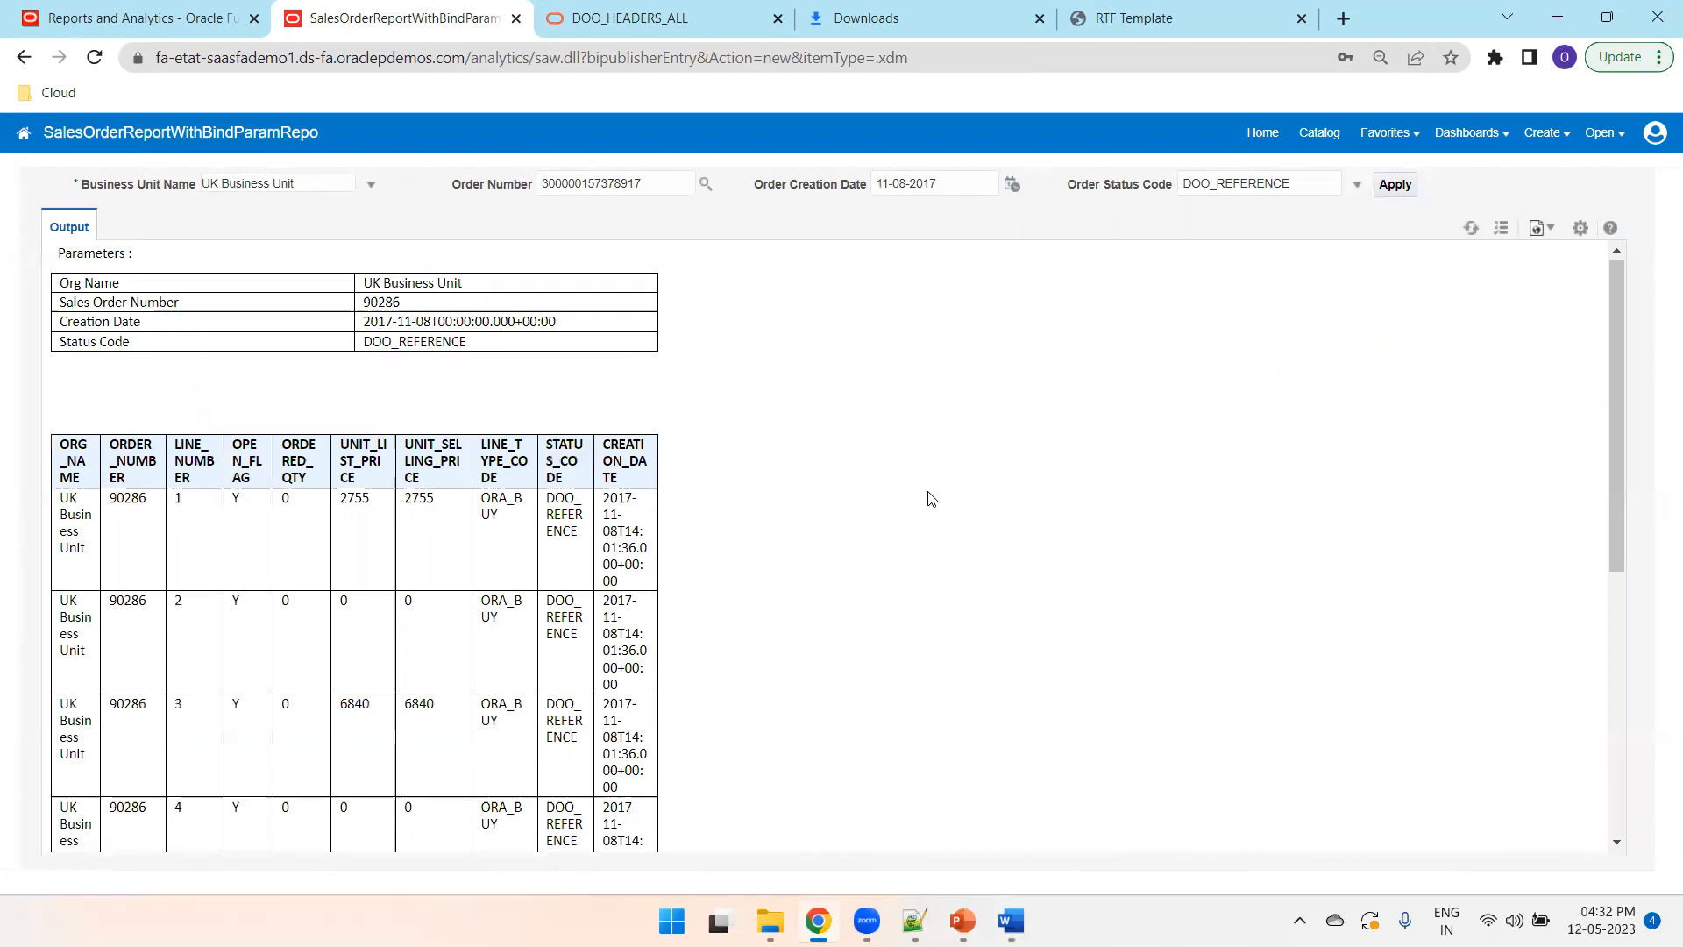
{"action": "scroll", "coordinate": [930, 499], "scroll_direction": "down", "scroll_amount": 6}
{"action": "scroll", "coordinate": [901, 455], "scroll_direction": "up", "scroll_amount": 6}
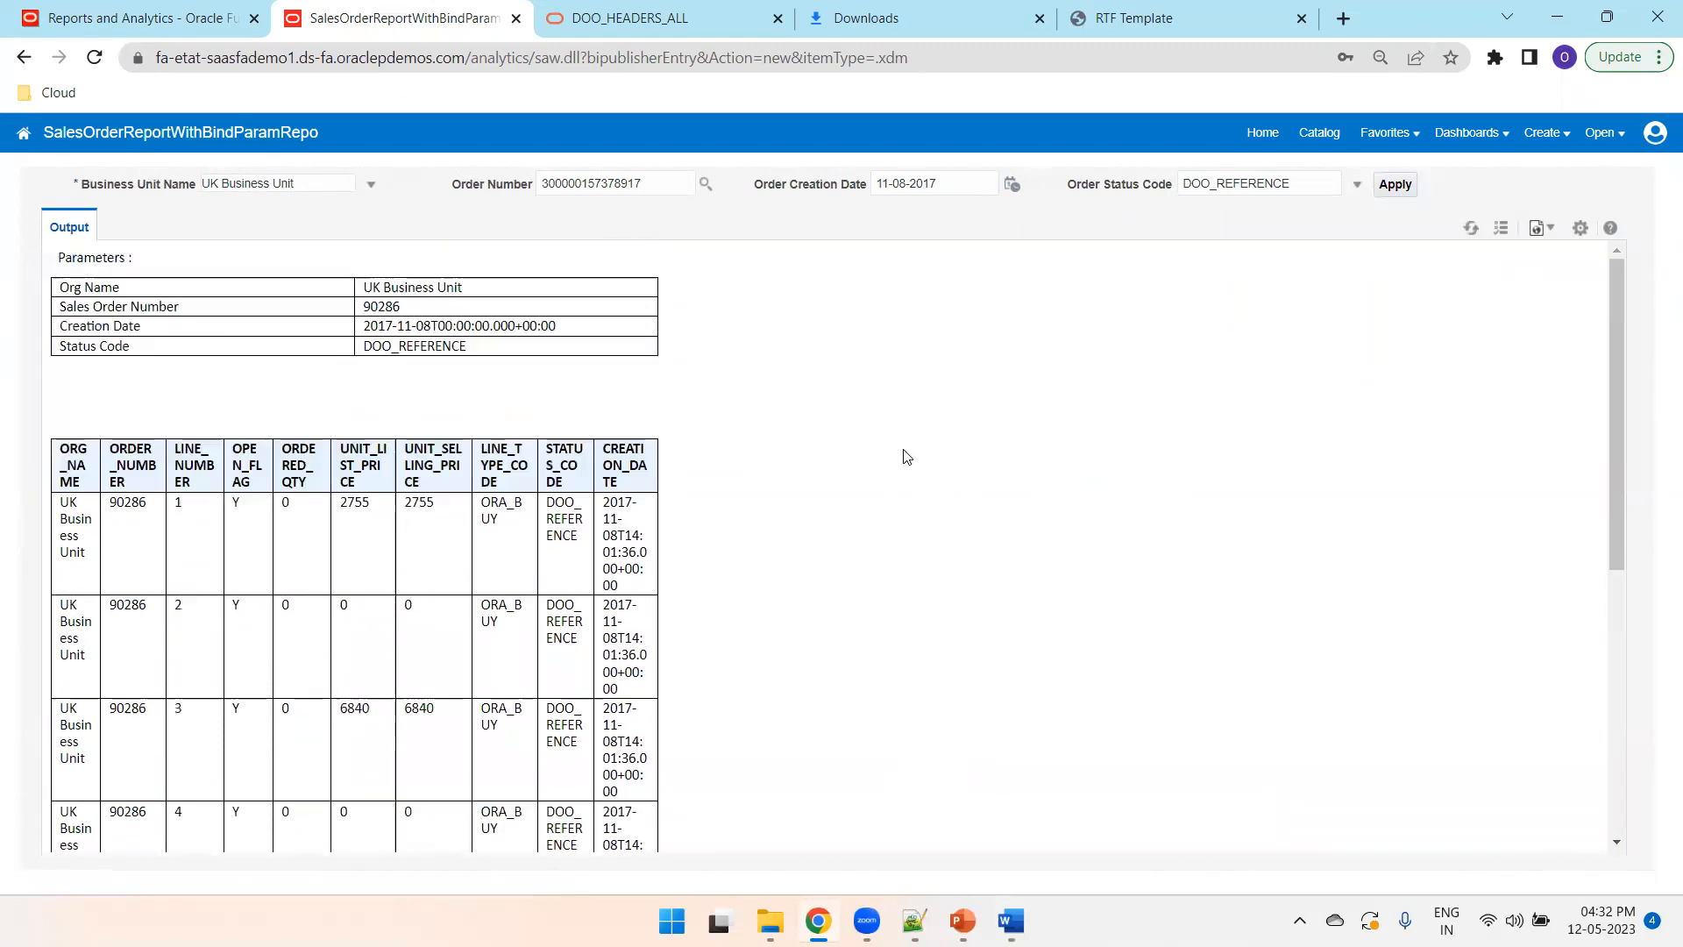
- Clear the order number parameter, rerun the report, and review all the order lines returned
{"action": "double_click", "coordinate": [640, 178]}
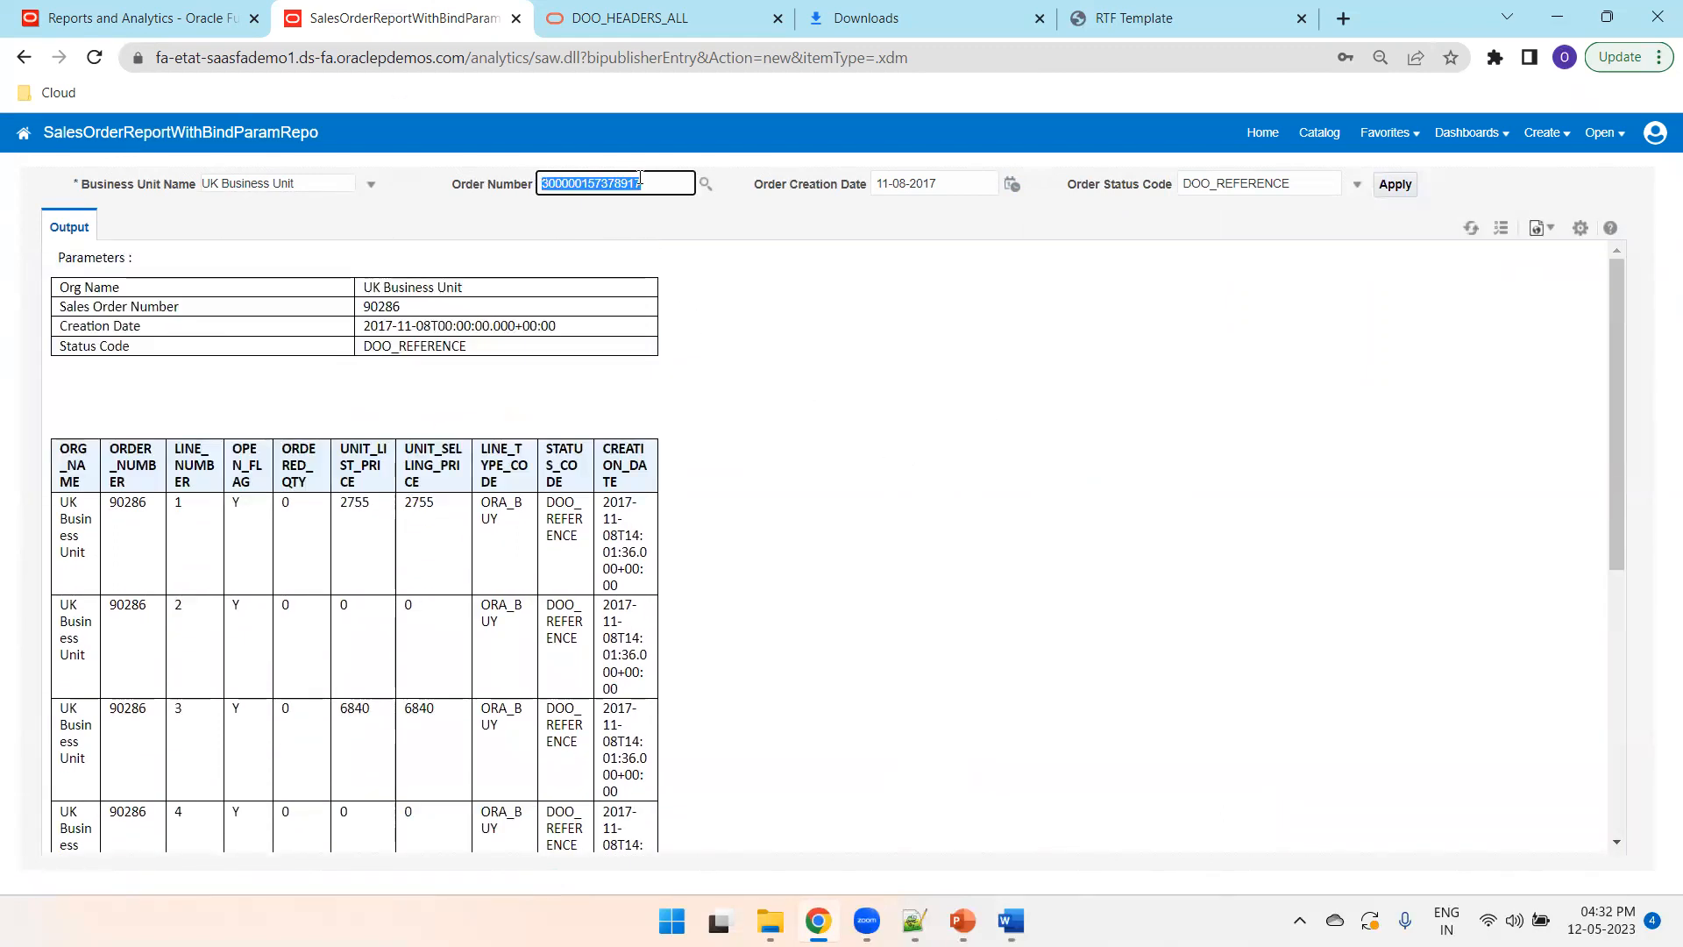
{"action": "key", "text": "BackSpace"}
{"action": "left_click", "coordinate": [1392, 185]}
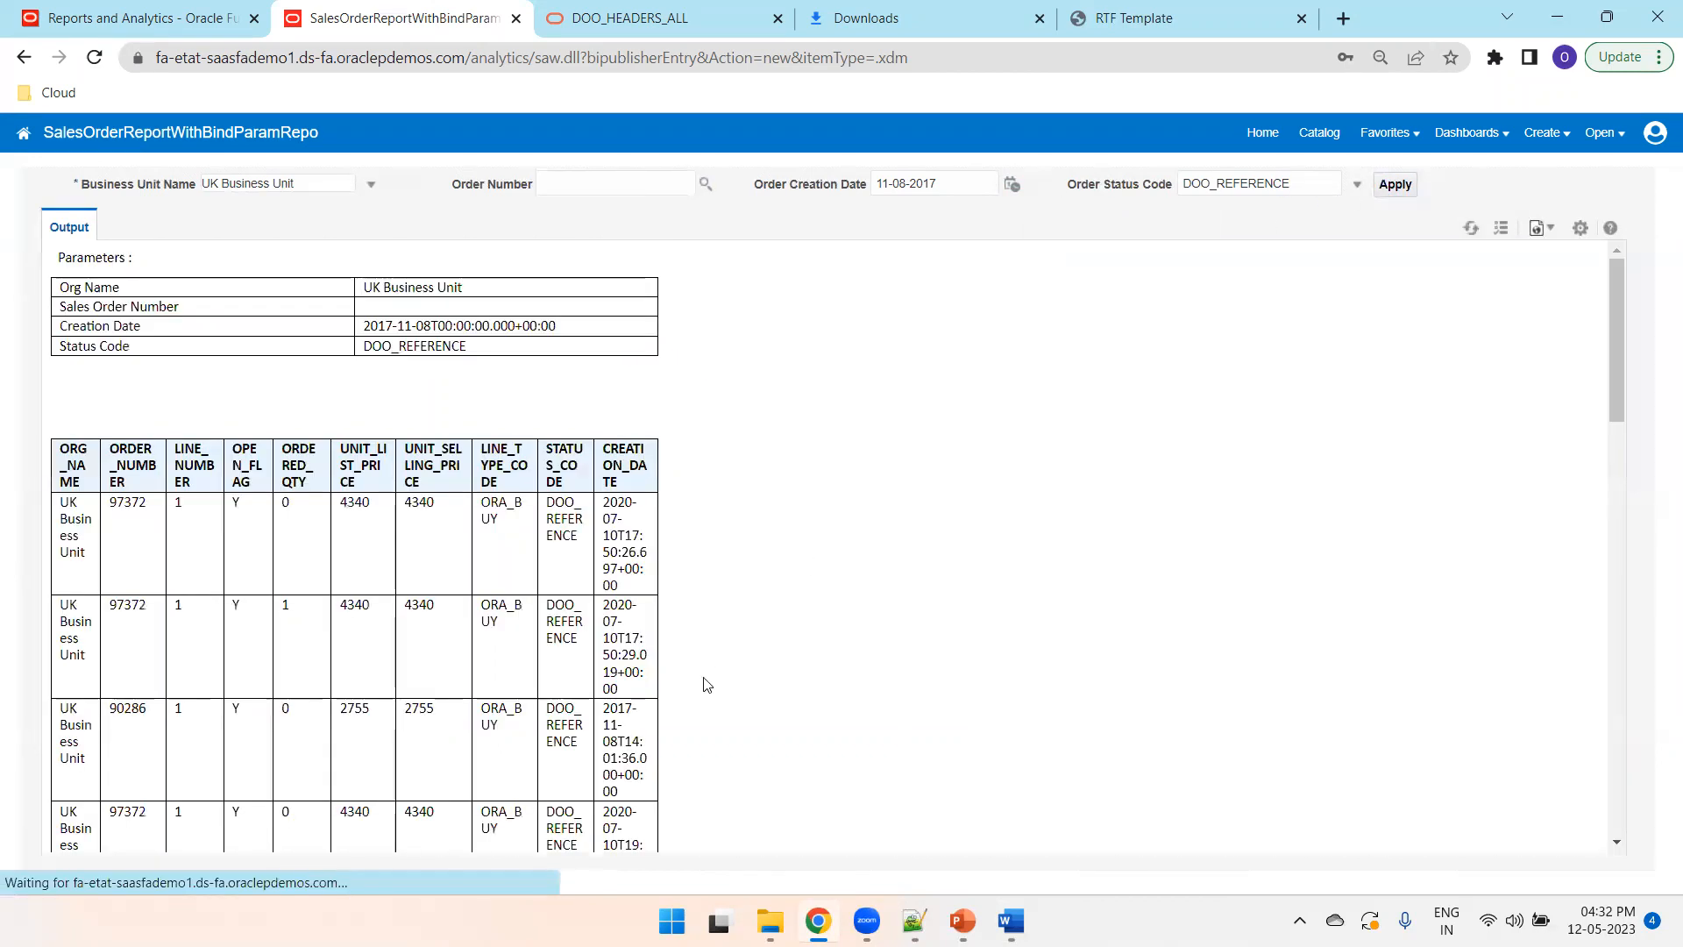
{"action": "scroll", "coordinate": [683, 642], "scroll_direction": "down", "scroll_amount": 6}
{"action": "scroll", "coordinate": [684, 642], "scroll_direction": "down", "scroll_amount": 5}
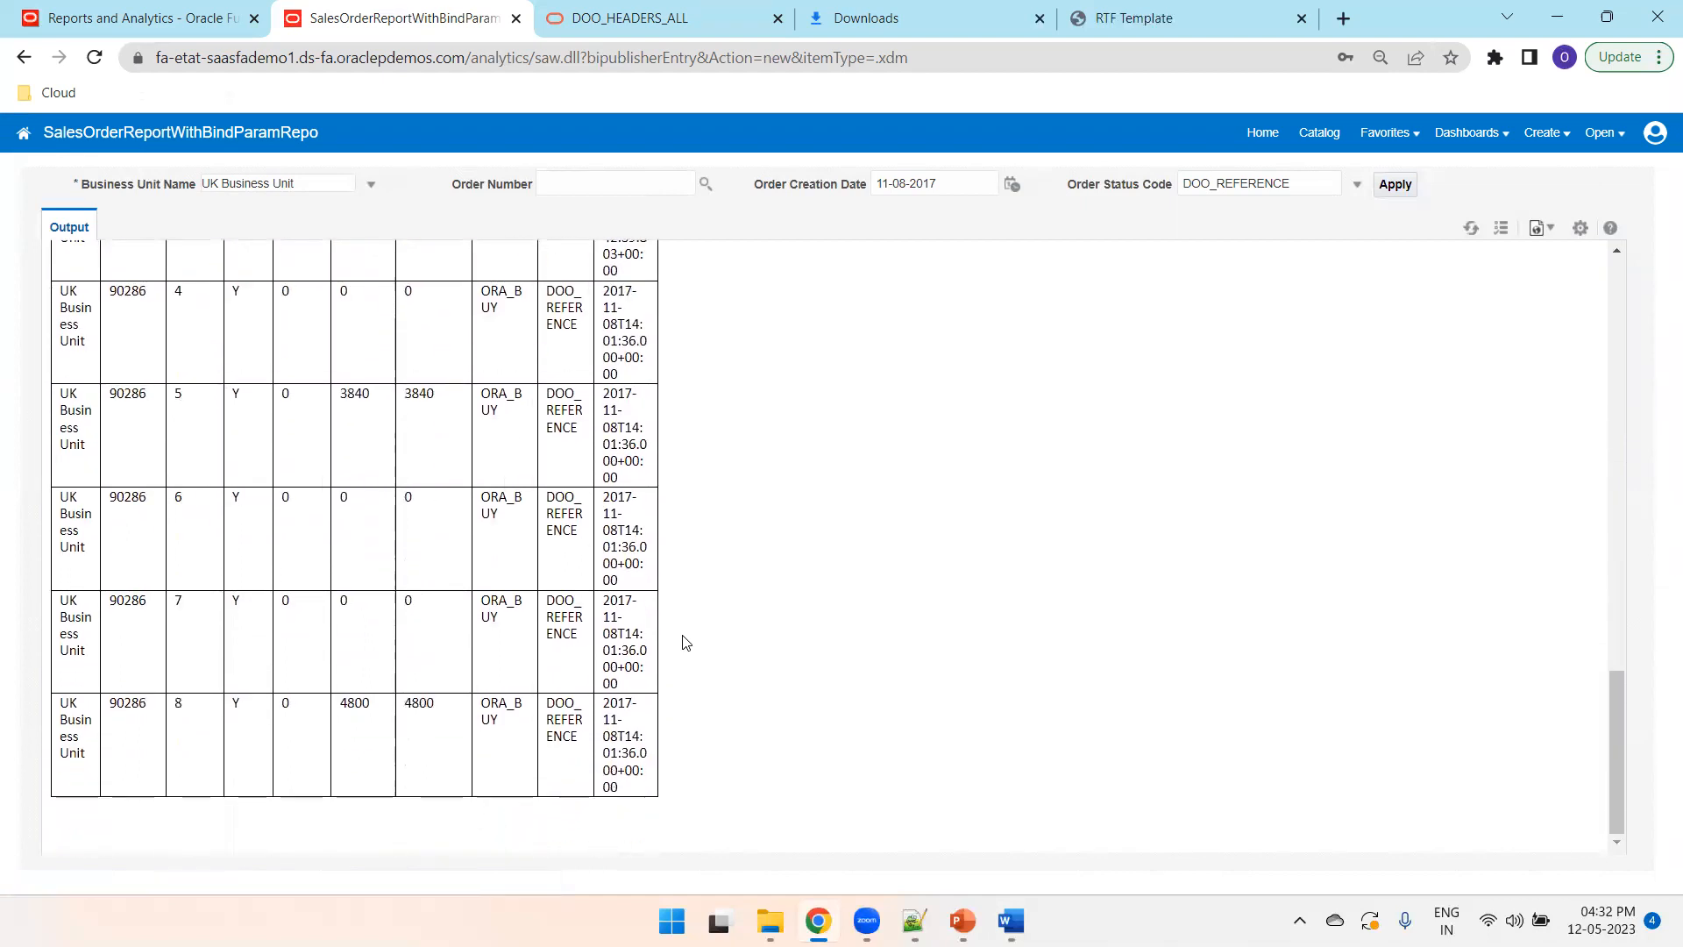
{"action": "scroll", "coordinate": [683, 643], "scroll_direction": "up", "scroll_amount": 12}
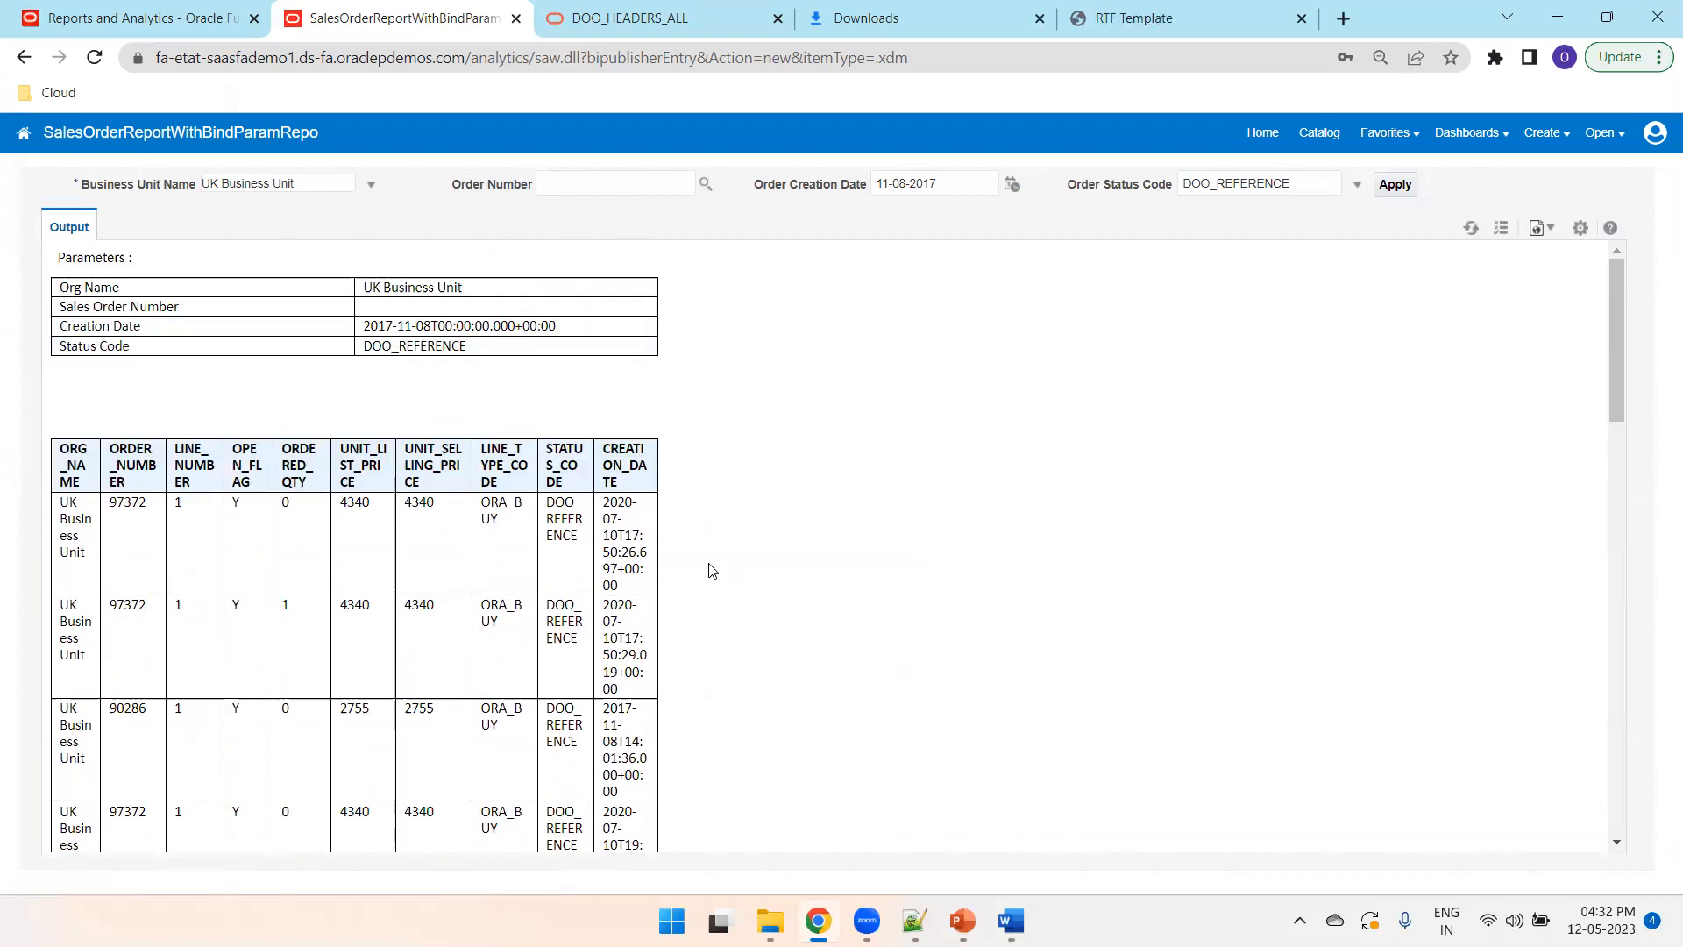